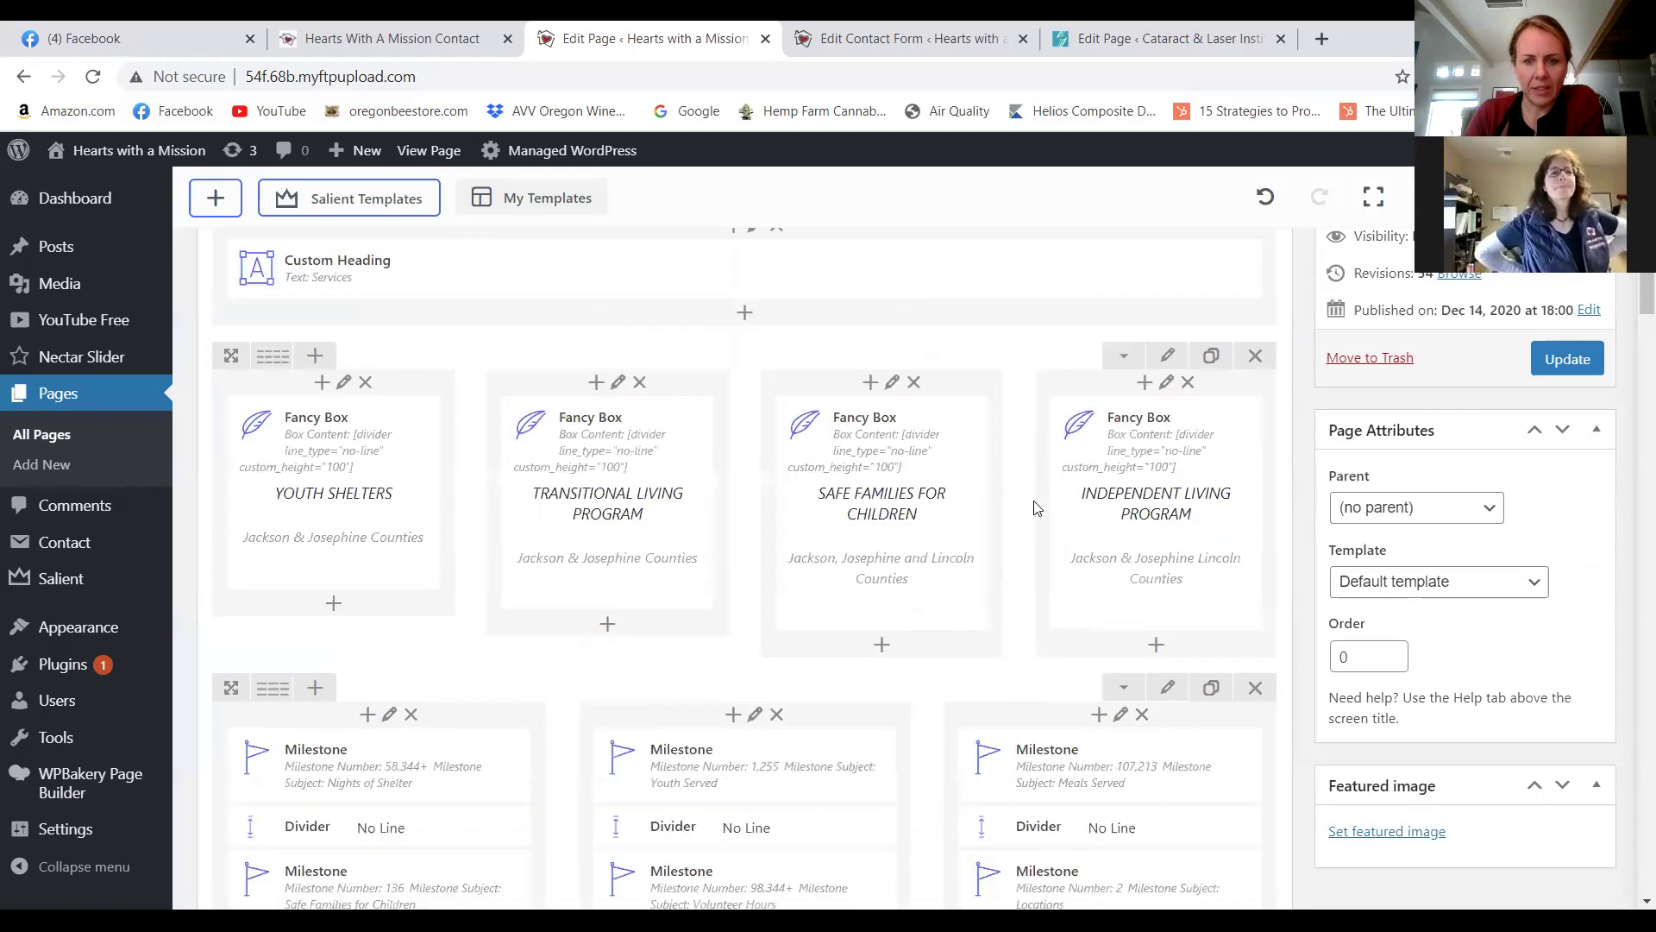
Switch the Home page to Classic Mode and copy the shortcode of its opening video embed row.
{"action": "scroll", "coordinate": [1022, 492], "scroll_direction": "up", "scroll_amount": 12}
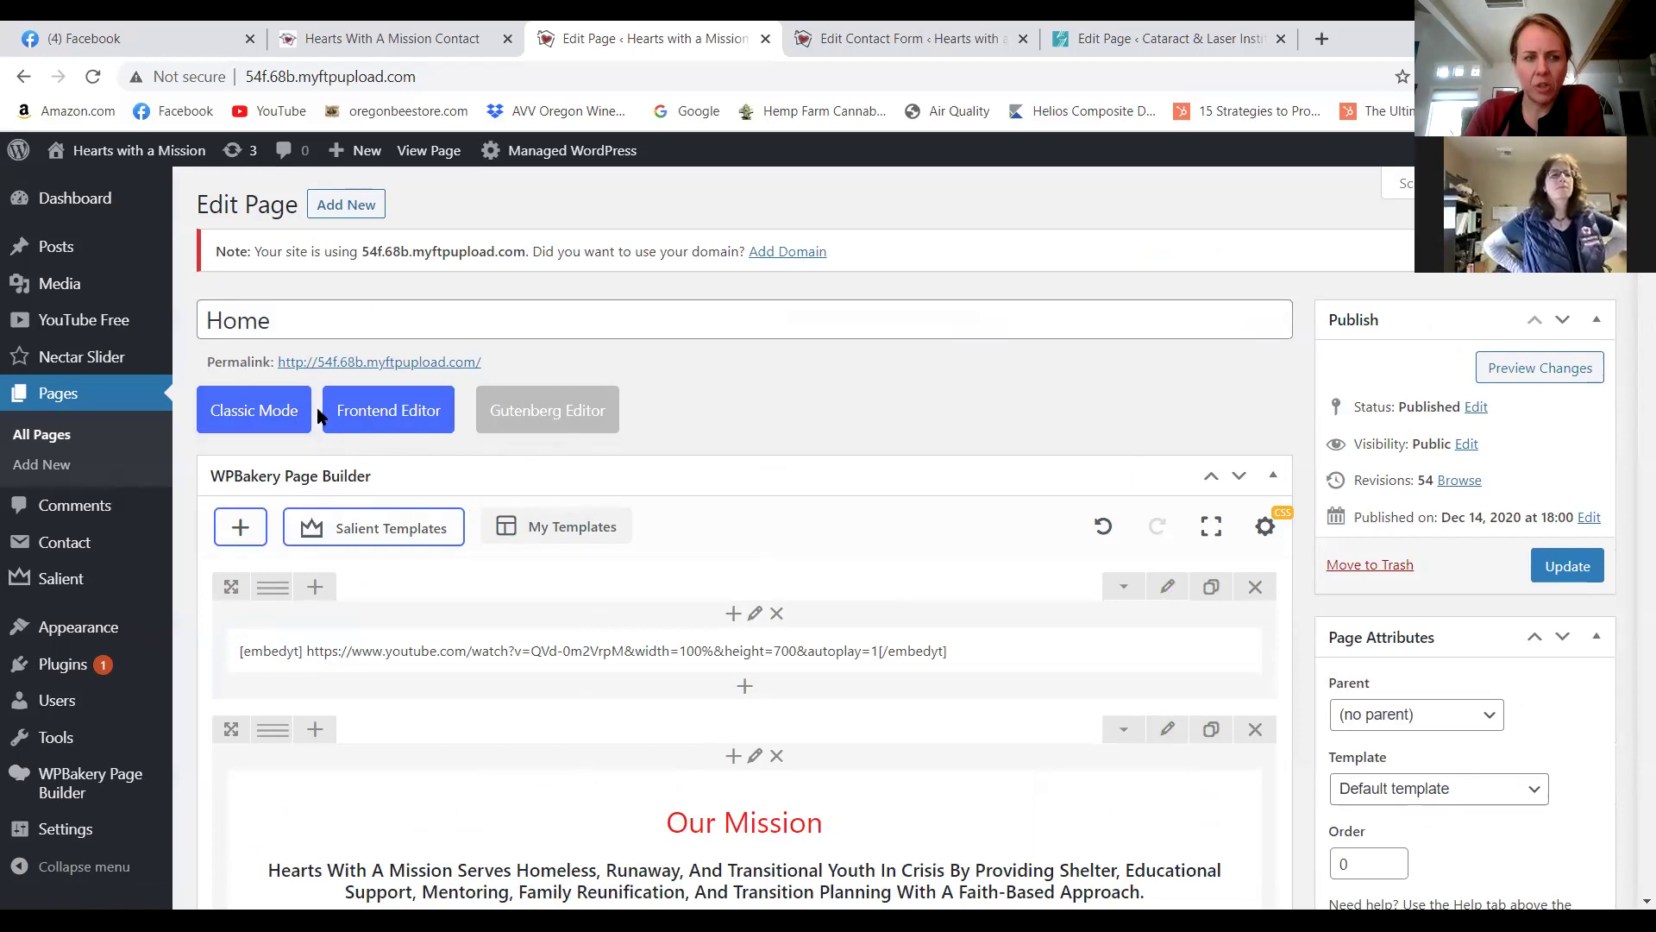
{"action": "left_click", "coordinate": [269, 414]}
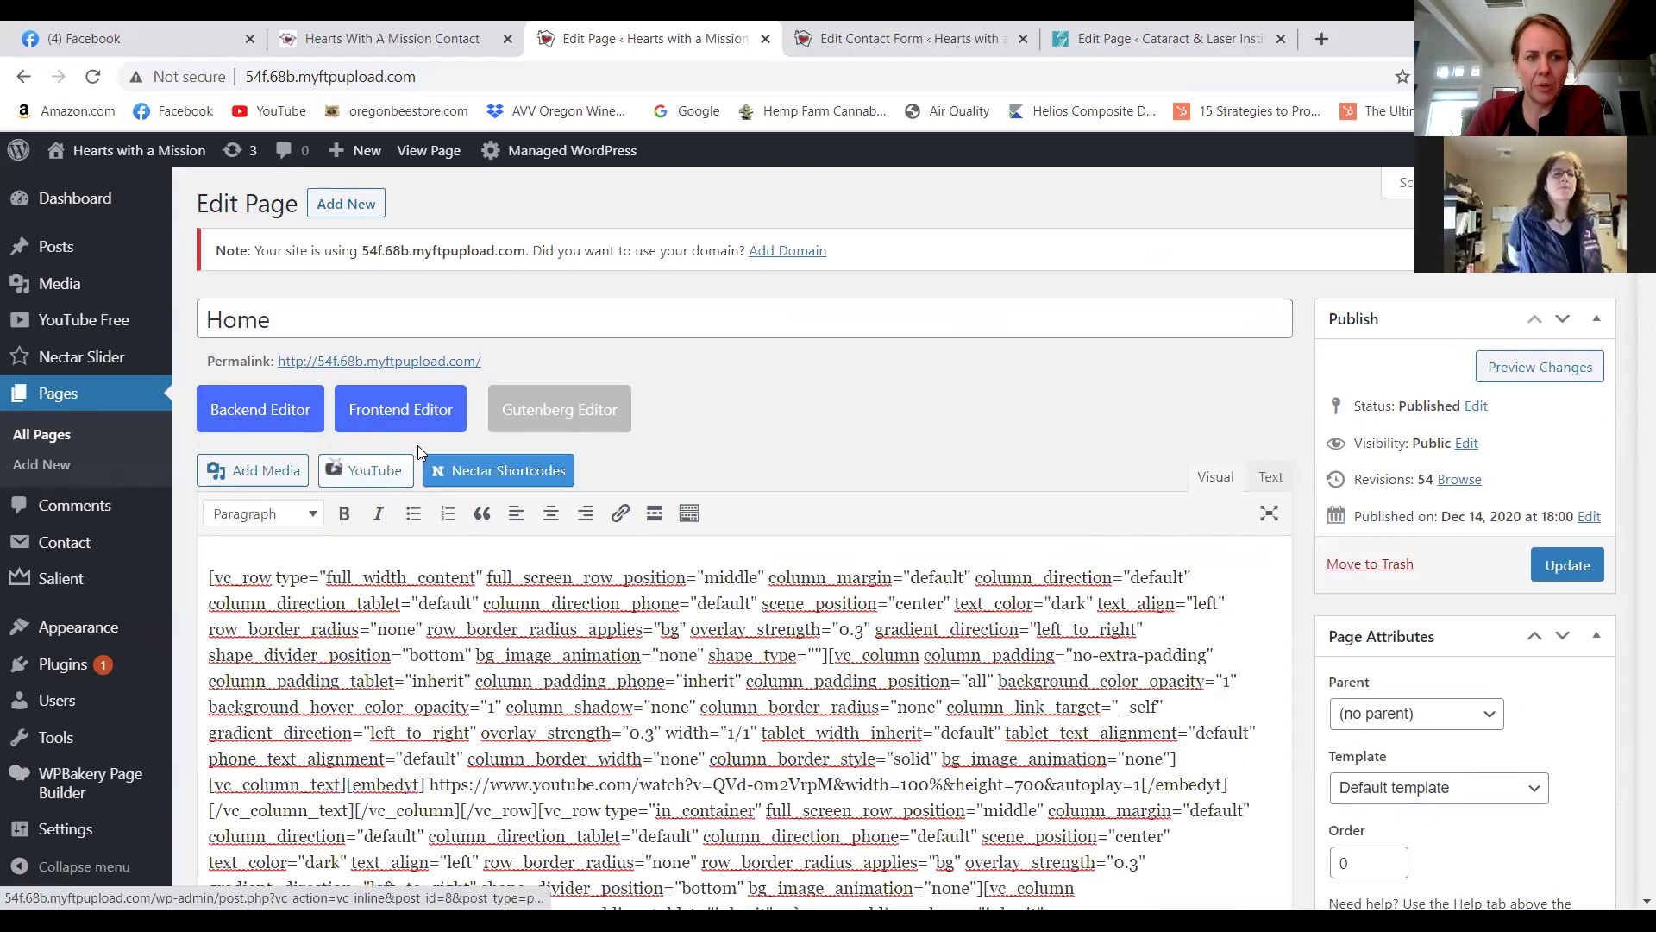
{"action": "left_click_drag", "start_coordinate": [210, 577], "coordinate": [779, 888]}
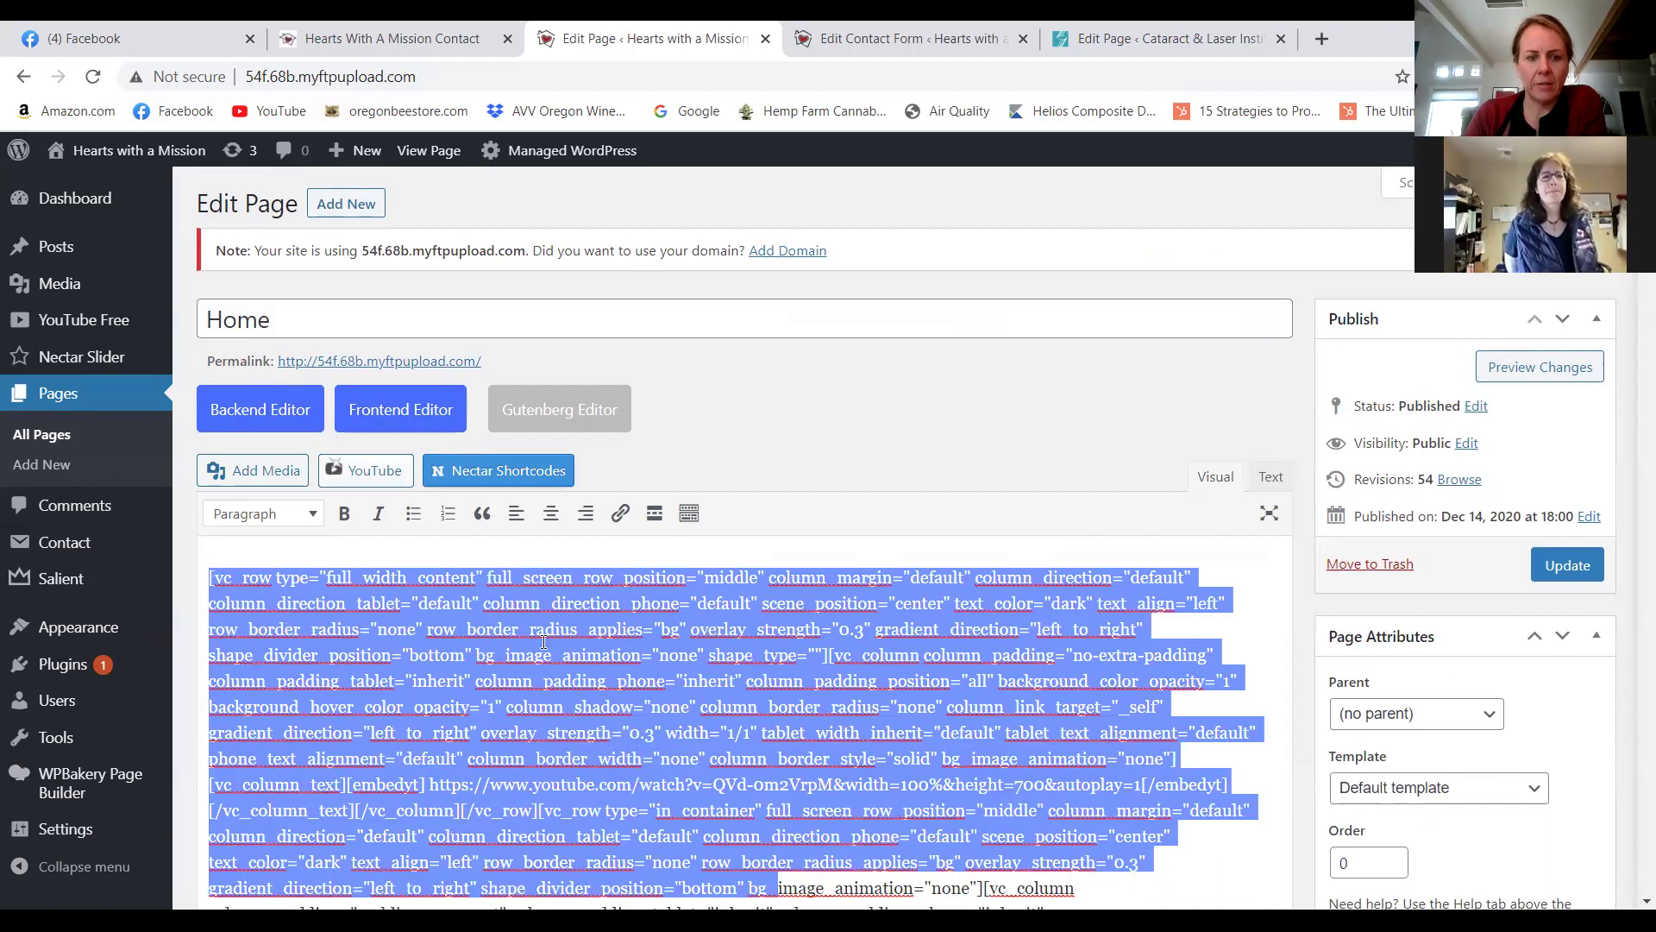
{"action": "right_click", "coordinate": [496, 676]}
{"action": "left_click", "coordinate": [543, 372]}
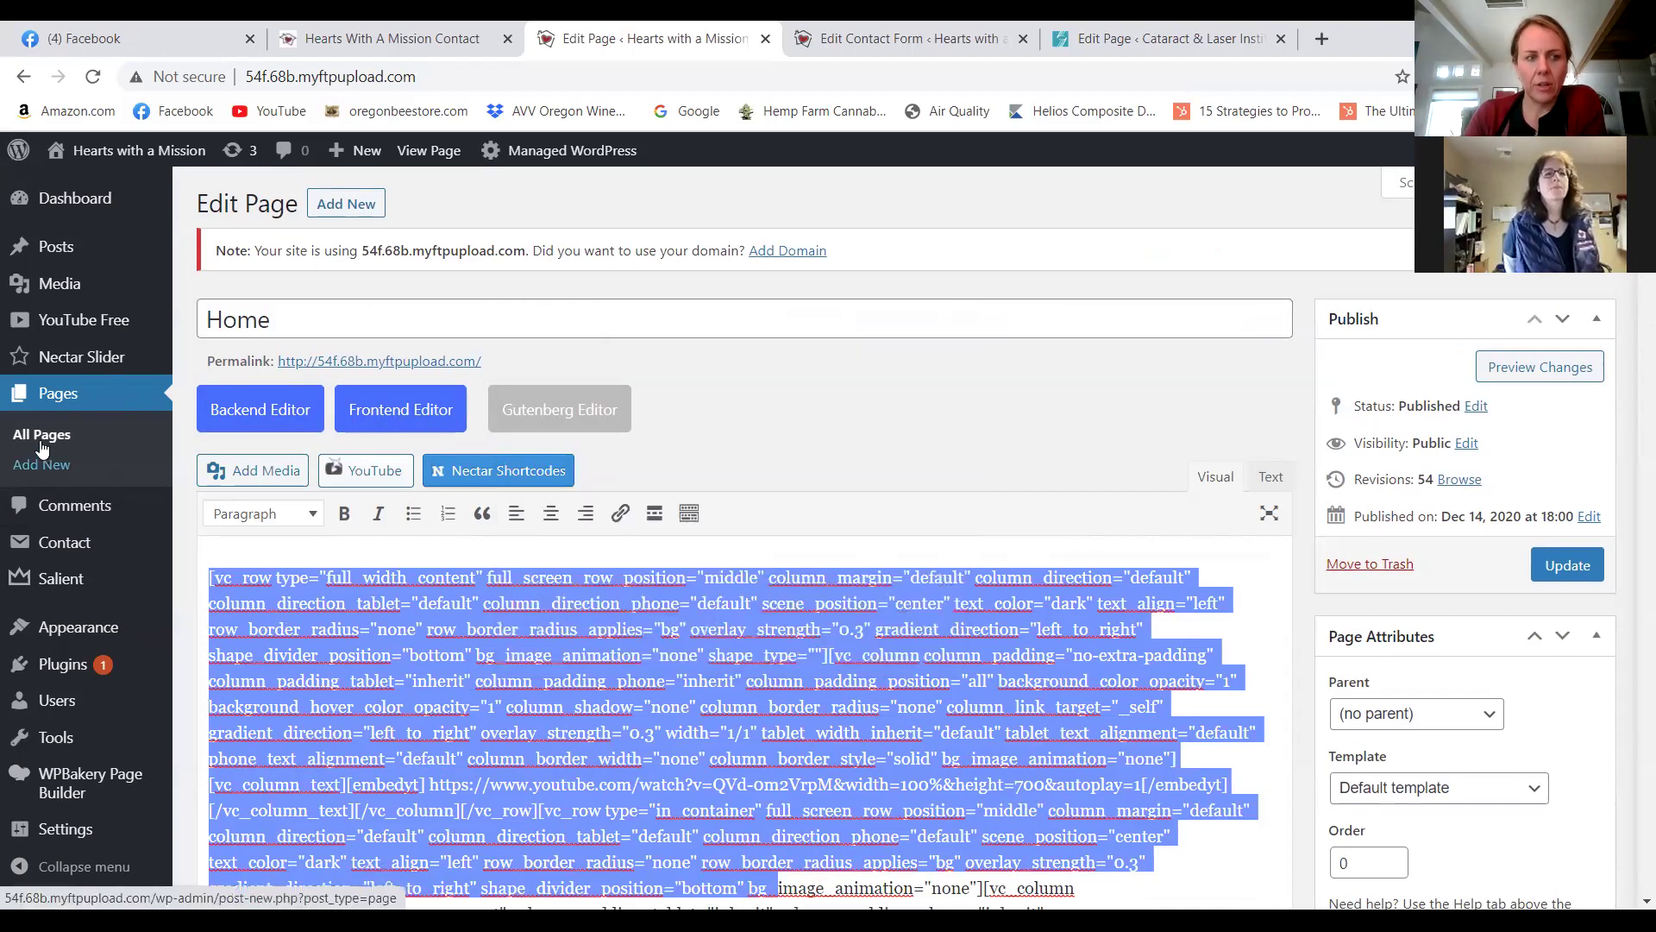
Return the Home page to the Backend Editor and look over the video embed and Our Mission rows.
{"action": "left_click", "coordinate": [355, 603]}
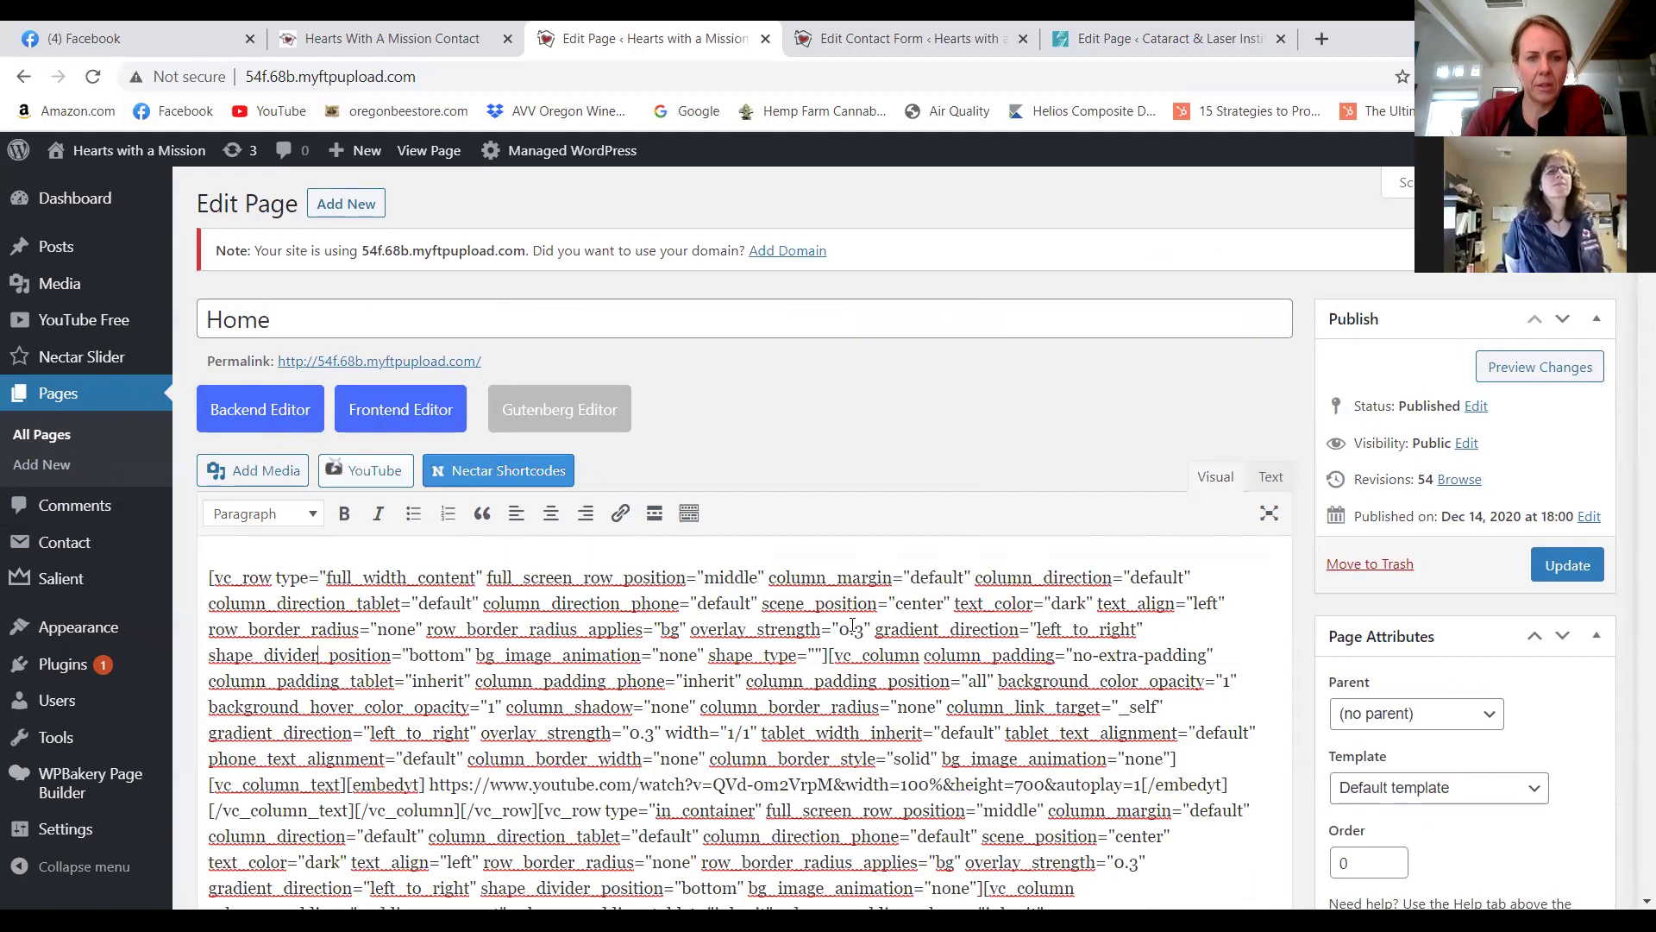
{"action": "right_click", "coordinate": [323, 647]}
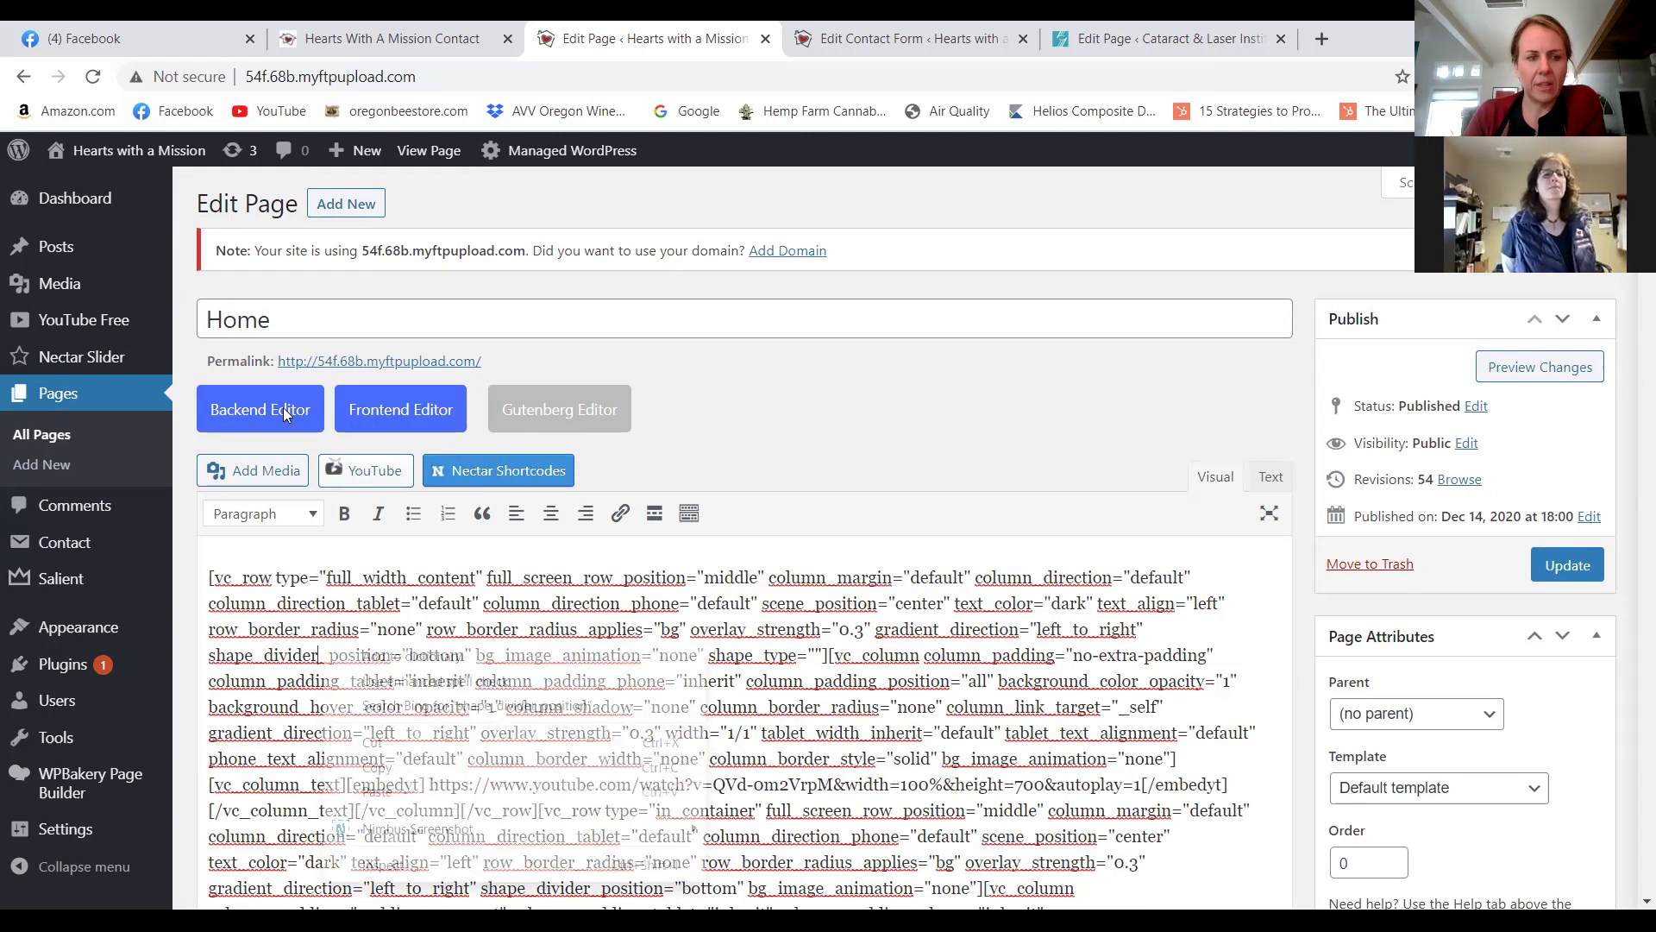
{"action": "left_click", "coordinate": [273, 413]}
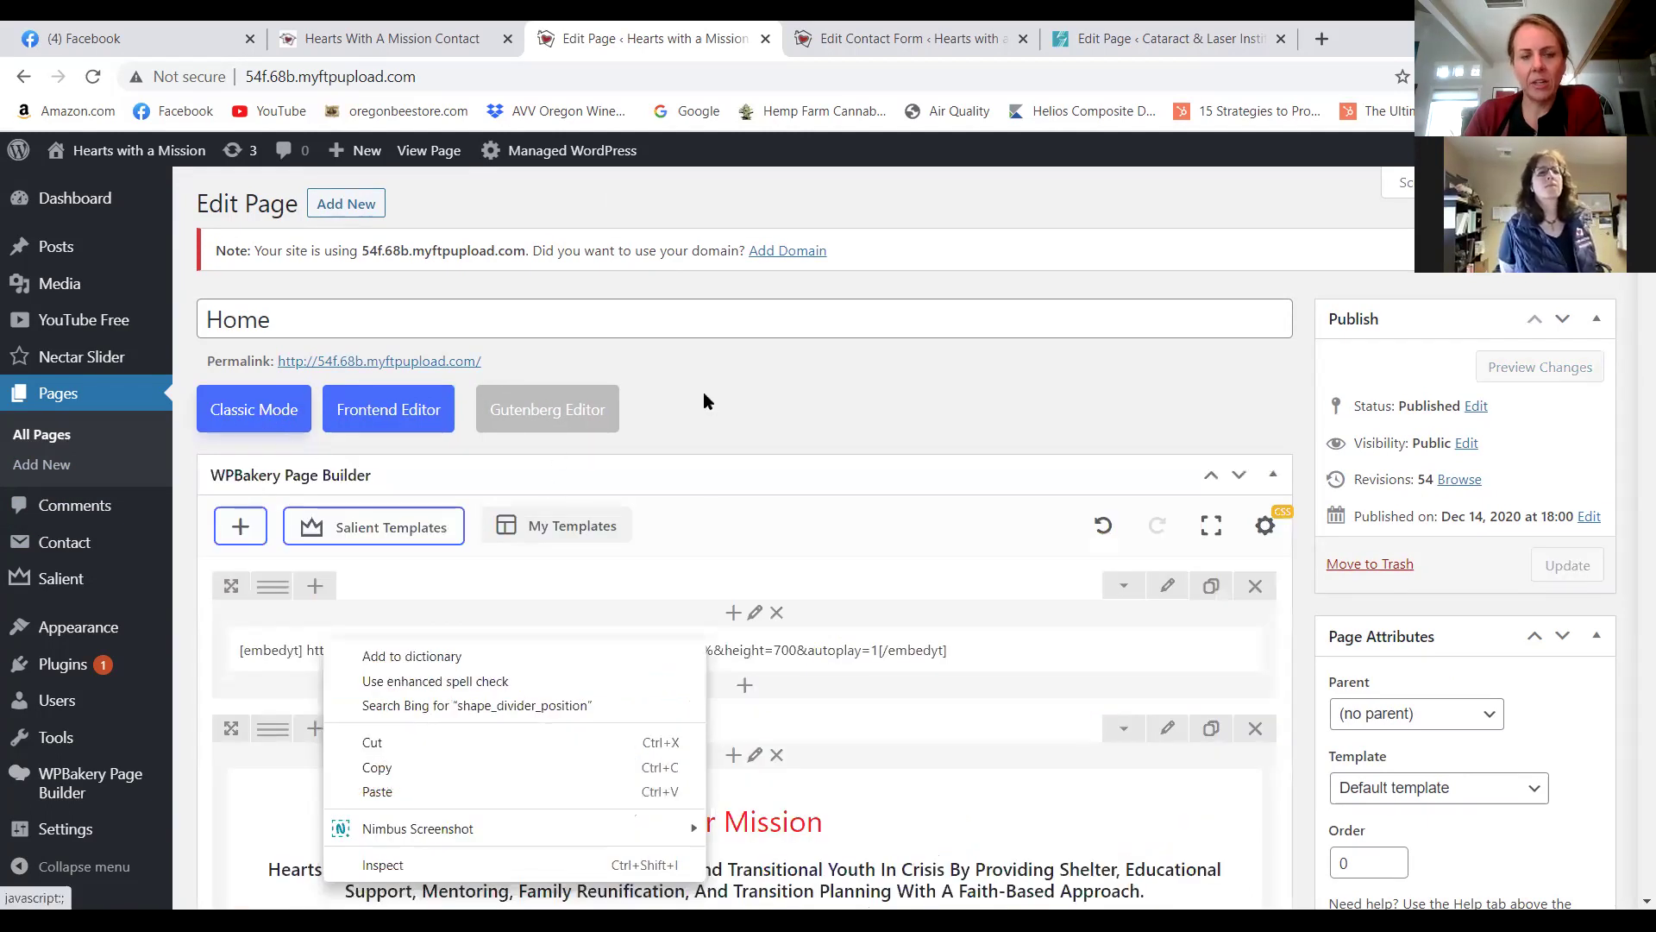
{"action": "left_click", "coordinate": [781, 420]}
{"action": "scroll", "coordinate": [834, 515], "scroll_direction": "down", "scroll_amount": 3}
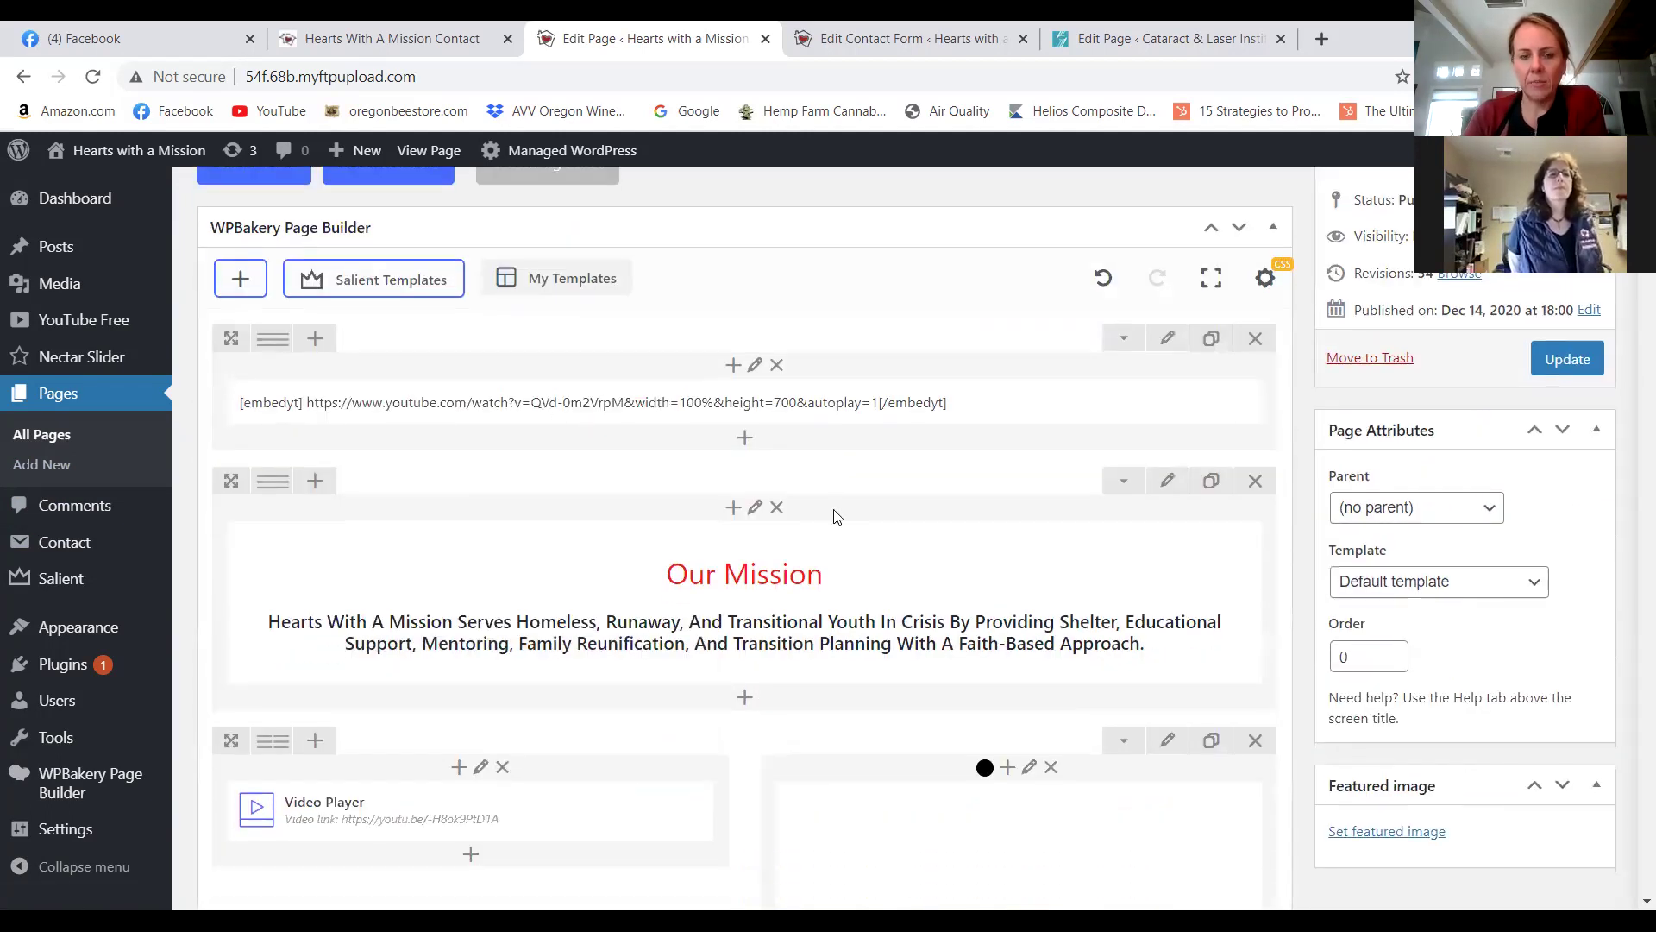
{"action": "scroll", "coordinate": [834, 515], "scroll_direction": "down", "scroll_amount": 3}
{"action": "scroll", "coordinate": [713, 484], "scroll_direction": "up", "scroll_amount": 5}
{"action": "scroll", "coordinate": [843, 583], "scroll_direction": "down", "scroll_amount": 1}
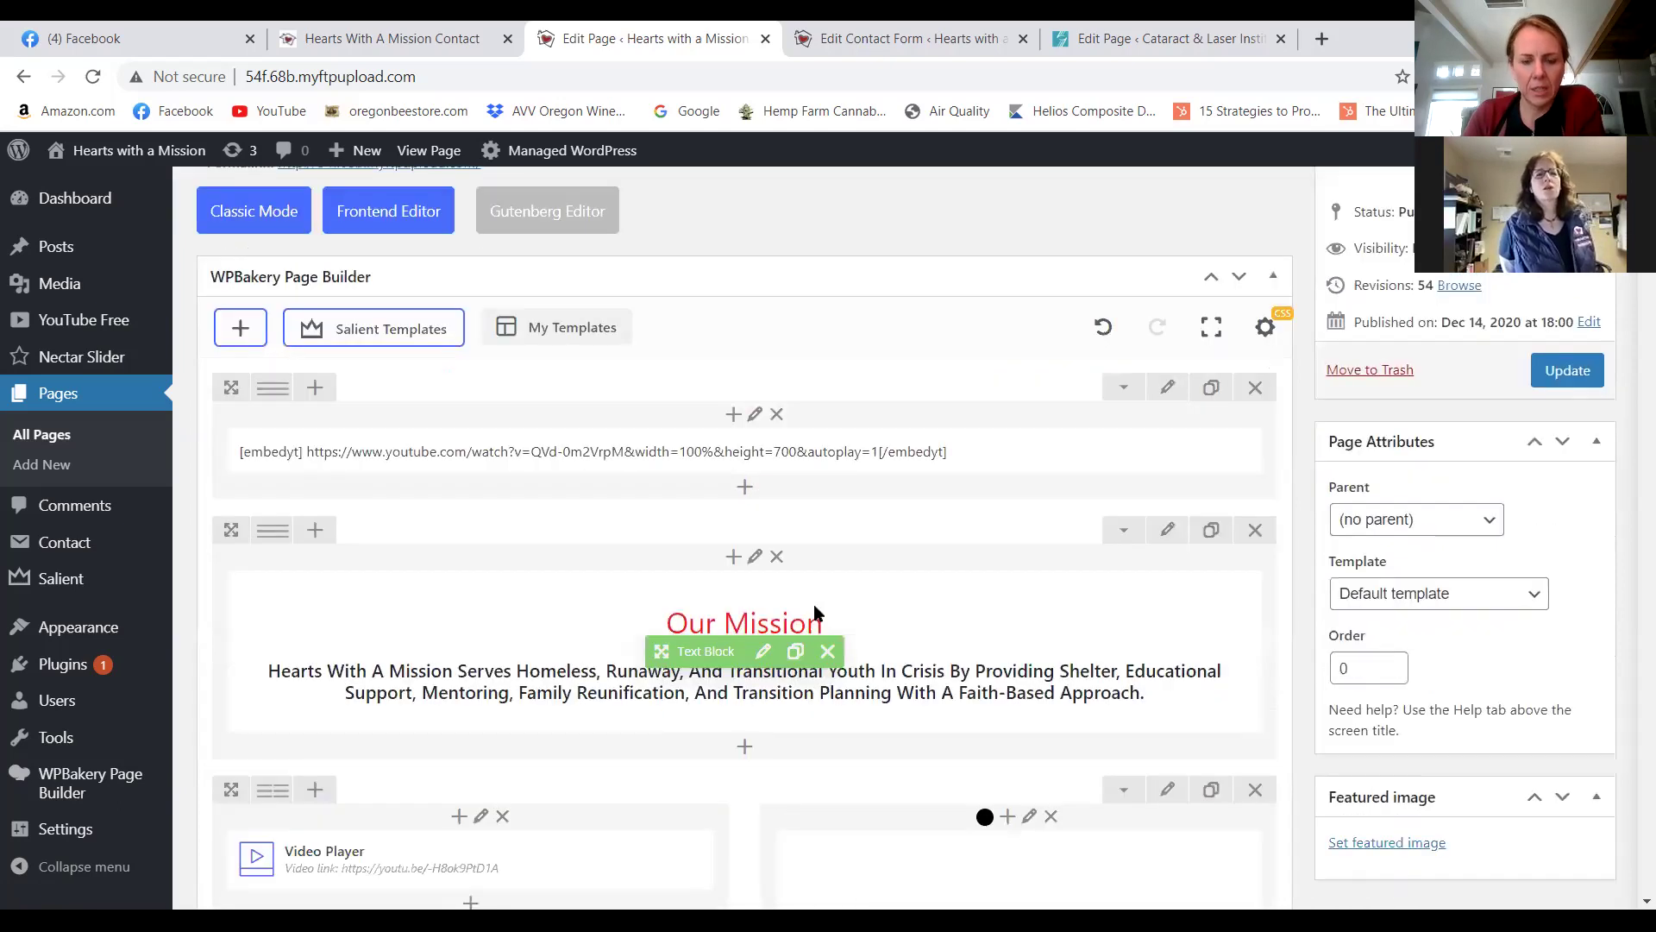
{"action": "scroll", "coordinate": [816, 605], "scroll_direction": "down", "scroll_amount": 2}
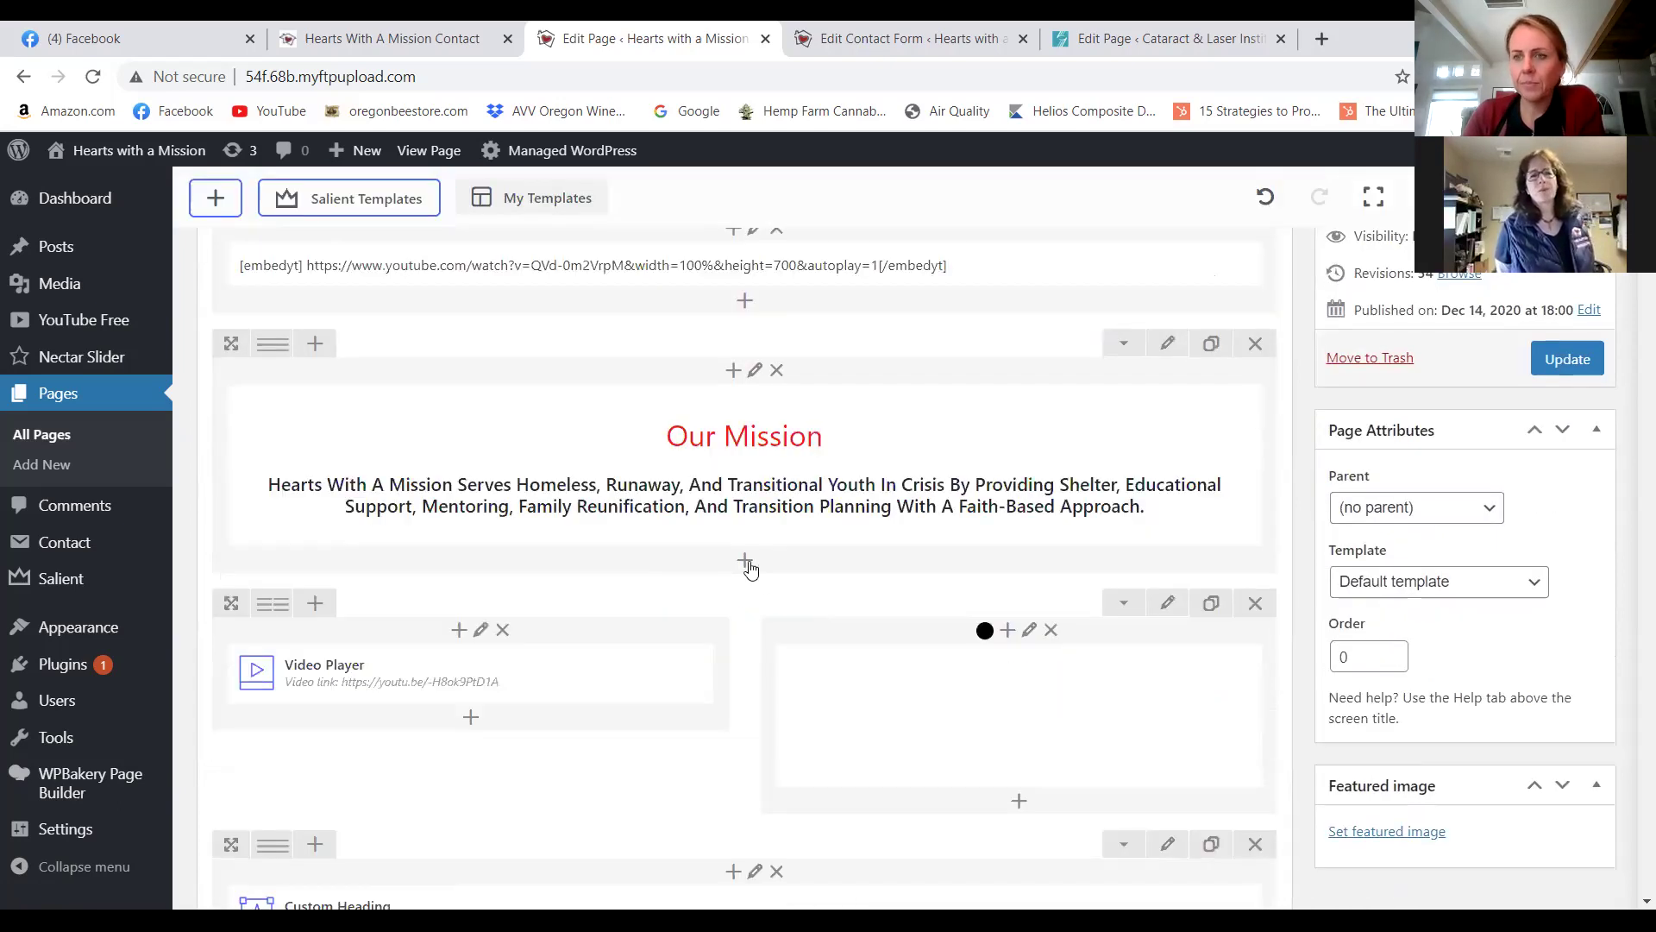
{"action": "mouse_move", "coordinate": [682, 477]}
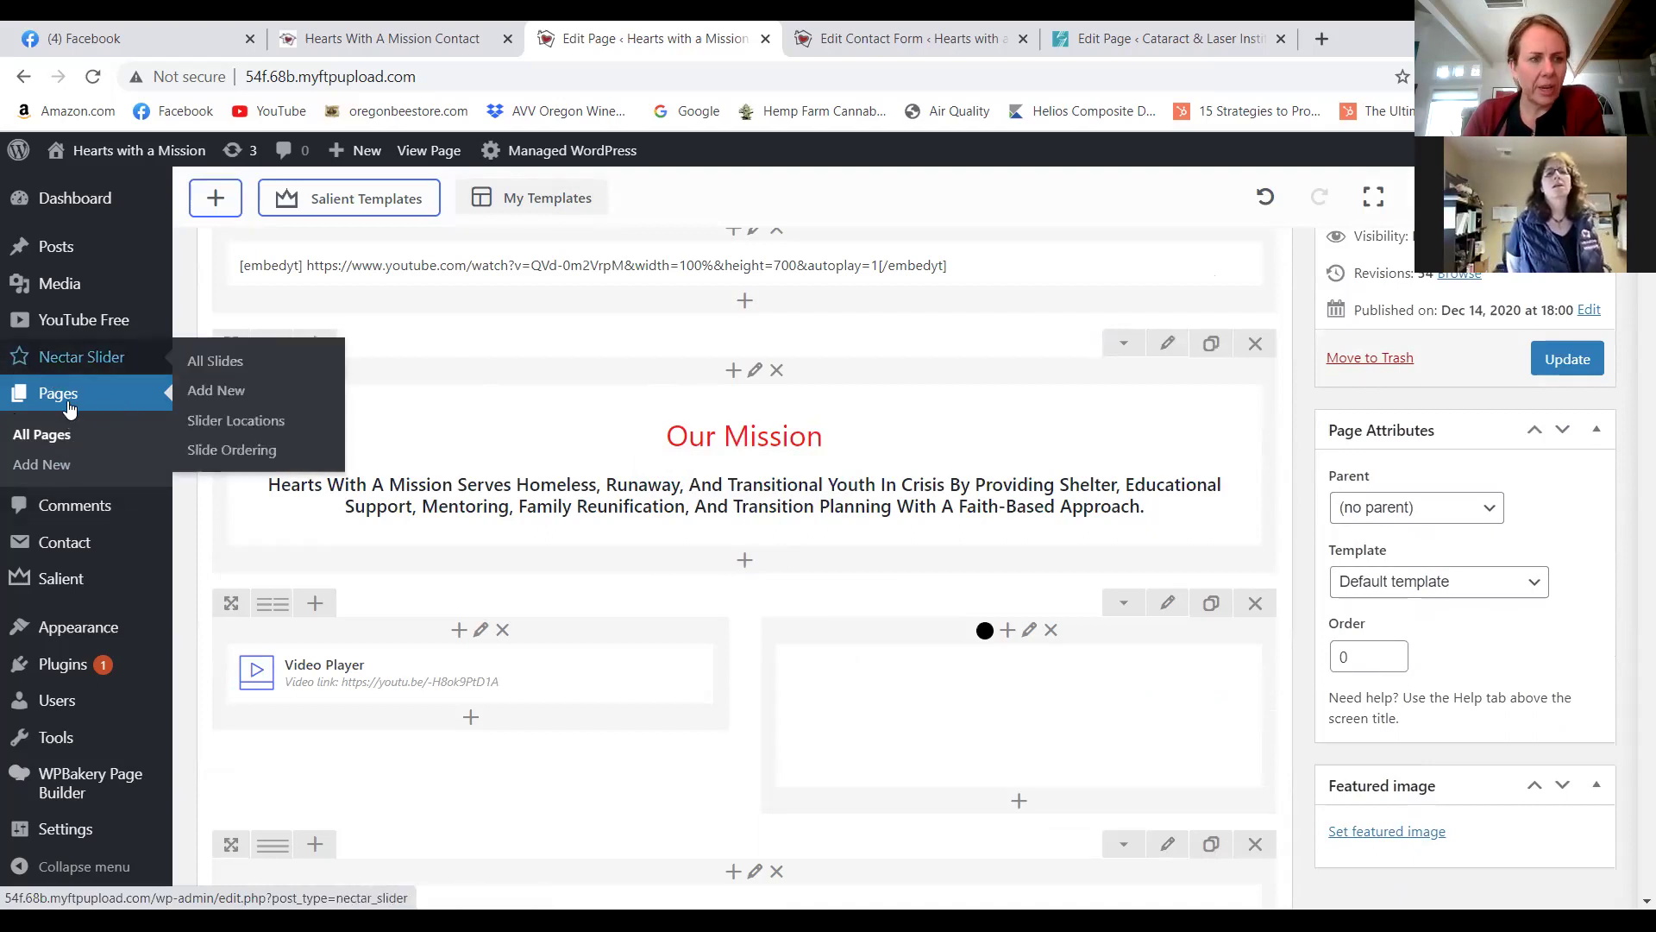
Start a new page in the contact form's browser tab, paste the copied shortcode into its content, and show it in the Backend Editor.
{"action": "left_click", "coordinate": [49, 467]}
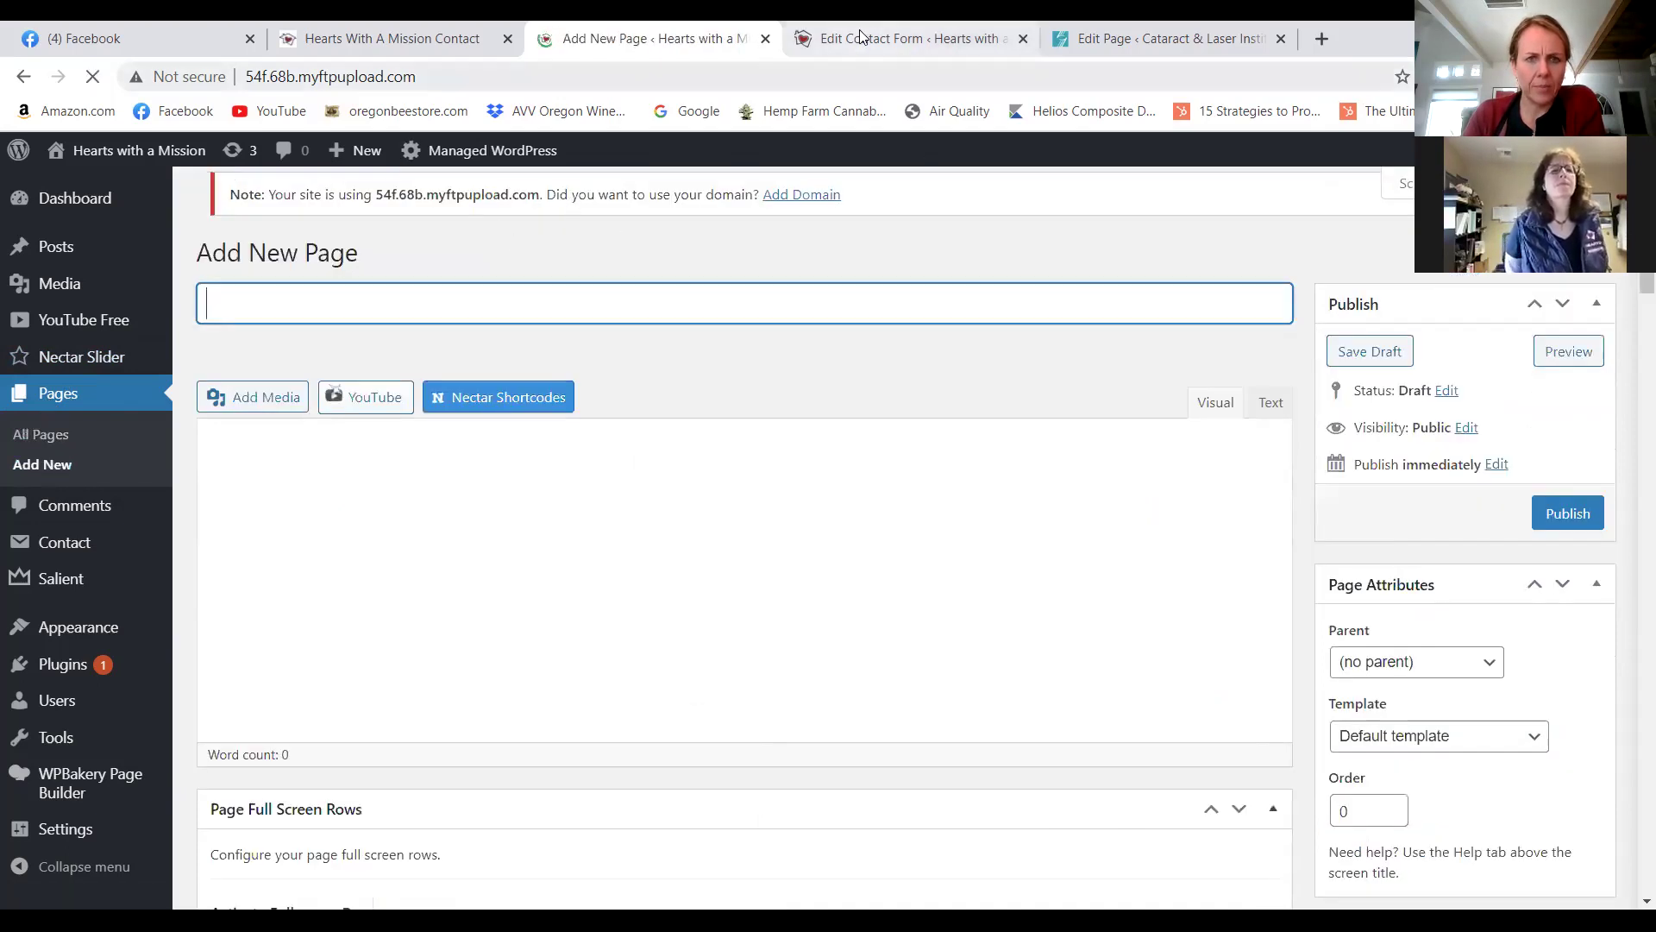
{"action": "key", "text": "ctrl+Tab"}
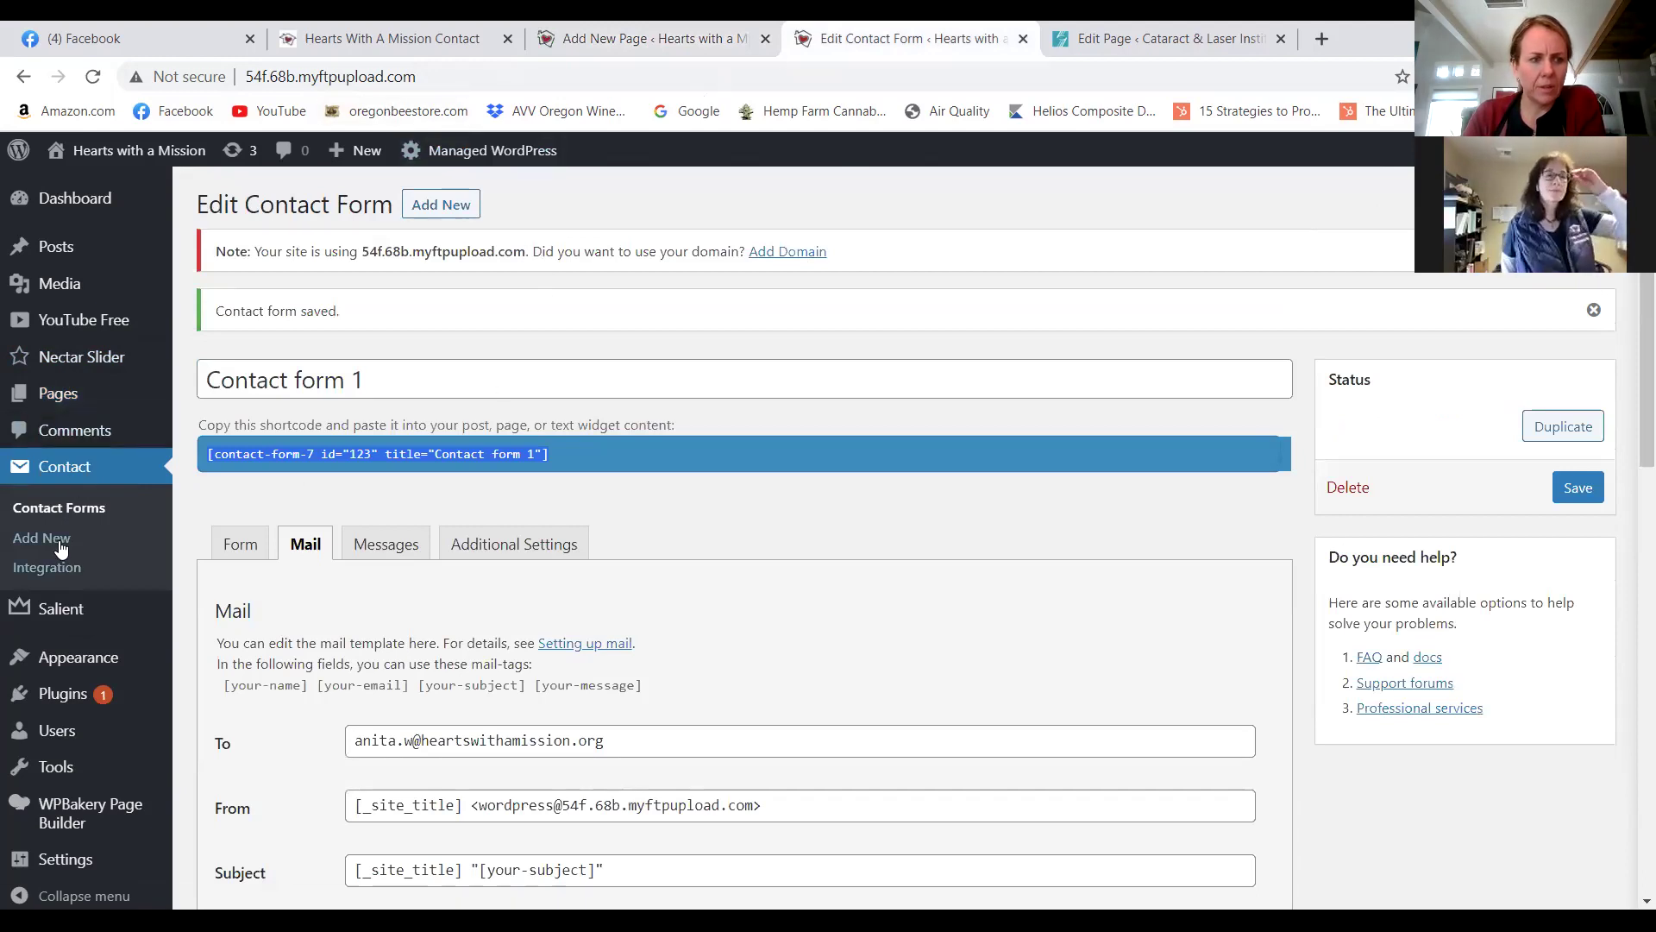
{"action": "scroll", "coordinate": [56, 552], "scroll_direction": "down", "scroll_amount": 2}
{"action": "mouse_move", "coordinate": [62, 384]}
{"action": "left_click", "coordinate": [217, 411]}
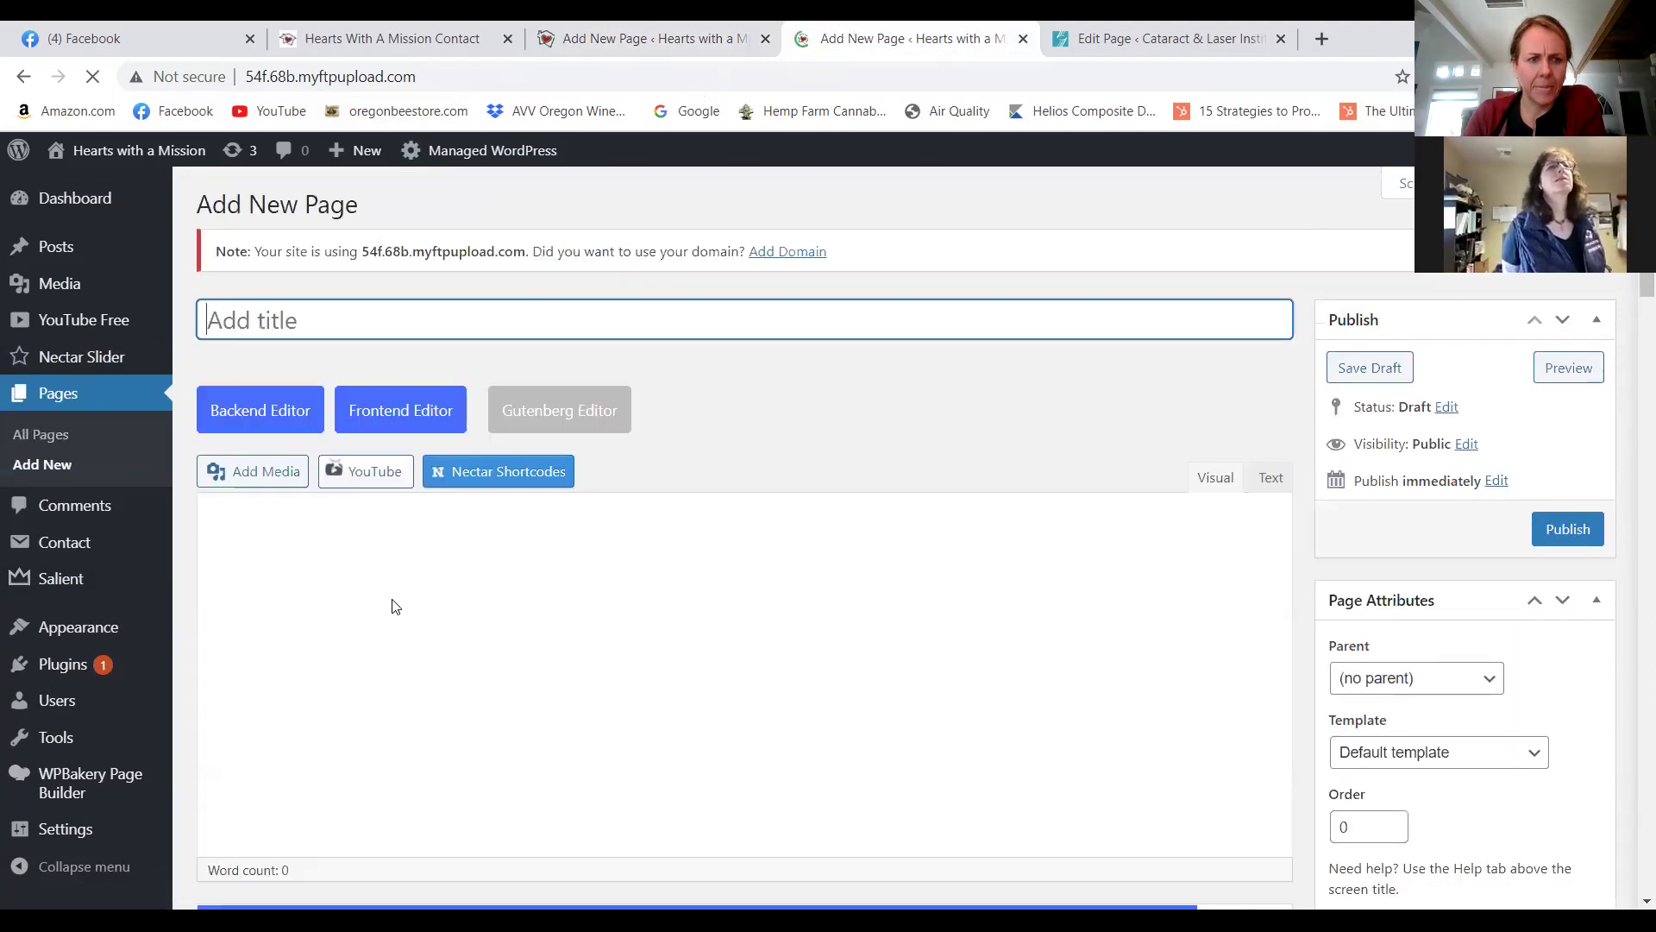
{"action": "left_click", "coordinate": [324, 586]}
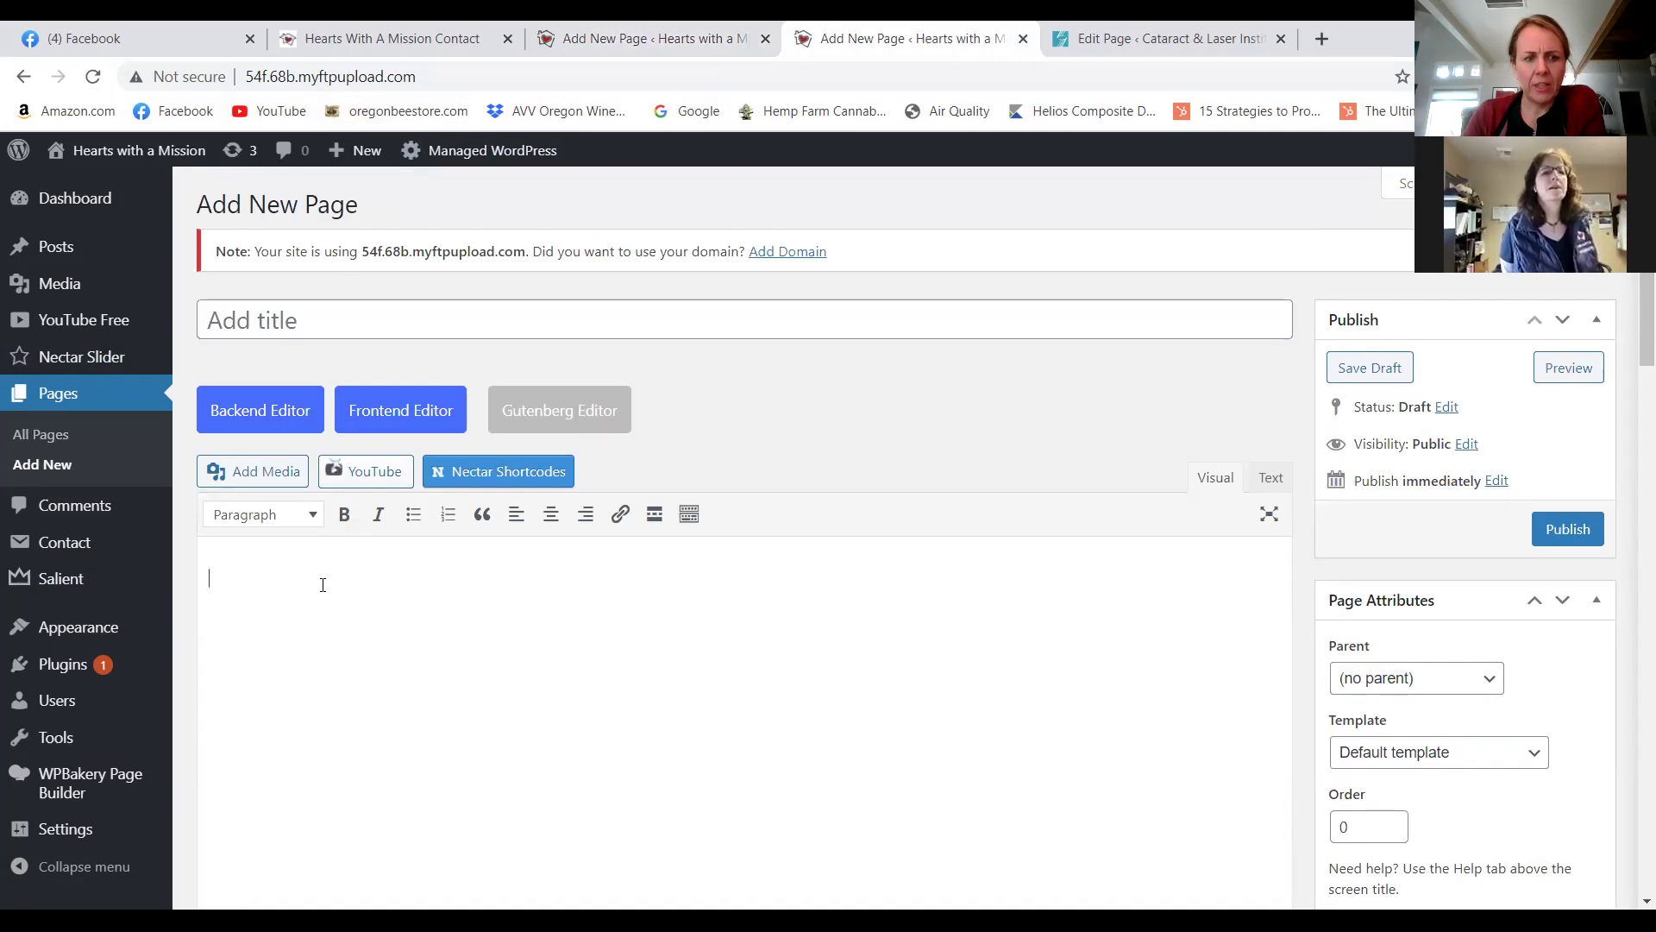
{"action": "right_click", "coordinate": [325, 580]}
{"action": "left_click", "coordinate": [417, 380]}
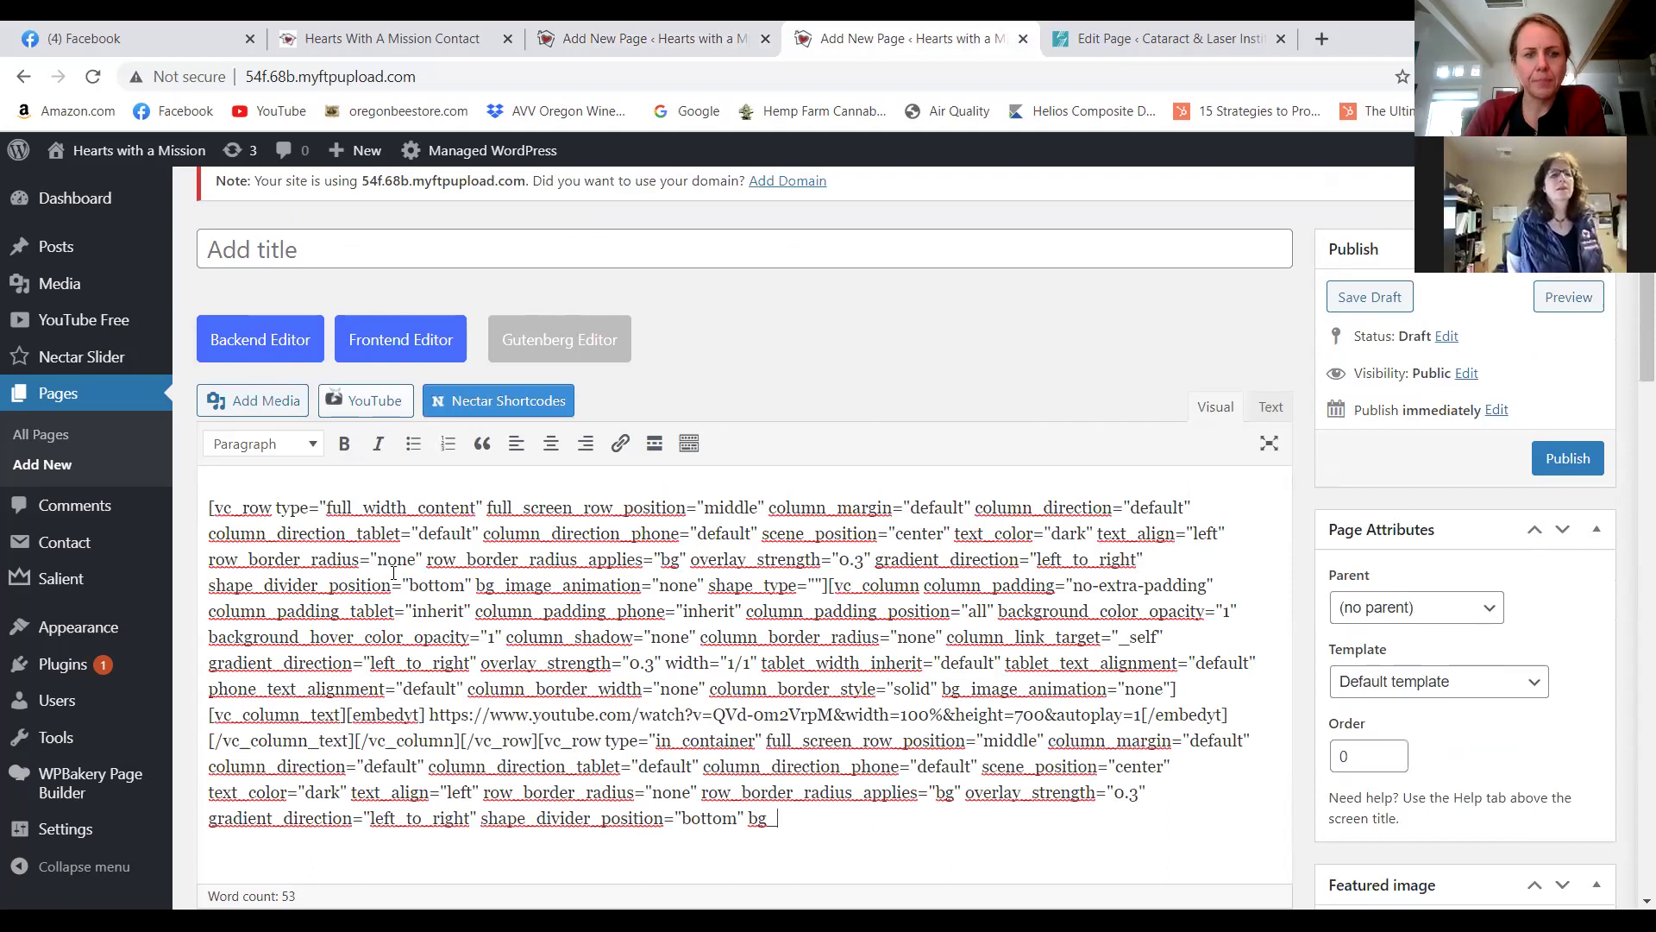
{"action": "left_click", "coordinate": [261, 340]}
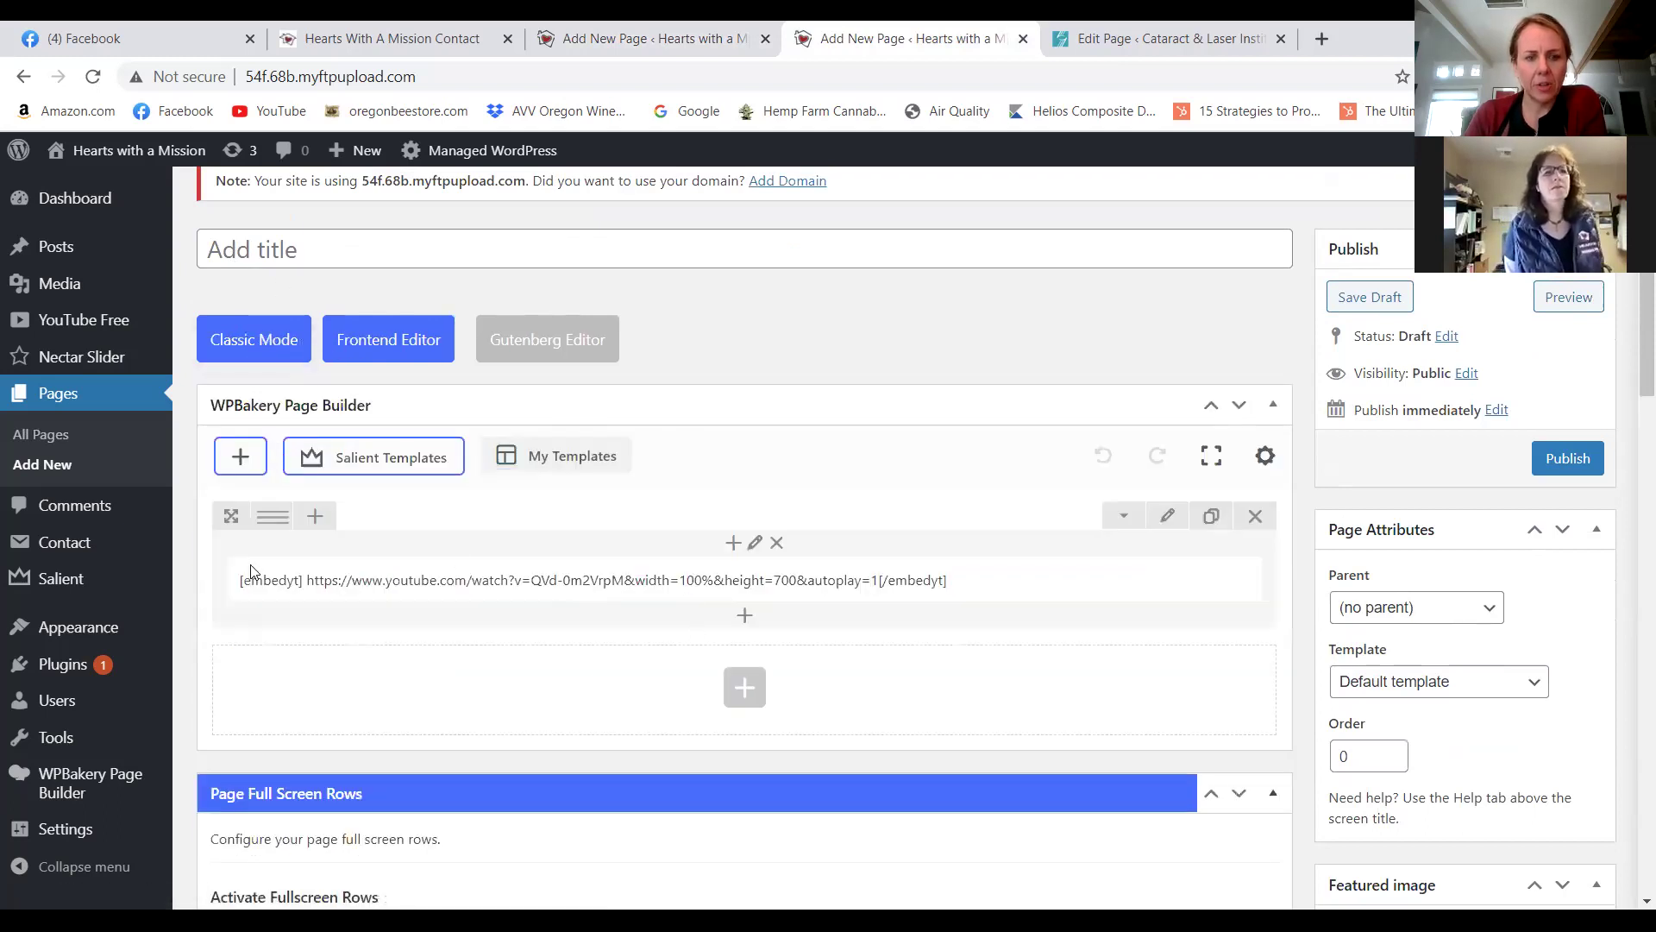
Delete the pasted video embed row and leave the new page without saving.
{"action": "left_click", "coordinate": [1255, 516]}
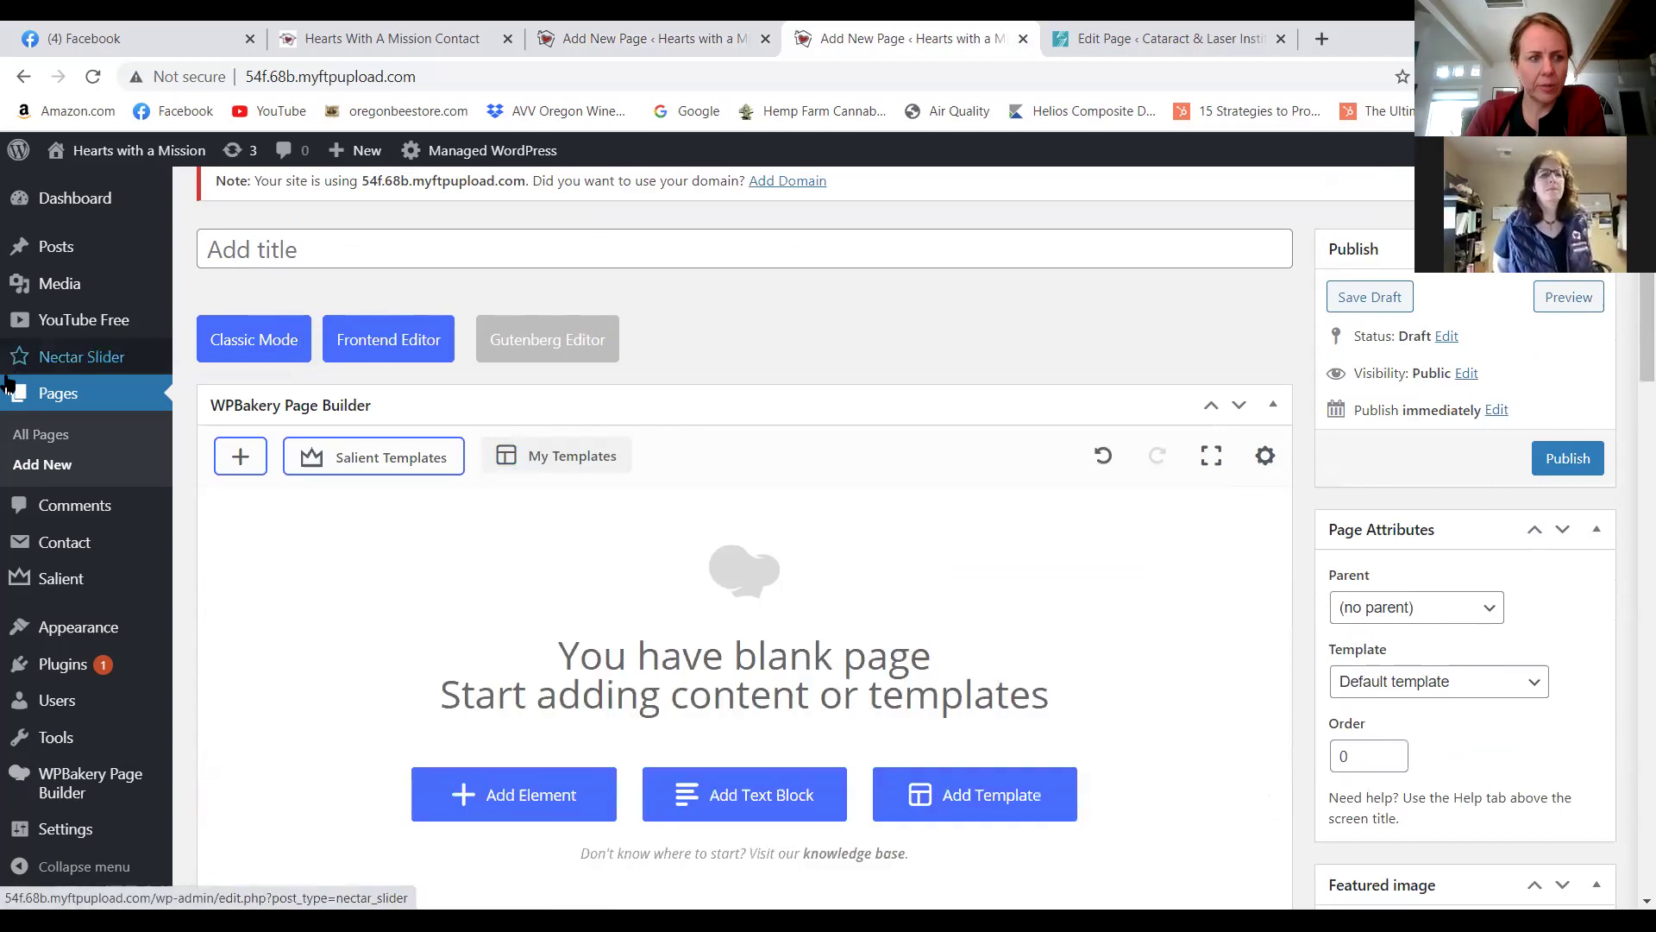
{"action": "left_click", "coordinate": [19, 87]}
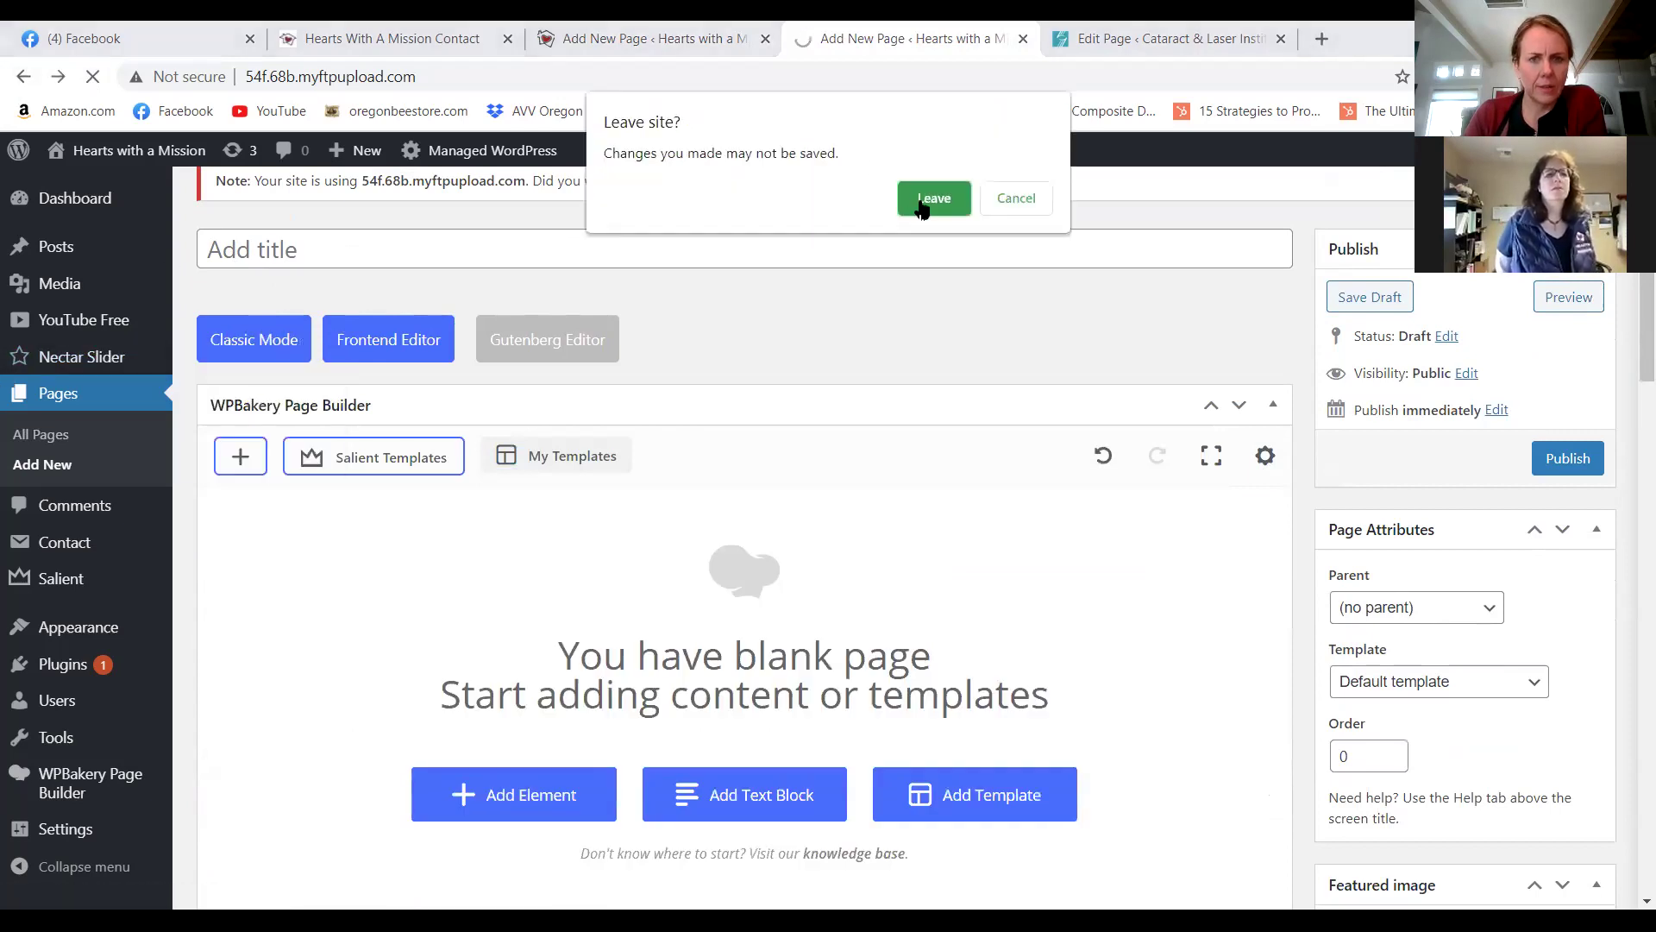
{"action": "left_click", "coordinate": [922, 203]}
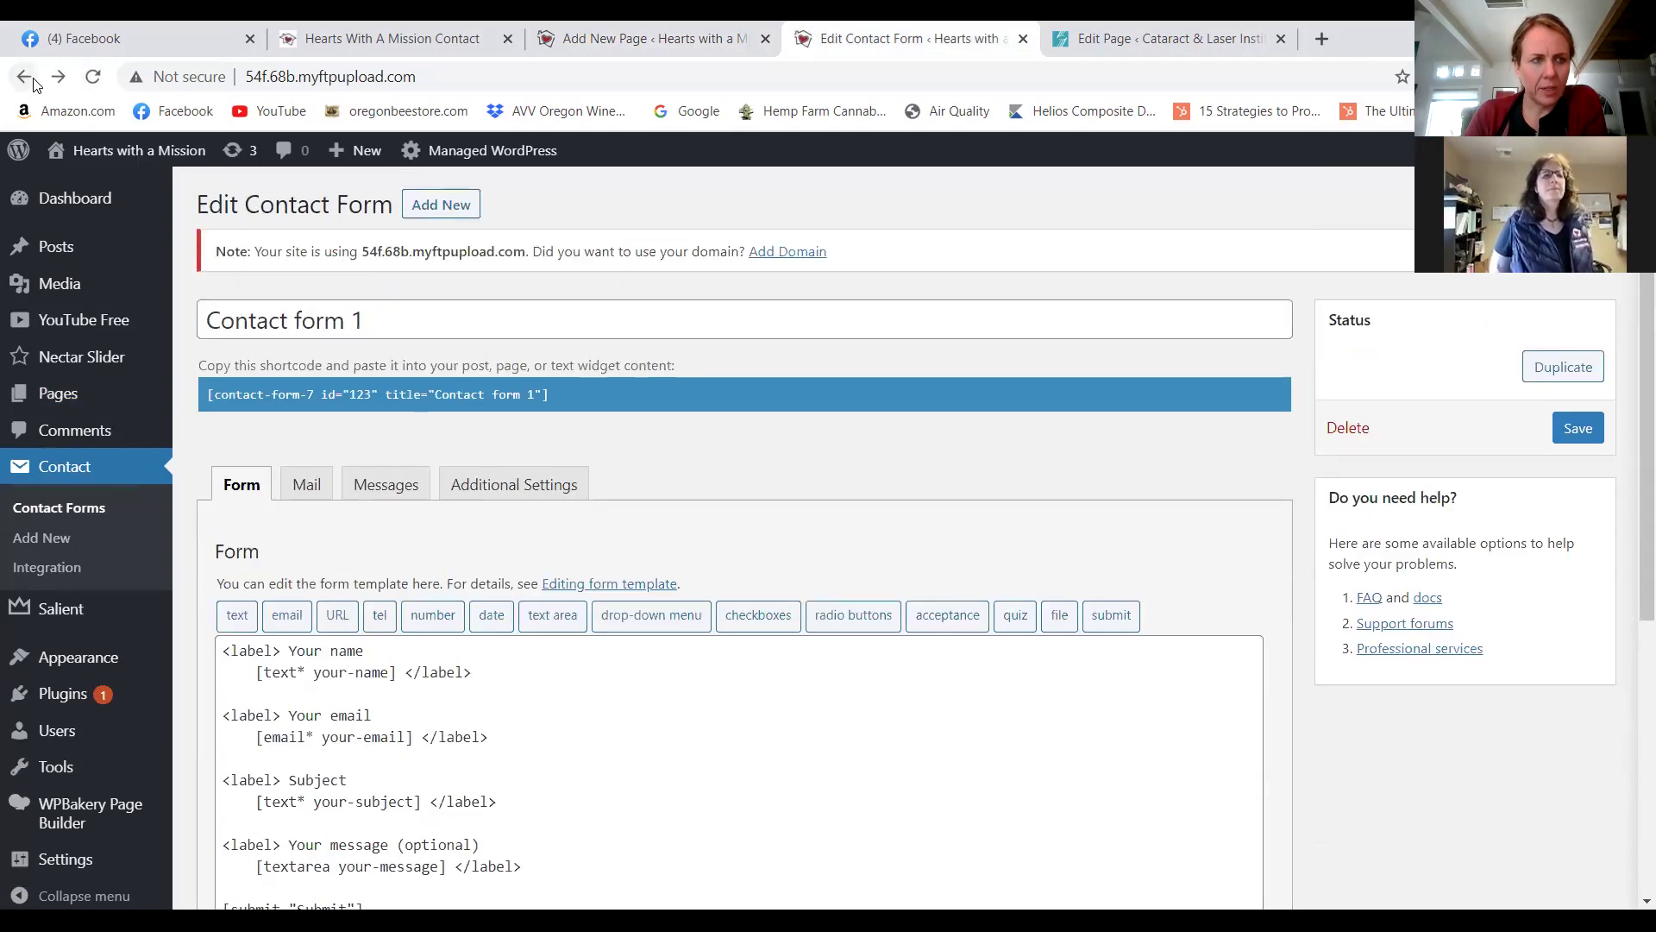
Leave the contact form and open the Home page for editing from the list of all pages.
{"action": "left_click", "coordinate": [25, 78]}
{"action": "left_click", "coordinate": [932, 206]}
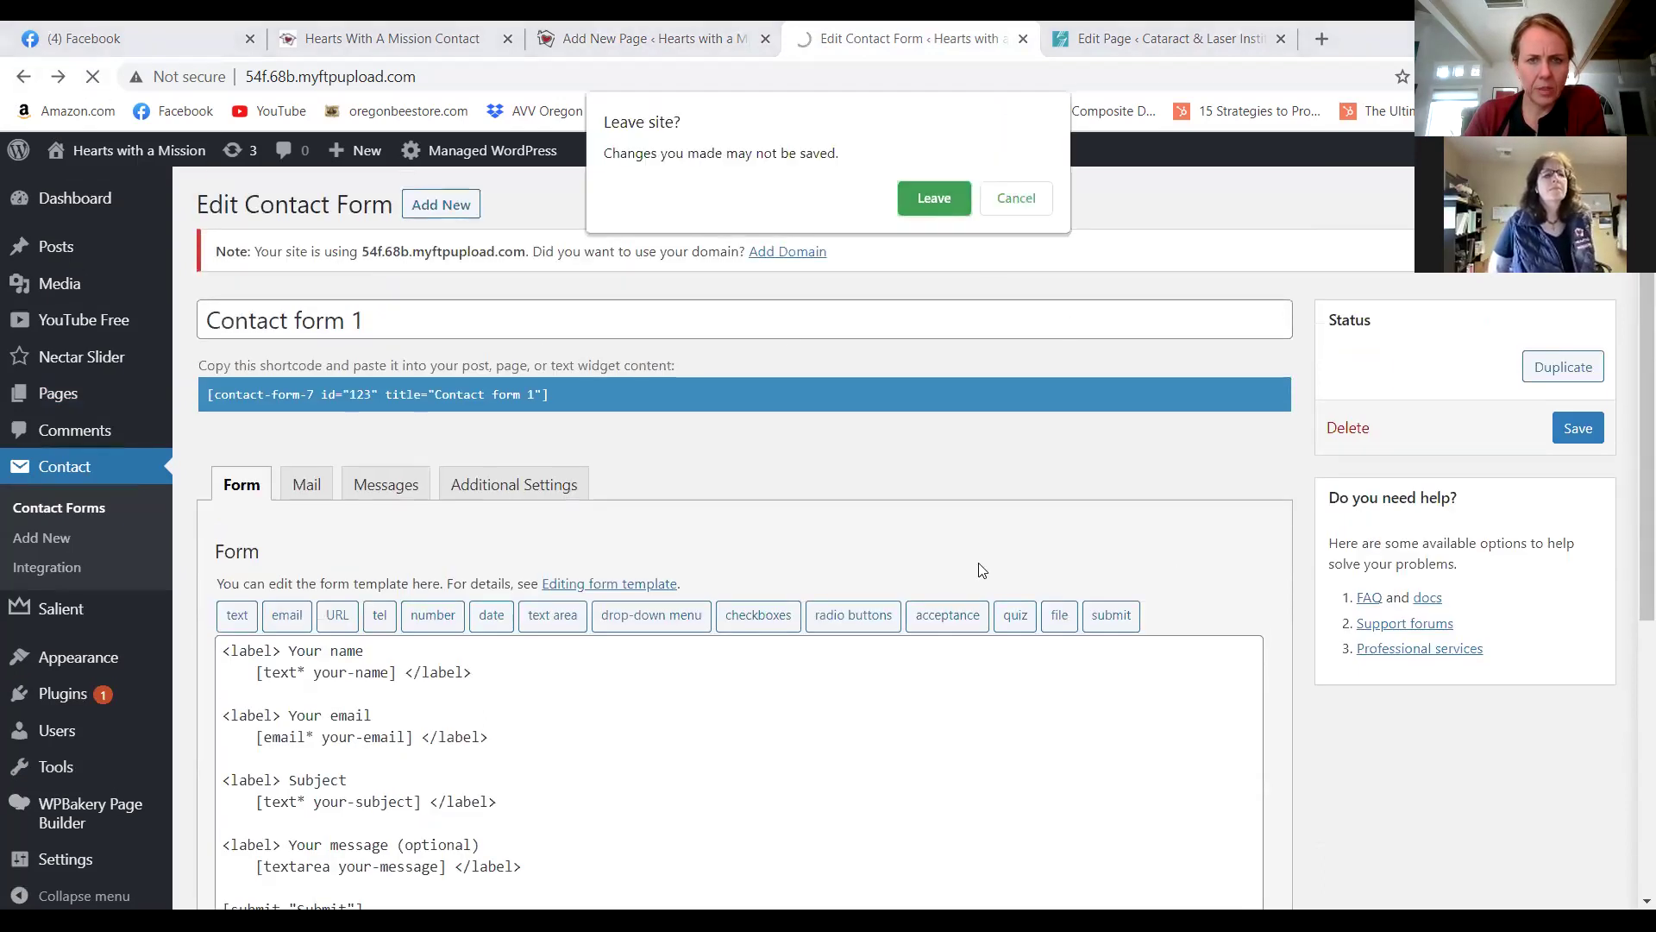
{"action": "left_click", "coordinate": [26, 78]}
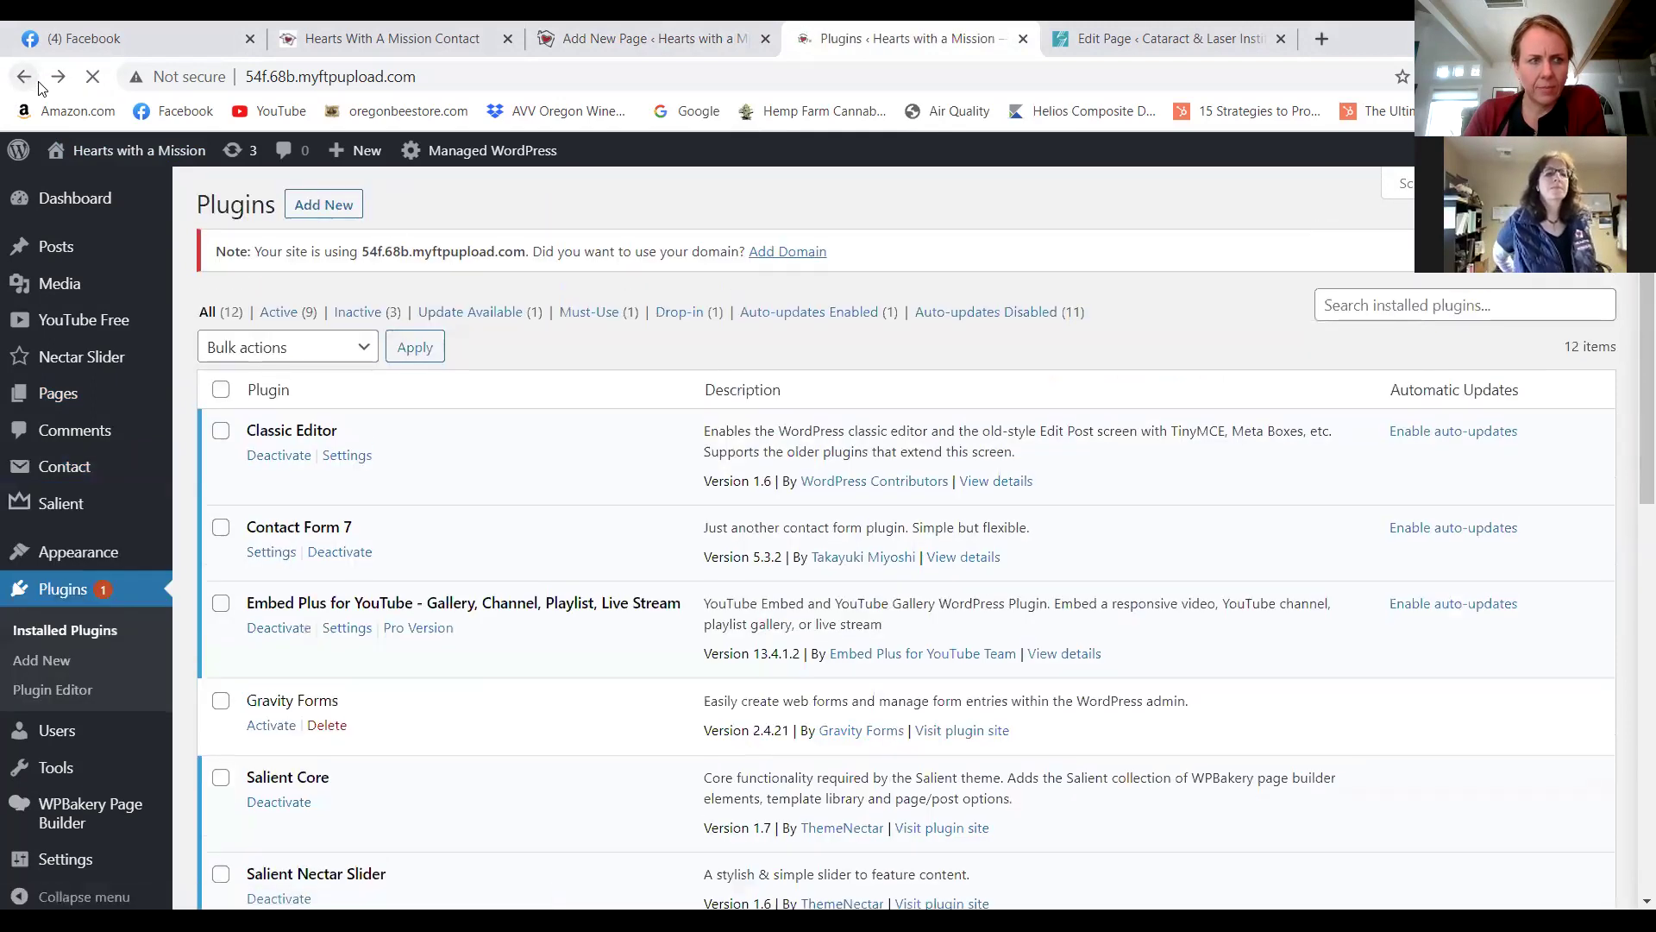
{"action": "left_click", "coordinate": [24, 77]}
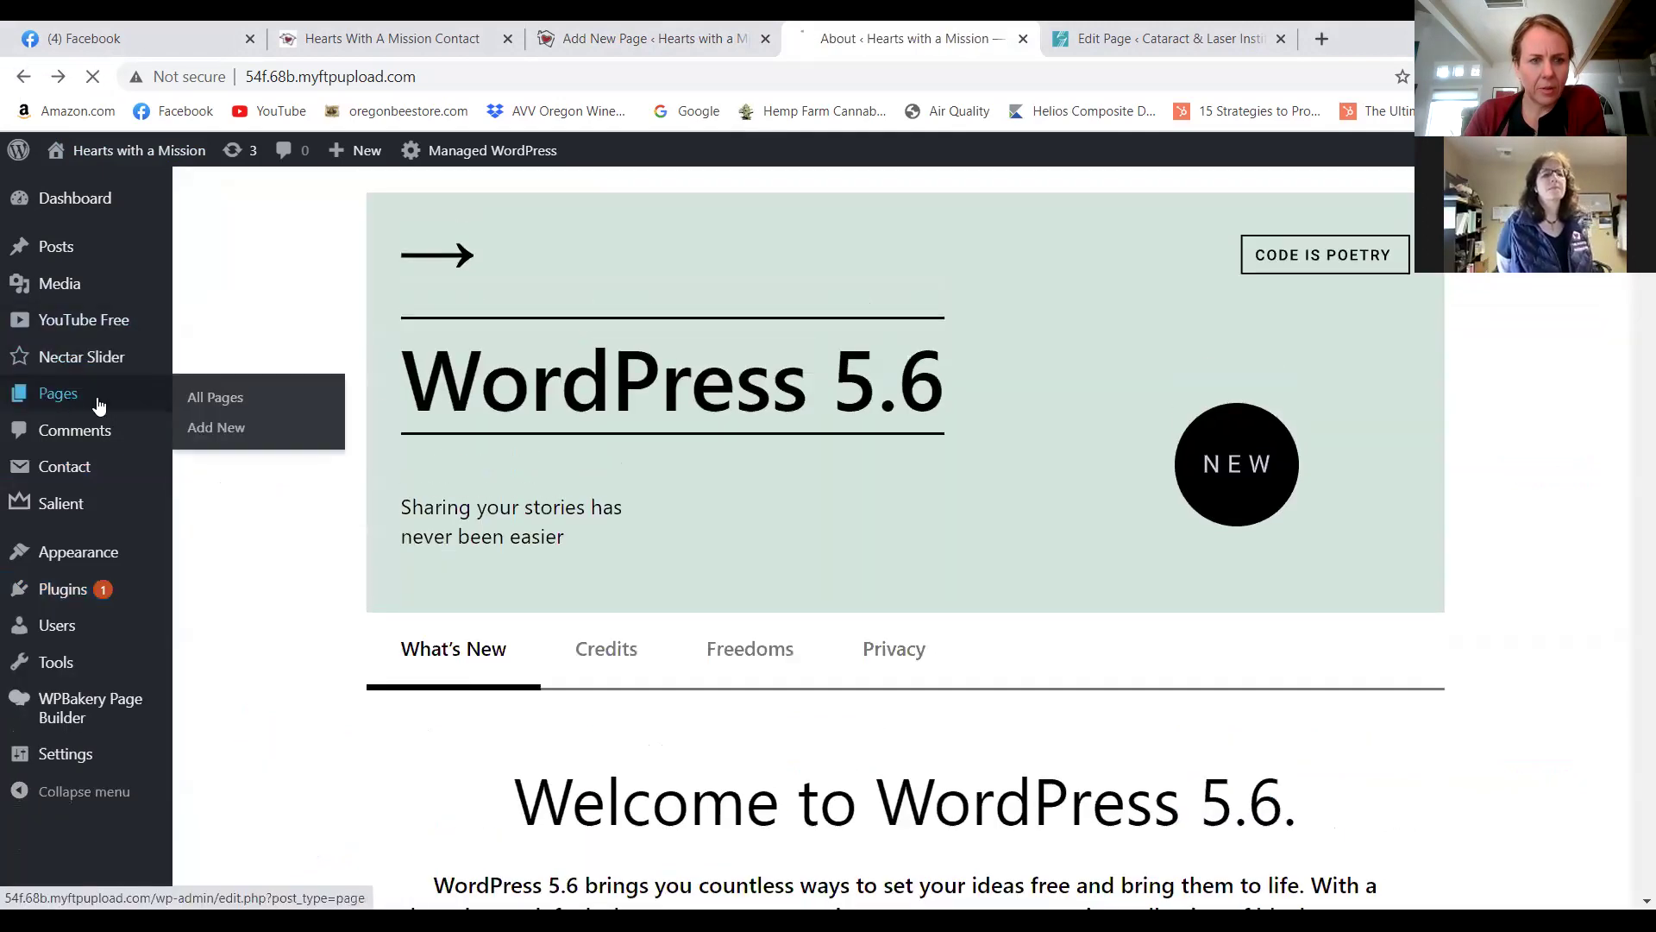
{"action": "right_click", "coordinate": [782, 645]}
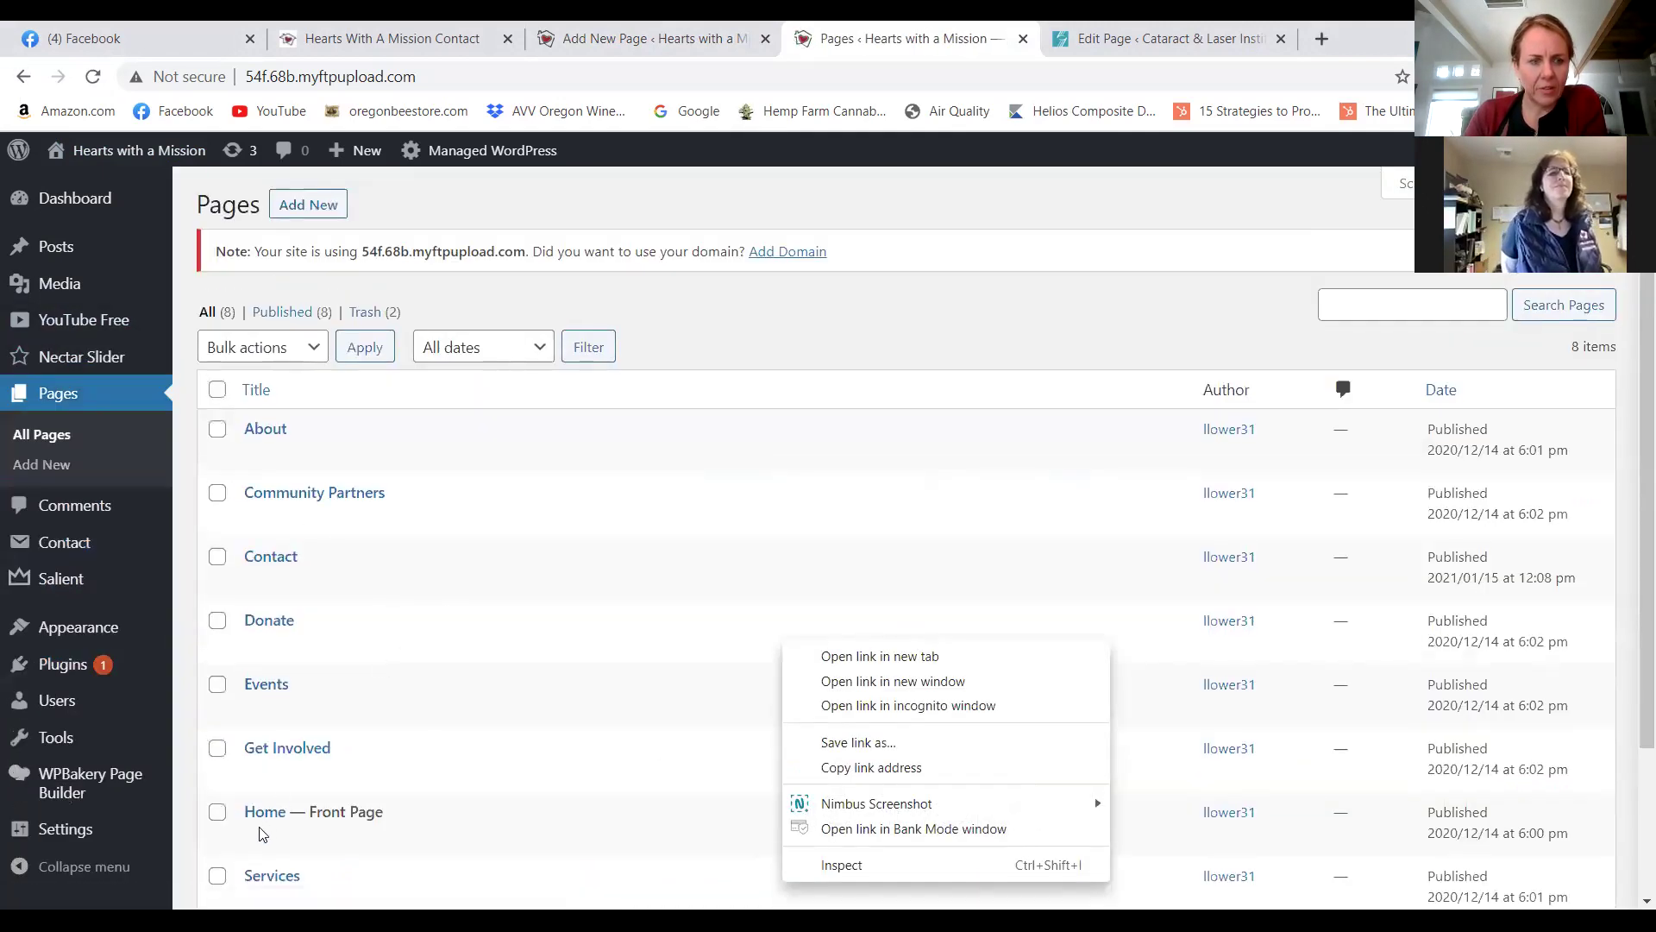
{"action": "left_click", "coordinate": [257, 811]}
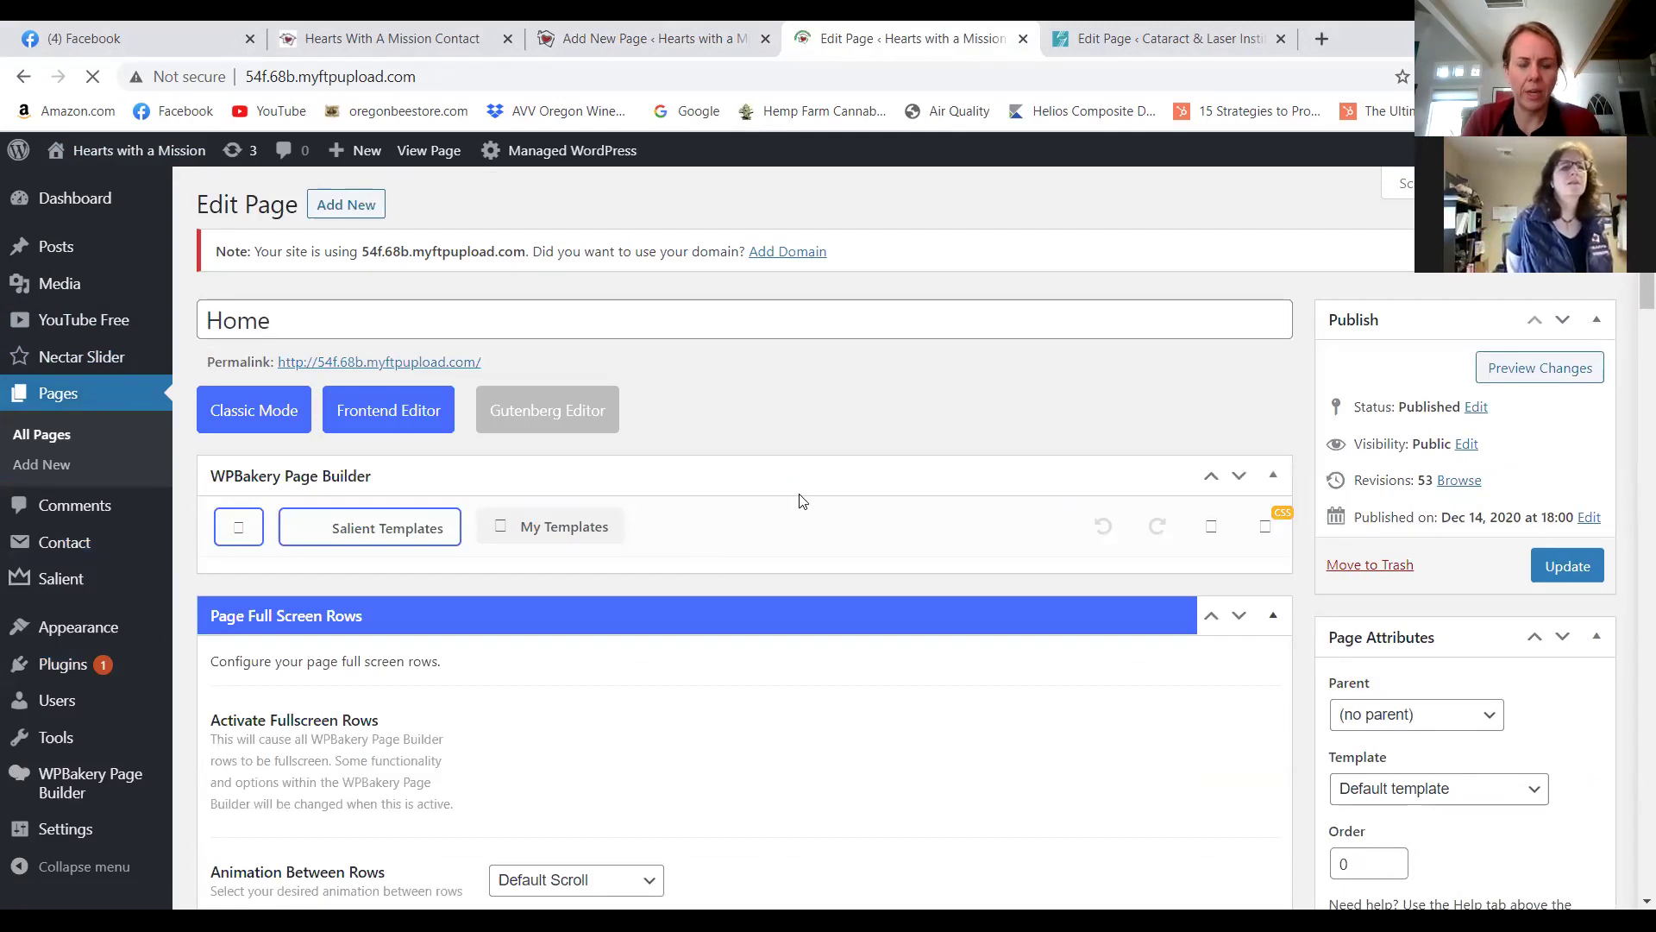
Examine the video link in the Video Player element's settings and close them without changes.
{"action": "scroll", "coordinate": [713, 503], "scroll_direction": "down", "scroll_amount": 5}
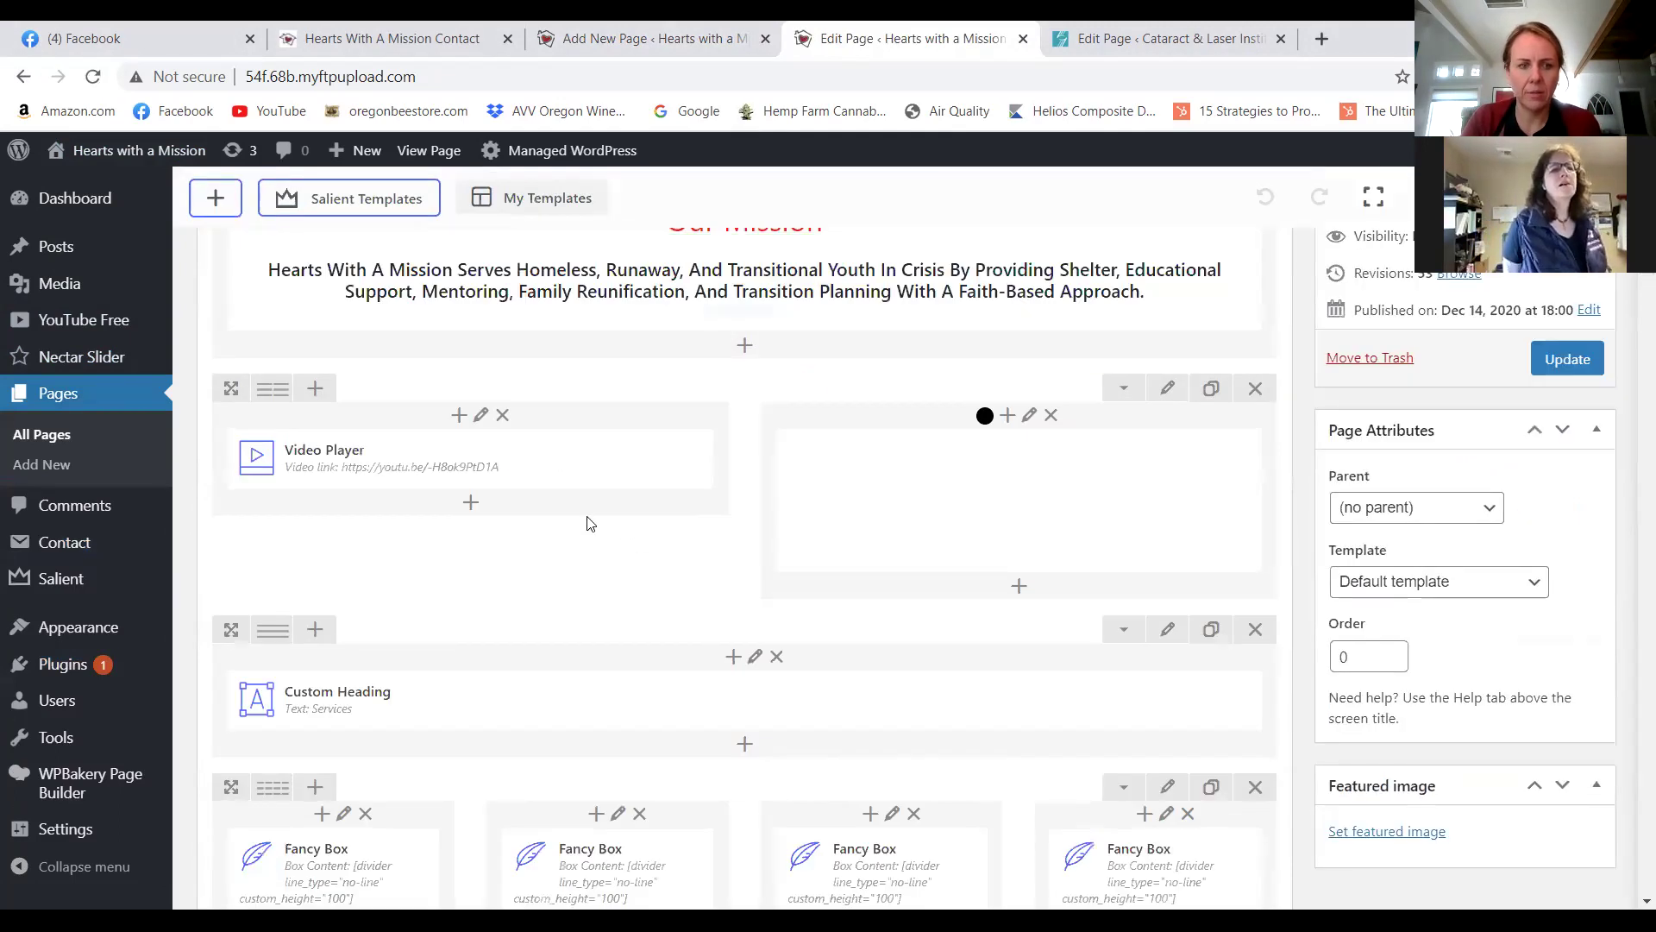
{"action": "mouse_move", "coordinate": [392, 485]}
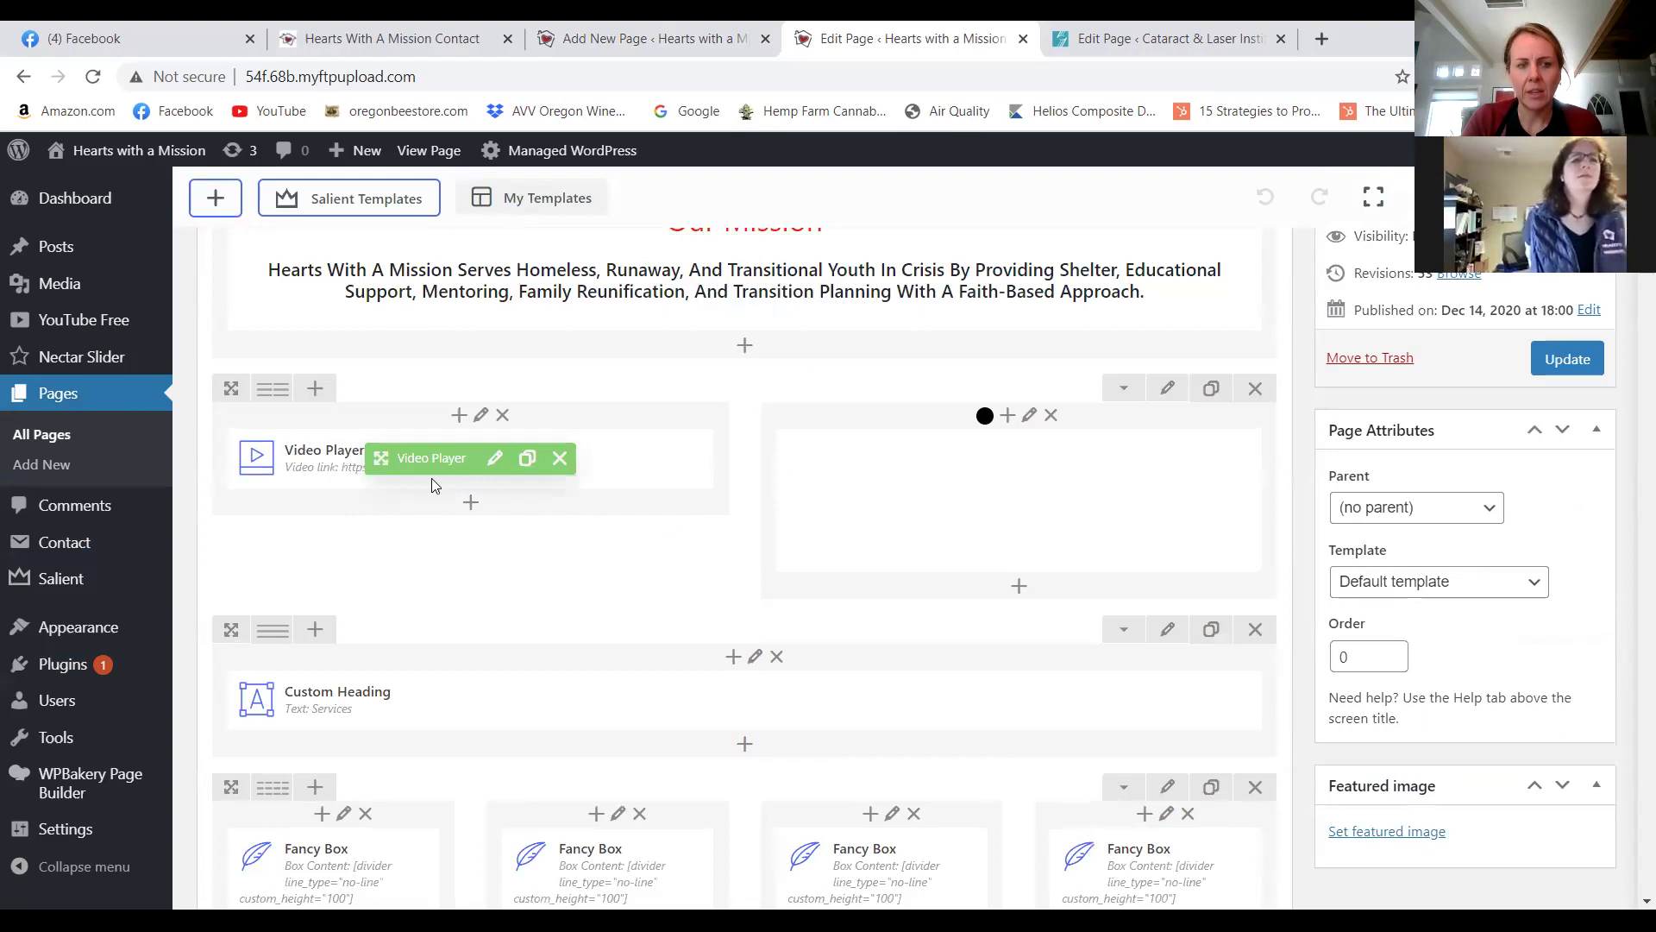
{"action": "left_click", "coordinate": [494, 458]}
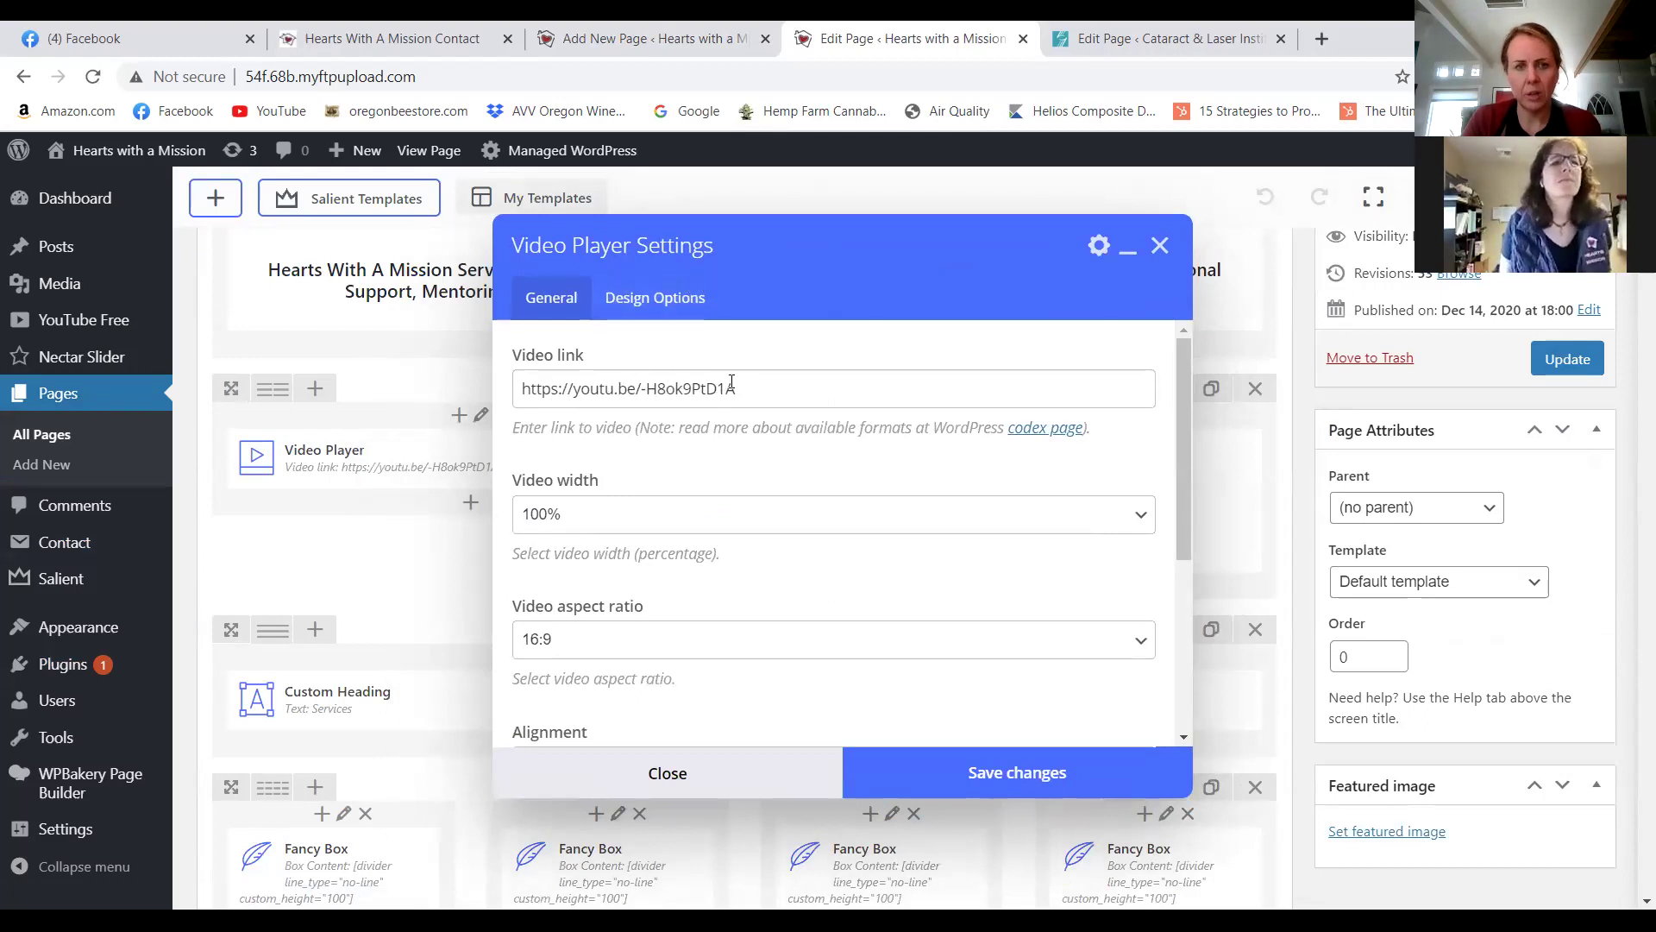
{"action": "triple_click", "coordinate": [685, 389]}
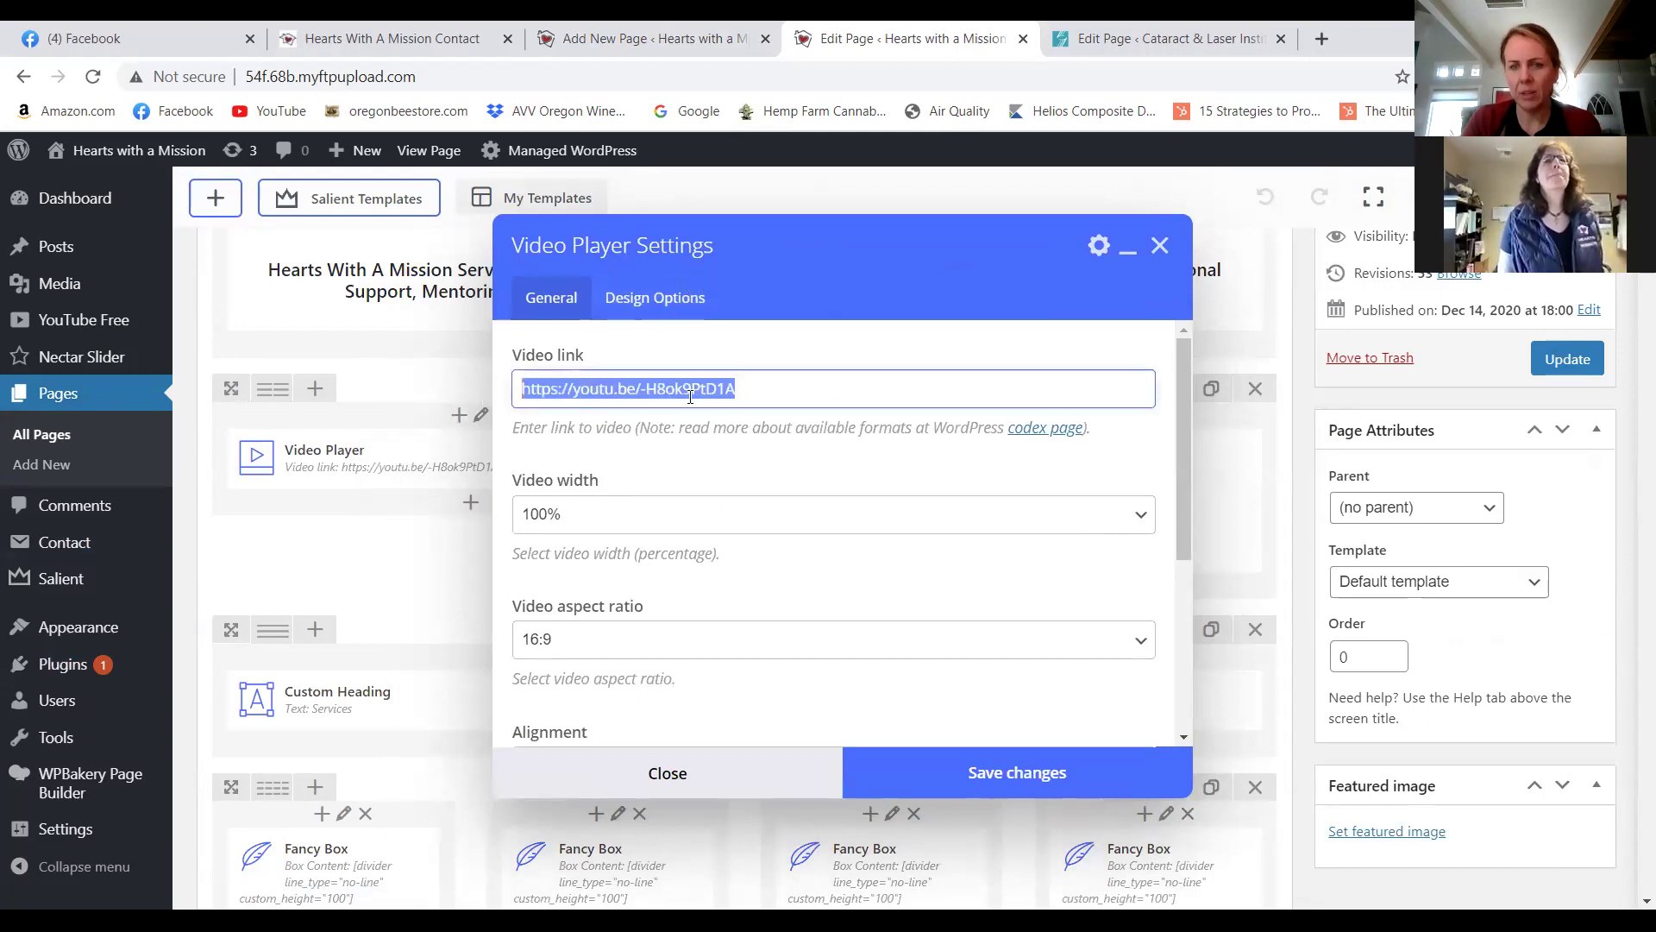
{"action": "left_click", "coordinate": [668, 773]}
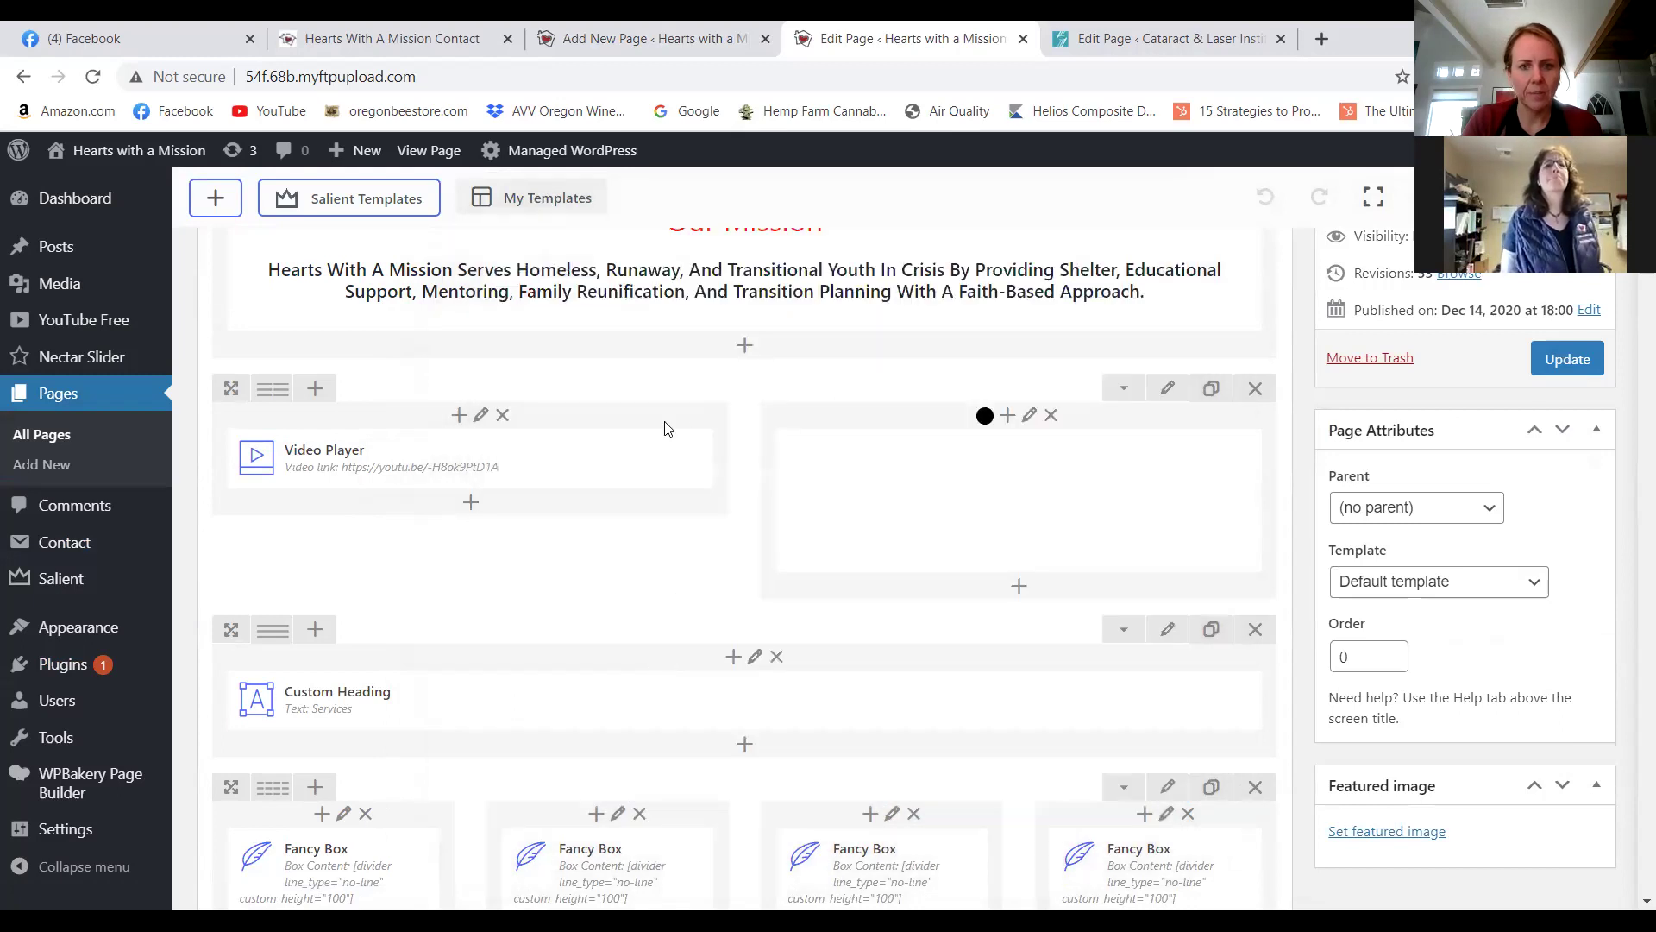
Open the Youth Shelters Fancy Box settings and examine its box content, image and icon library options.
{"action": "scroll", "coordinate": [807, 474], "scroll_direction": "down", "scroll_amount": 3}
{"action": "scroll", "coordinate": [439, 613], "scroll_direction": "down", "scroll_amount": 1}
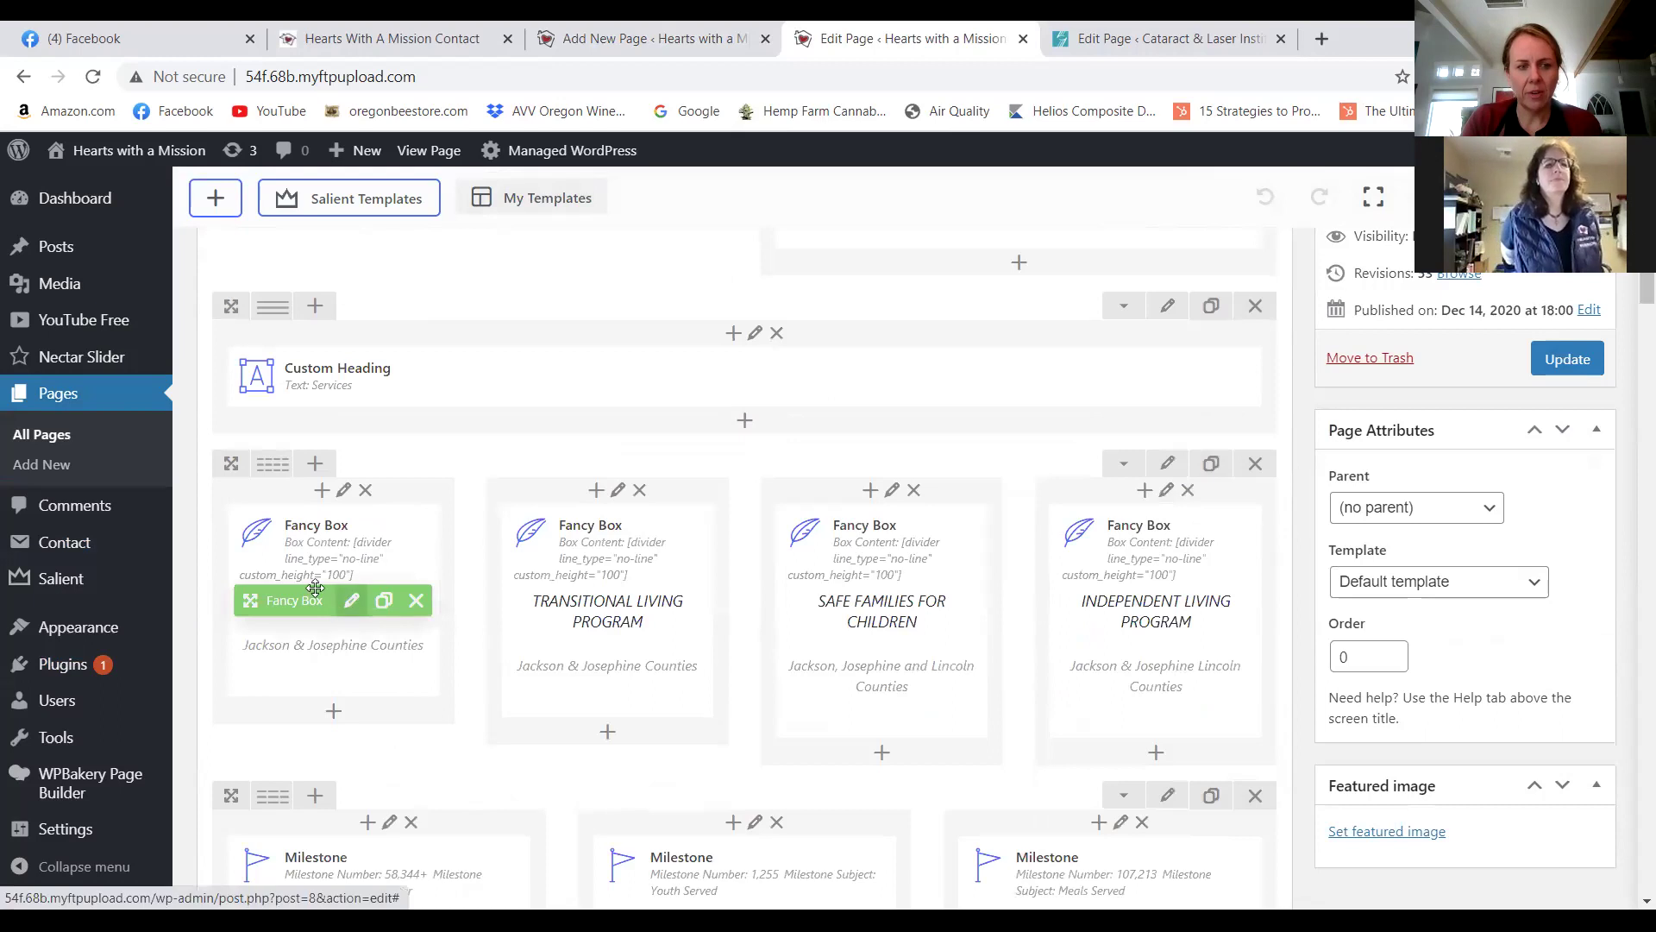
{"action": "left_click", "coordinate": [351, 603]}
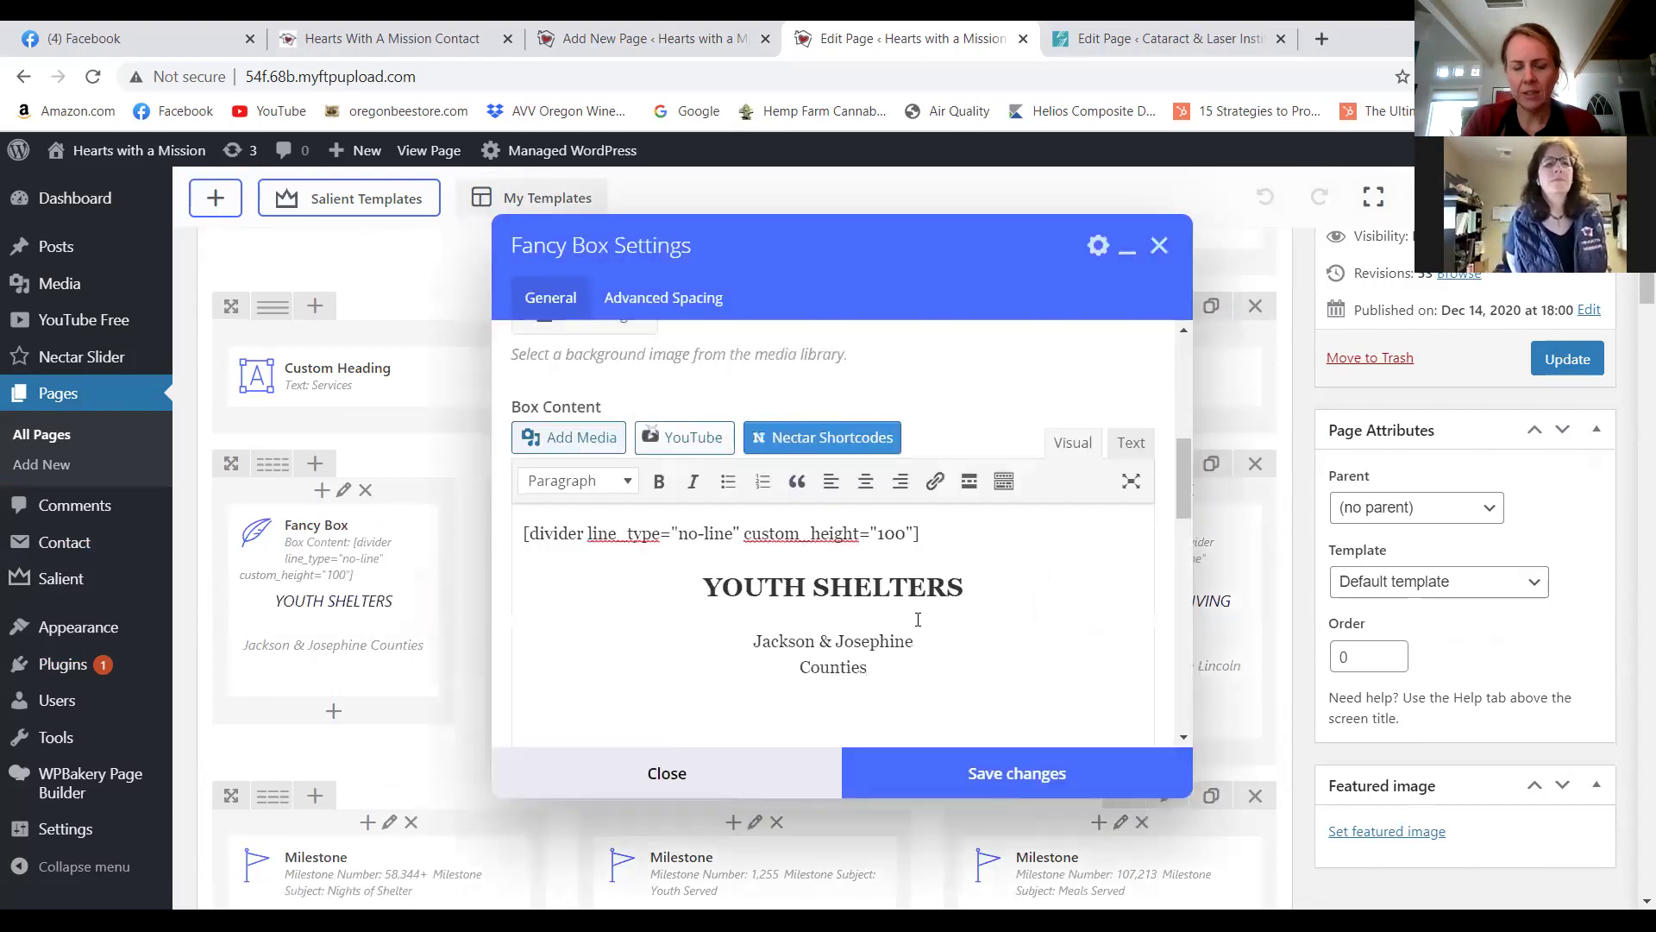
{"action": "scroll", "coordinate": [916, 620], "scroll_direction": "up", "scroll_amount": 5}
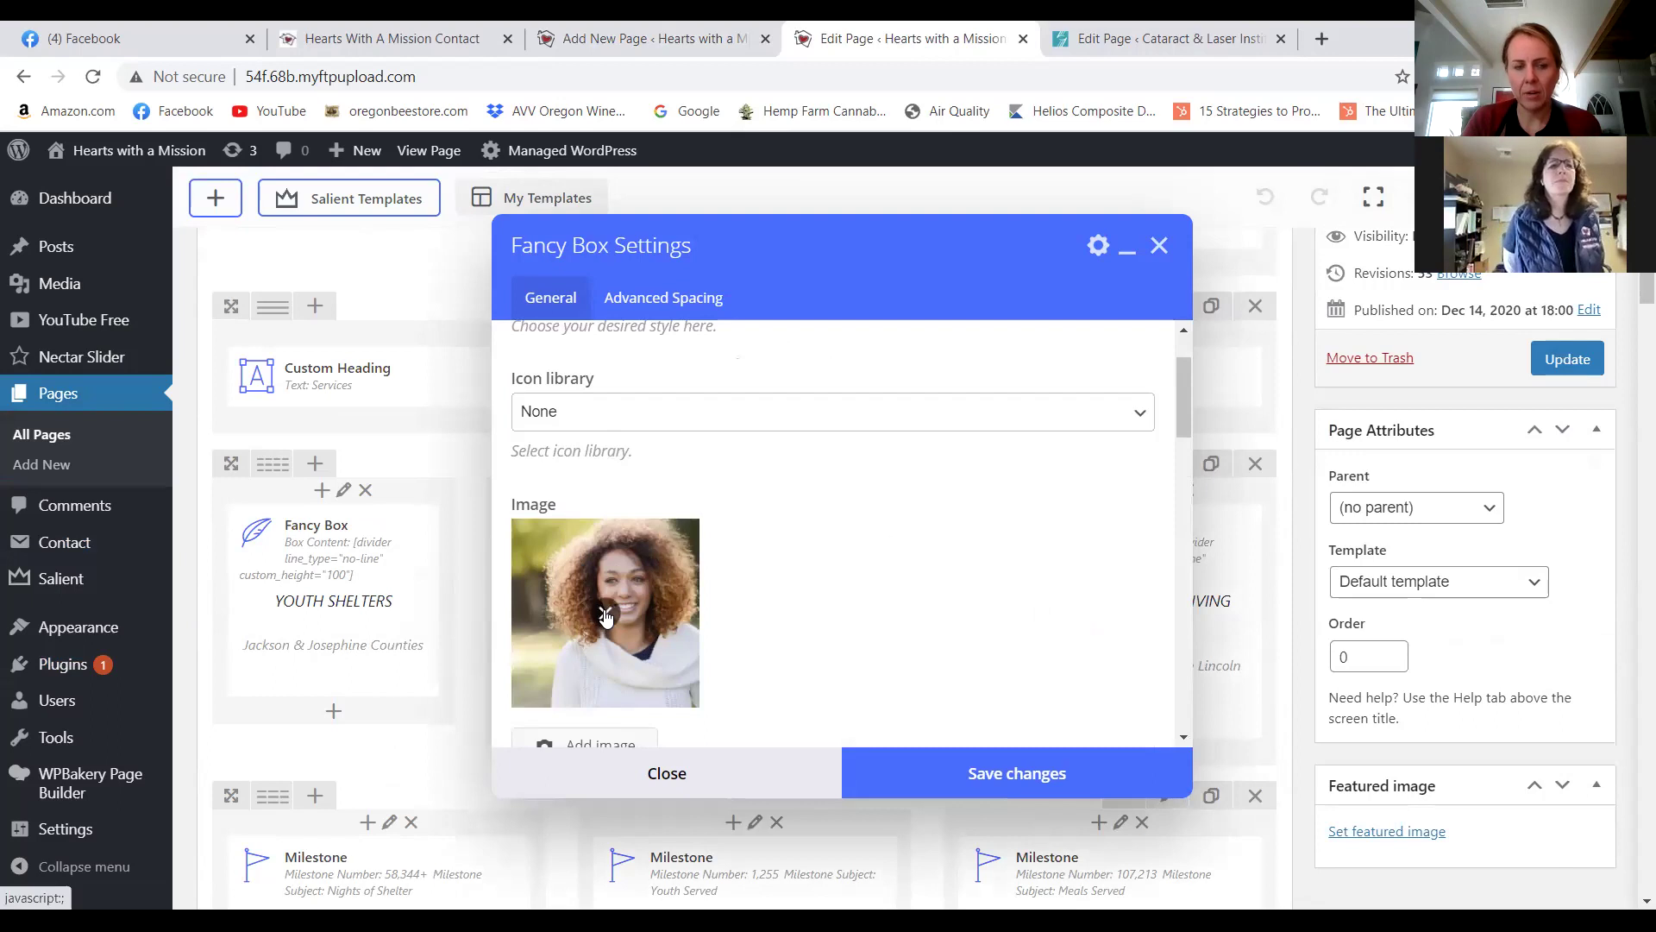
{"action": "scroll", "coordinate": [608, 629], "scroll_direction": "down", "scroll_amount": 2}
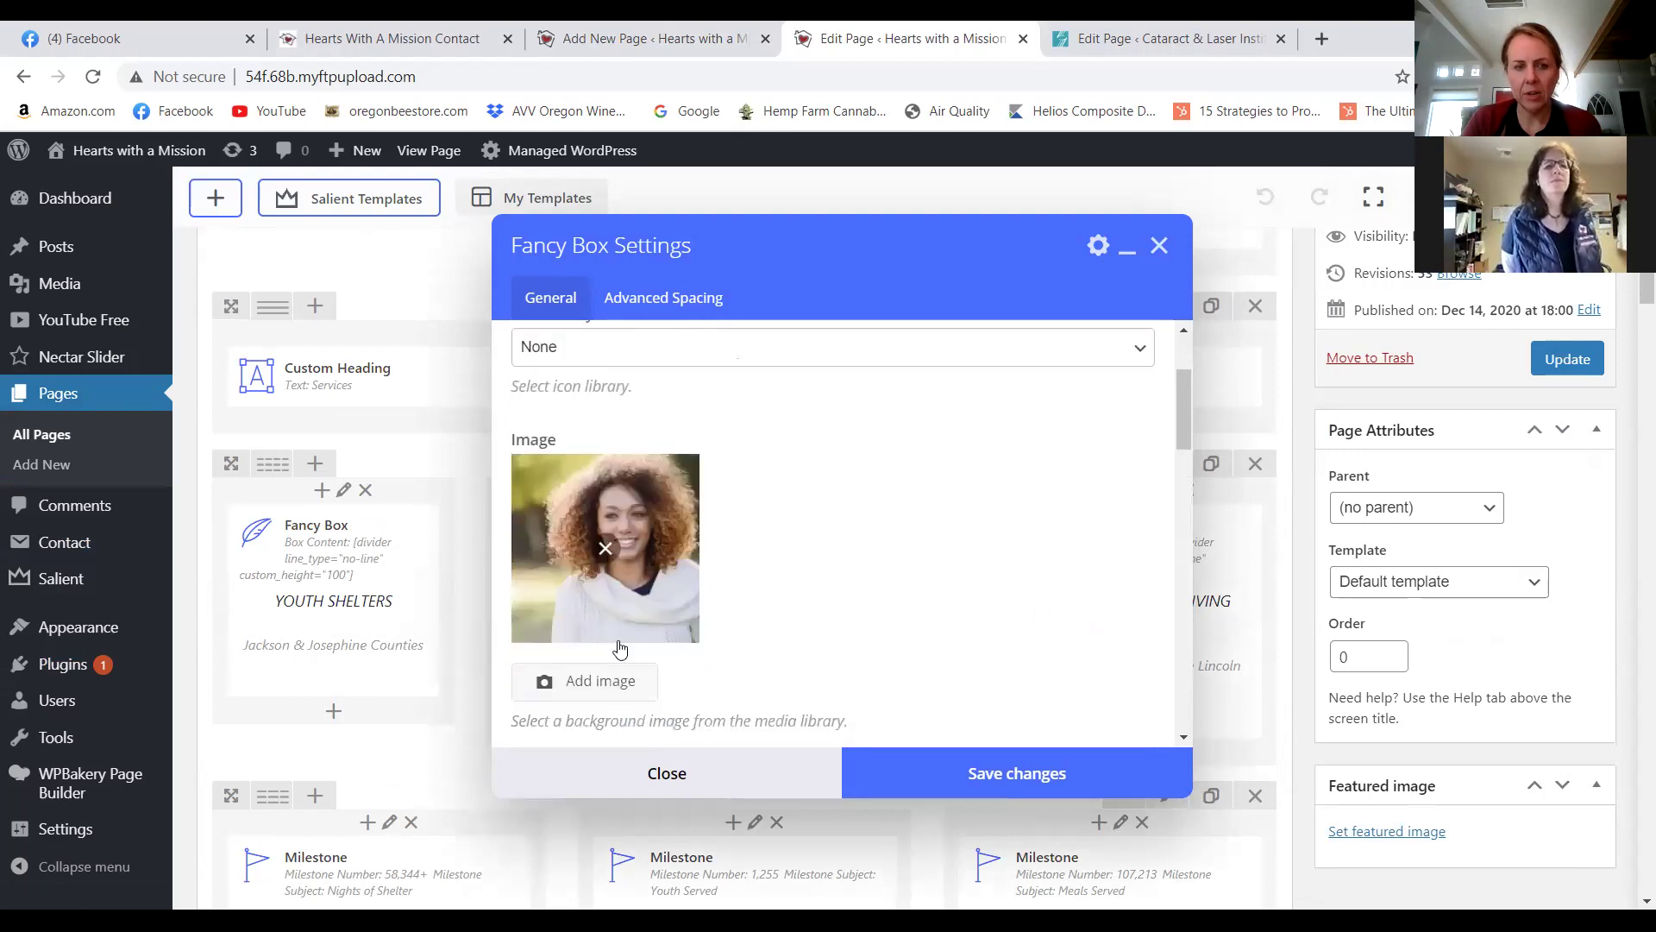
{"action": "scroll", "coordinate": [780, 584], "scroll_direction": "up", "scroll_amount": 4}
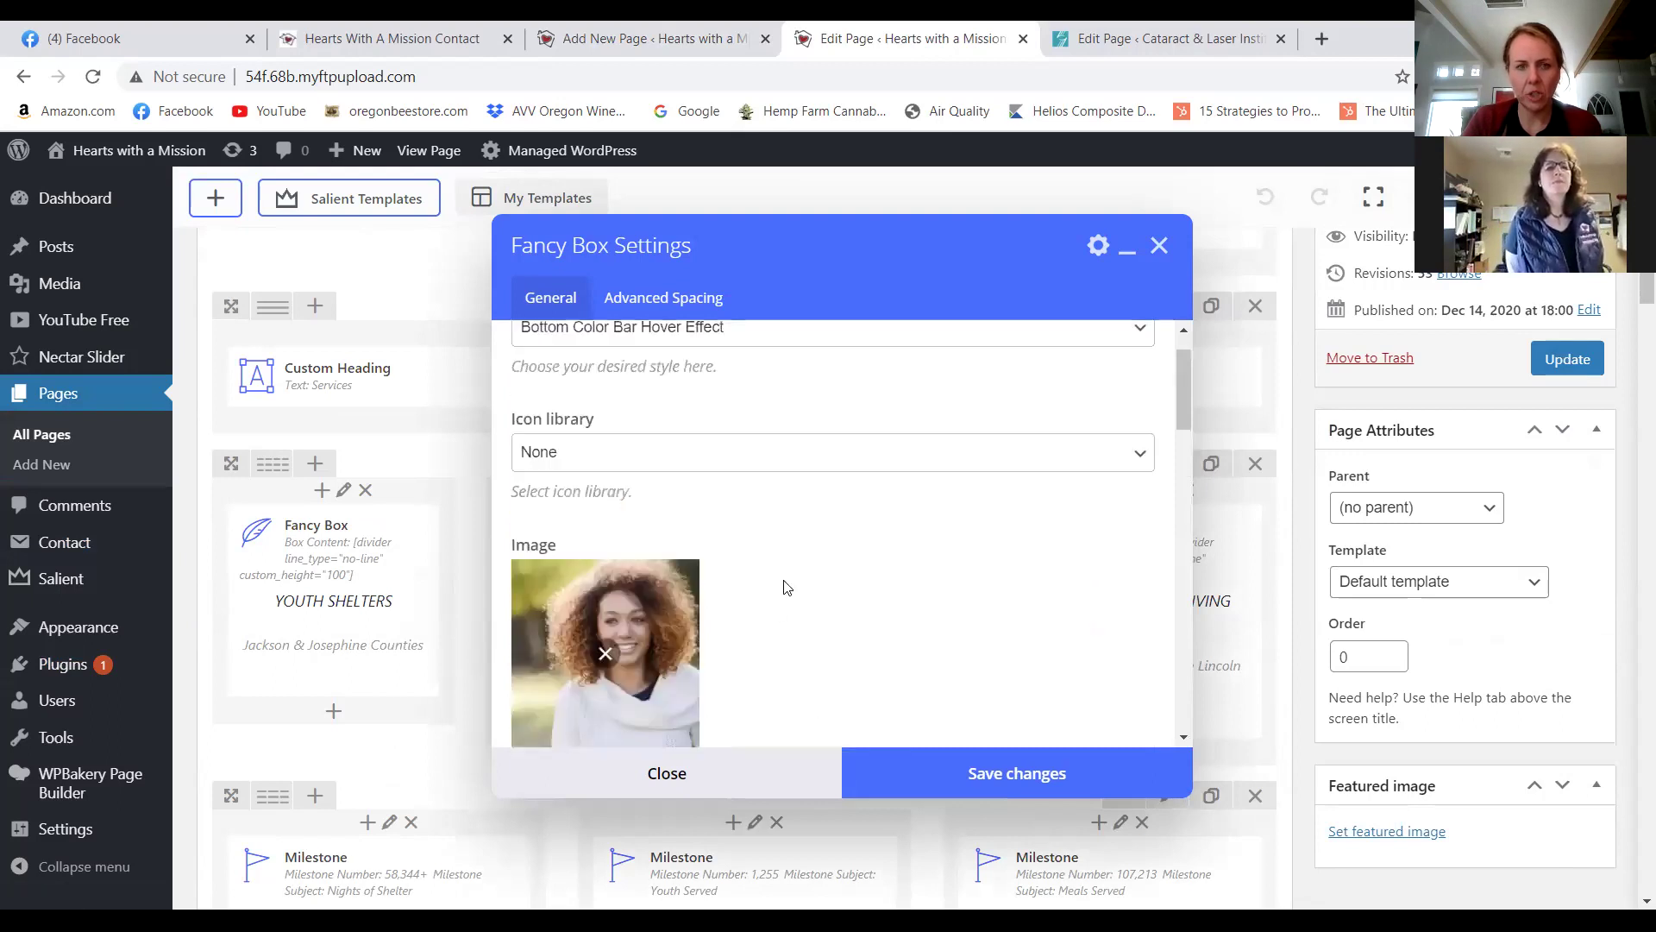
Examine the box content and link URL field in the Youth Shelters Fancy Box settings and close them without changes.
{"action": "scroll", "coordinate": [696, 530], "scroll_direction": "down", "scroll_amount": 12}
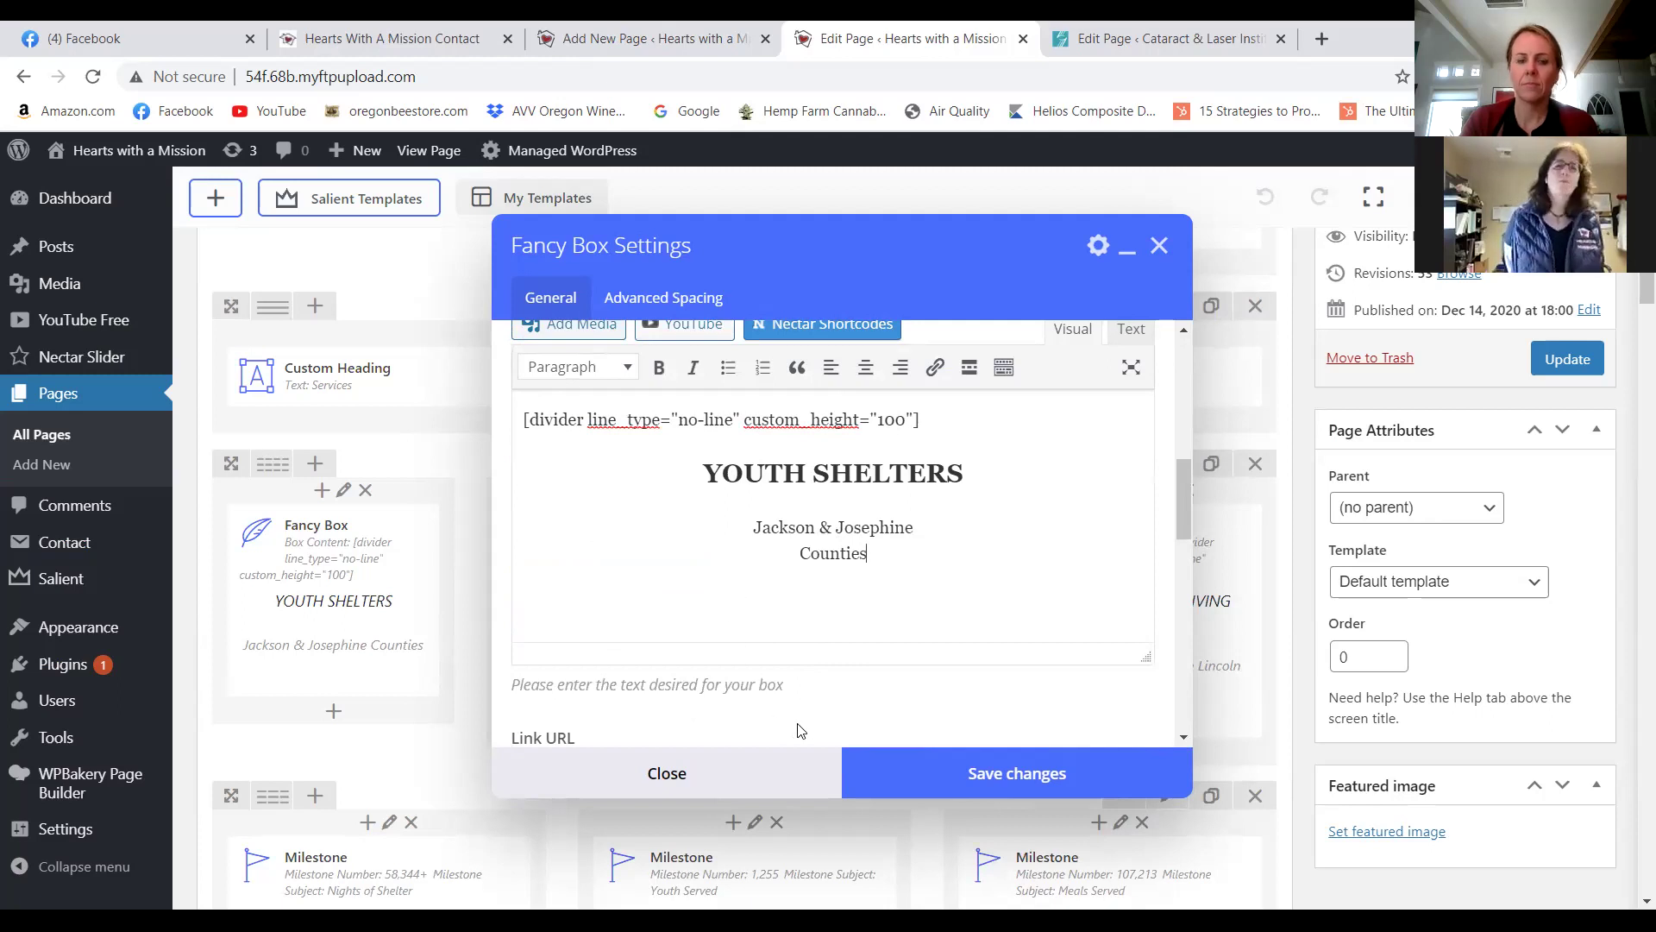
{"action": "scroll", "coordinate": [761, 627], "scroll_direction": "down", "scroll_amount": 1}
{"action": "scroll", "coordinate": [759, 627], "scroll_direction": "down", "scroll_amount": 1}
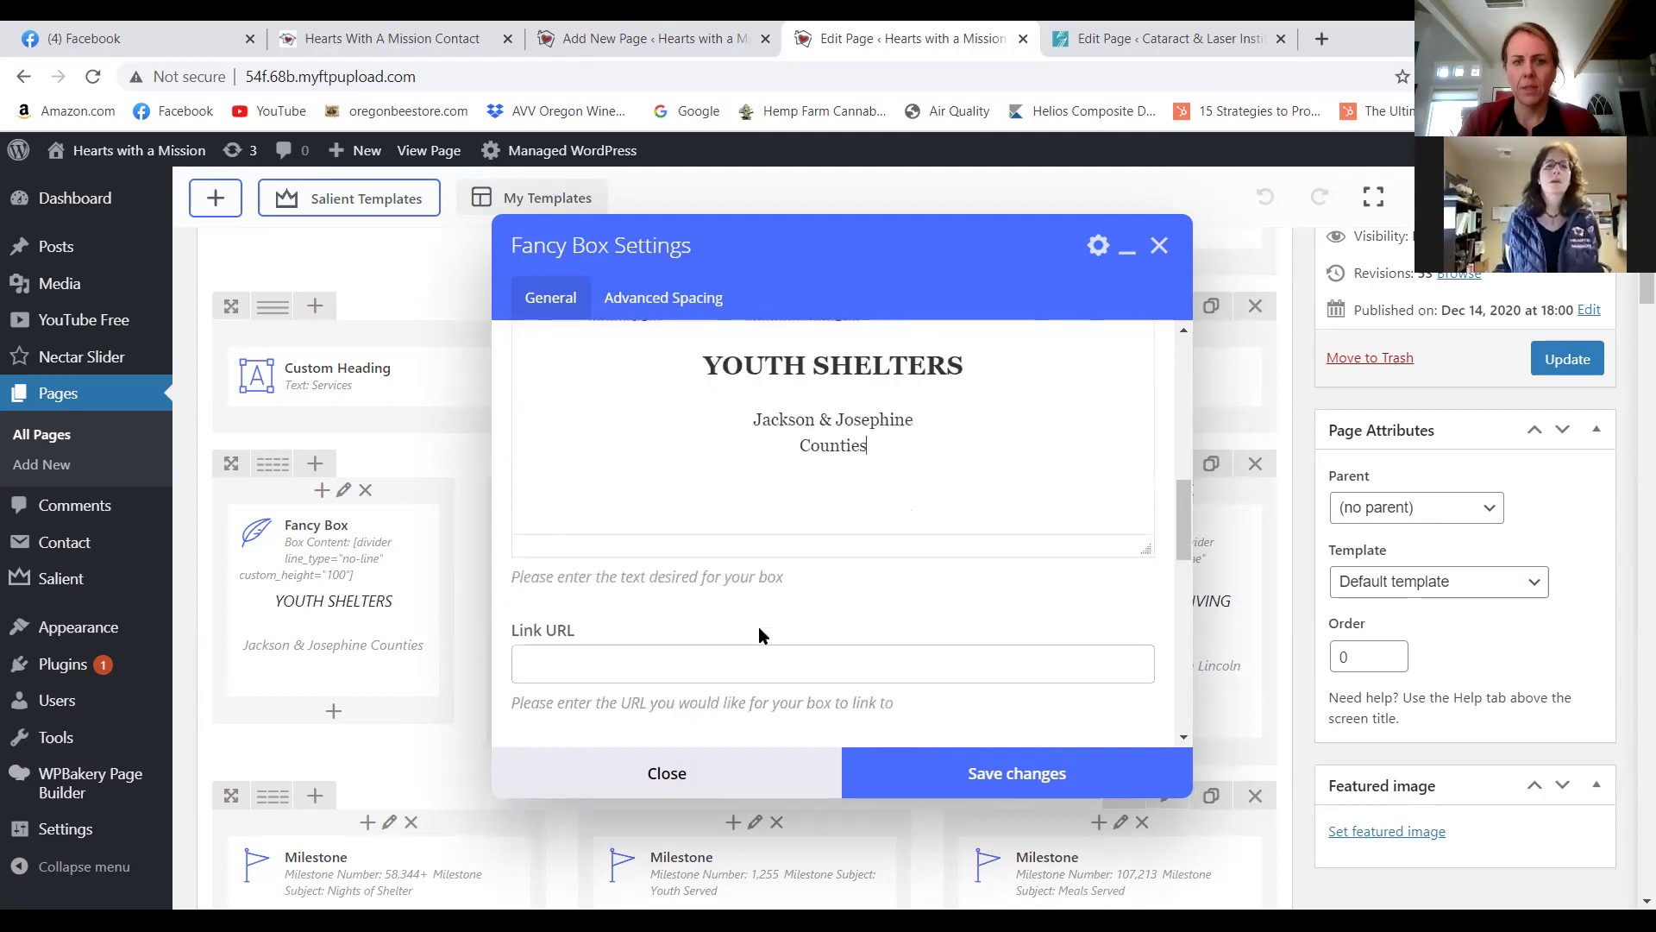
{"action": "scroll", "coordinate": [758, 626], "scroll_direction": "up", "scroll_amount": 8}
{"action": "left_click", "coordinate": [688, 757]}
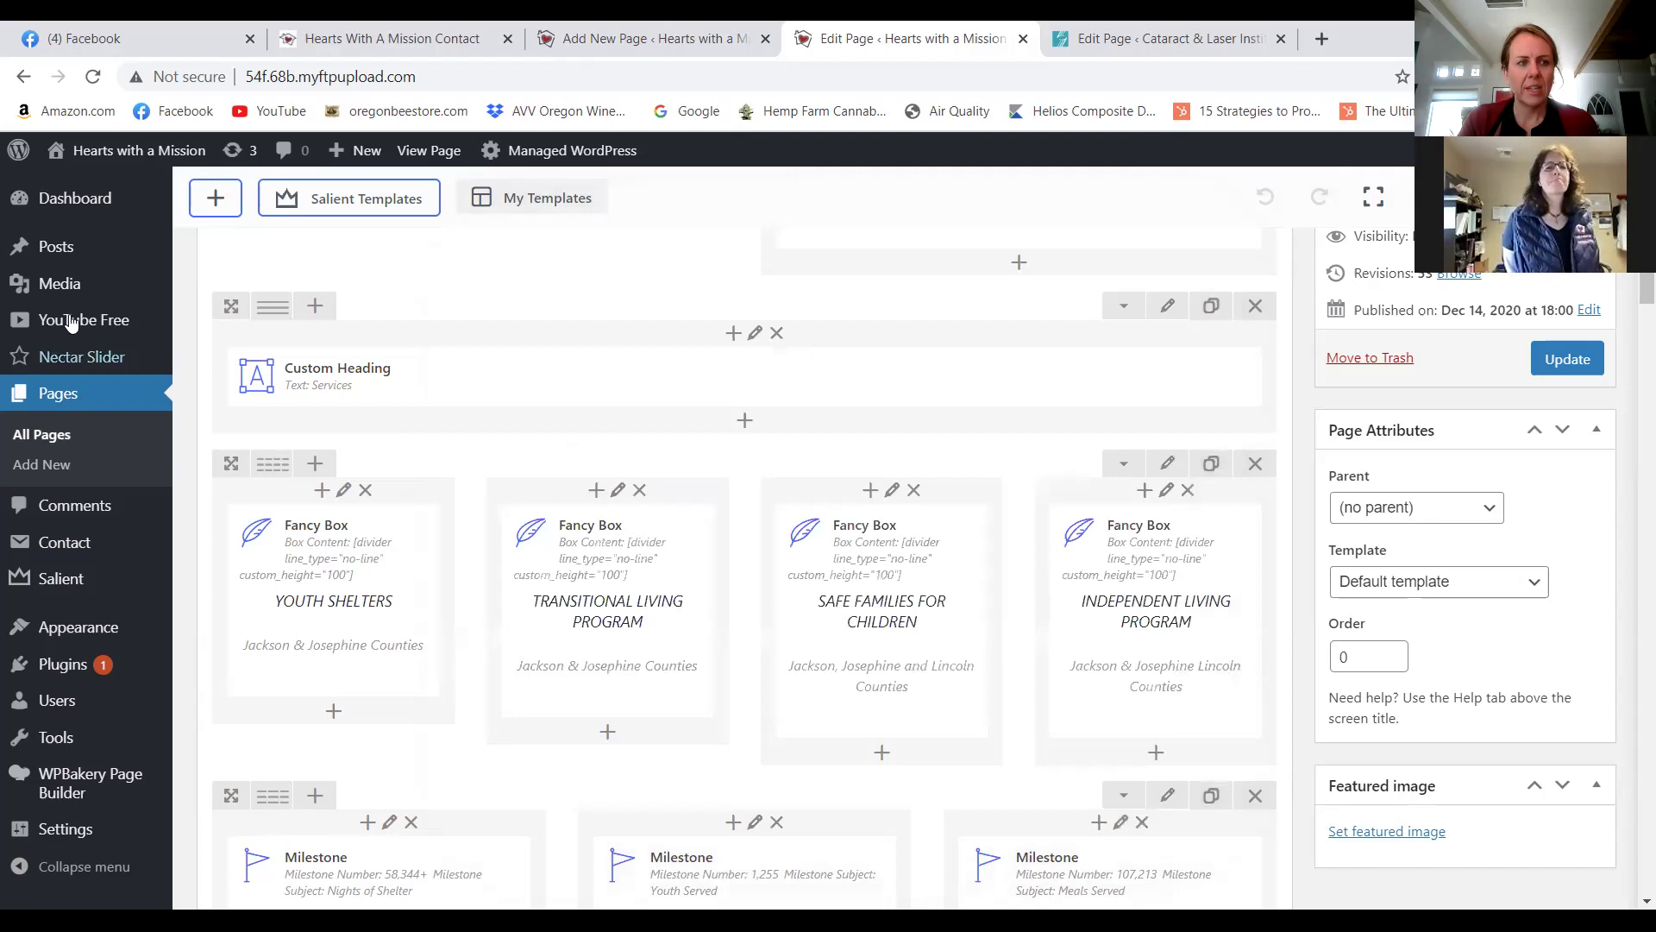
Open the Transitional Living Program Fancy Box settings, examine the image and box content, and close them without changes.
{"action": "mouse_move", "coordinate": [60, 290]}
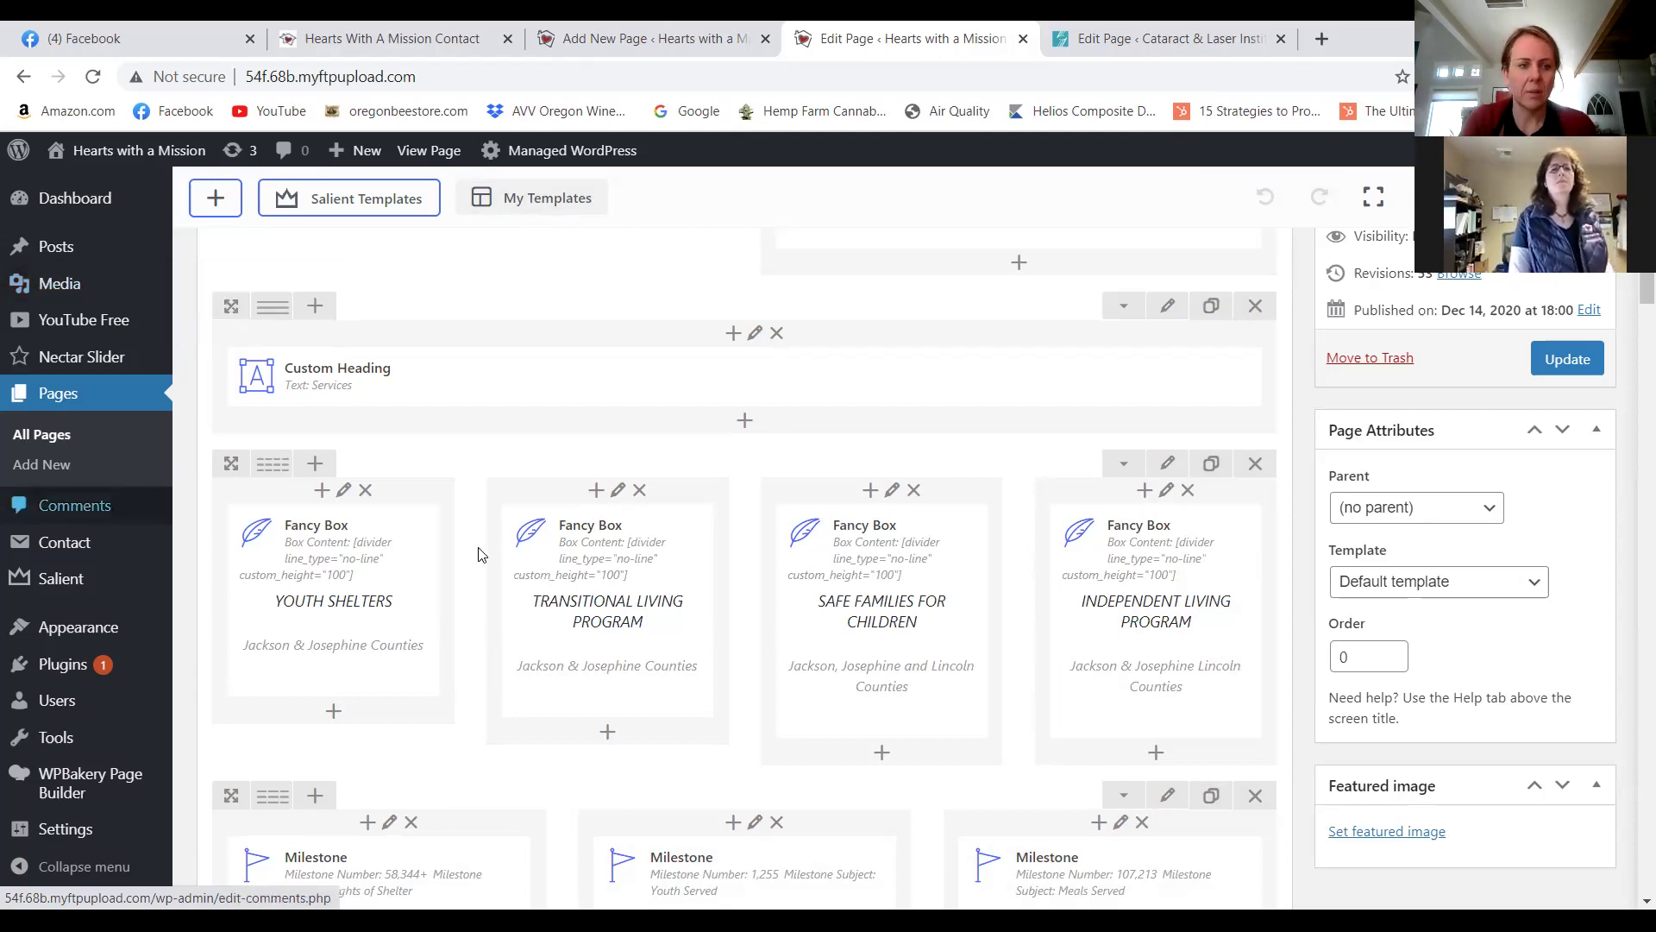
{"action": "mouse_move", "coordinate": [355, 609]}
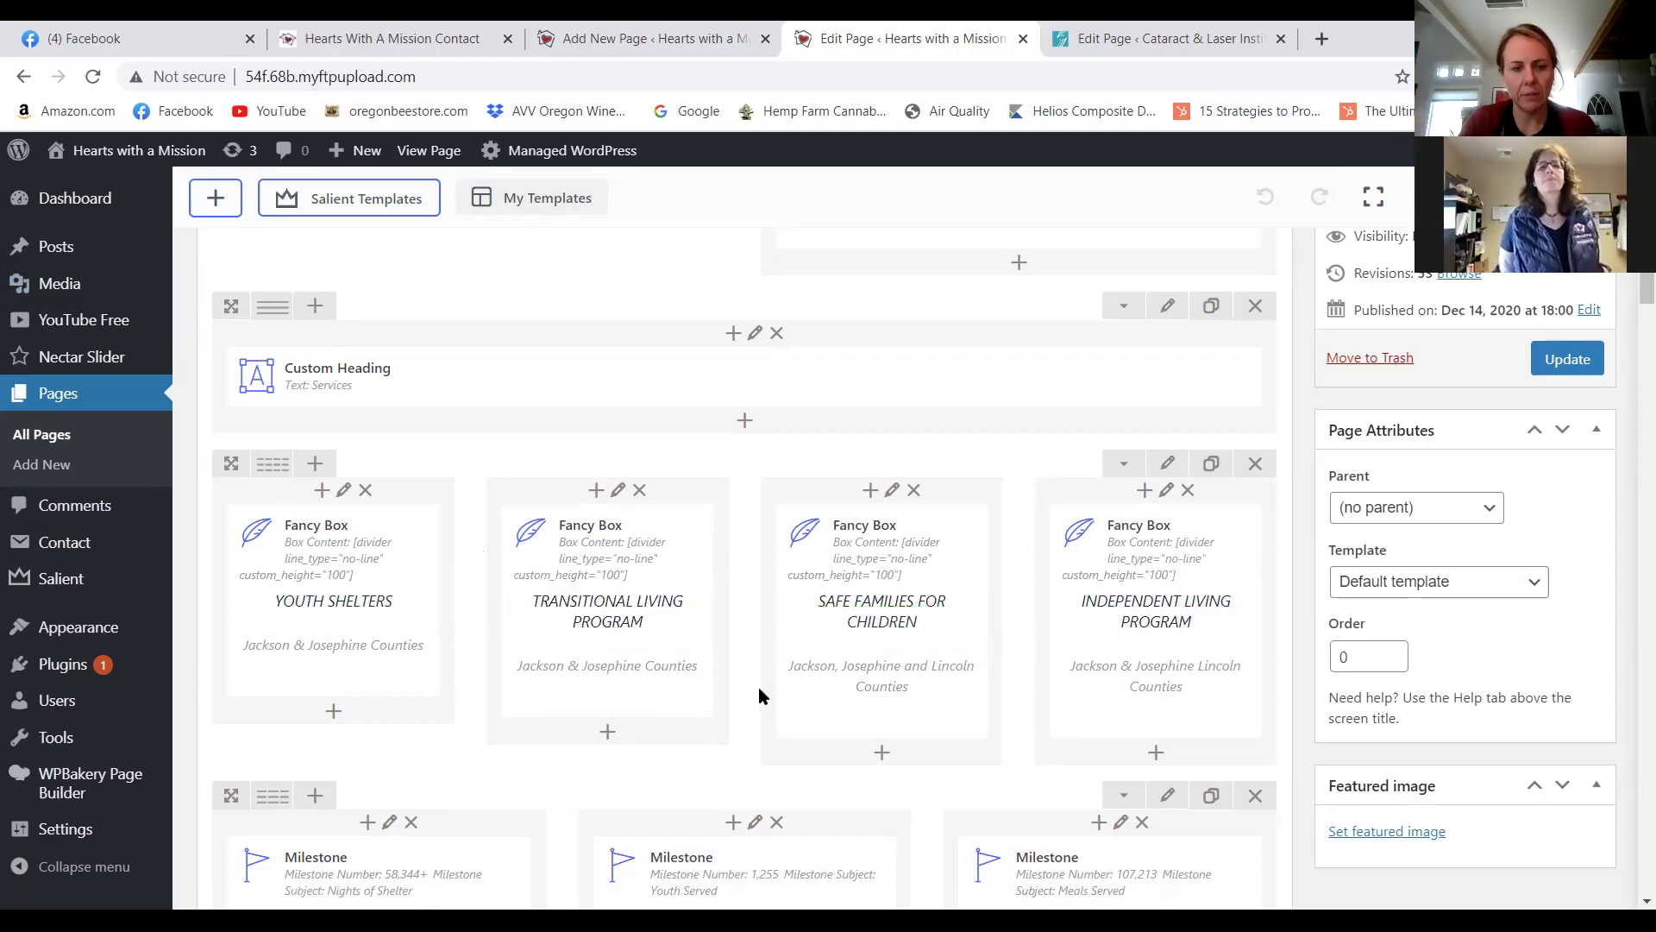
{"action": "scroll", "coordinate": [715, 659], "scroll_direction": "down", "scroll_amount": 2}
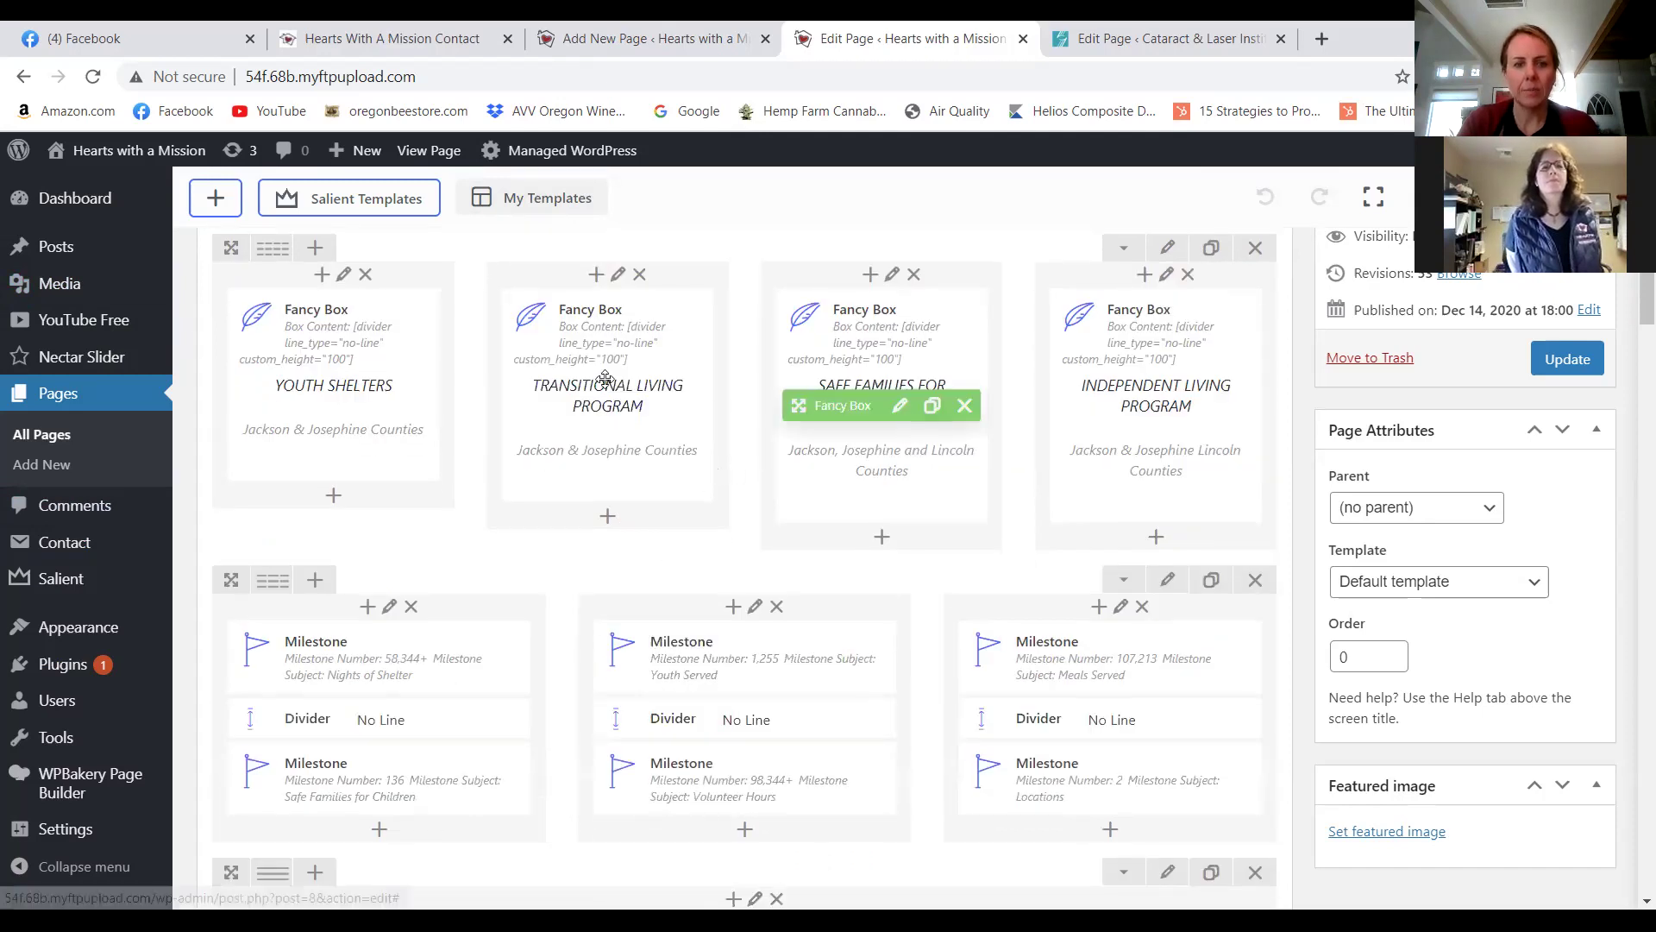
{"action": "left_click", "coordinate": [626, 395]}
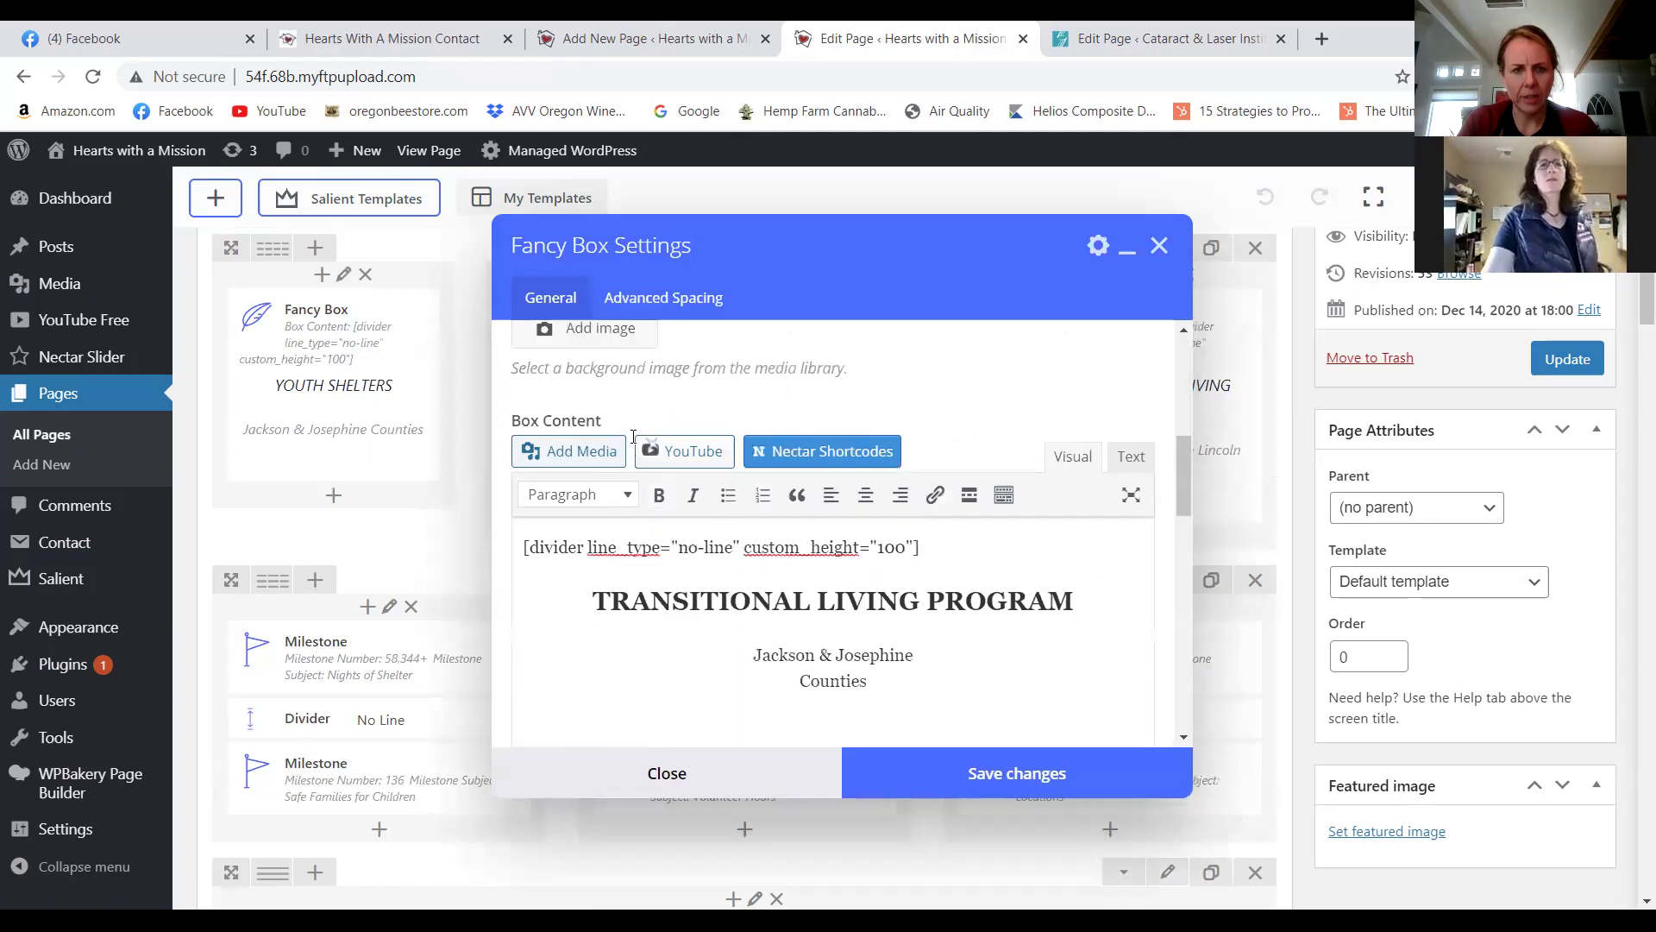
{"action": "scroll", "coordinate": [633, 437], "scroll_direction": "up", "scroll_amount": 5}
{"action": "scroll", "coordinate": [643, 562], "scroll_direction": "down", "scroll_amount": 2}
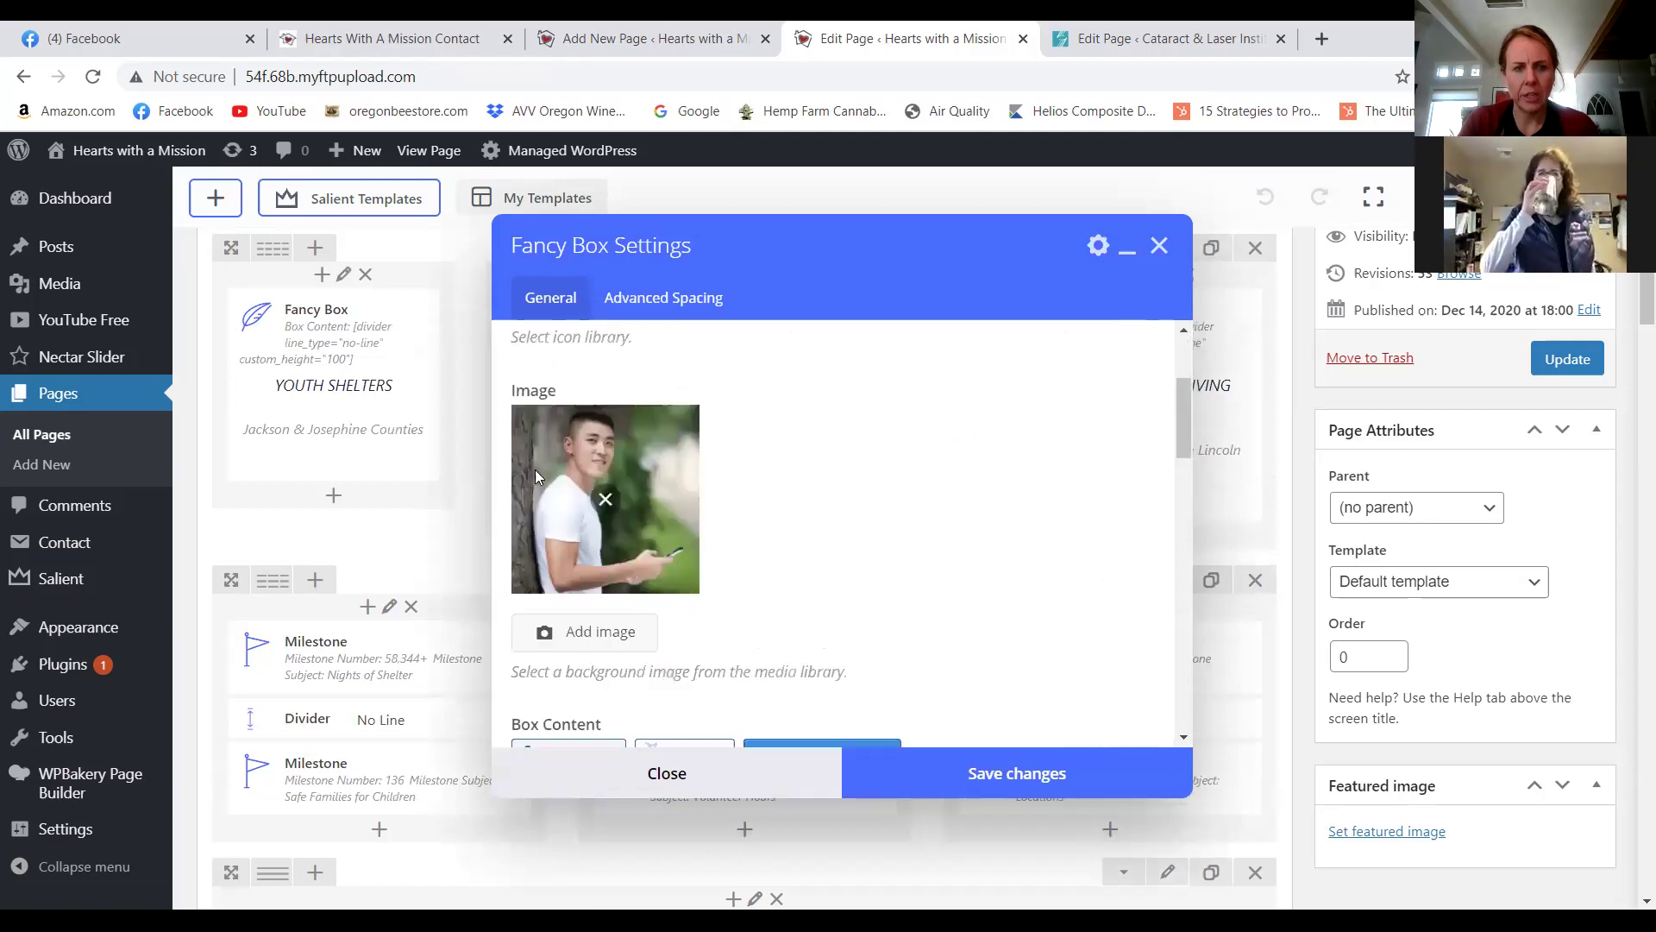
{"action": "scroll", "coordinate": [685, 478], "scroll_direction": "up", "scroll_amount": 3}
{"action": "scroll", "coordinate": [683, 587], "scroll_direction": "down", "scroll_amount": 4}
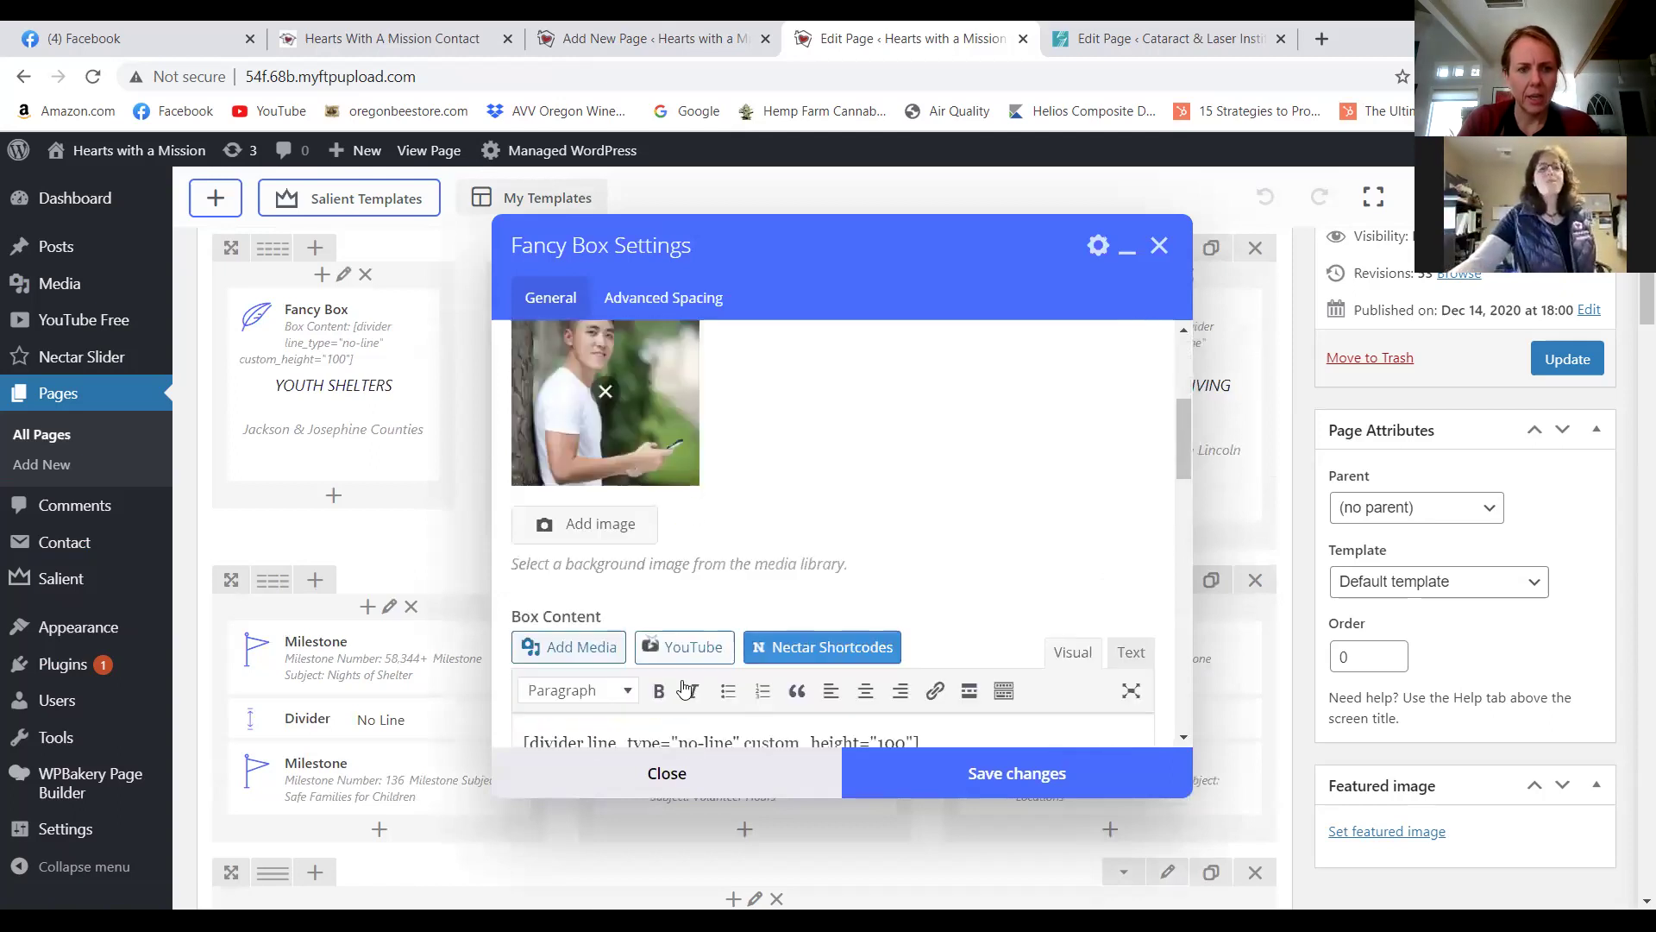
{"action": "left_click", "coordinate": [682, 795]}
Open the Nights of Shelter milestone settings, highlight the digits of its milestone number, and close them without changes.
{"action": "scroll", "coordinate": [371, 518], "scroll_direction": "down", "scroll_amount": 3}
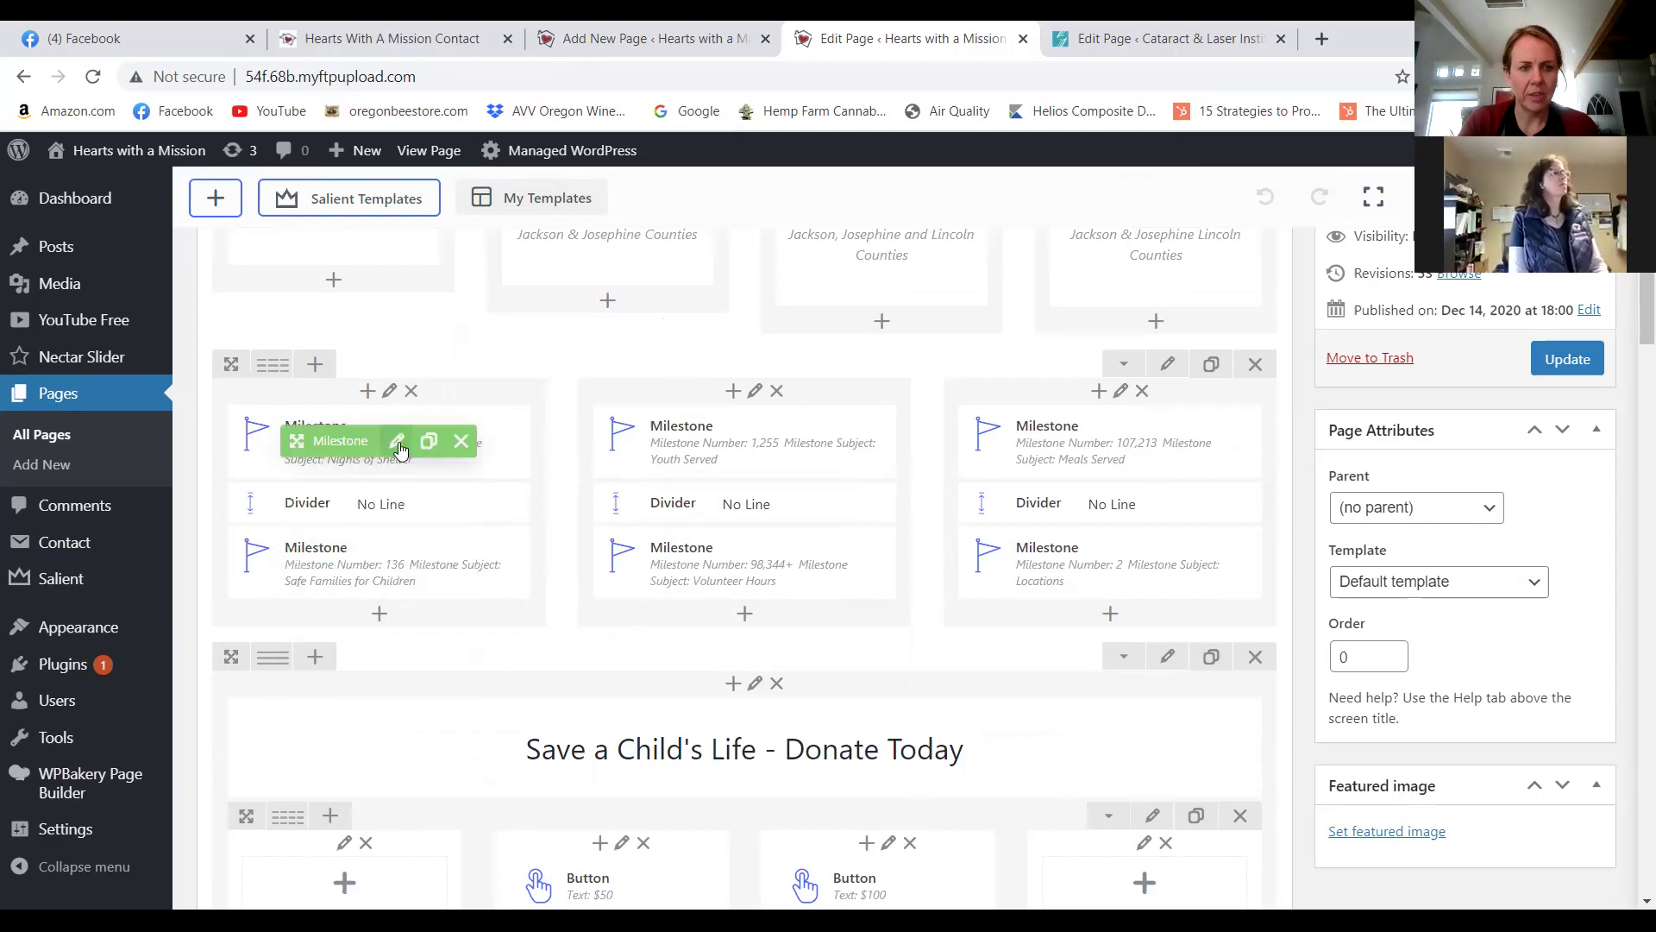
{"action": "left_click", "coordinate": [398, 442]}
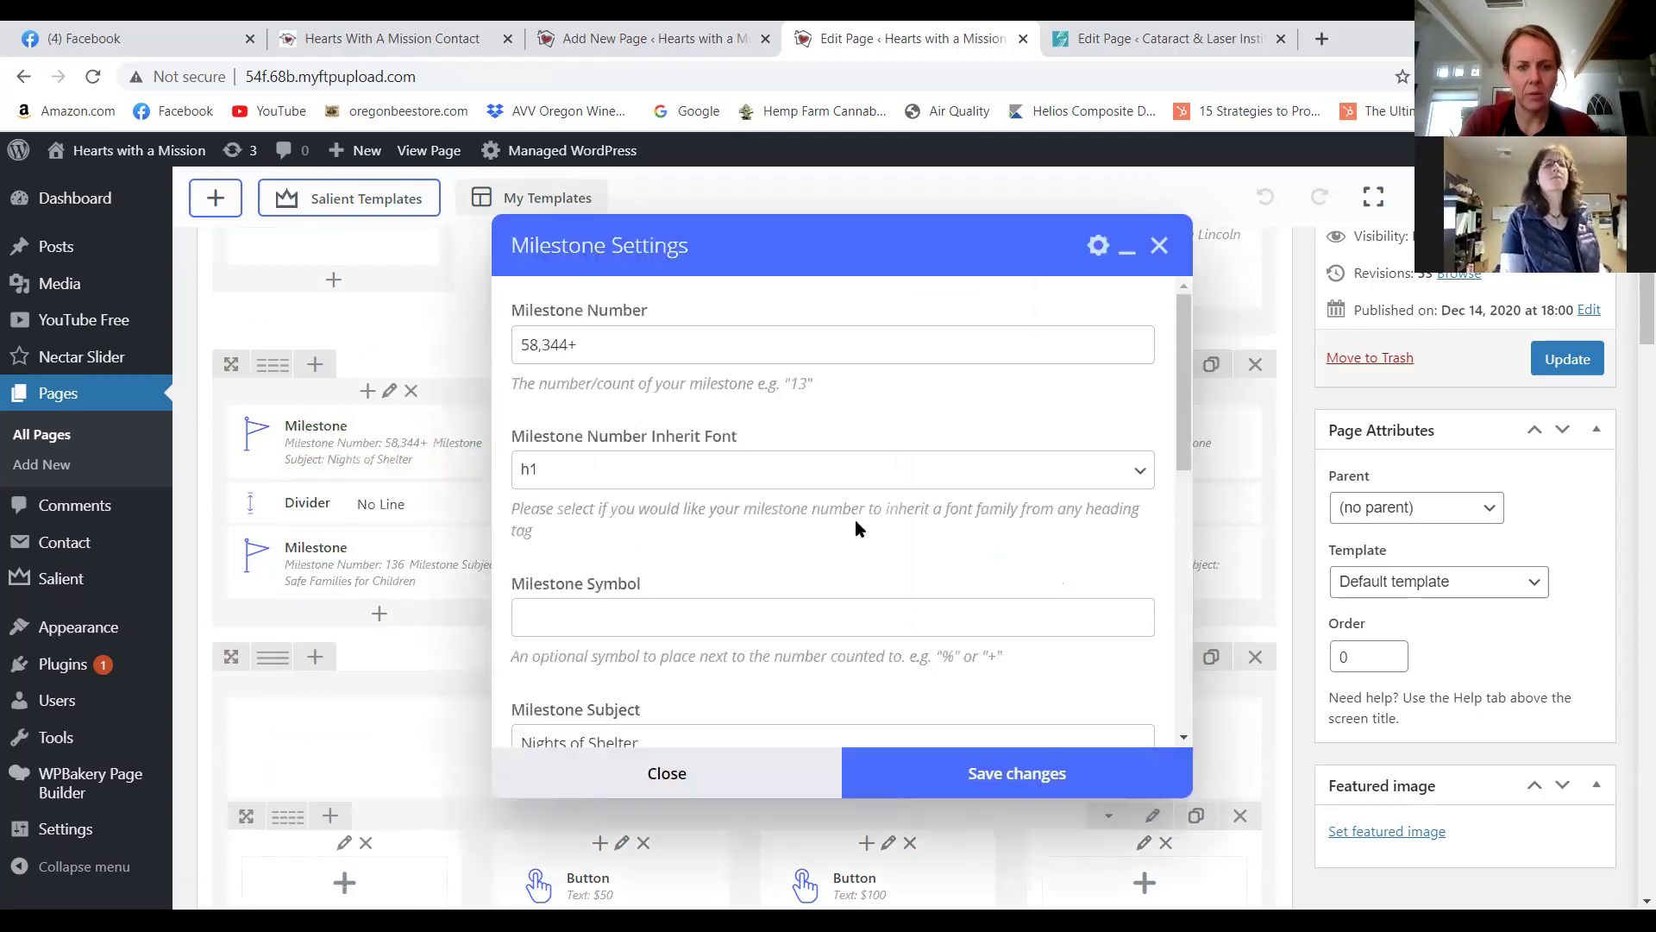
{"action": "left_click_drag", "start_coordinate": [515, 349], "coordinate": [570, 350]}
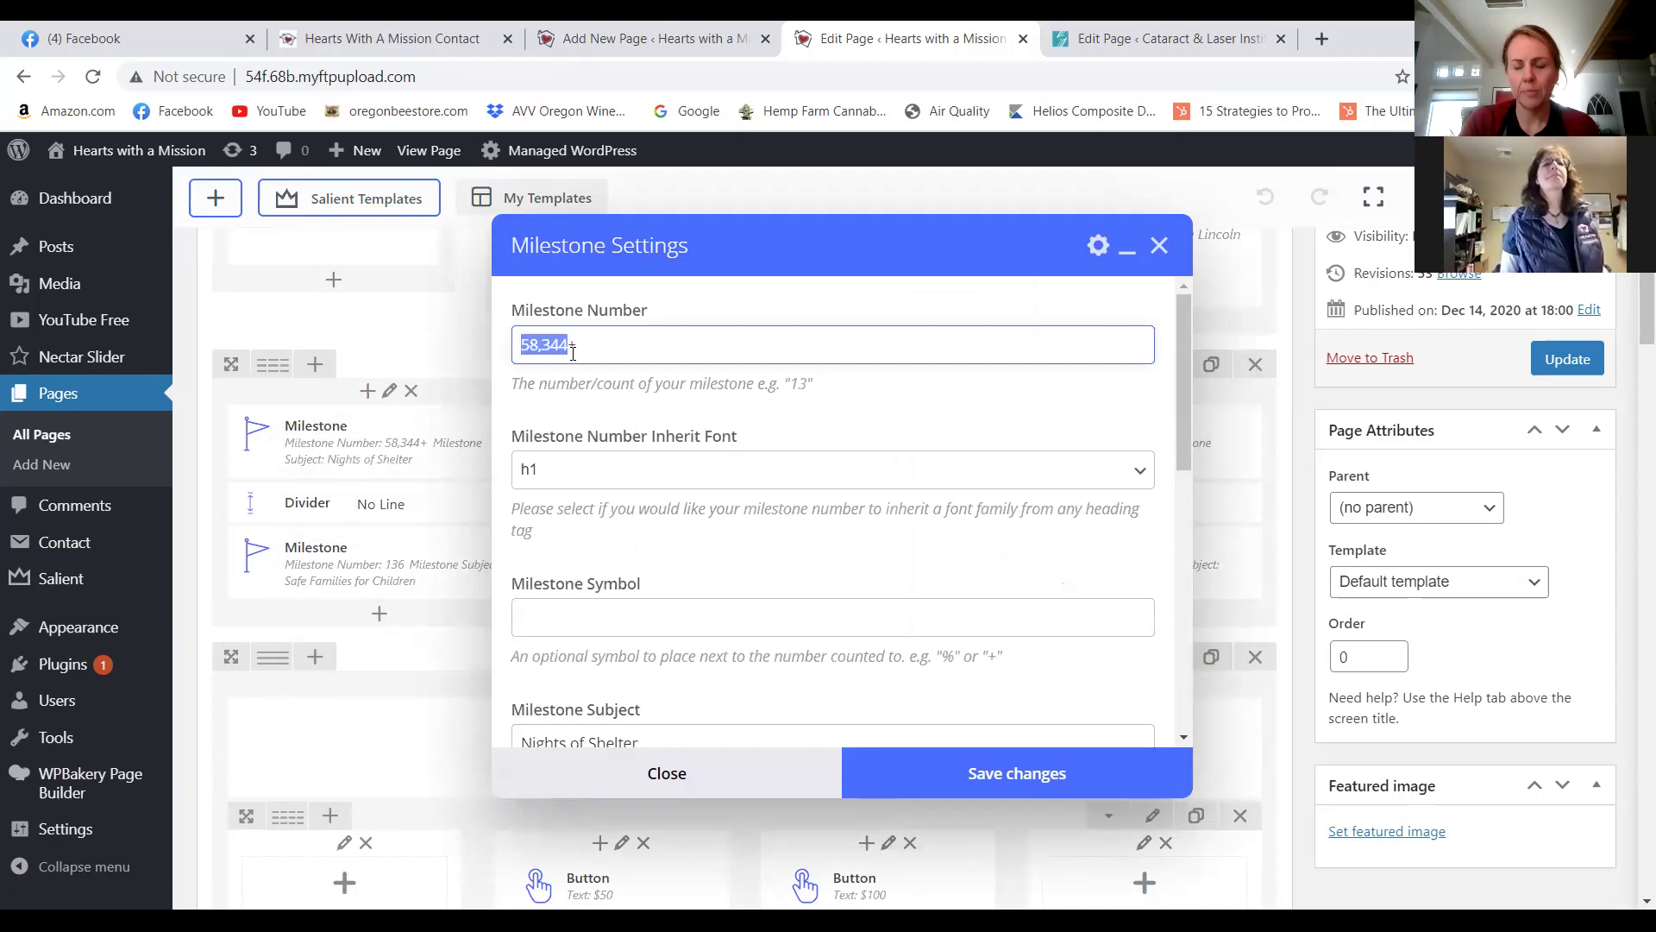
{"action": "left_click", "coordinate": [592, 346]}
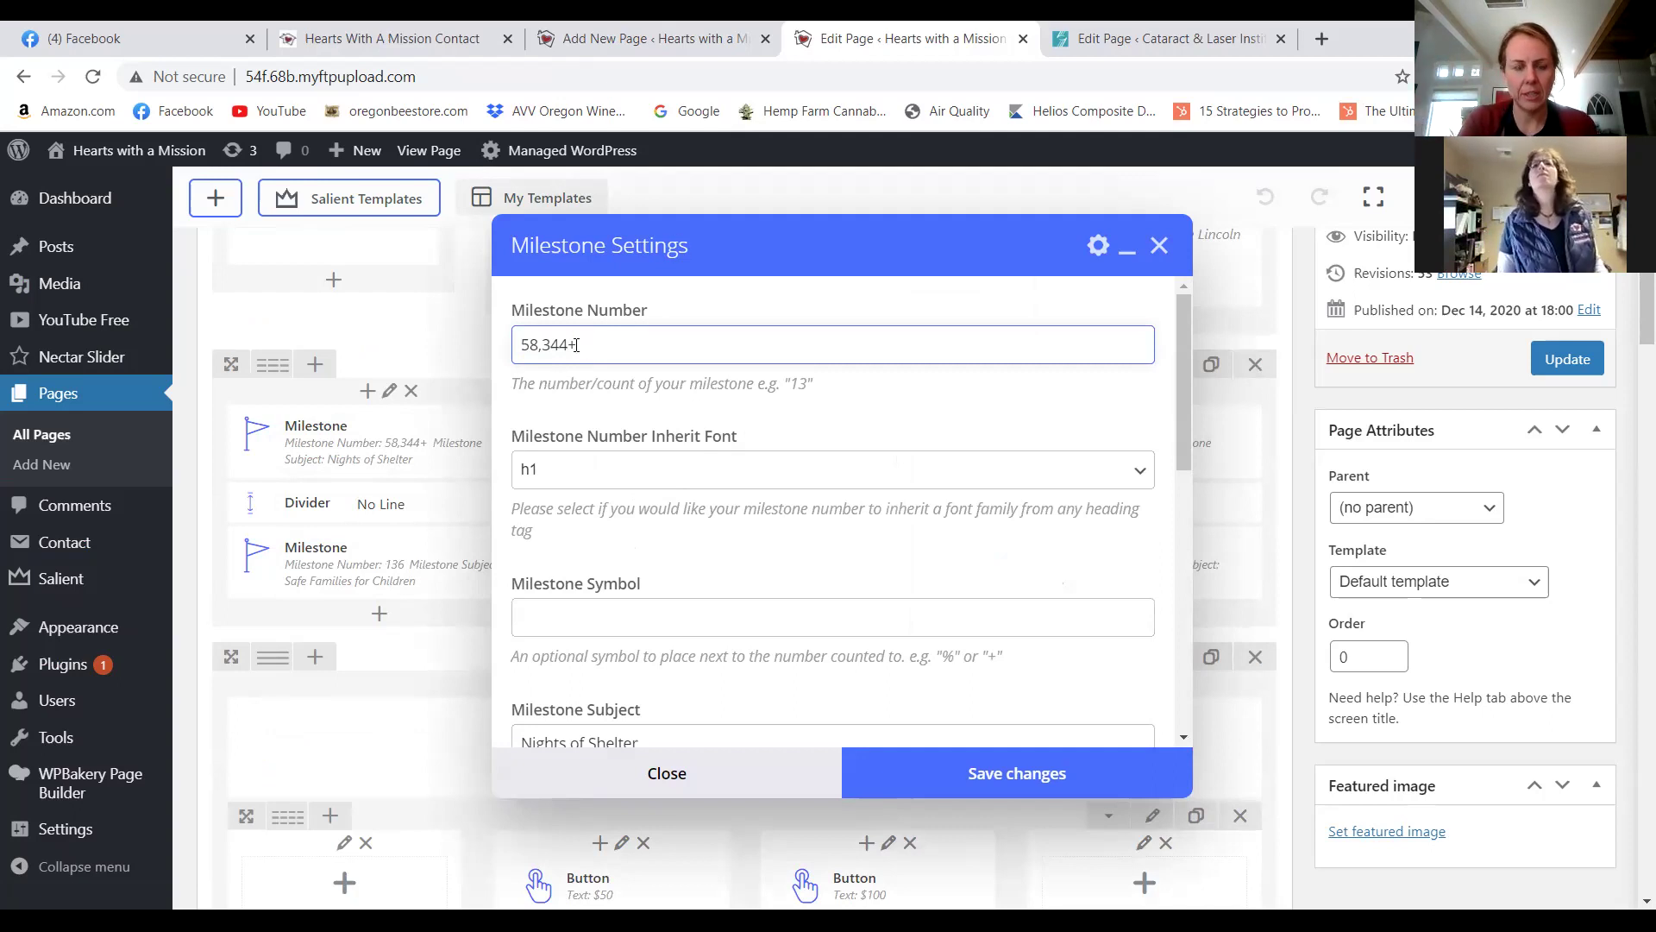
{"action": "left_click_drag", "start_coordinate": [570, 344], "coordinate": [521, 347]}
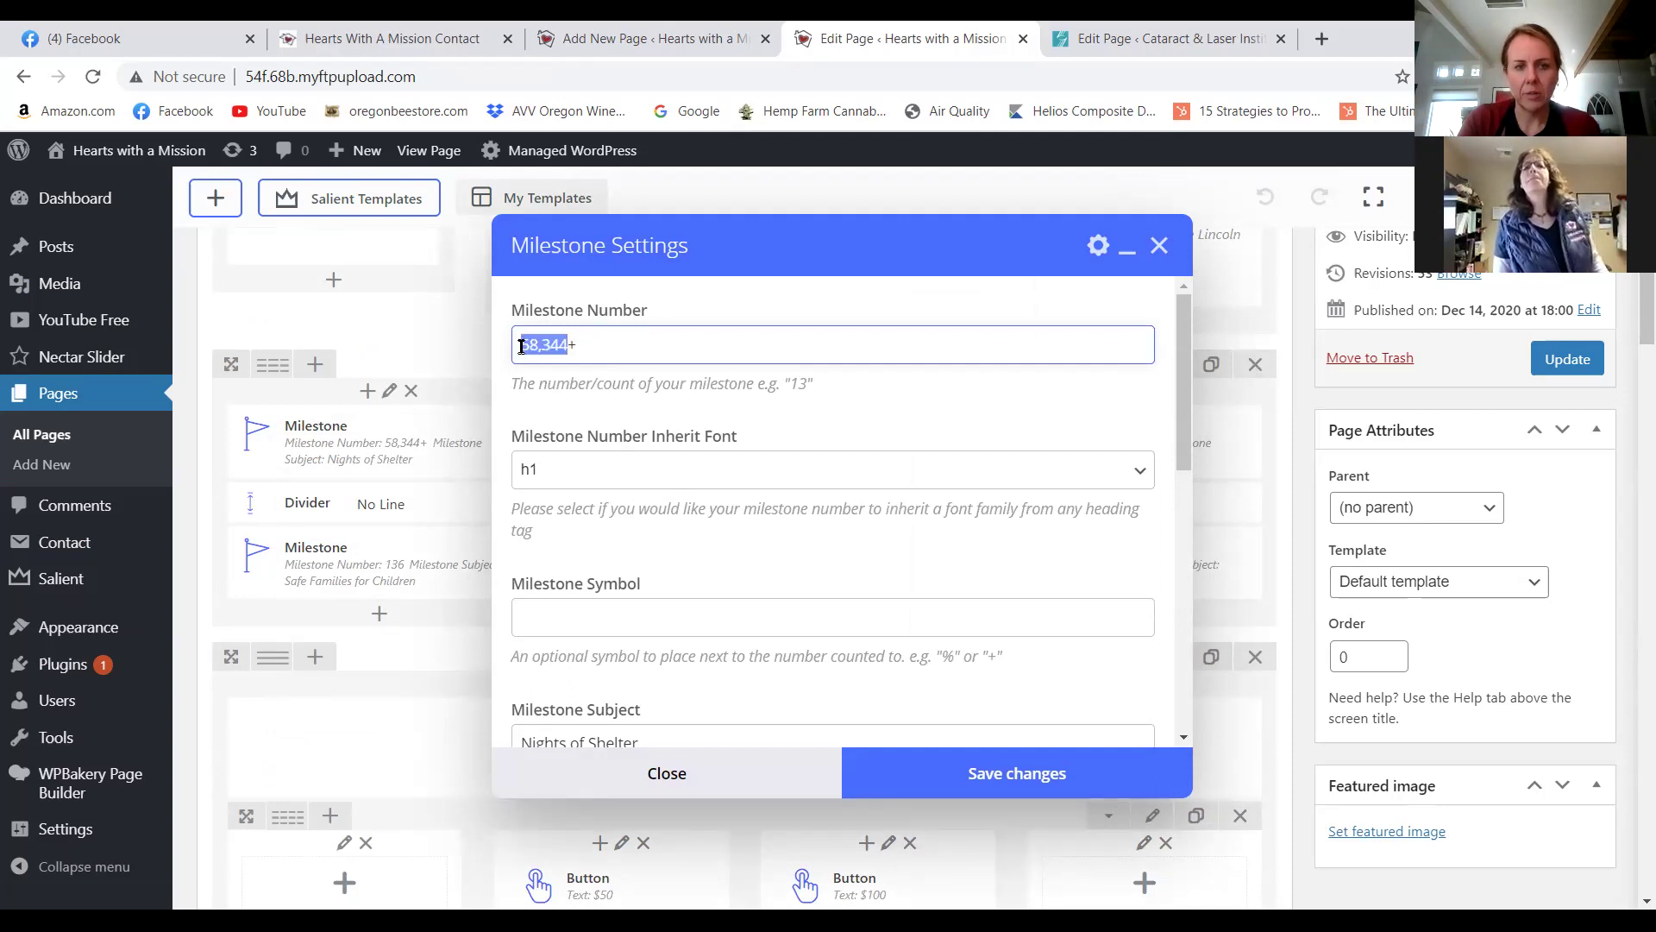
{"action": "left_click", "coordinate": [732, 772]}
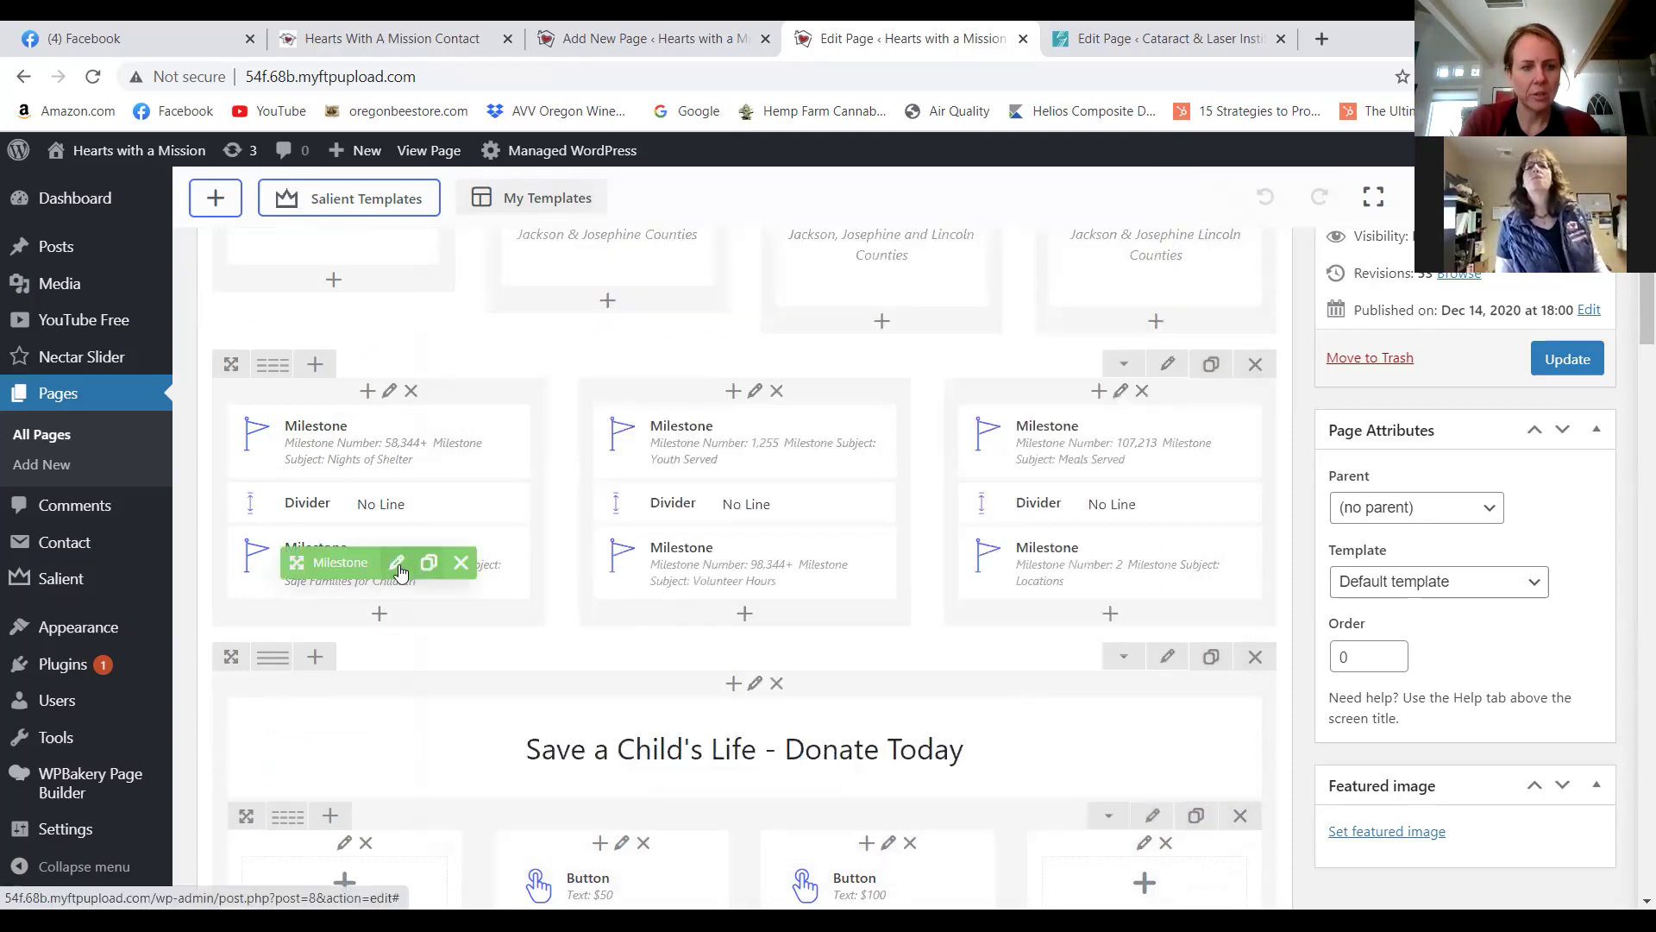
Check the Safe Families for Children milestone's number and the Nights of Shelter milestone's subject, closing both settings without changes.
{"action": "left_click", "coordinate": [399, 565]}
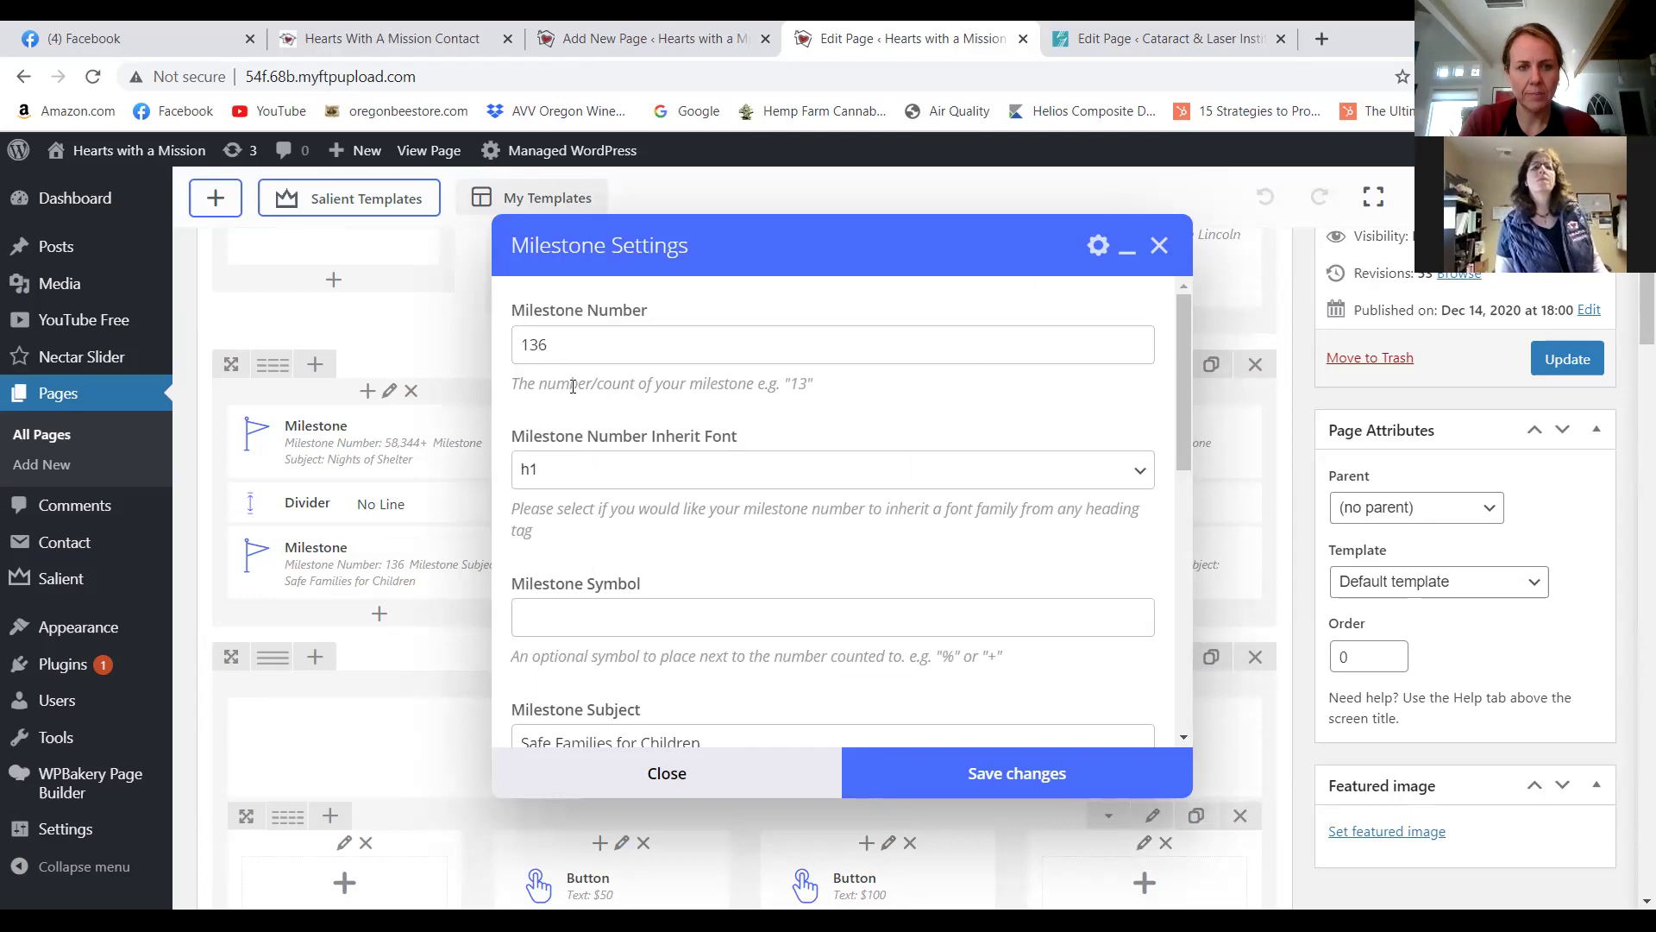
{"action": "left_click", "coordinate": [739, 779]}
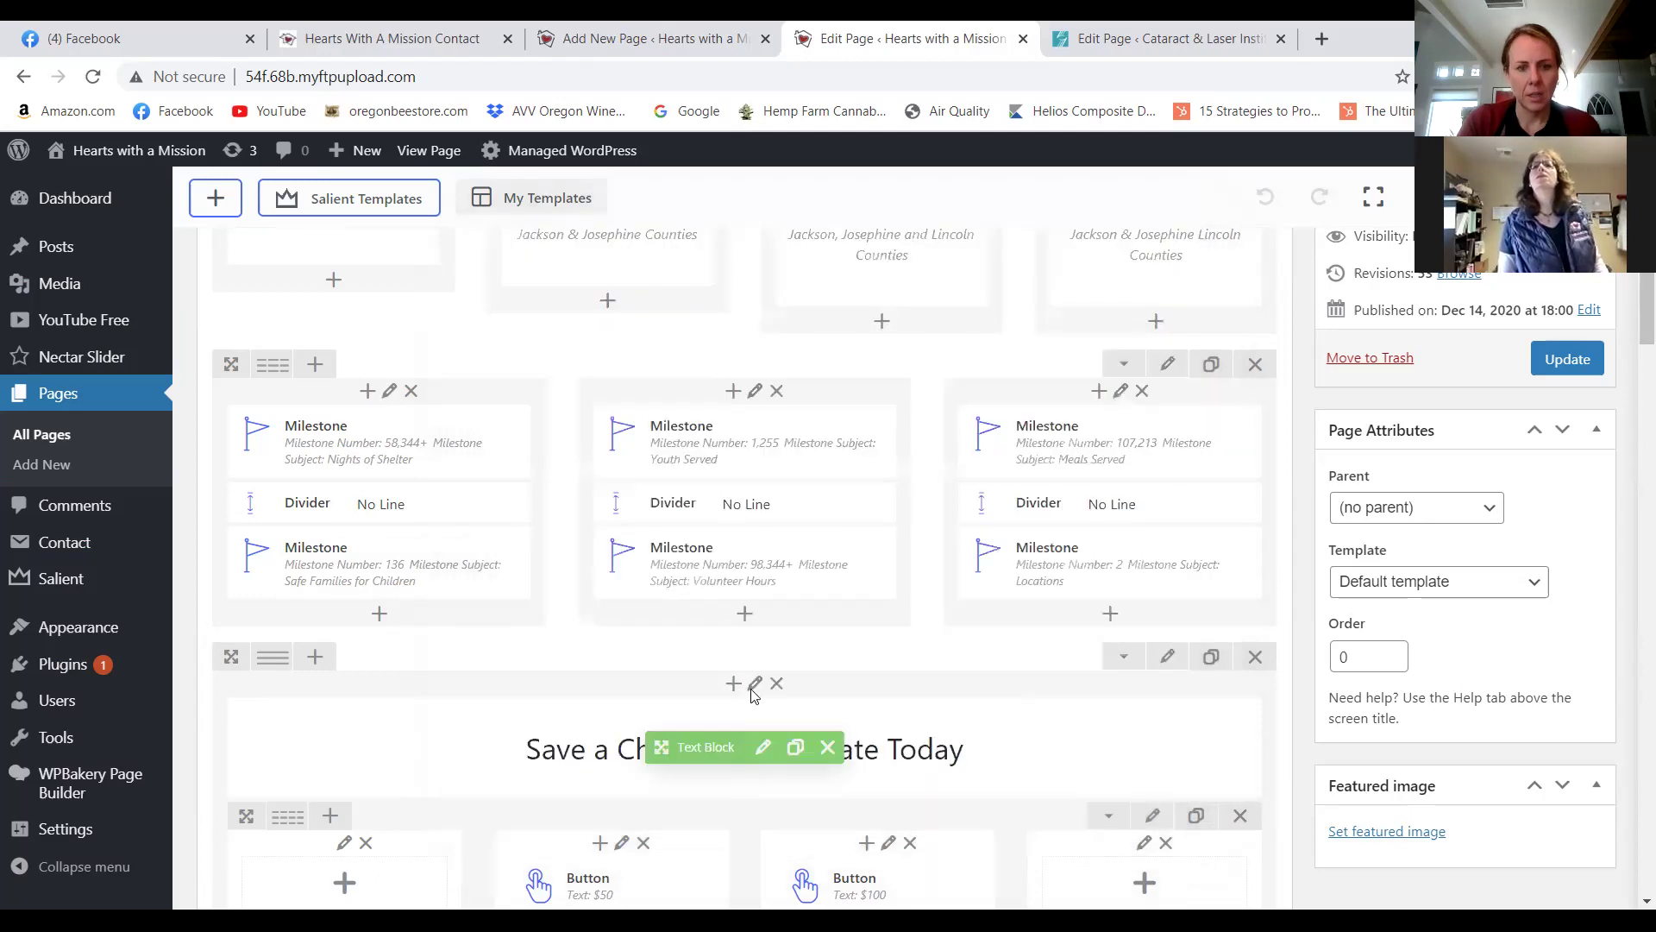
{"action": "left_click", "coordinate": [401, 448]}
{"action": "scroll", "coordinate": [621, 592], "scroll_direction": "down", "scroll_amount": 2}
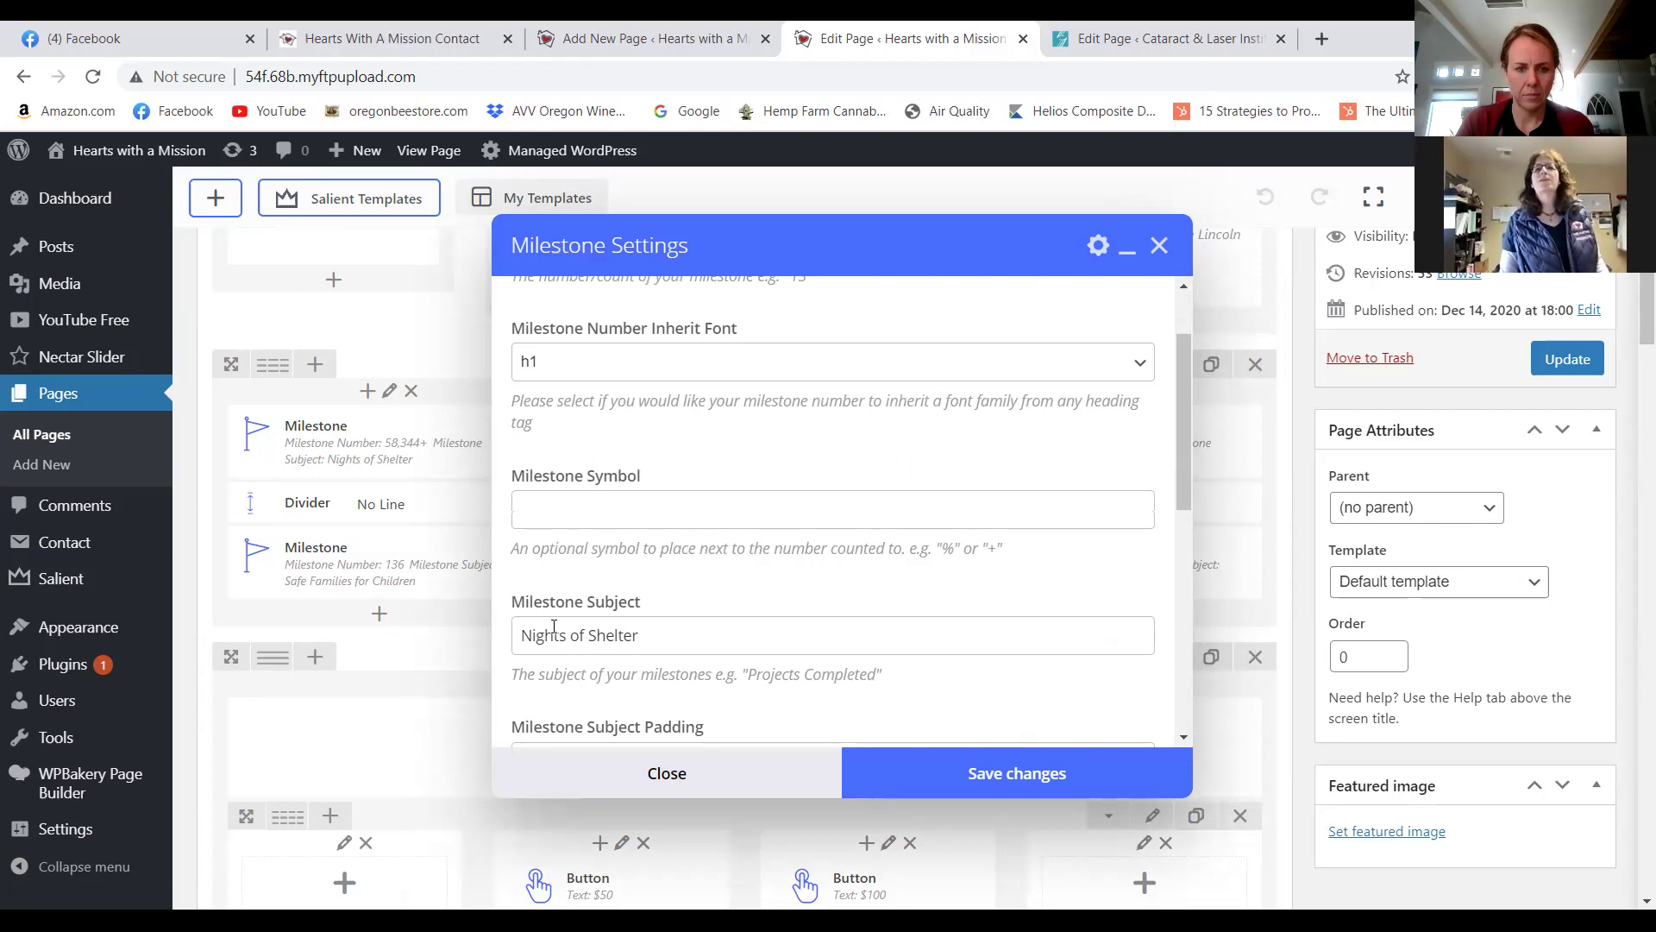
{"action": "left_click", "coordinate": [593, 780]}
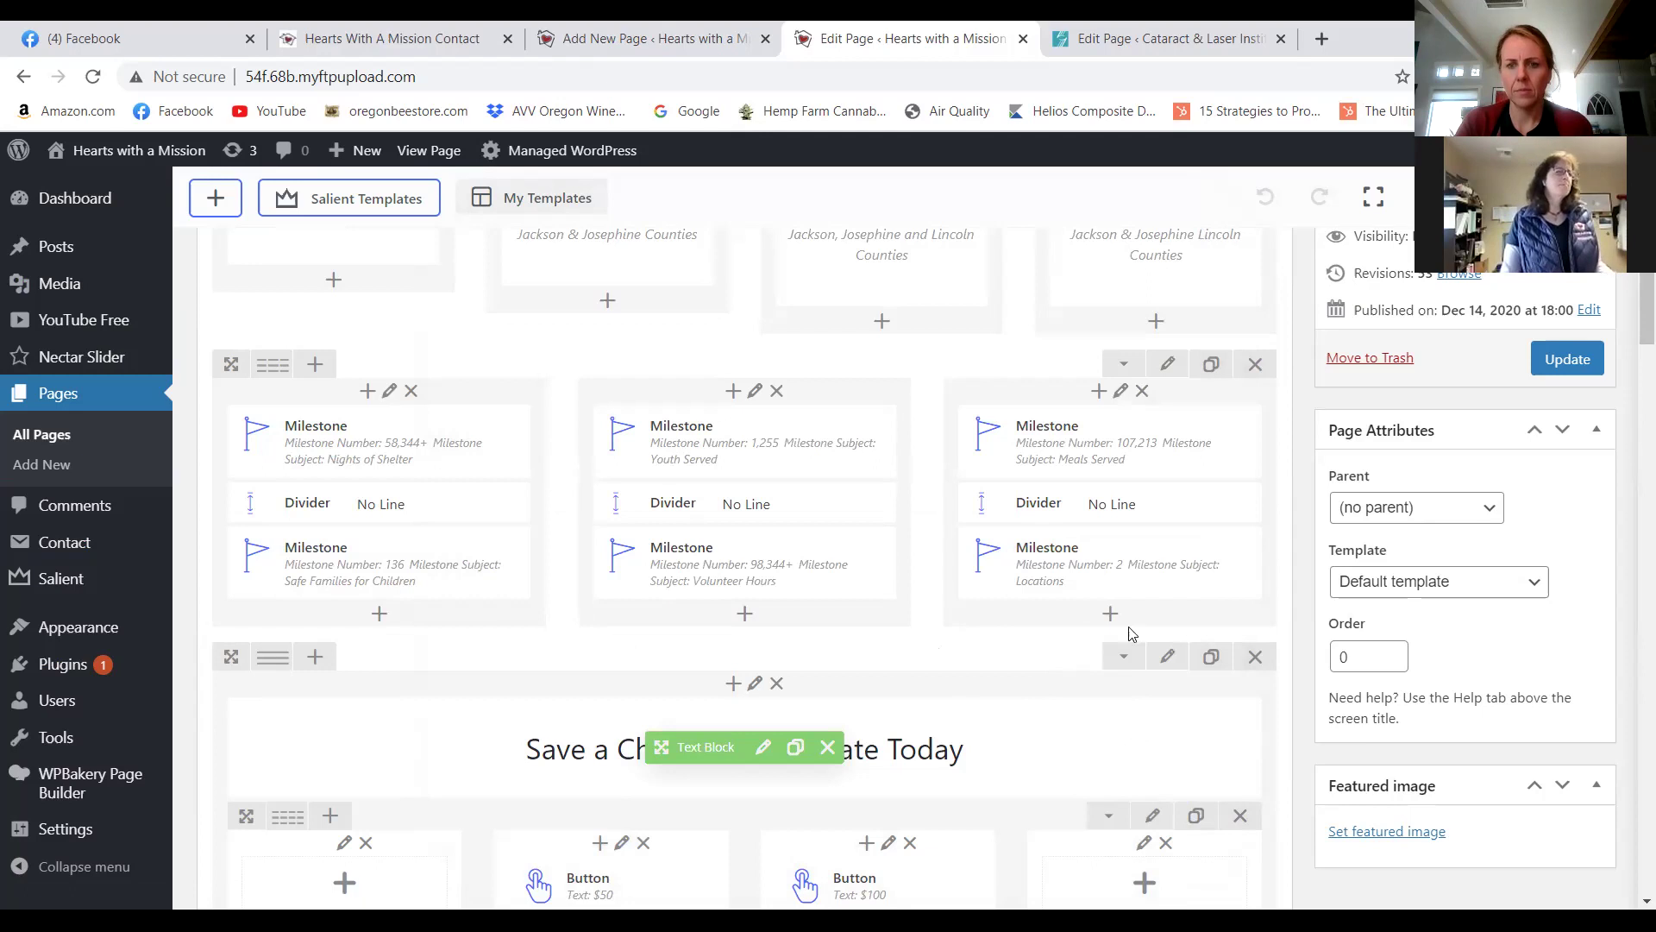
Open the Locations milestone settings, examine its subject, number and symbol fields, and save without editing them.
{"action": "left_click", "coordinate": [1126, 565]}
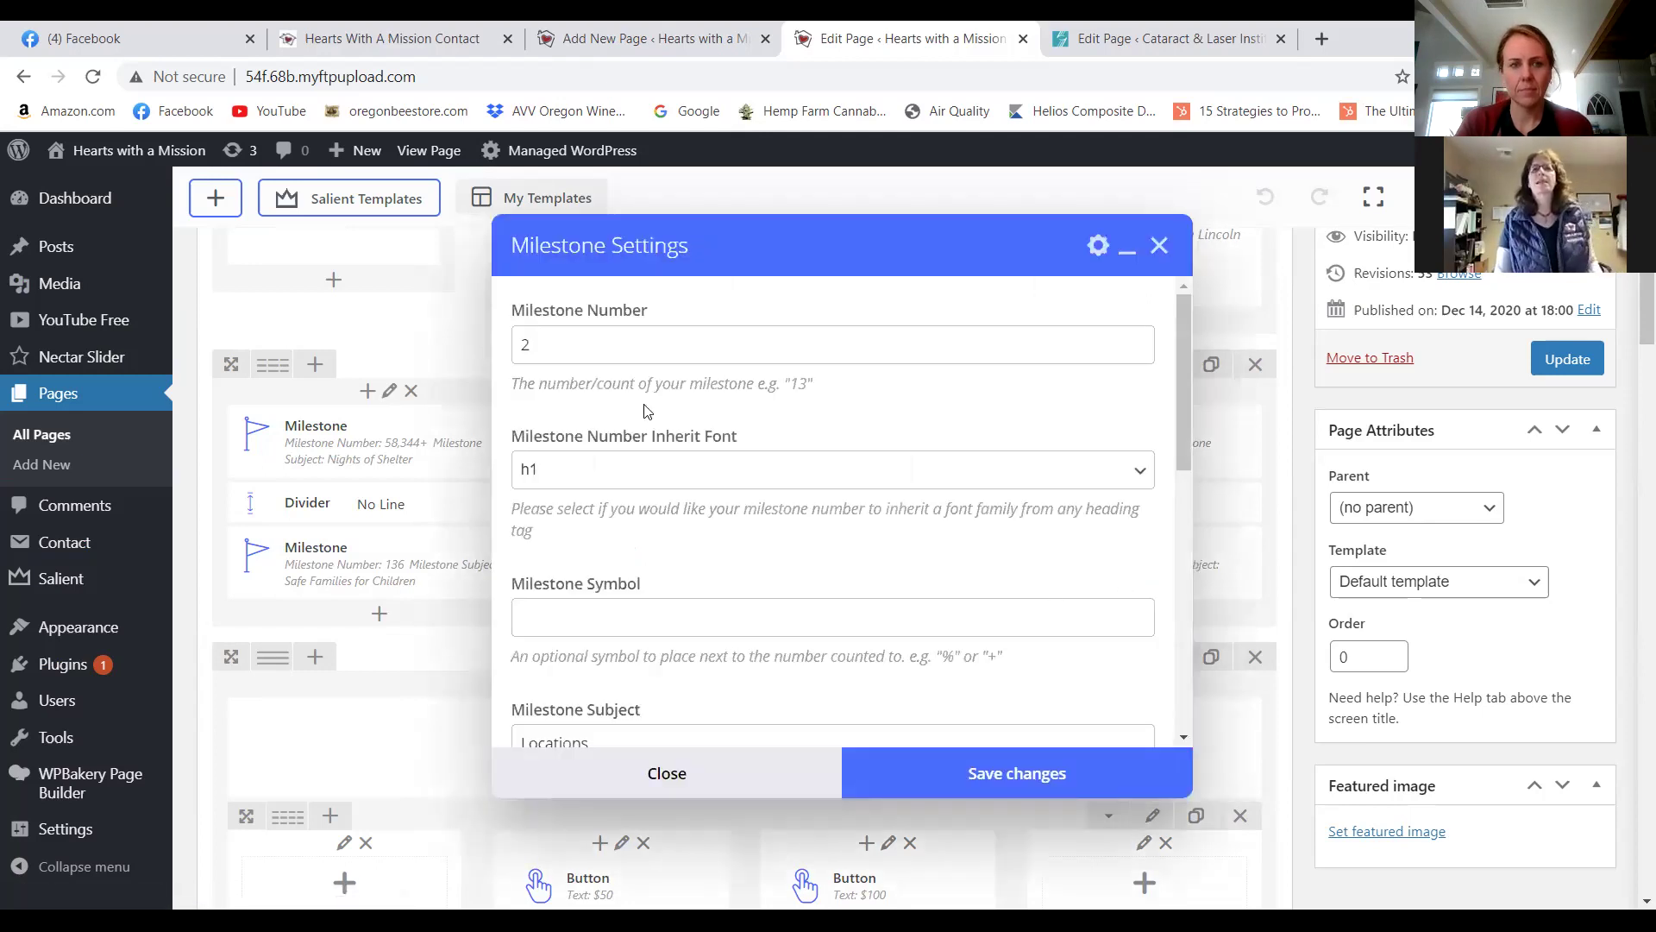
{"action": "scroll", "coordinate": [571, 542], "scroll_direction": "down", "scroll_amount": 1}
{"action": "left_click_drag", "start_coordinate": [609, 638], "coordinate": [484, 635]}
{"action": "scroll", "coordinate": [712, 604], "scroll_direction": "down", "scroll_amount": 1}
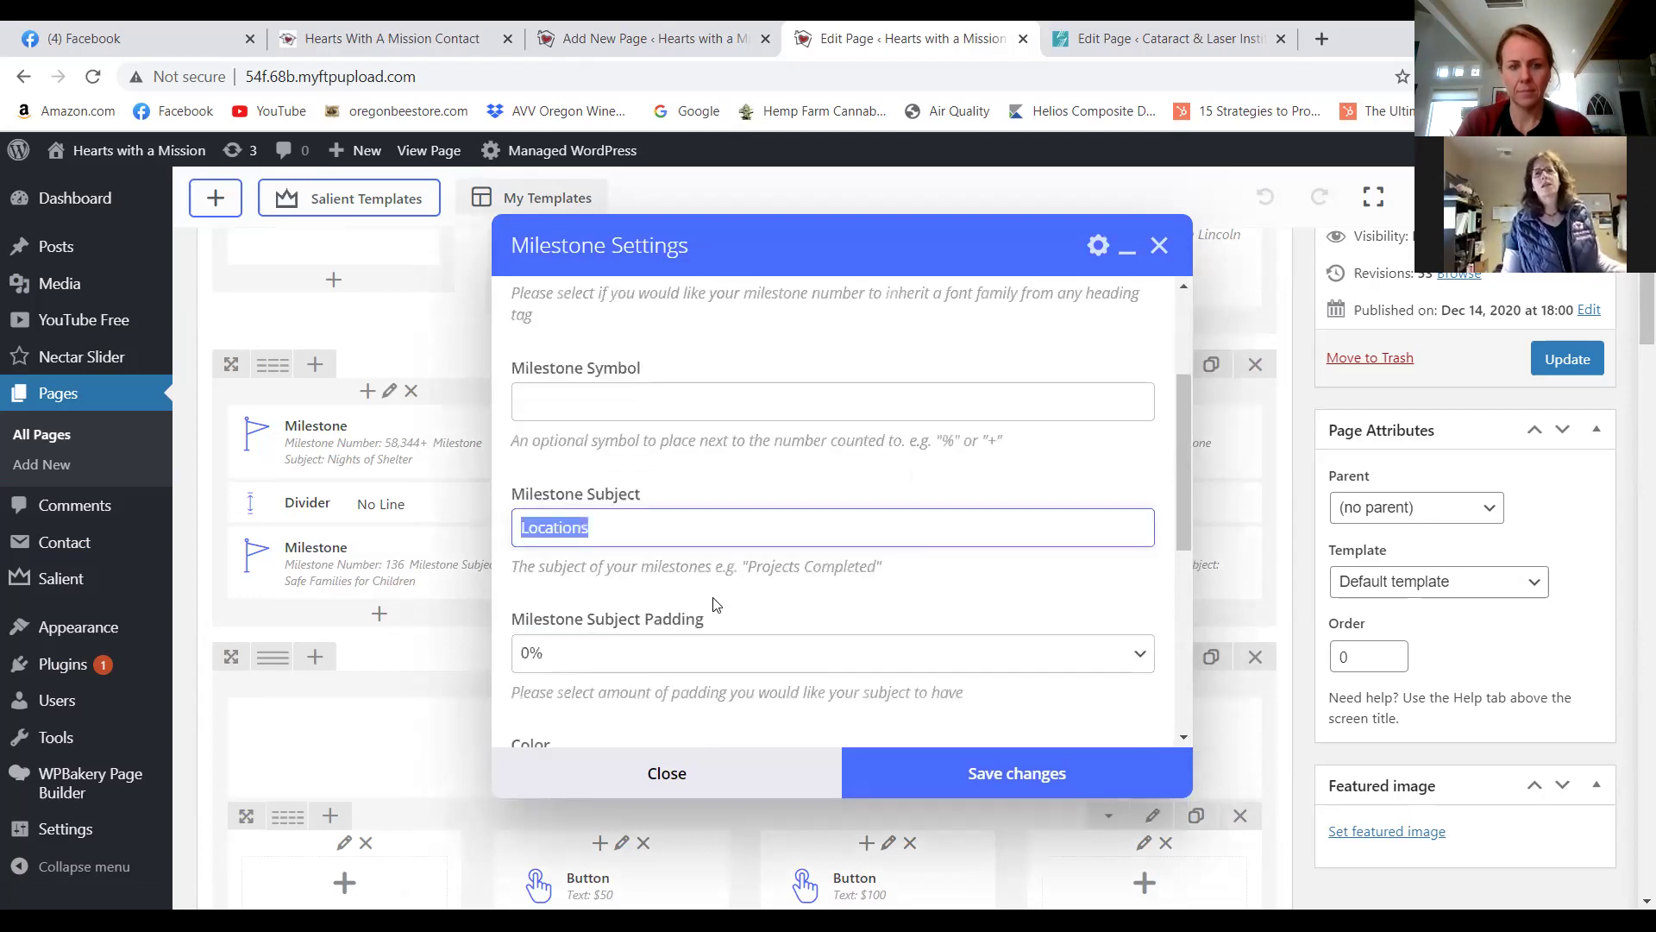
{"action": "scroll", "coordinate": [618, 621], "scroll_direction": "up", "scroll_amount": 2}
{"action": "key", "text": "shift+Tab"}
{"action": "key", "text": "shift+Tab"}
{"action": "key", "text": "shift+Tab"}
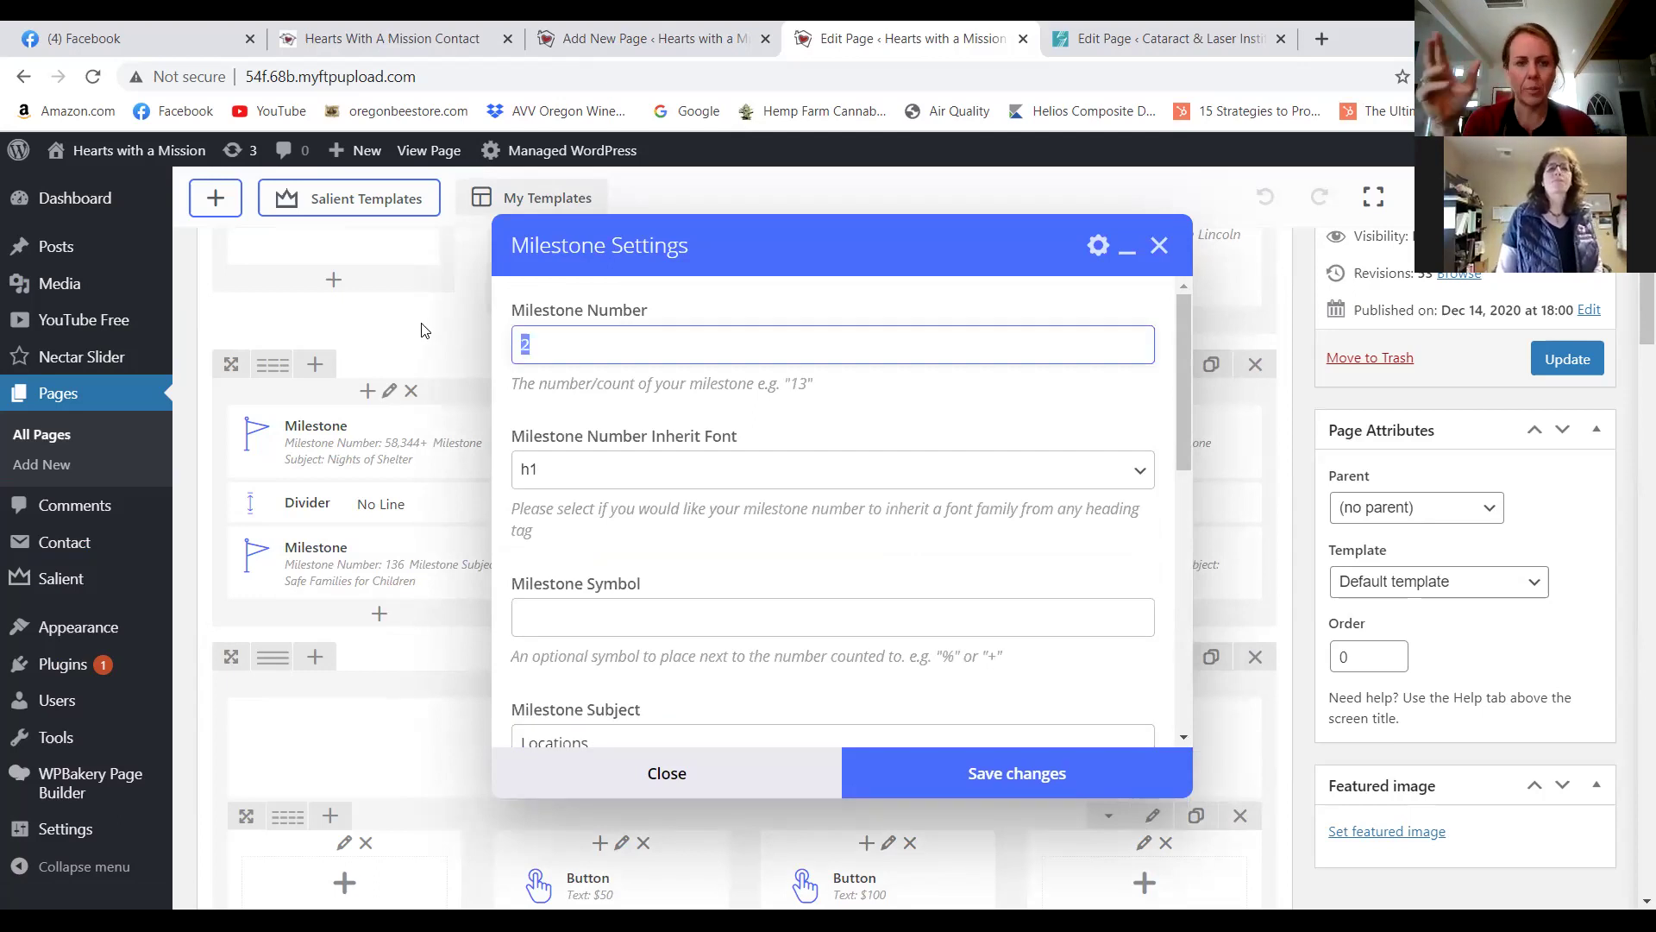
{"action": "left_click", "coordinate": [666, 336]}
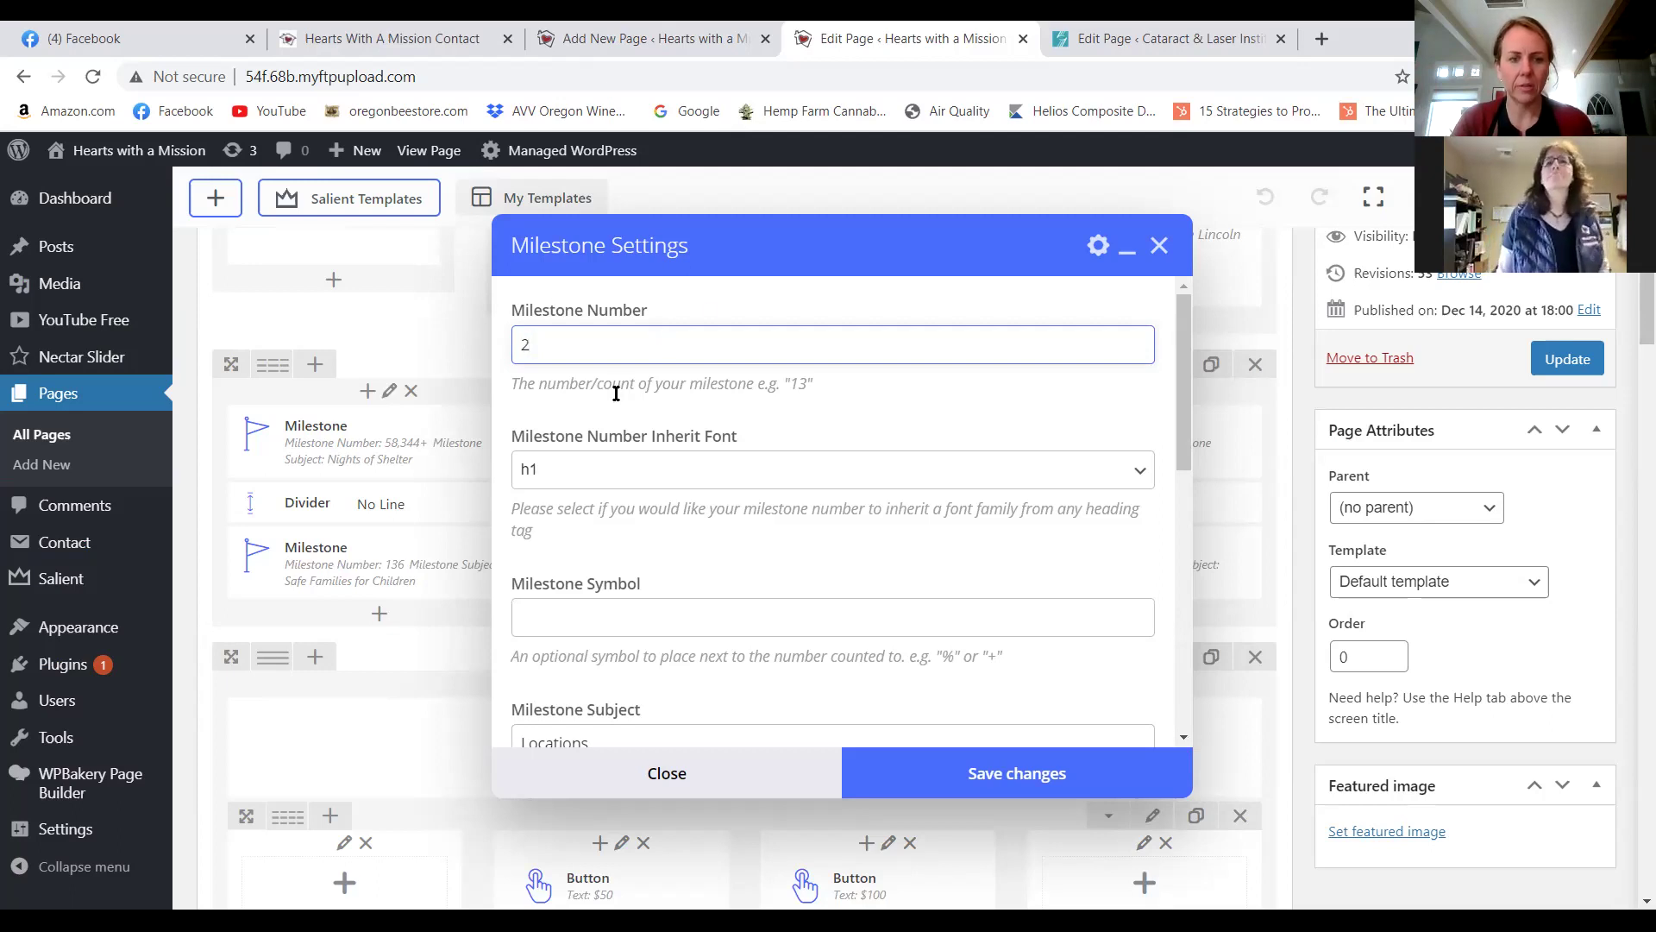
{"action": "scroll", "coordinate": [616, 393], "scroll_direction": "down", "scroll_amount": 1}
{"action": "left_click", "coordinate": [661, 522]}
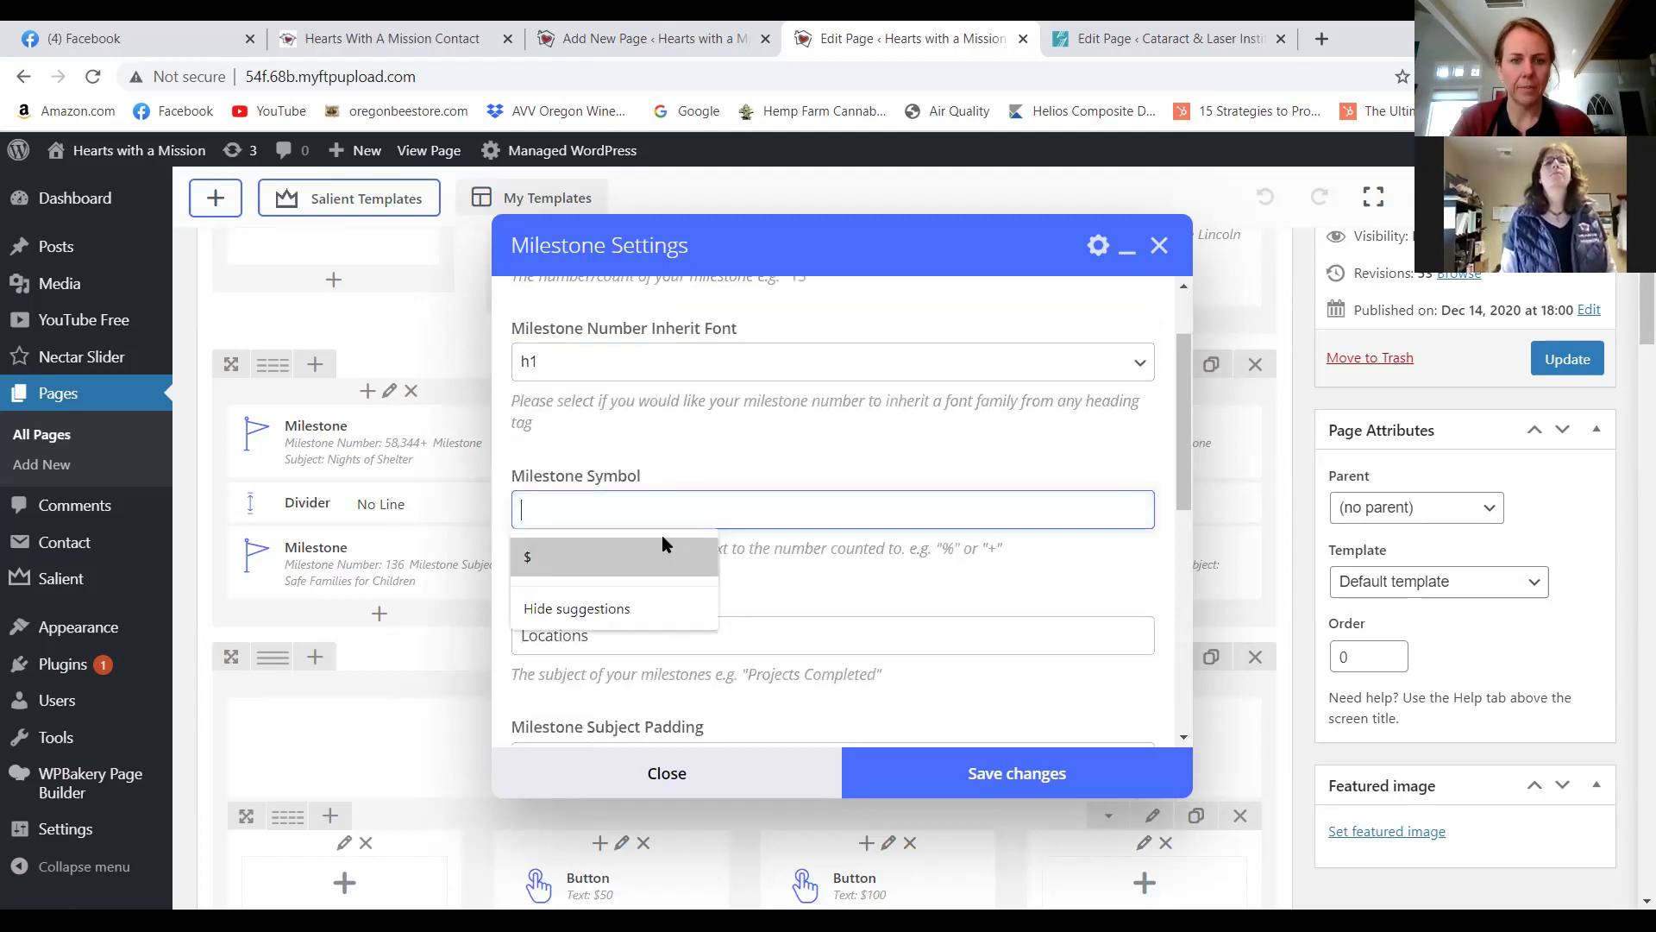
{"action": "left_click", "coordinate": [1017, 773]}
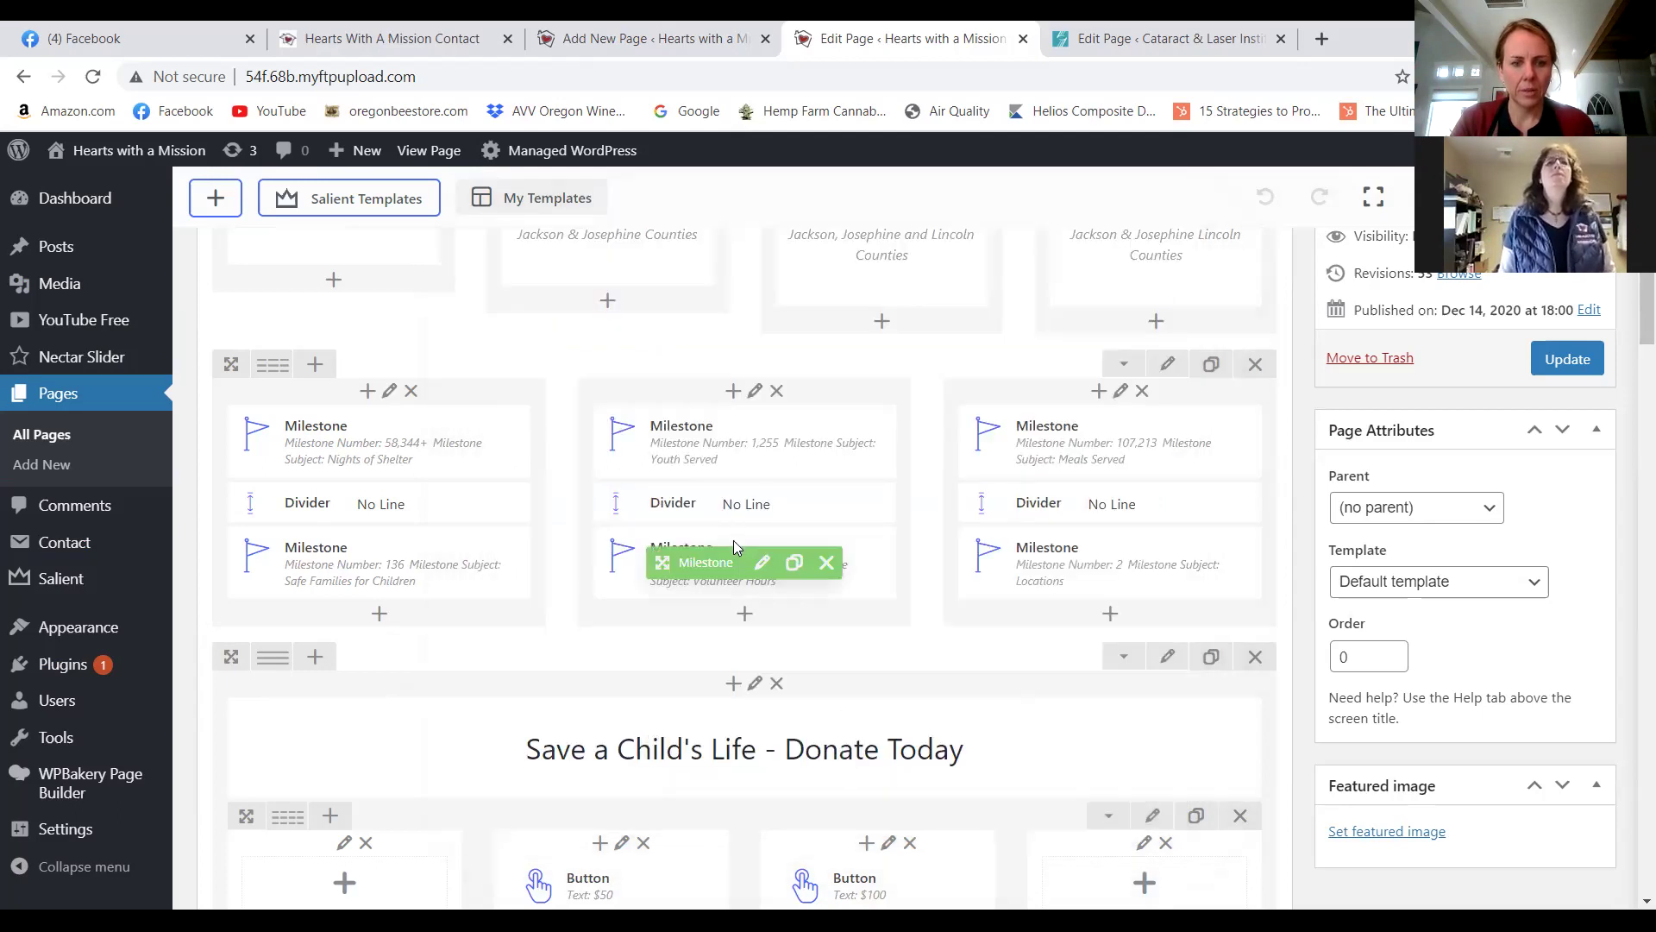
Open the settings of the Other donation button in the Save a Child's Life section and examine its text, size and margin.
{"action": "scroll", "coordinate": [797, 500], "scroll_direction": "down", "scroll_amount": 1}
{"action": "scroll", "coordinate": [784, 532], "scroll_direction": "down", "scroll_amount": 2}
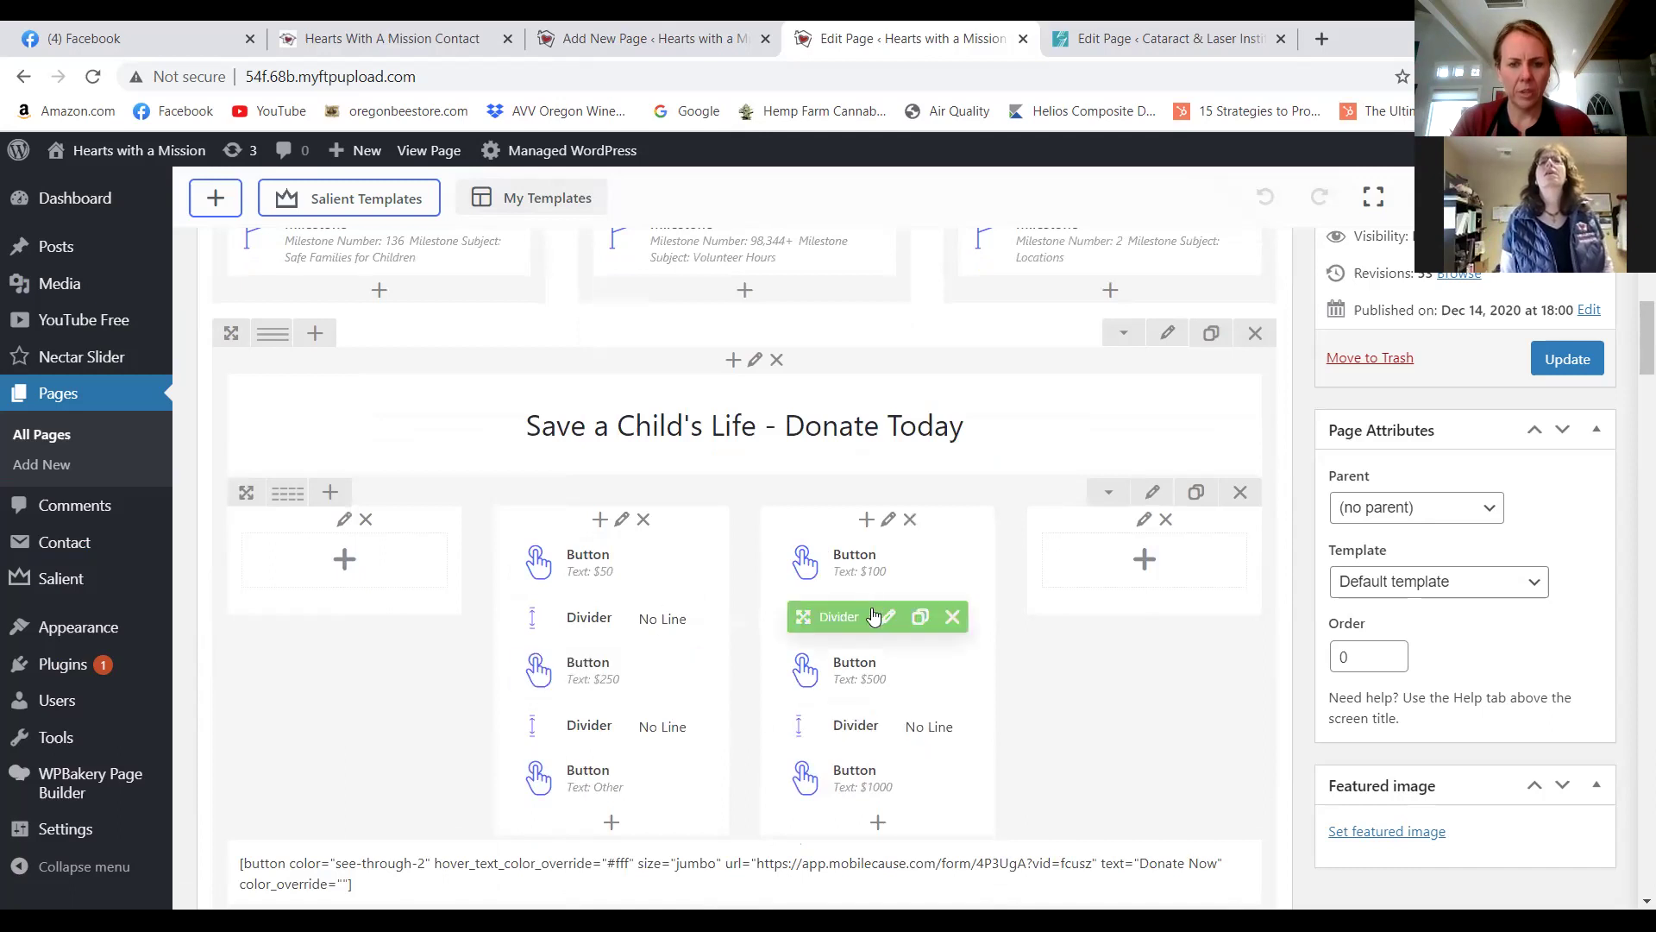
{"action": "scroll", "coordinate": [861, 604], "scroll_direction": "down", "scroll_amount": 1}
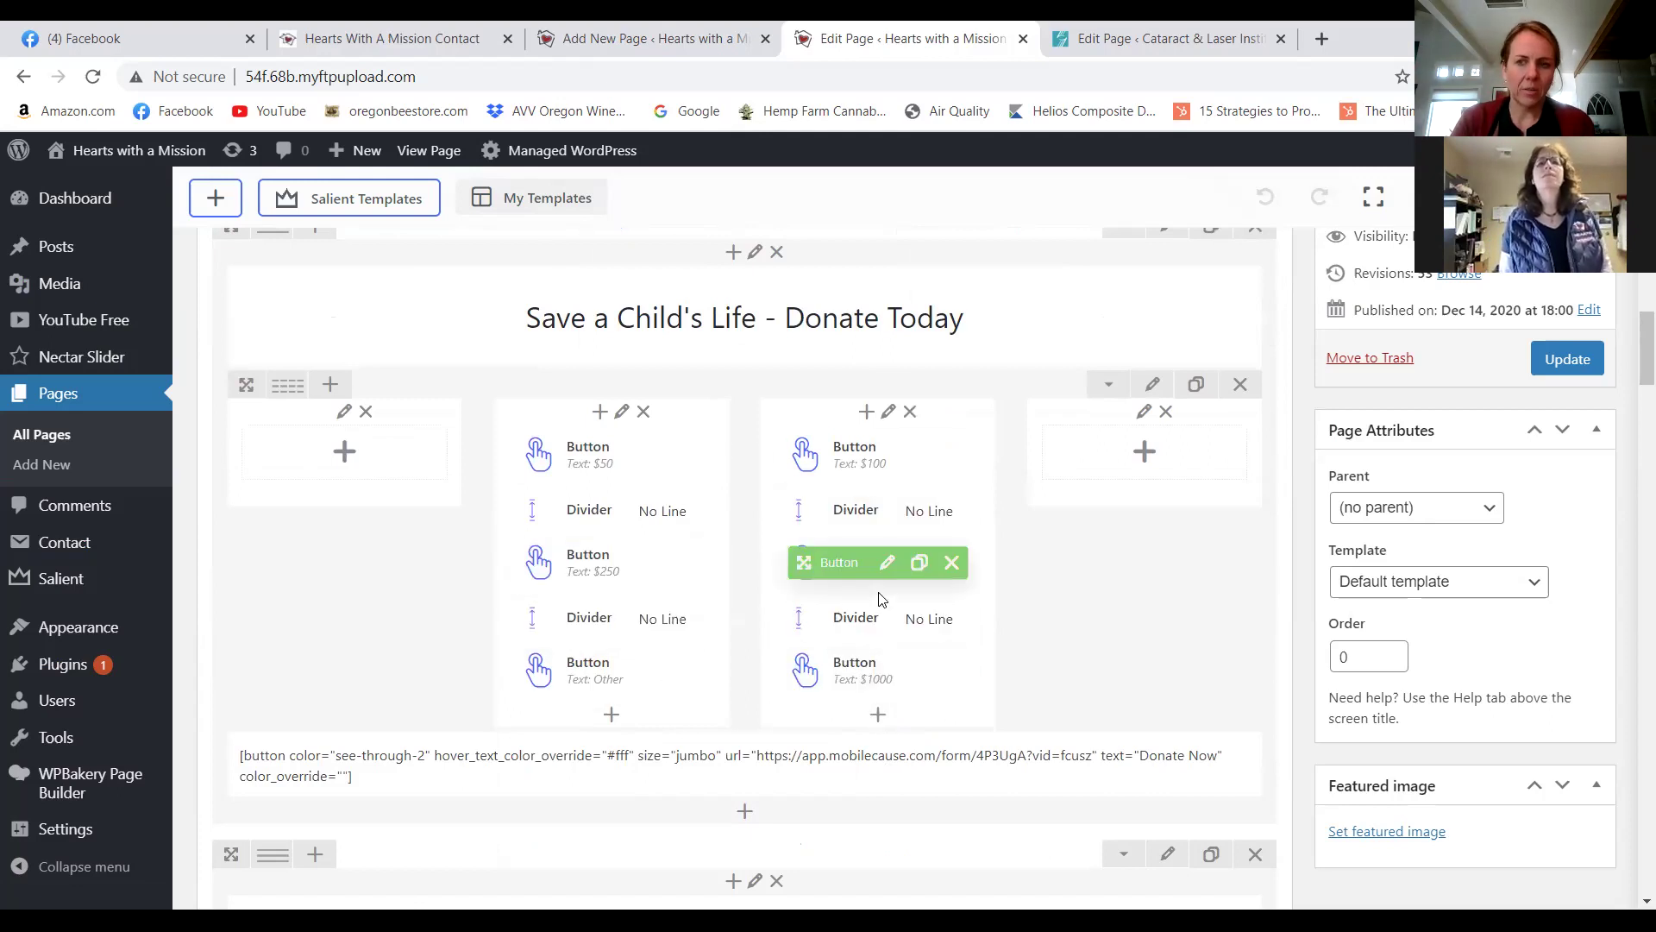
{"action": "right_click", "coordinate": [1125, 470]}
{"action": "left_click", "coordinate": [1054, 533]}
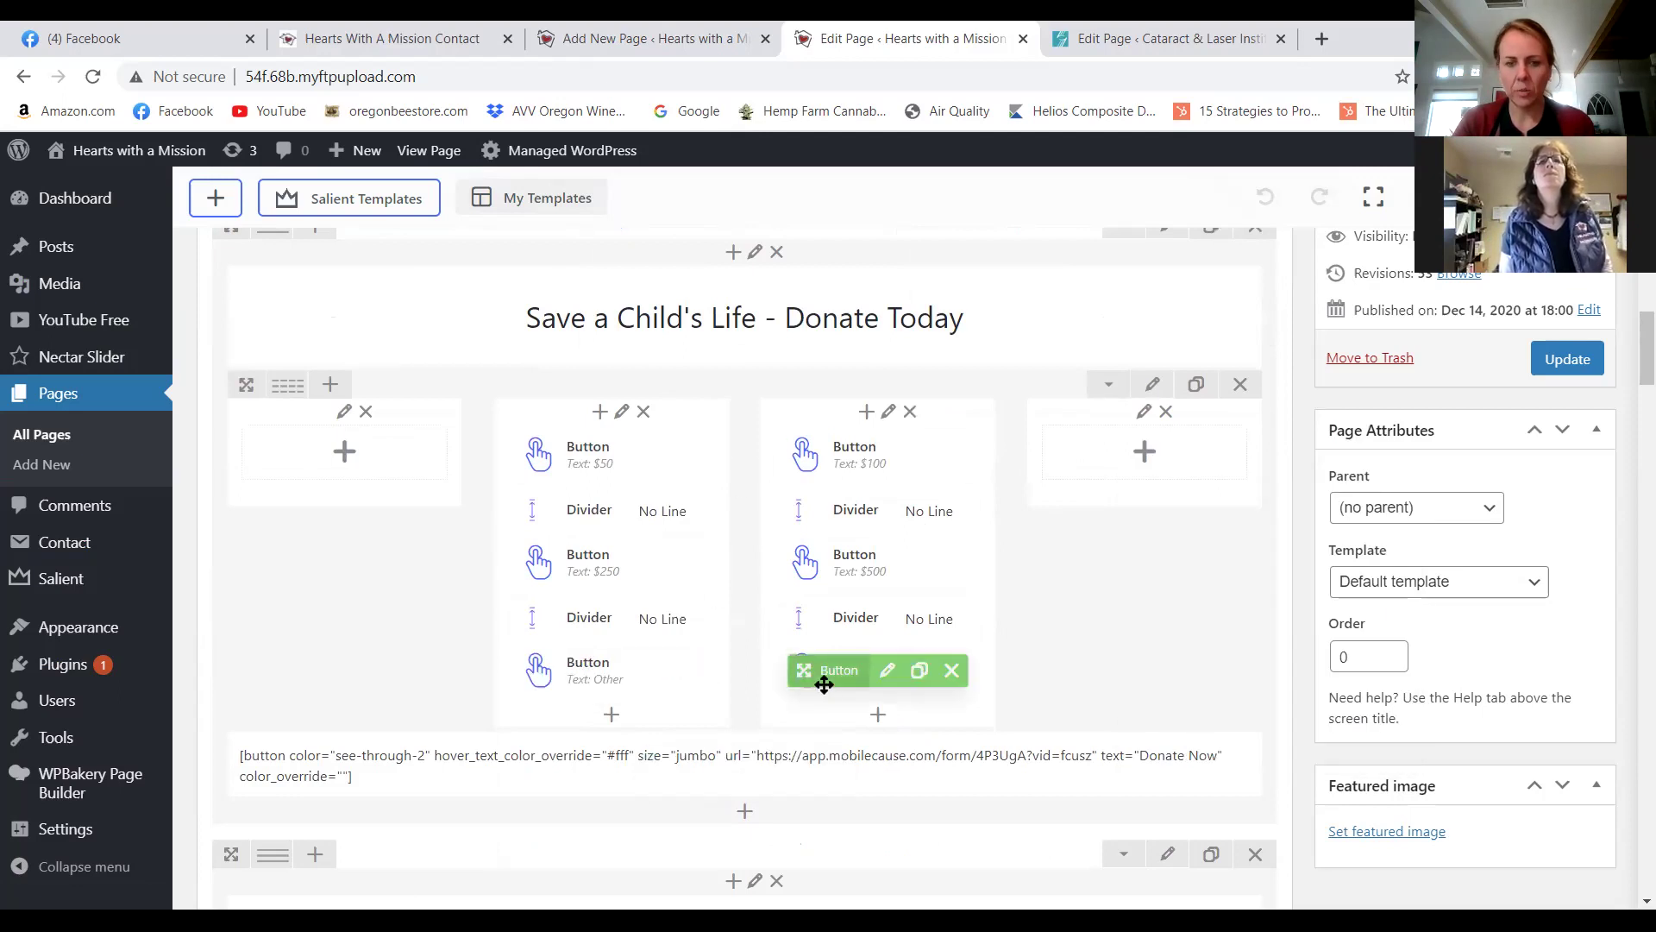
{"action": "scroll", "coordinate": [819, 681], "scroll_direction": "down", "scroll_amount": 2}
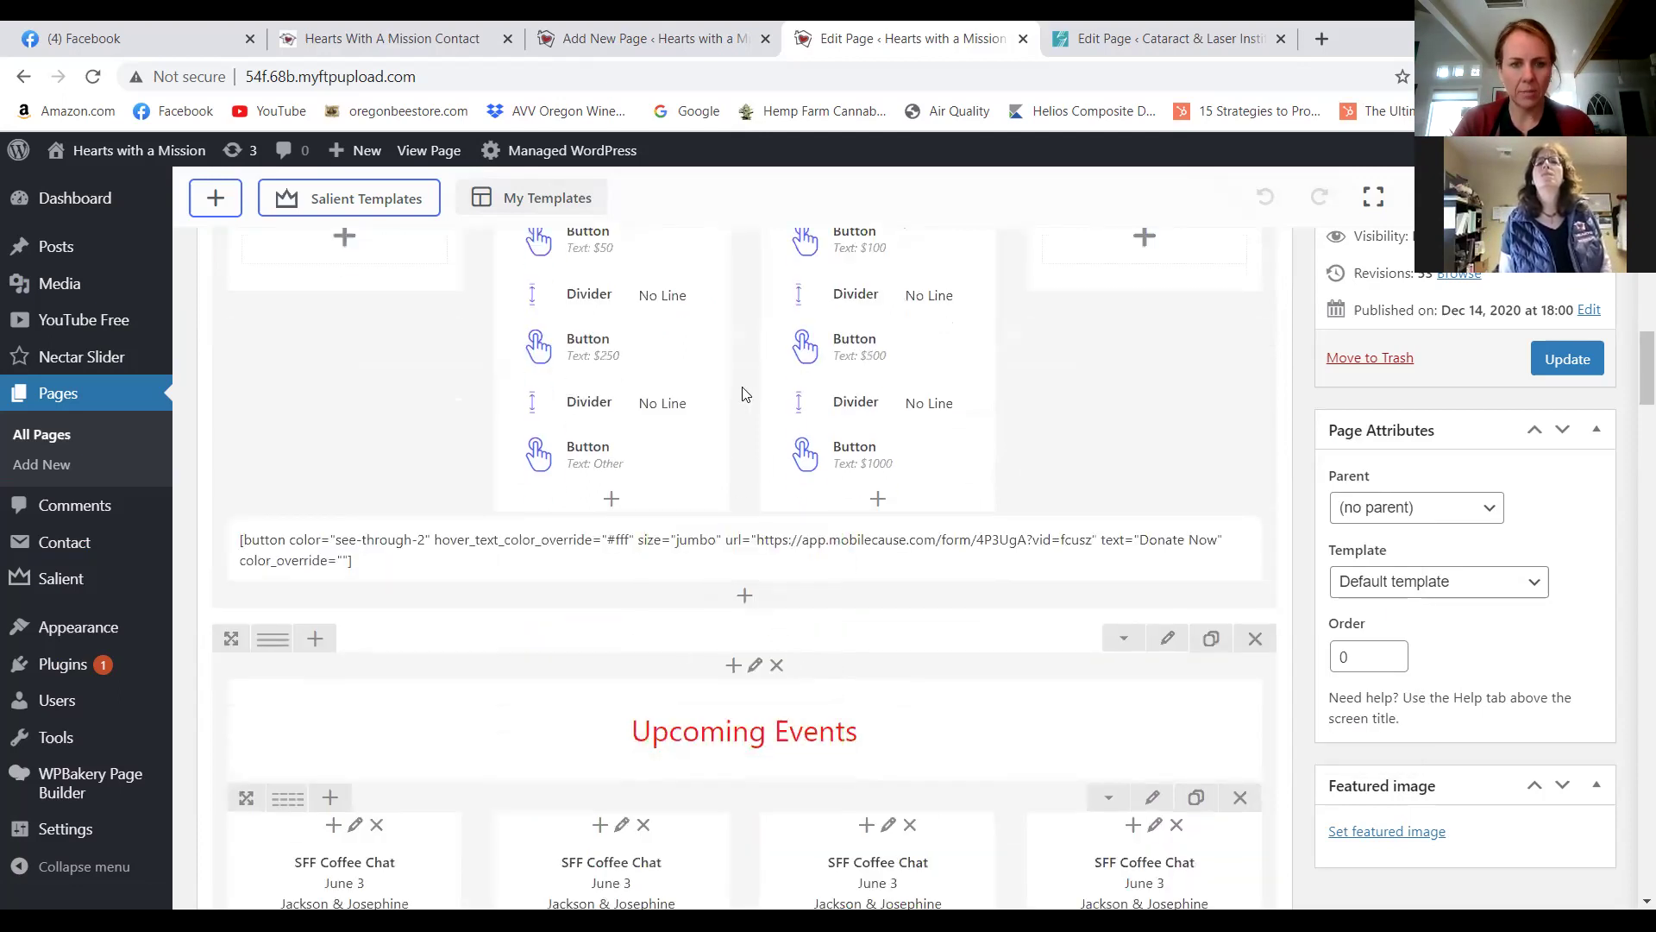
{"action": "left_click", "coordinate": [618, 455]}
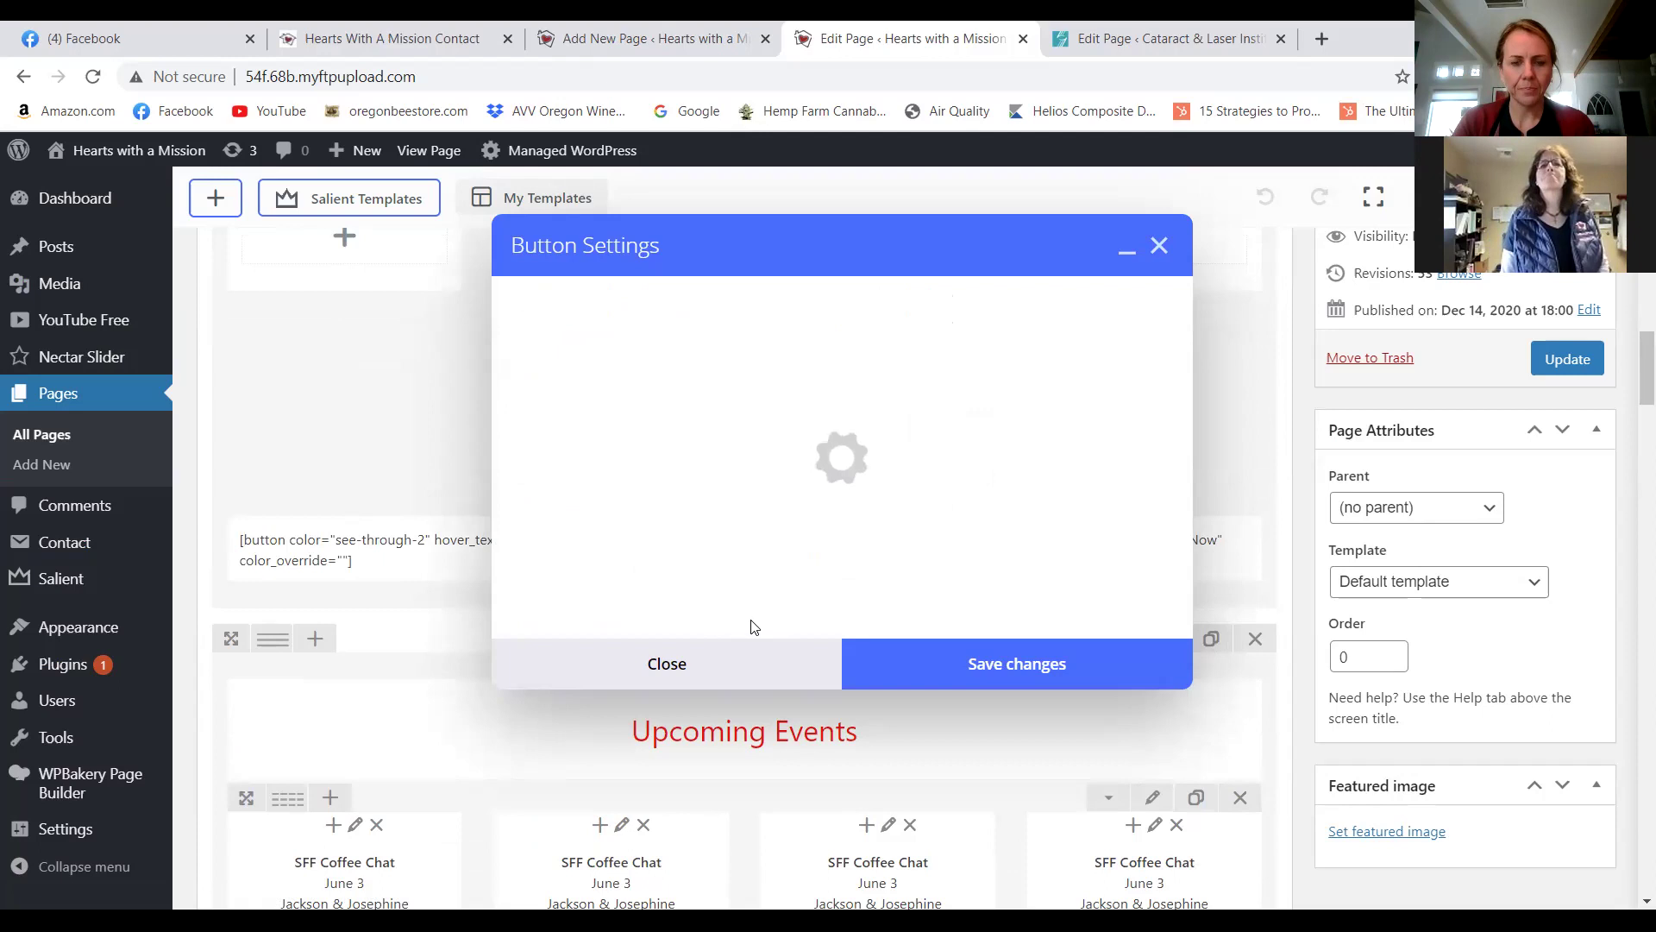
{"action": "scroll", "coordinate": [594, 426], "scroll_direction": "down", "scroll_amount": 3}
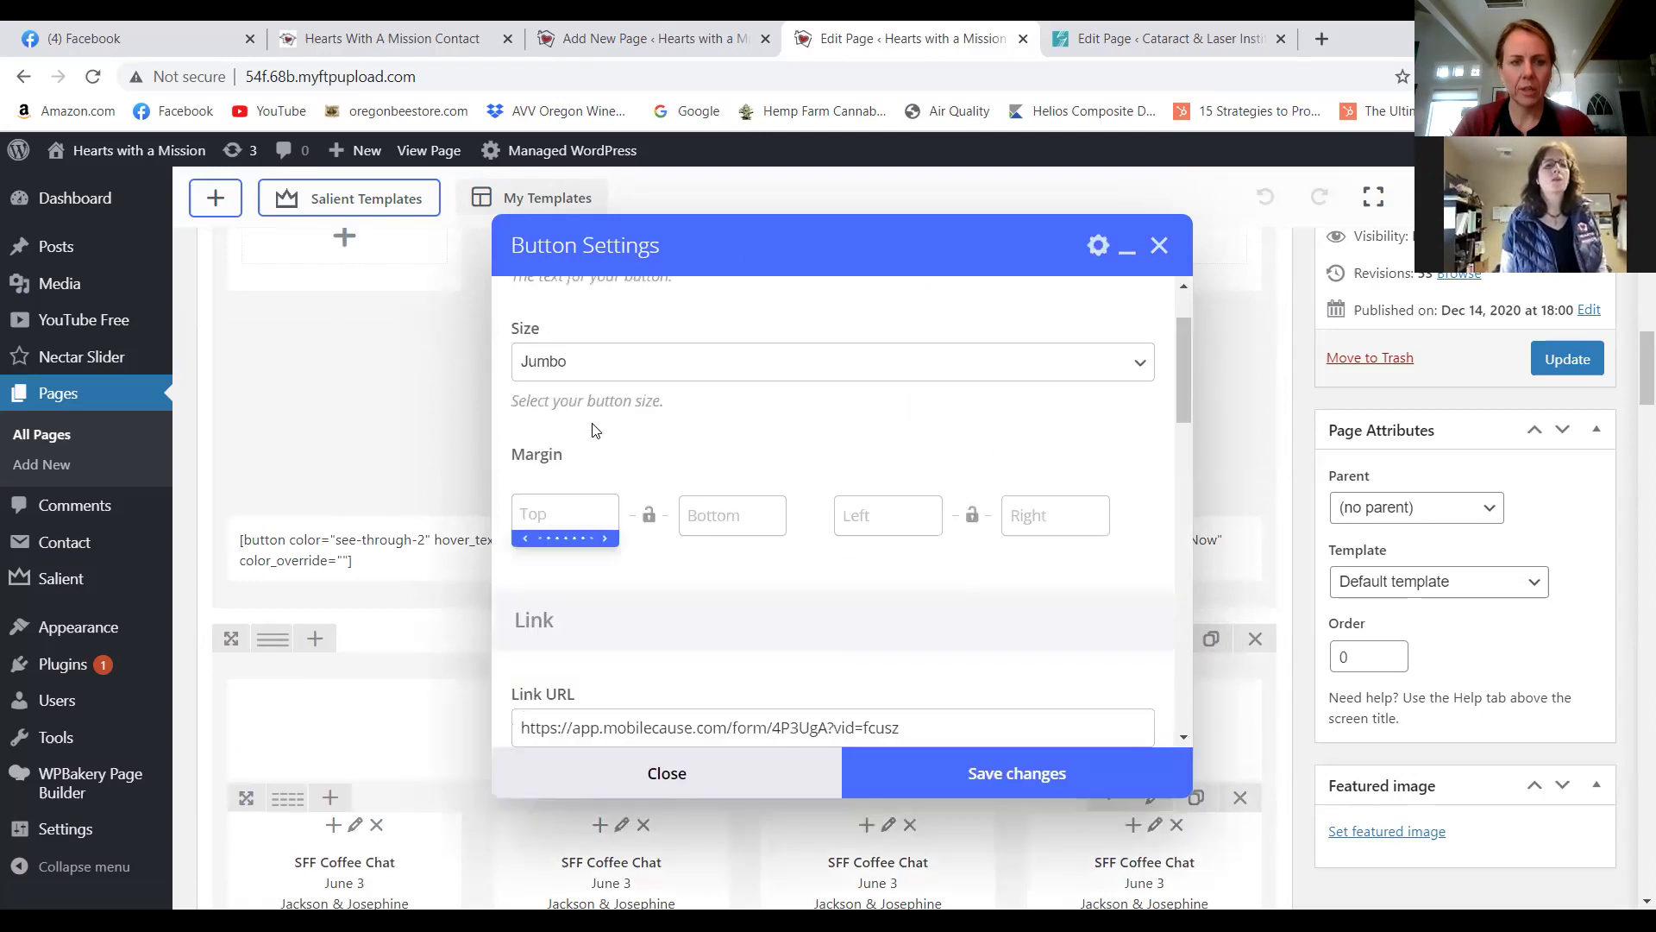
{"action": "scroll", "coordinate": [591, 428], "scroll_direction": "up", "scroll_amount": 3}
{"action": "key", "text": "Tab"}
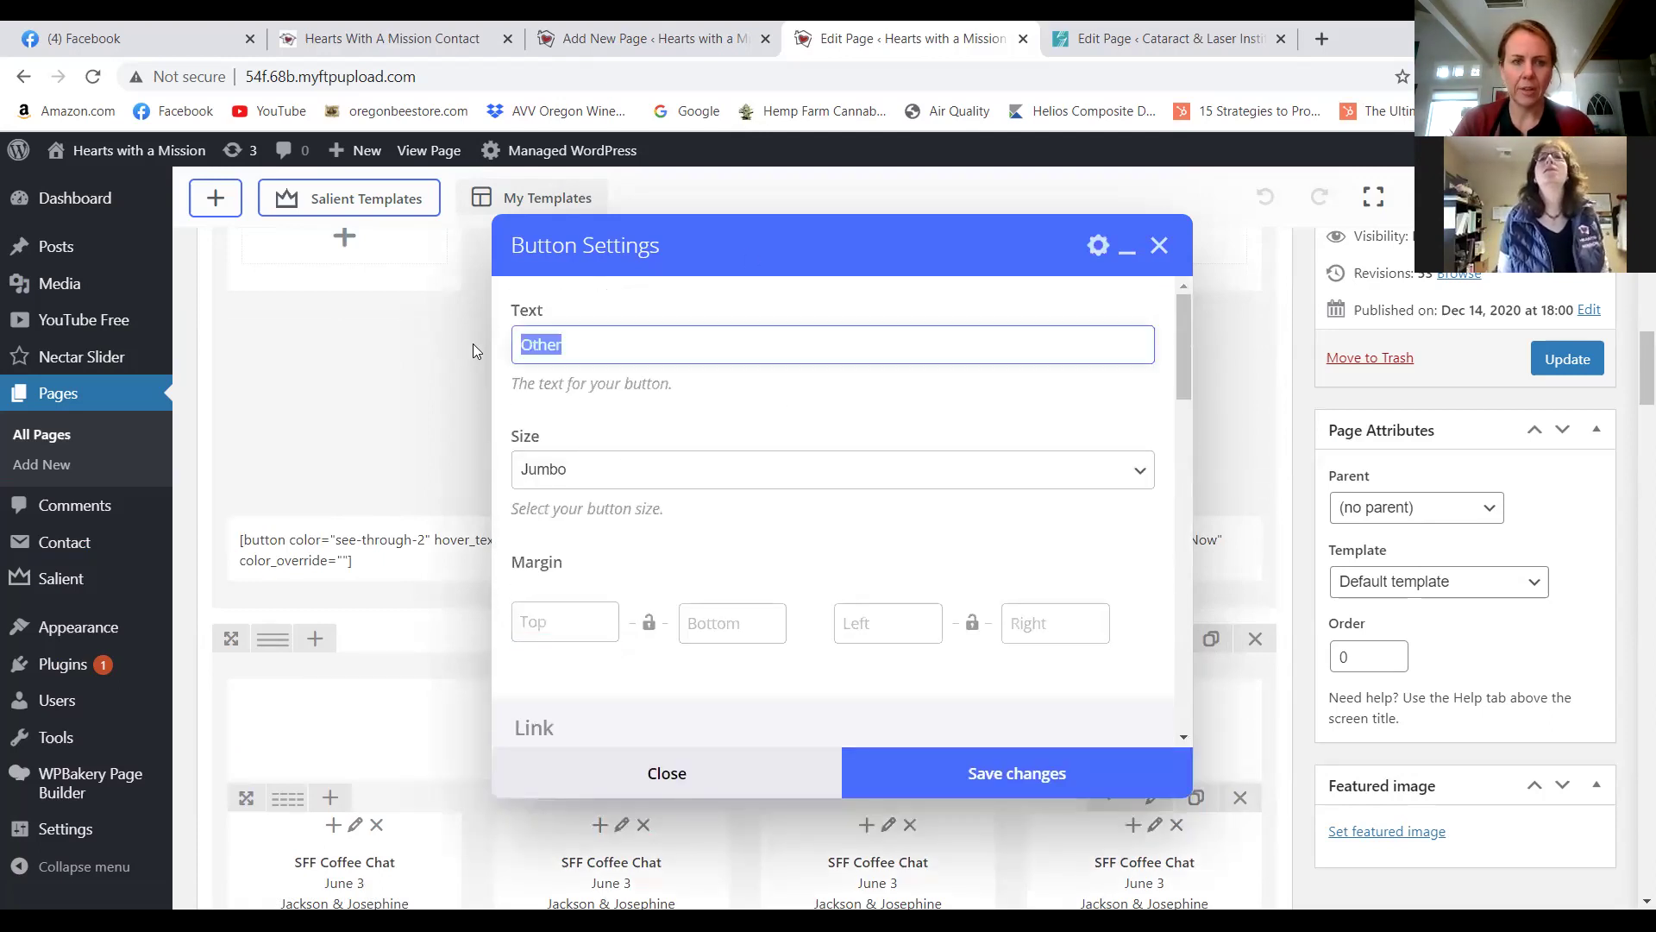
{"action": "left_click", "coordinate": [573, 345]}
Find the Link URL in the Other donation button's settings and highlight the whole address.
{"action": "scroll", "coordinate": [573, 379], "scroll_direction": "down", "scroll_amount": 4}
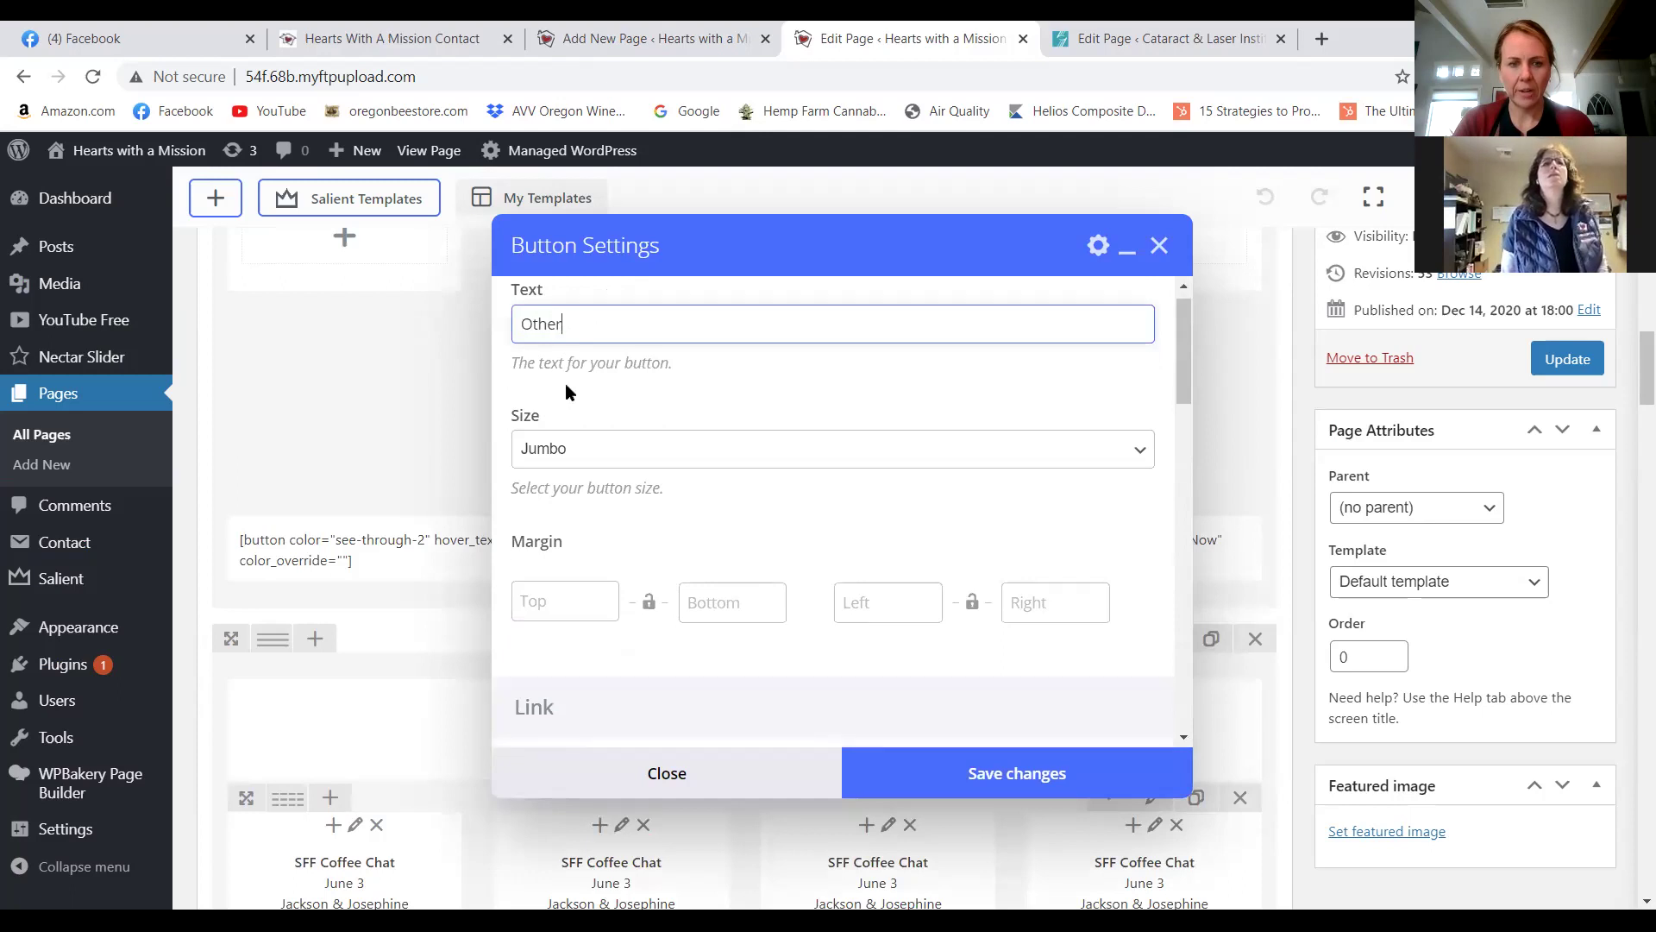
{"action": "scroll", "coordinate": [599, 523], "scroll_direction": "down", "scroll_amount": 1}
{"action": "double_click", "coordinate": [739, 517]}
{"action": "left_click", "coordinate": [784, 602]}
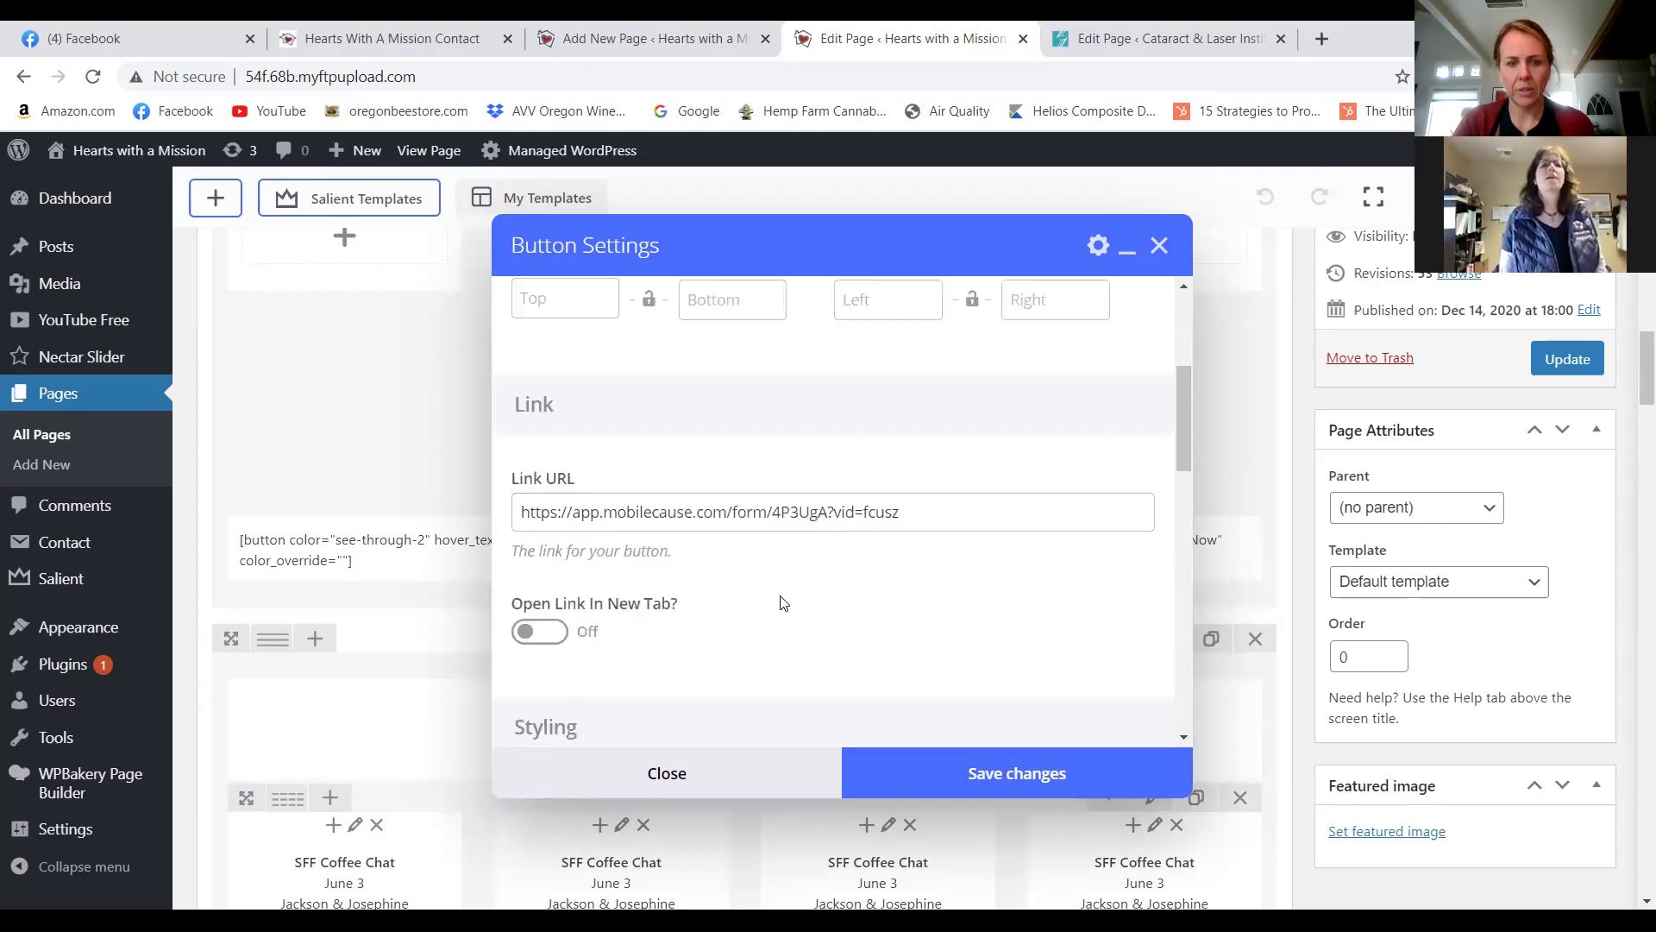
{"action": "left_click_drag", "start_coordinate": [525, 514], "coordinate": [897, 513]}
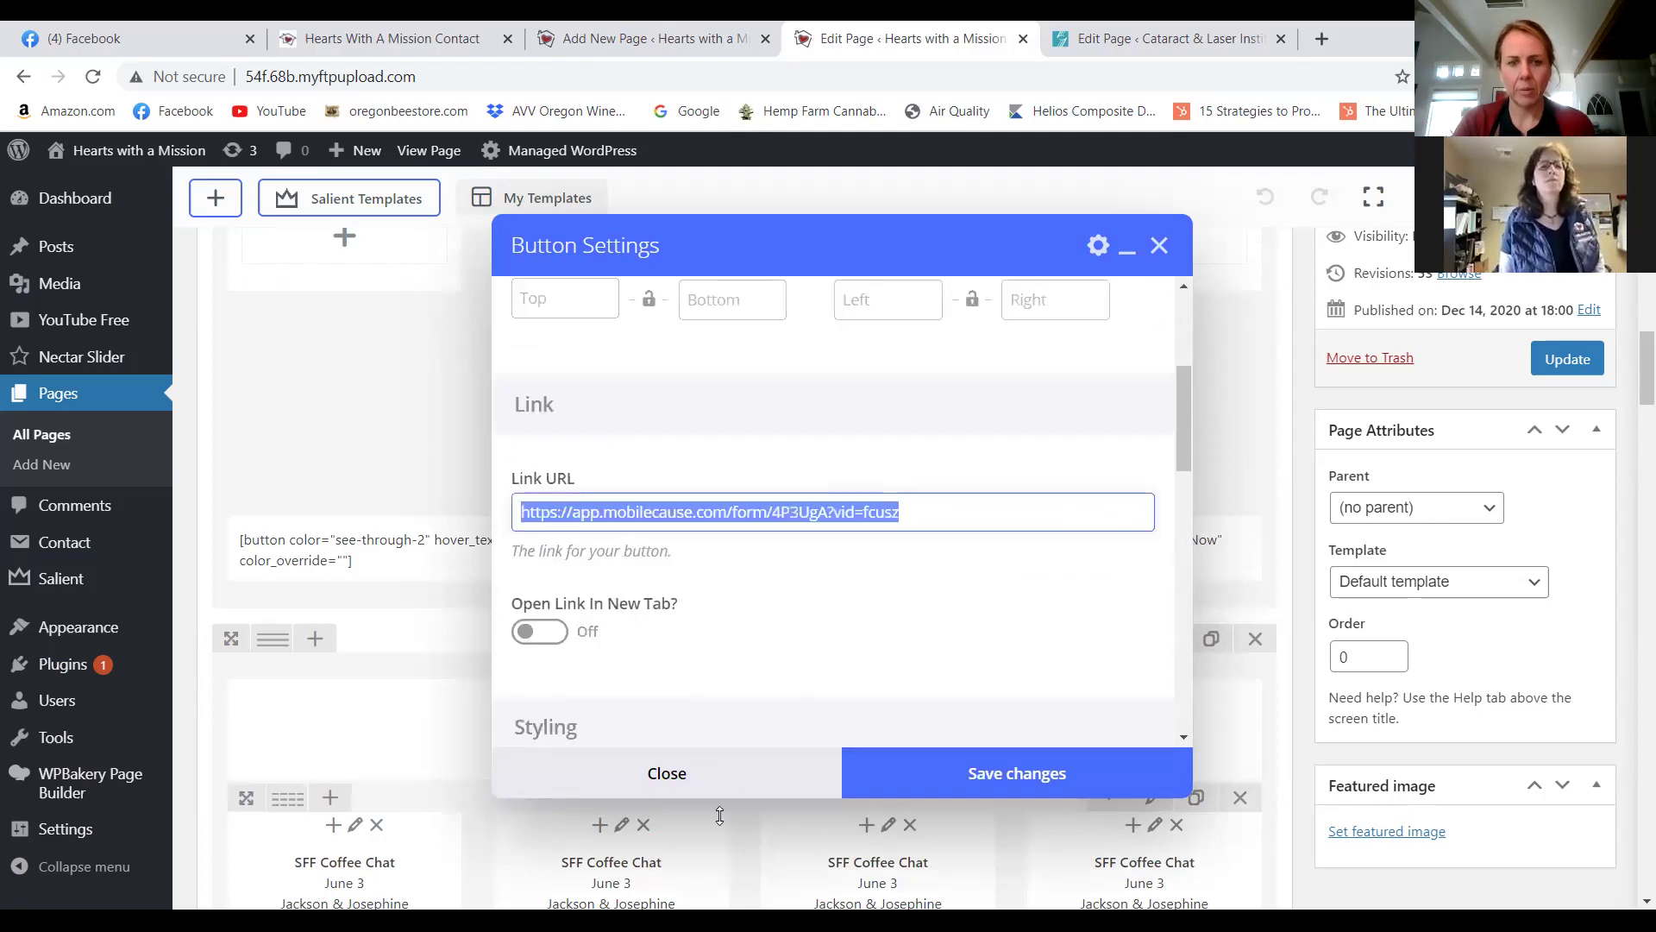
Close the donation button's settings without changes and open the second SFF Coffee Chat text block under Upcoming Events for editing.
{"action": "left_click", "coordinate": [953, 573]}
{"action": "left_click", "coordinate": [691, 773]}
{"action": "scroll", "coordinate": [702, 707], "scroll_direction": "down", "scroll_amount": 4}
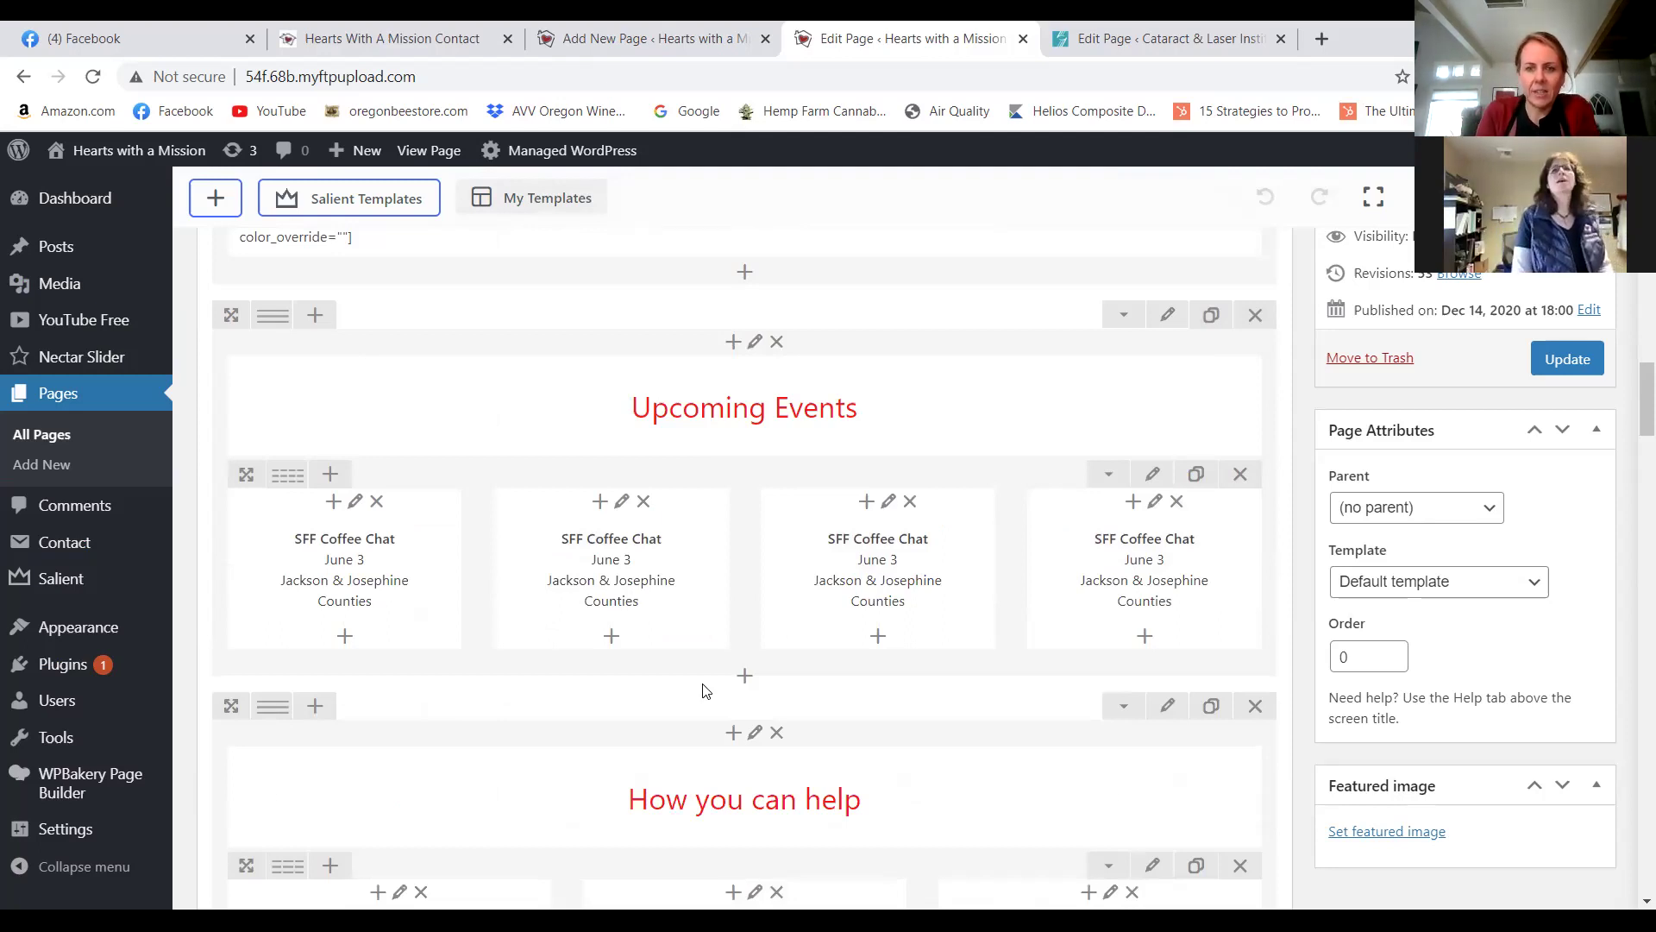
{"action": "mouse_move", "coordinate": [580, 573]}
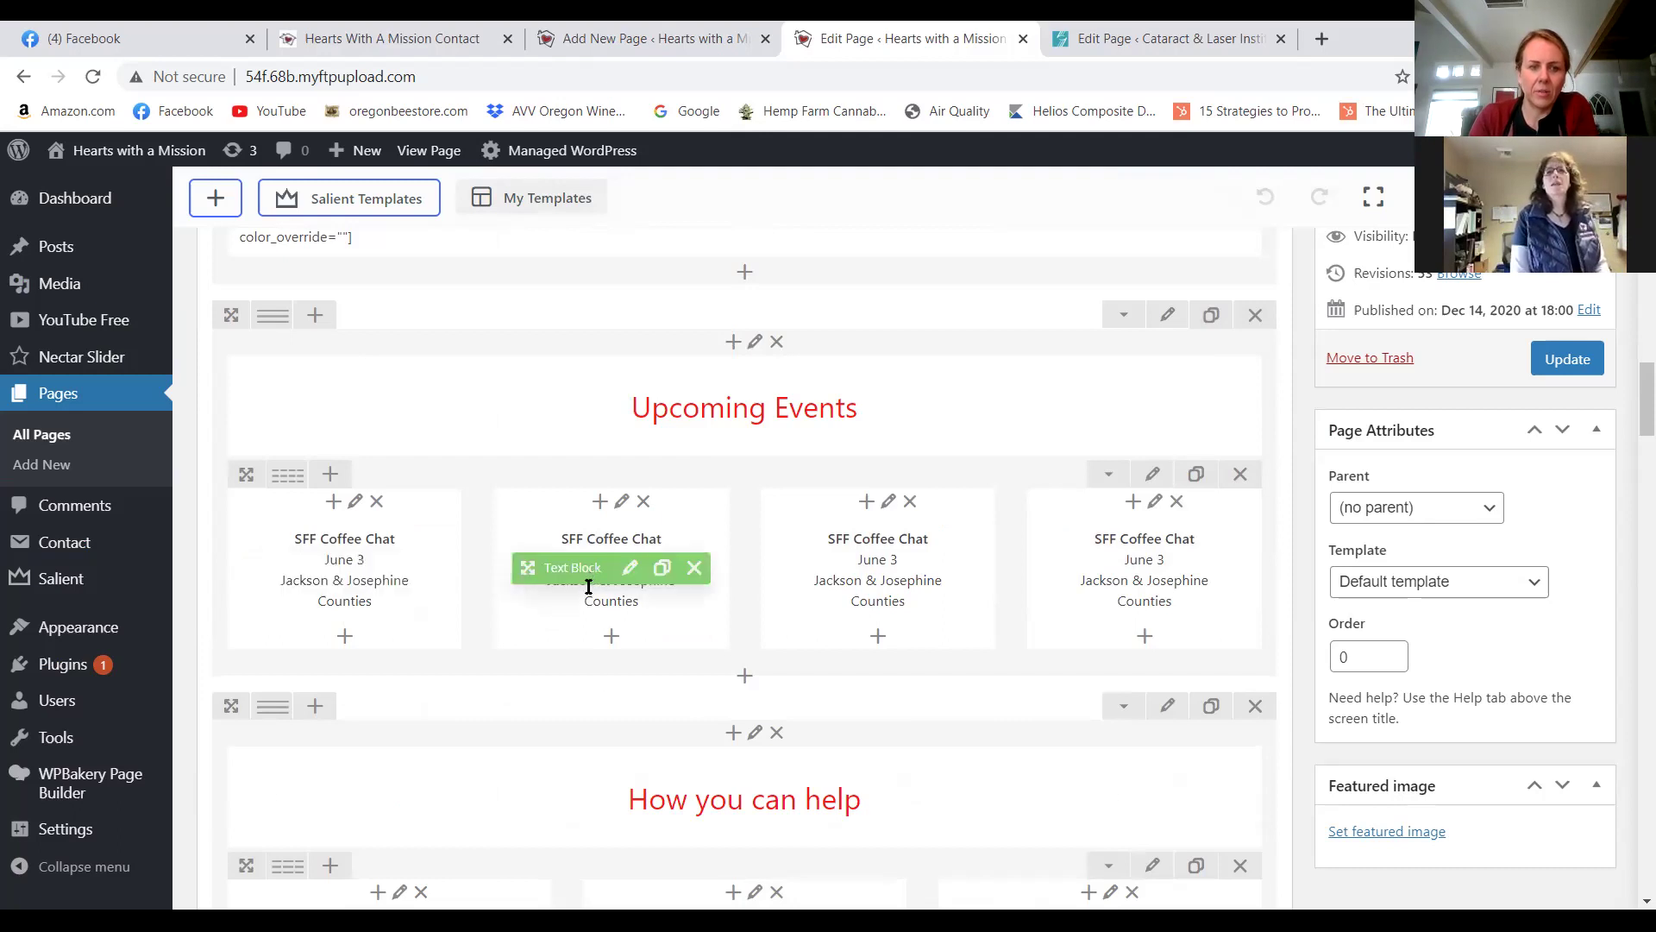
{"action": "left_click", "coordinate": [633, 570]}
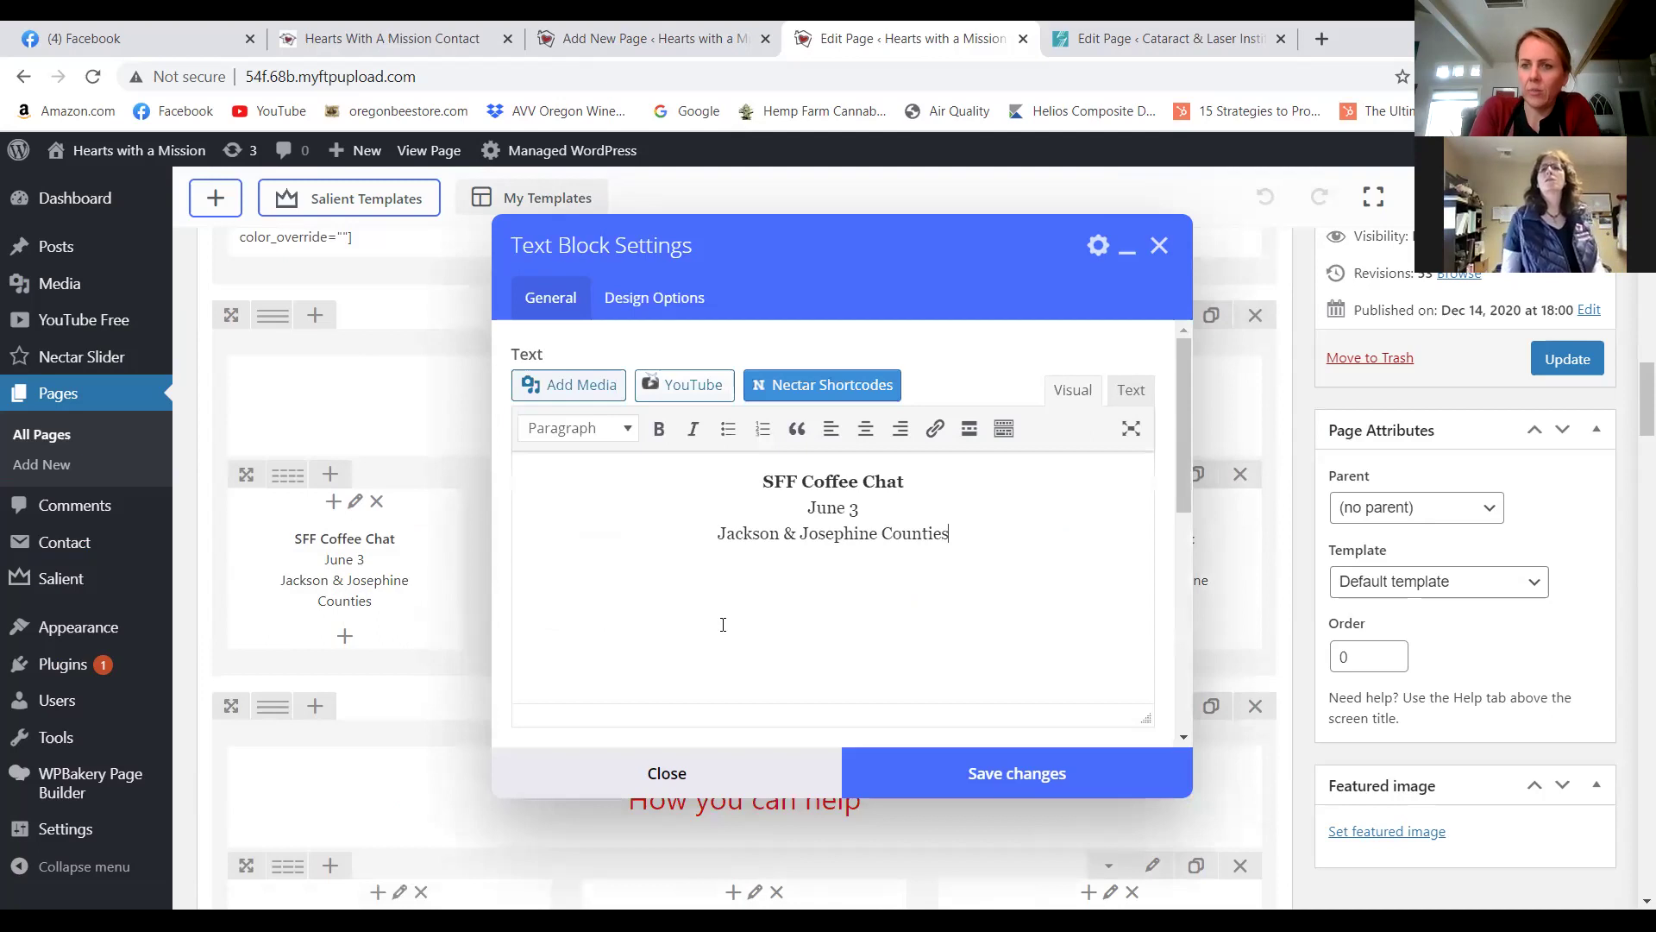
{"action": "left_click", "coordinate": [723, 623]}
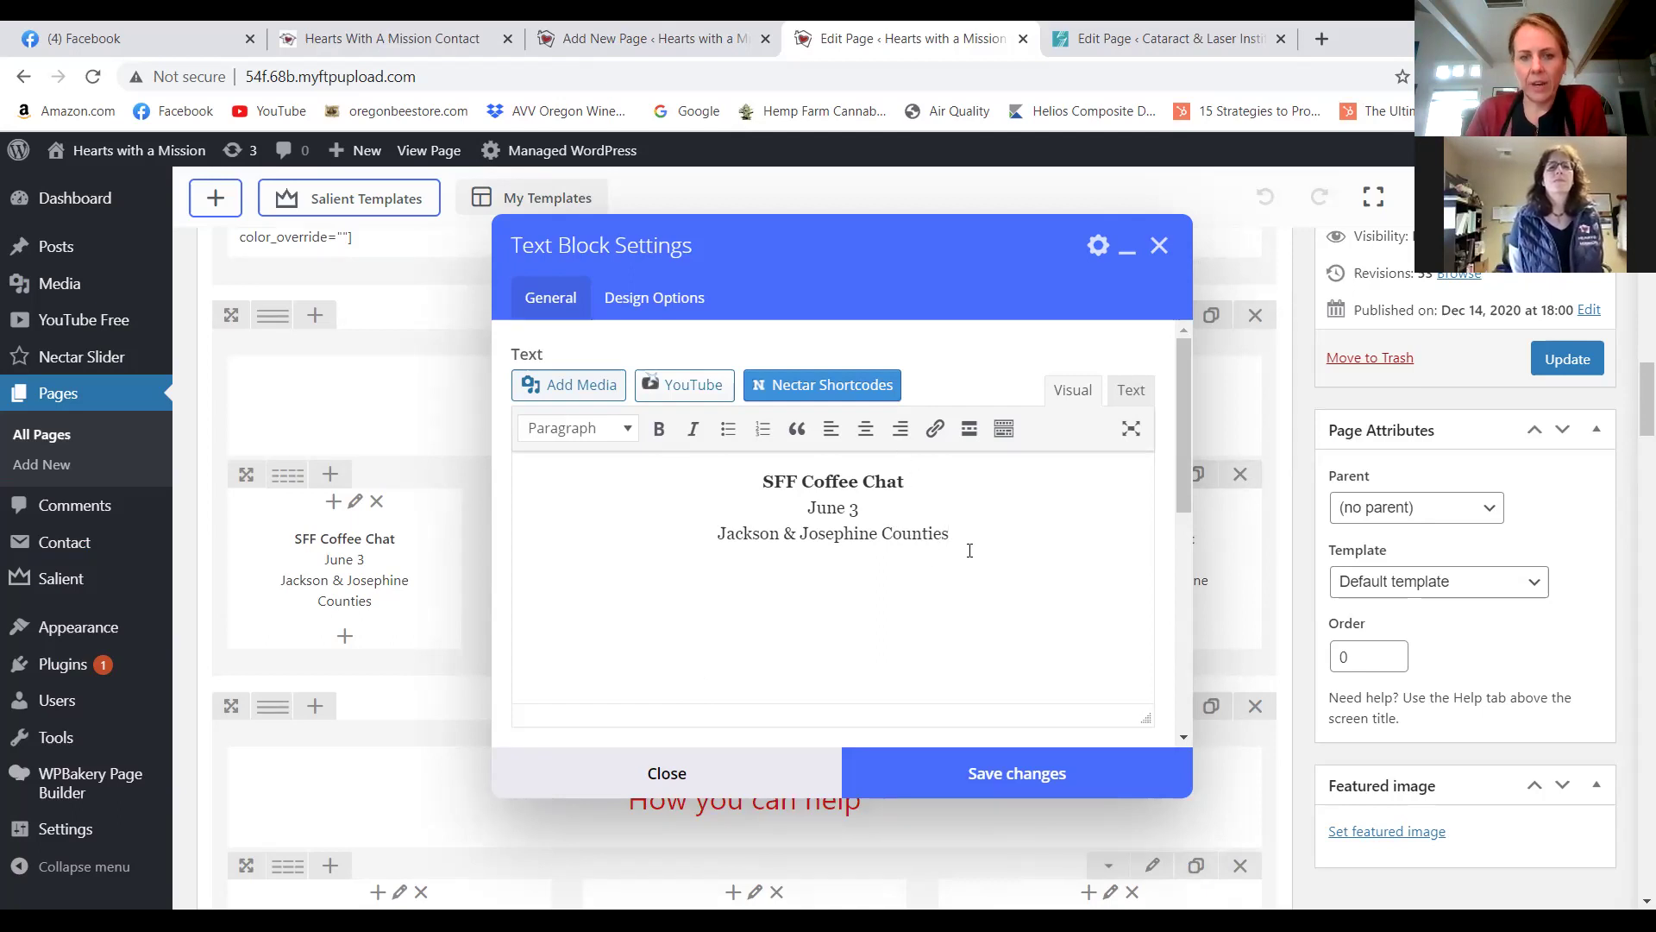
Add a new line reading "View Flyer" below "Jackson & Josephine Counties" in the text block and select it.
{"action": "key", "text": "Return"}
{"action": "type", "text": "View"}
{"action": "key", "text": "BackSpace"}
{"action": "key", "text": "BackSpace"}
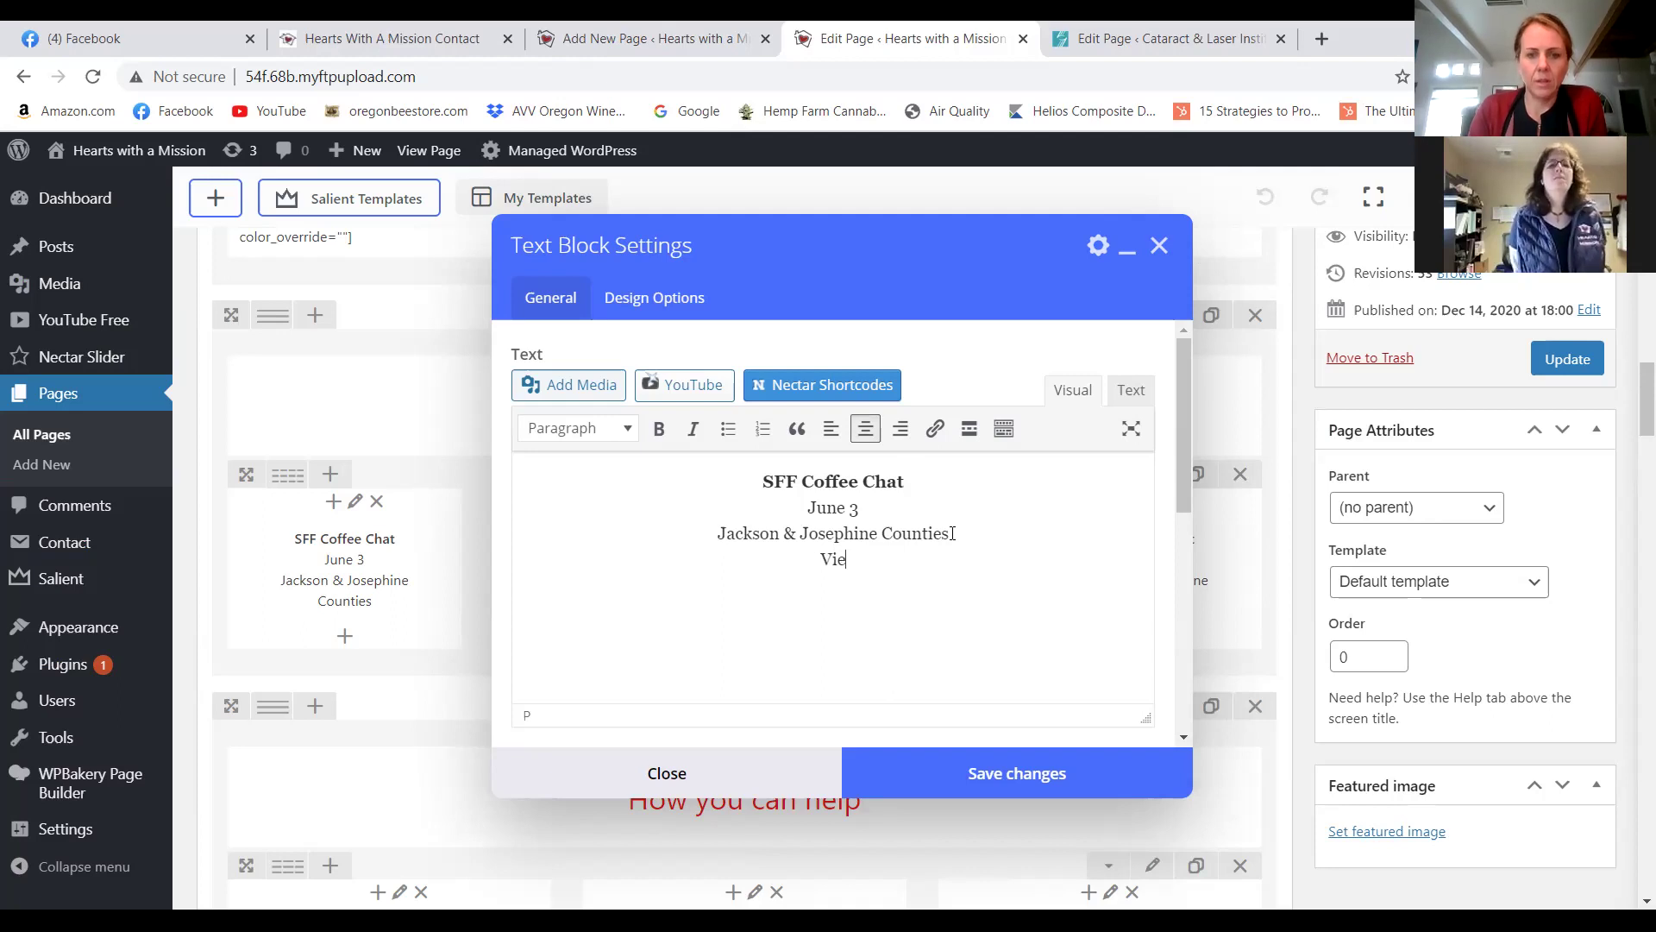
{"action": "type", "text": "w Flyer"}
{"action": "left_click_drag", "start_coordinate": [882, 564], "coordinate": [791, 561]}
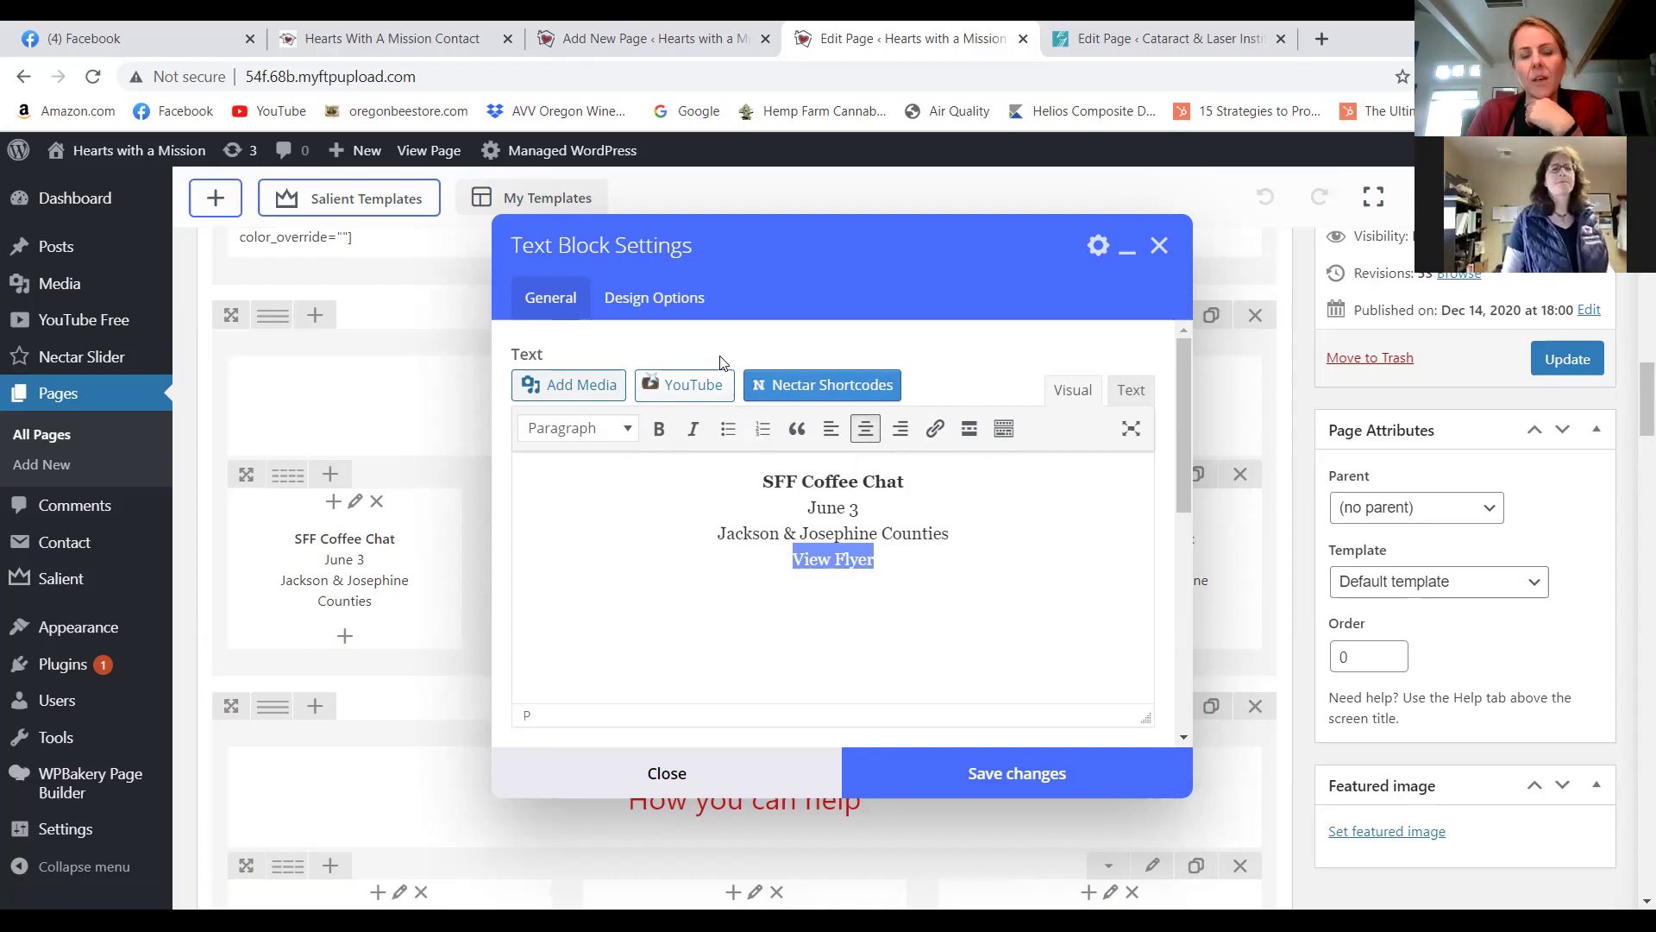
Start adding media to the text block, view the computer's files available for upload, and cancel the file selection.
{"action": "left_click", "coordinate": [580, 390]}
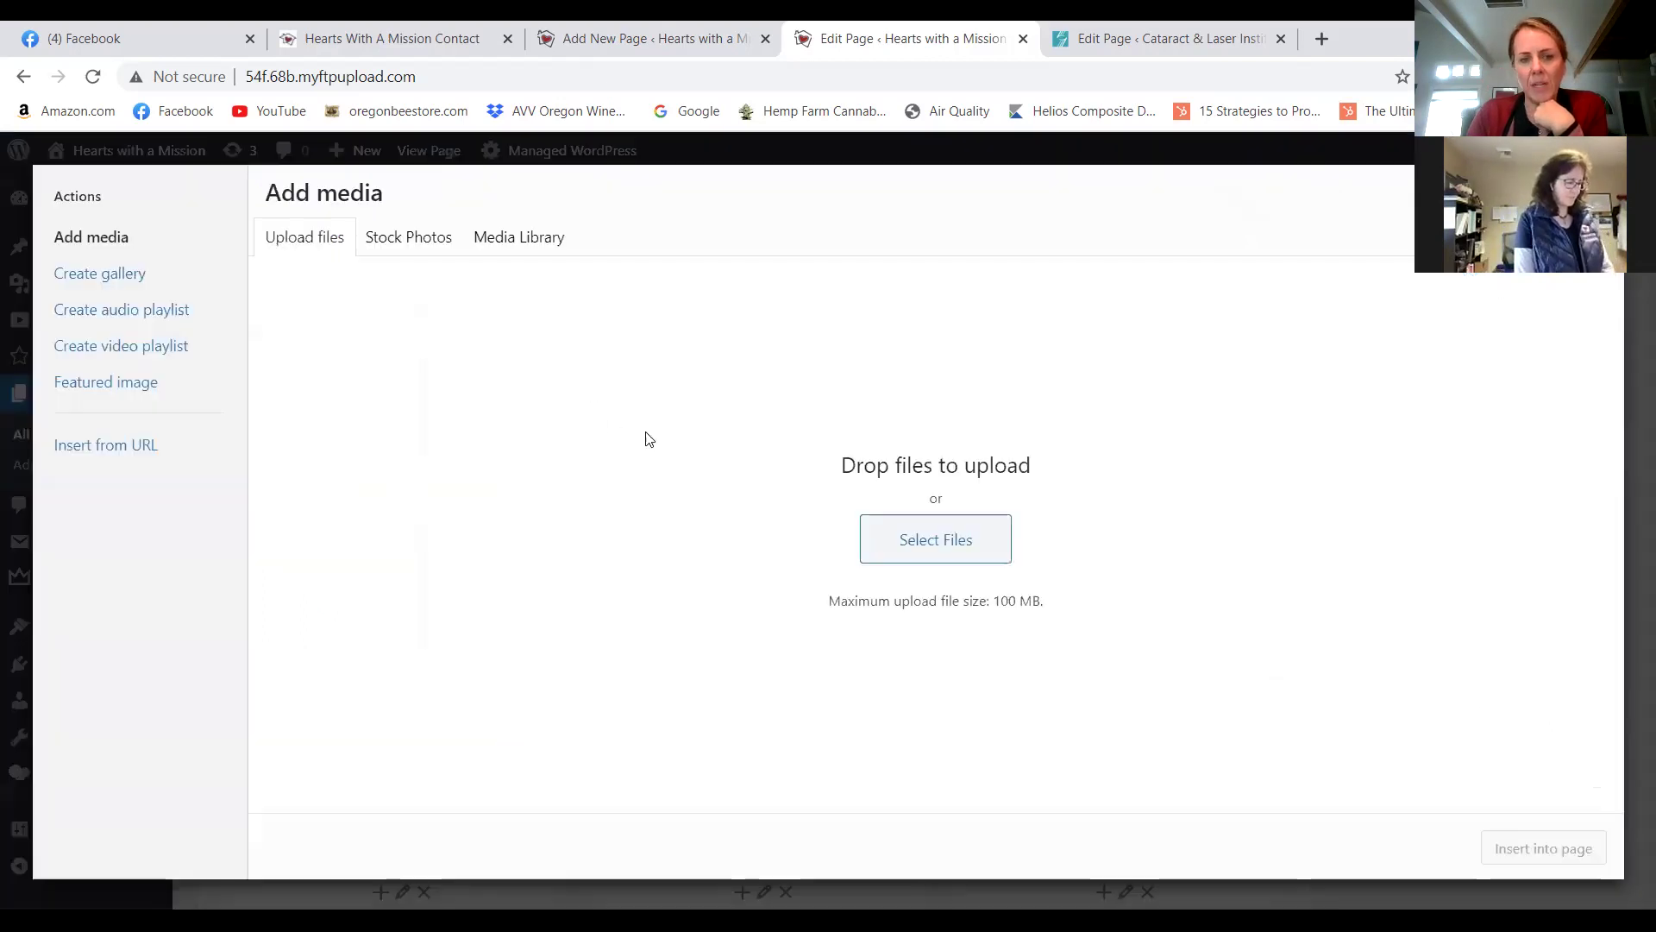
{"action": "left_click", "coordinate": [974, 542]}
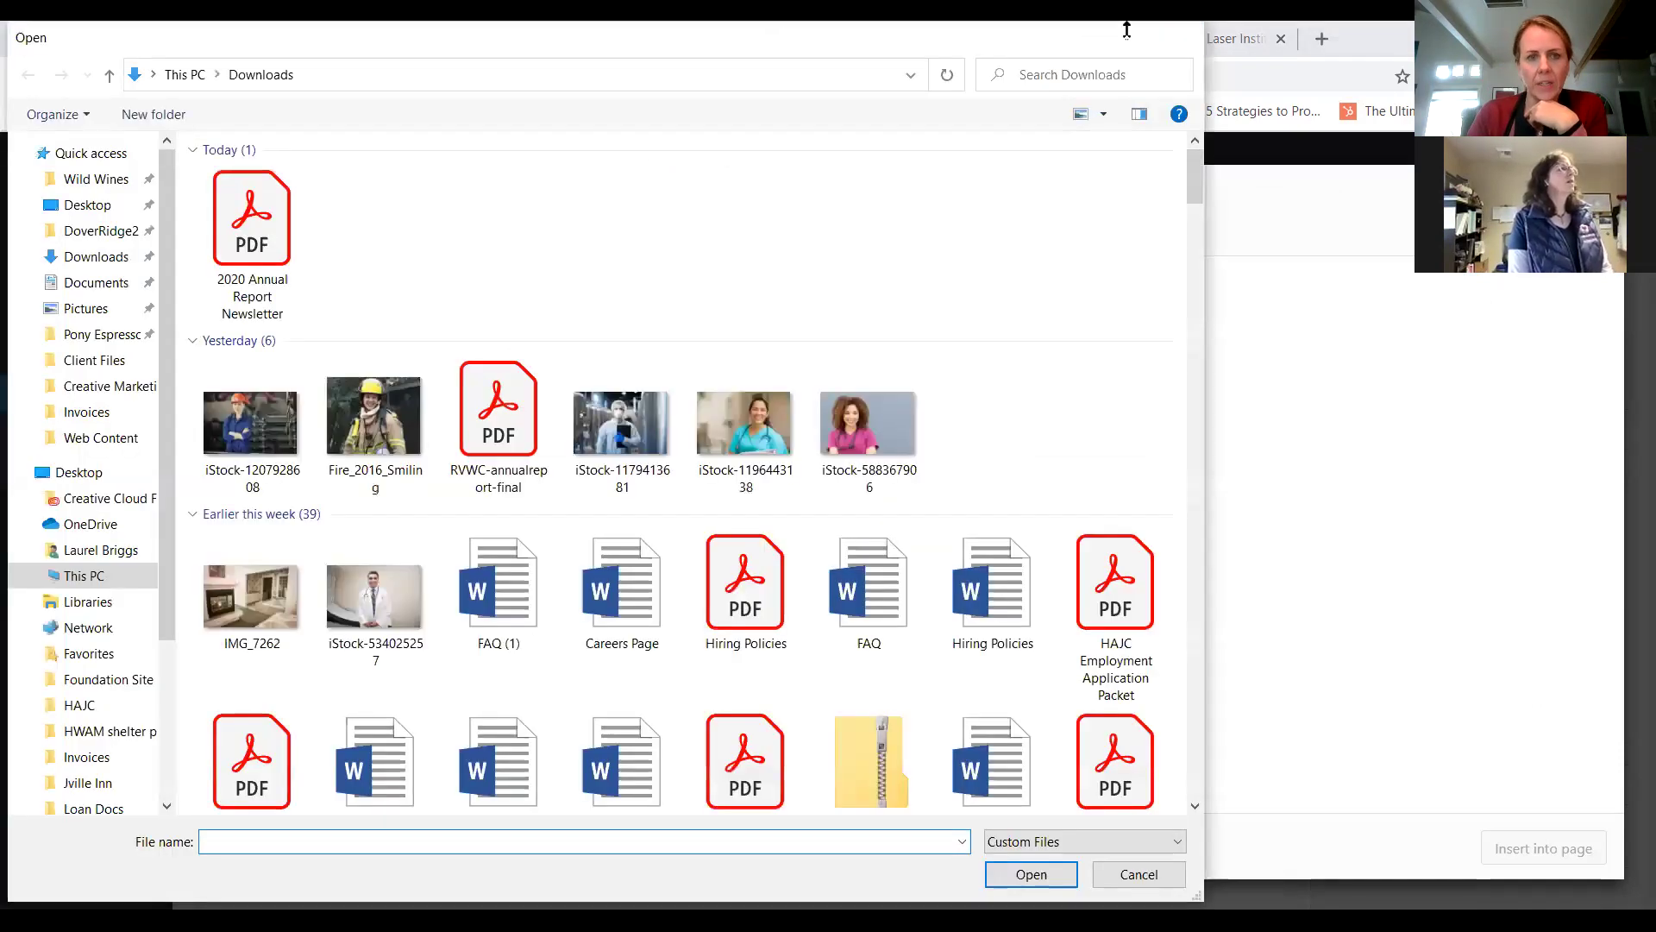
{"action": "key", "text": "Escape"}
Copy the file URL of 2020-Annual-Report-Newsletter.pdf from the Media Library and leave without inserting the file.
{"action": "left_click", "coordinate": [518, 237]}
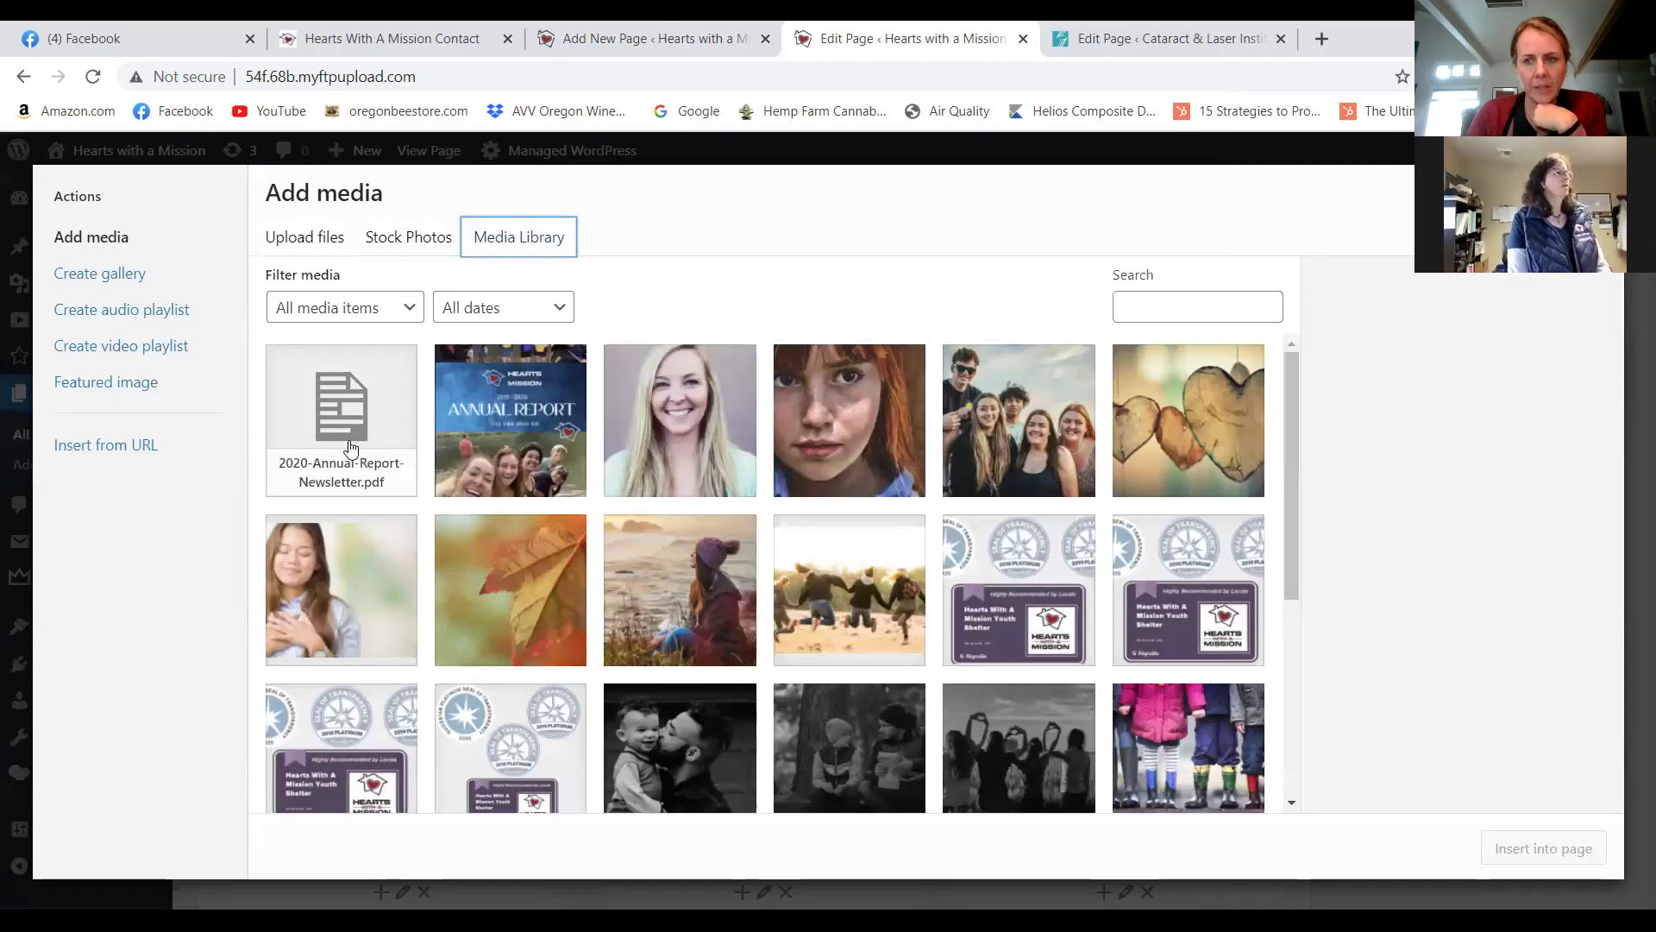
{"action": "left_click", "coordinate": [395, 428]}
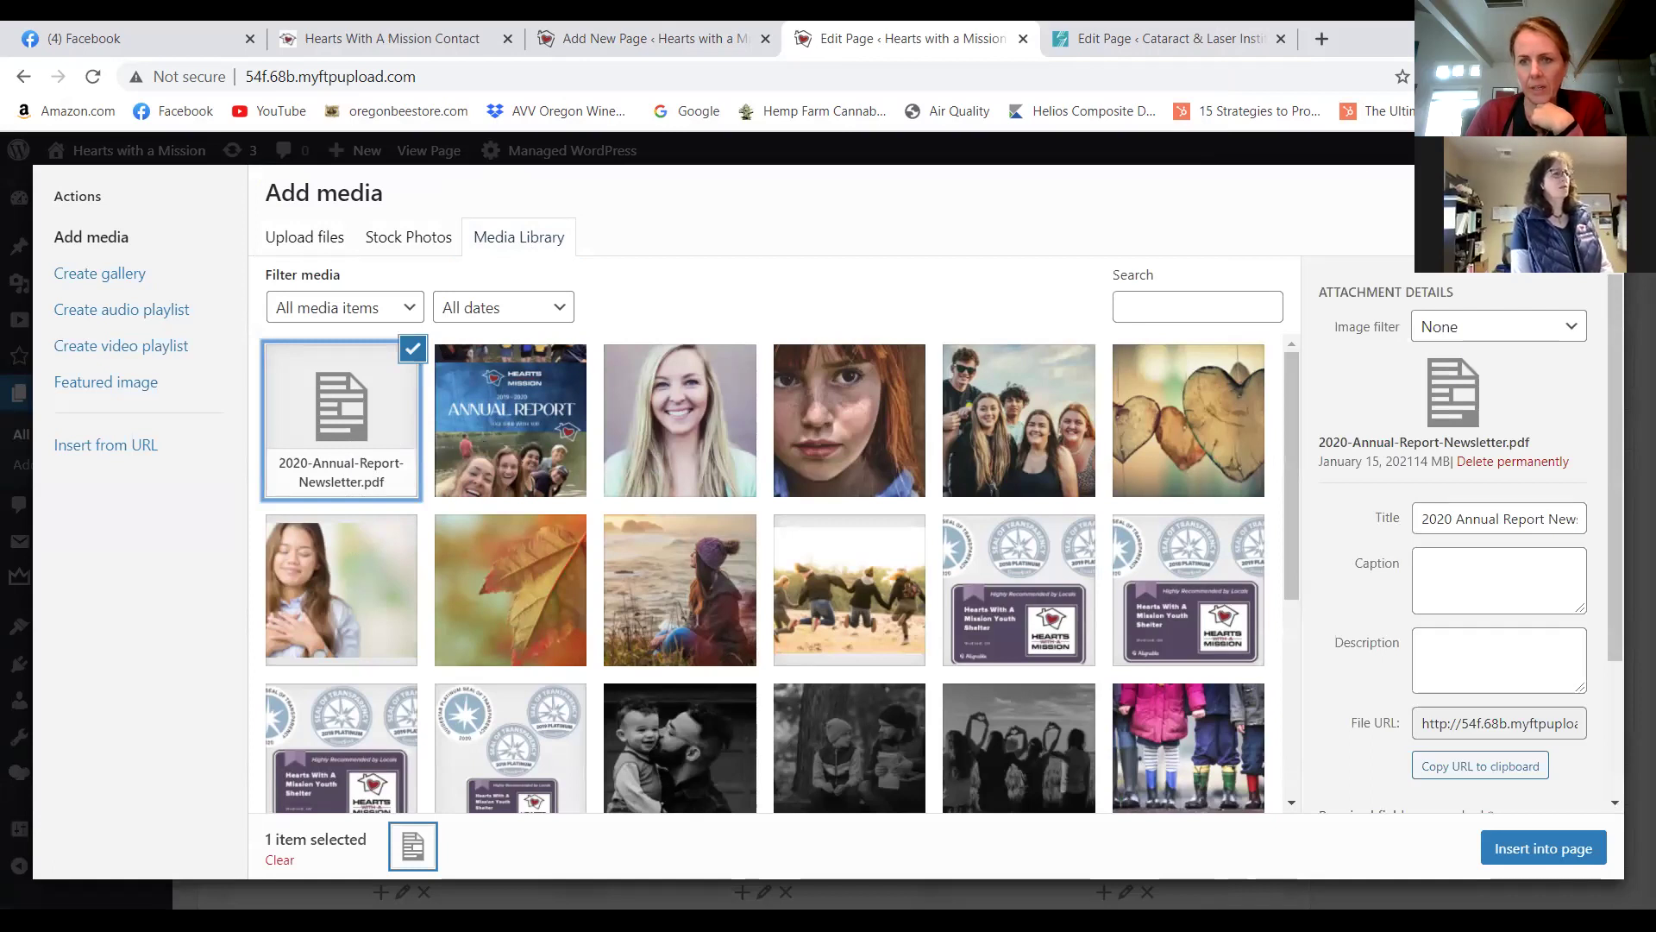
{"action": "scroll", "coordinate": [1427, 602], "scroll_direction": "down", "scroll_amount": 3}
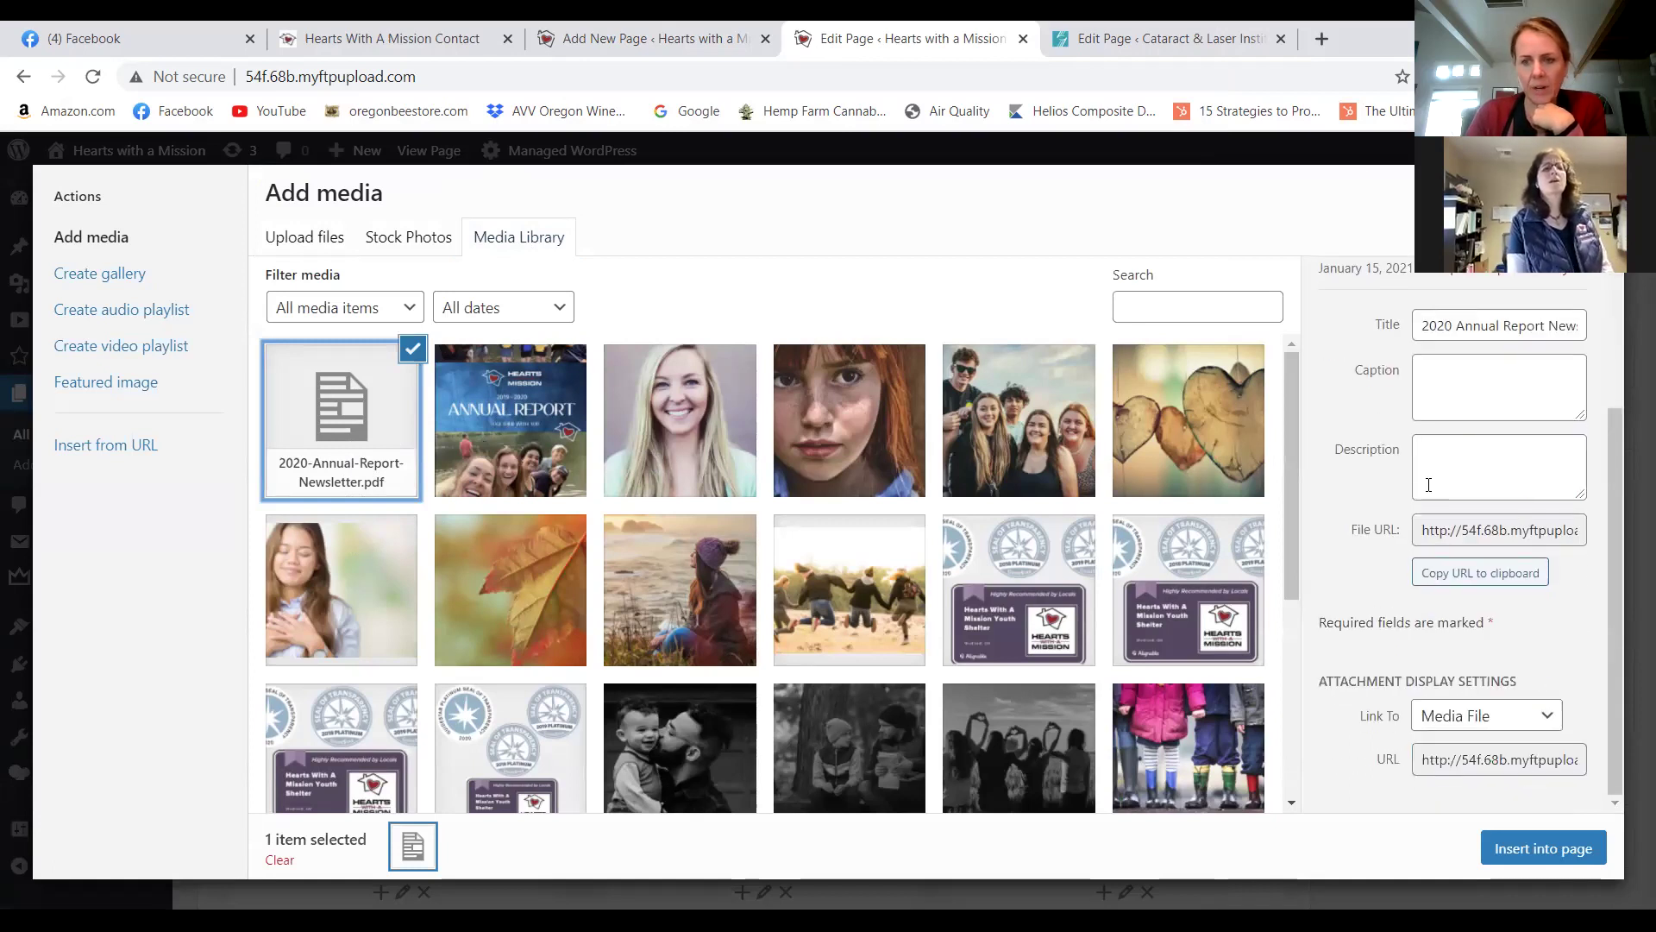
{"action": "left_click", "coordinate": [1443, 530]}
{"action": "triple_click", "coordinate": [1444, 529]}
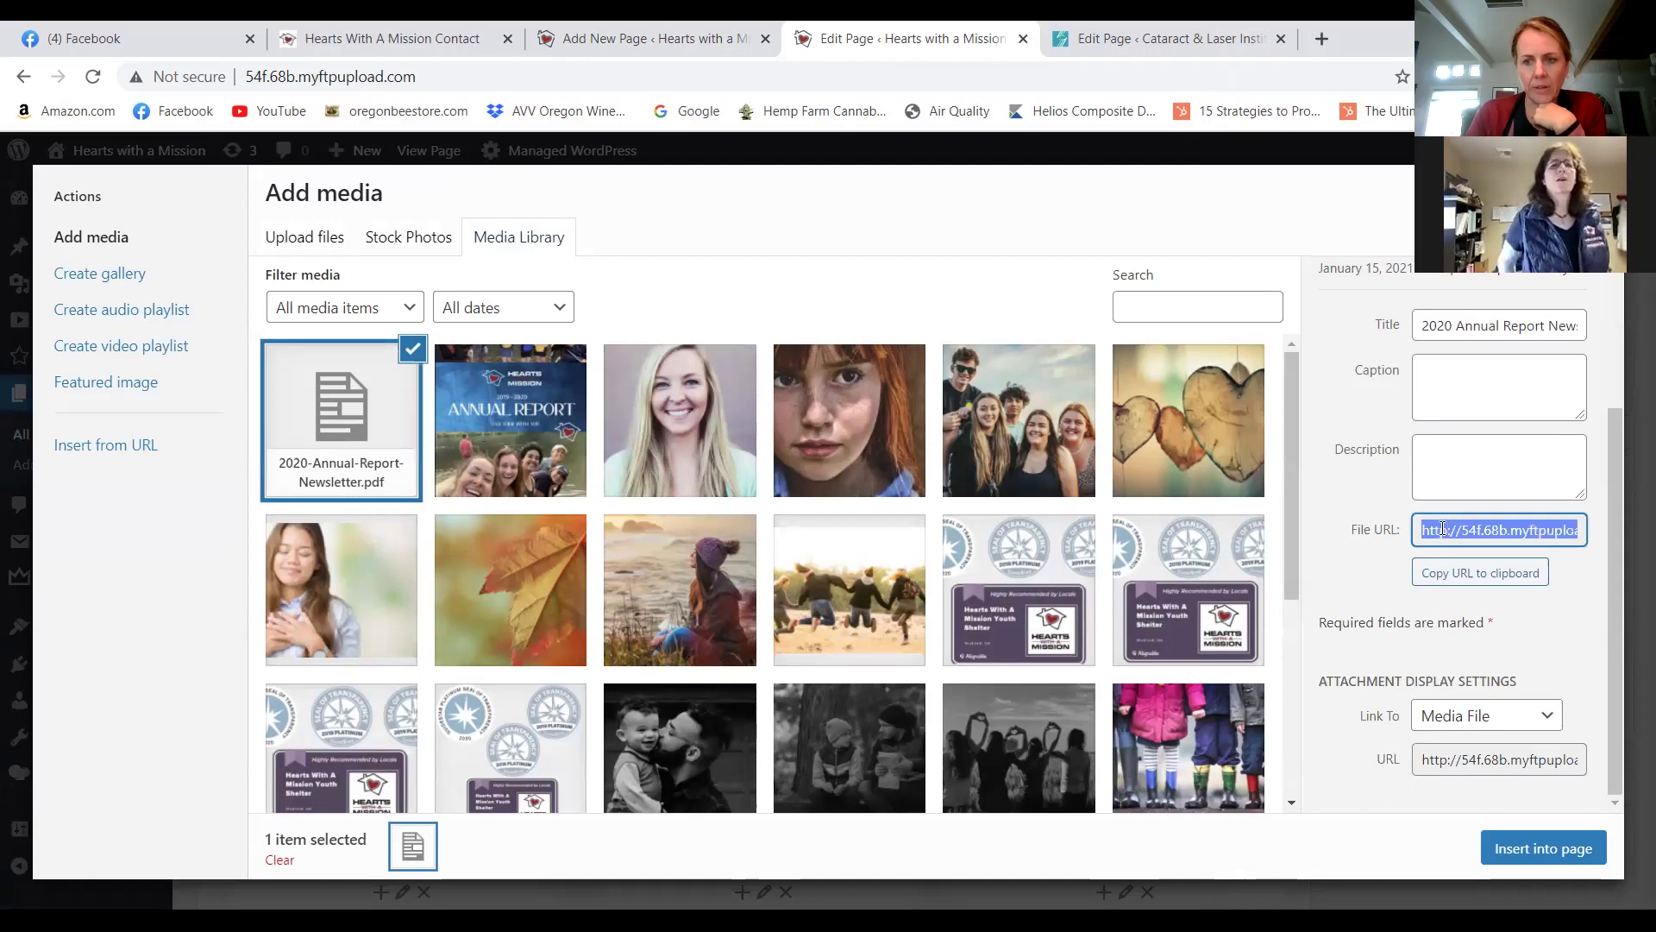
{"action": "left_click", "coordinate": [1448, 575]}
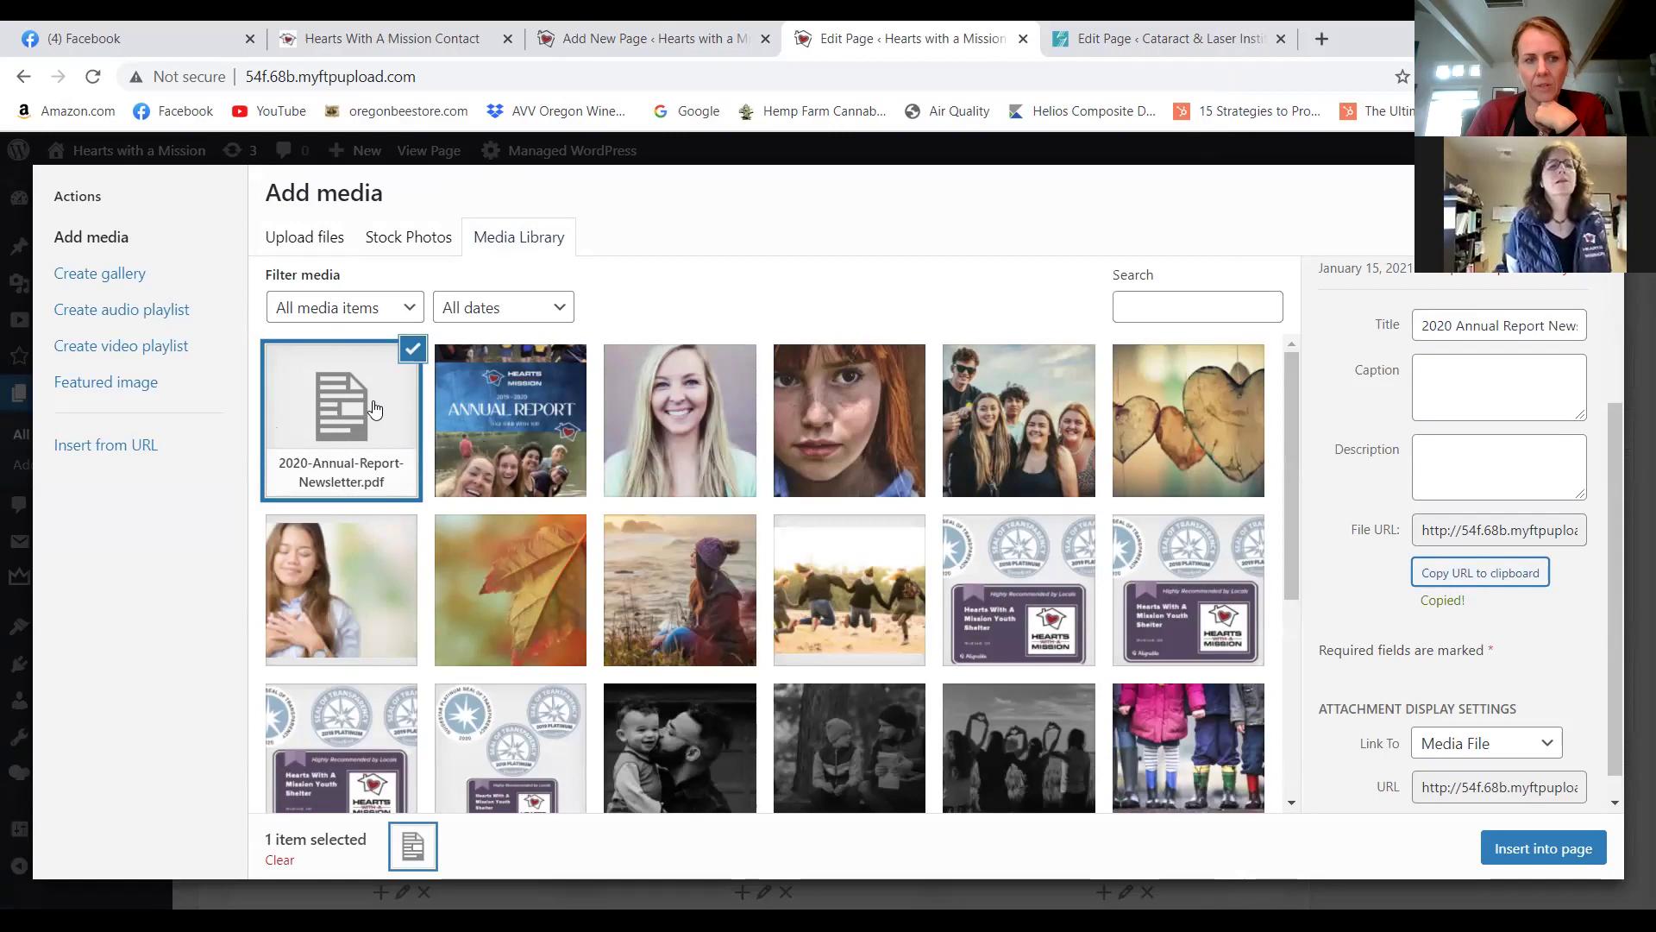
{"action": "left_click", "coordinate": [1480, 574]}
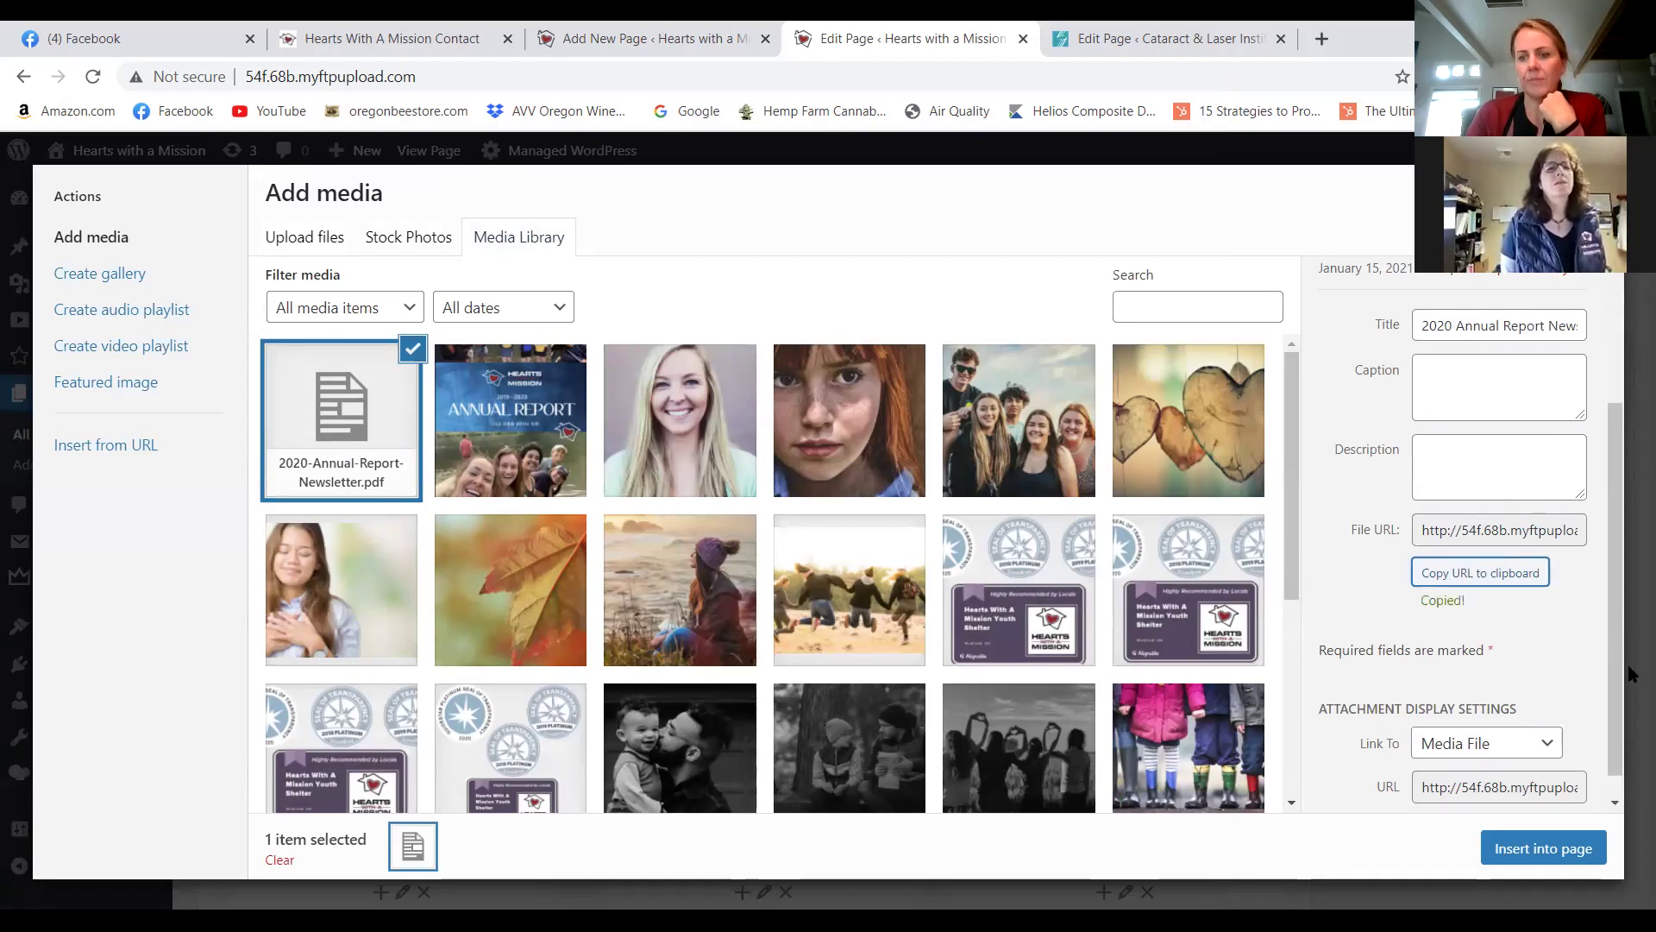
{"action": "key", "text": "Escape"}
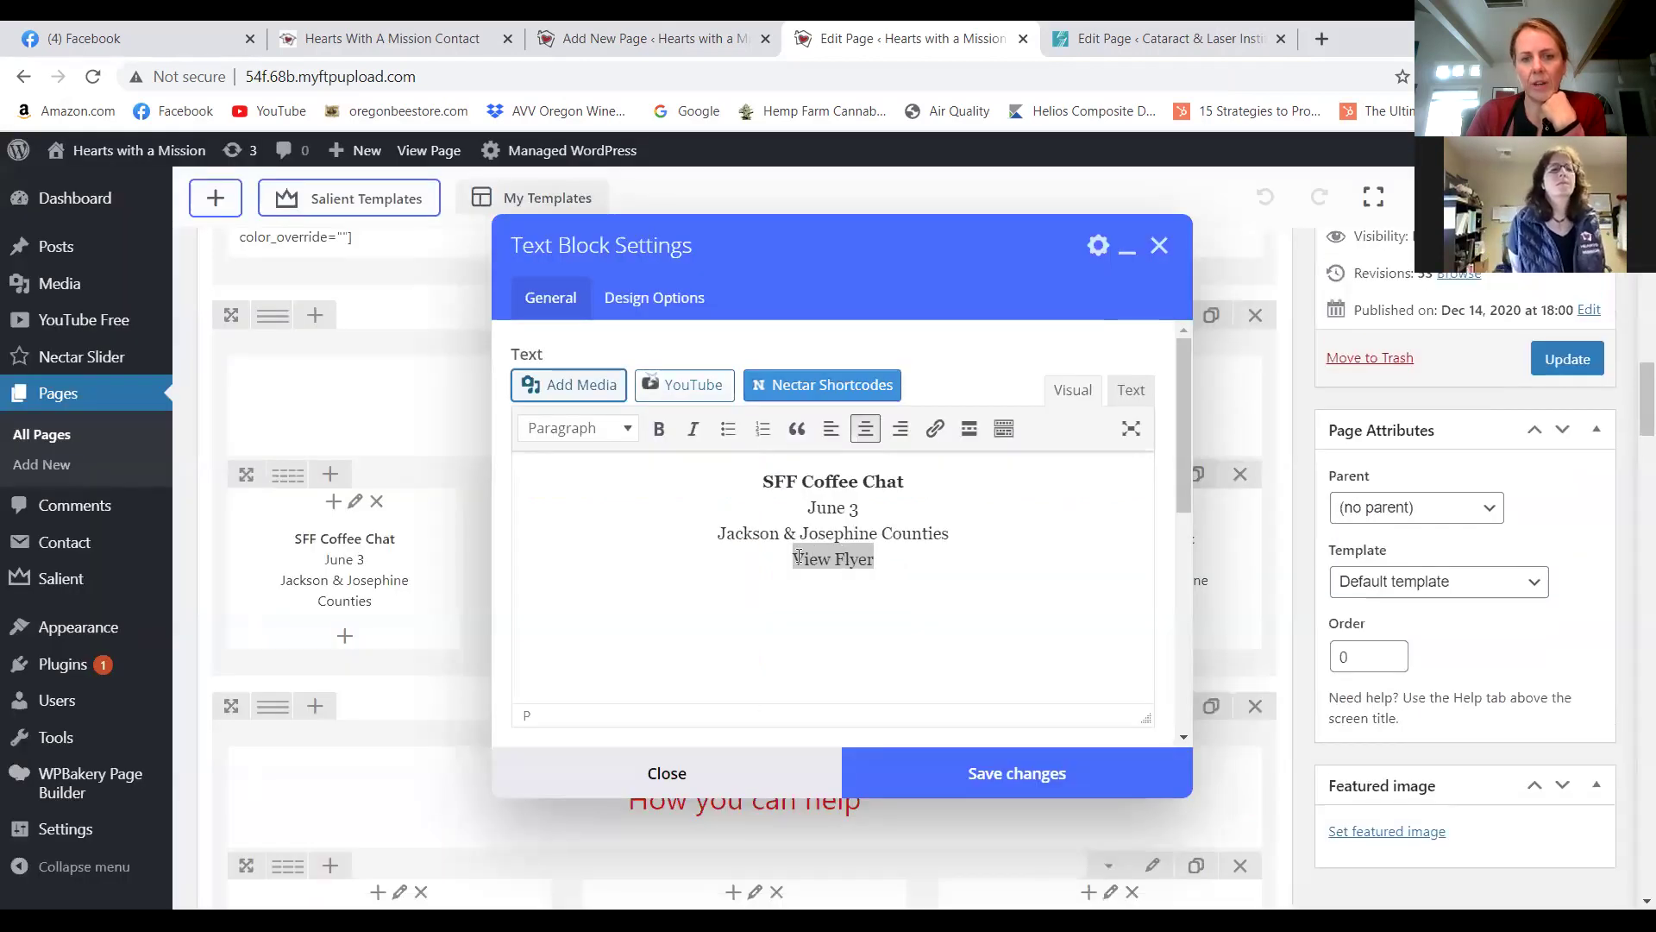
Link the "View Flyer" text to the copied URL of 2020-Annual-Report-Newsletter.pdf.
{"action": "left_click", "coordinate": [883, 560]}
{"action": "triple_click", "coordinate": [812, 566]}
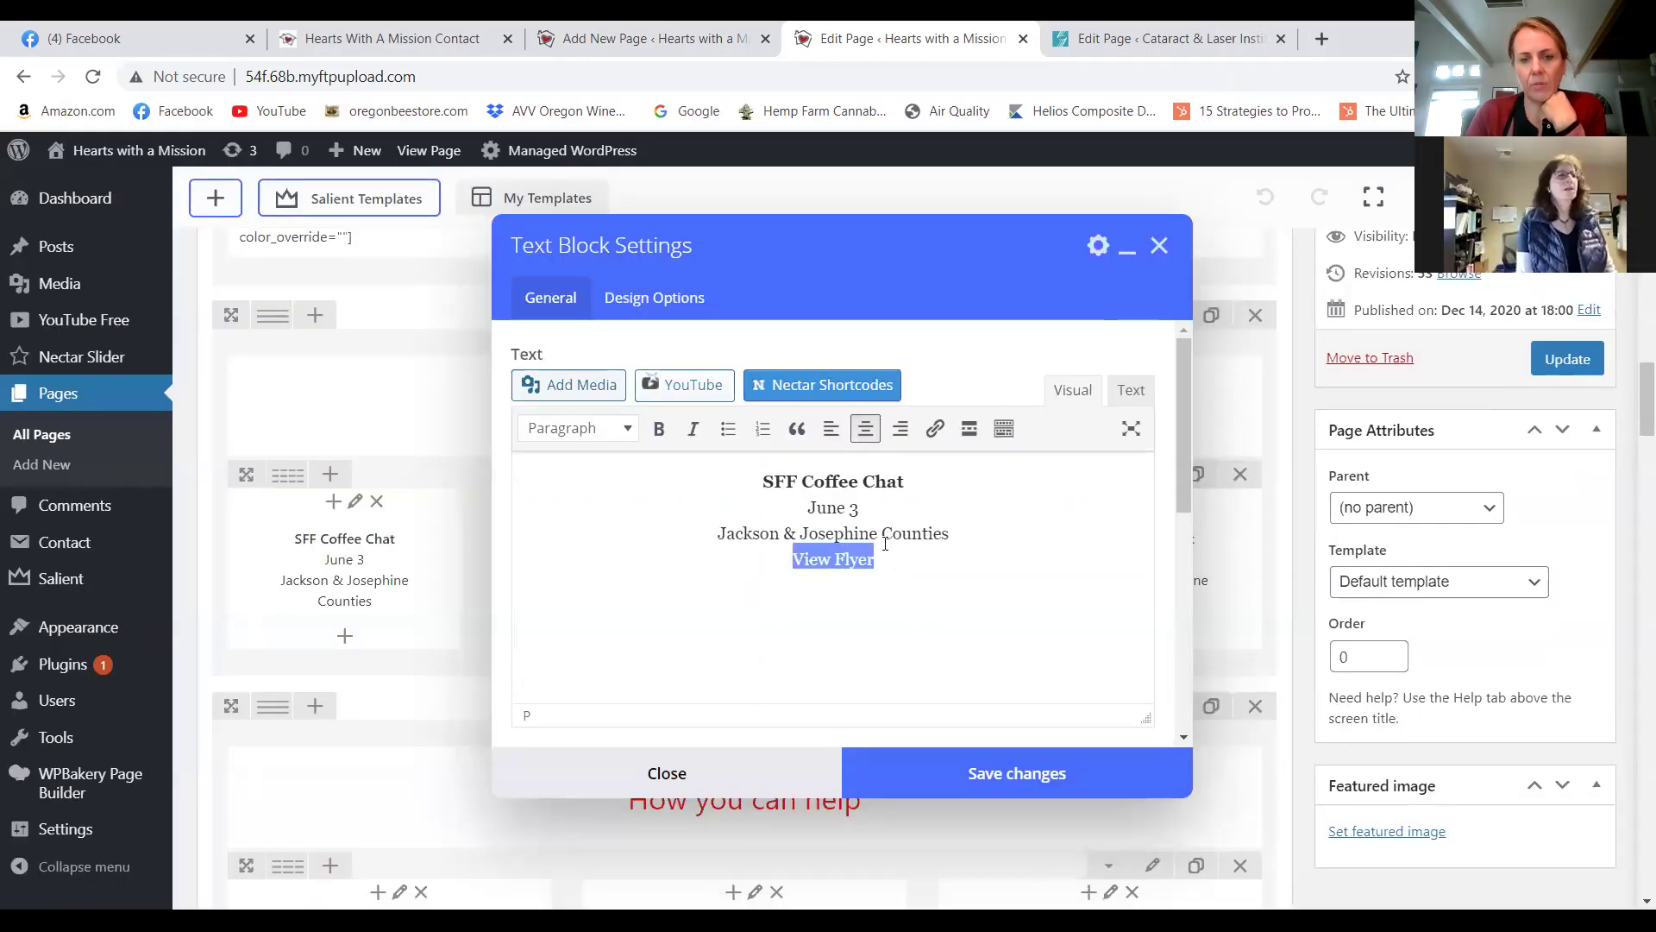
{"action": "left_click", "coordinate": [938, 431]}
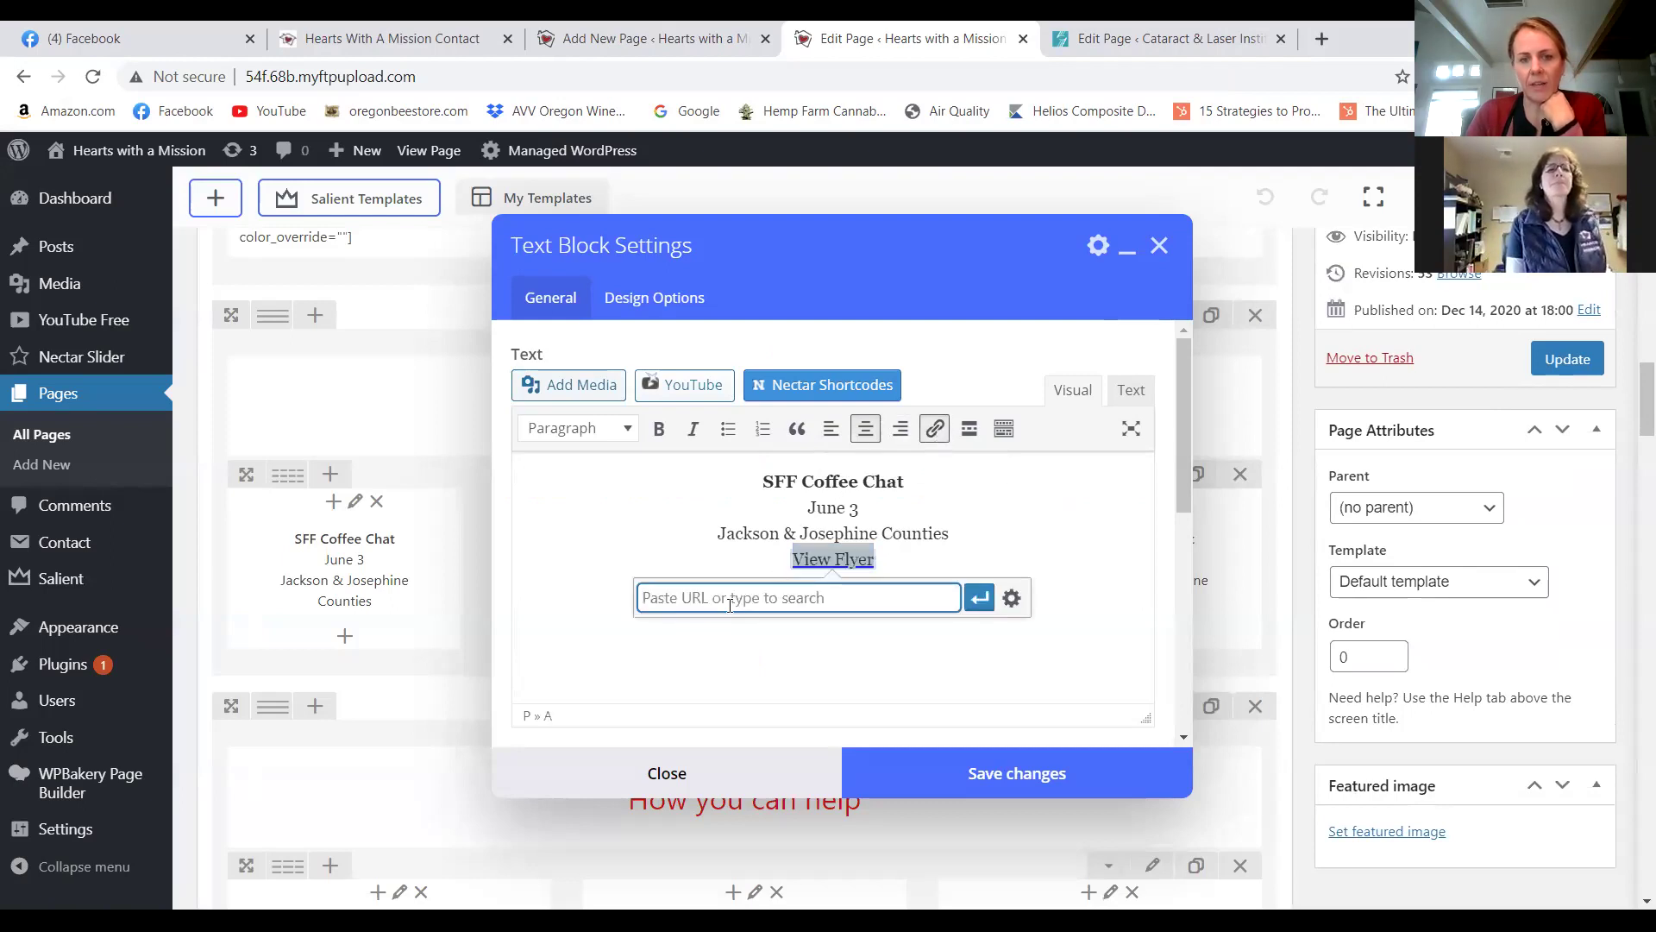
{"action": "right_click", "coordinate": [697, 597]}
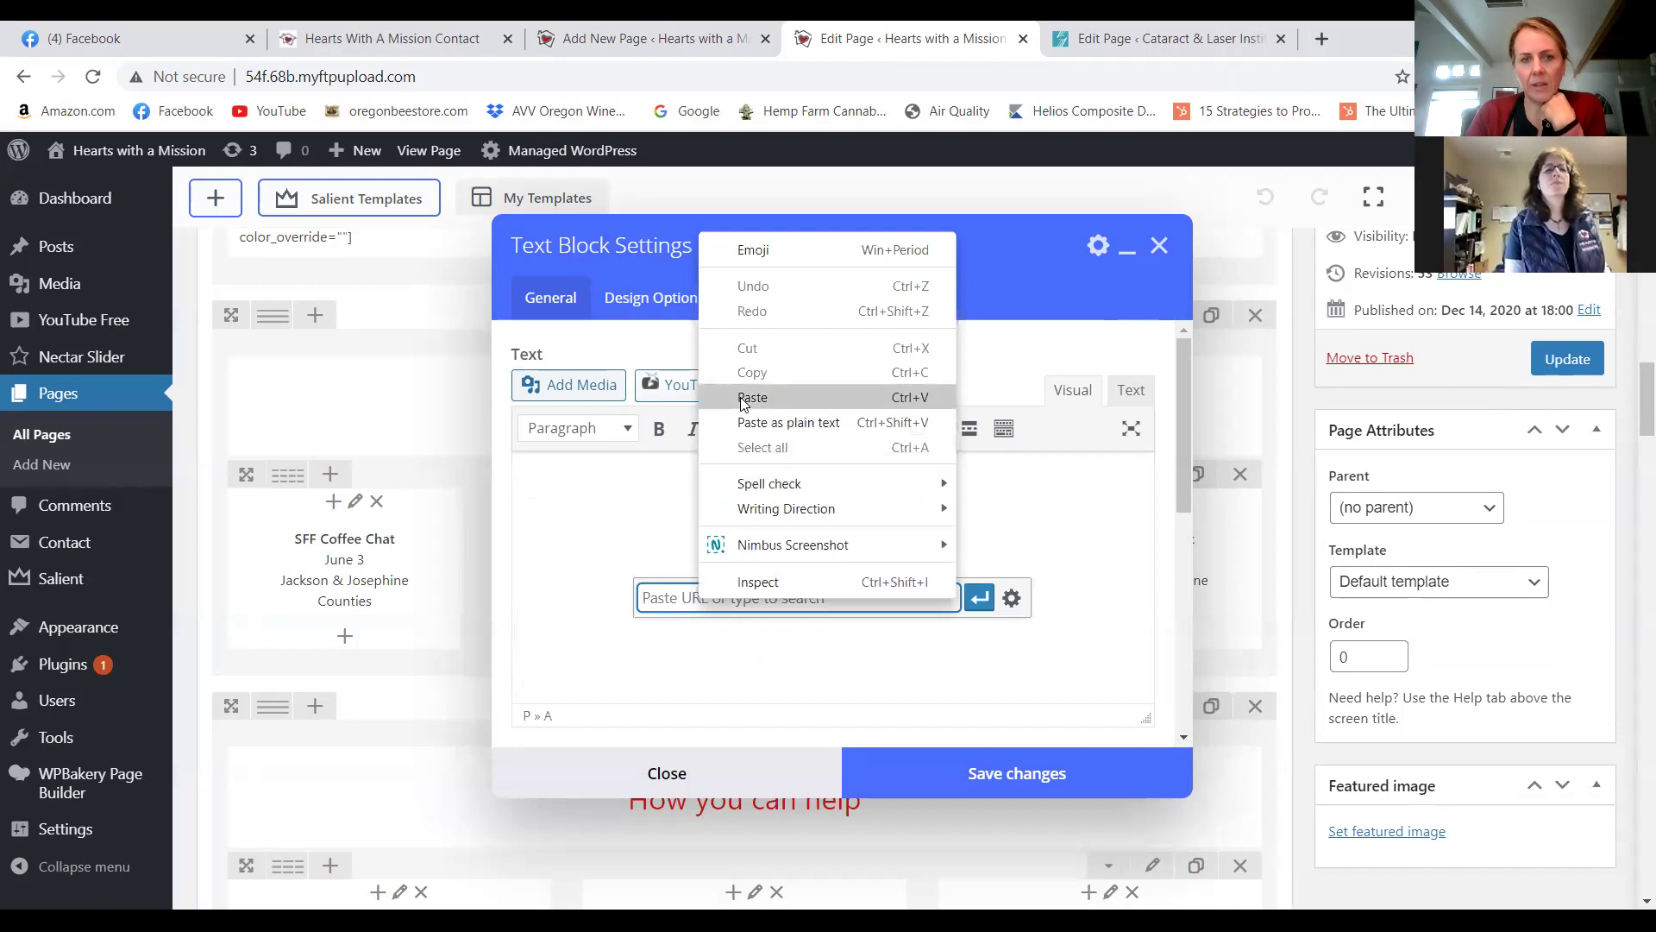
{"action": "left_click", "coordinate": [755, 397]}
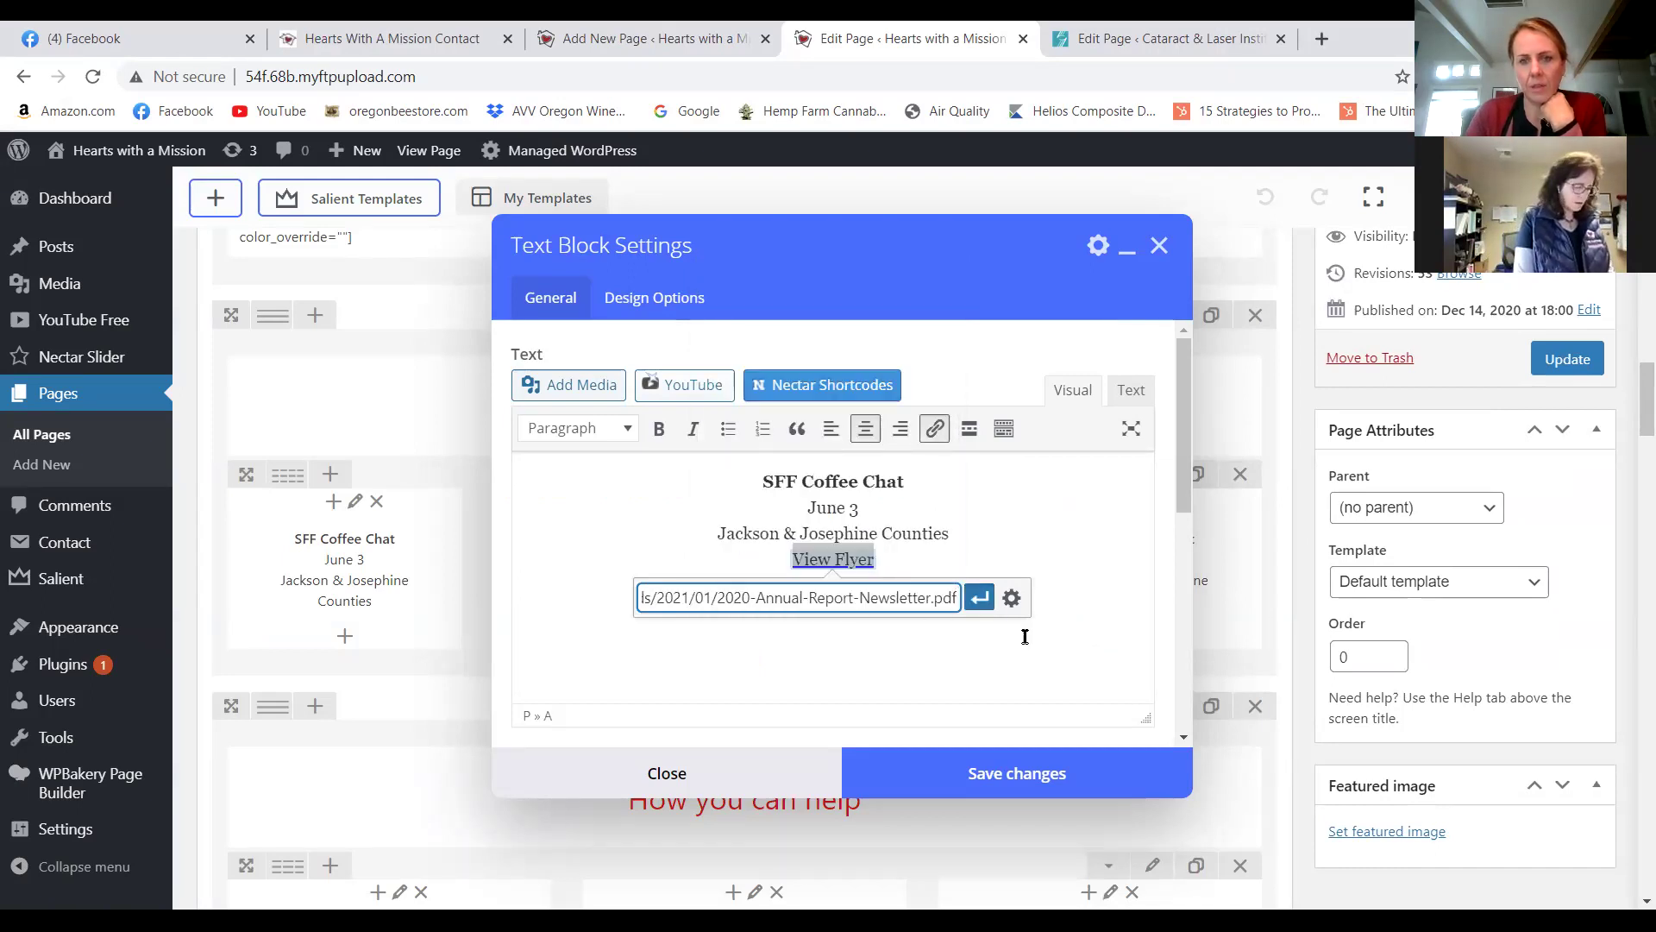
{"action": "left_click", "coordinate": [980, 596]}
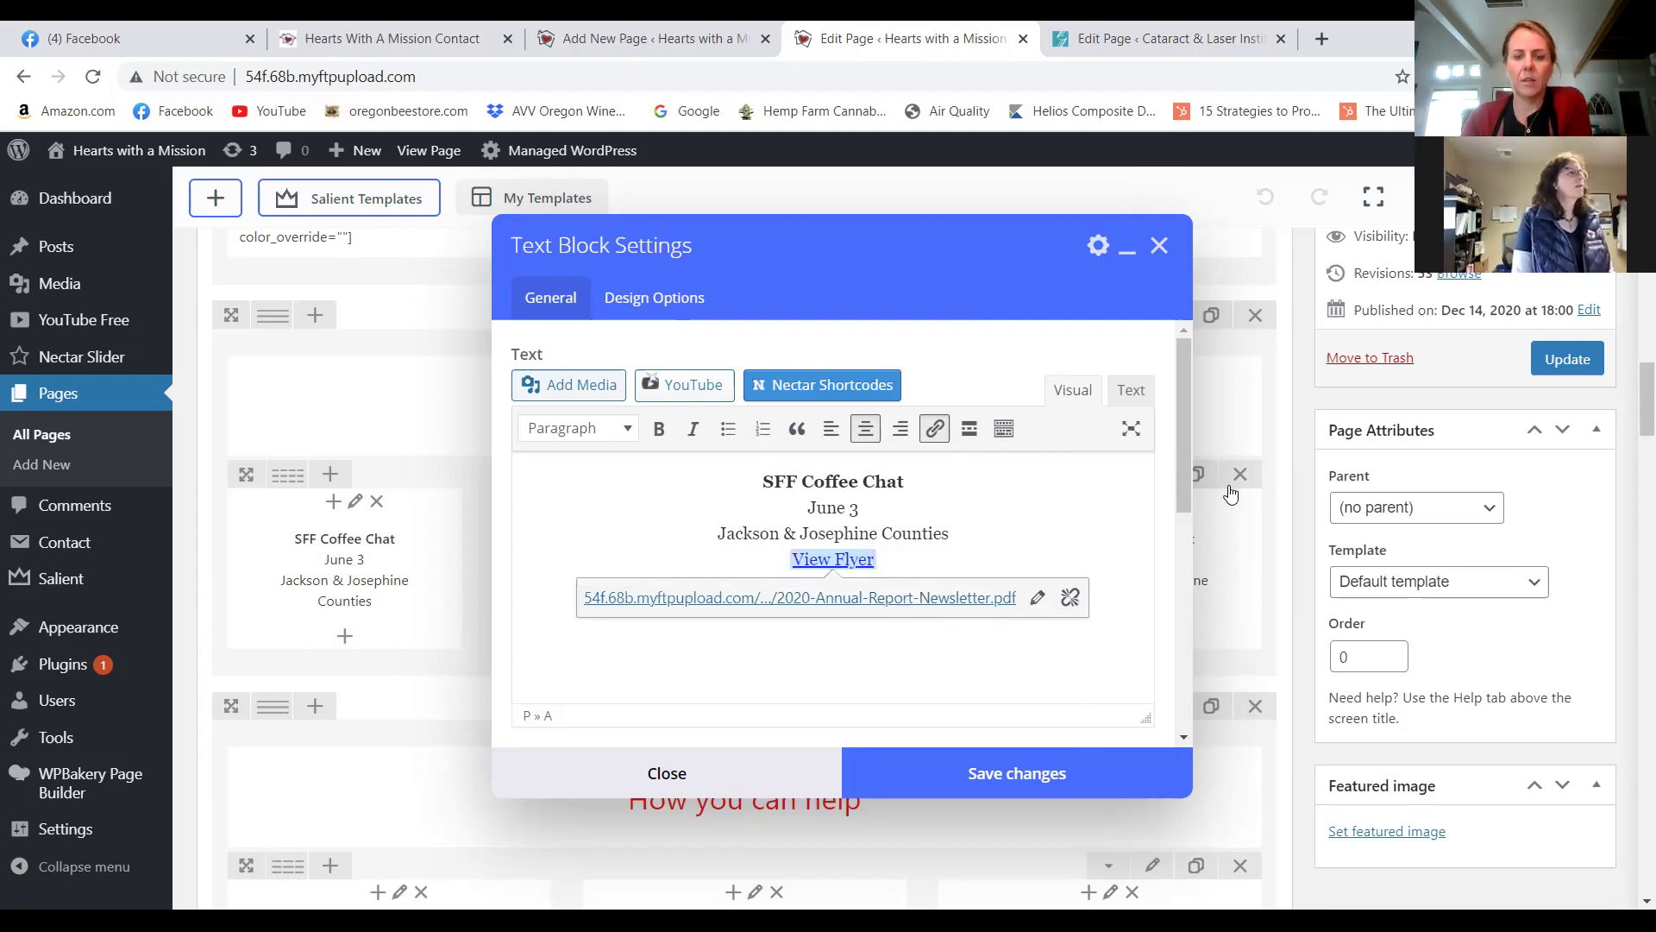
Delete the linked "View Flyer" text and close the text block's settings without saving.
{"action": "left_click_drag", "start_coordinate": [919, 562], "coordinate": [778, 564]}
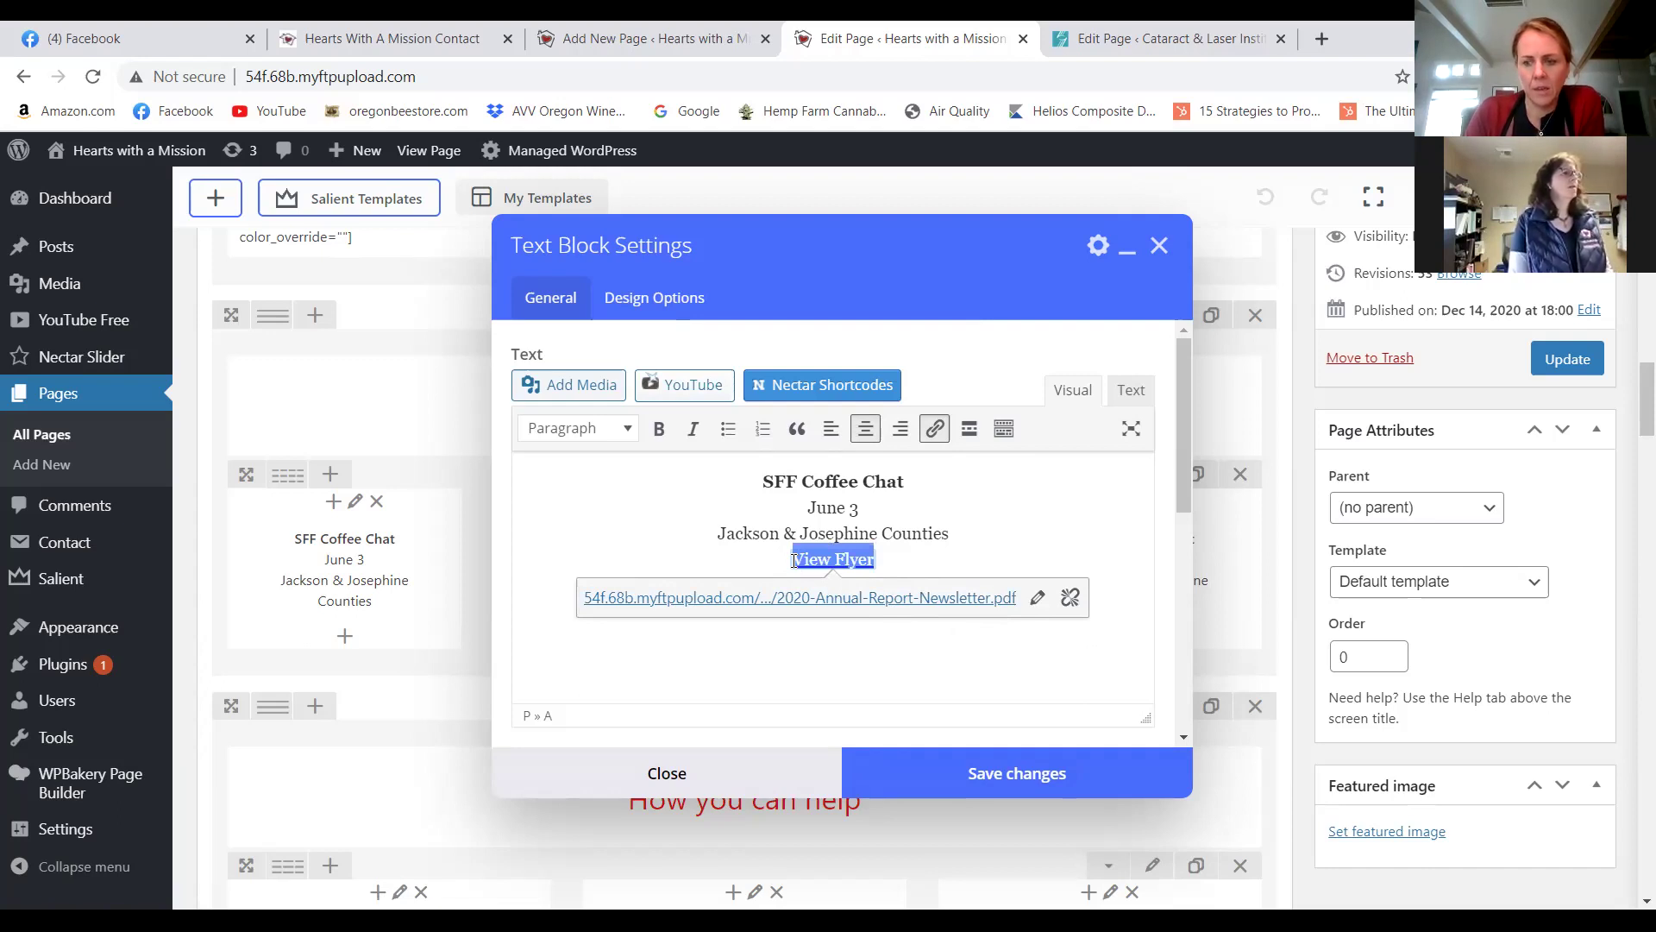
{"action": "key", "text": "BackSpace"}
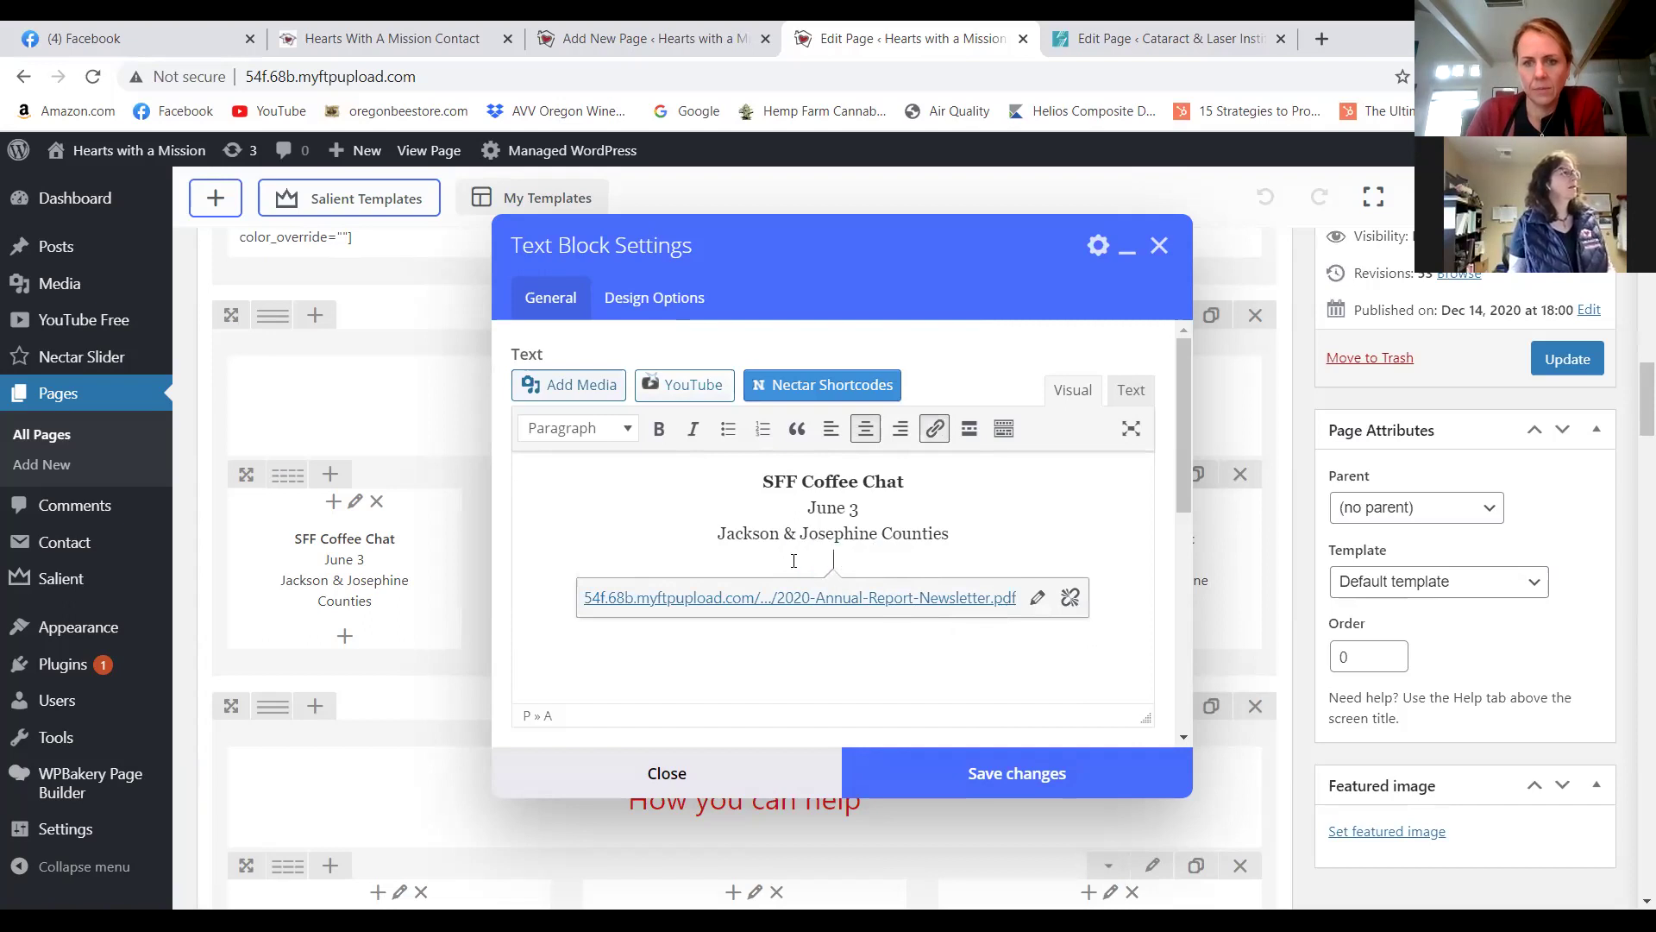
{"action": "left_click_drag", "start_coordinate": [955, 248], "coordinate": [611, 294]}
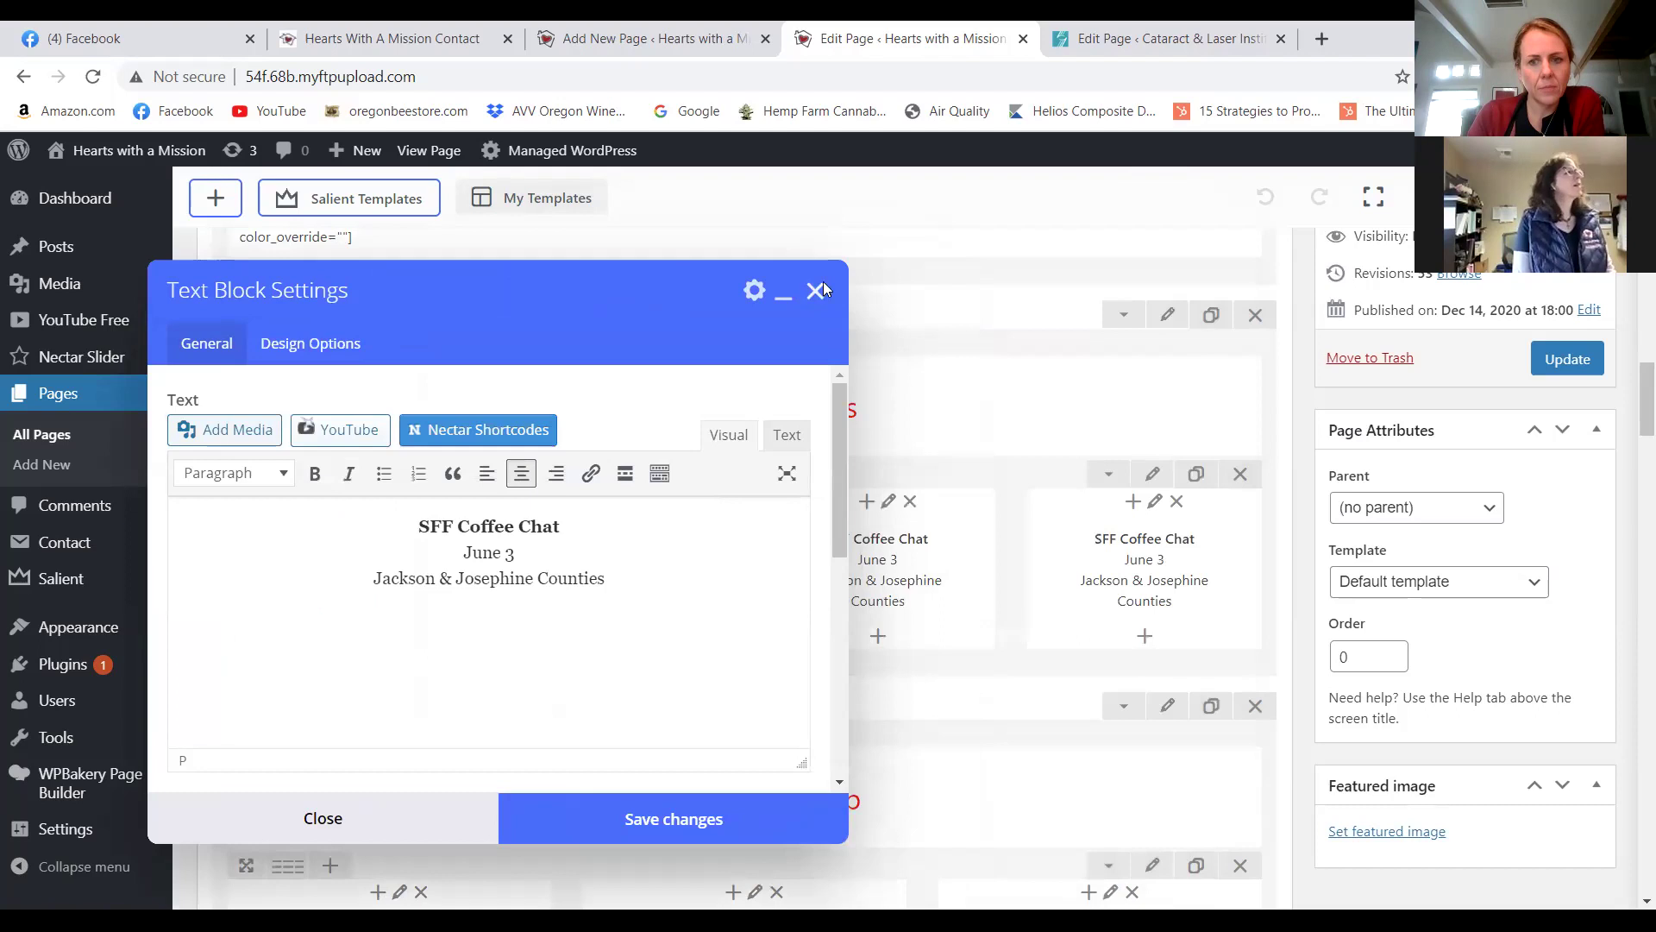
{"action": "left_click", "coordinate": [817, 289]}
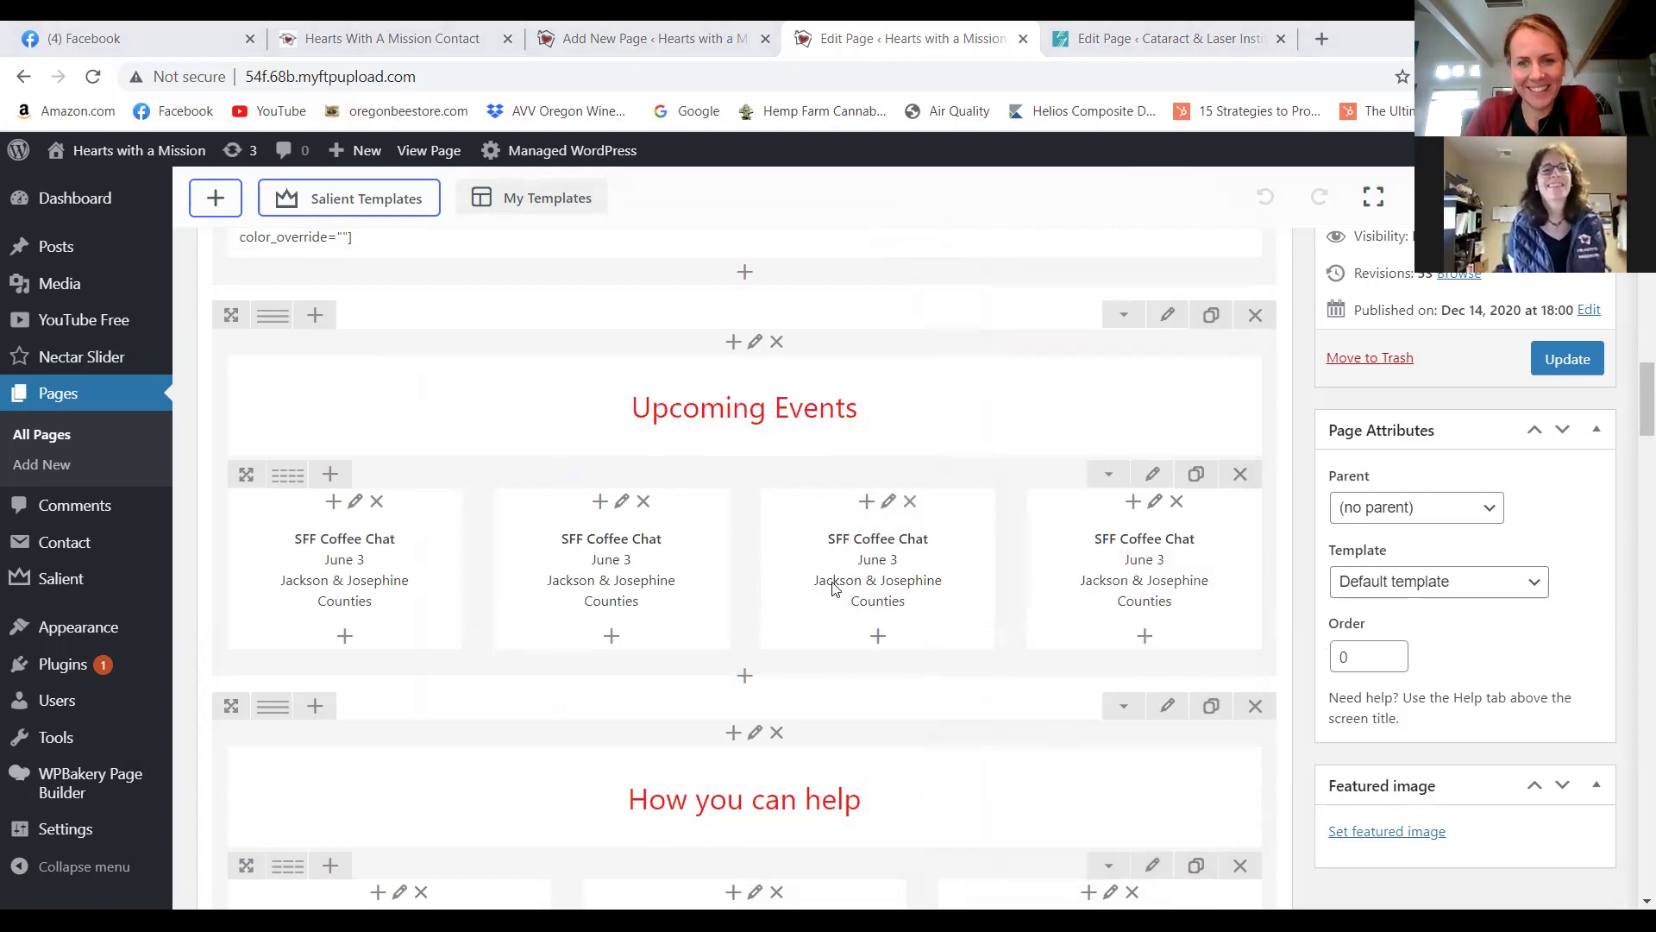
Open the settings of the VOLUNTEER text block in the How you can help section and close them without changes.
{"action": "scroll", "coordinate": [816, 540], "scroll_direction": "down", "scroll_amount": 1}
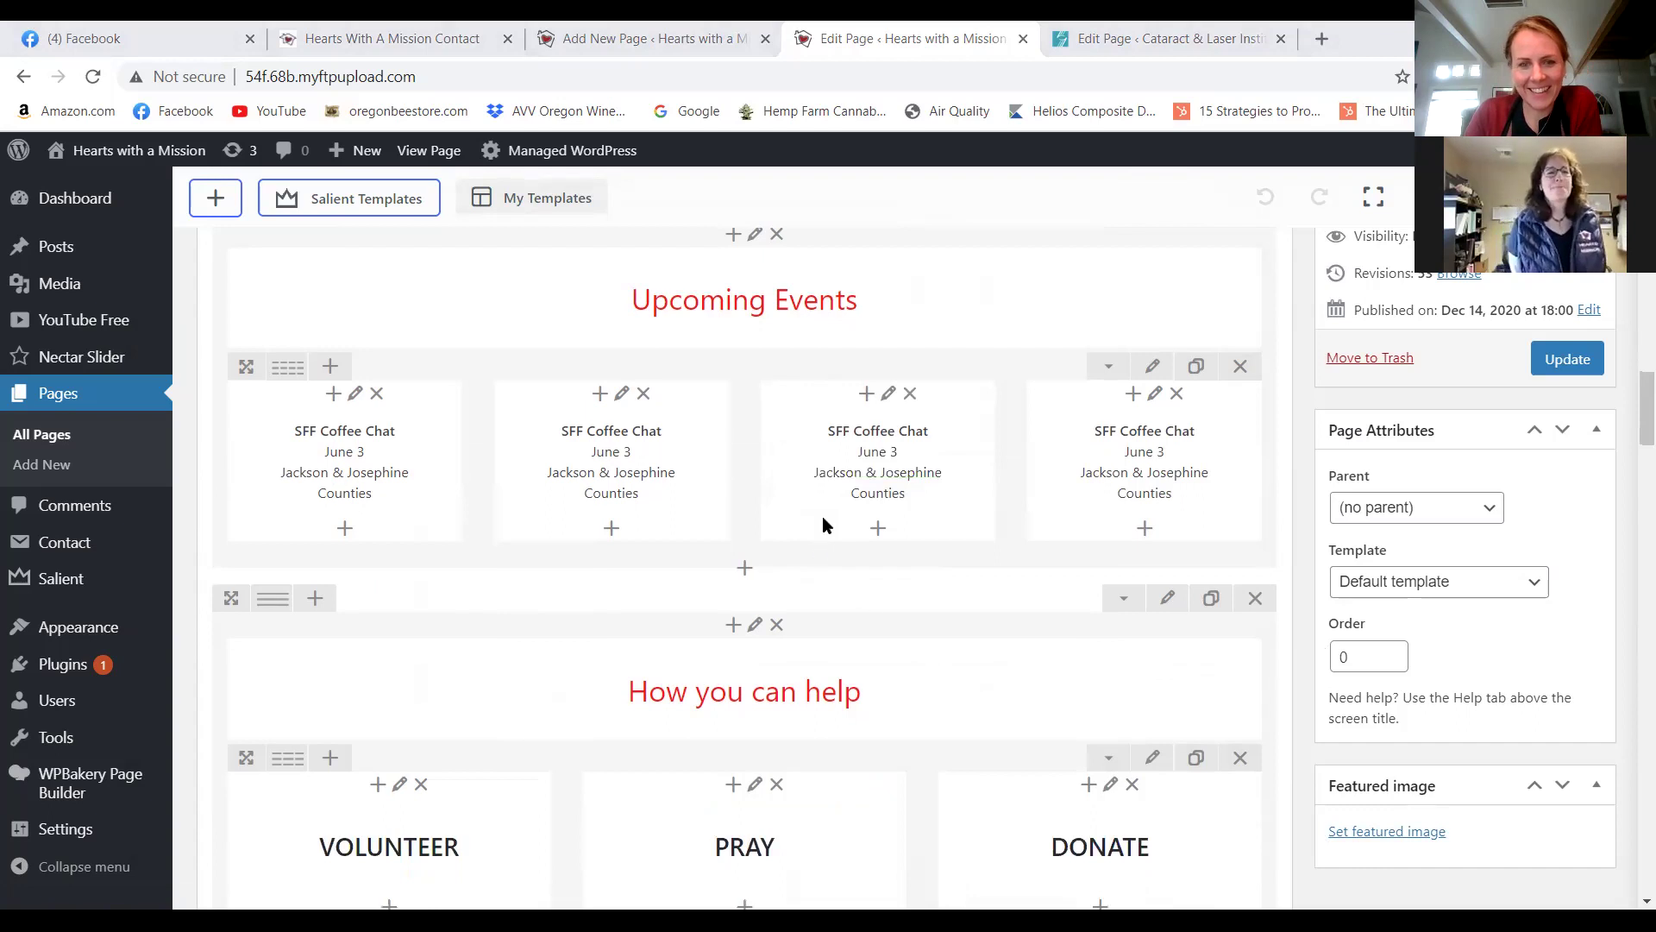
{"action": "scroll", "coordinate": [758, 597], "scroll_direction": "down", "scroll_amount": 1}
{"action": "scroll", "coordinate": [684, 483], "scroll_direction": "up", "scroll_amount": 1}
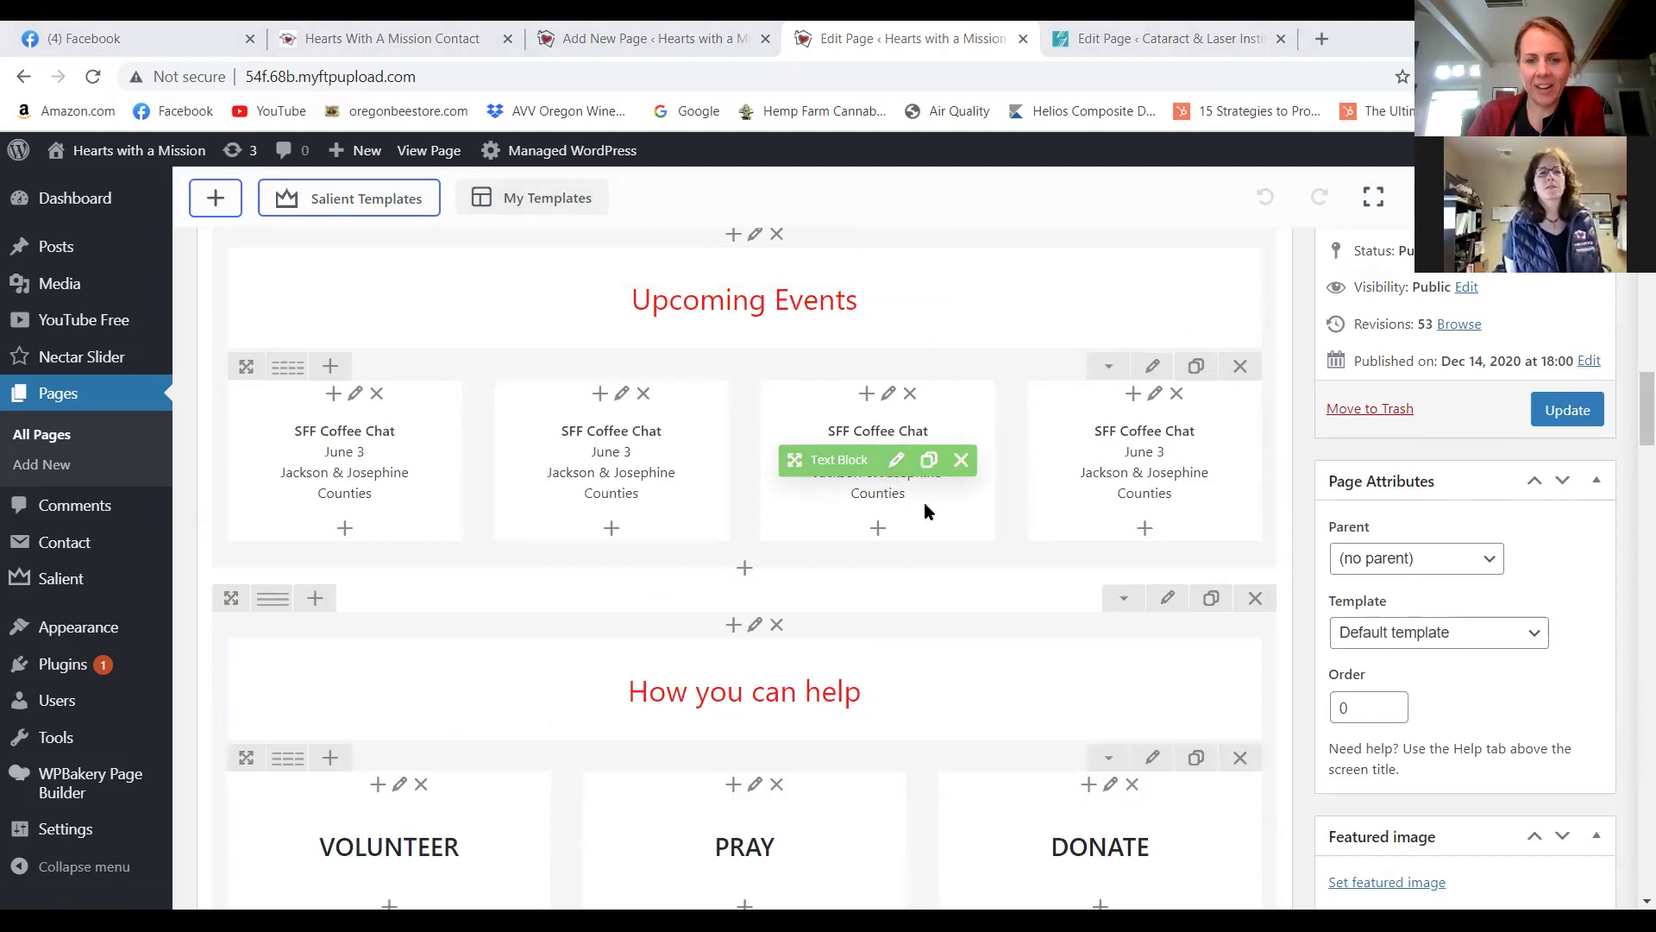
{"action": "scroll", "coordinate": [1030, 500], "scroll_direction": "up", "scroll_amount": 1}
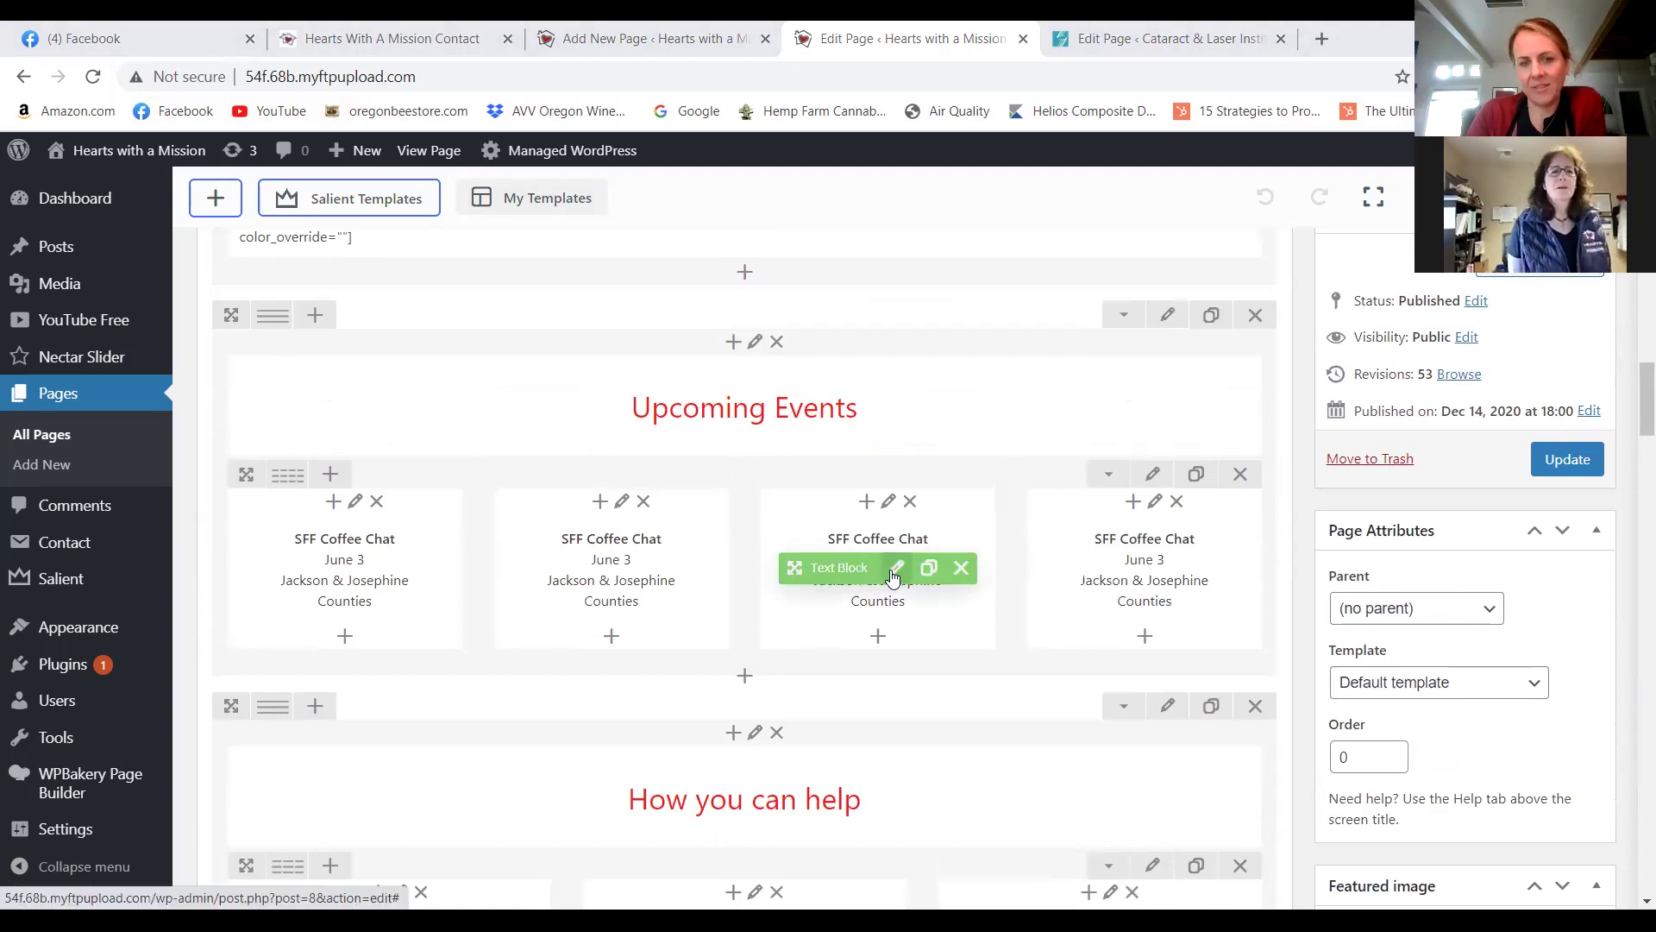
{"action": "scroll", "coordinate": [871, 570], "scroll_direction": "down", "scroll_amount": 2}
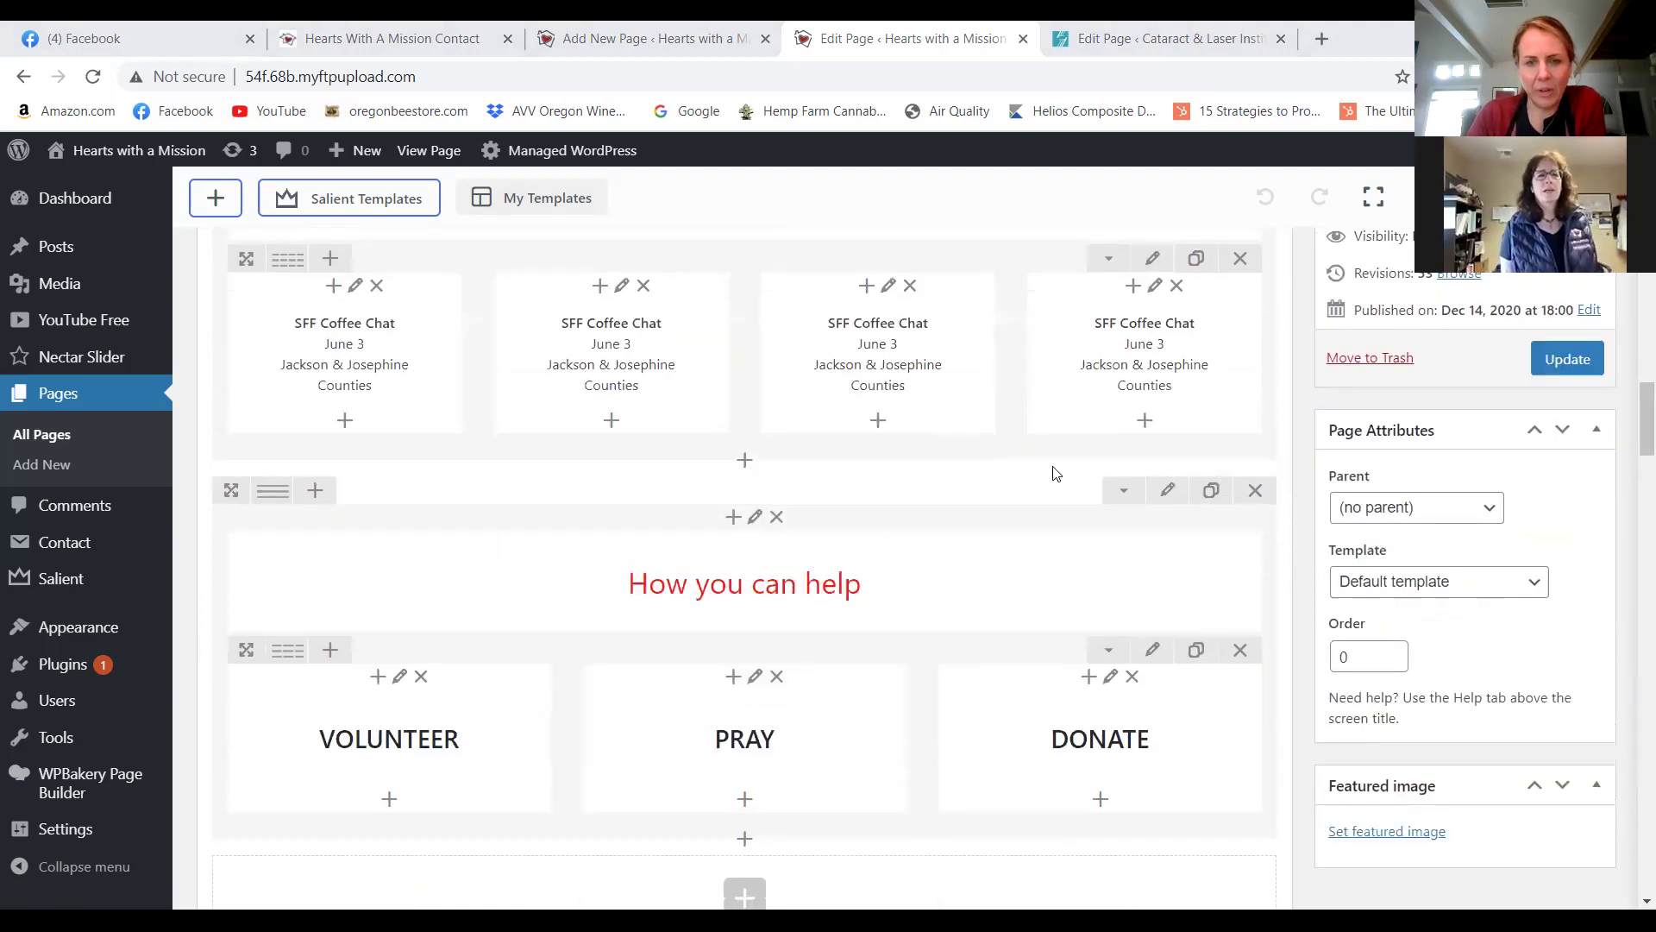
{"action": "scroll", "coordinate": [902, 503], "scroll_direction": "down", "scroll_amount": 1}
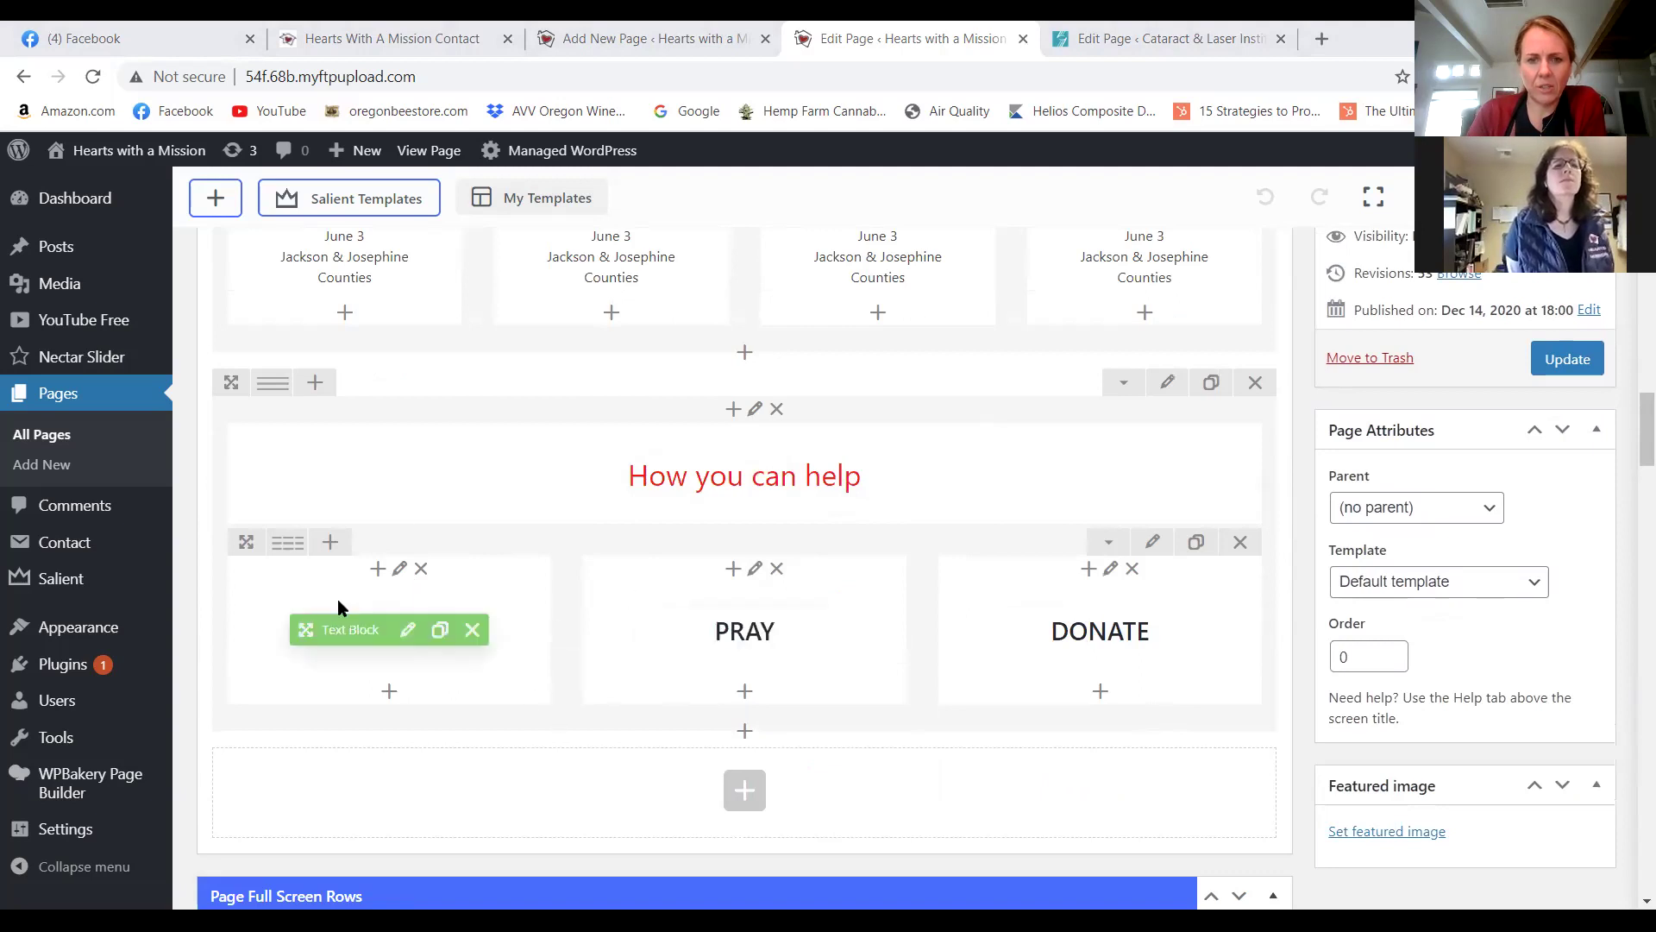
{"action": "left_click", "coordinate": [408, 632]}
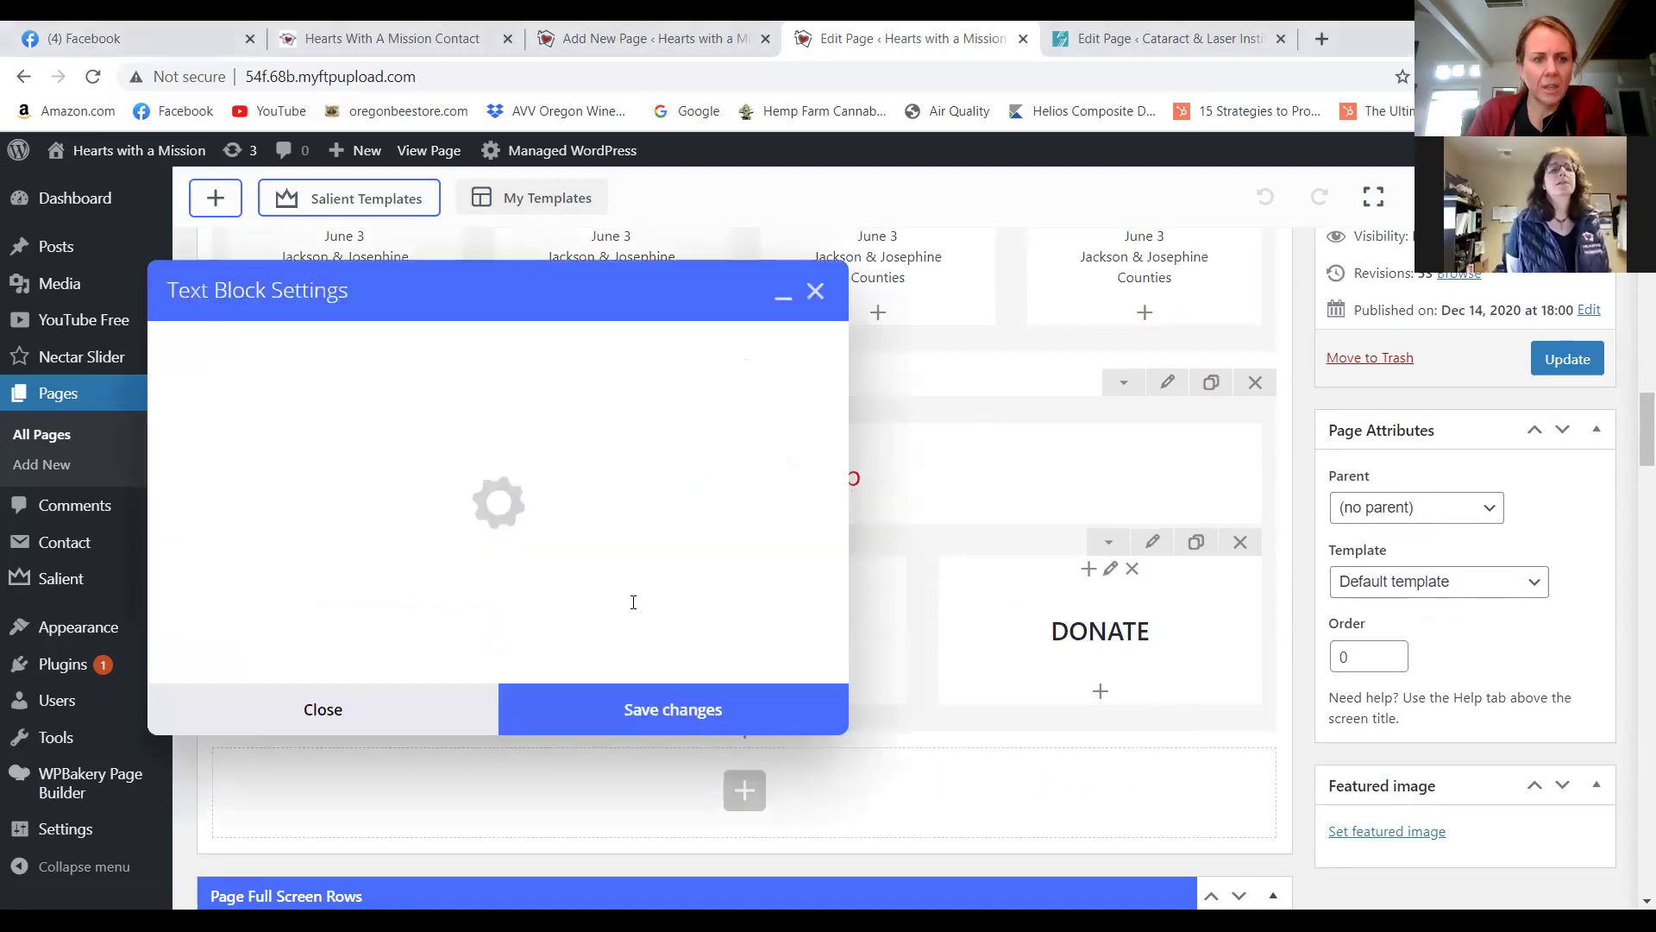
{"action": "left_click", "coordinate": [468, 797]}
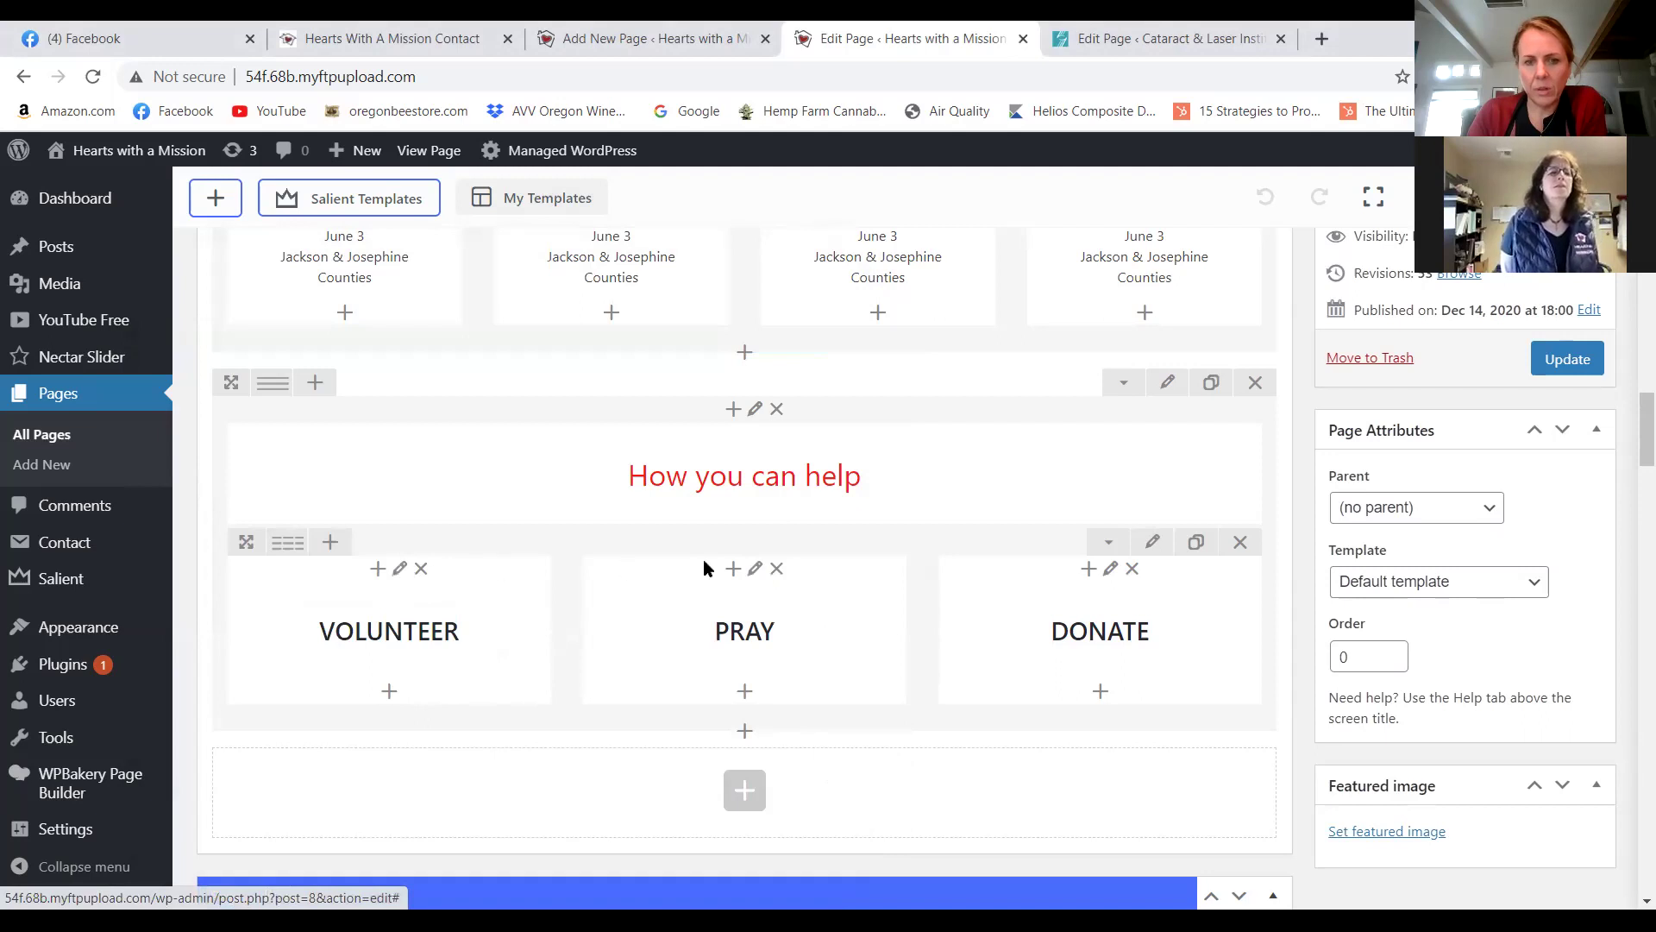
Examine the background colors and background image in the VOLUNTEER column's settings, closing them without changes.
{"action": "left_click", "coordinate": [401, 571]}
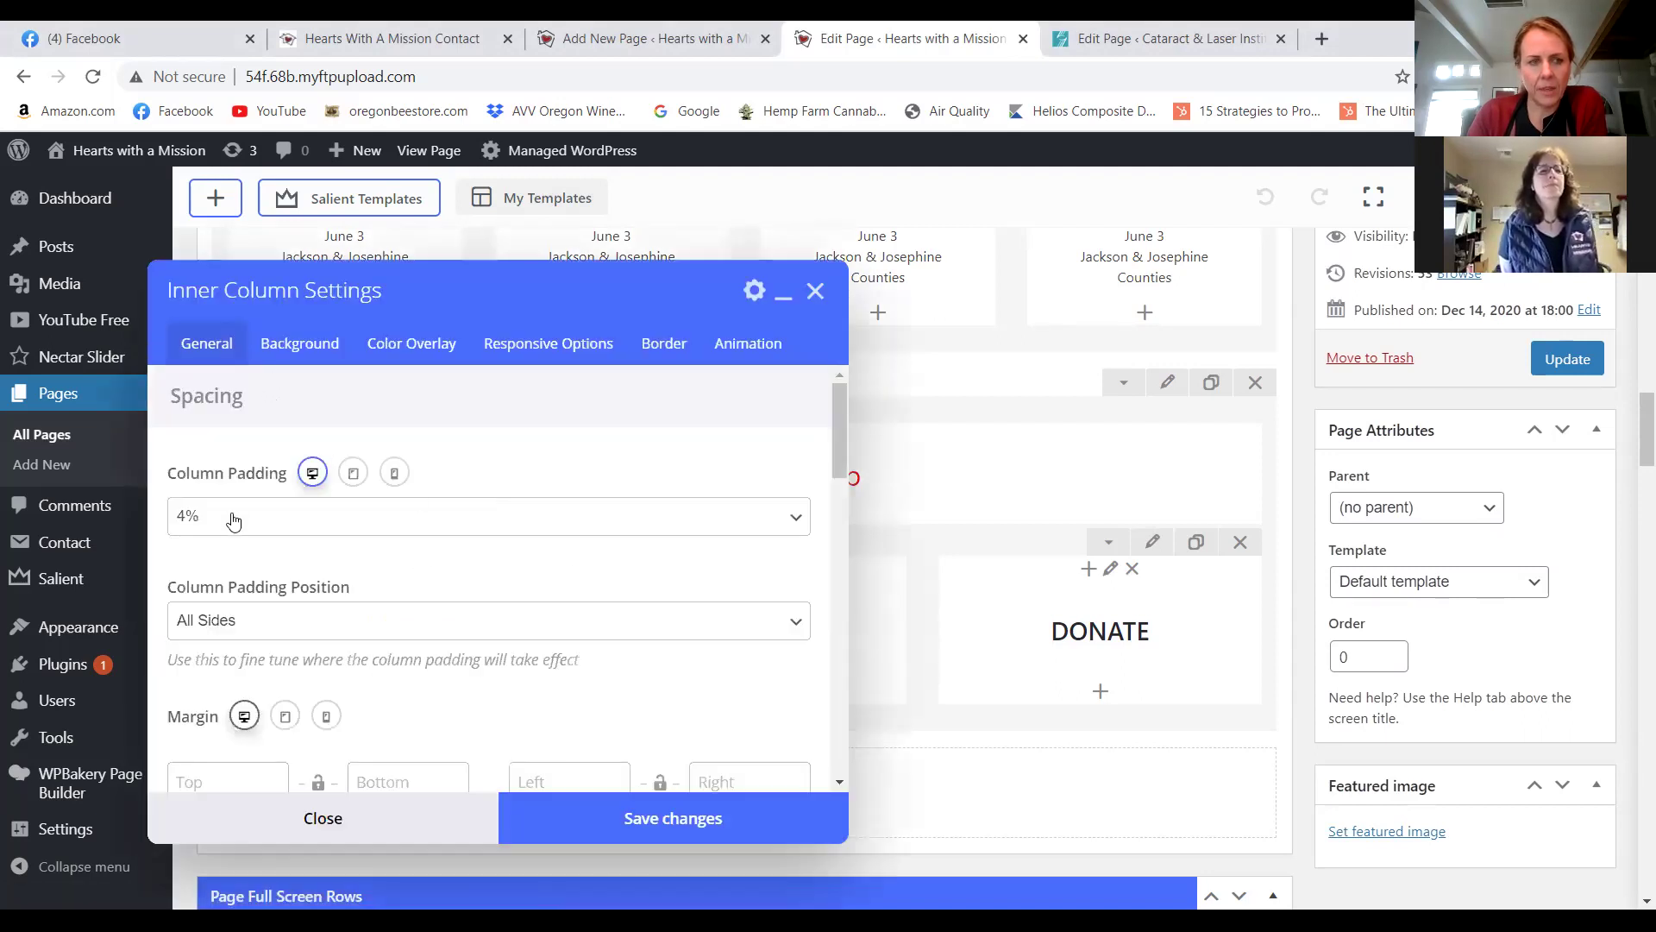
{"action": "left_click", "coordinate": [275, 349]}
{"action": "scroll", "coordinate": [373, 588], "scroll_direction": "down", "scroll_amount": 1}
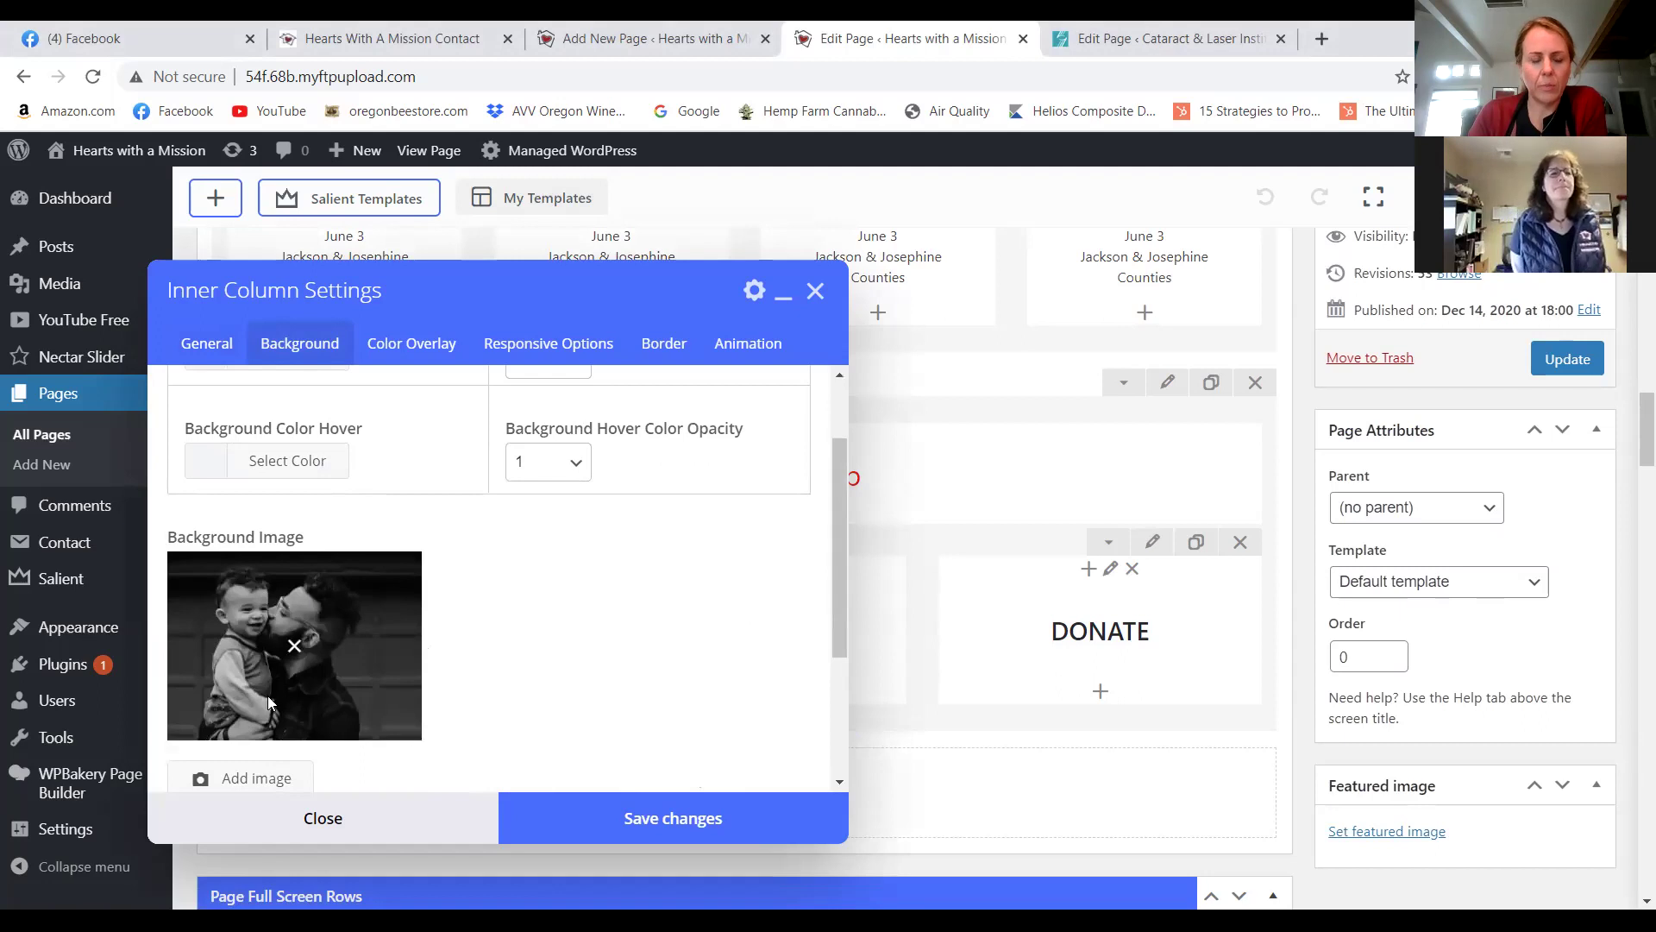
{"action": "scroll", "coordinate": [303, 651], "scroll_direction": "down", "scroll_amount": 2}
{"action": "scroll", "coordinate": [378, 656], "scroll_direction": "up", "scroll_amount": 3}
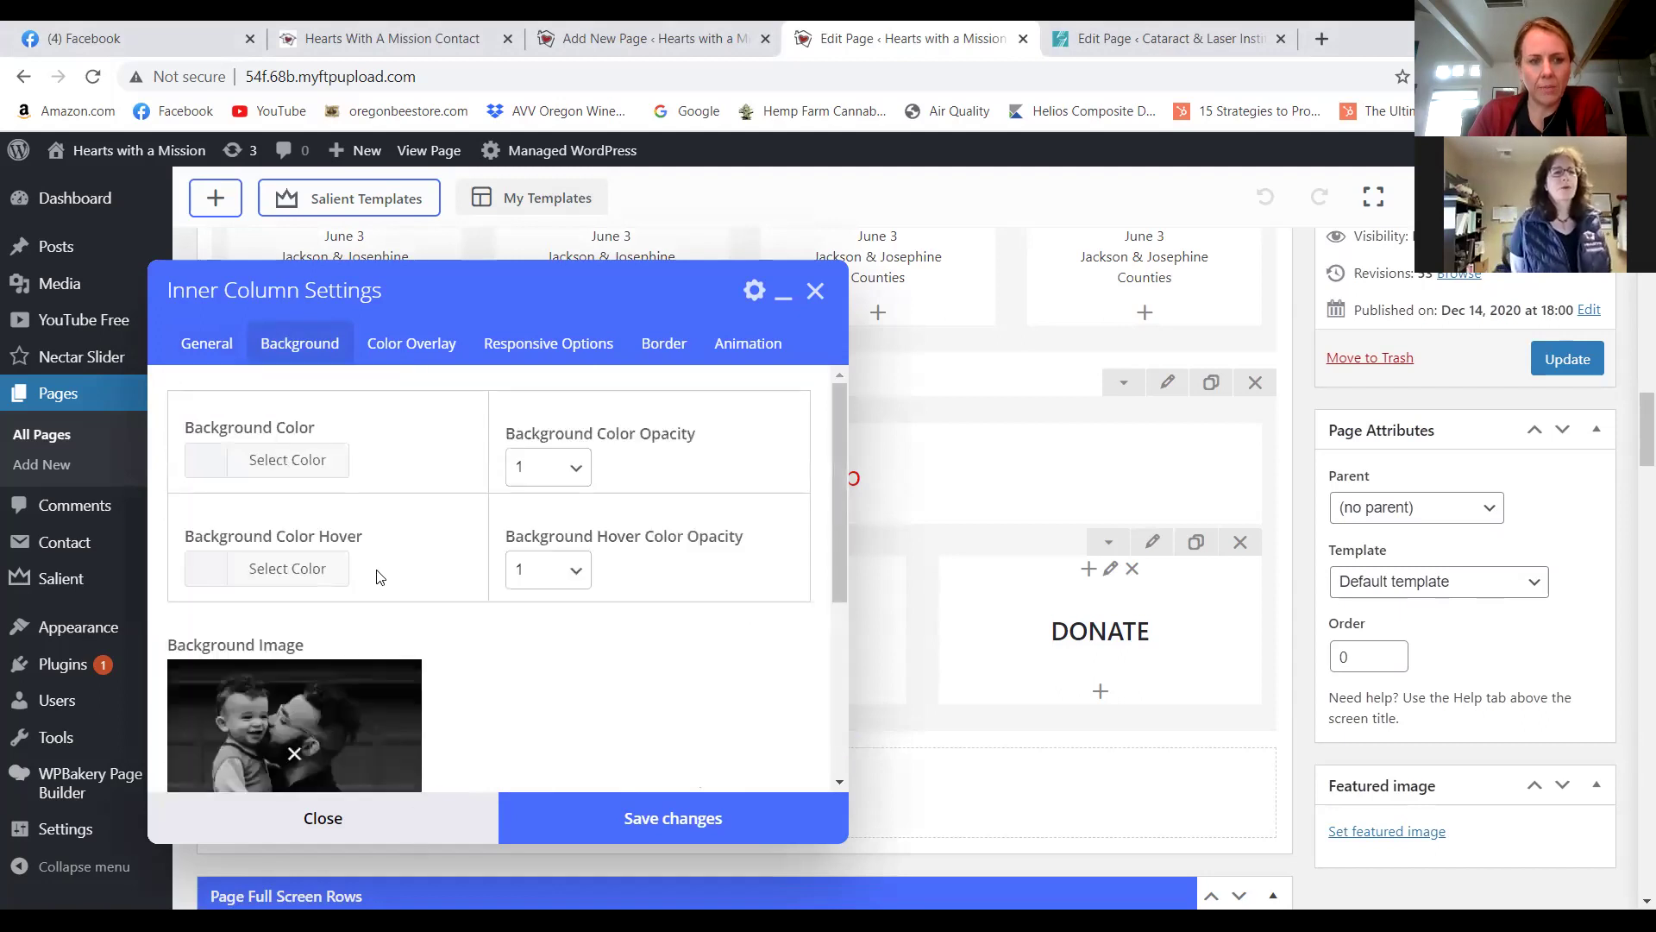
{"action": "scroll", "coordinate": [469, 779], "scroll_direction": "up", "scroll_amount": 2}
{"action": "left_click", "coordinate": [465, 815]}
{"action": "scroll", "coordinate": [349, 577], "scroll_direction": "down", "scroll_amount": 2}
{"action": "scroll", "coordinate": [349, 577], "scroll_direction": "down", "scroll_amount": 1}
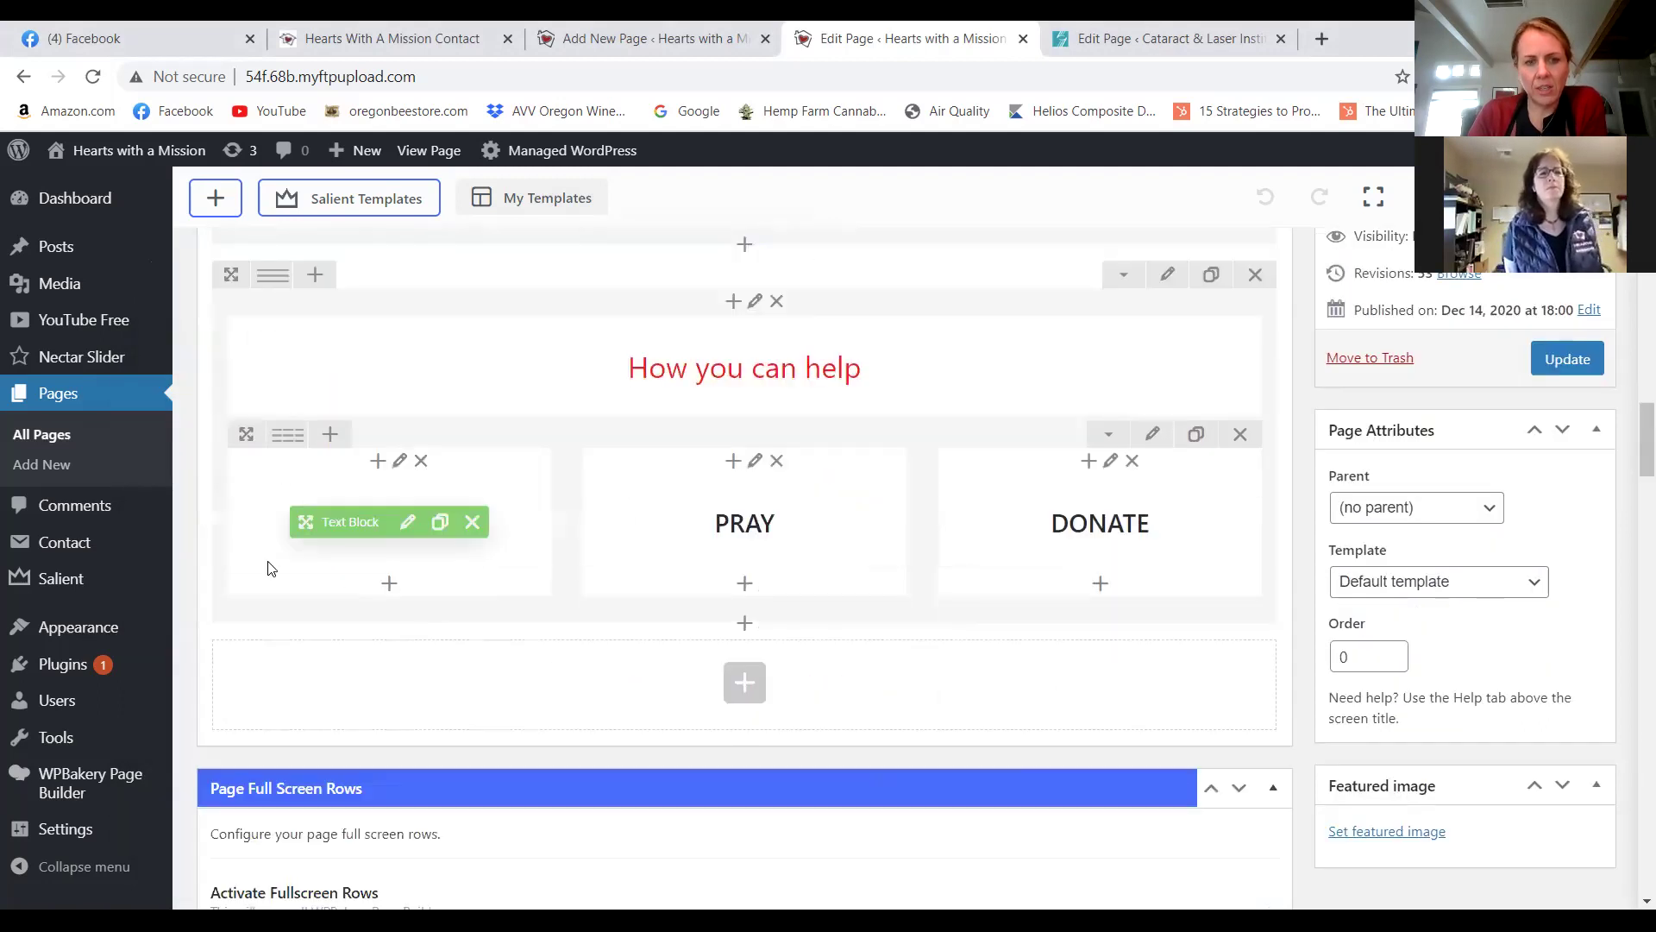
Open the VOLUNTEER text block's settings, close them without saving, and review the Upcoming Events and How you can help rows.
{"action": "left_click", "coordinate": [405, 522]}
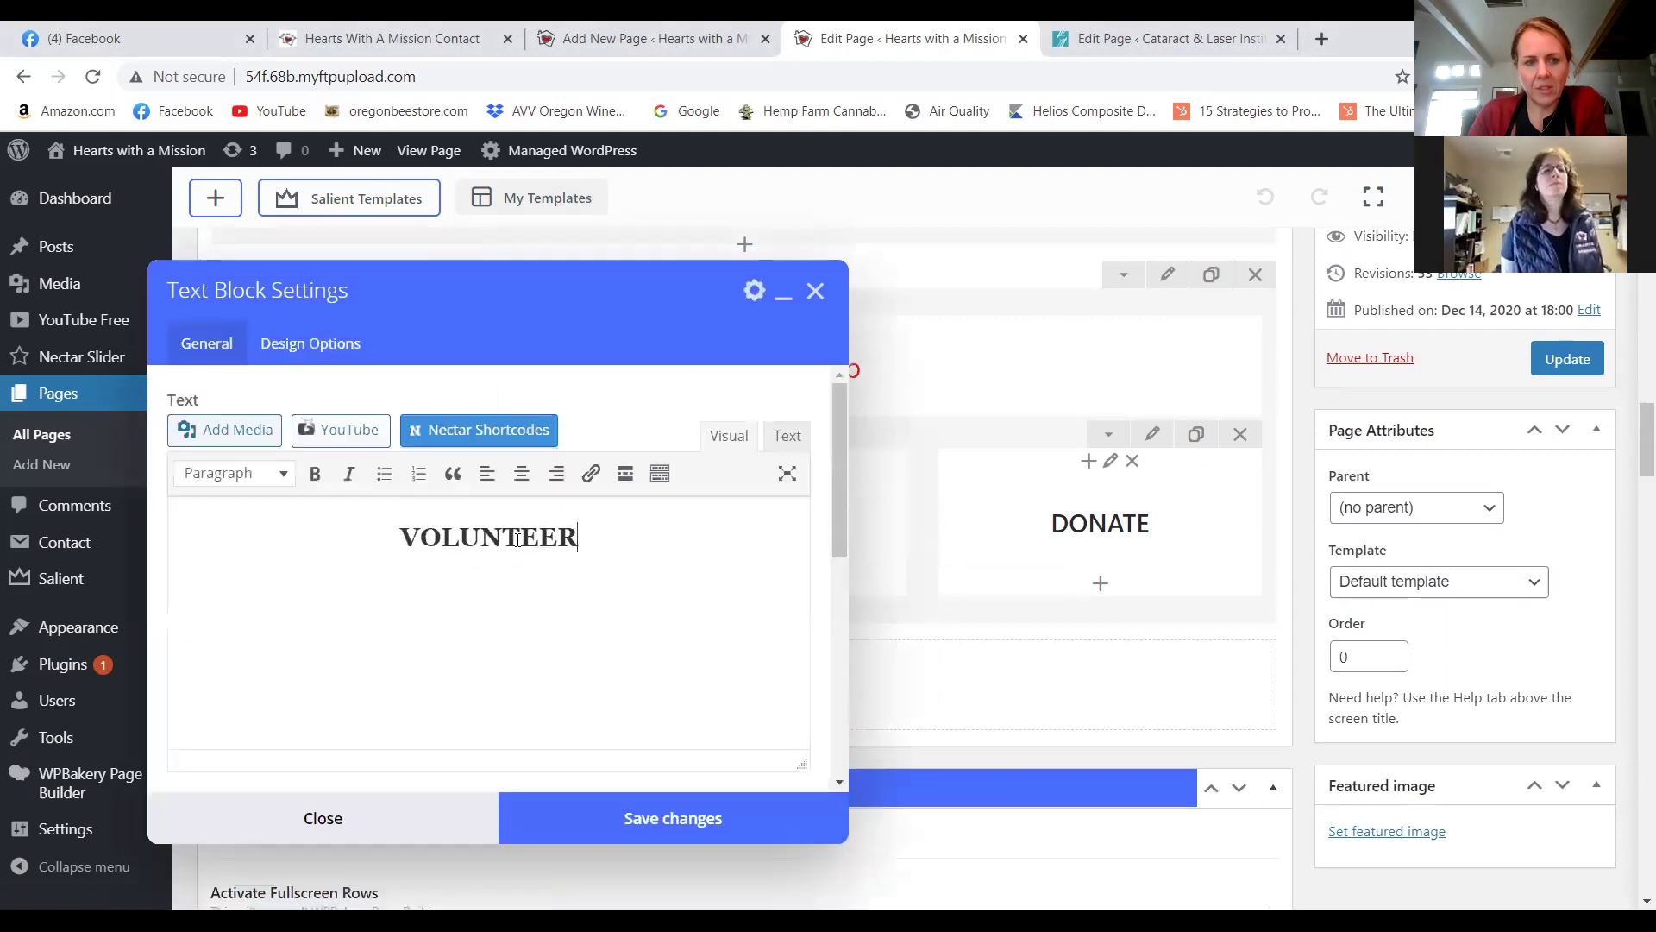
{"action": "left_click", "coordinate": [401, 820]}
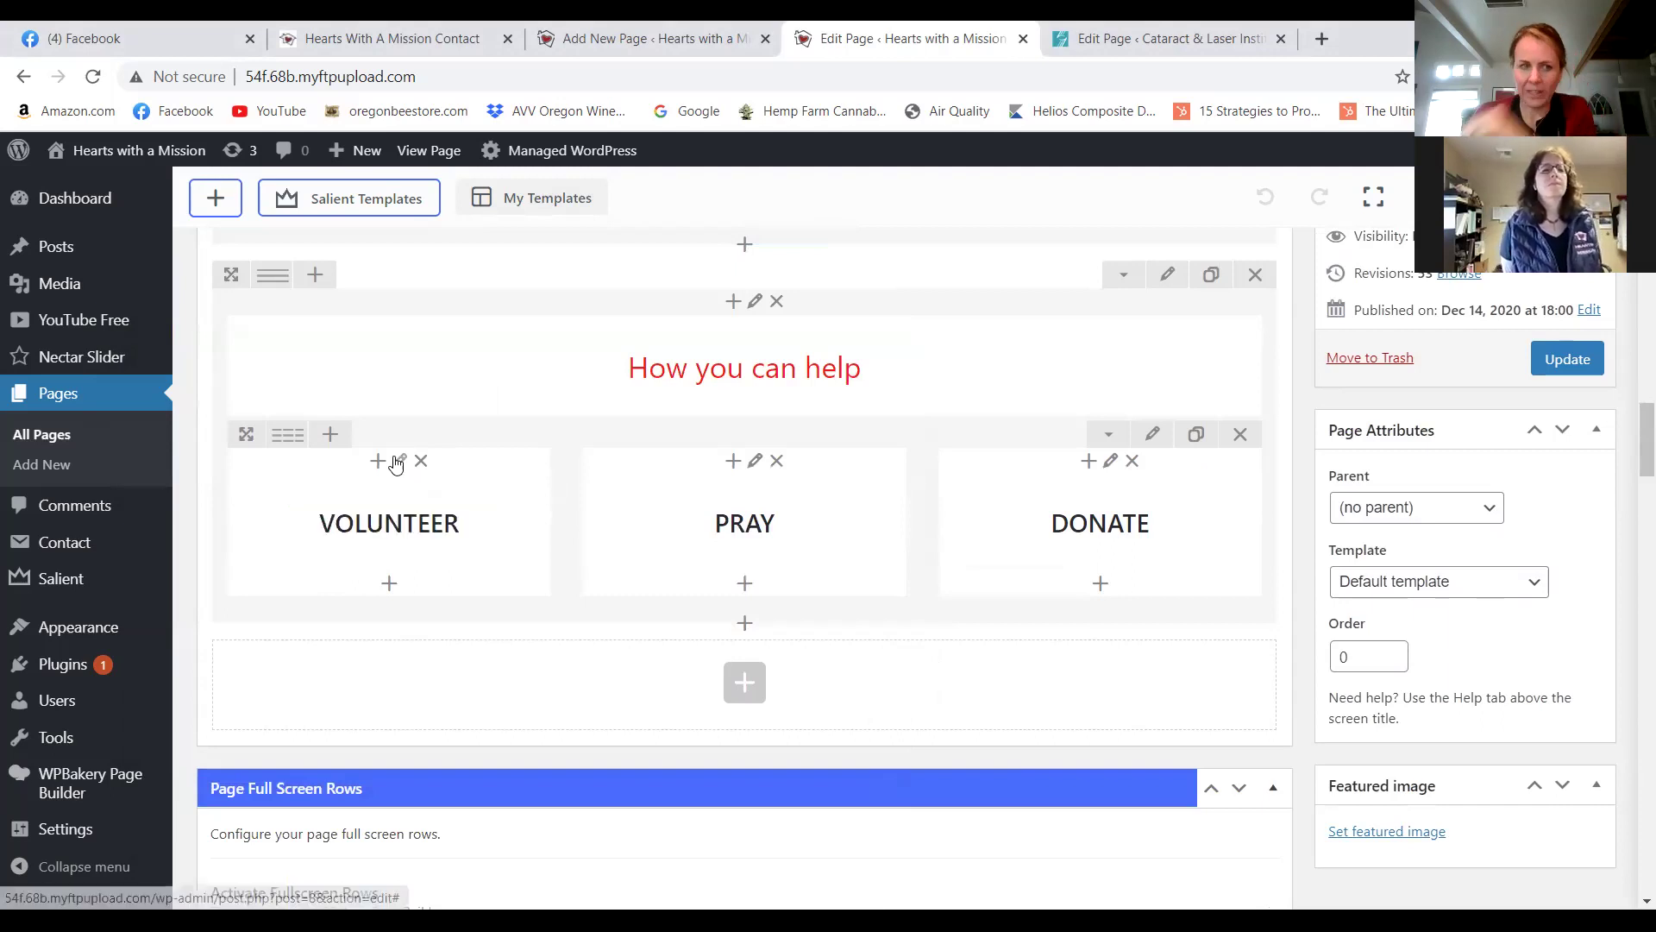
{"action": "scroll", "coordinate": [566, 490], "scroll_direction": "up", "scroll_amount": 1}
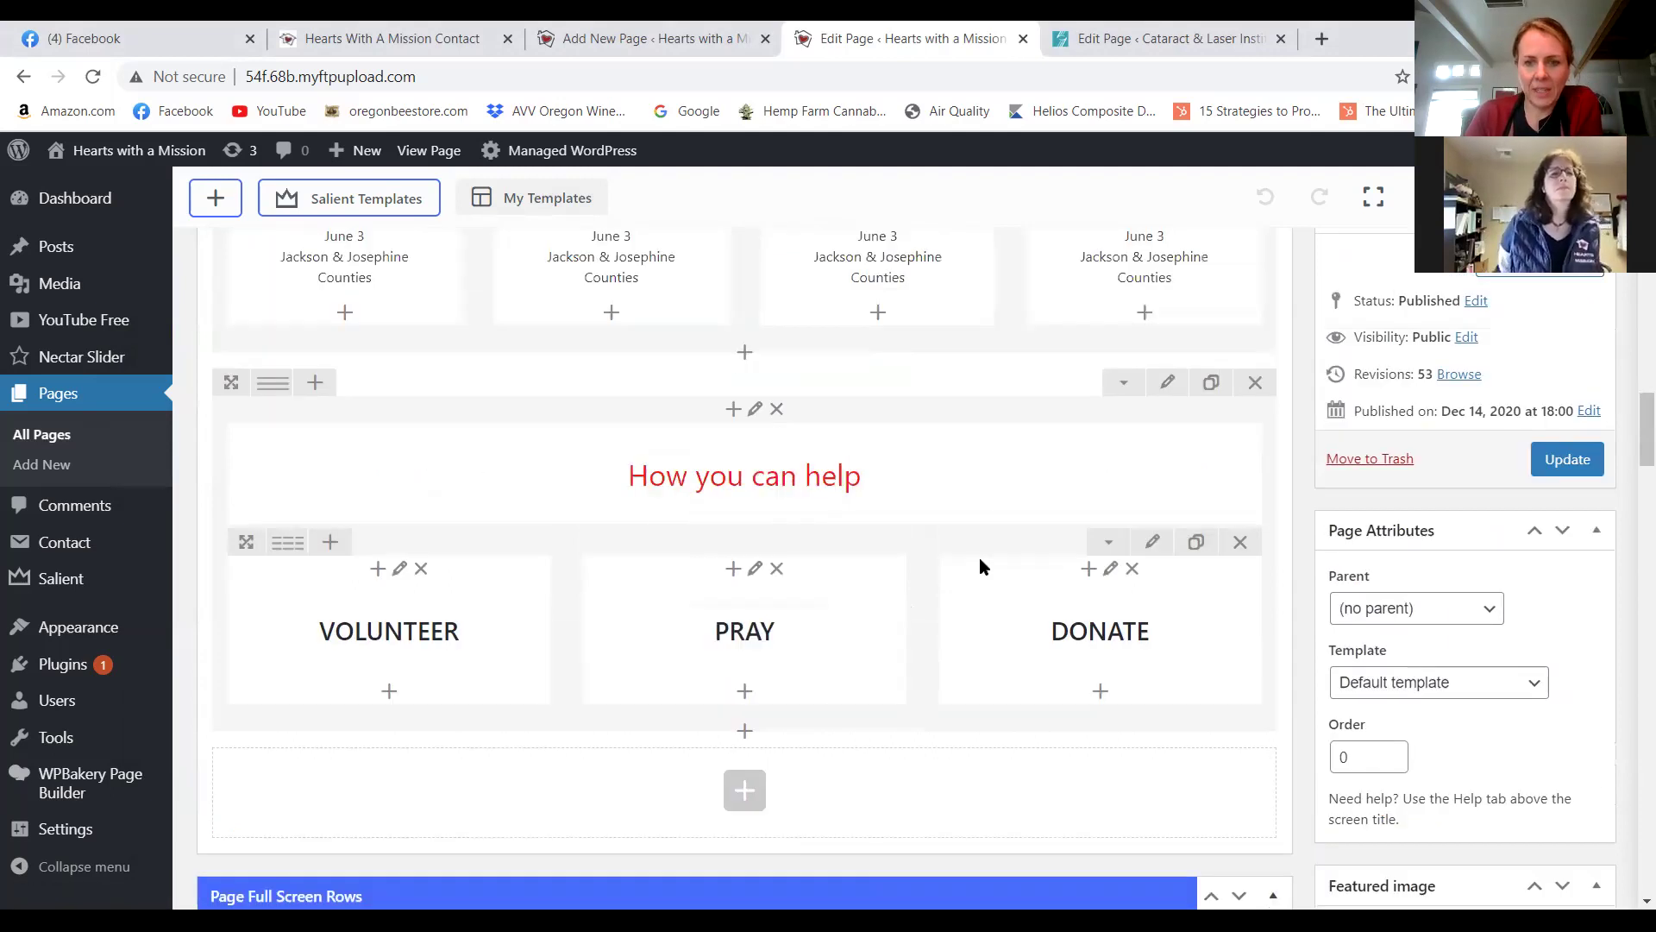
{"action": "scroll", "coordinate": [1216, 664], "scroll_direction": "up", "scroll_amount": 1}
{"action": "scroll", "coordinate": [1203, 703], "scroll_direction": "up", "scroll_amount": 2}
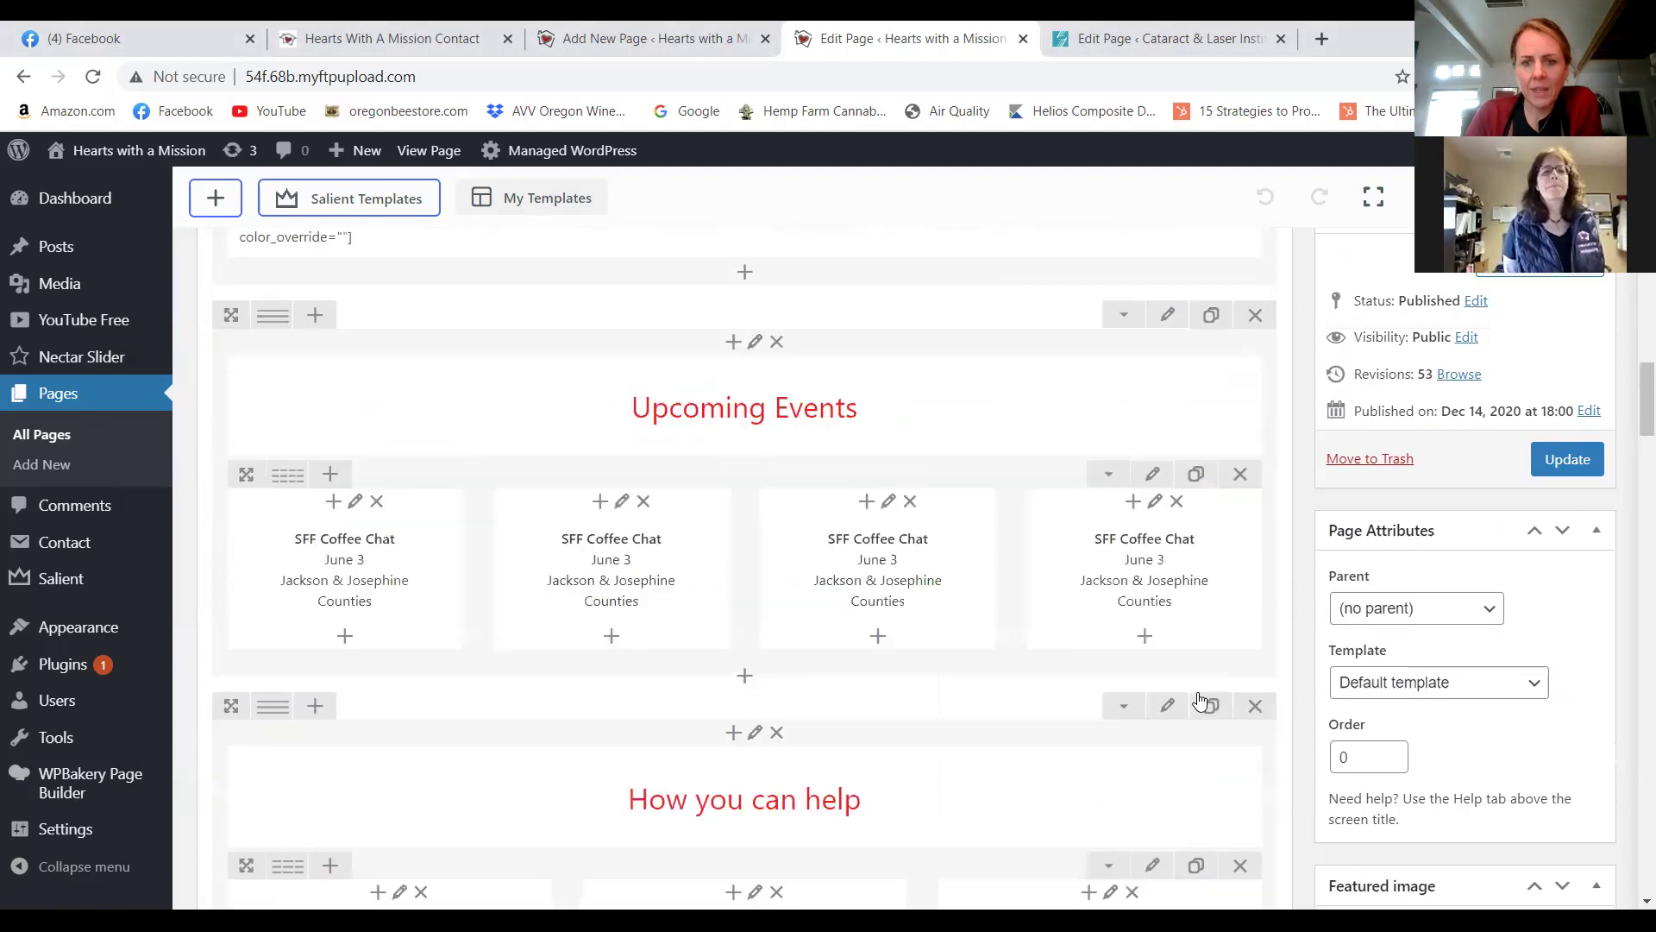
{"action": "scroll", "coordinate": [1172, 702], "scroll_direction": "down", "scroll_amount": 1}
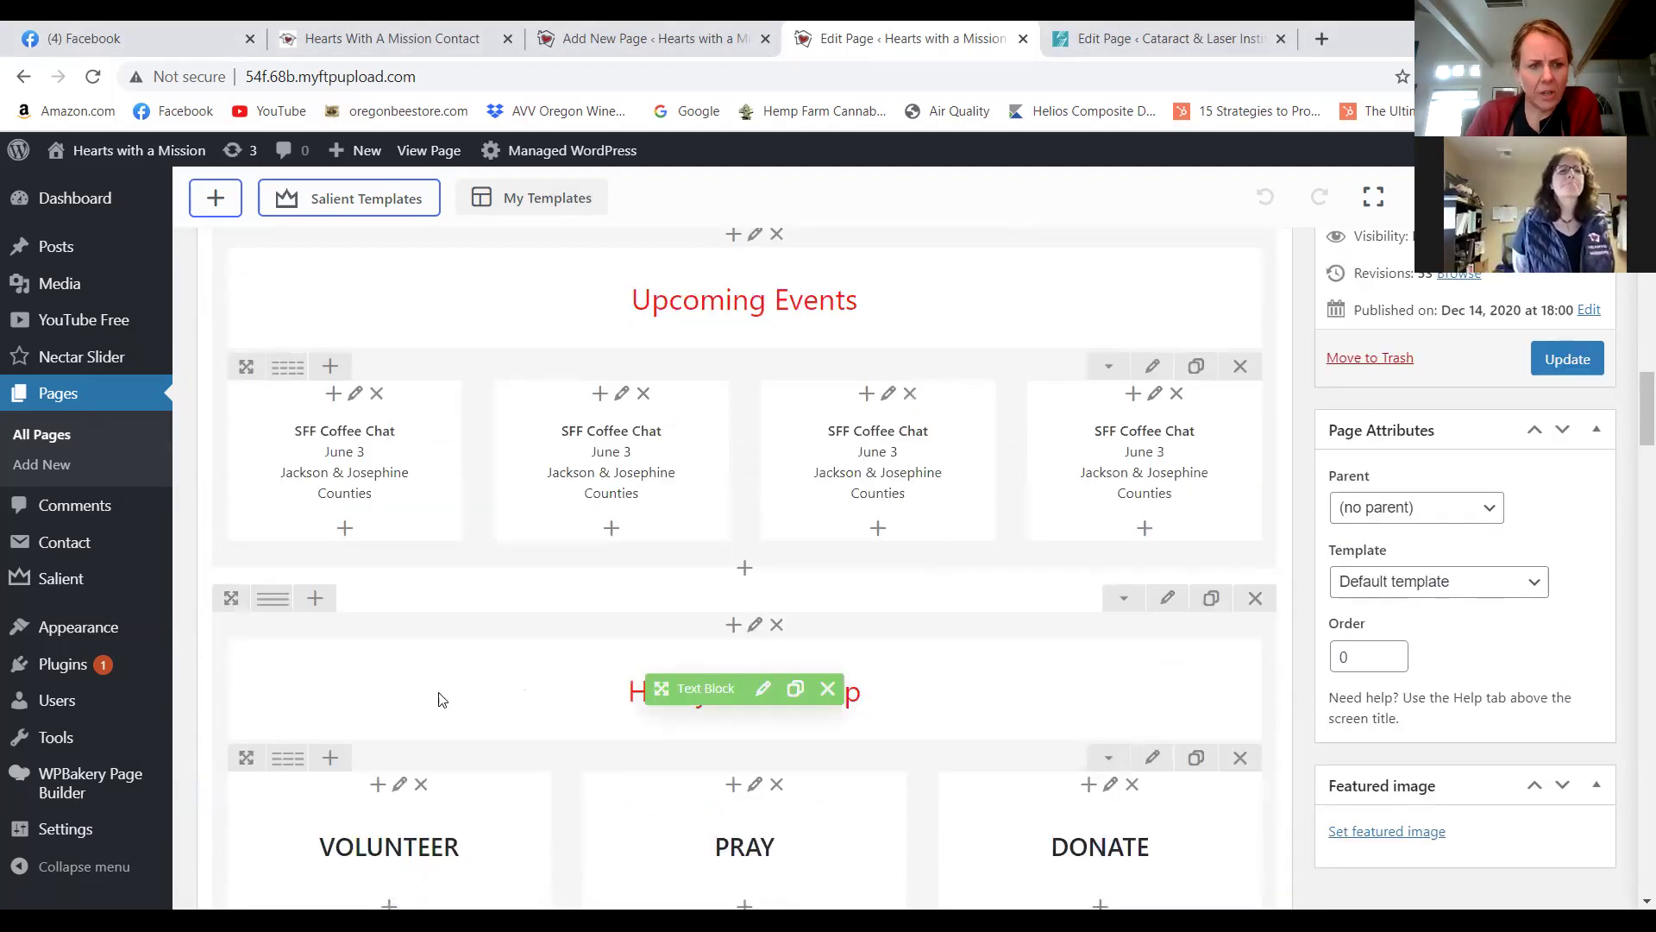
{"action": "scroll", "coordinate": [747, 789], "scroll_direction": "down", "scroll_amount": 1}
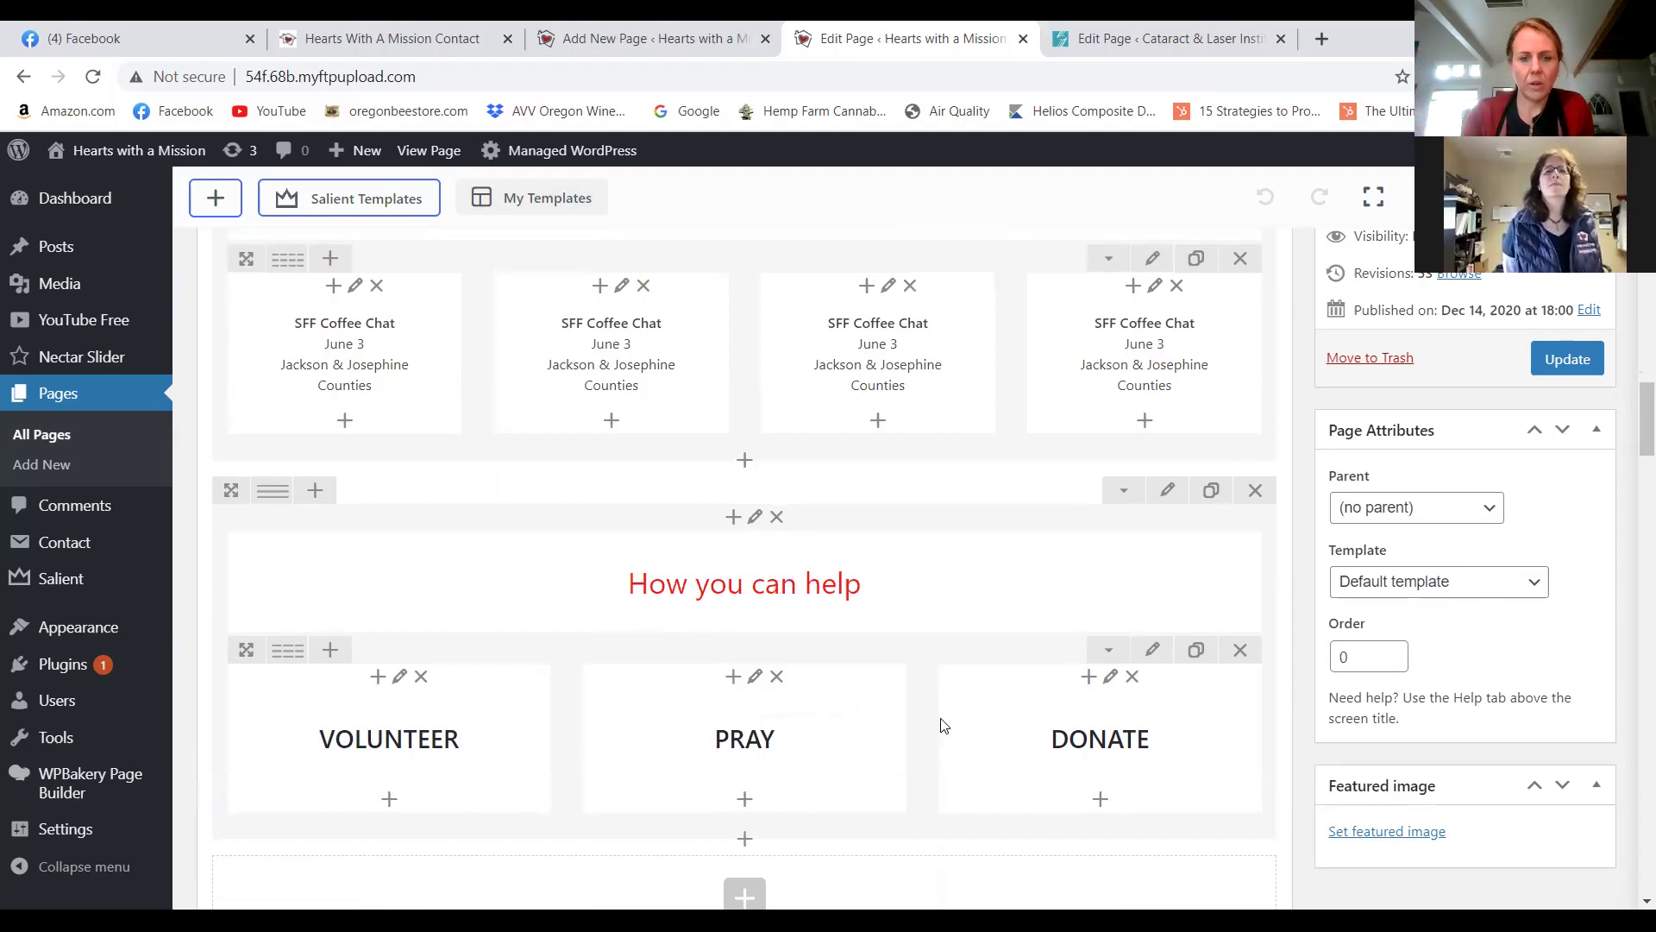
{"action": "scroll", "coordinate": [854, 862], "scroll_direction": "down", "scroll_amount": 2}
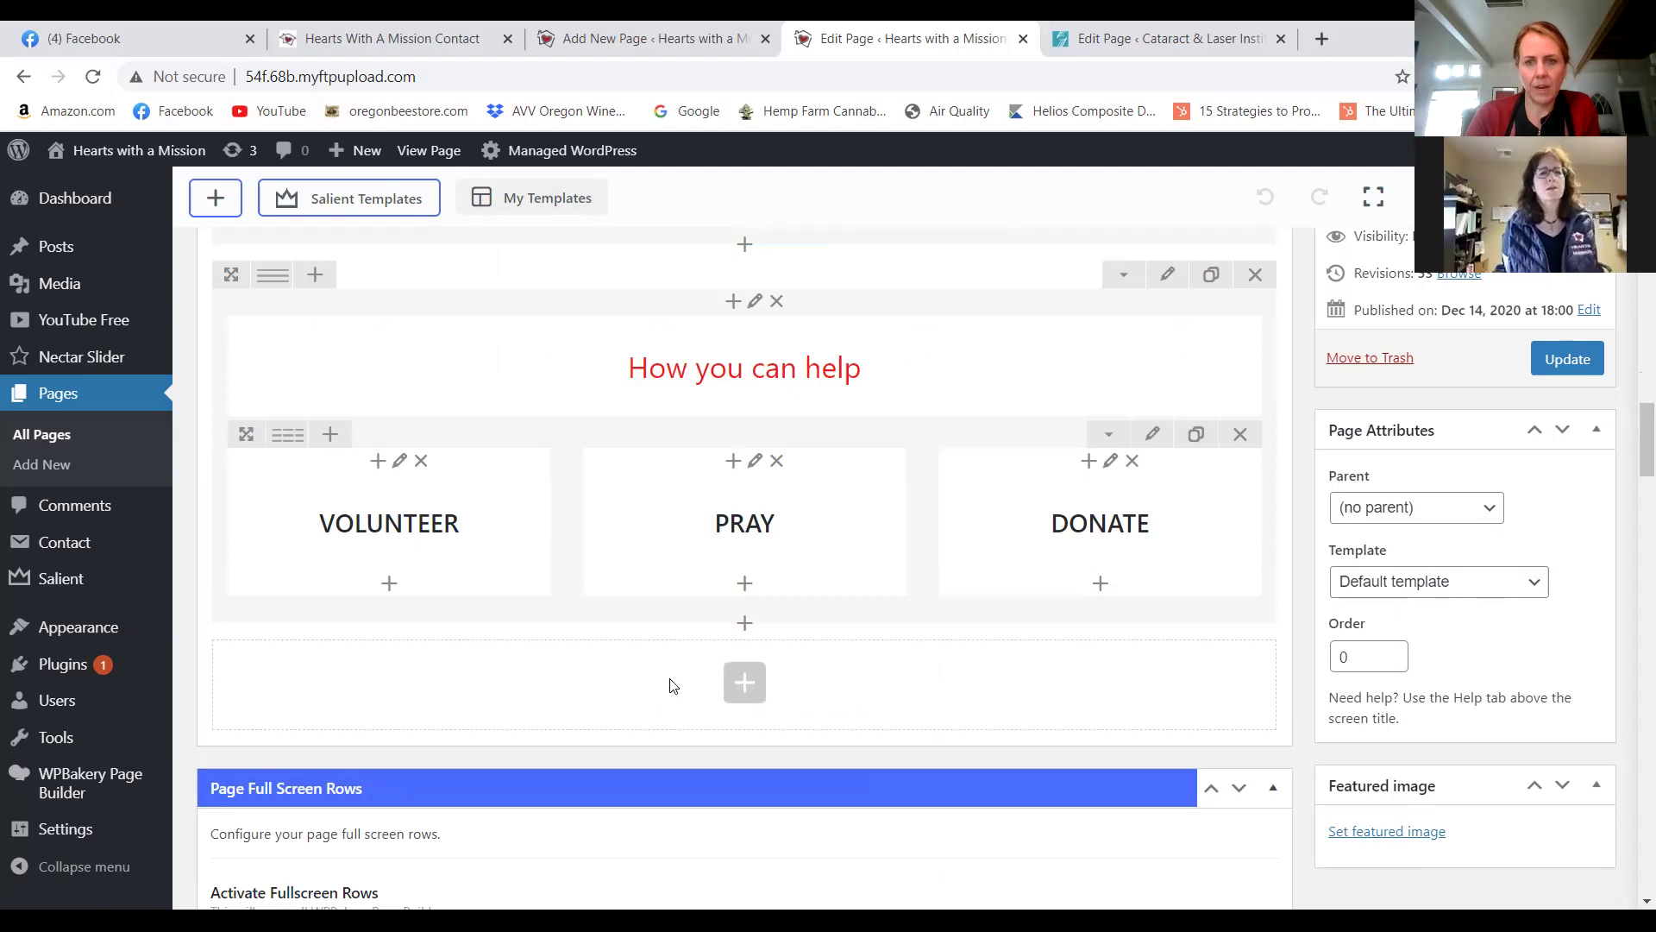
Examine the elements available for adding below the How you can help row, and close the list without adding any.
{"action": "left_click", "coordinate": [747, 687]}
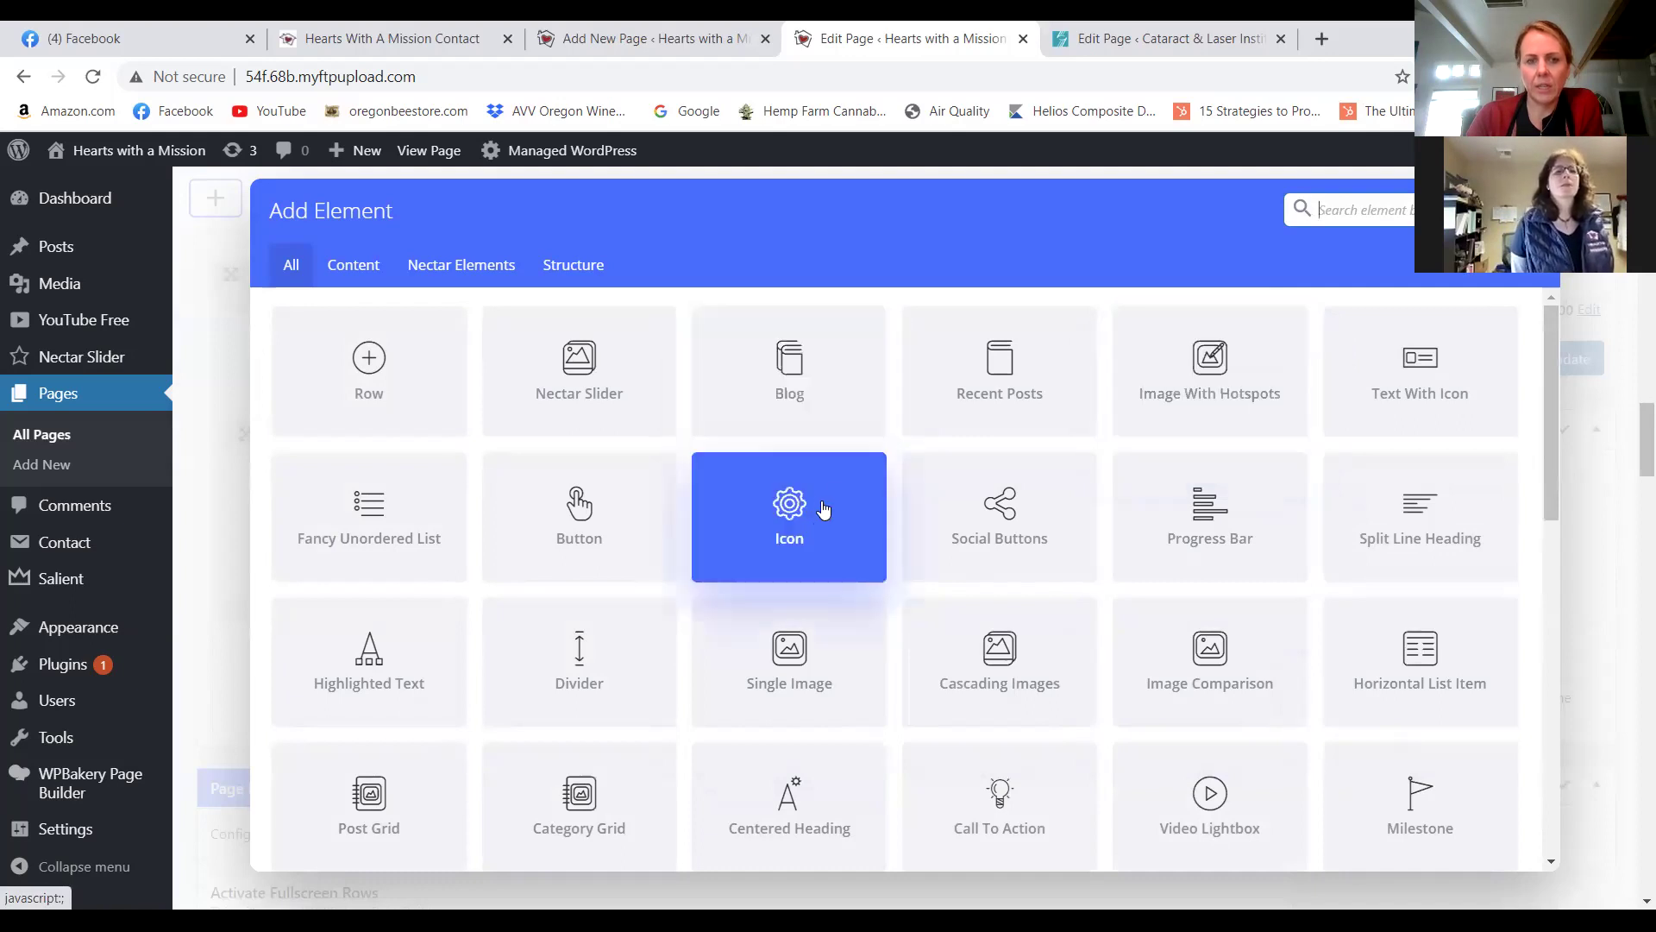
{"action": "scroll", "coordinate": [533, 475], "scroll_direction": "down", "scroll_amount": 1}
{"action": "scroll", "coordinate": [522, 473], "scroll_direction": "up", "scroll_amount": 1}
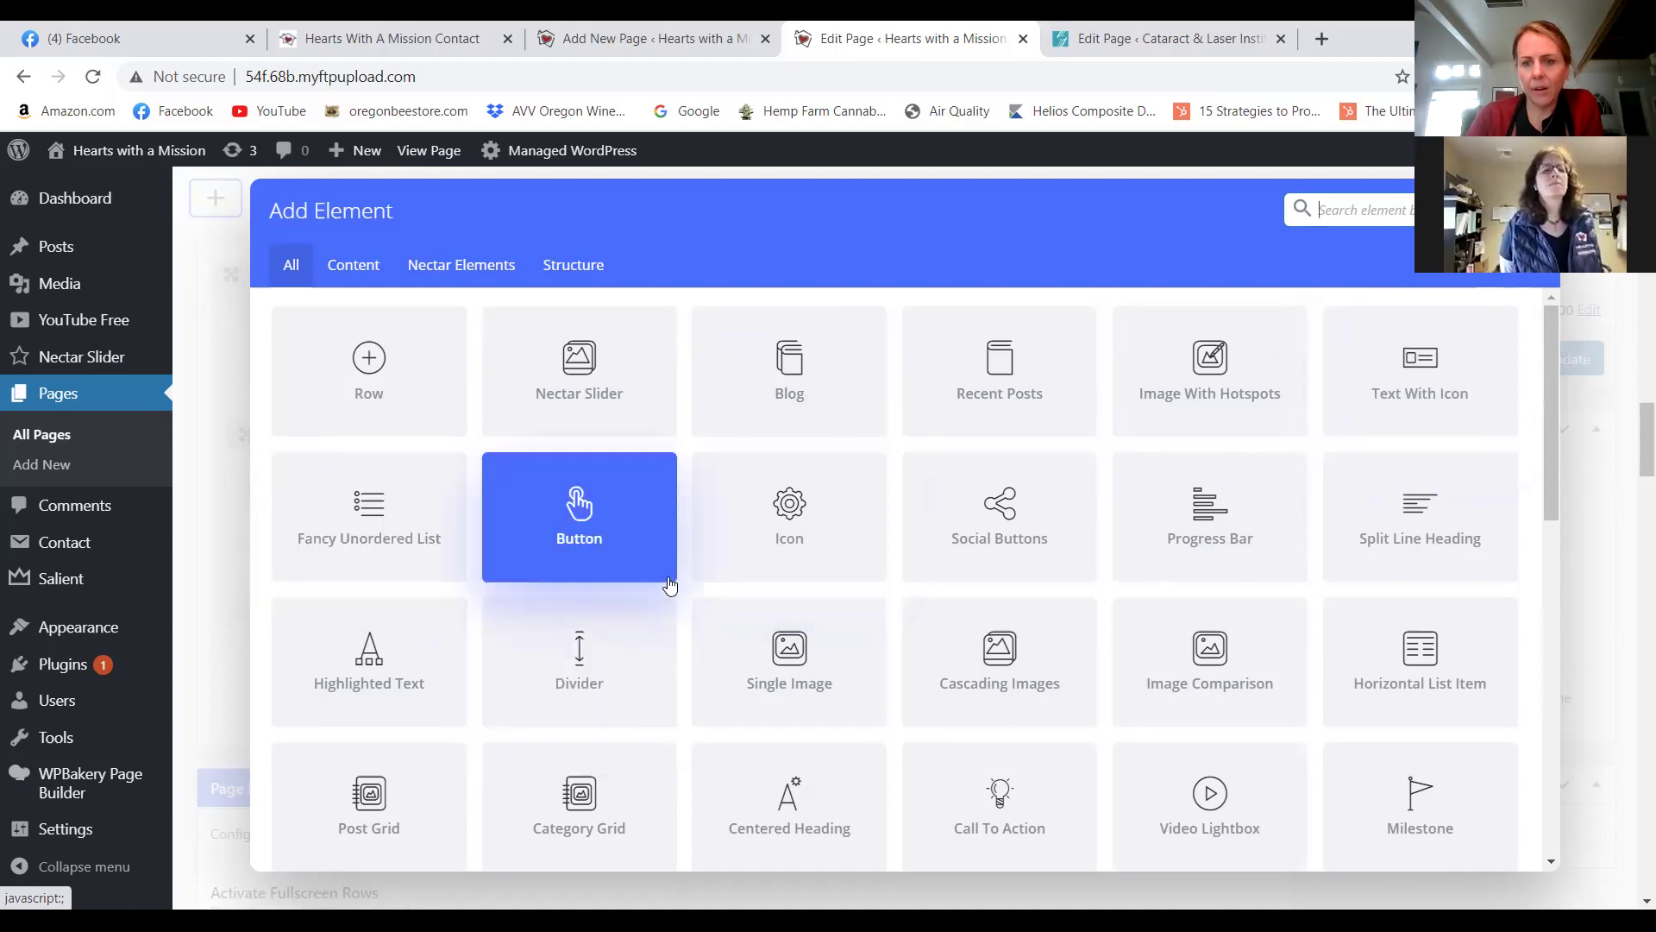
{"action": "scroll", "coordinate": [669, 584], "scroll_direction": "down", "scroll_amount": 1}
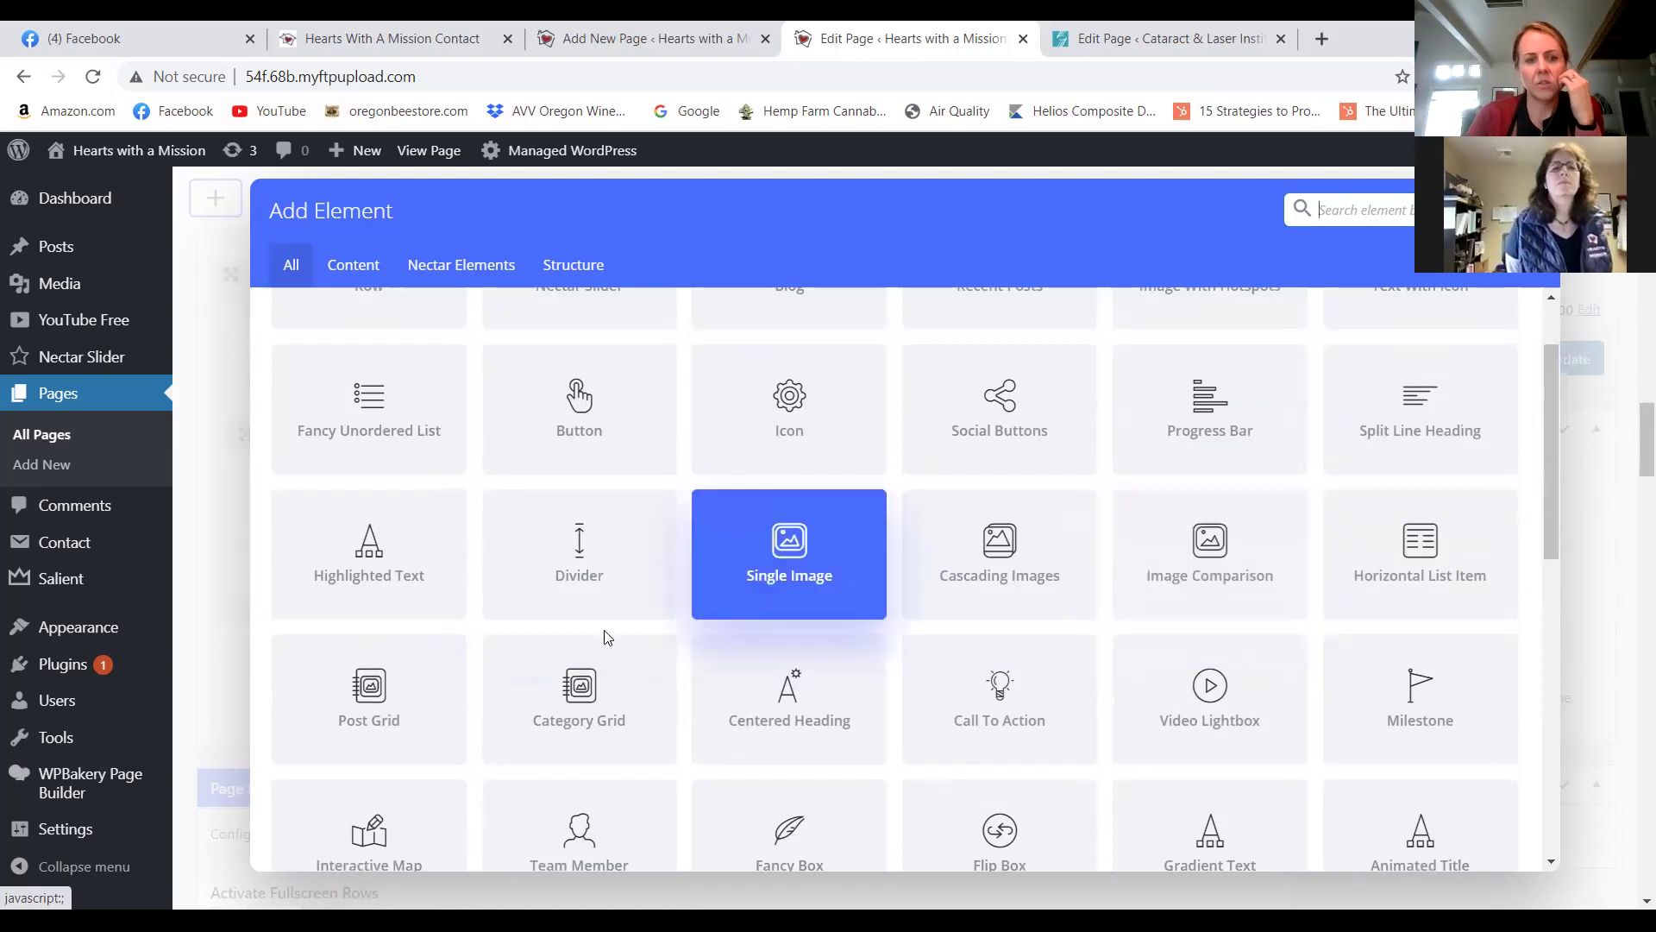
{"action": "scroll", "coordinate": [607, 657], "scroll_direction": "down", "scroll_amount": 1}
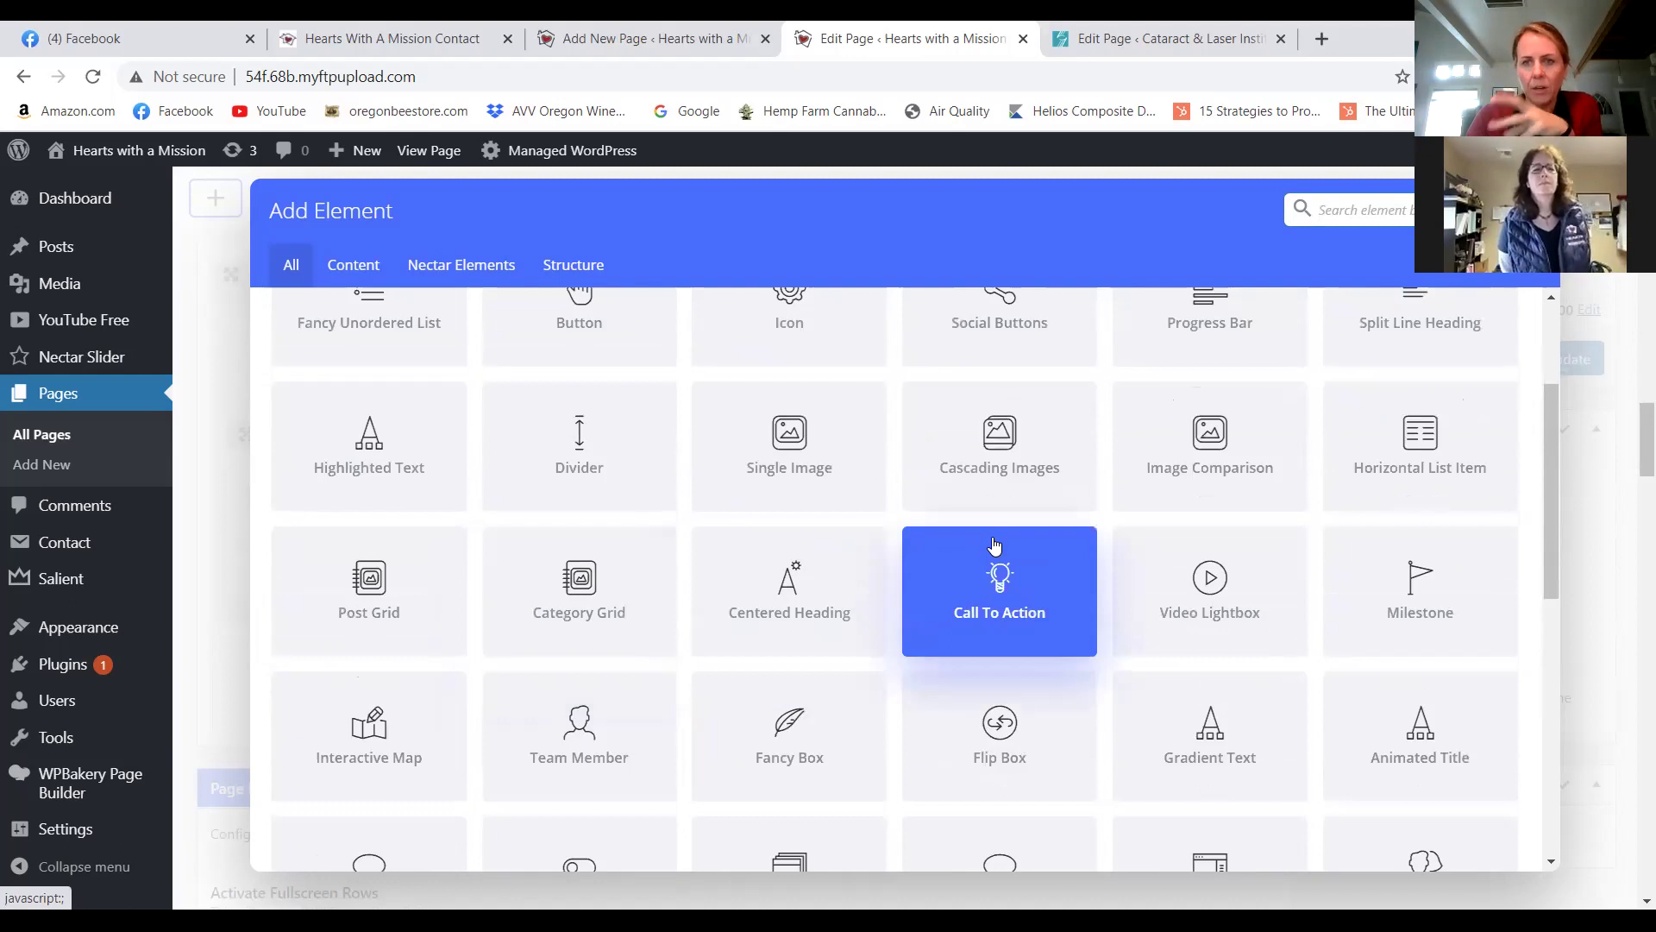
{"action": "scroll", "coordinate": [1175, 550], "scroll_direction": "down", "scroll_amount": 1}
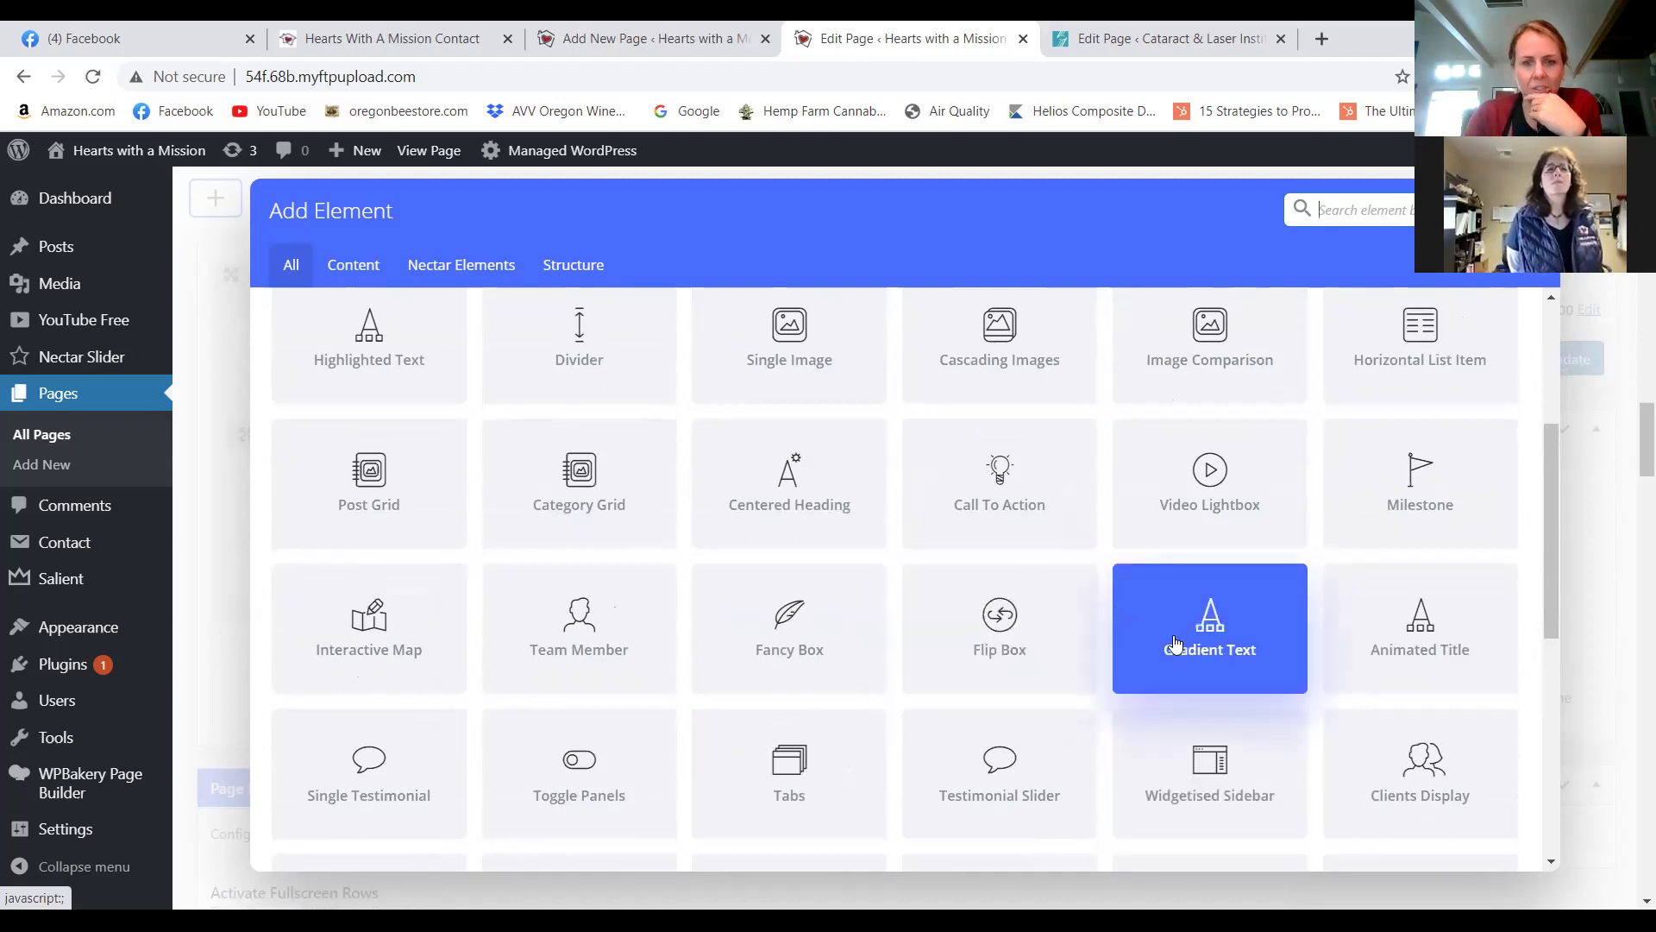
{"action": "scroll", "coordinate": [764, 653], "scroll_direction": "down", "scroll_amount": 1}
{"action": "scroll", "coordinate": [764, 653], "scroll_direction": "down", "scroll_amount": 1}
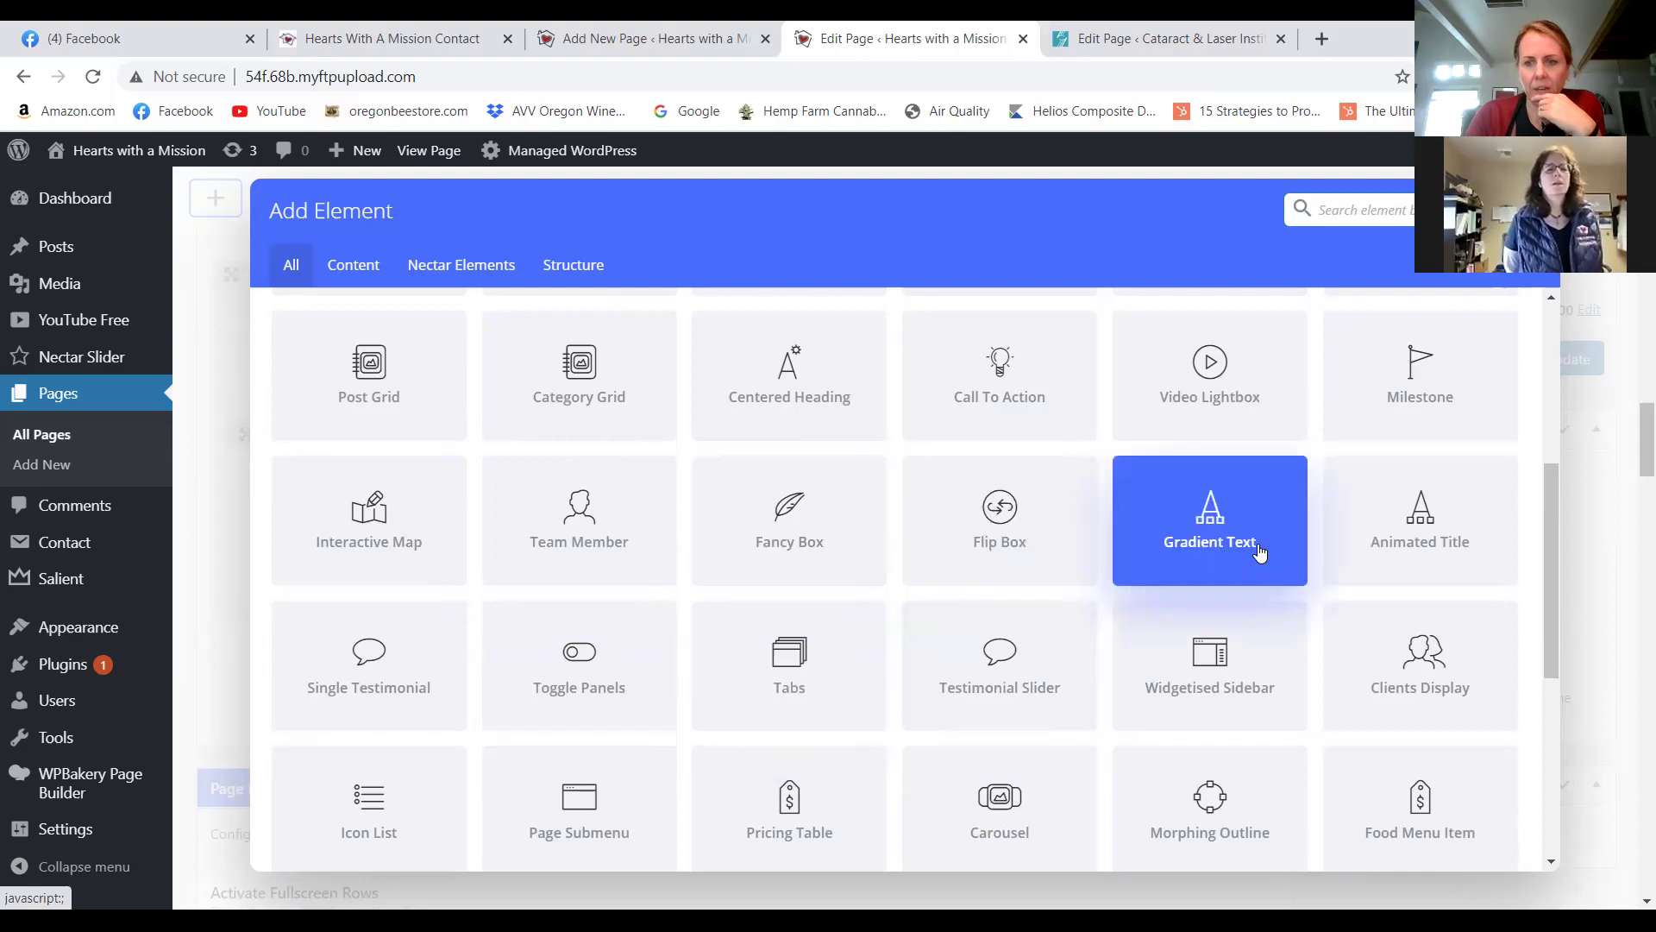
{"action": "scroll", "coordinate": [1126, 612], "scroll_direction": "down", "scroll_amount": 1}
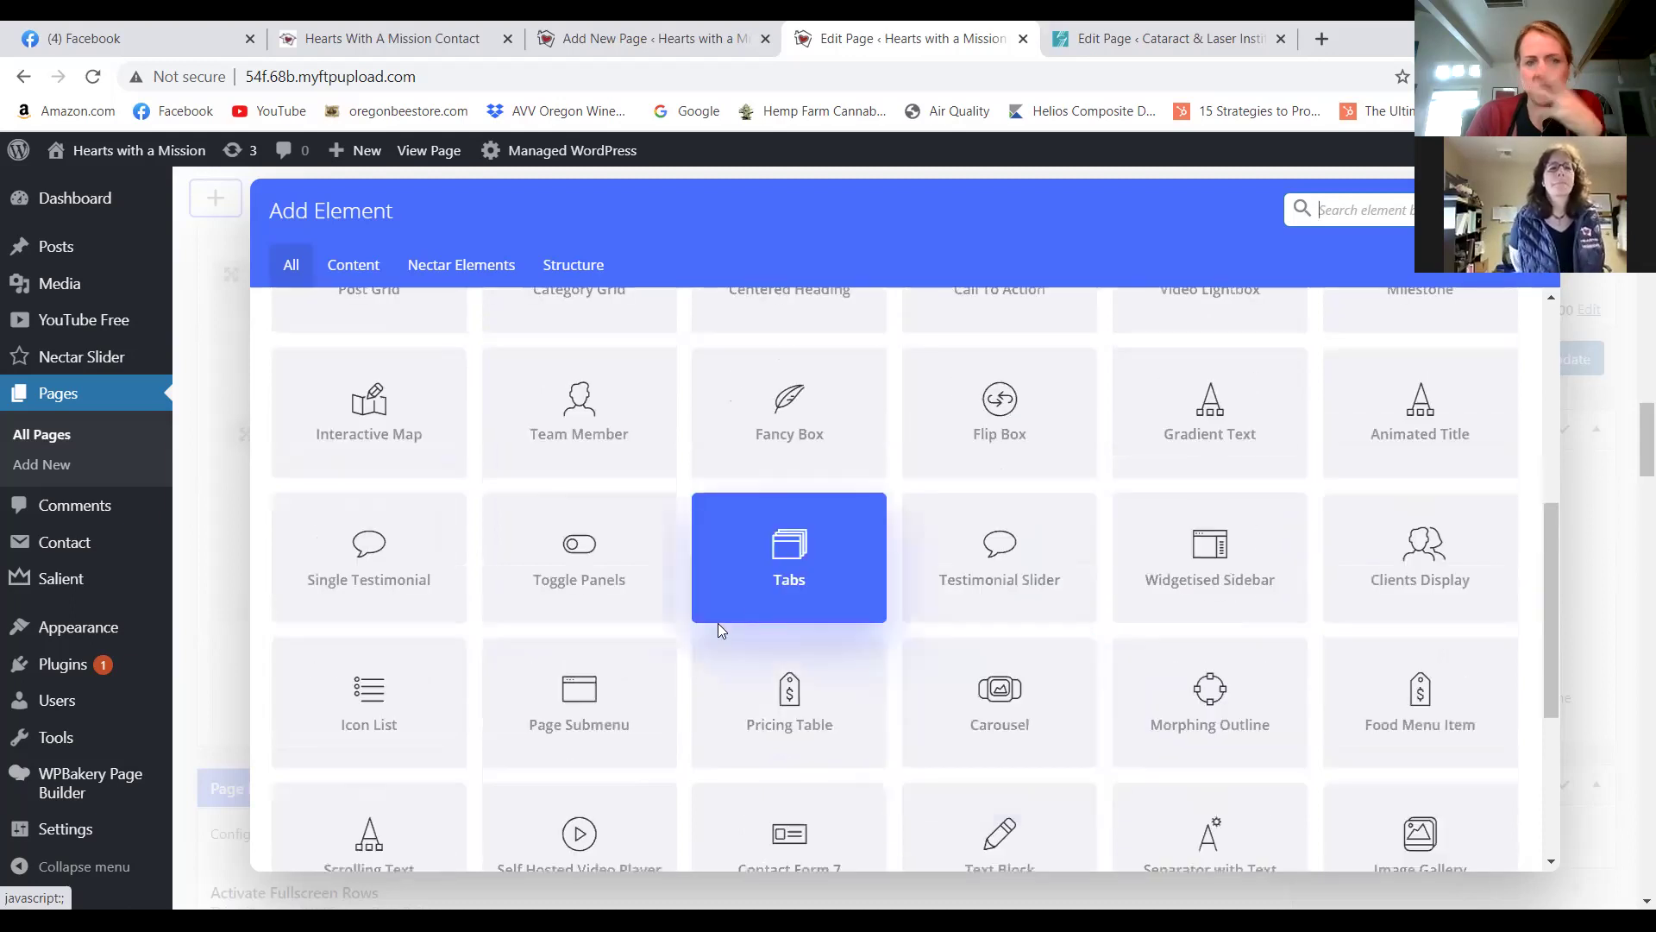
{"action": "scroll", "coordinate": [604, 559], "scroll_direction": "down", "scroll_amount": 1}
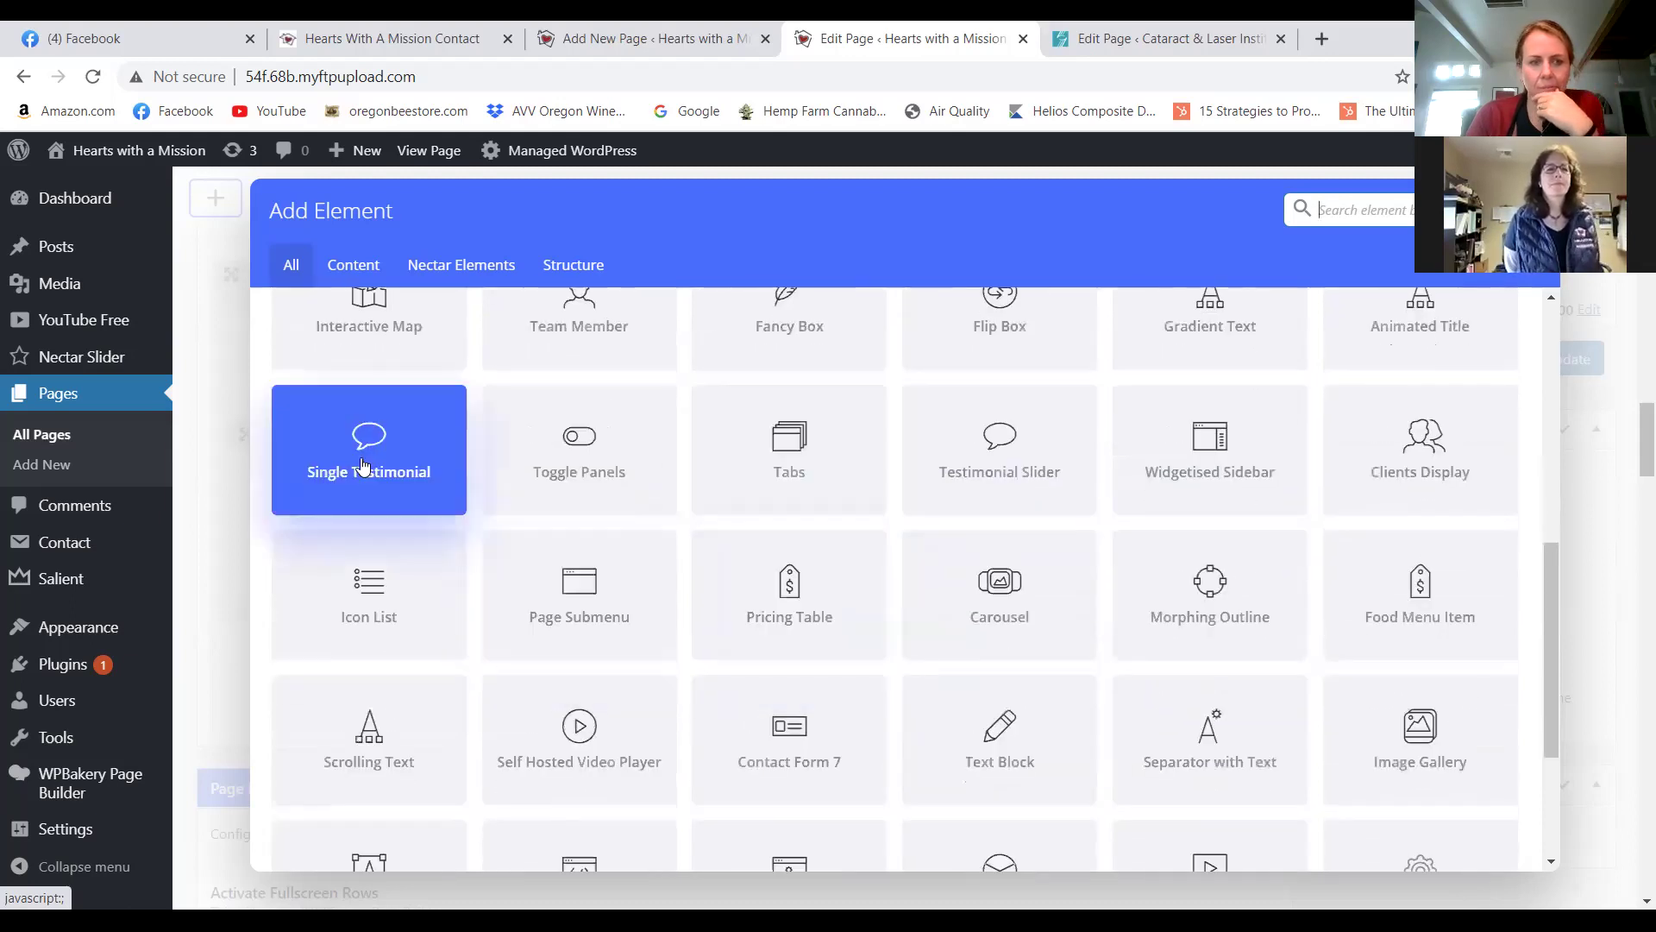
{"action": "scroll", "coordinate": [657, 477], "scroll_direction": "down", "scroll_amount": 2}
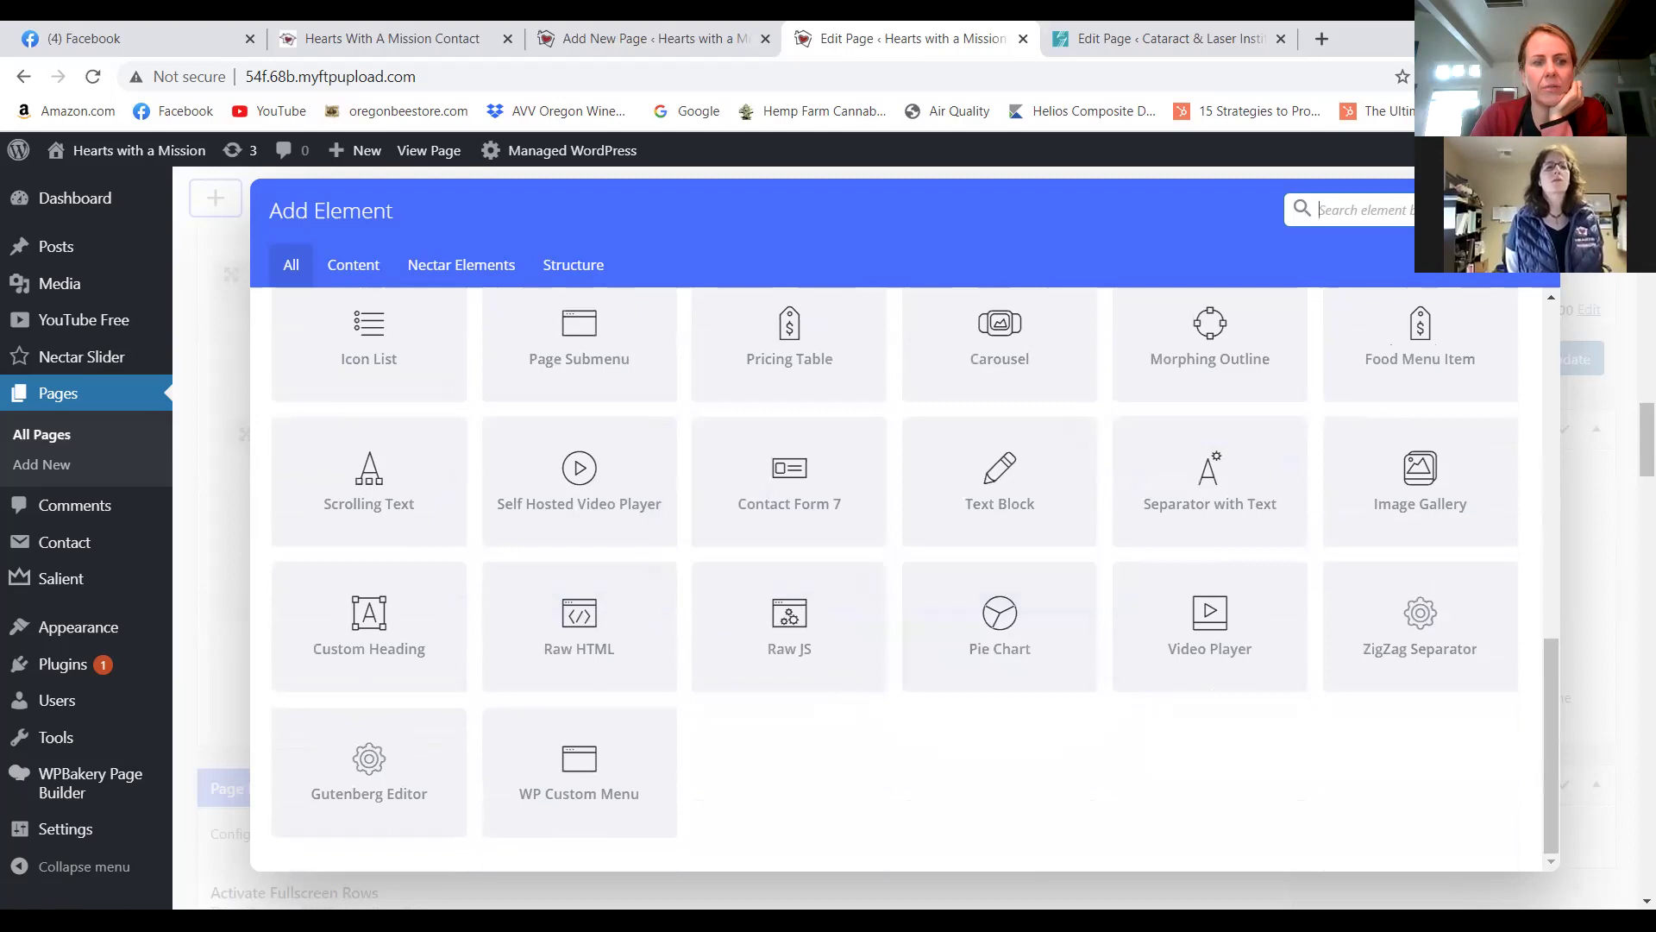
{"action": "left_click", "coordinate": [1536, 211]}
Try to reorder the page layout by moving the How you can help and Upcoming Events rows.
{"action": "scroll", "coordinate": [224, 500], "scroll_direction": "up", "scroll_amount": 2}
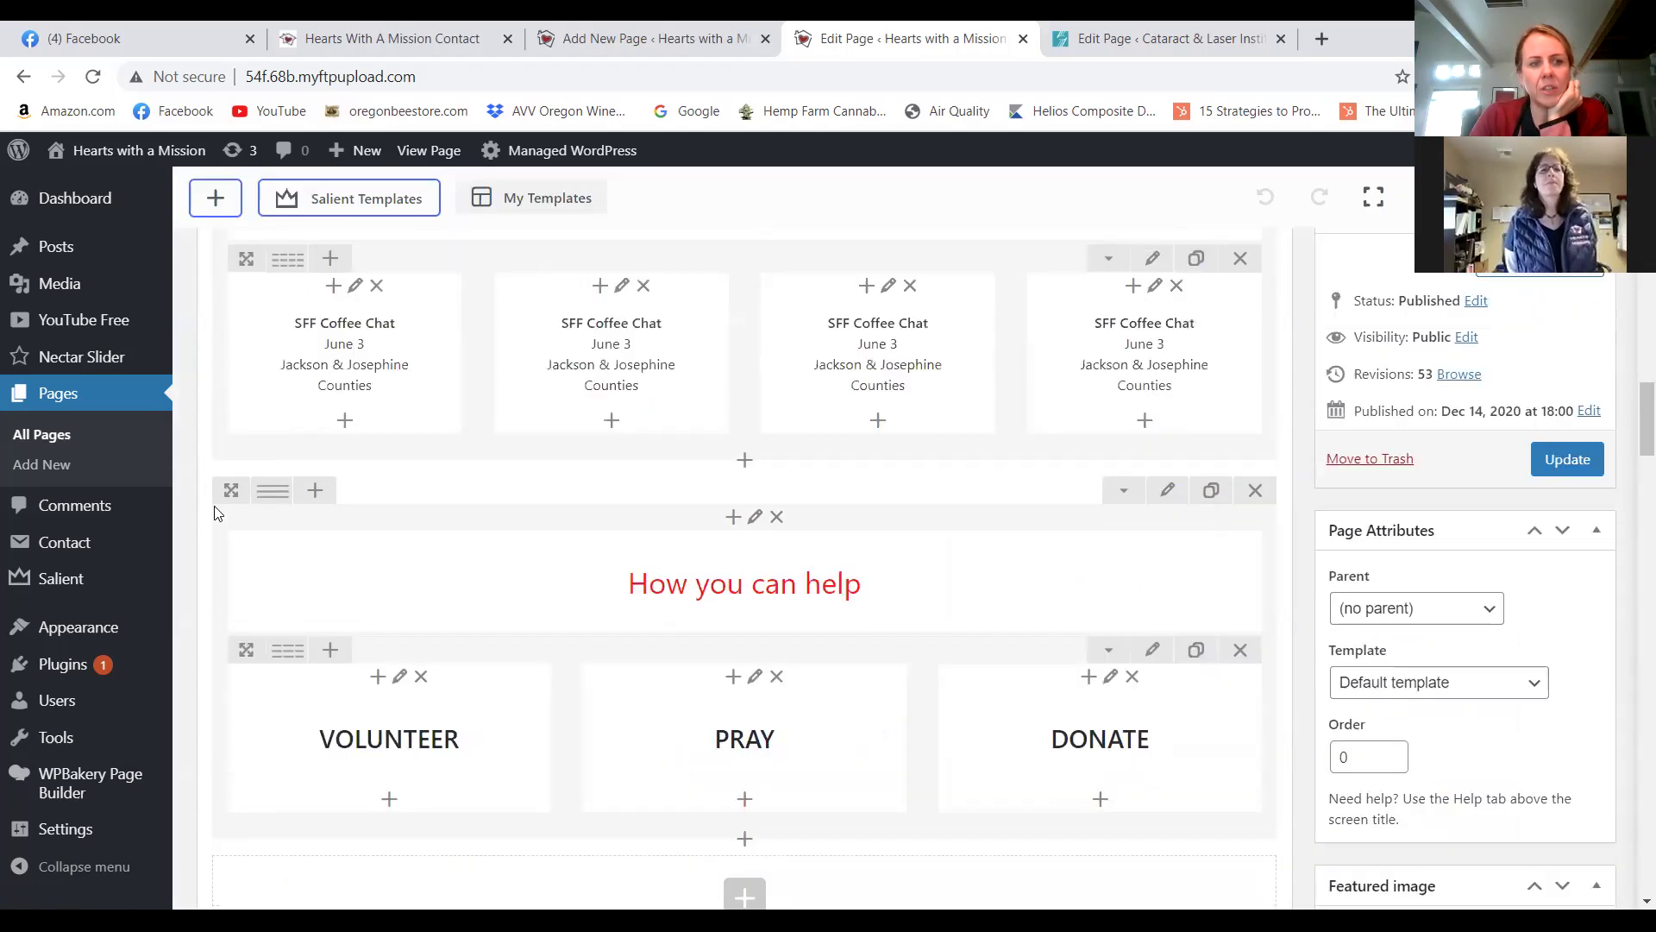
{"action": "mouse_move", "coordinate": [229, 489]}
{"action": "left_mouse_down"}
{"action": "mouse_move", "coordinate": [202, 342]}
{"action": "mouse_move", "coordinate": [210, 262]}
{"action": "mouse_move", "coordinate": [225, 551]}
{"action": "mouse_move", "coordinate": [228, 500]}
{"action": "left_mouse_up"}
{"action": "scroll", "coordinate": [258, 461], "scroll_direction": "up", "scroll_amount": 4}
{"action": "scroll", "coordinate": [498, 405], "scroll_direction": "up", "scroll_amount": 10}
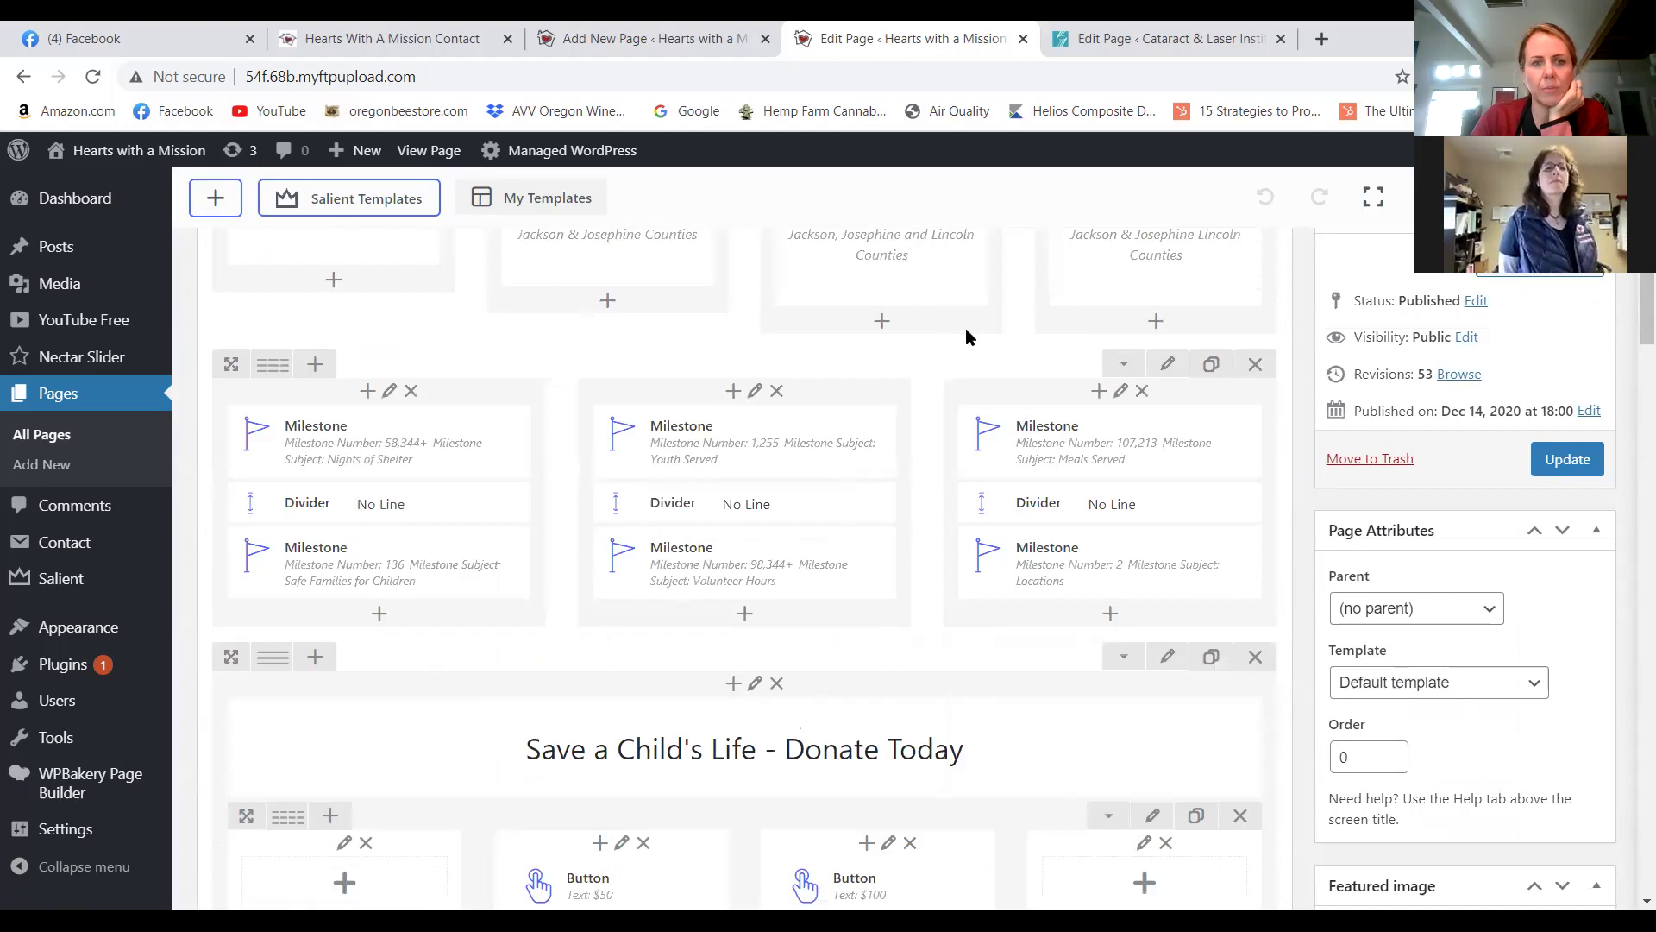
{"action": "scroll", "coordinate": [604, 517], "scroll_direction": "down", "scroll_amount": 8}
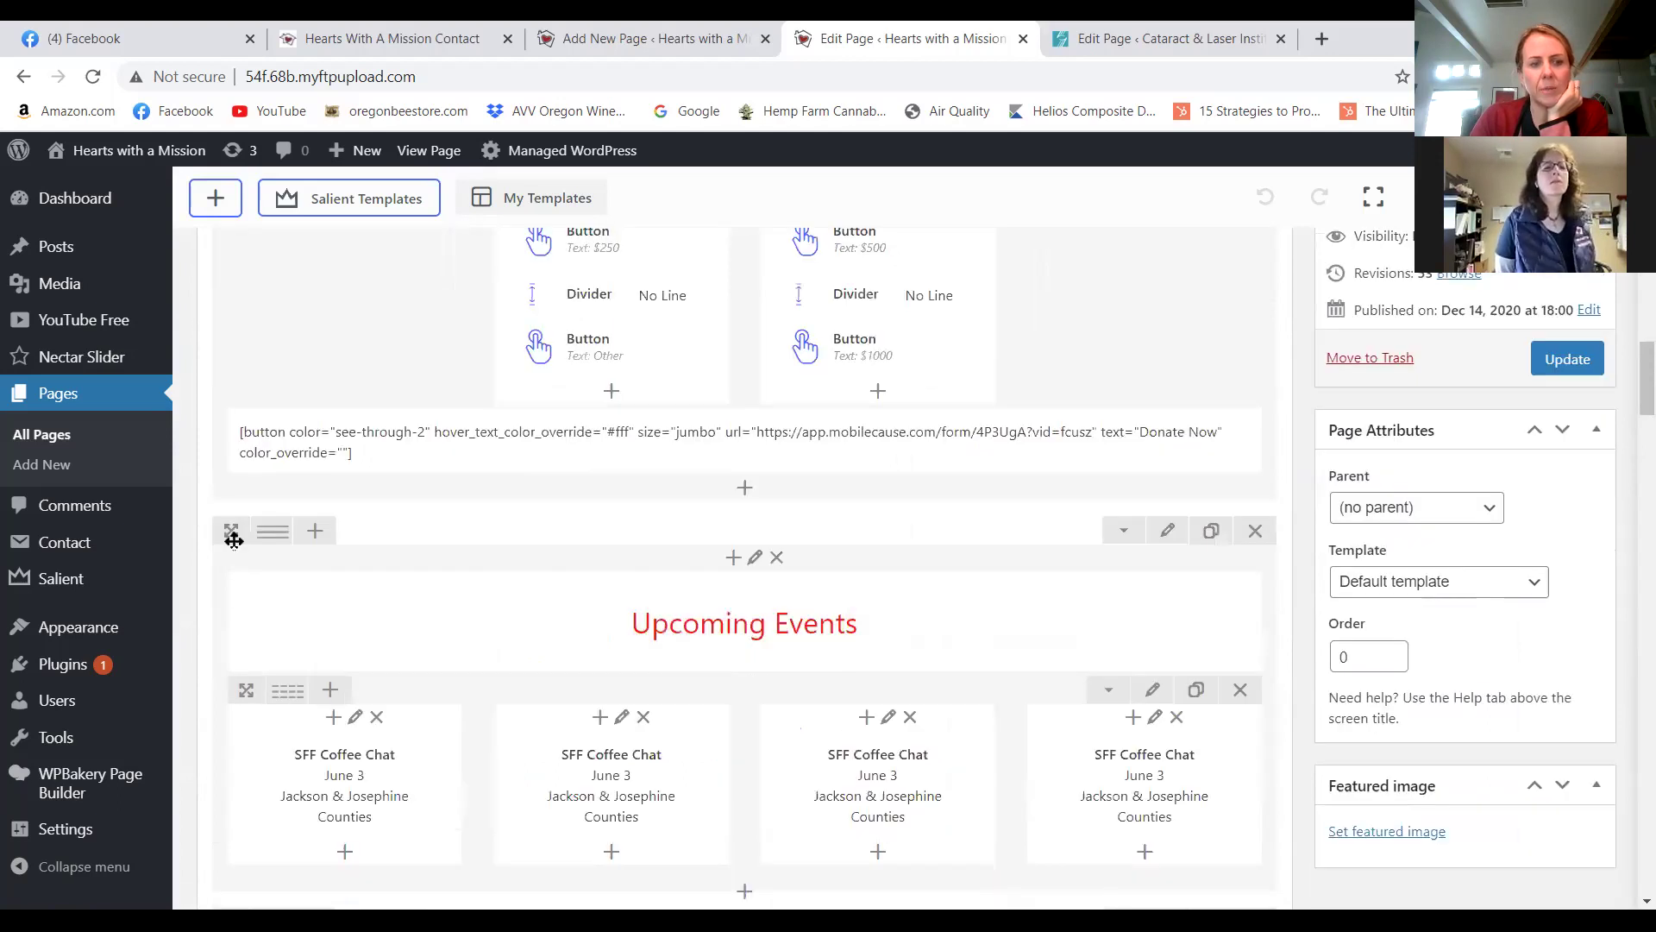
{"action": "left_click_drag", "start_coordinate": [226, 529], "coordinate": [229, 647]}
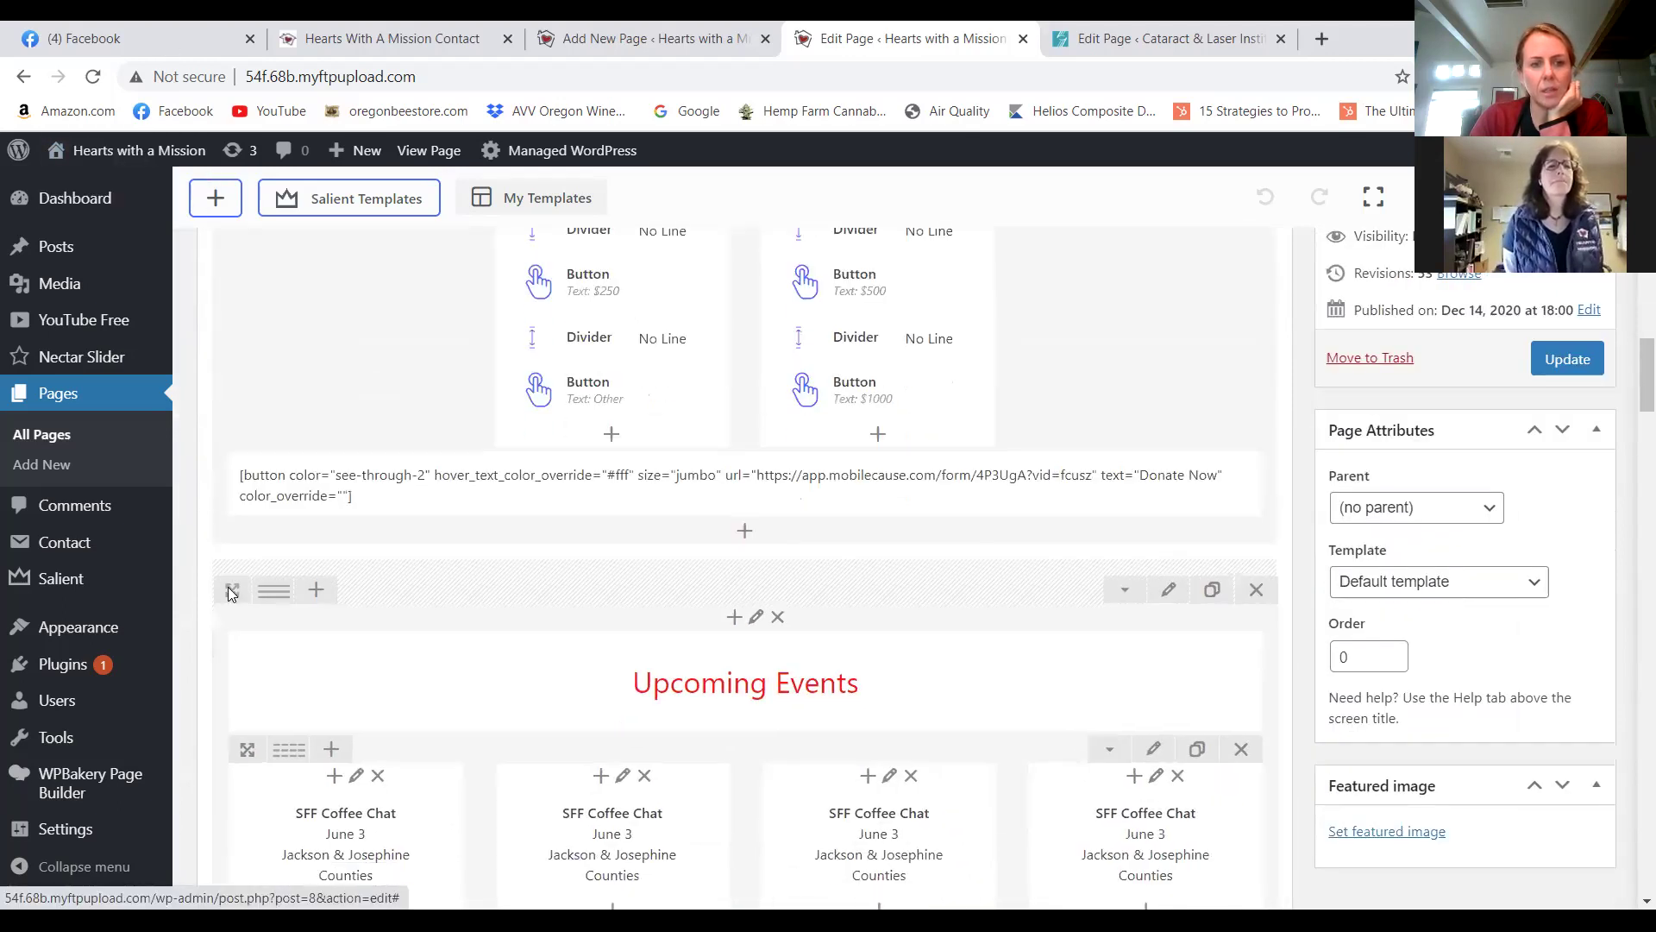
{"action": "scroll", "coordinate": [750, 650], "scroll_direction": "down", "scroll_amount": 7}
{"action": "scroll", "coordinate": [750, 651], "scroll_direction": "down", "scroll_amount": 3}
{"action": "scroll", "coordinate": [768, 656], "scroll_direction": "up", "scroll_amount": 15}
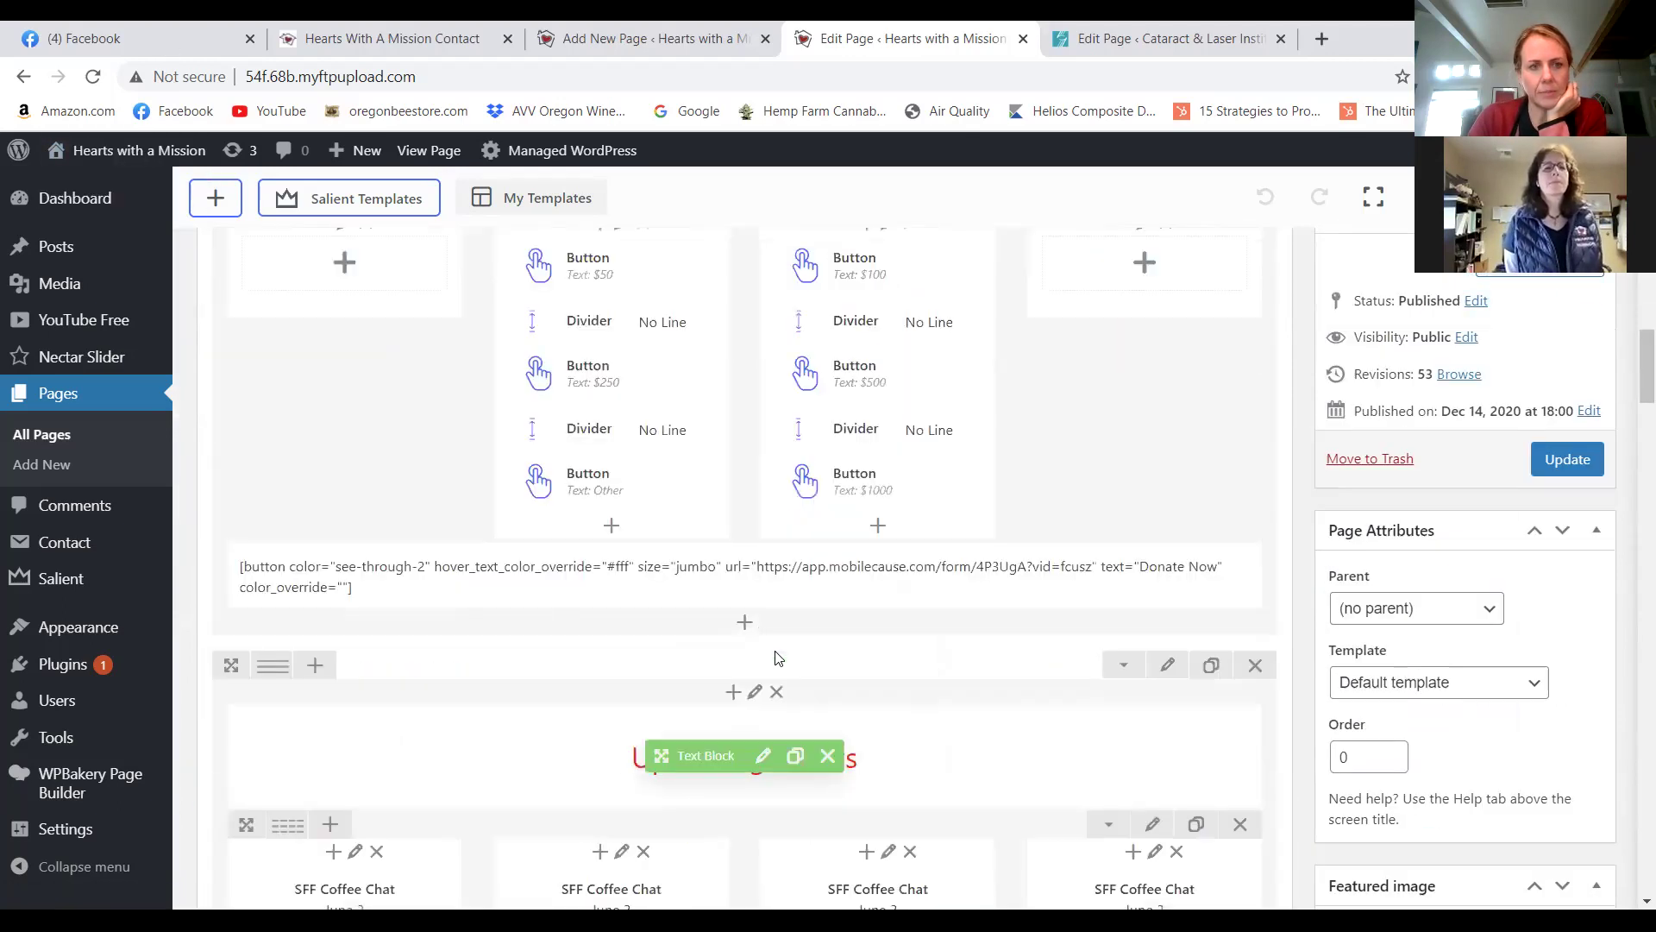
View the live site, open its About page, and look over the banner, core values and staff sections.
{"action": "left_click", "coordinate": [427, 154]}
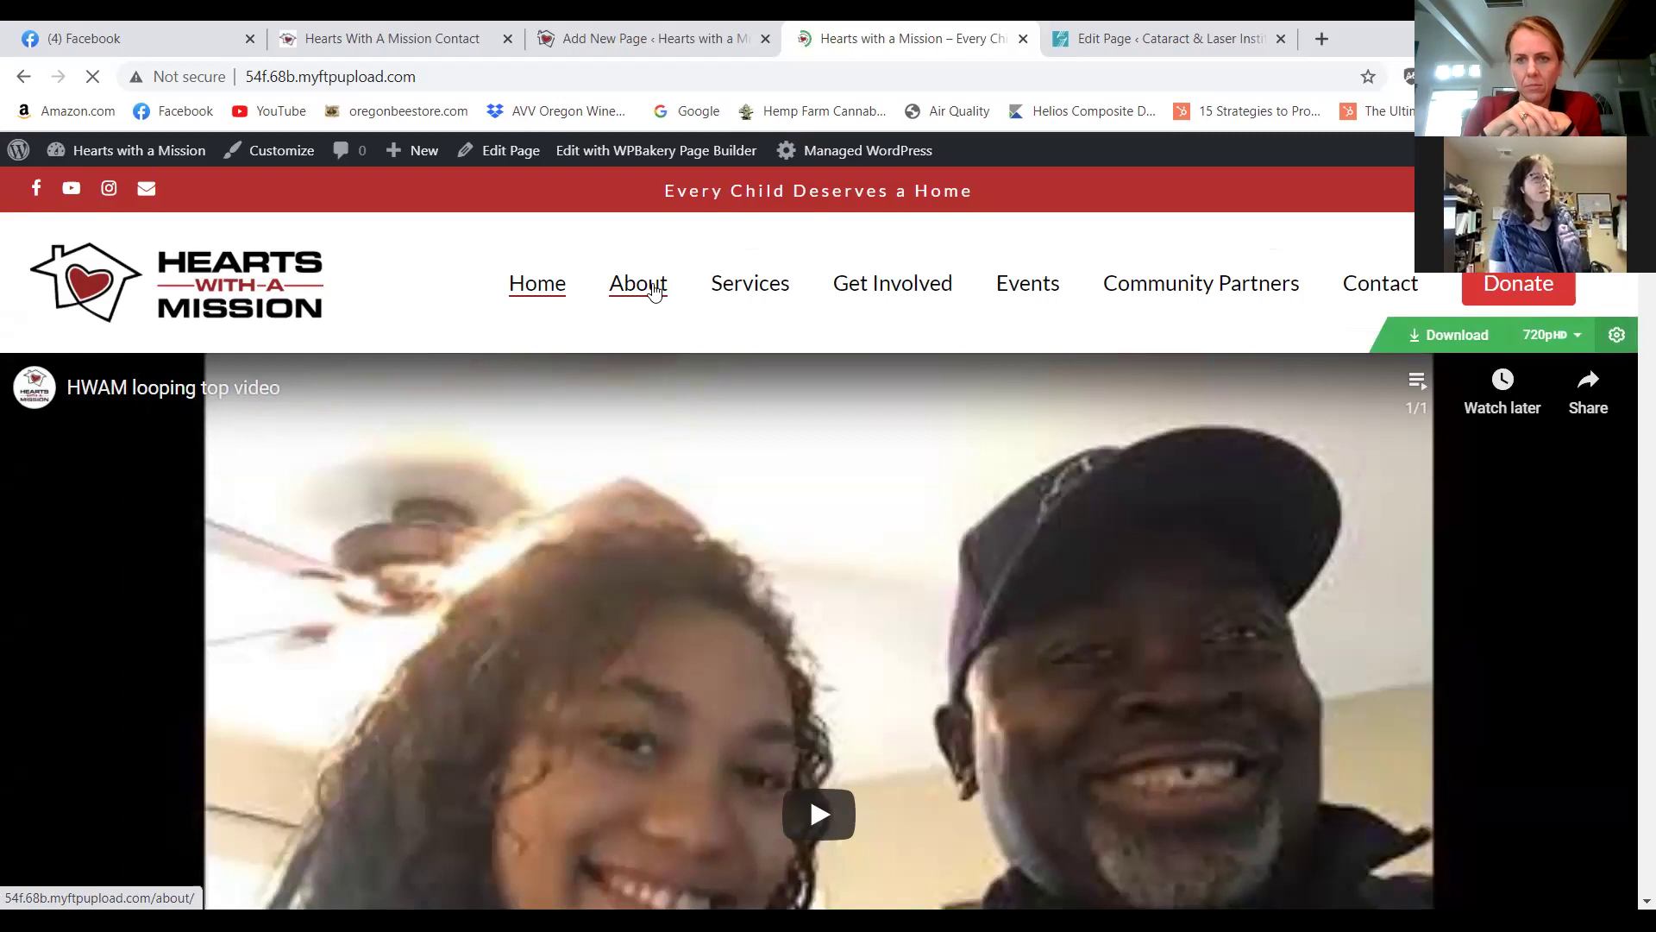
{"action": "left_click", "coordinate": [655, 292]}
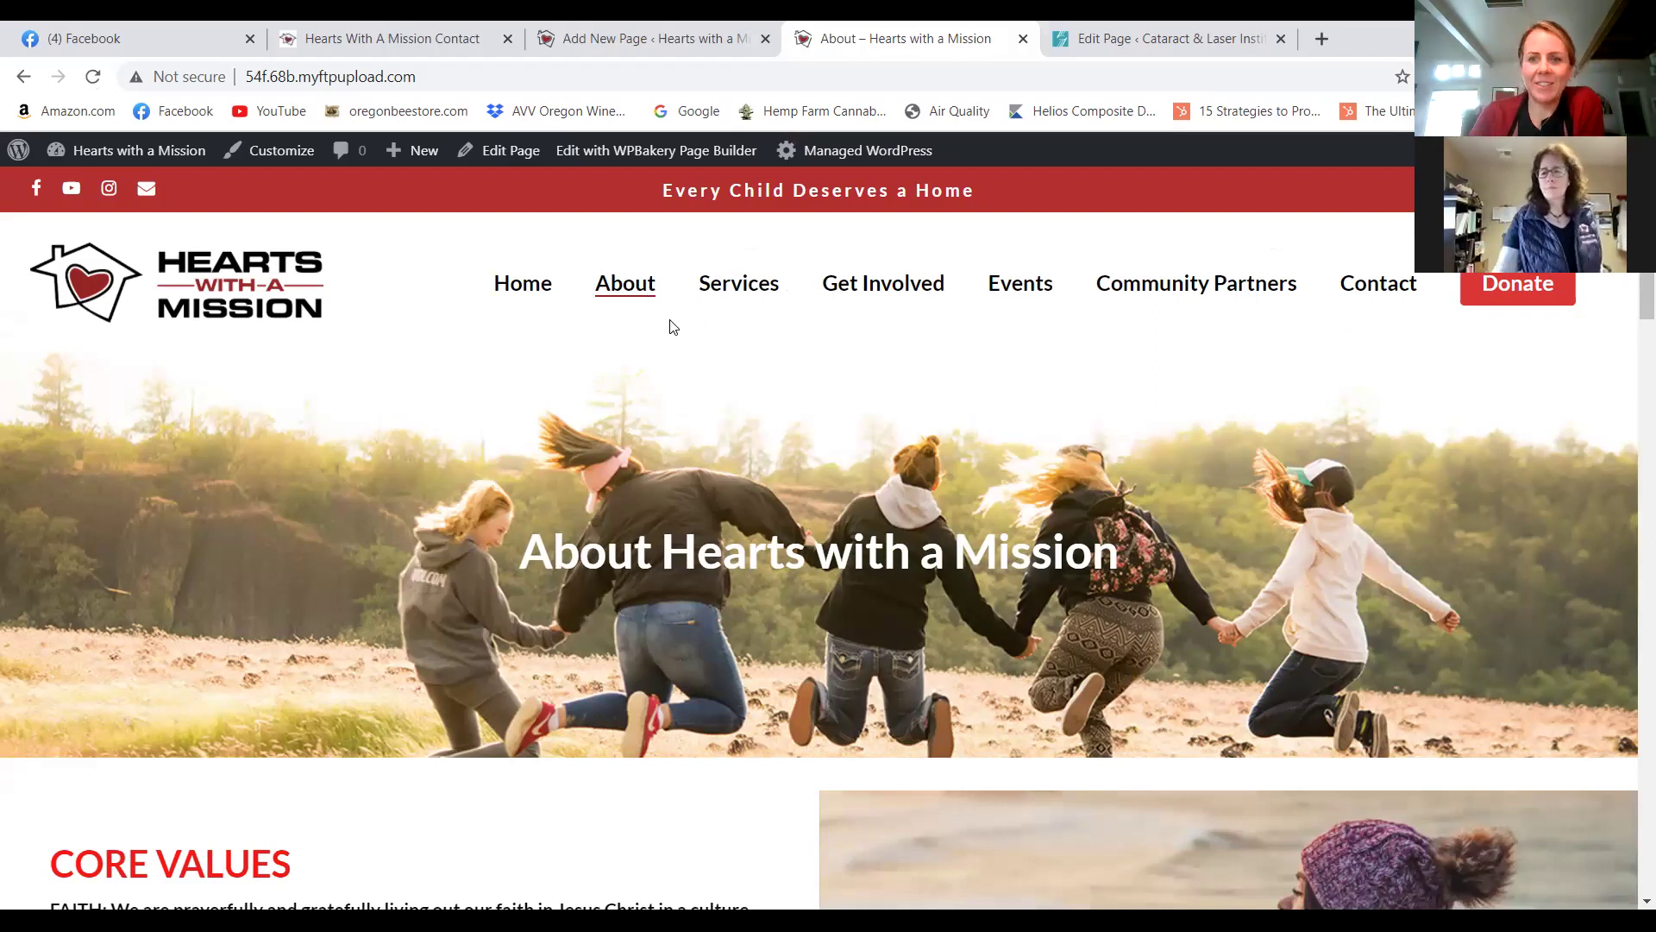
{"action": "scroll", "coordinate": [676, 332], "scroll_direction": "down", "scroll_amount": 15}
{"action": "scroll", "coordinate": [678, 333], "scroll_direction": "down", "scroll_amount": 10}
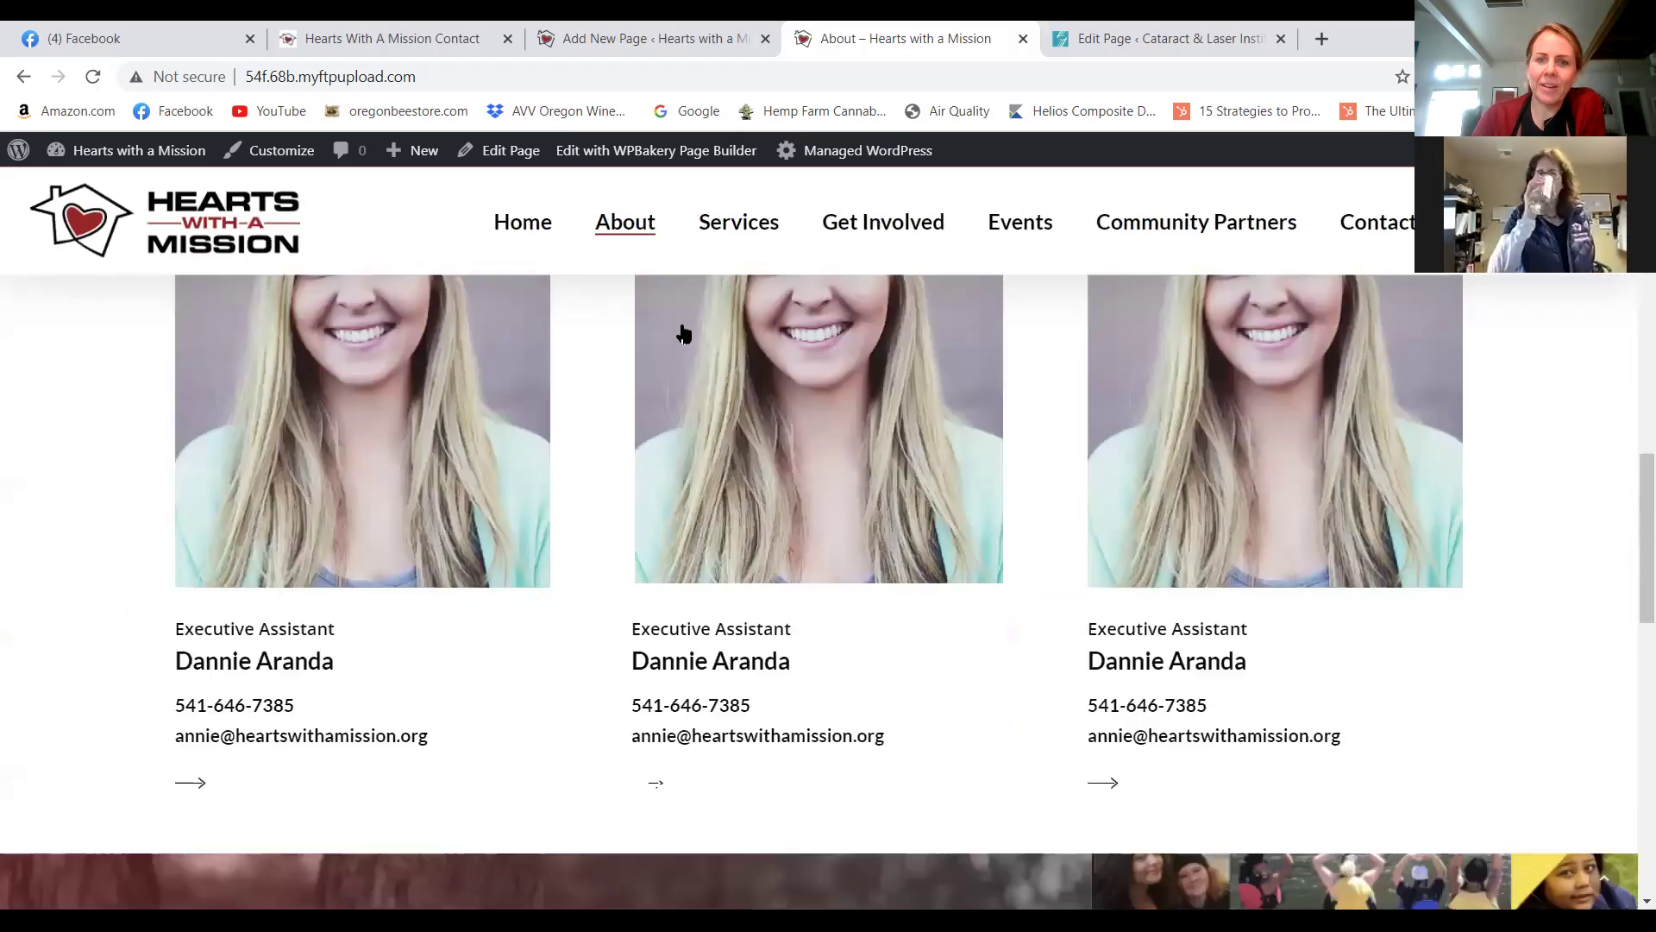
{"action": "scroll", "coordinate": [682, 333], "scroll_direction": "up", "scroll_amount": 15}
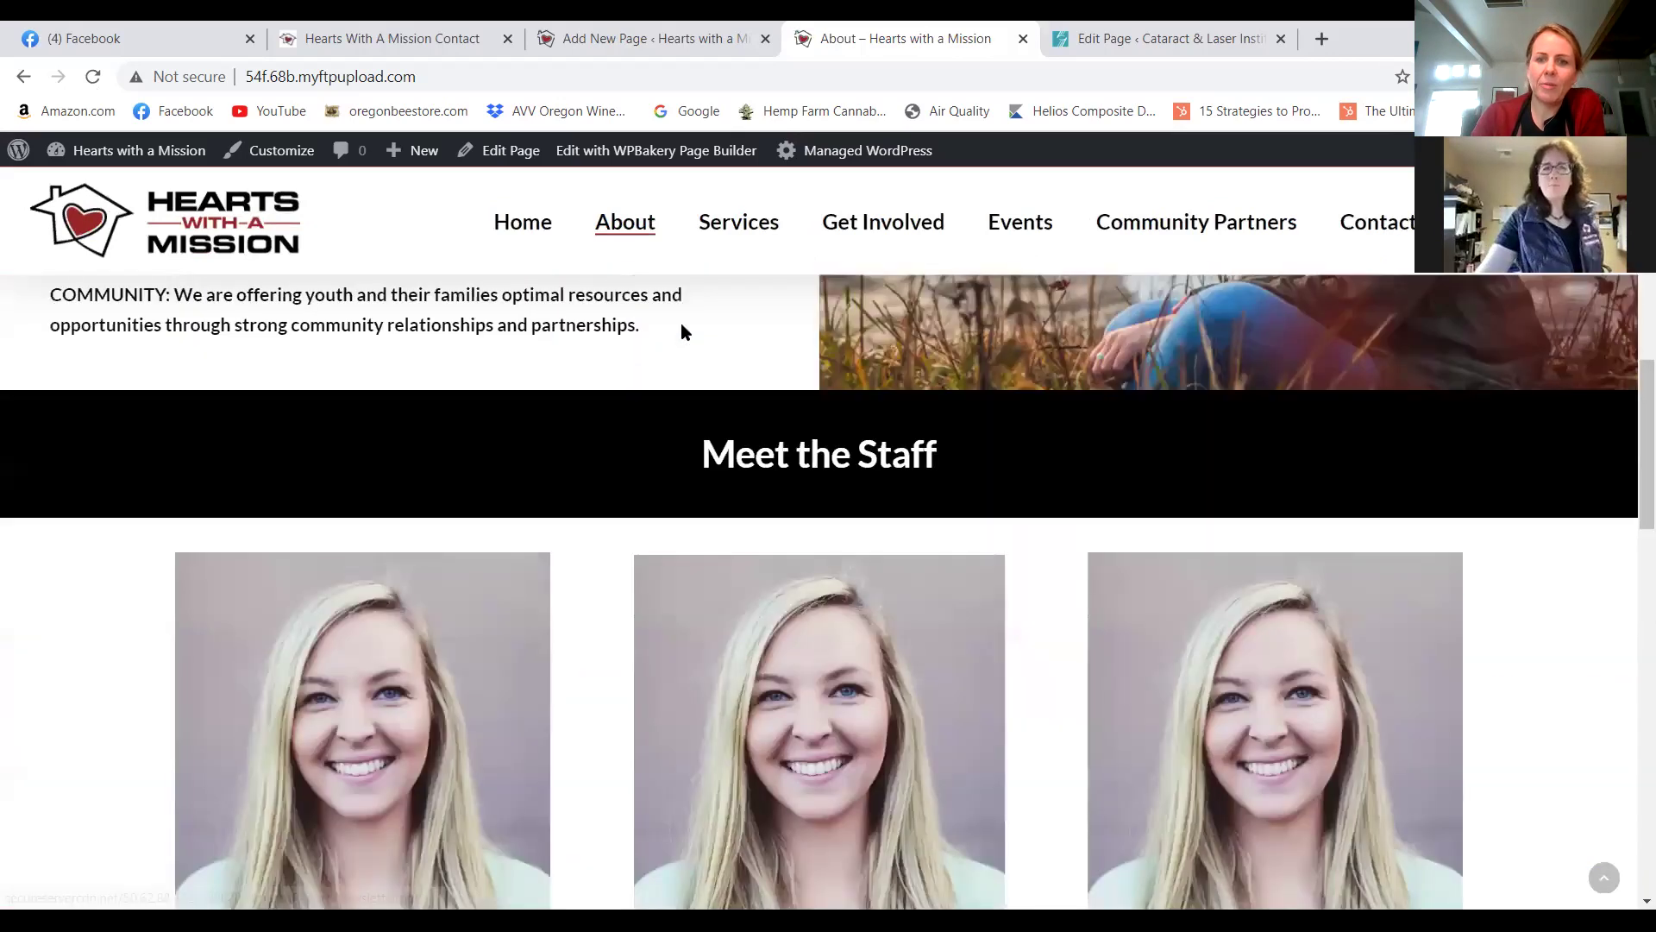
{"action": "scroll", "coordinate": [682, 333], "scroll_direction": "up", "scroll_amount": 5}
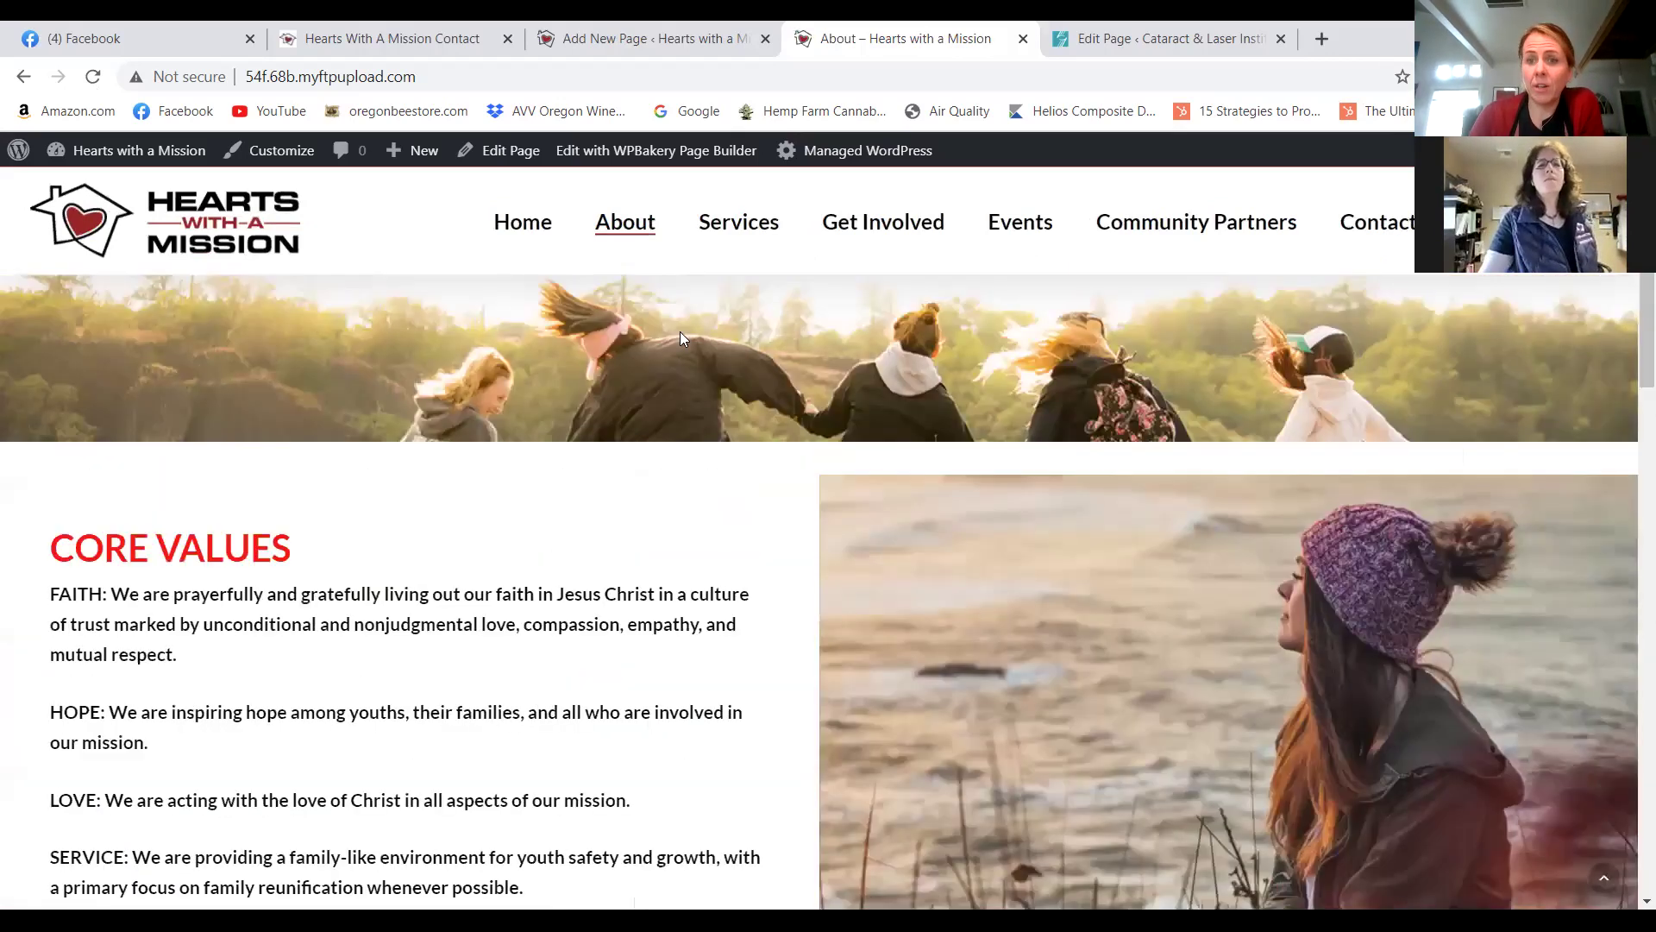
{"action": "scroll", "coordinate": [686, 344], "scroll_direction": "up", "scroll_amount": 1}
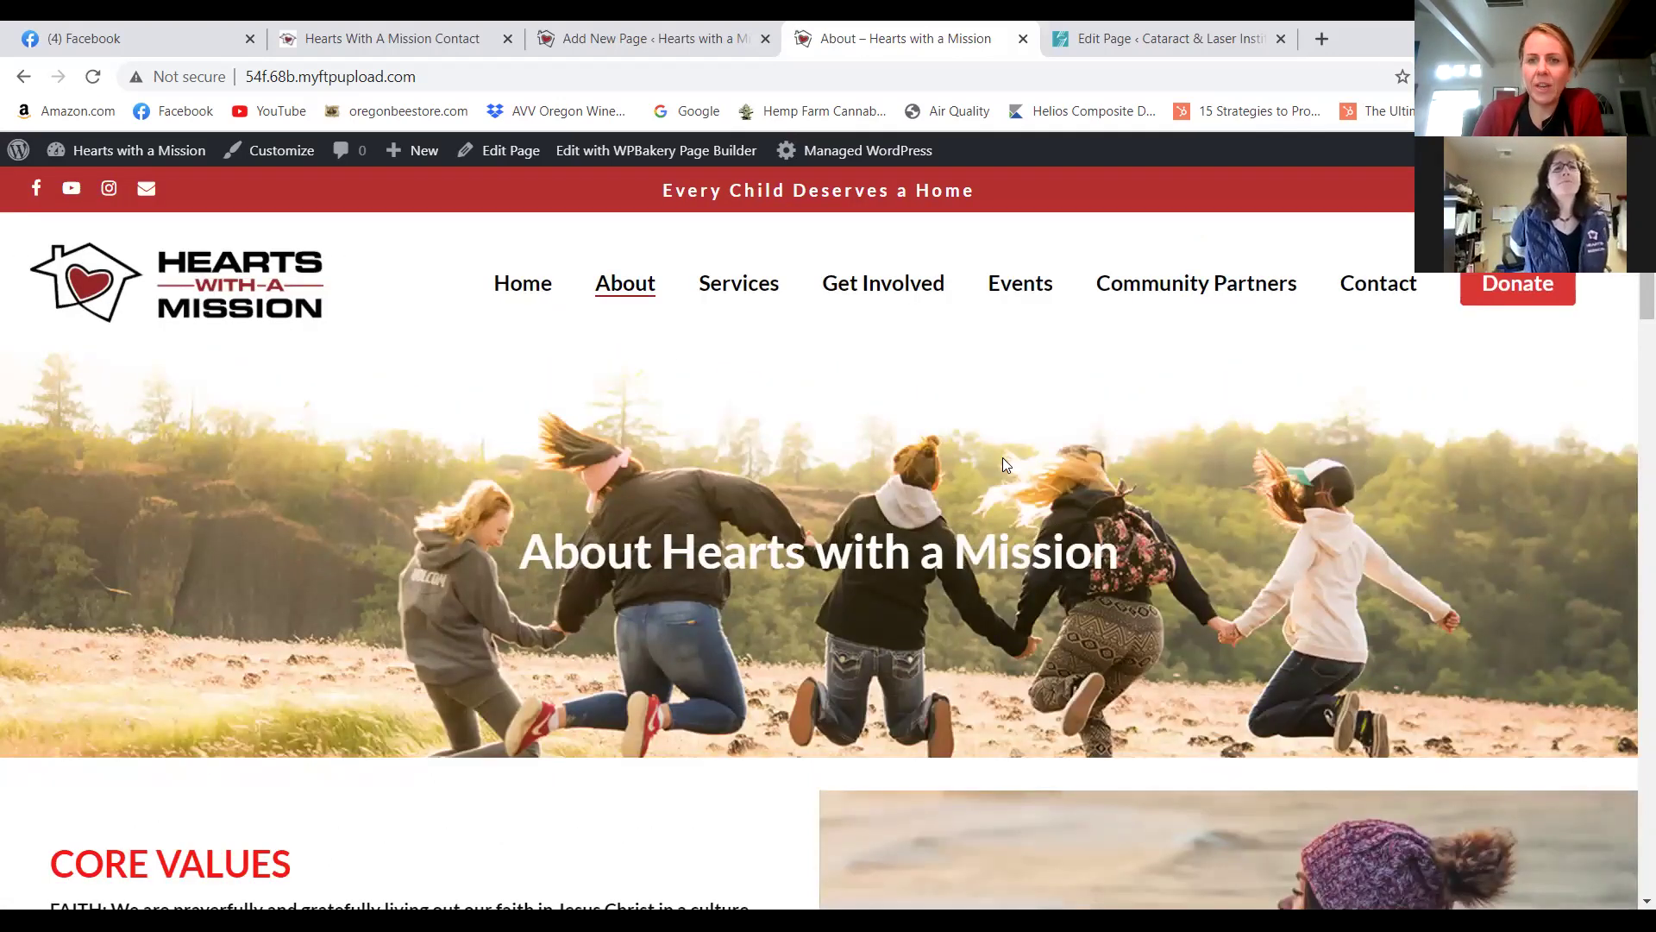
Examine the About page from the CORE VALUES section down to the footer's contact details and seals.
{"action": "scroll", "coordinate": [1003, 463], "scroll_direction": "down", "scroll_amount": 4}
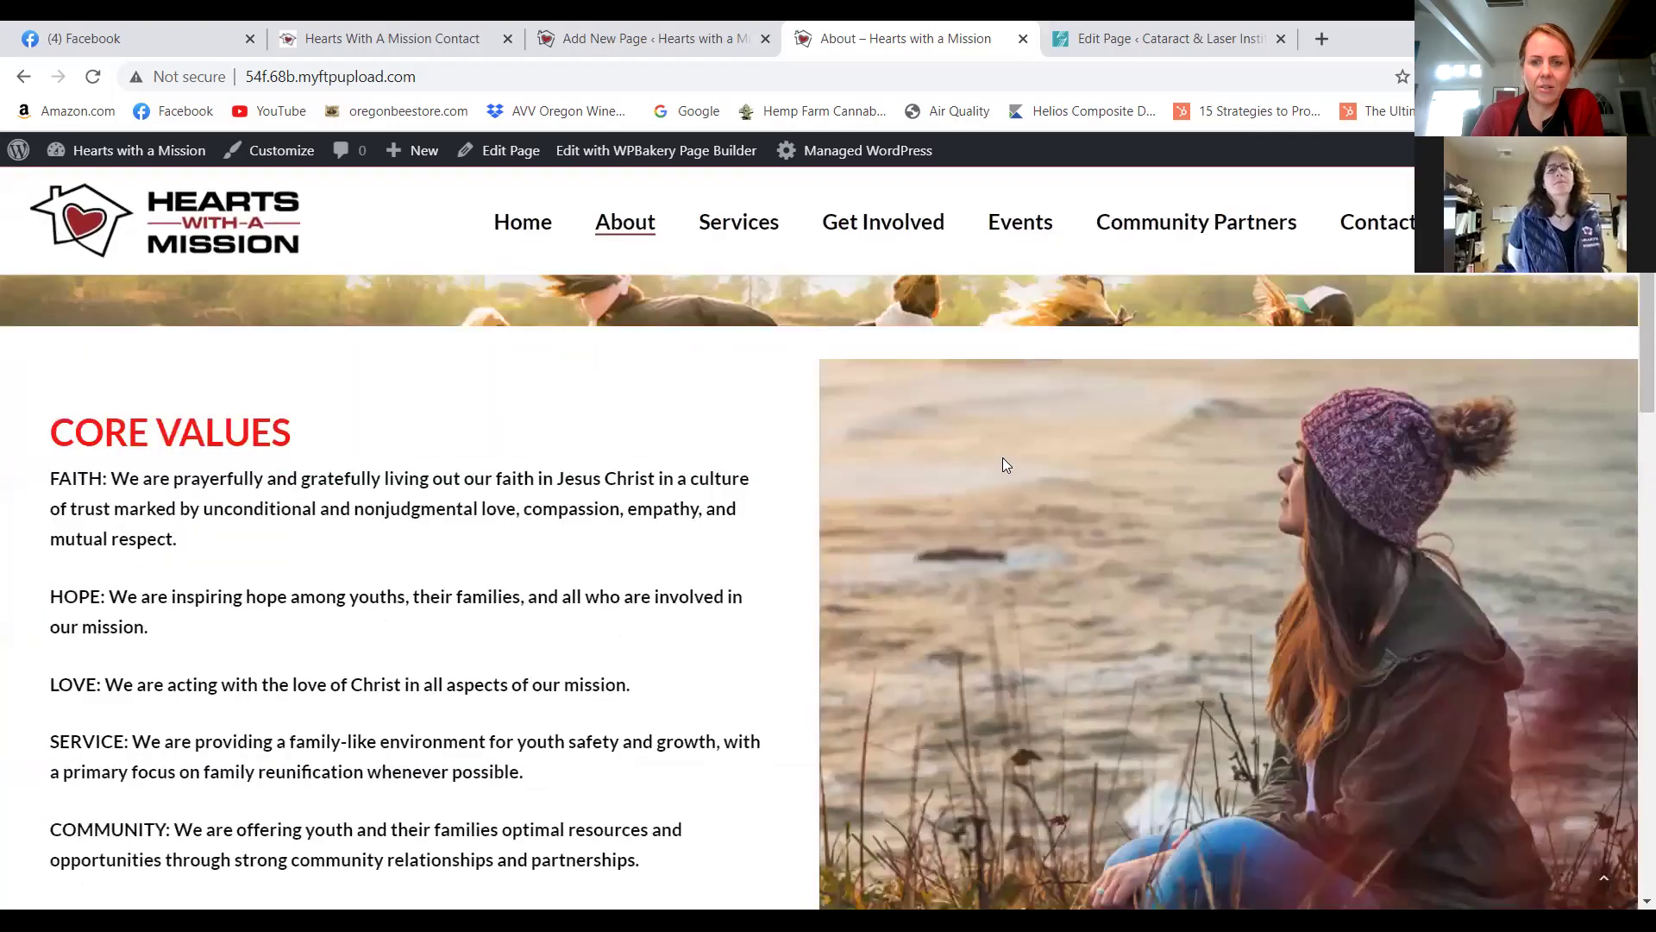
{"action": "scroll", "coordinate": [1002, 457], "scroll_direction": "down", "scroll_amount": 1}
{"action": "scroll", "coordinate": [1002, 457], "scroll_direction": "up", "scroll_amount": 1}
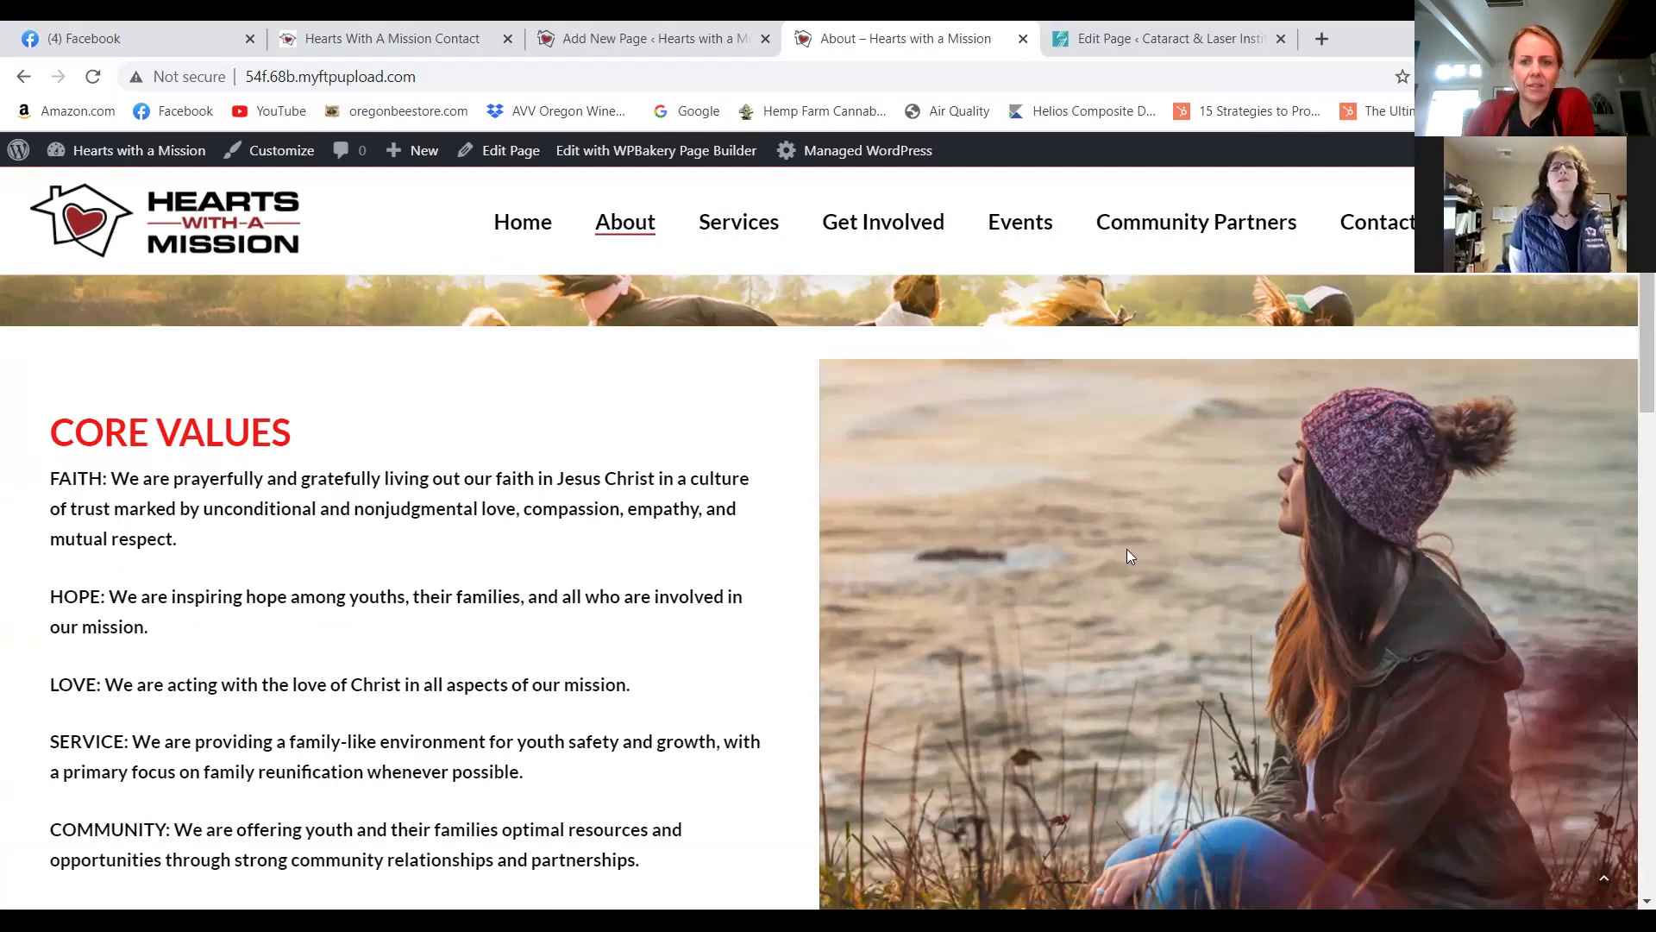
{"action": "scroll", "coordinate": [1155, 535], "scroll_direction": "down", "scroll_amount": 10}
{"action": "scroll", "coordinate": [1182, 537], "scroll_direction": "down", "scroll_amount": 12}
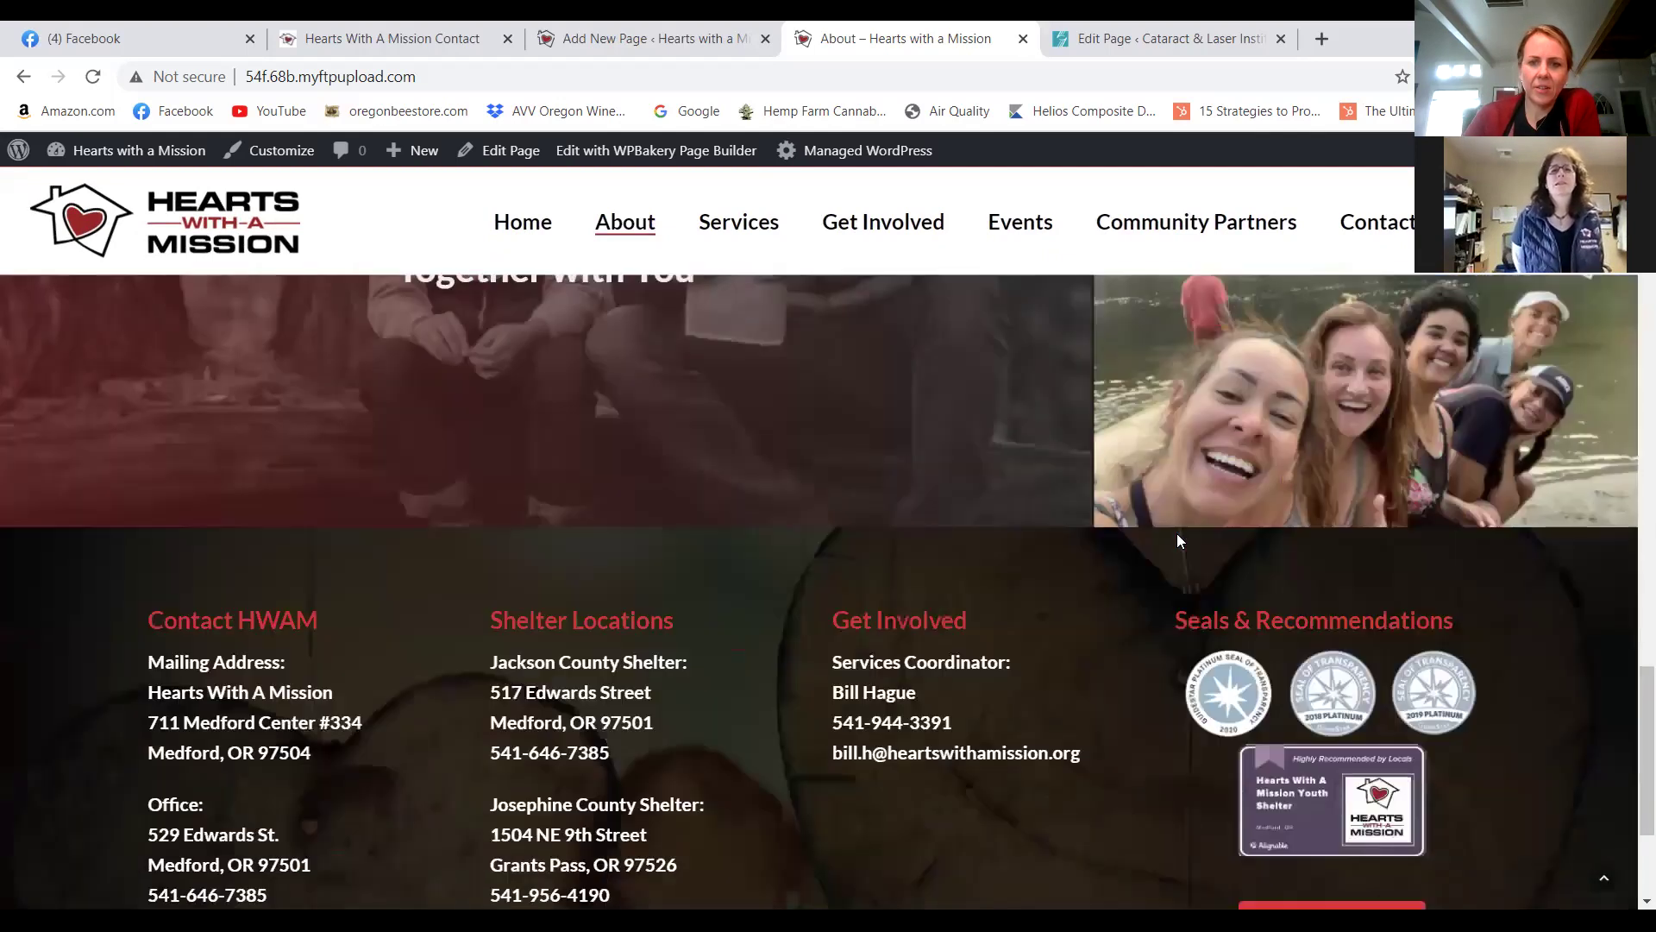
{"action": "scroll", "coordinate": [1176, 533], "scroll_direction": "up", "scroll_amount": 20}
{"action": "scroll", "coordinate": [1163, 521], "scroll_direction": "up", "scroll_amount": 3}
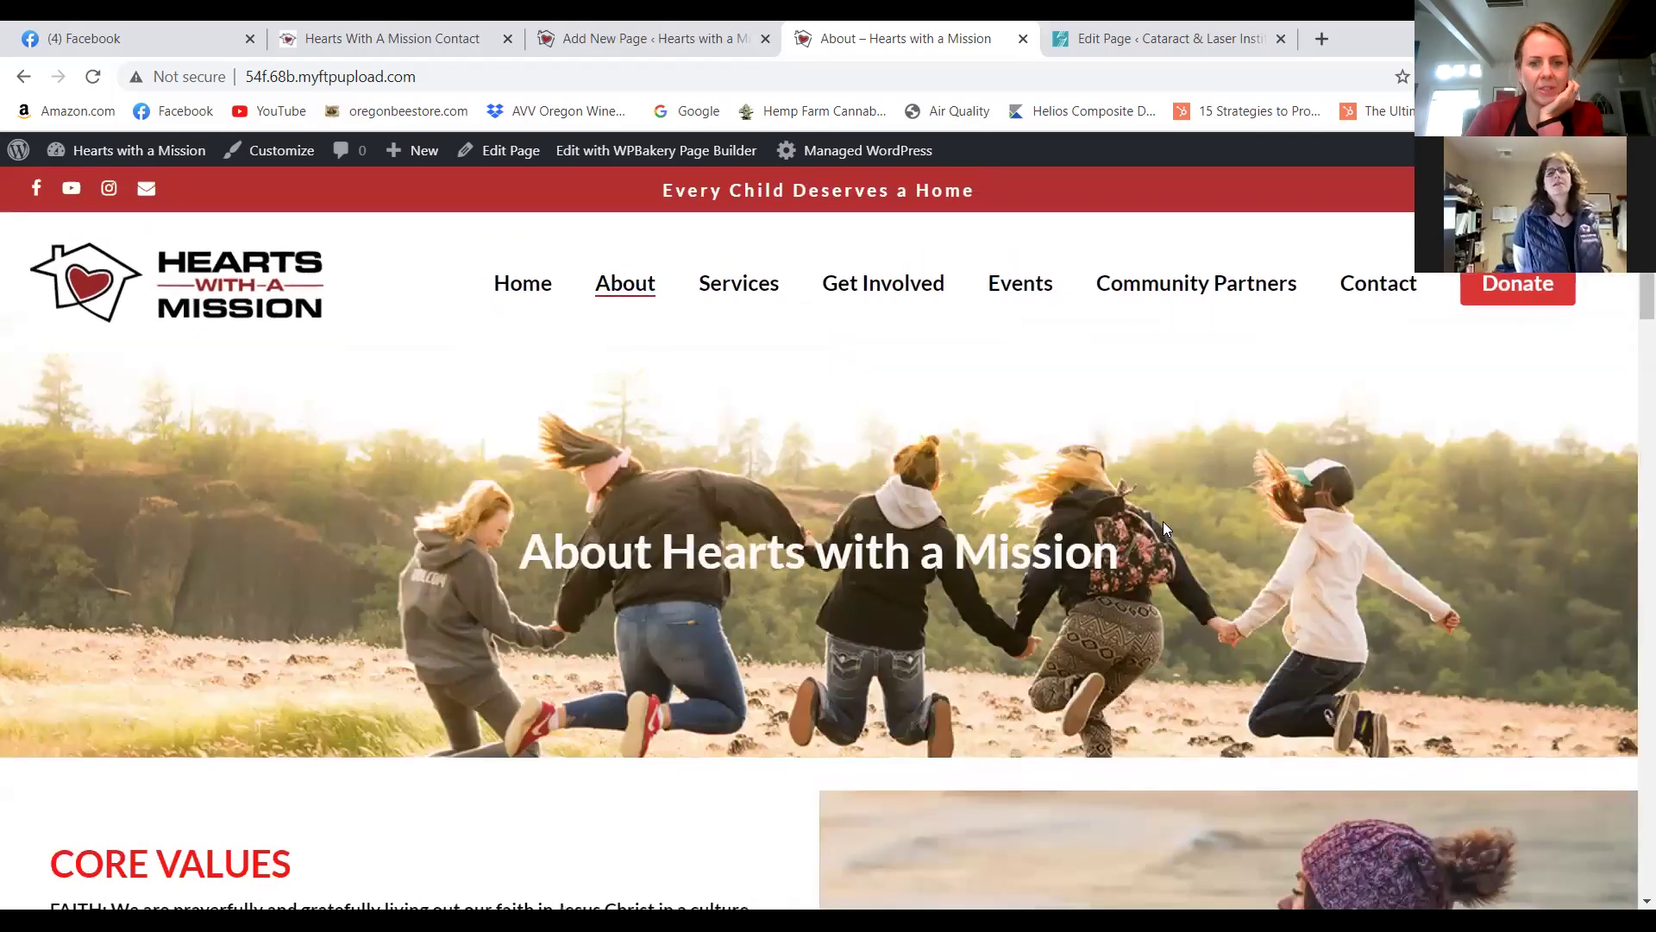
Examine the "About Hearts with a Mission" banner title, the CORE VALUES text and the Meet the Staff section.
{"action": "scroll", "coordinate": [1167, 527], "scroll_direction": "down", "scroll_amount": 7}
{"action": "scroll", "coordinate": [1167, 530], "scroll_direction": "up", "scroll_amount": 7}
{"action": "scroll", "coordinate": [1161, 533], "scroll_direction": "down", "scroll_amount": 8}
{"action": "scroll", "coordinate": [604, 584], "scroll_direction": "up", "scroll_amount": 8}
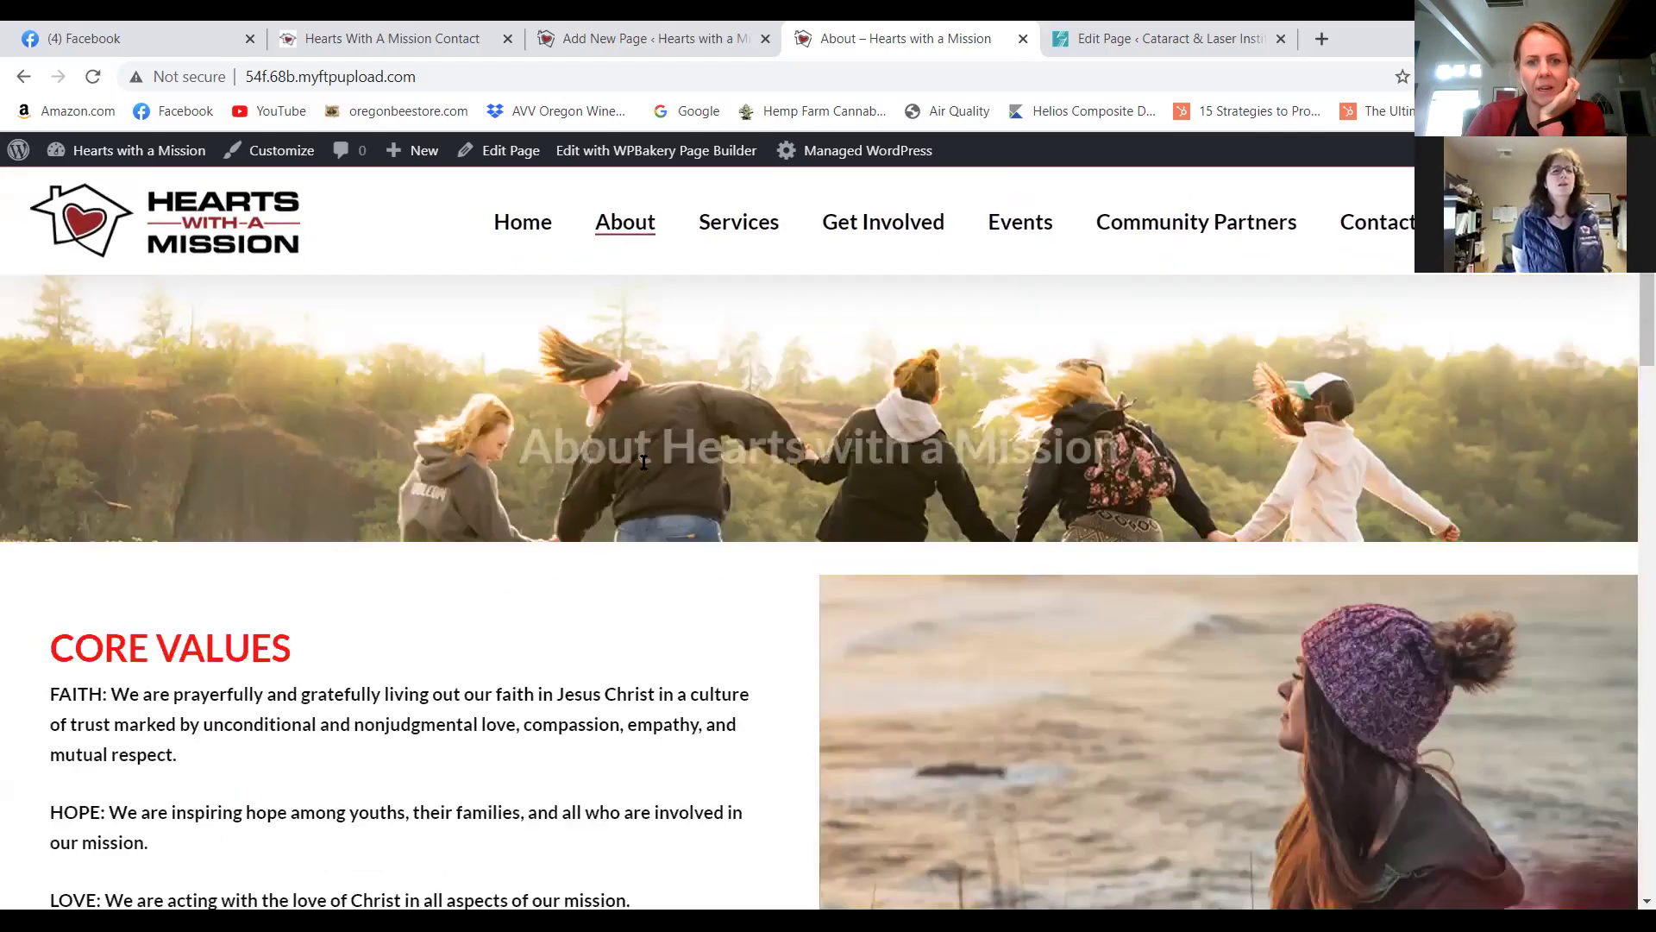
{"action": "scroll", "coordinate": [643, 462], "scroll_direction": "up", "scroll_amount": 3}
{"action": "left_click_drag", "start_coordinate": [587, 559], "coordinate": [1114, 559]}
{"action": "scroll", "coordinate": [686, 571], "scroll_direction": "down", "scroll_amount": 3}
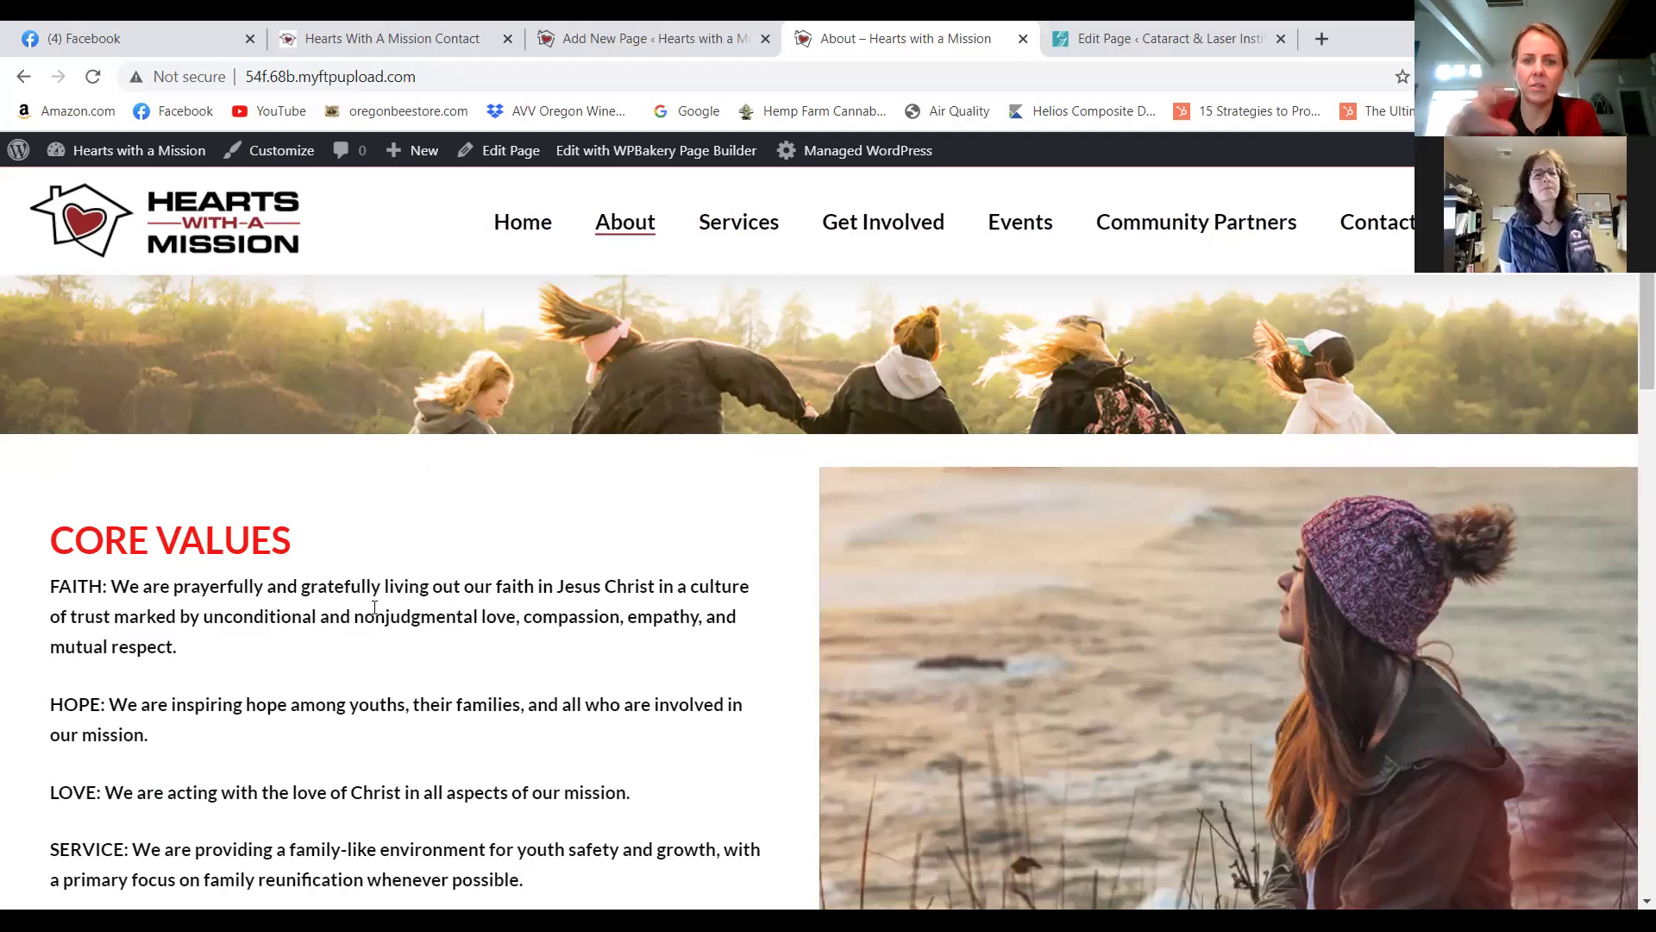
{"action": "scroll", "coordinate": [481, 833], "scroll_direction": "down", "scroll_amount": 4}
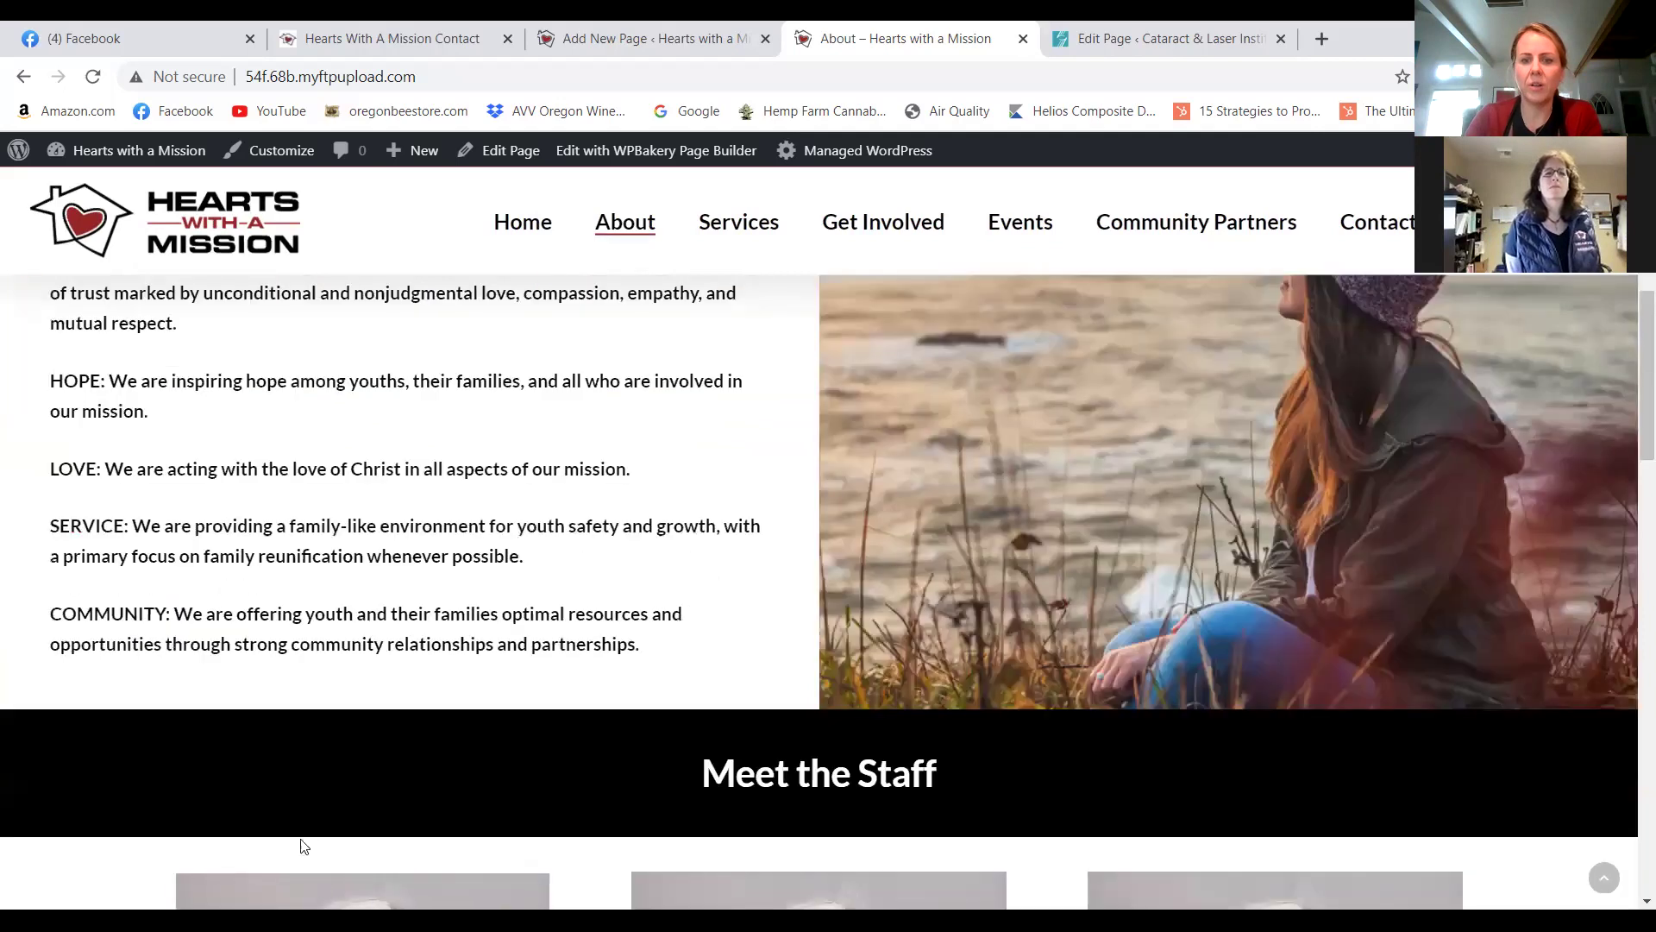
{"action": "scroll", "coordinate": [304, 844], "scroll_direction": "down", "scroll_amount": 4}
{"action": "scroll", "coordinate": [526, 658], "scroll_direction": "up", "scroll_amount": 5}
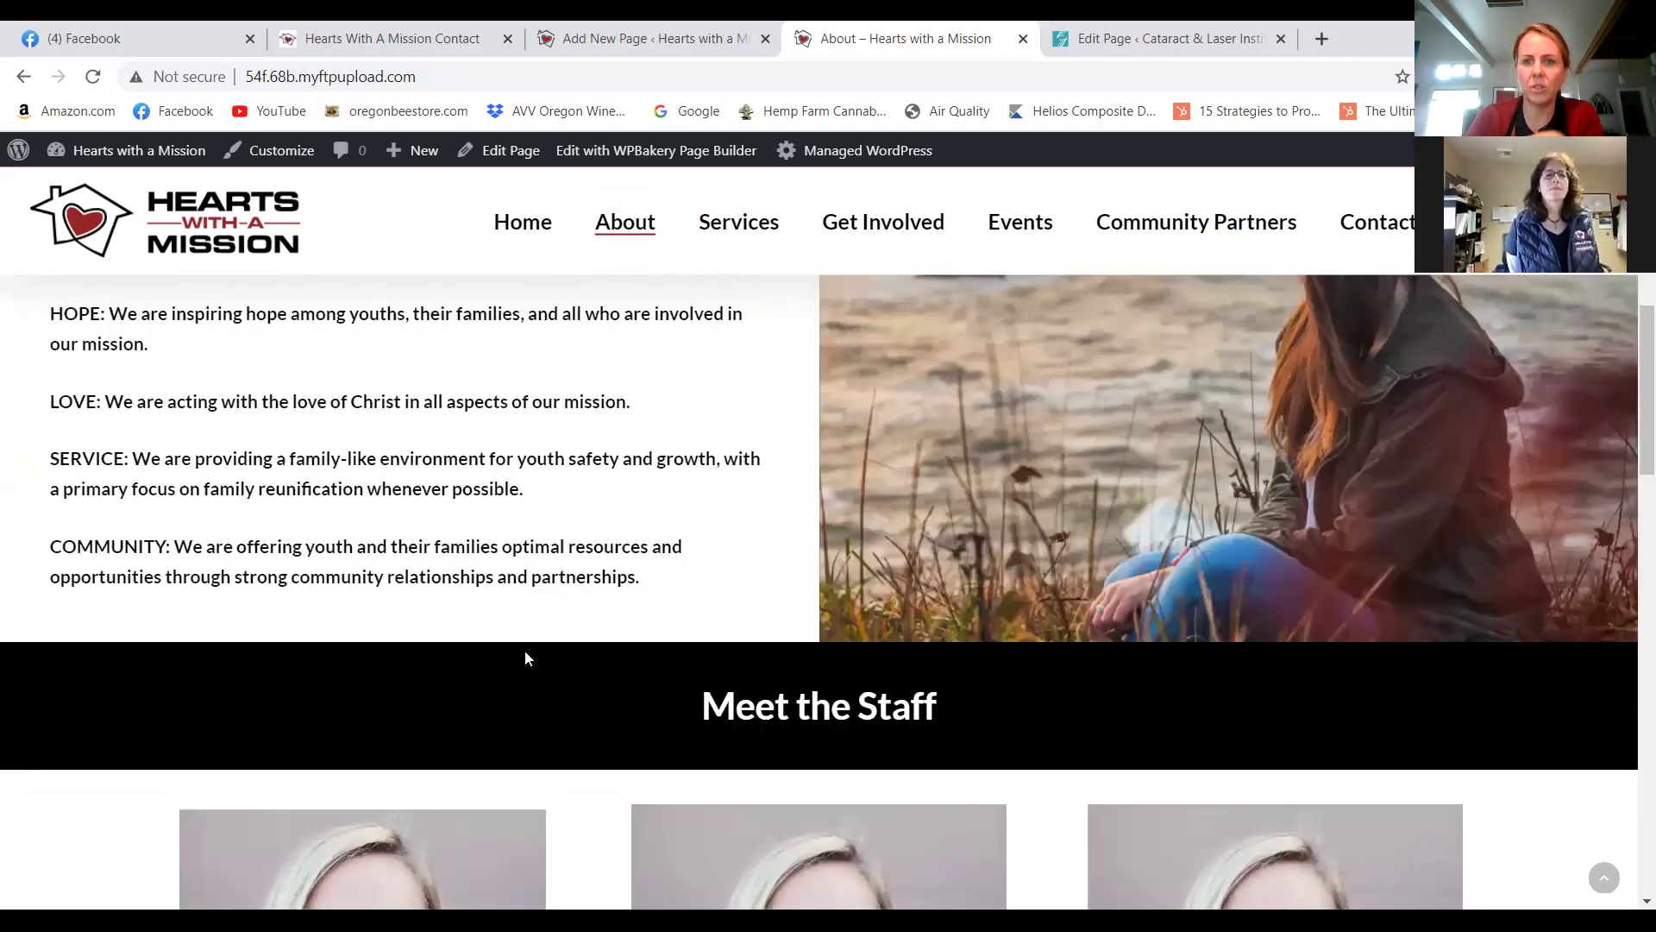
Examine the About page's banner and the CORE VALUES text down to the Meet the Staff heading.
{"action": "scroll", "coordinate": [528, 657], "scroll_direction": "down", "scroll_amount": 3}
{"action": "scroll", "coordinate": [530, 660], "scroll_direction": "up", "scroll_amount": 4}
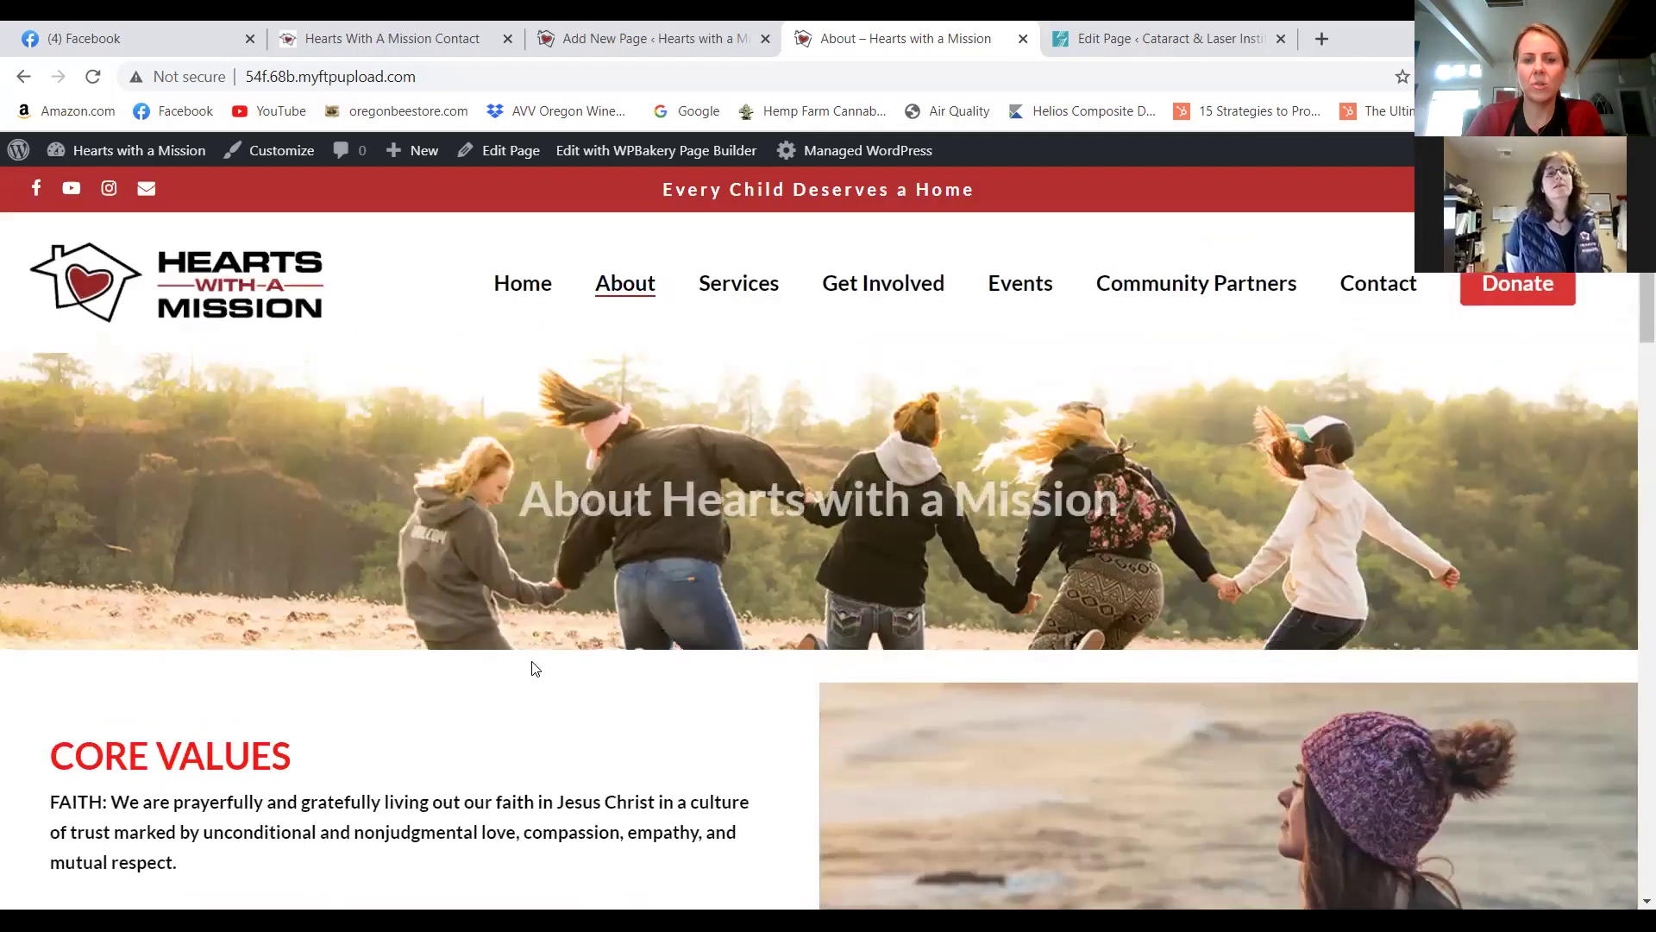
{"action": "scroll", "coordinate": [529, 664], "scroll_direction": "down", "scroll_amount": 2}
{"action": "scroll", "coordinate": [528, 686], "scroll_direction": "down", "scroll_amount": 7}
{"action": "scroll", "coordinate": [526, 710], "scroll_direction": "up", "scroll_amount": 11}
{"action": "scroll", "coordinate": [554, 759], "scroll_direction": "down", "scroll_amount": 6}
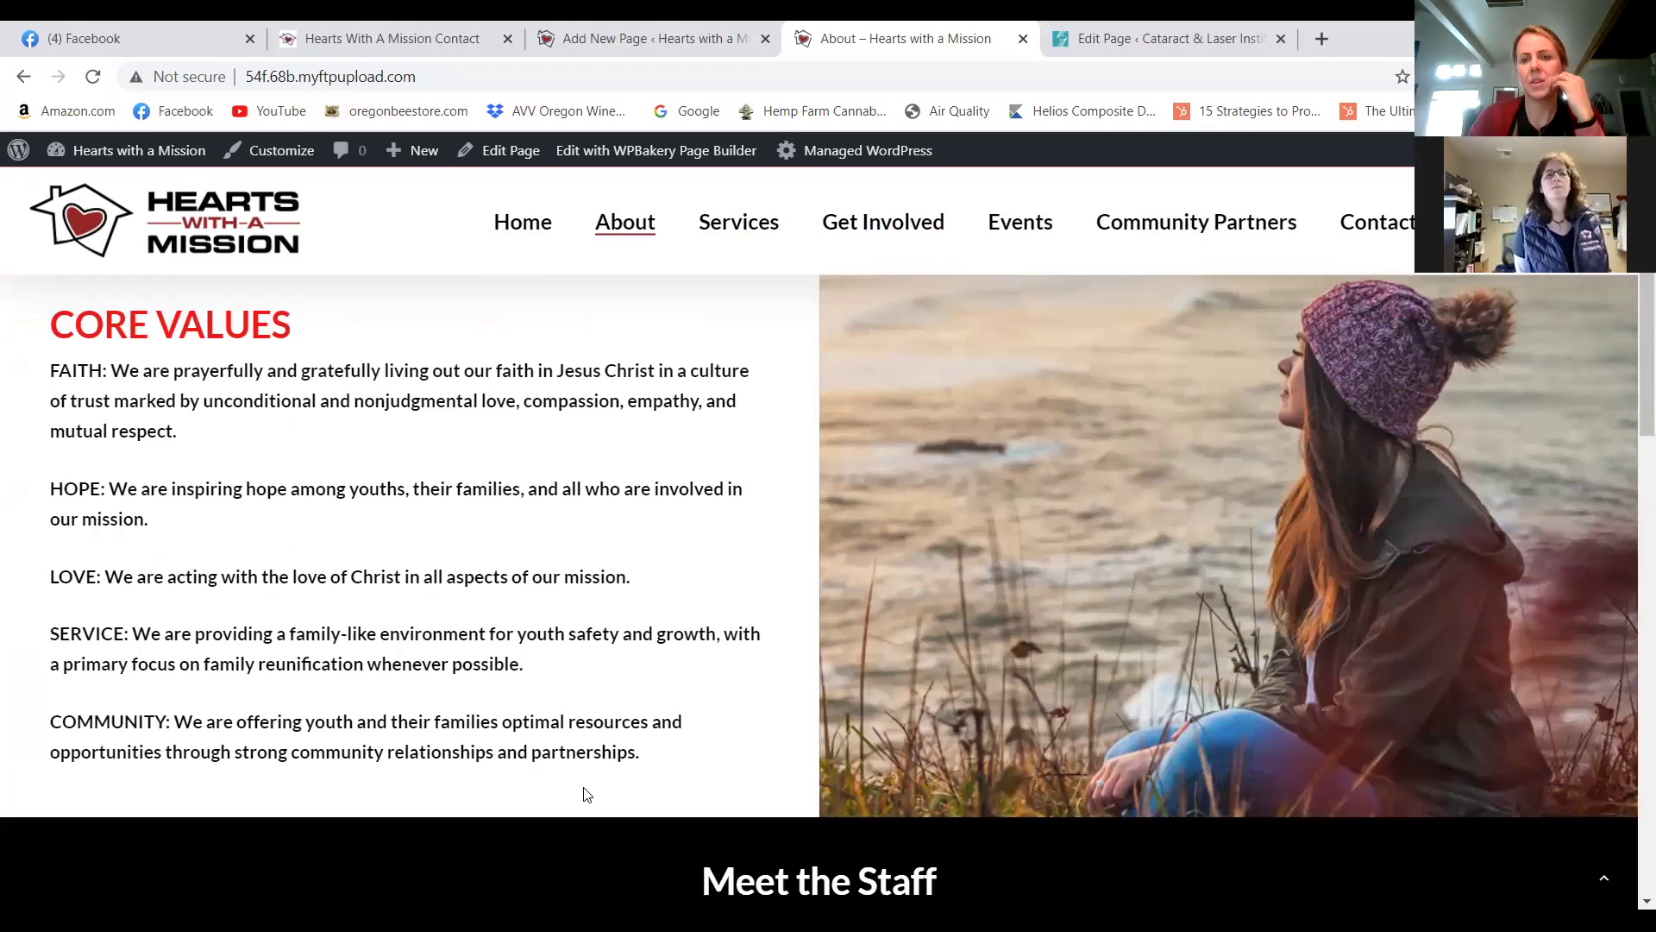
{"action": "scroll", "coordinate": [682, 828], "scroll_direction": "up", "scroll_amount": 2}
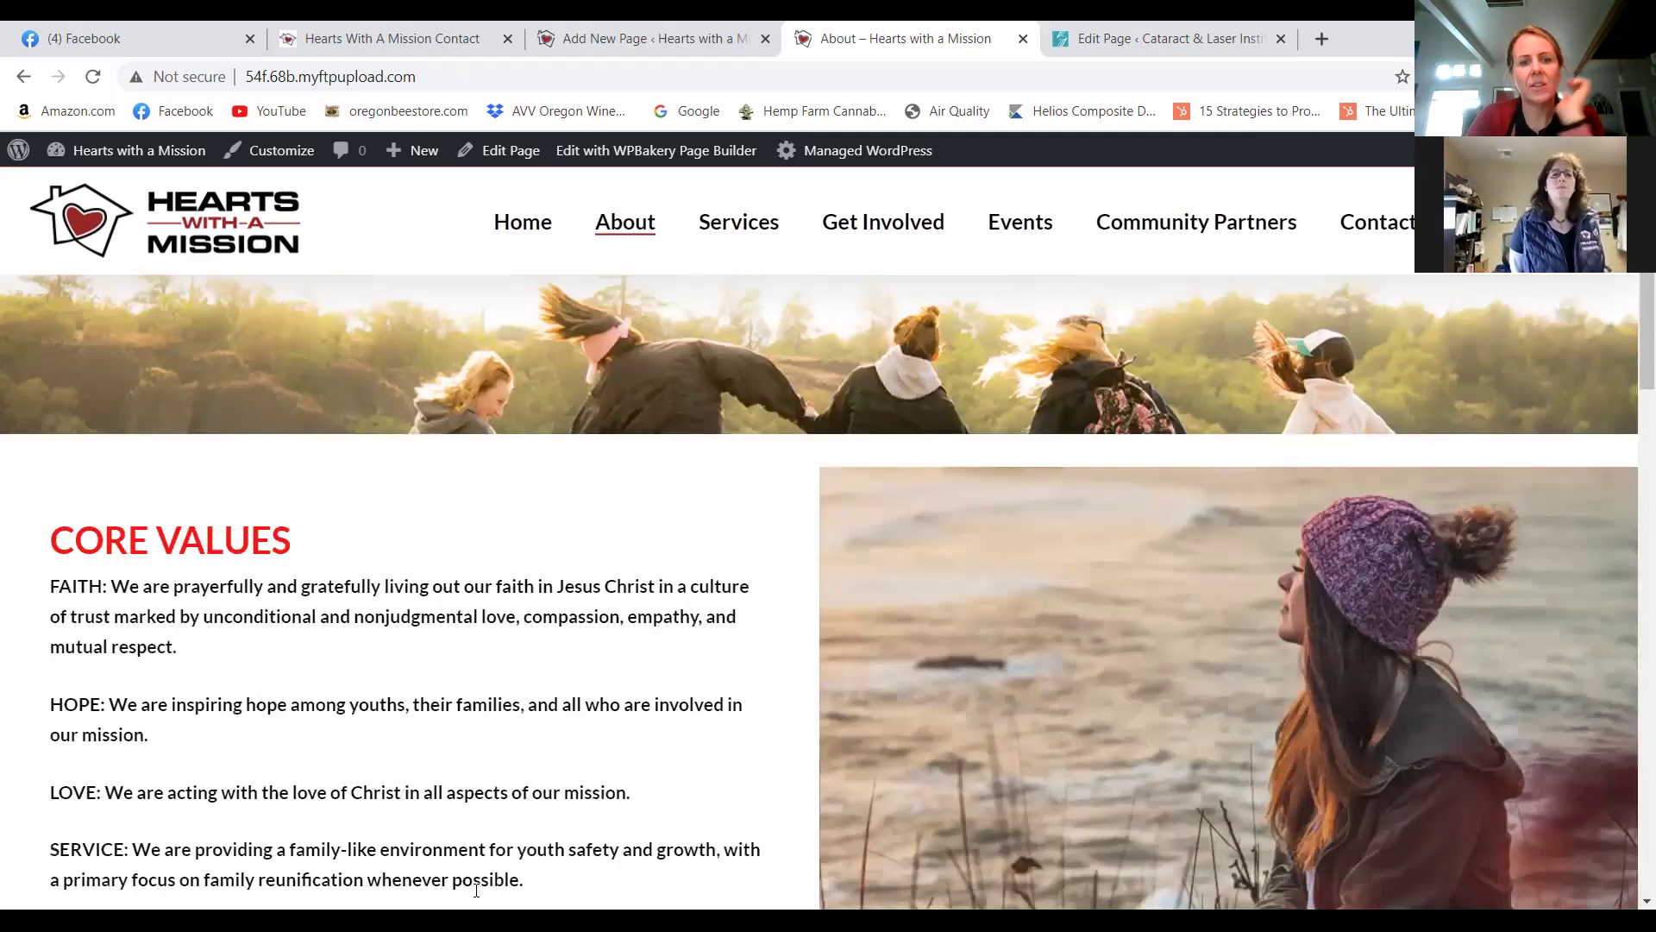
{"action": "scroll", "coordinate": [514, 863], "scroll_direction": "down", "scroll_amount": 3}
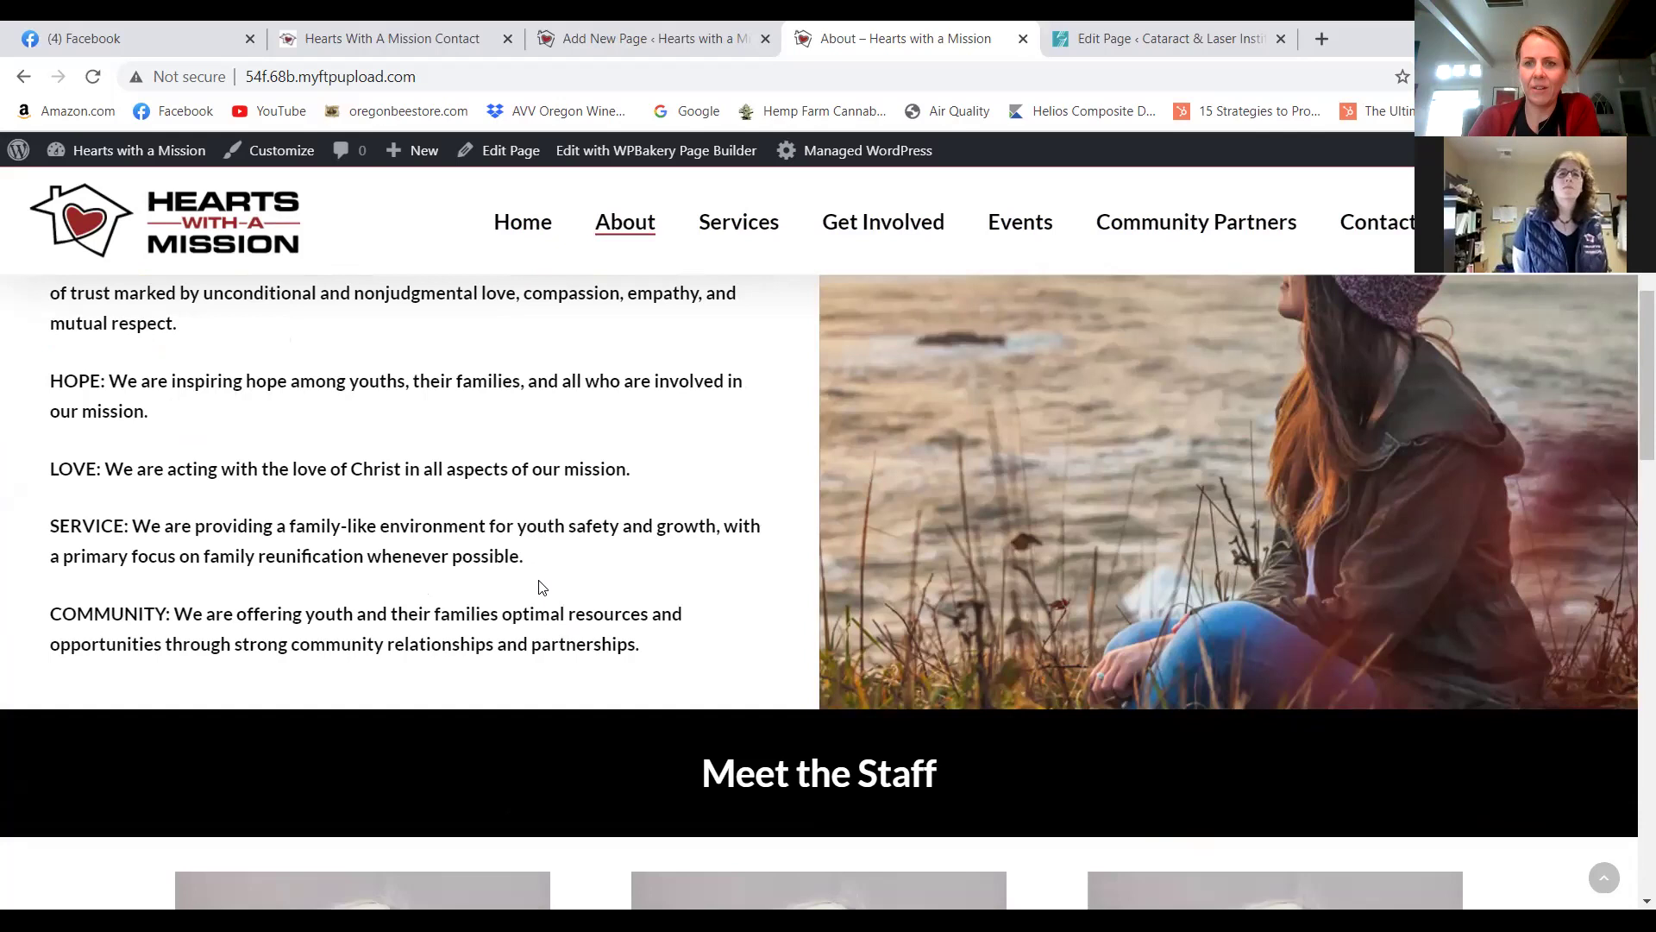
{"action": "scroll", "coordinate": [542, 587], "scroll_direction": "up", "scroll_amount": 1}
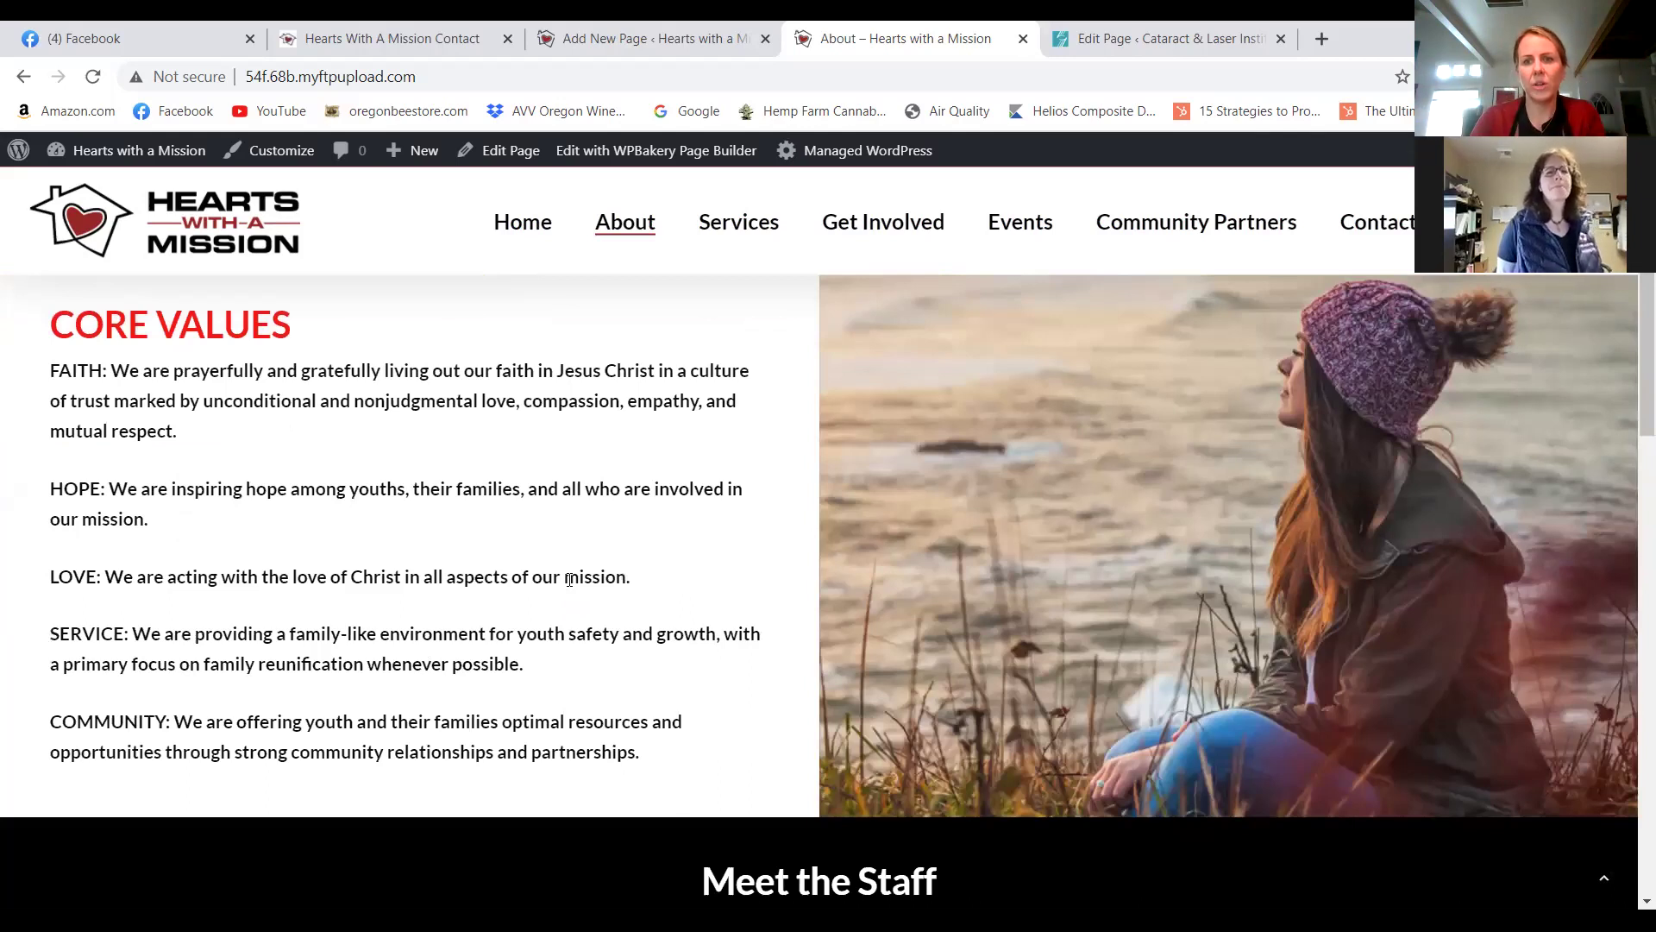
Compare the Meet the Staff portraits with the CORE VALUES section above them on the About page.
{"action": "scroll", "coordinate": [569, 604], "scroll_direction": "down", "scroll_amount": 7}
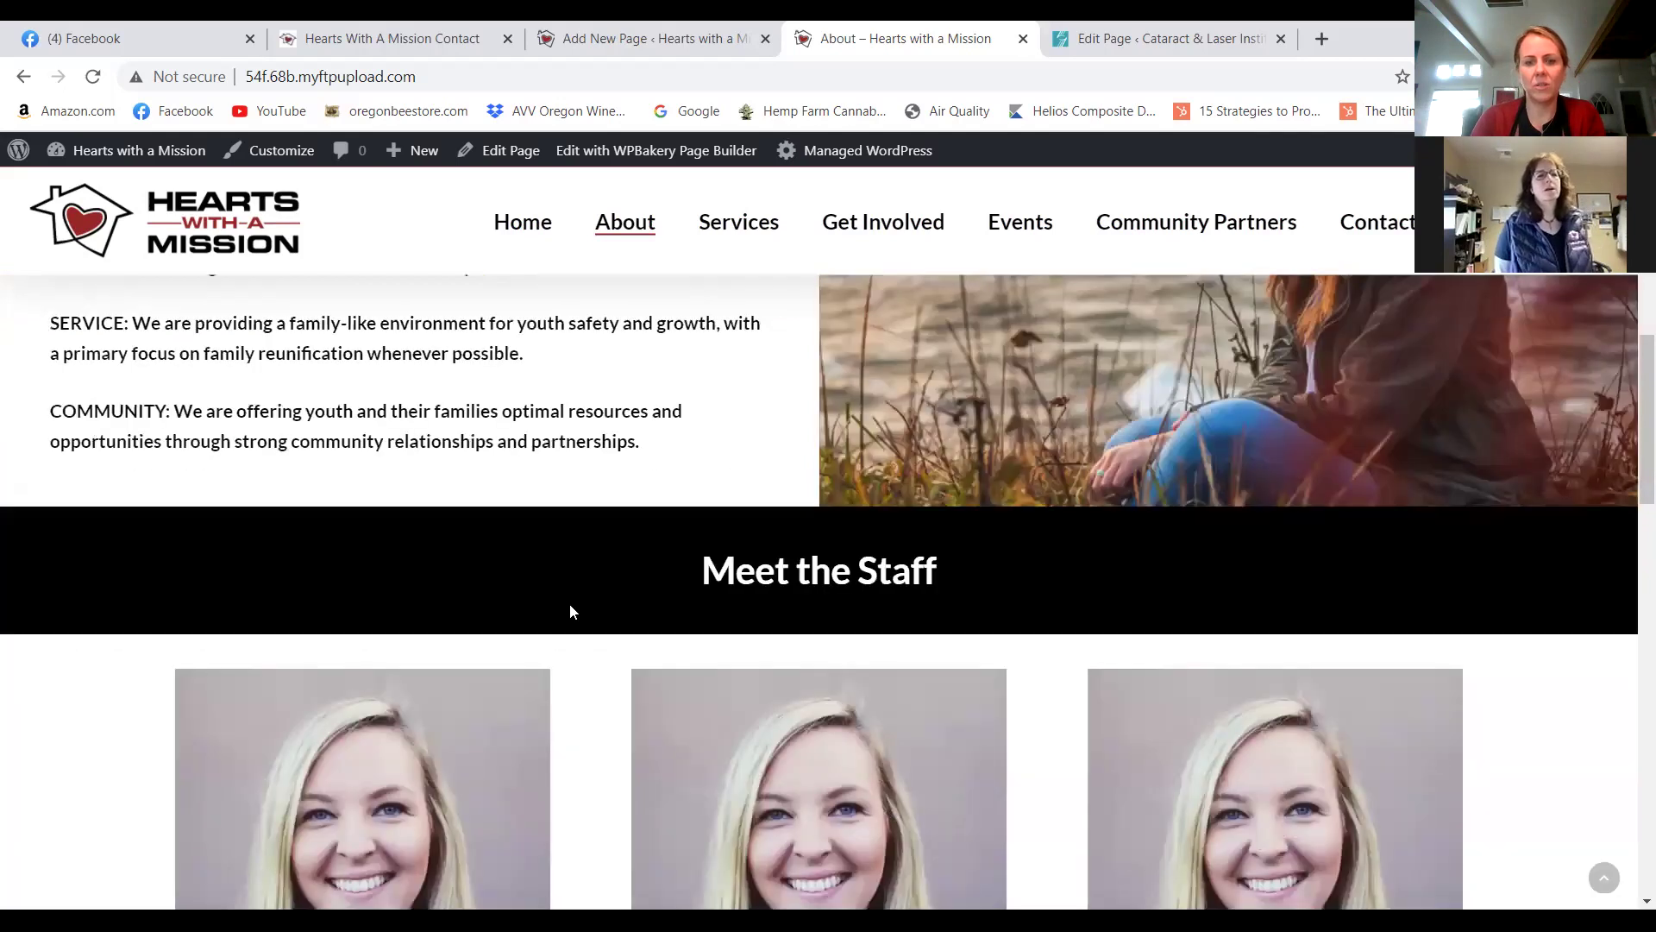
{"action": "scroll", "coordinate": [552, 609], "scroll_direction": "up", "scroll_amount": 1}
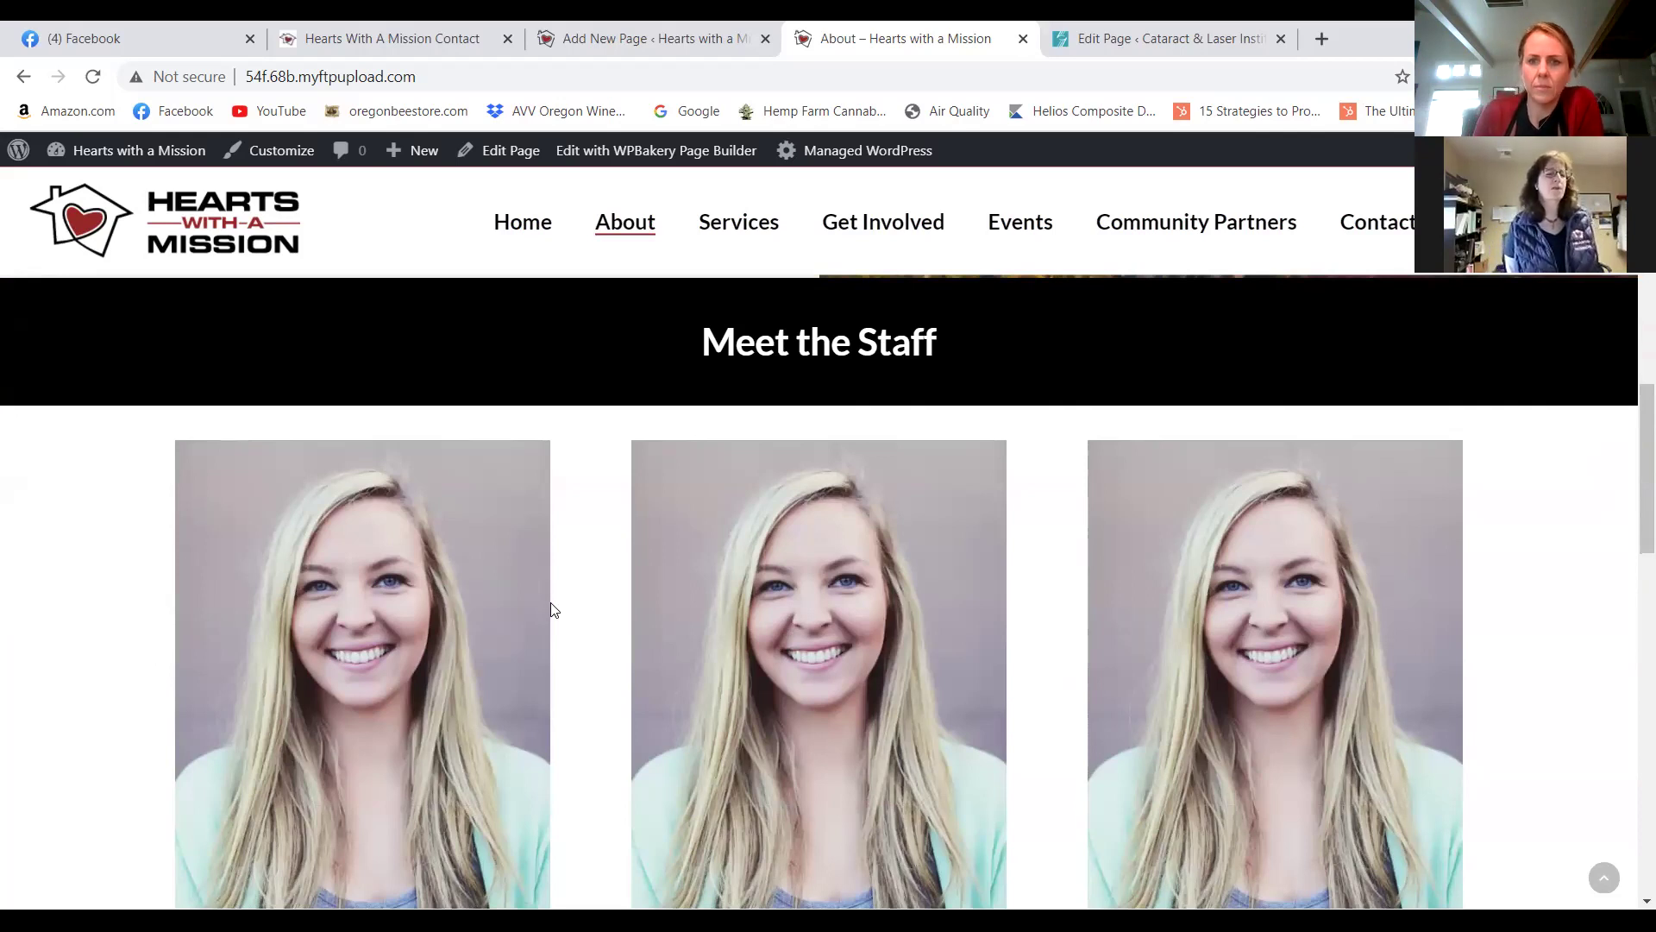
{"action": "scroll", "coordinate": [535, 576], "scroll_direction": "up", "scroll_amount": 5}
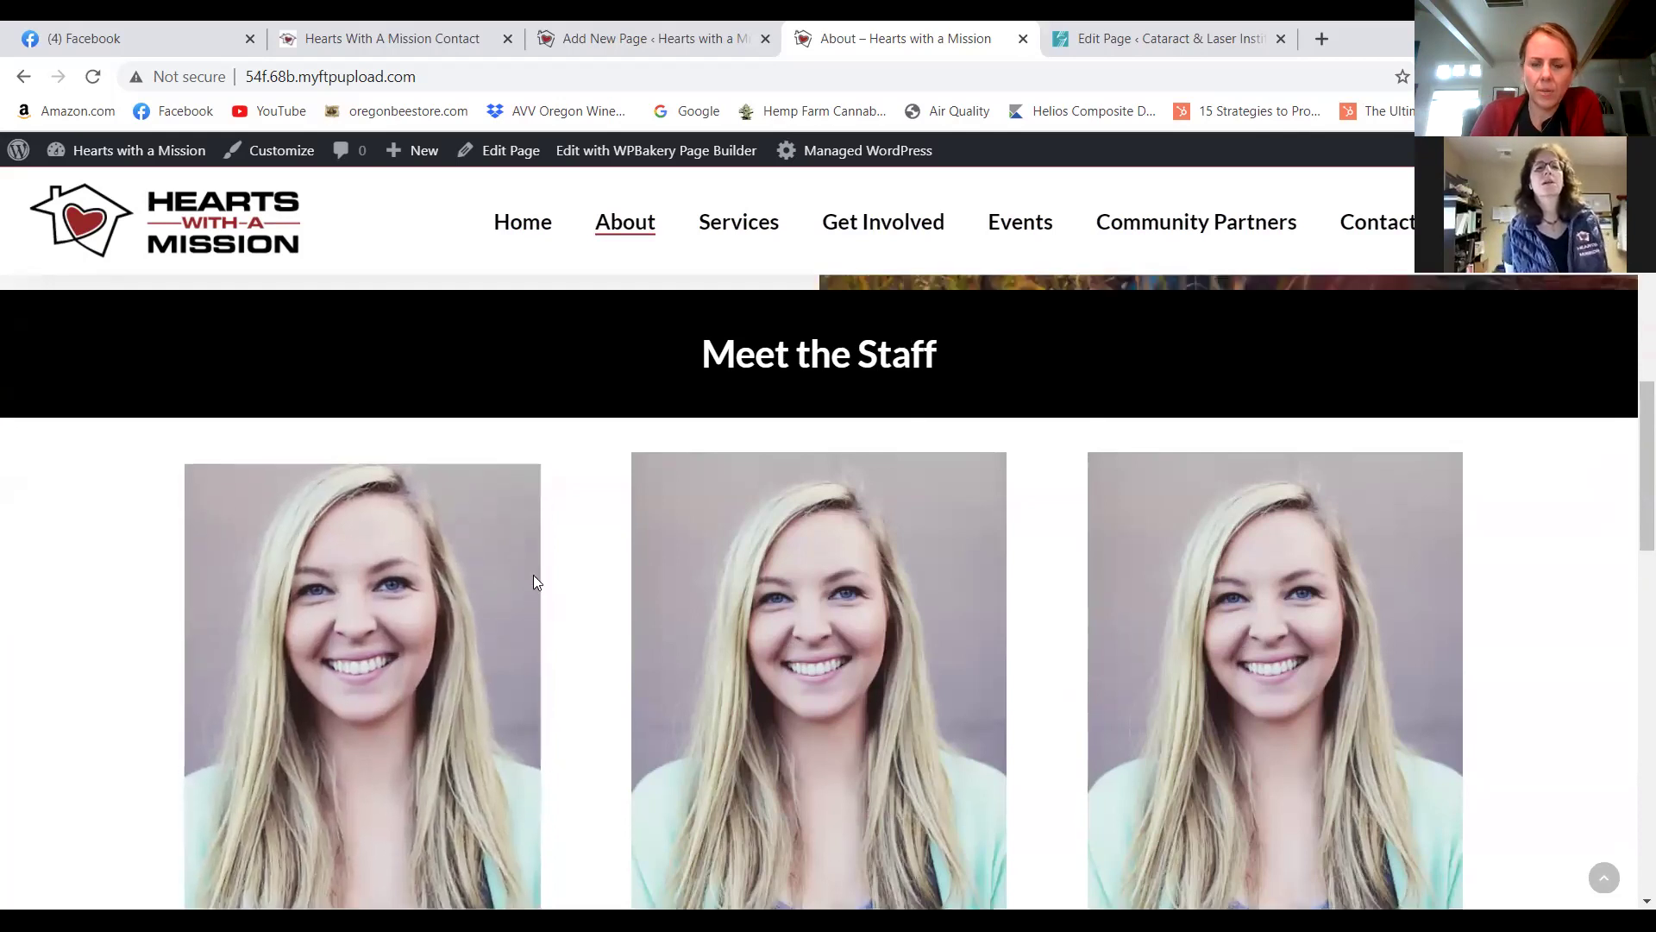
{"action": "scroll", "coordinate": [535, 578], "scroll_direction": "up", "scroll_amount": 5}
{"action": "scroll", "coordinate": [534, 578], "scroll_direction": "down", "scroll_amount": 1}
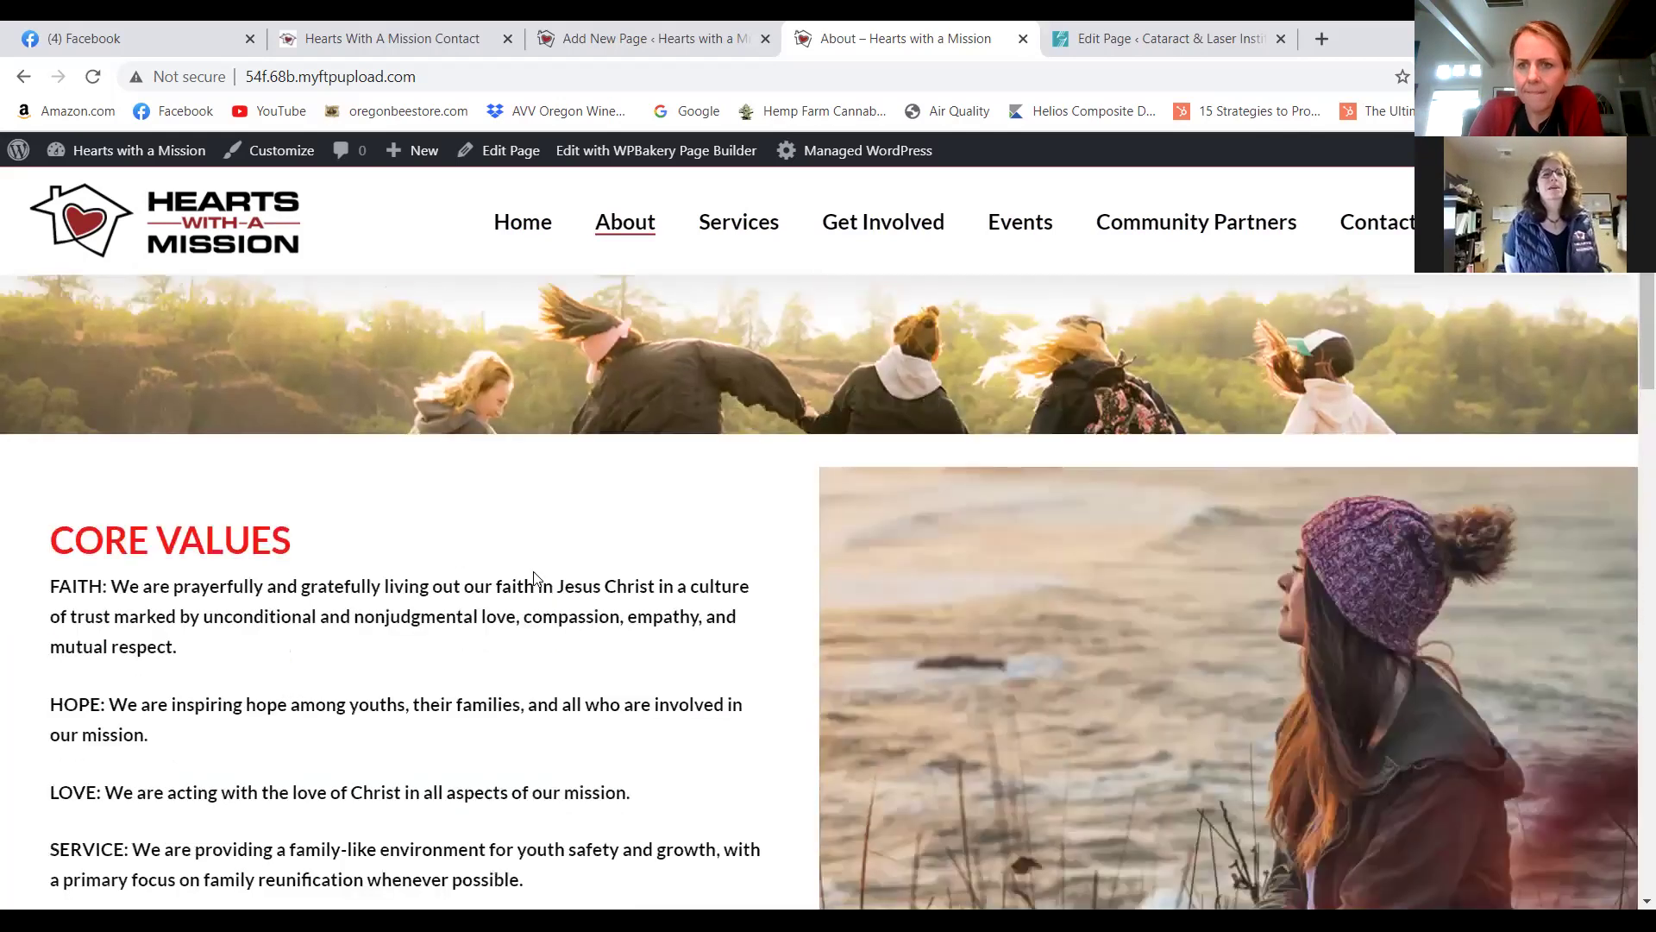
{"action": "scroll", "coordinate": [787, 544], "scroll_direction": "down", "scroll_amount": 12}
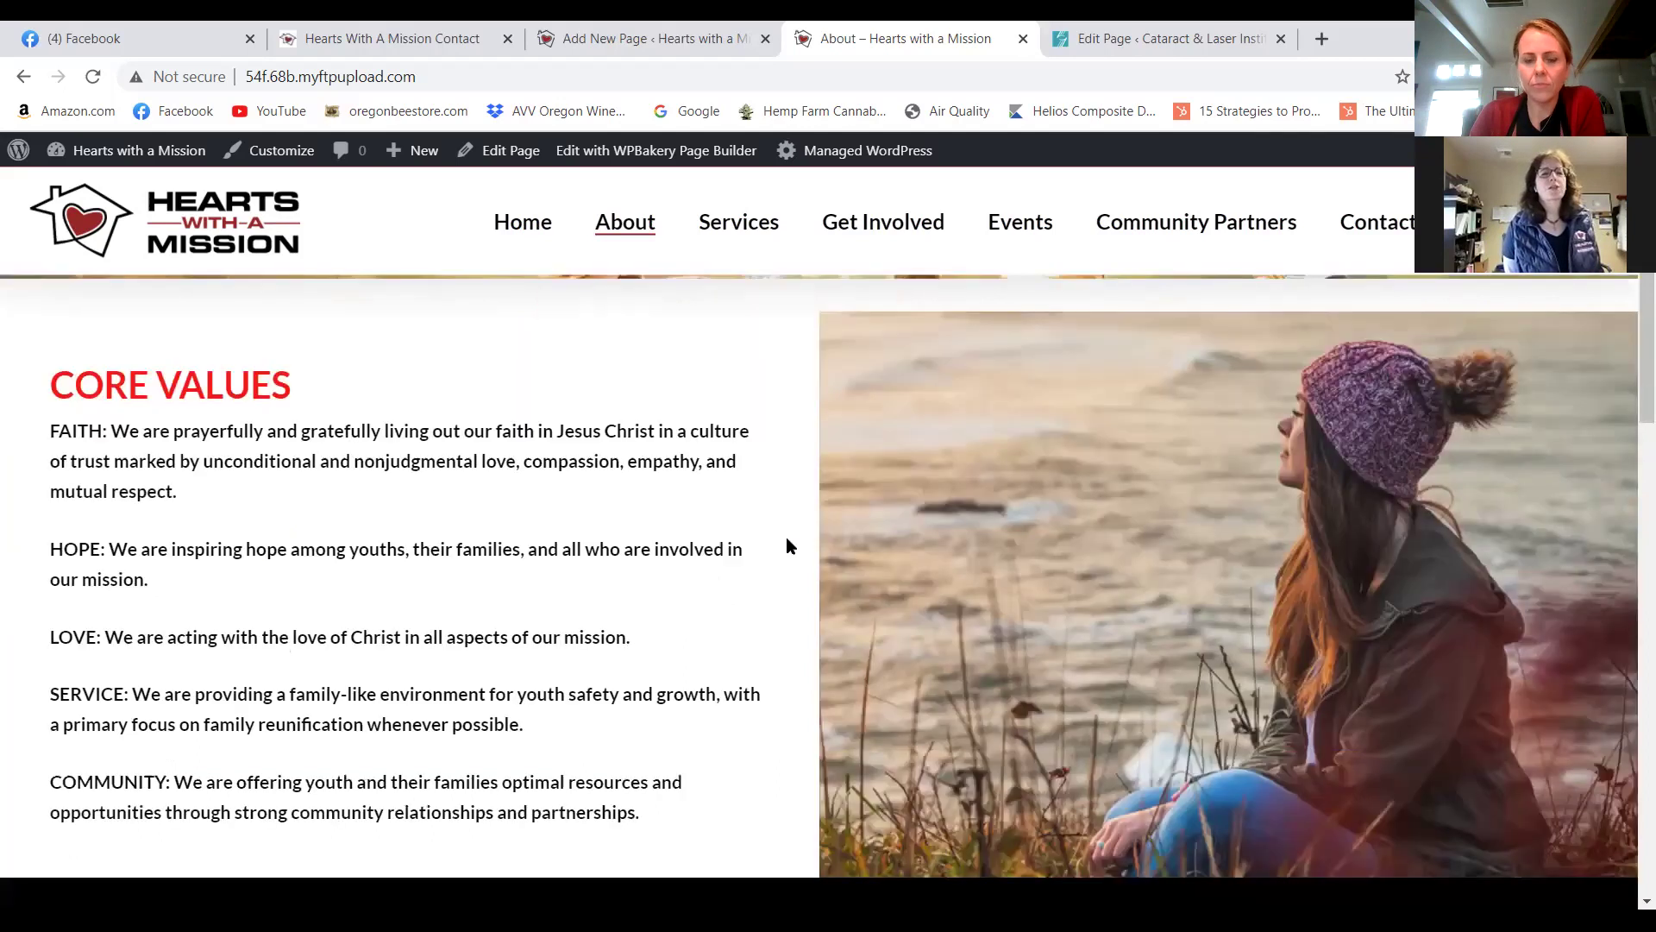
Look over the staff entries' titles and contact details, and open the About page for editing.
{"action": "scroll", "coordinate": [790, 550], "scroll_direction": "up", "scroll_amount": 1}
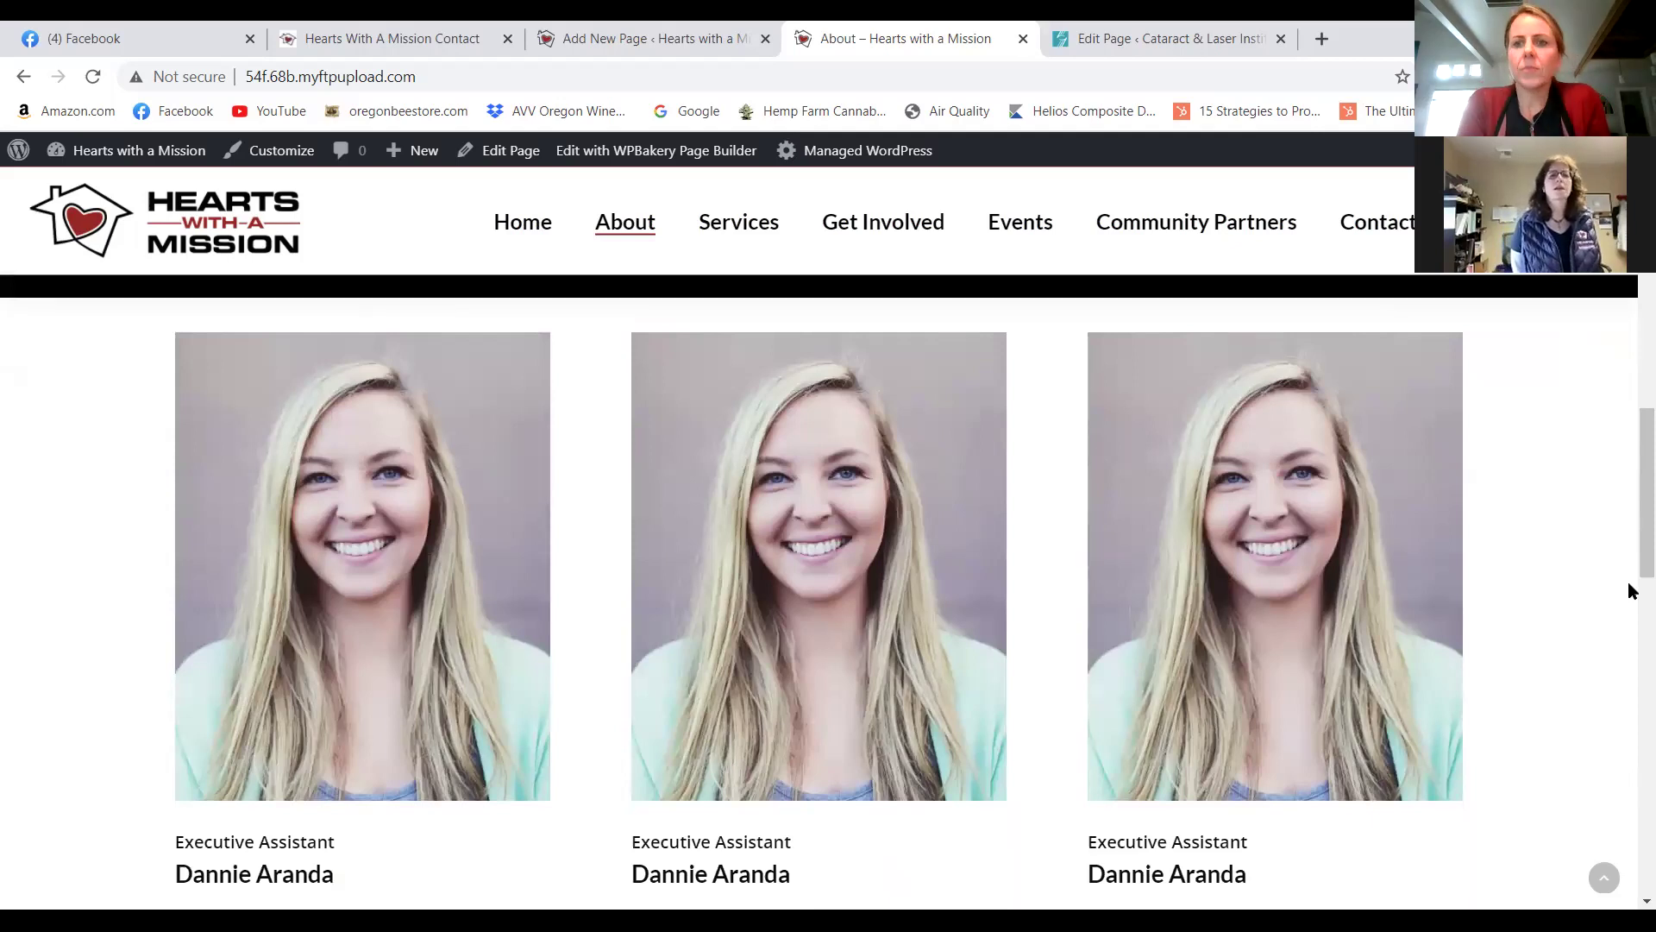
{"action": "scroll", "coordinate": [1061, 480], "scroll_direction": "down", "scroll_amount": 1}
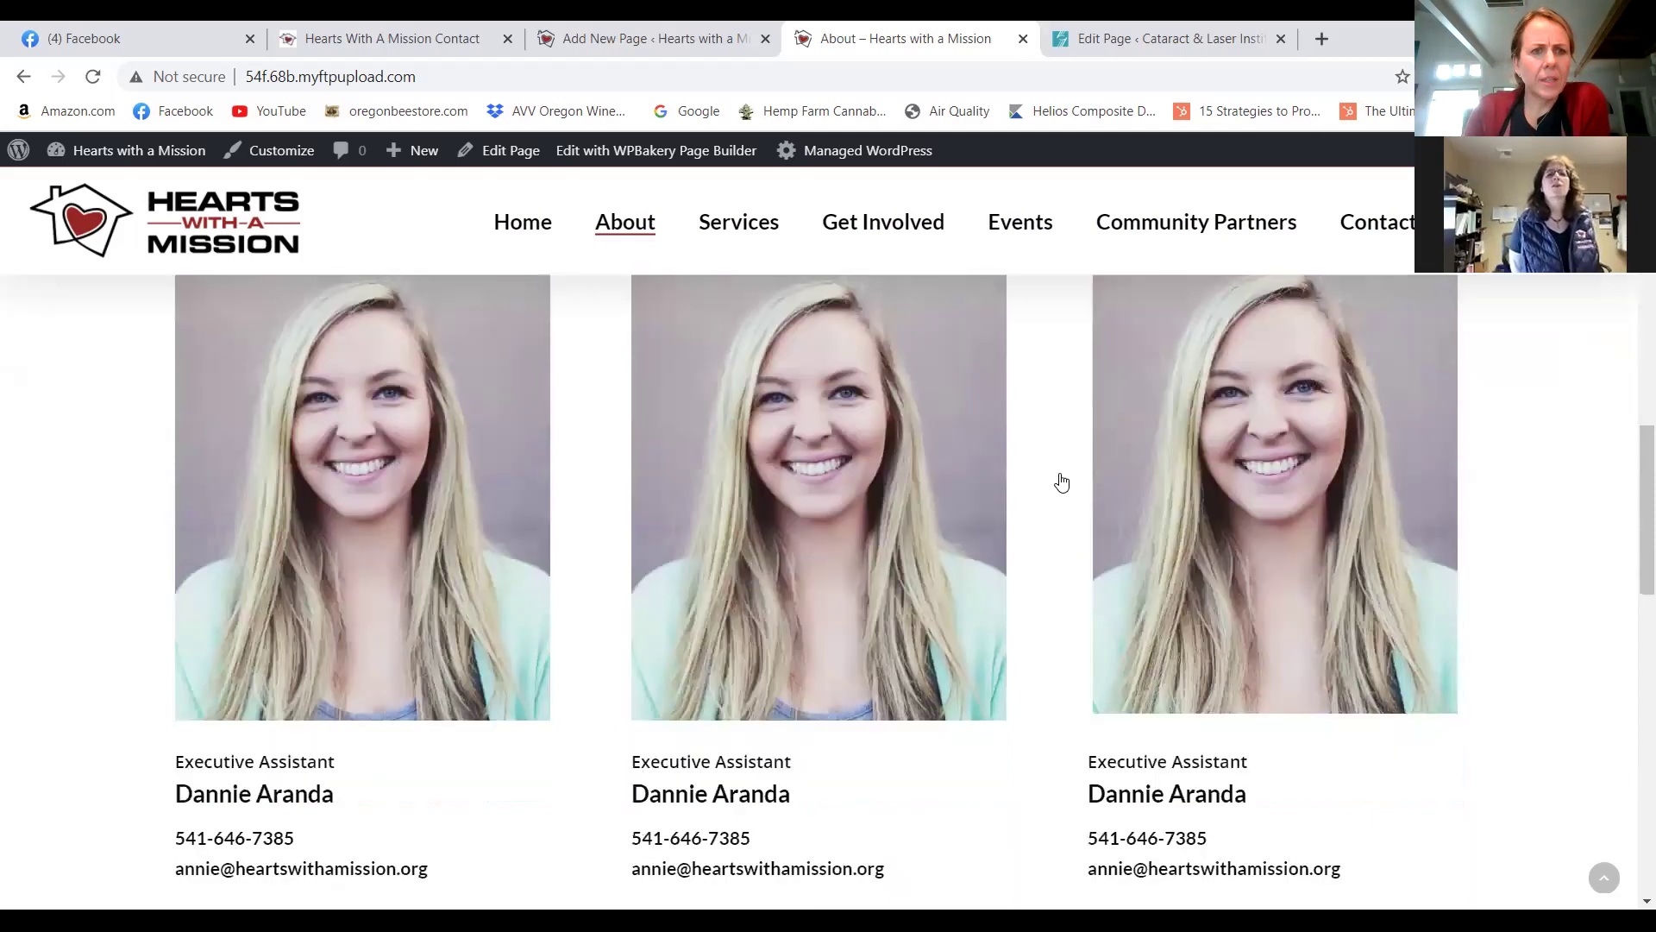
{"action": "left_click", "coordinate": [516, 152]}
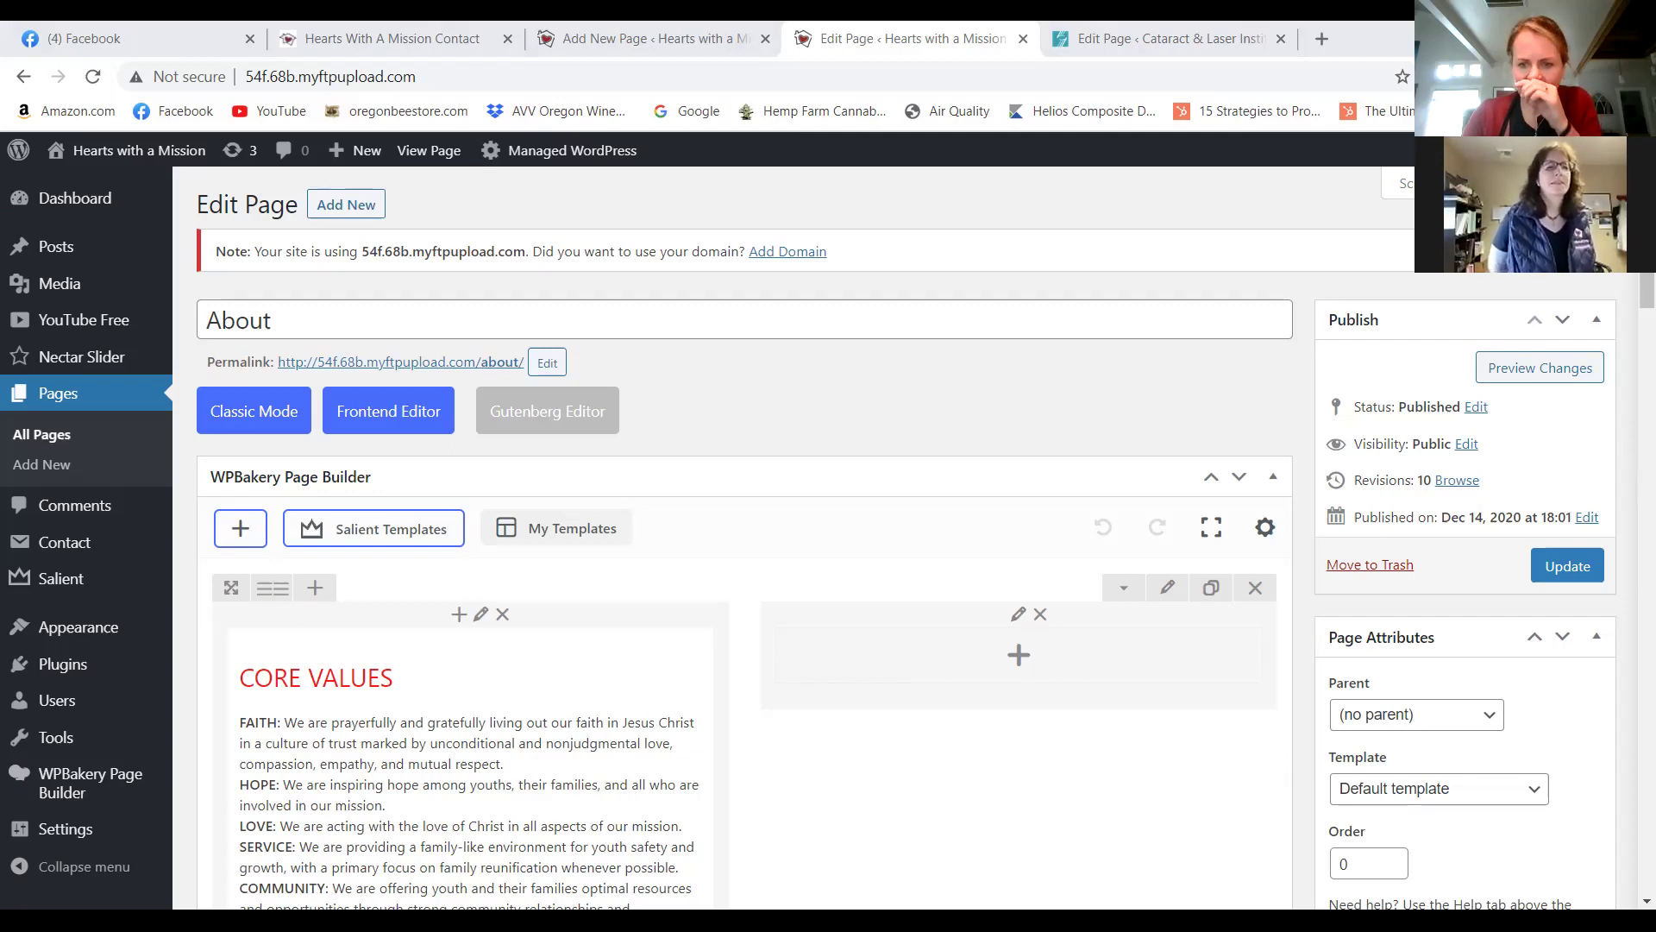
Switch to Photoshop and copy a circular area about 2416 px wide around the firefighter into a new 2416 x 2416 px transparent document.
{"action": "key", "text": "alt+Tab"}
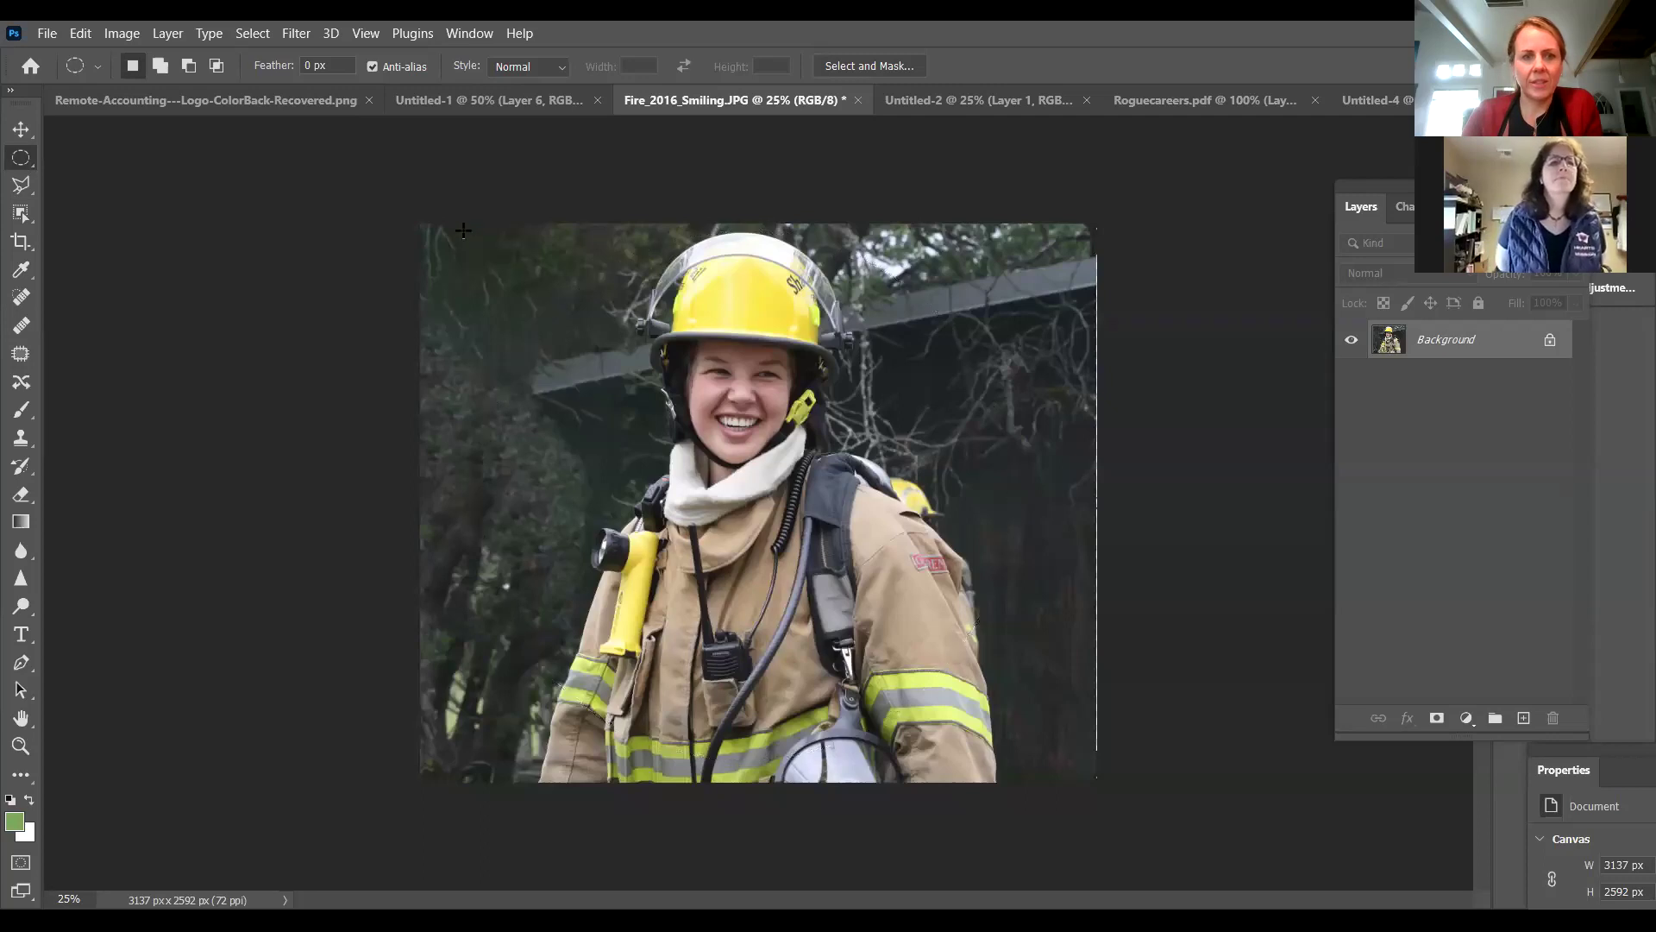
{"action": "left_click_drag", "start_coordinate": [460, 228], "coordinate": [1291, 747]}
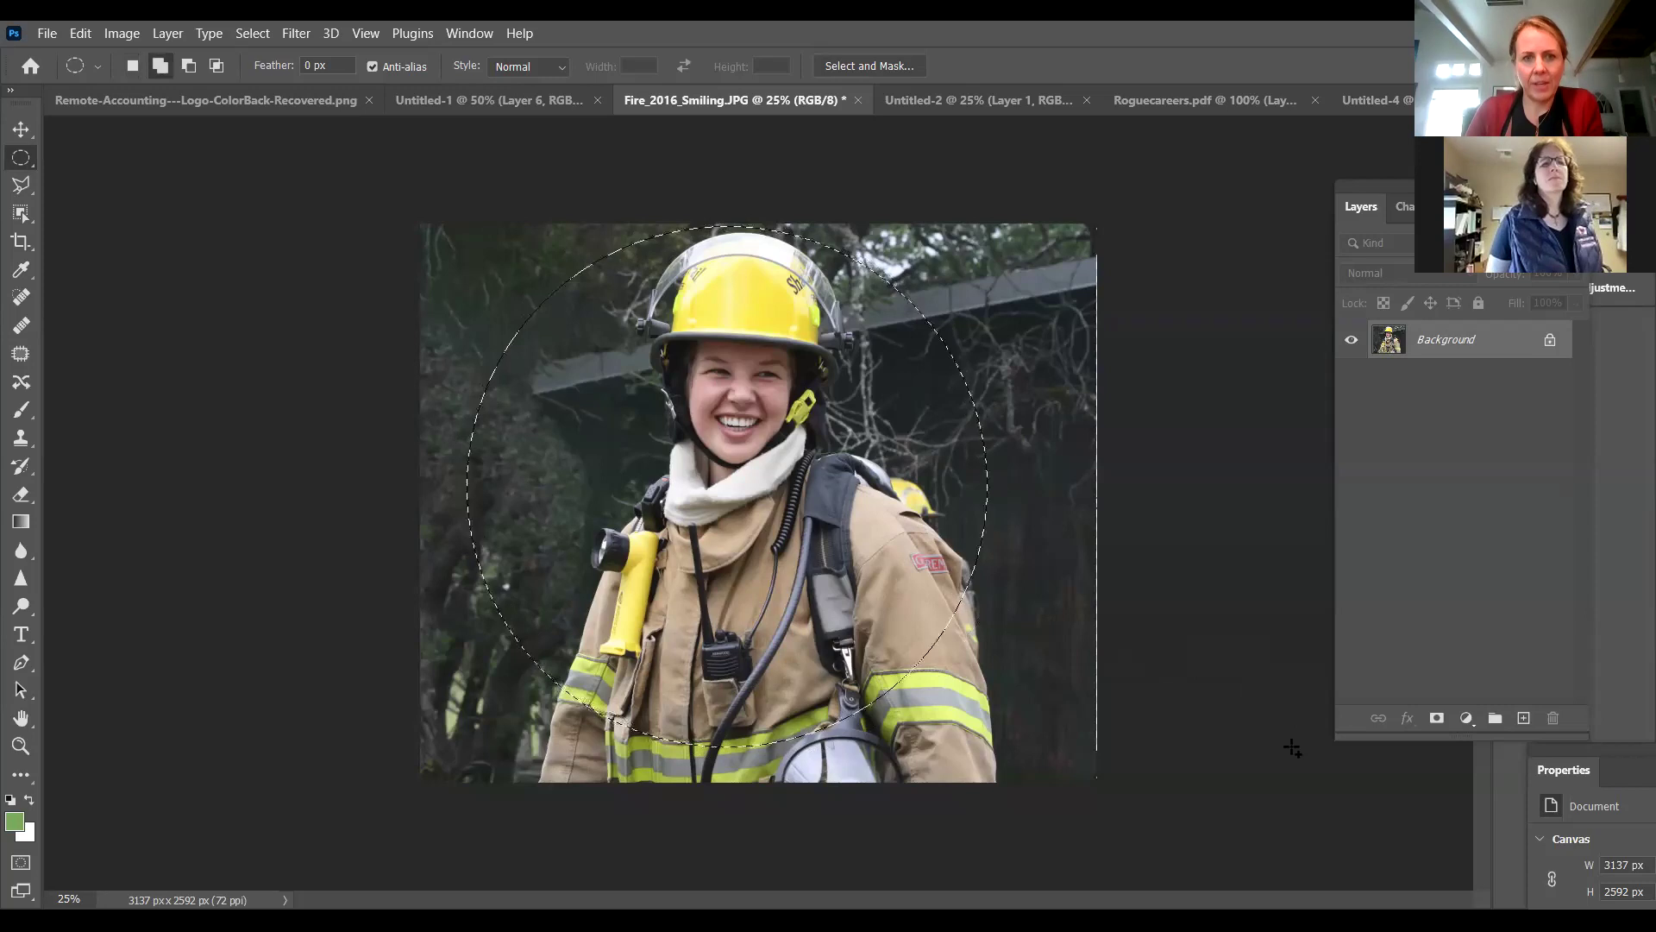
{"action": "left_click", "coordinate": [43, 34]}
{"action": "left_click", "coordinate": [66, 48]}
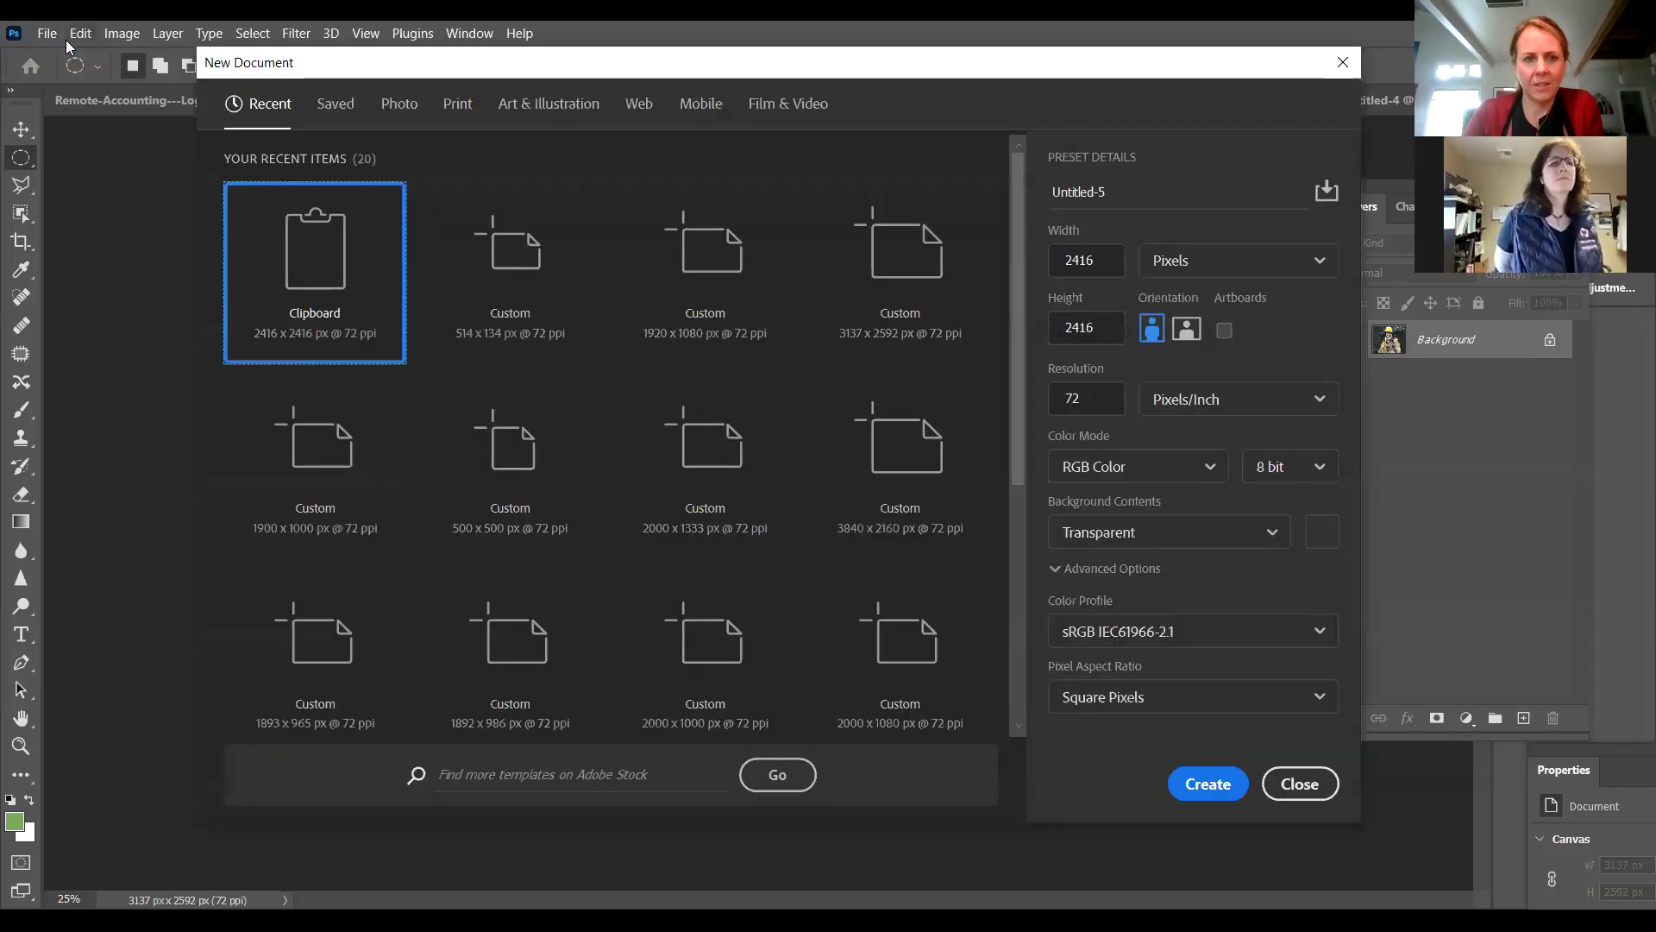
{"action": "key", "text": "Return"}
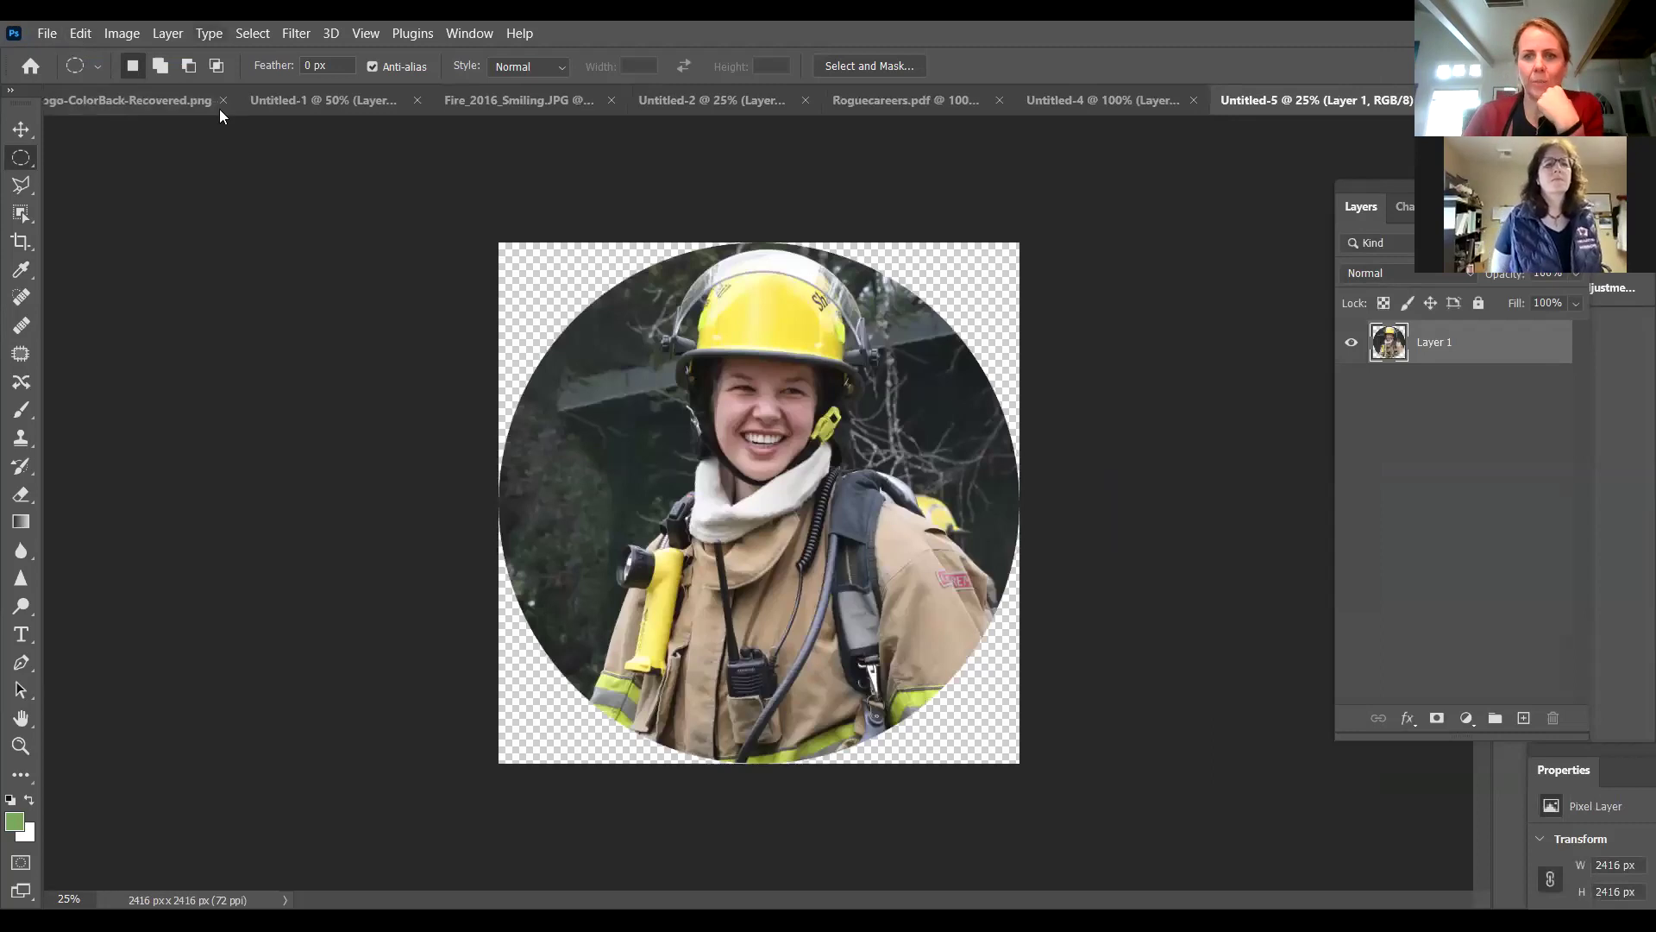
Open the circular firefighter image in Save for Web and set the JPEG export size to 500 x 500 px.
{"action": "left_click", "coordinate": [47, 36]}
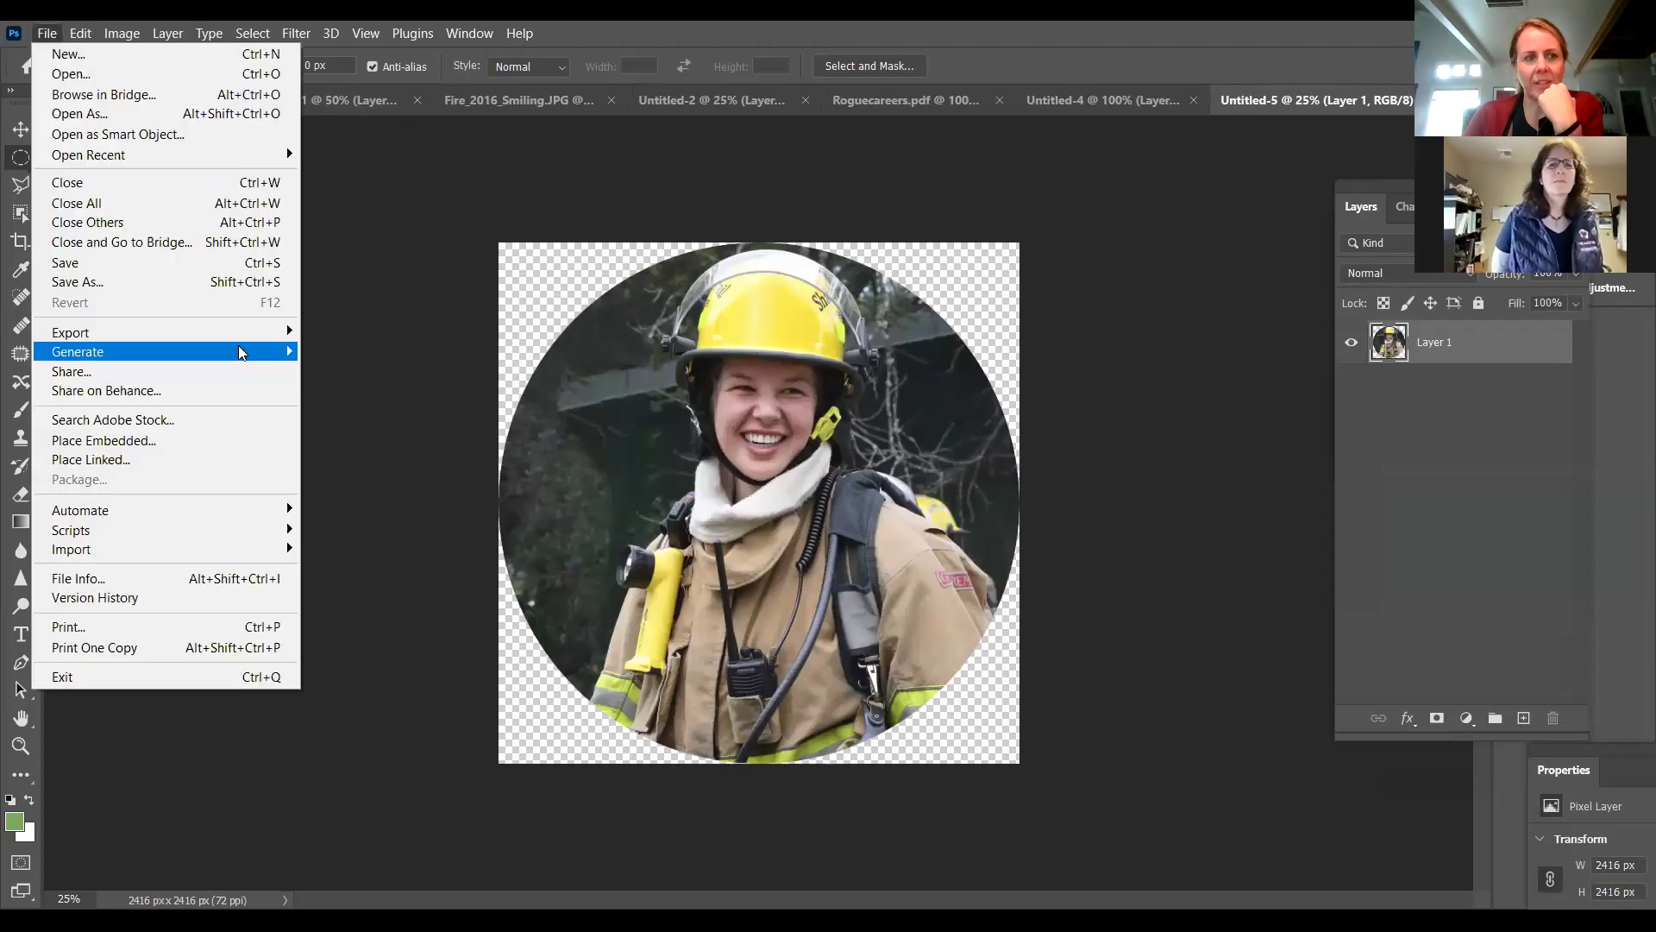
{"action": "mouse_move", "coordinate": [214, 333]}
{"action": "left_click", "coordinate": [431, 411]}
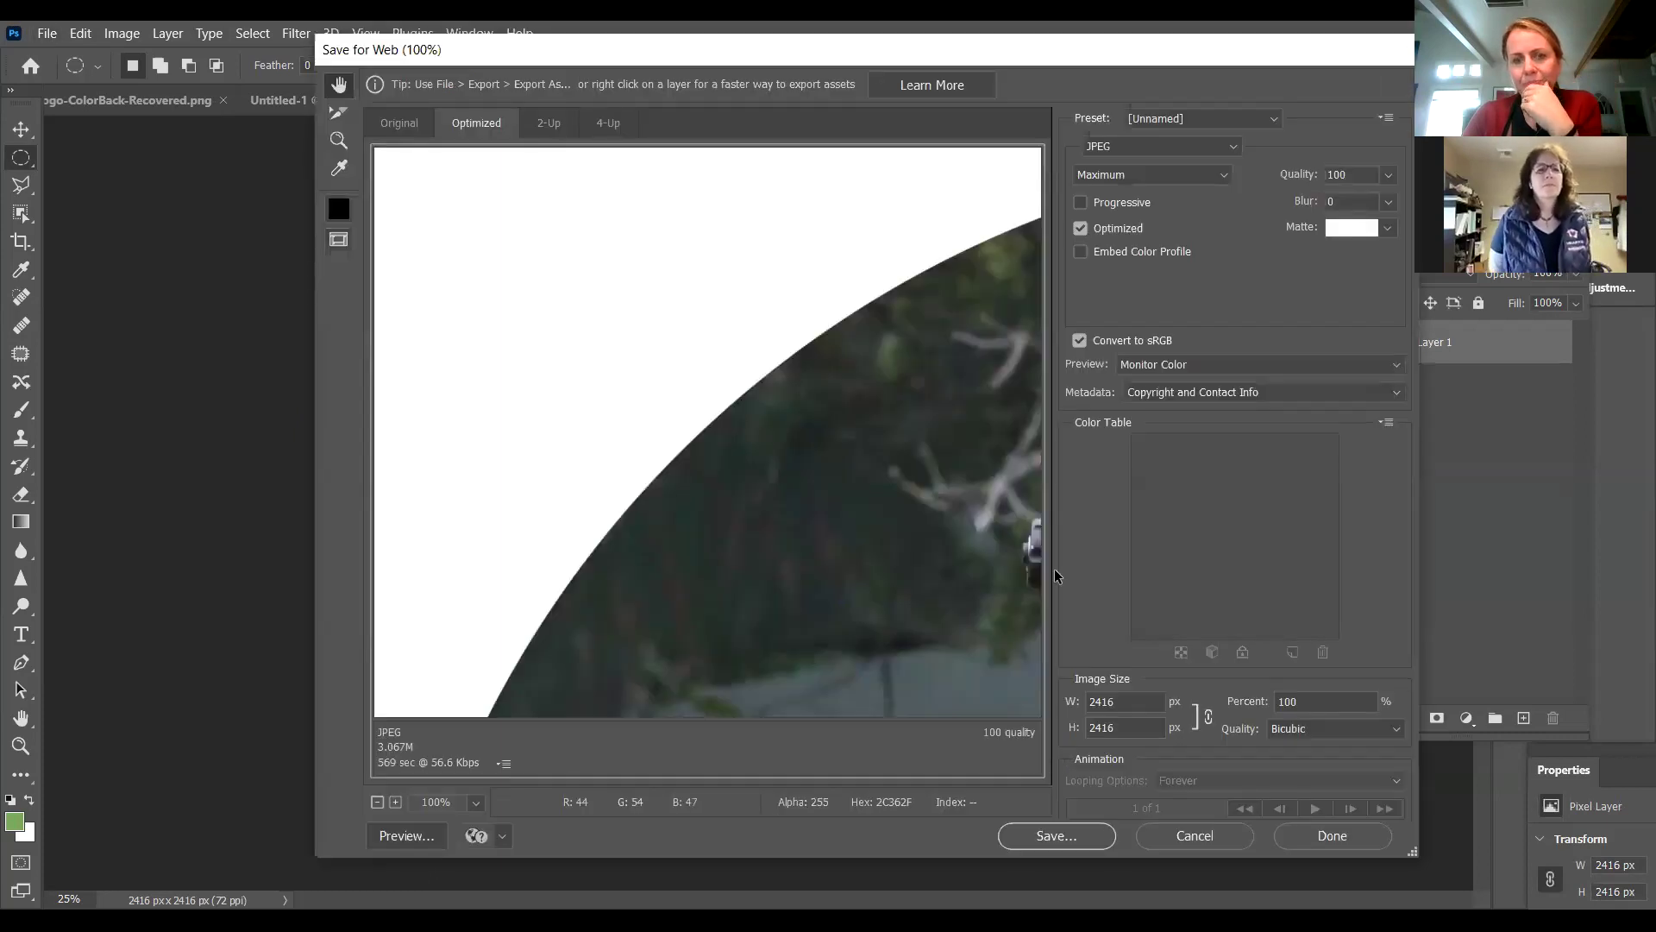
{"action": "type", "text": "500"}
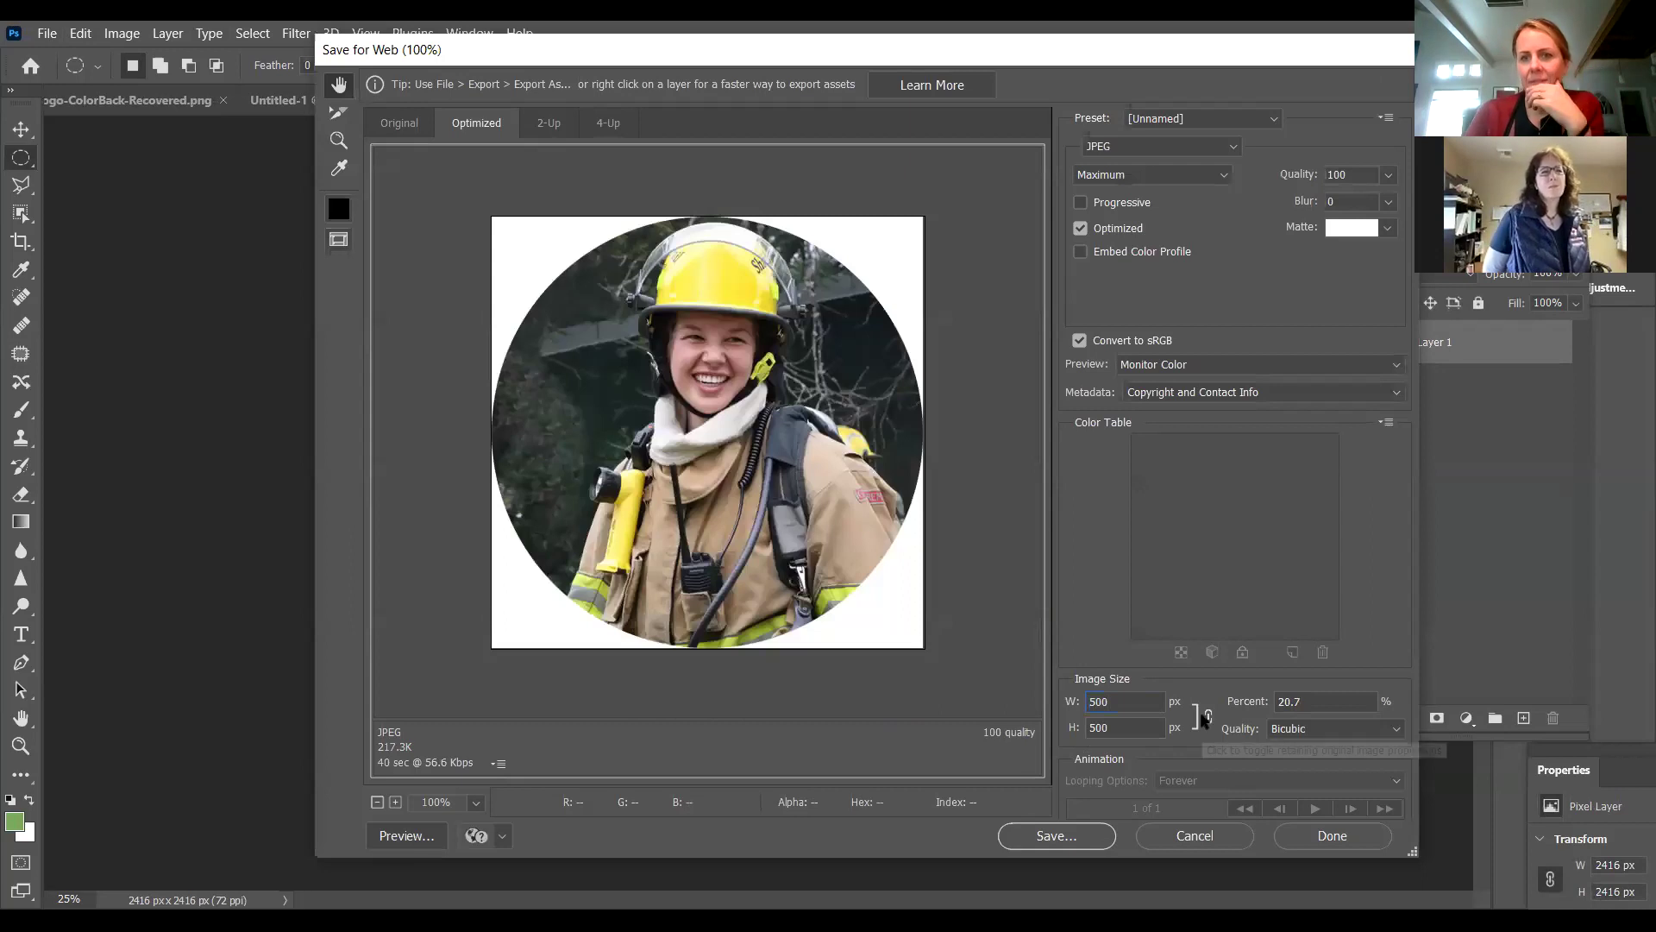
{"action": "key", "text": "Return"}
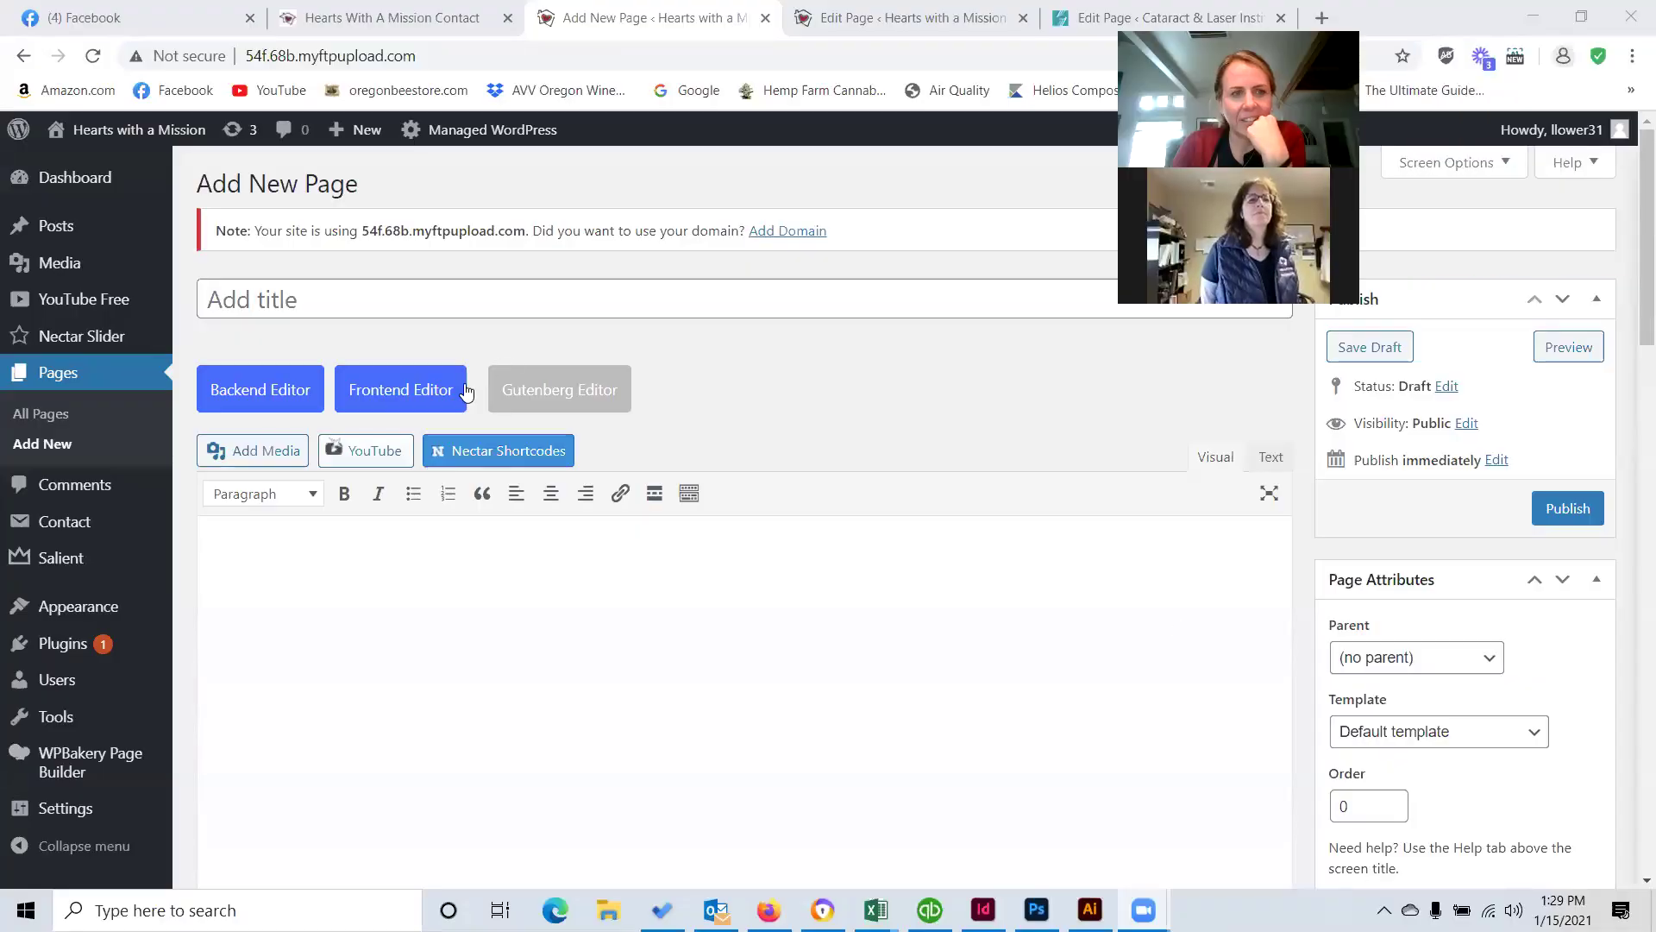
Load the live About page in place of the Add New Page screen by changing the address path to "about".
{"action": "left_click", "coordinate": [450, 57]}
{"action": "left_click", "coordinate": [476, 55]}
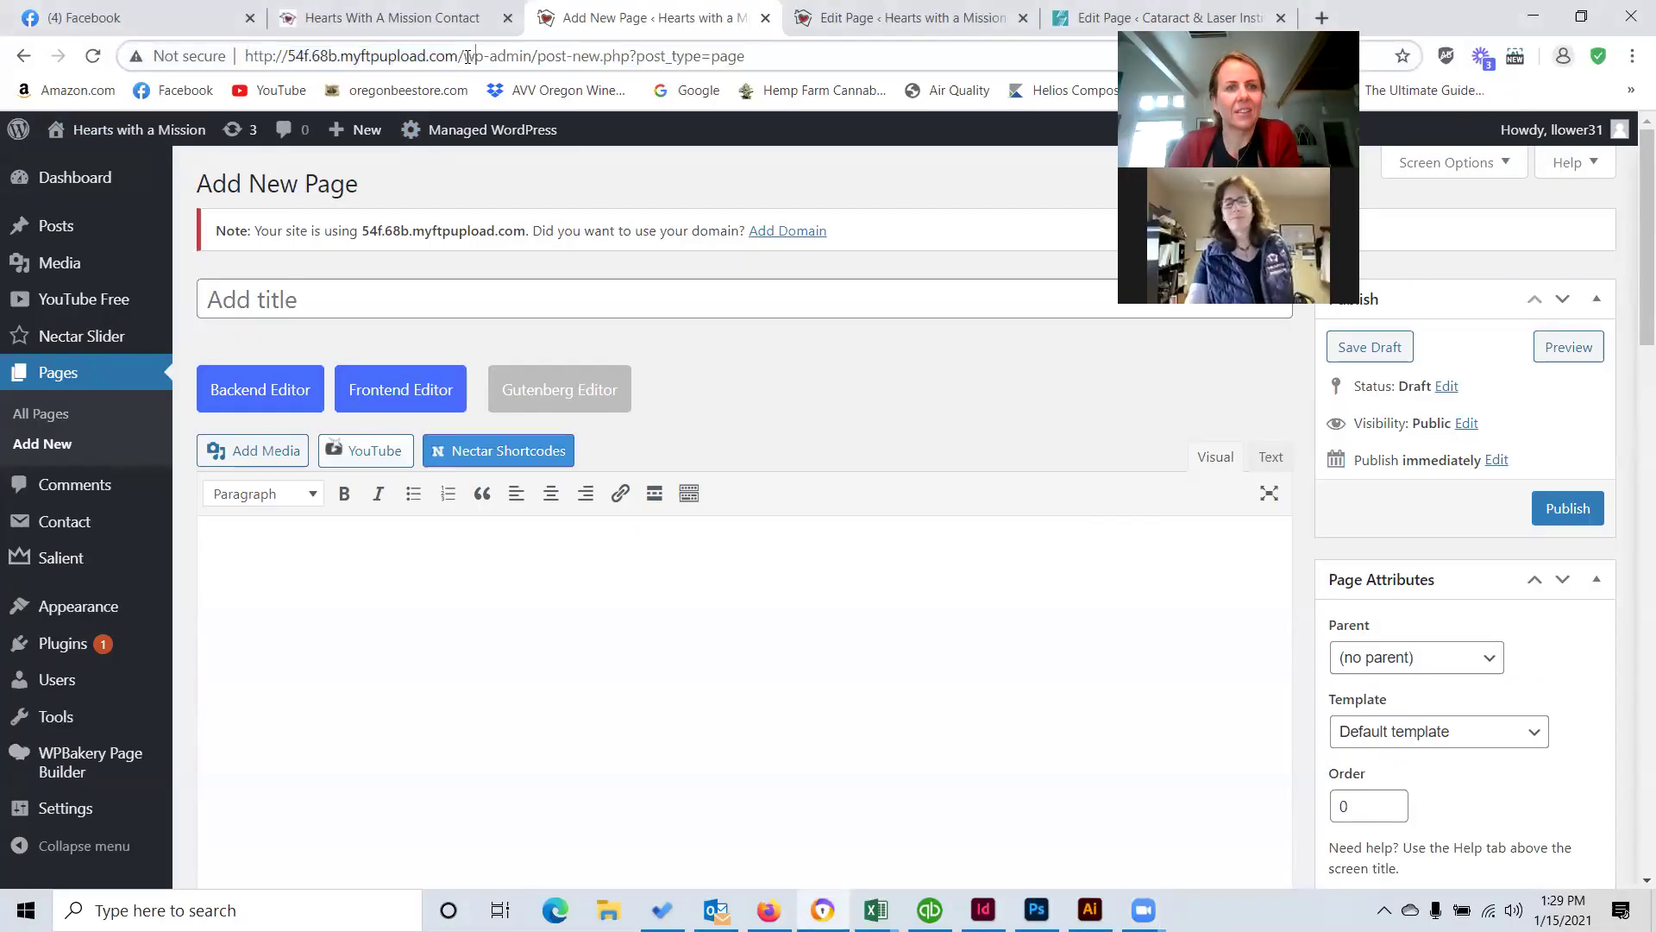
{"action": "key", "text": "shift+End"}
{"action": "key", "text": "Delete"}
{"action": "type", "text": "about"}
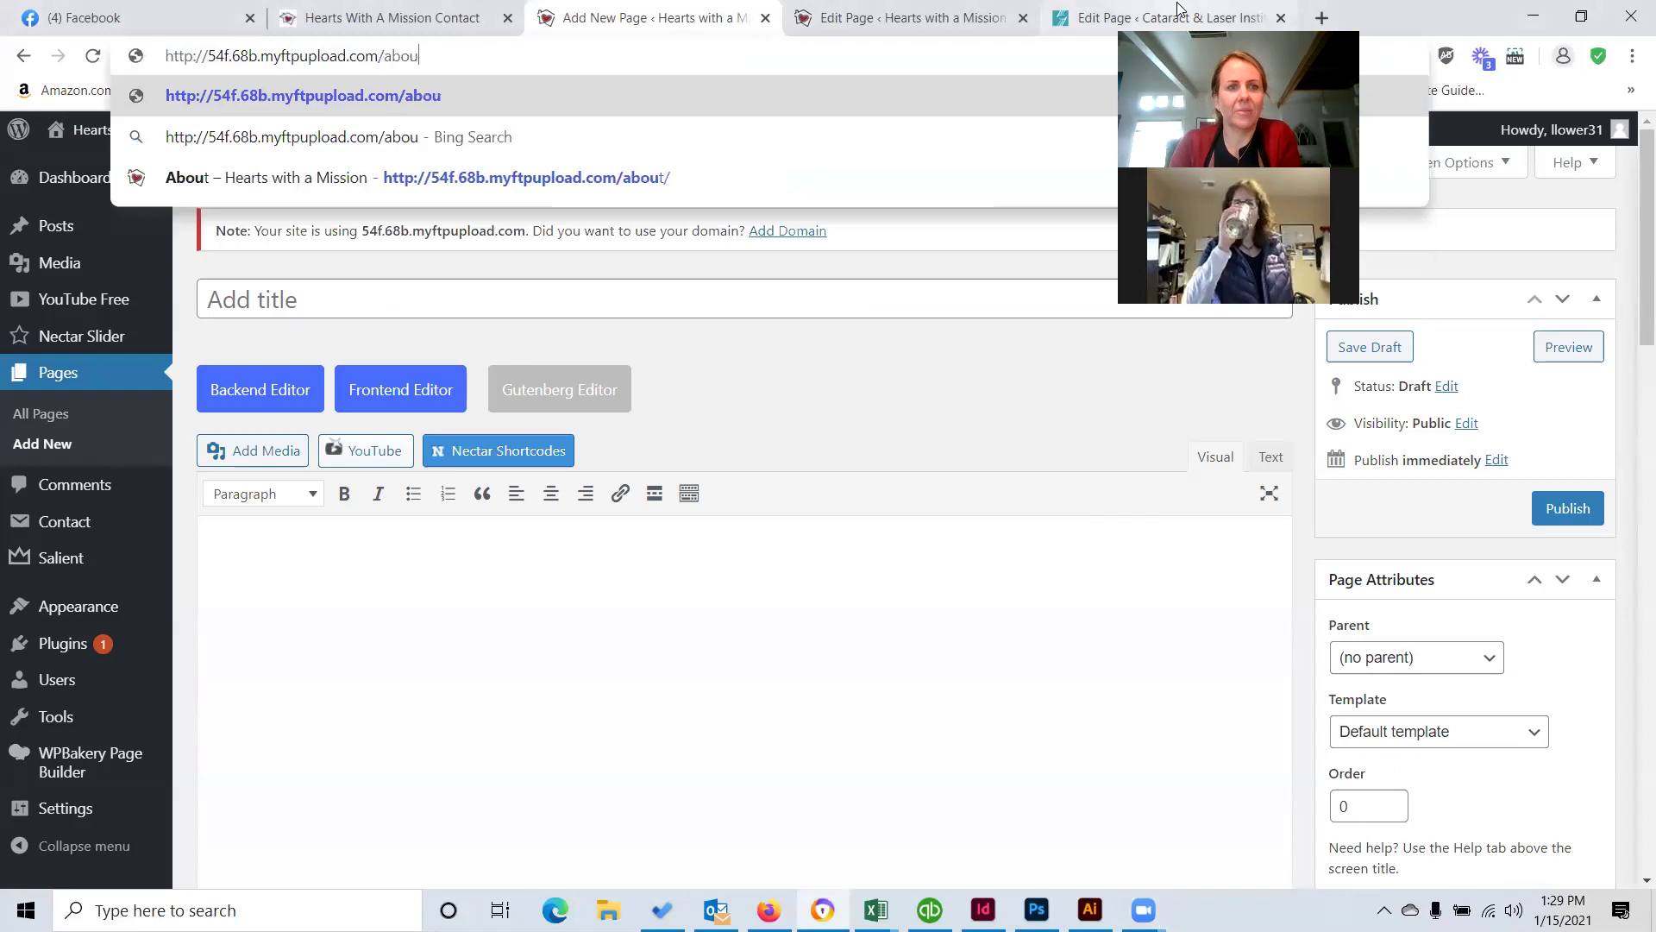
{"action": "key", "text": "Return"}
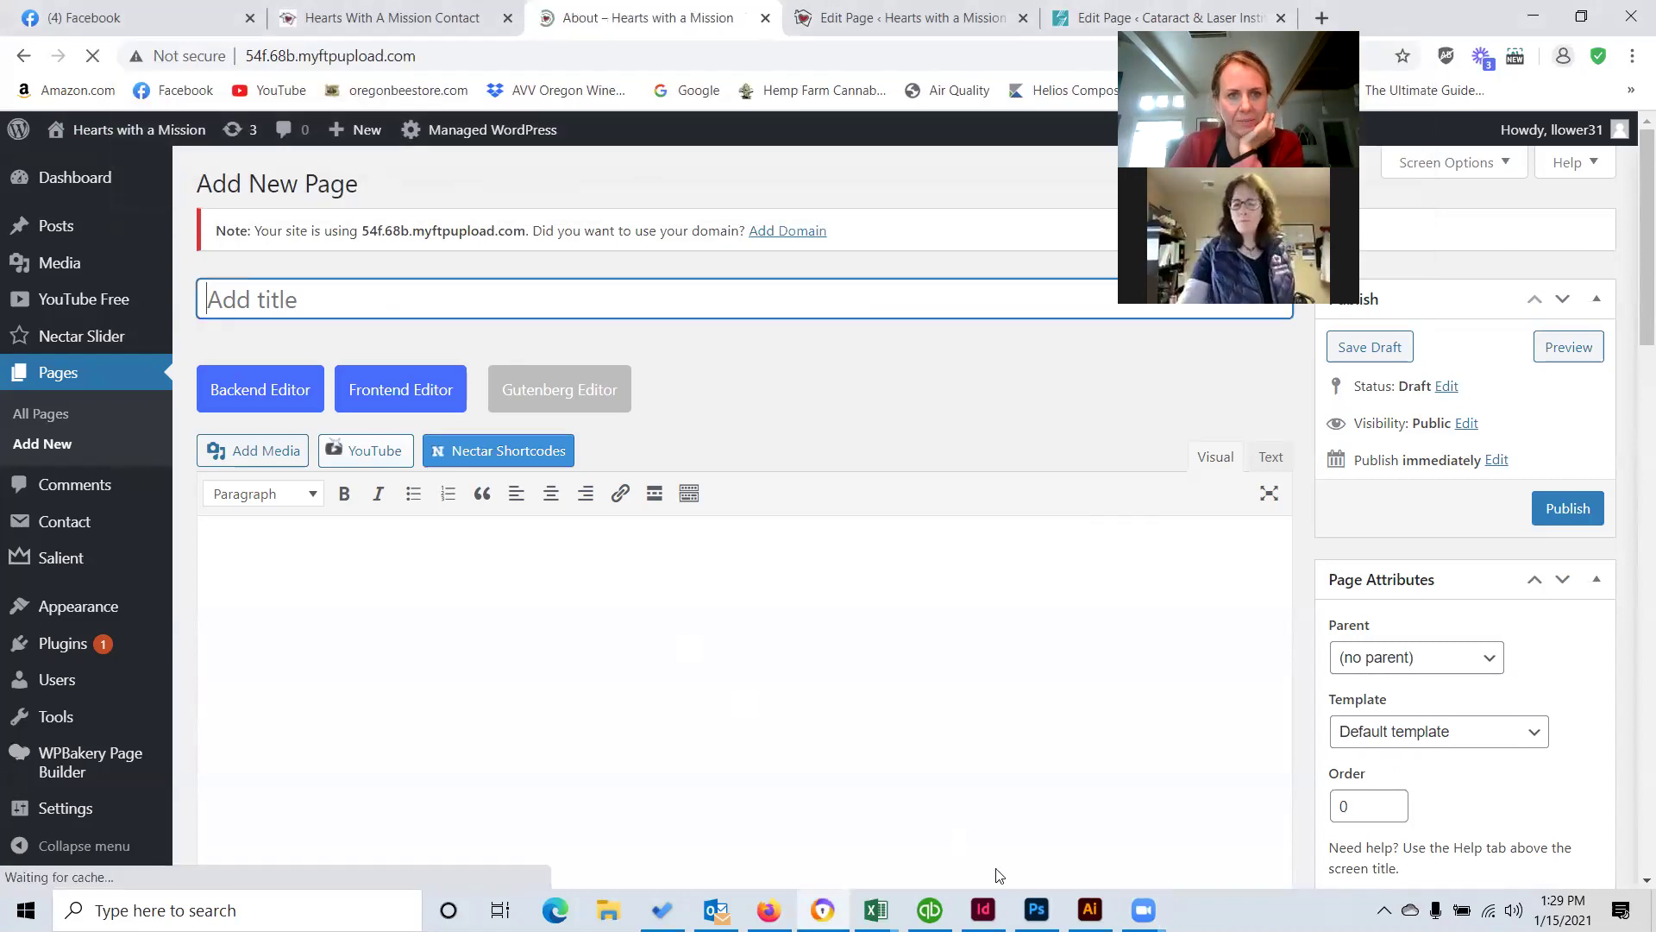
View the bios of the first and second staff members in the Meet the Staff section, closing each one.
{"action": "scroll", "coordinate": [776, 649], "scroll_direction": "down", "scroll_amount": 14}
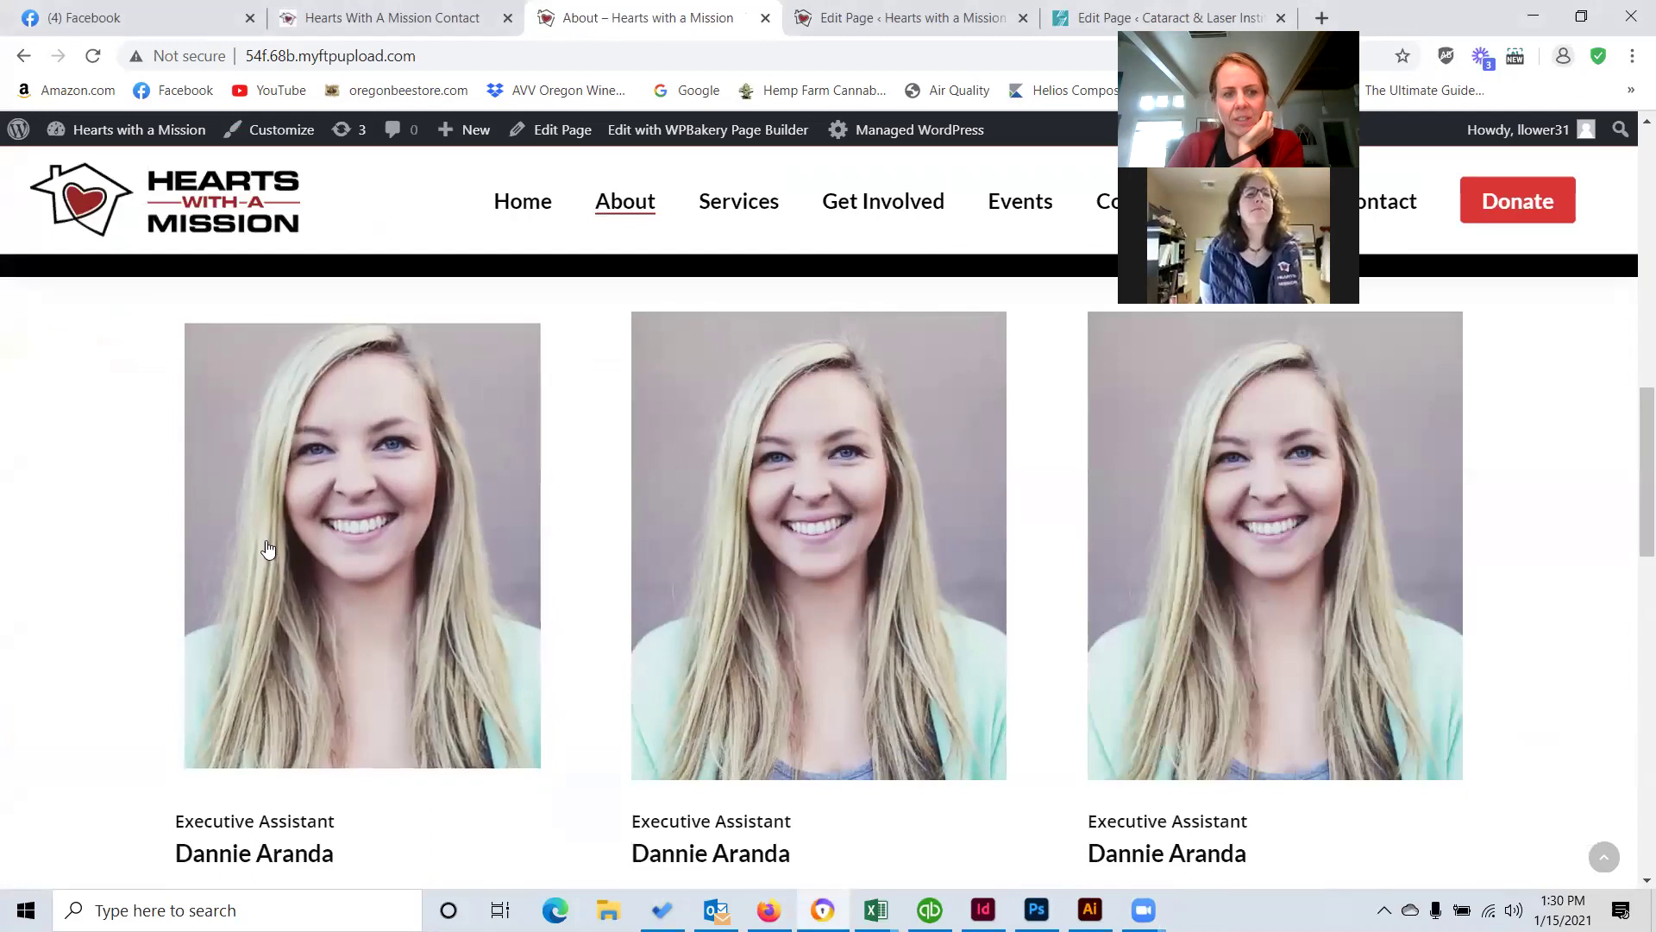
{"action": "left_click", "coordinate": [360, 515]}
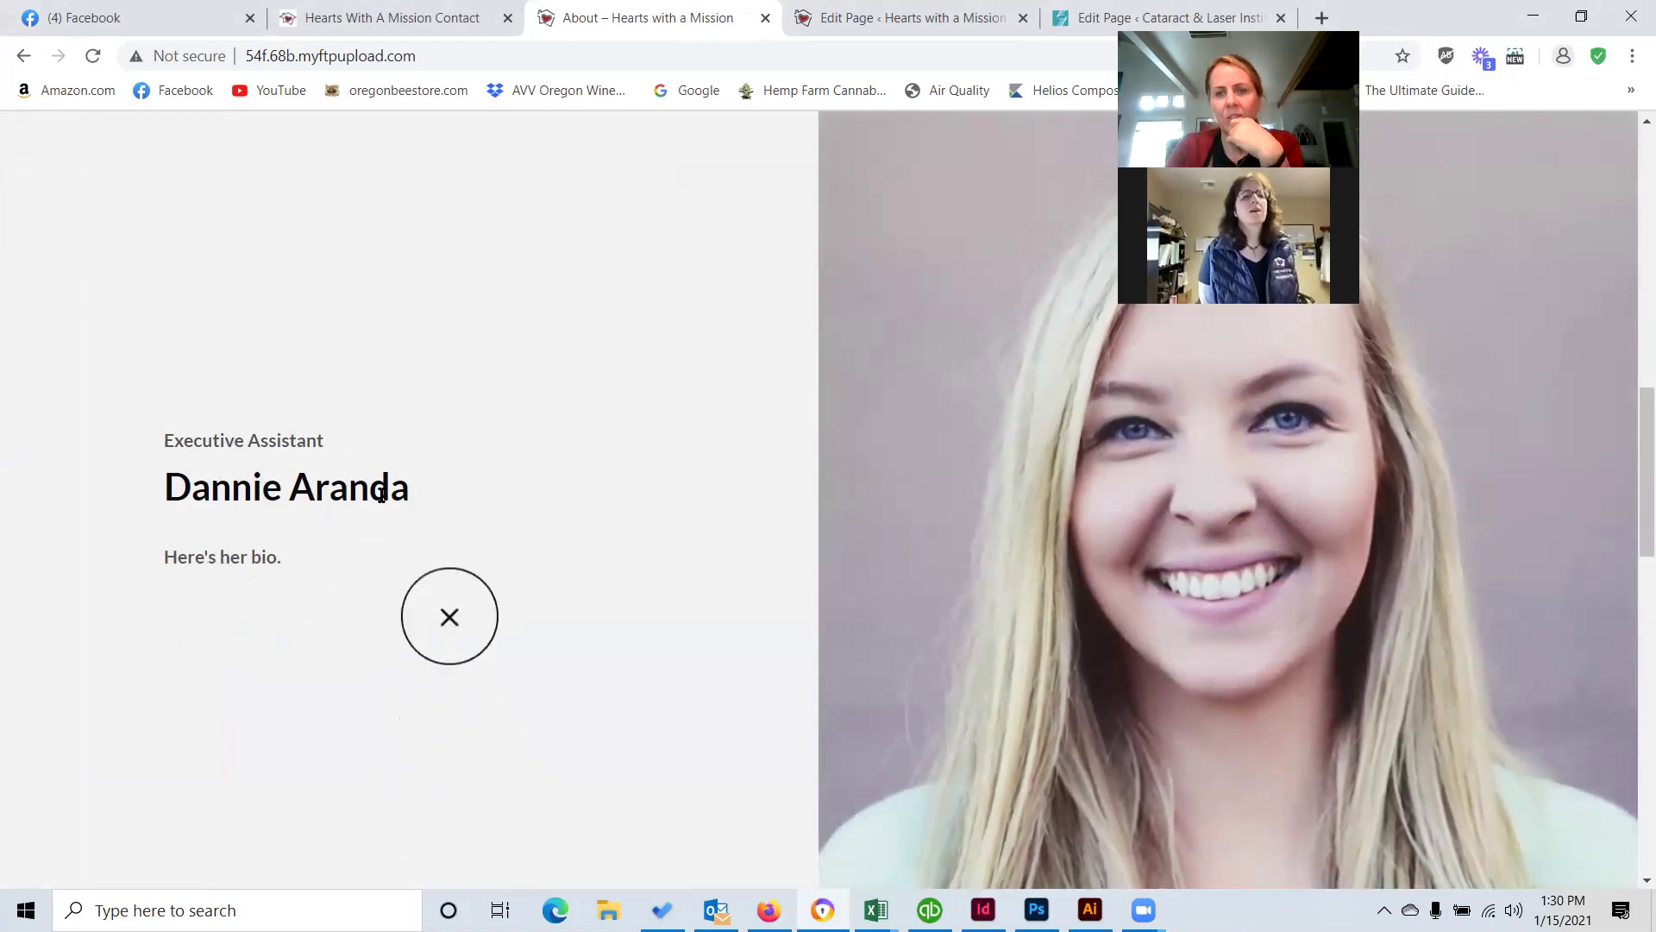
{"action": "left_click", "coordinate": [548, 326]}
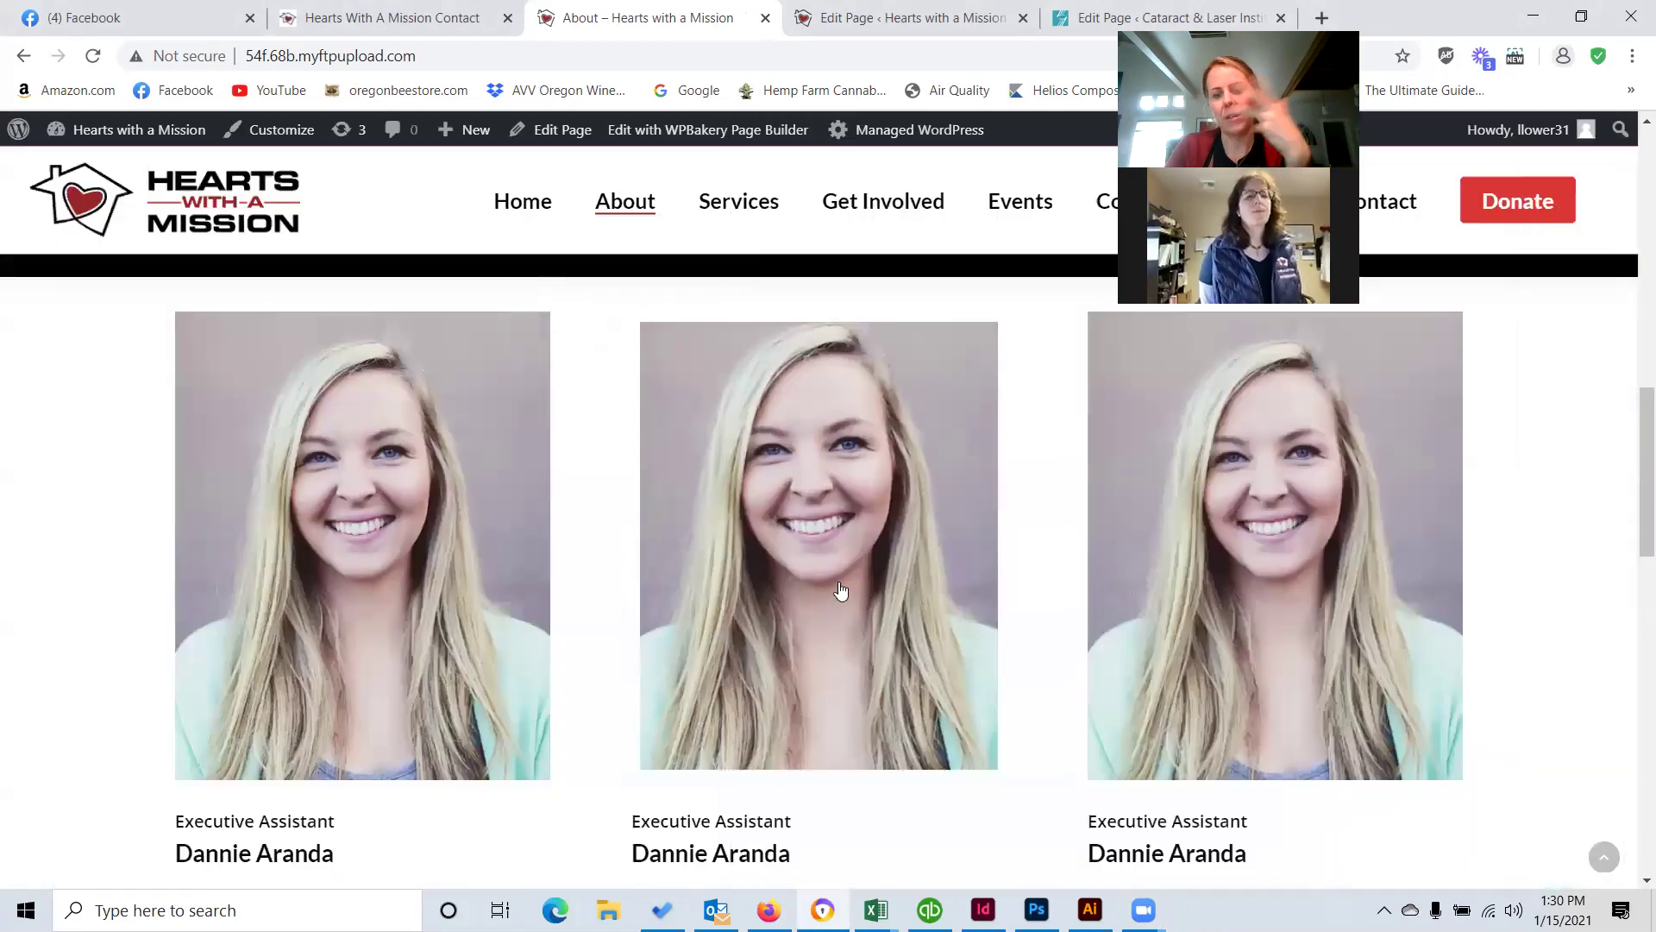
{"action": "scroll", "coordinate": [849, 622], "scroll_direction": "down", "scroll_amount": 2}
{"action": "left_click", "coordinate": [831, 605]}
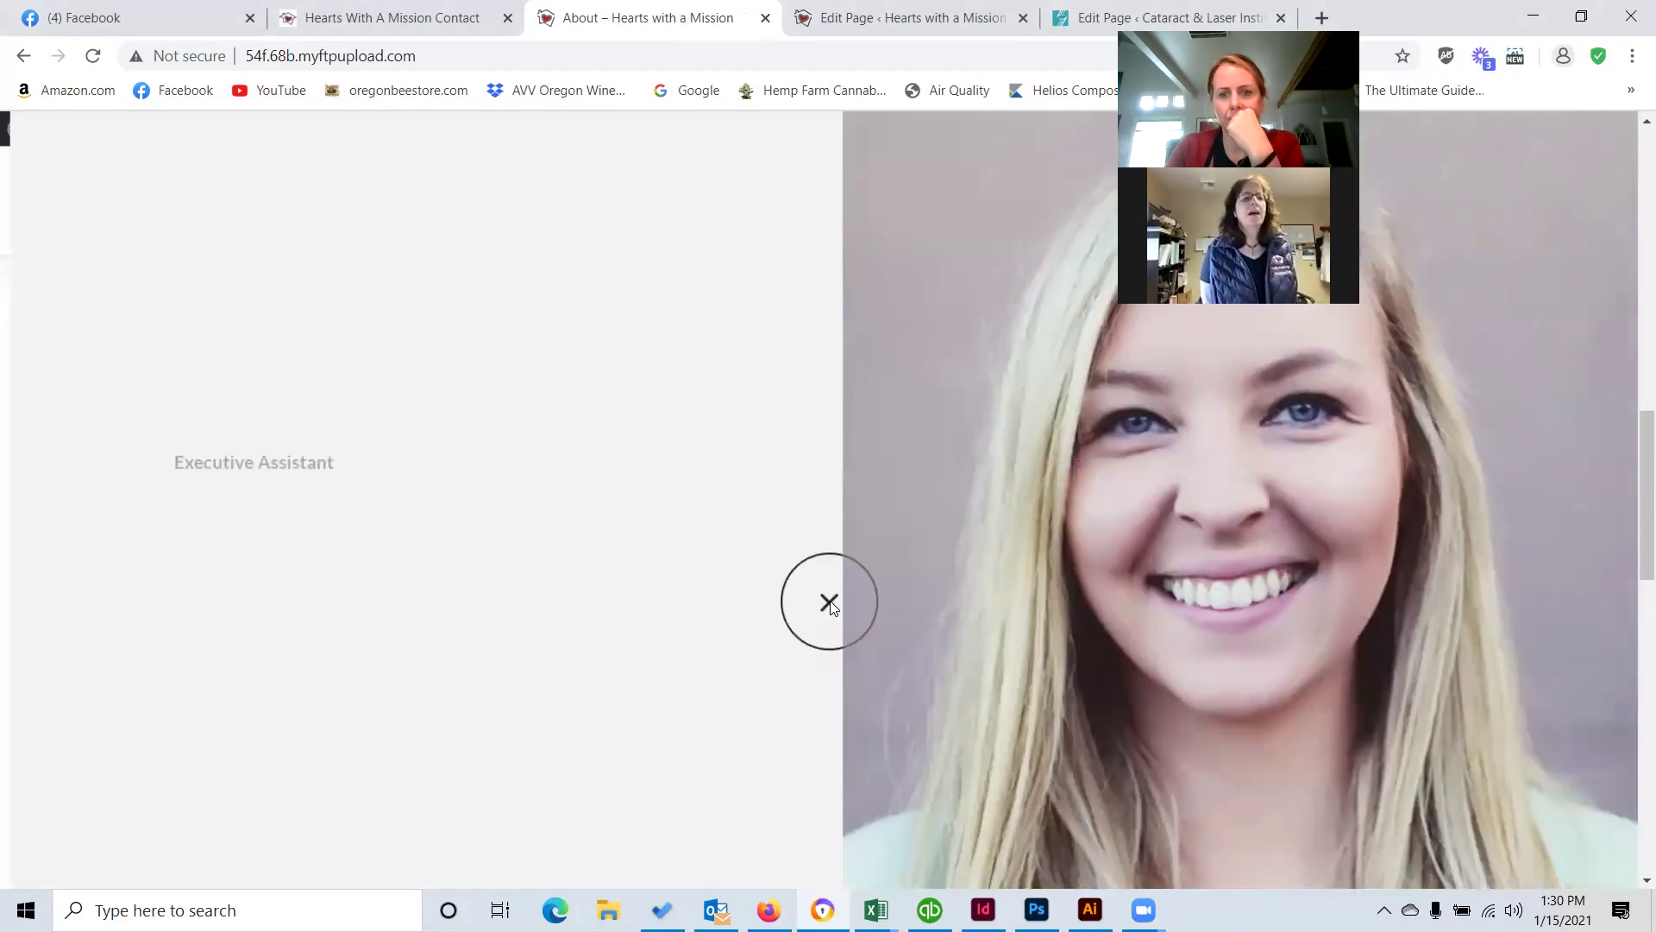
{"action": "left_click", "coordinate": [705, 599]}
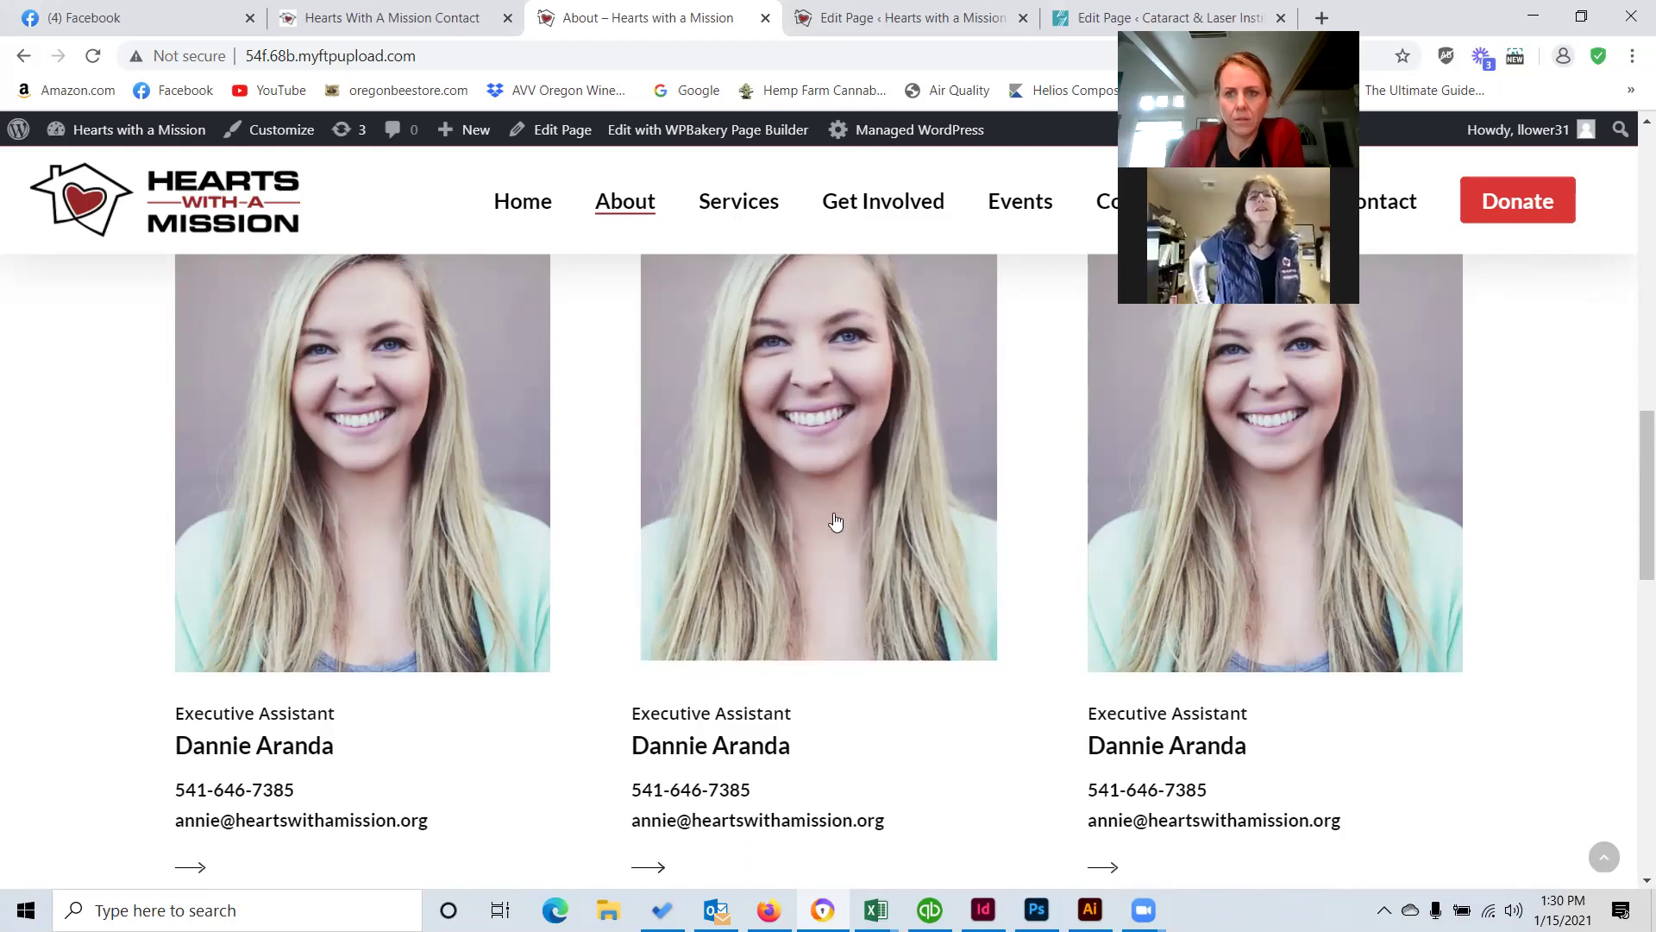
Look over the staff portraits and contact details, view and close the first member's bio, and open the third member's bio.
{"action": "scroll", "coordinate": [811, 565], "scroll_direction": "down", "scroll_amount": 3}
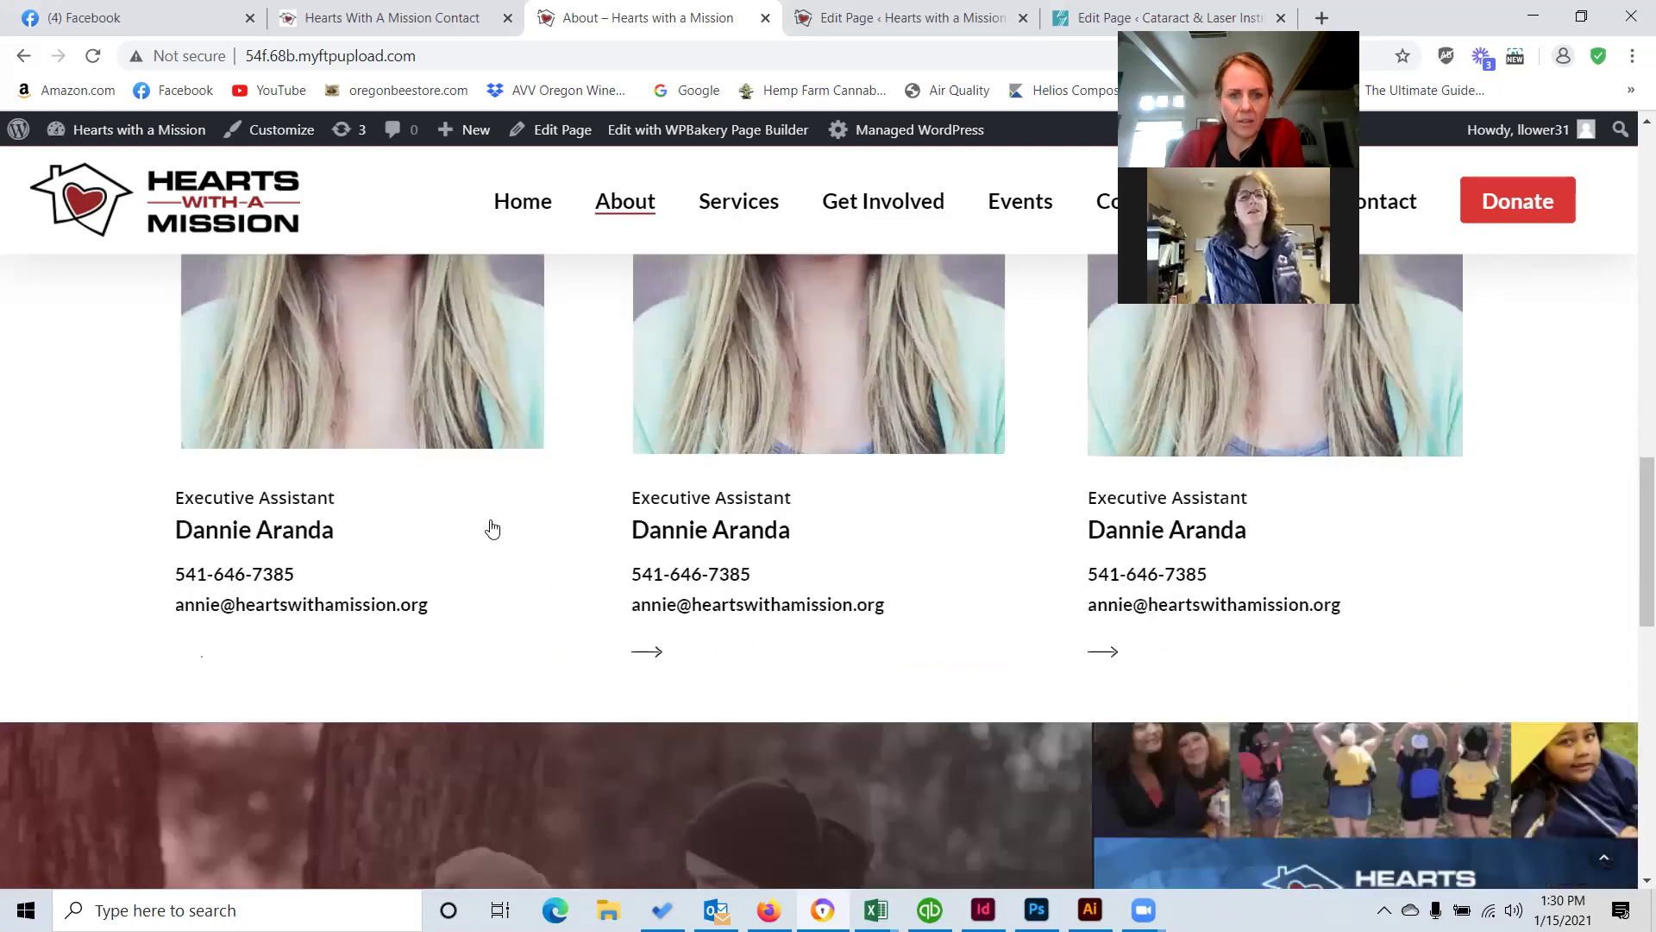
{"action": "scroll", "coordinate": [499, 561], "scroll_direction": "up", "scroll_amount": 3}
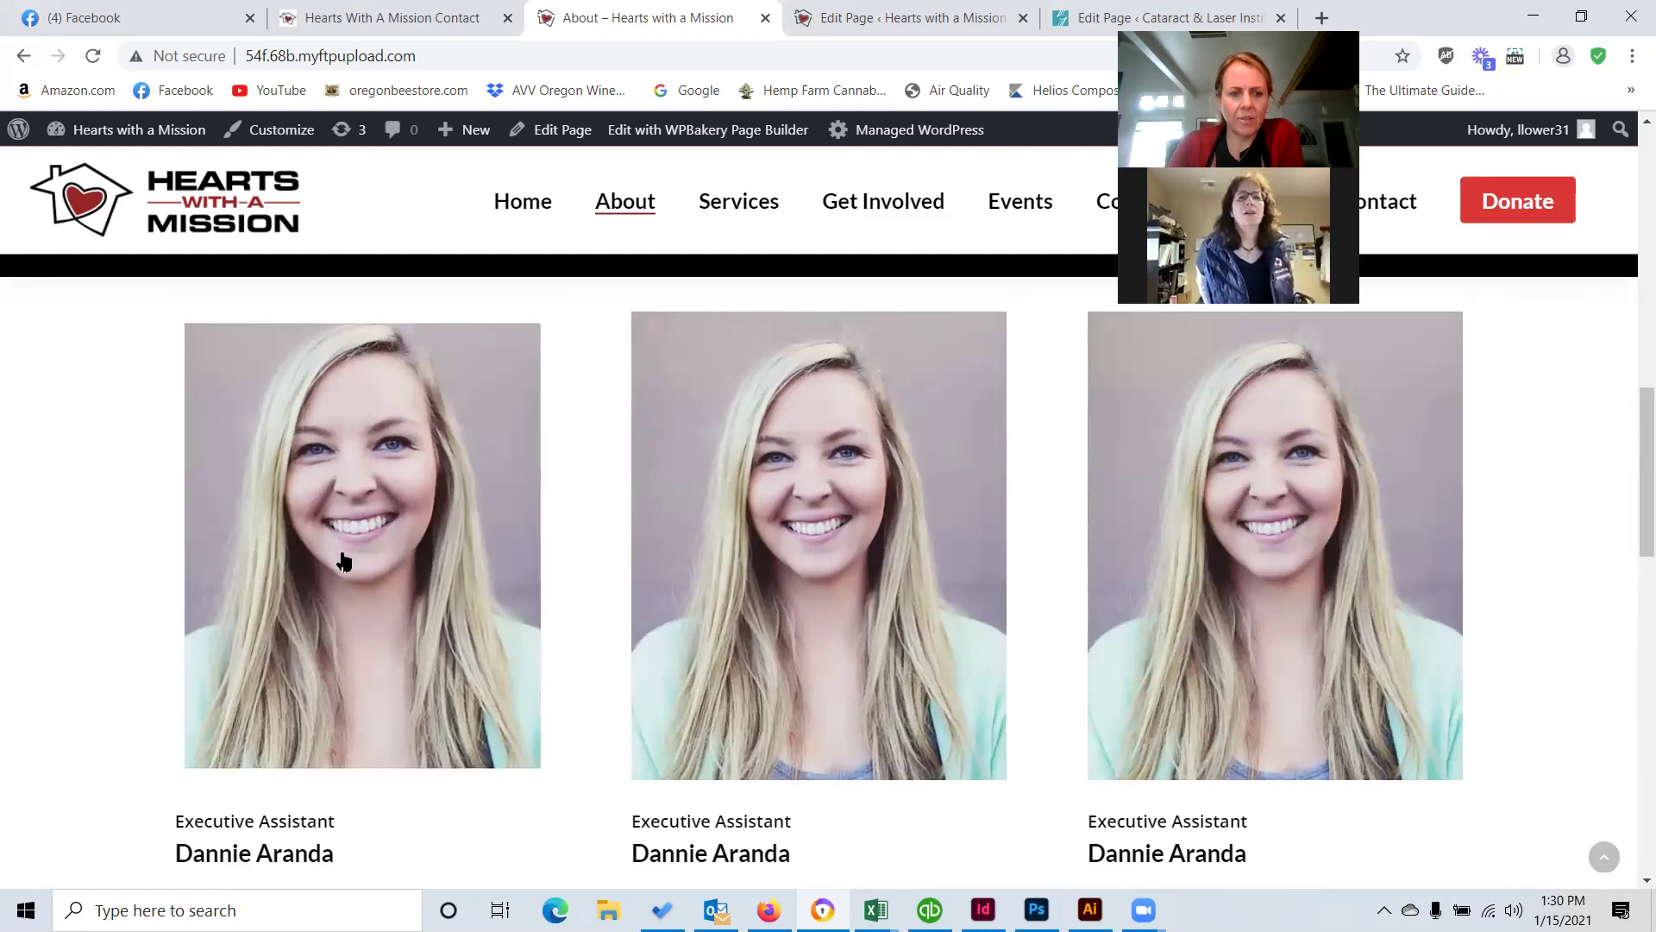
{"action": "scroll", "coordinate": [340, 562], "scroll_direction": "down", "scroll_amount": 3}
{"action": "scroll", "coordinate": [700, 425], "scroll_direction": "up", "scroll_amount": 3}
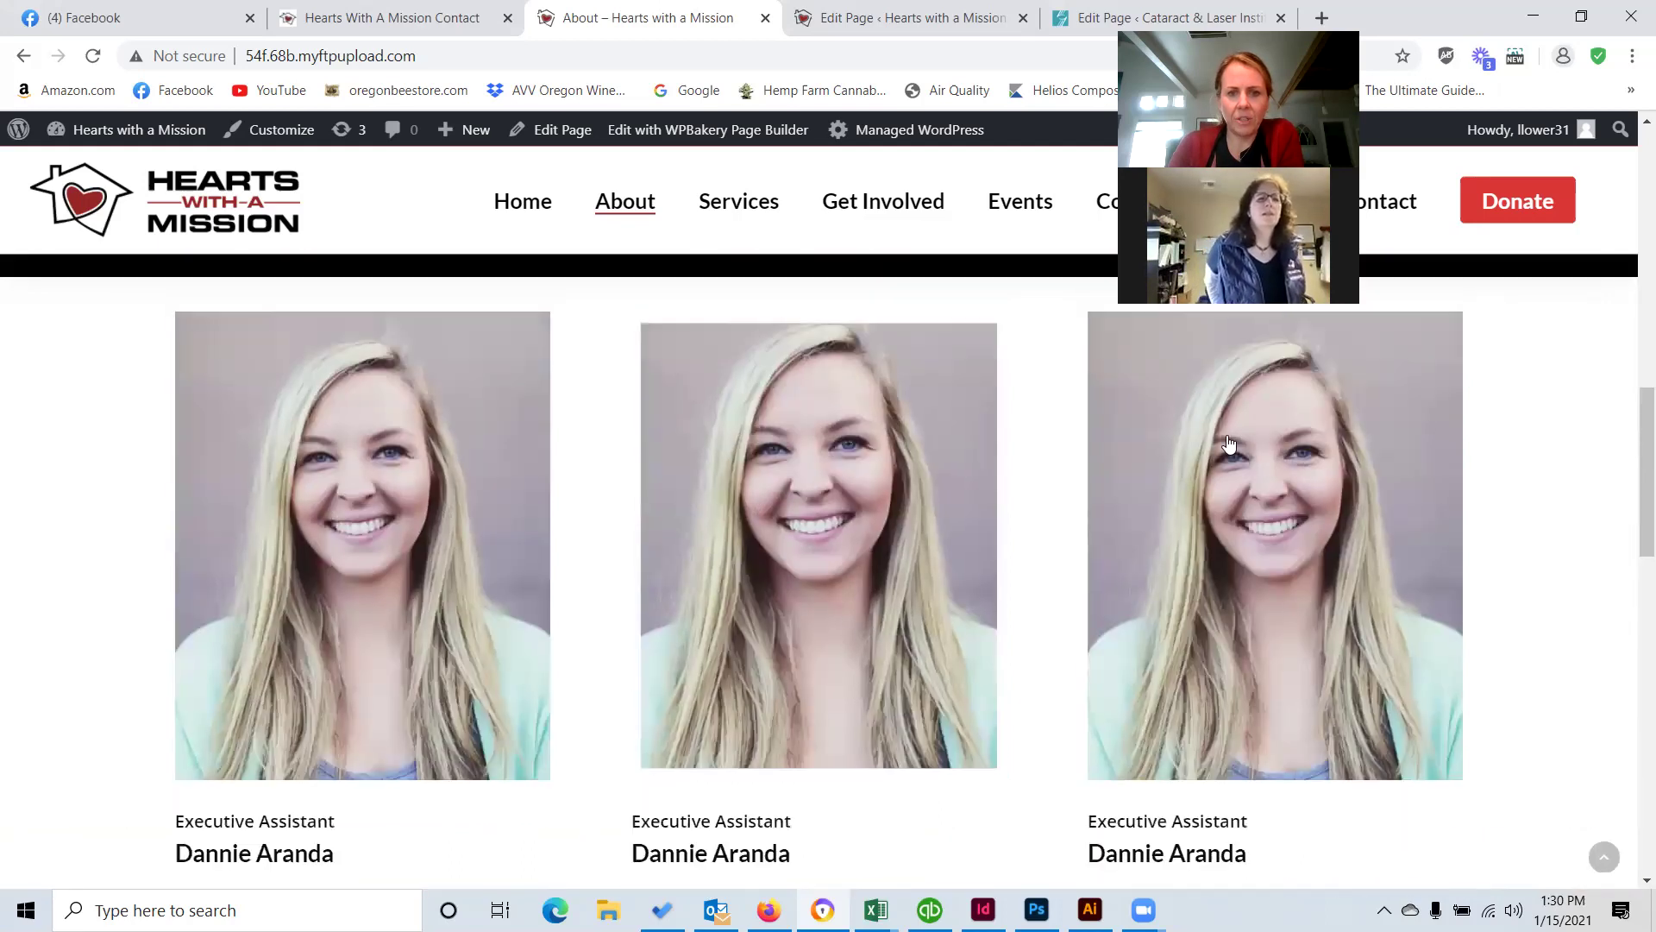
{"action": "left_click", "coordinate": [347, 610]}
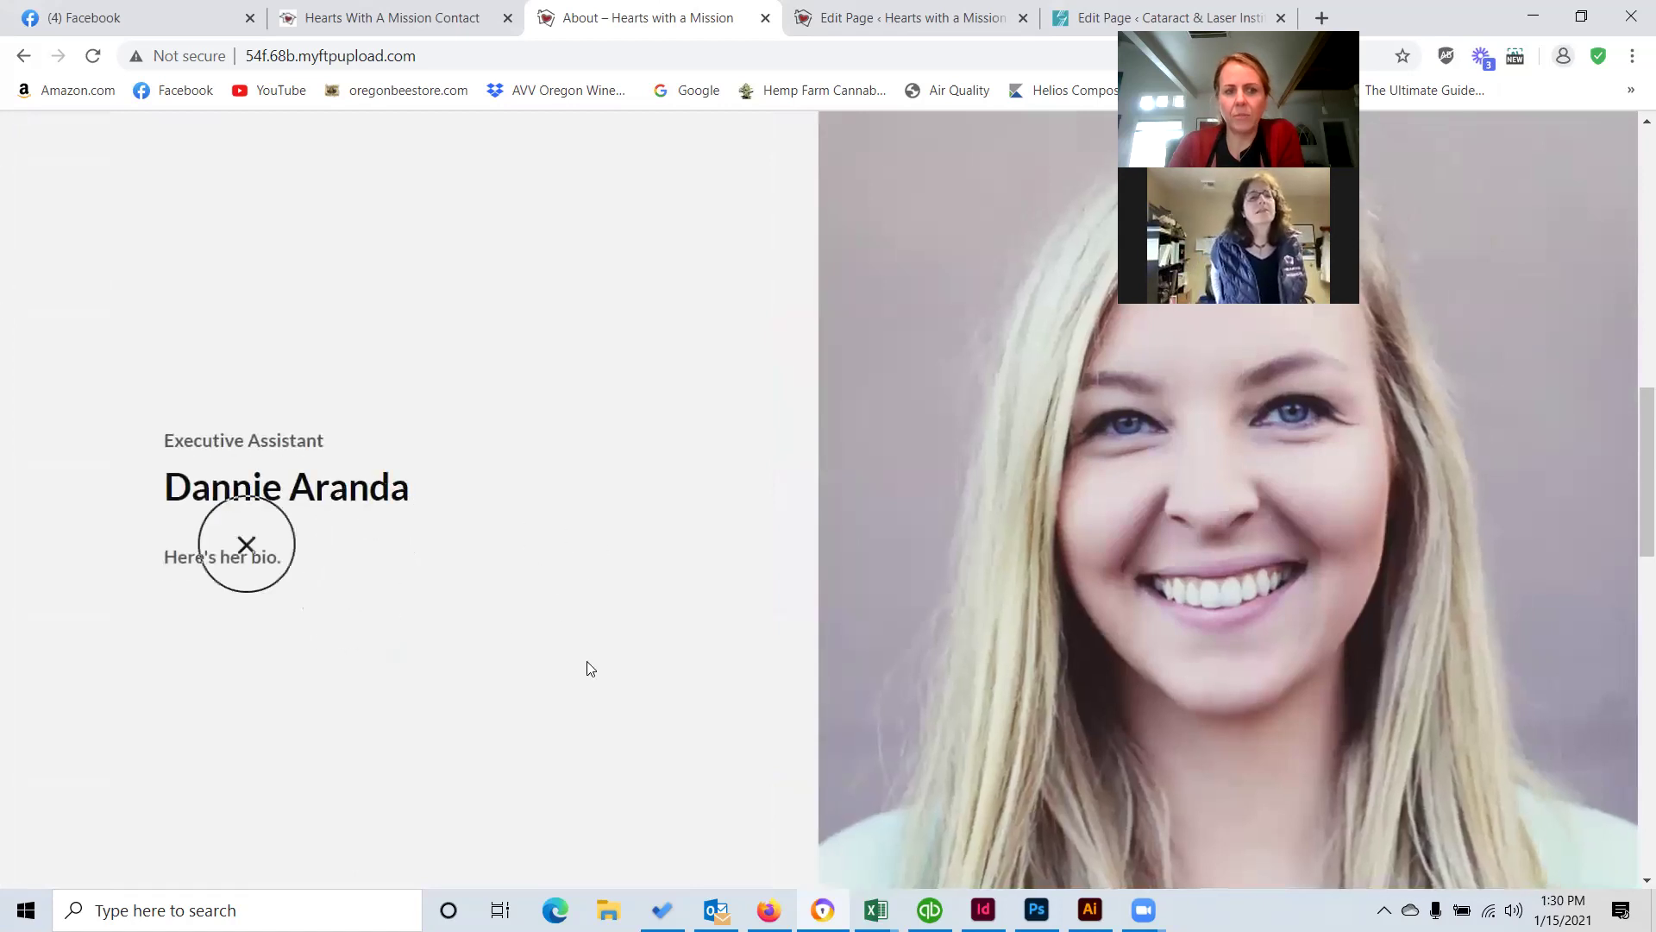
{"action": "left_click", "coordinate": [451, 566]}
{"action": "scroll", "coordinate": [599, 536], "scroll_direction": "down", "scroll_amount": 3}
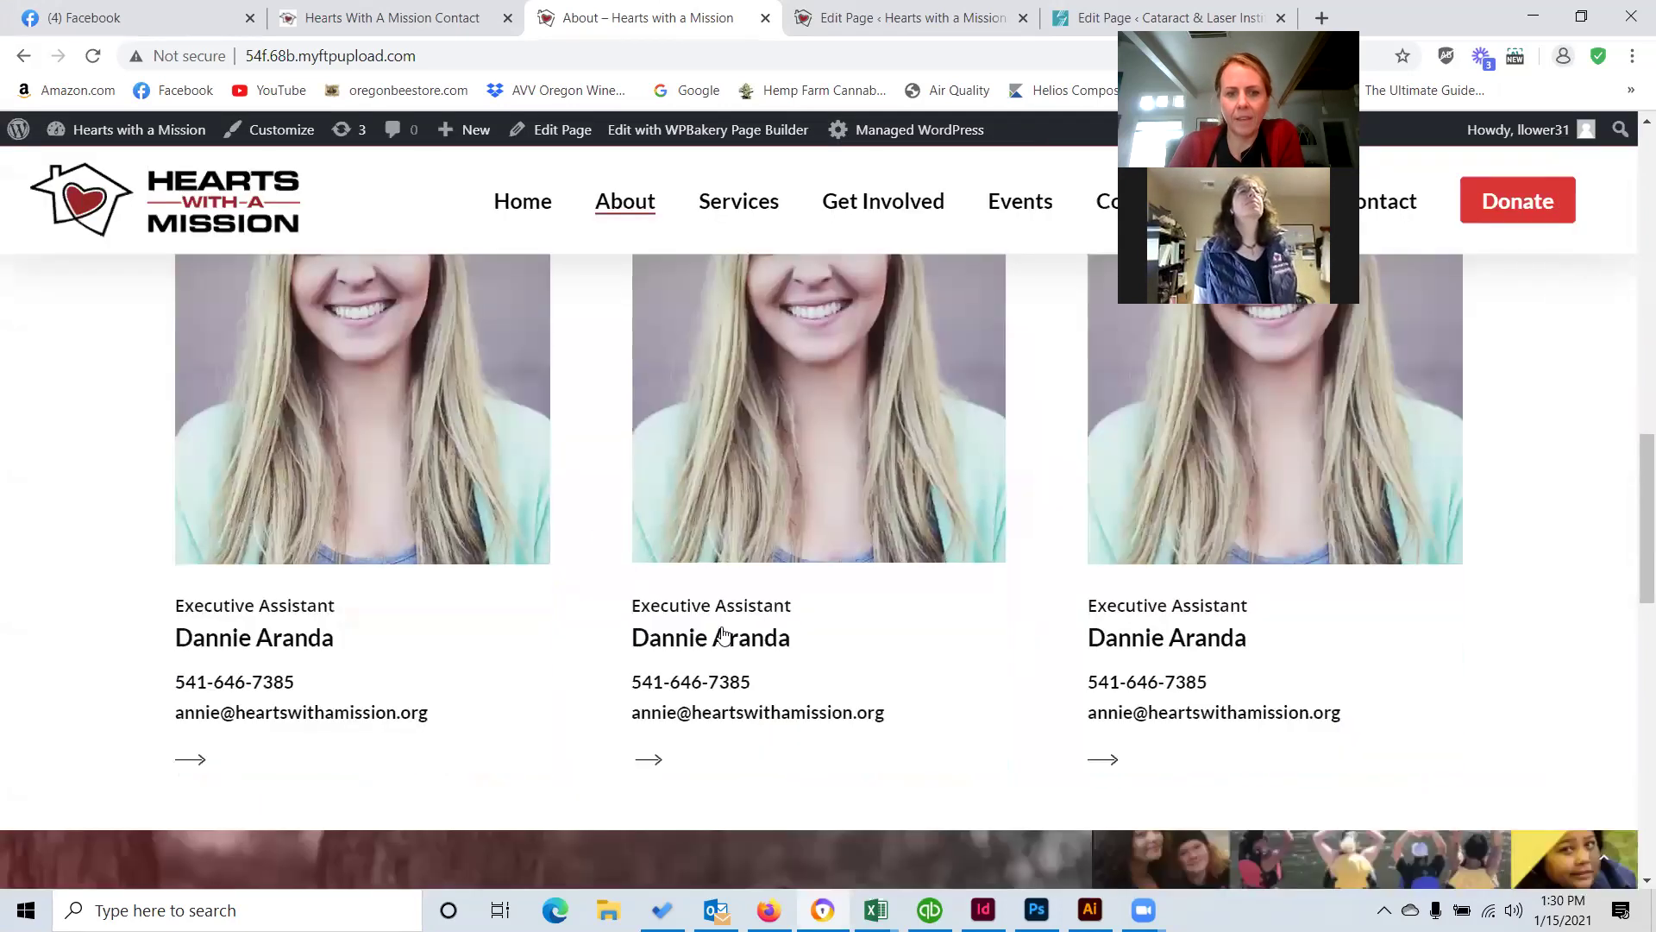
{"action": "left_click", "coordinate": [1231, 481]}
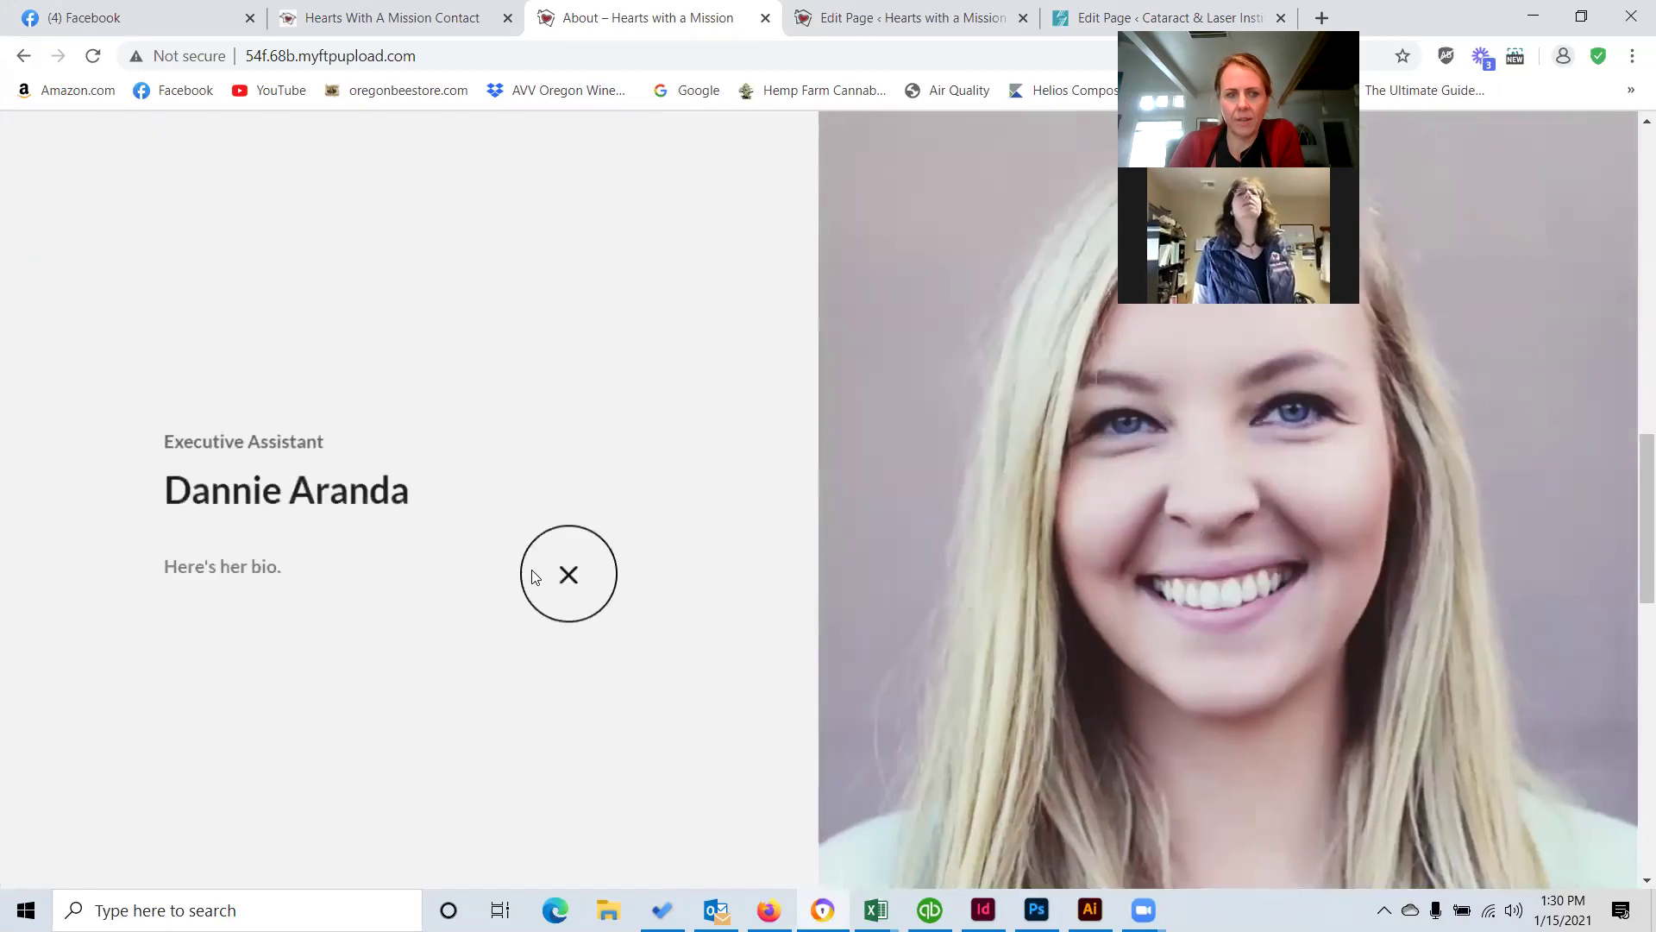
Close the third staff member's bio, look over the staff portraits, and open the About page for editing.
{"action": "left_click", "coordinate": [529, 573]}
{"action": "scroll", "coordinate": [828, 601], "scroll_direction": "down", "scroll_amount": 2}
{"action": "scroll", "coordinate": [821, 604], "scroll_direction": "up", "scroll_amount": 1}
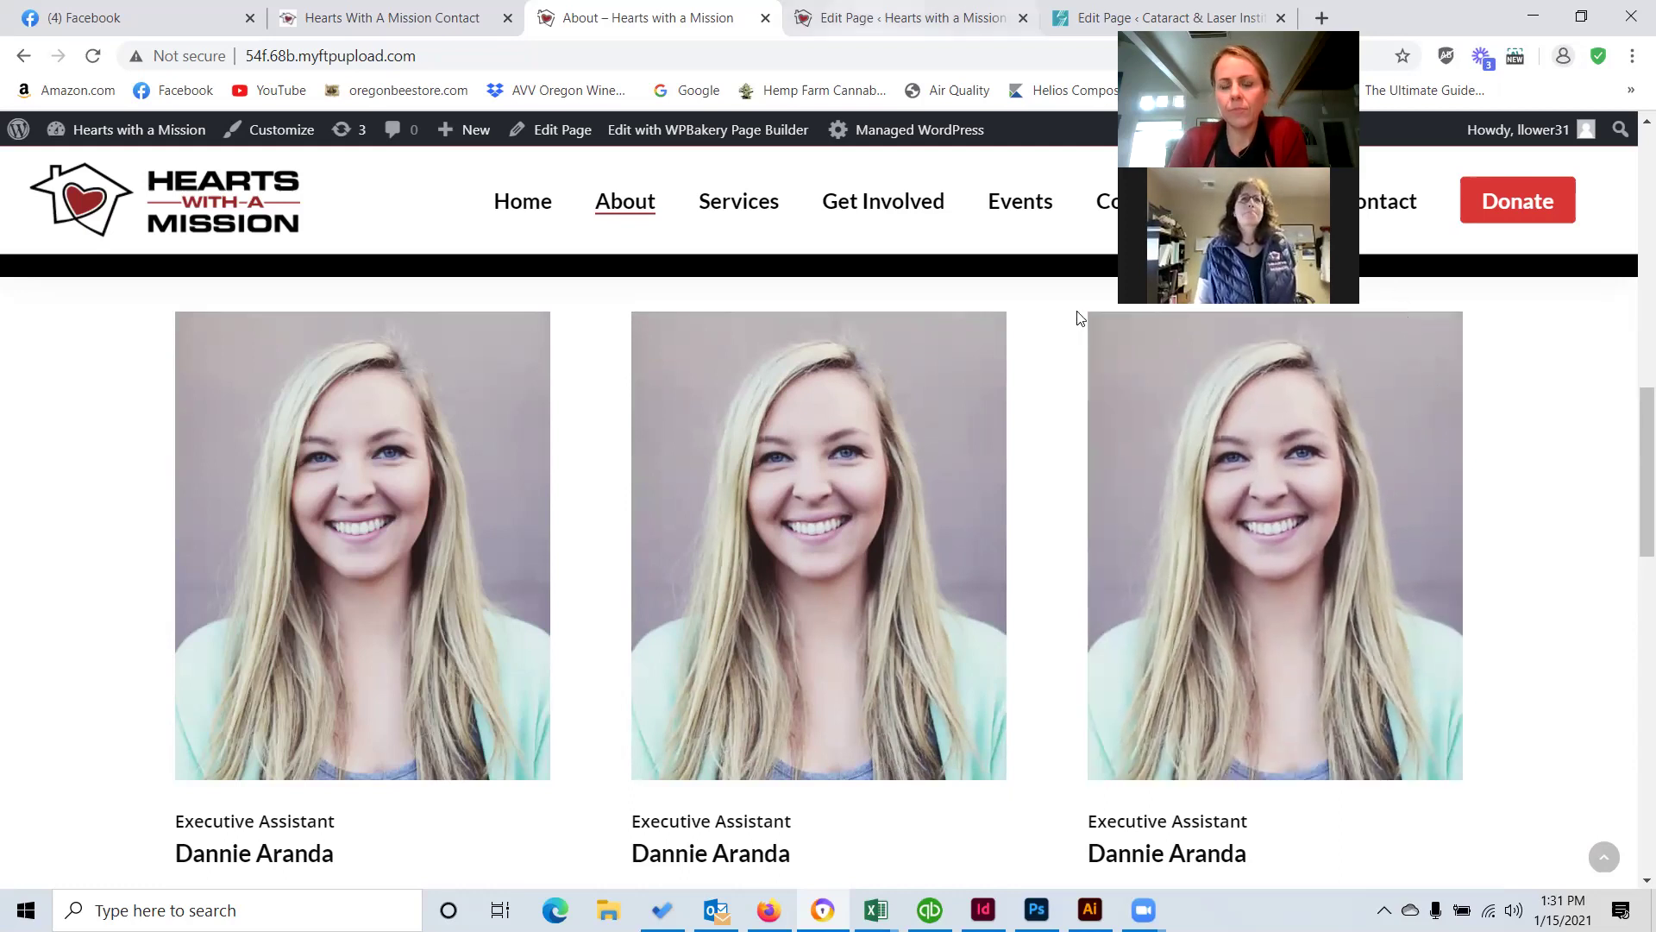
{"action": "scroll", "coordinate": [888, 473], "scroll_direction": "down", "scroll_amount": 5}
{"action": "scroll", "coordinate": [888, 471], "scroll_direction": "up", "scroll_amount": 5}
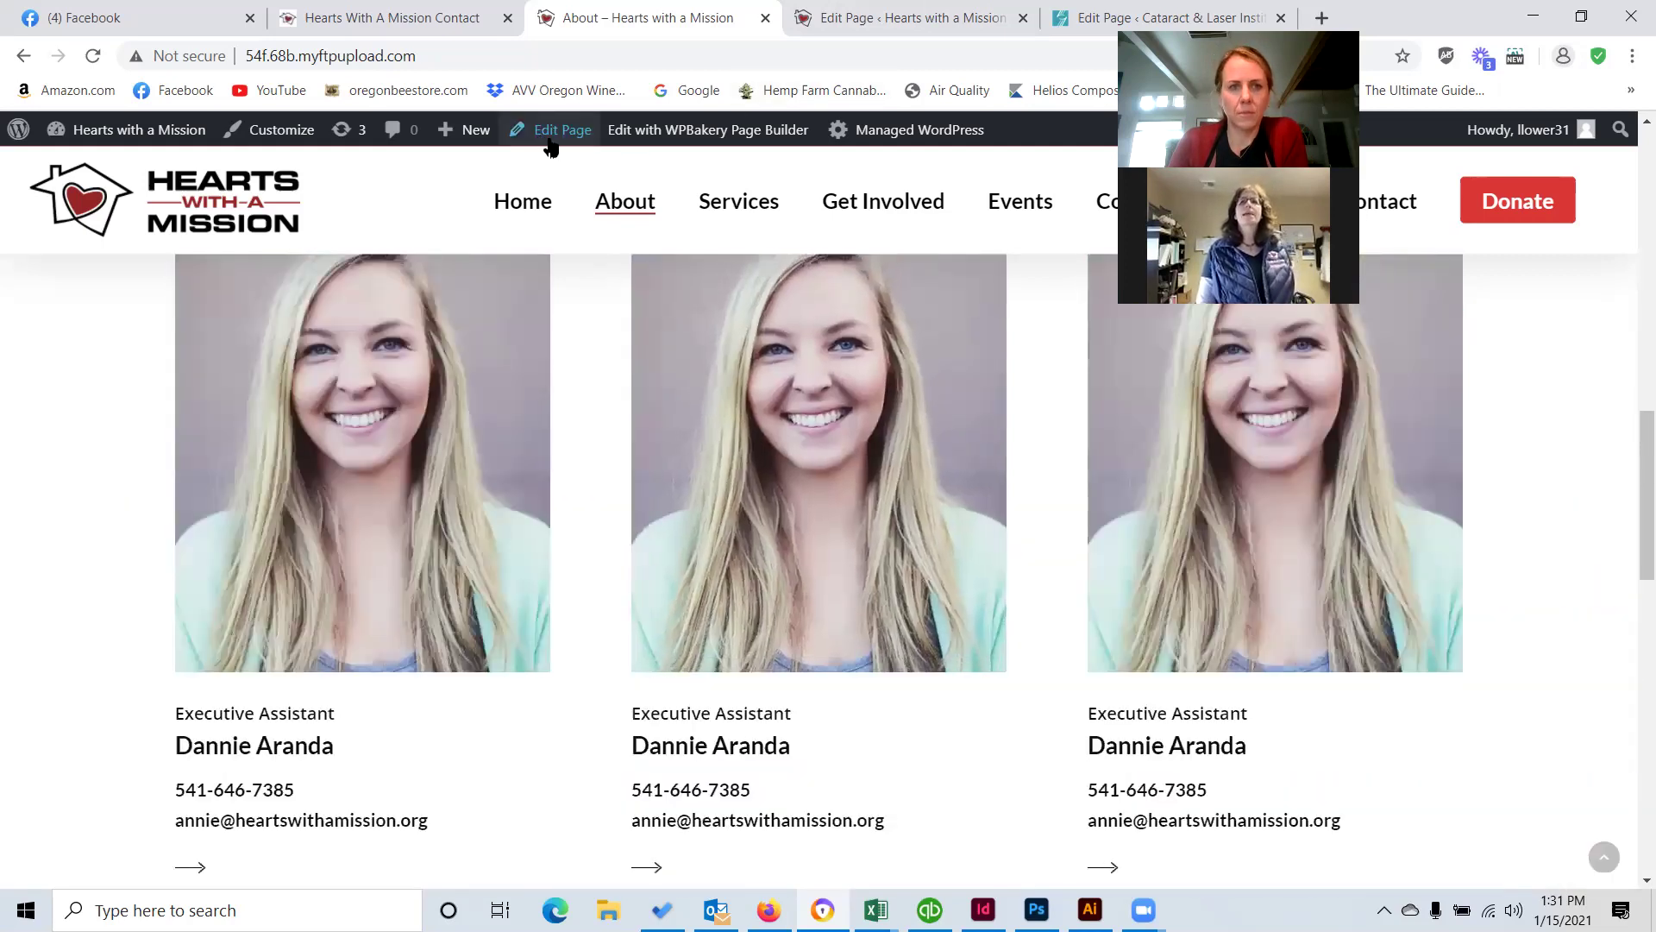
{"action": "left_click", "coordinate": [526, 133]}
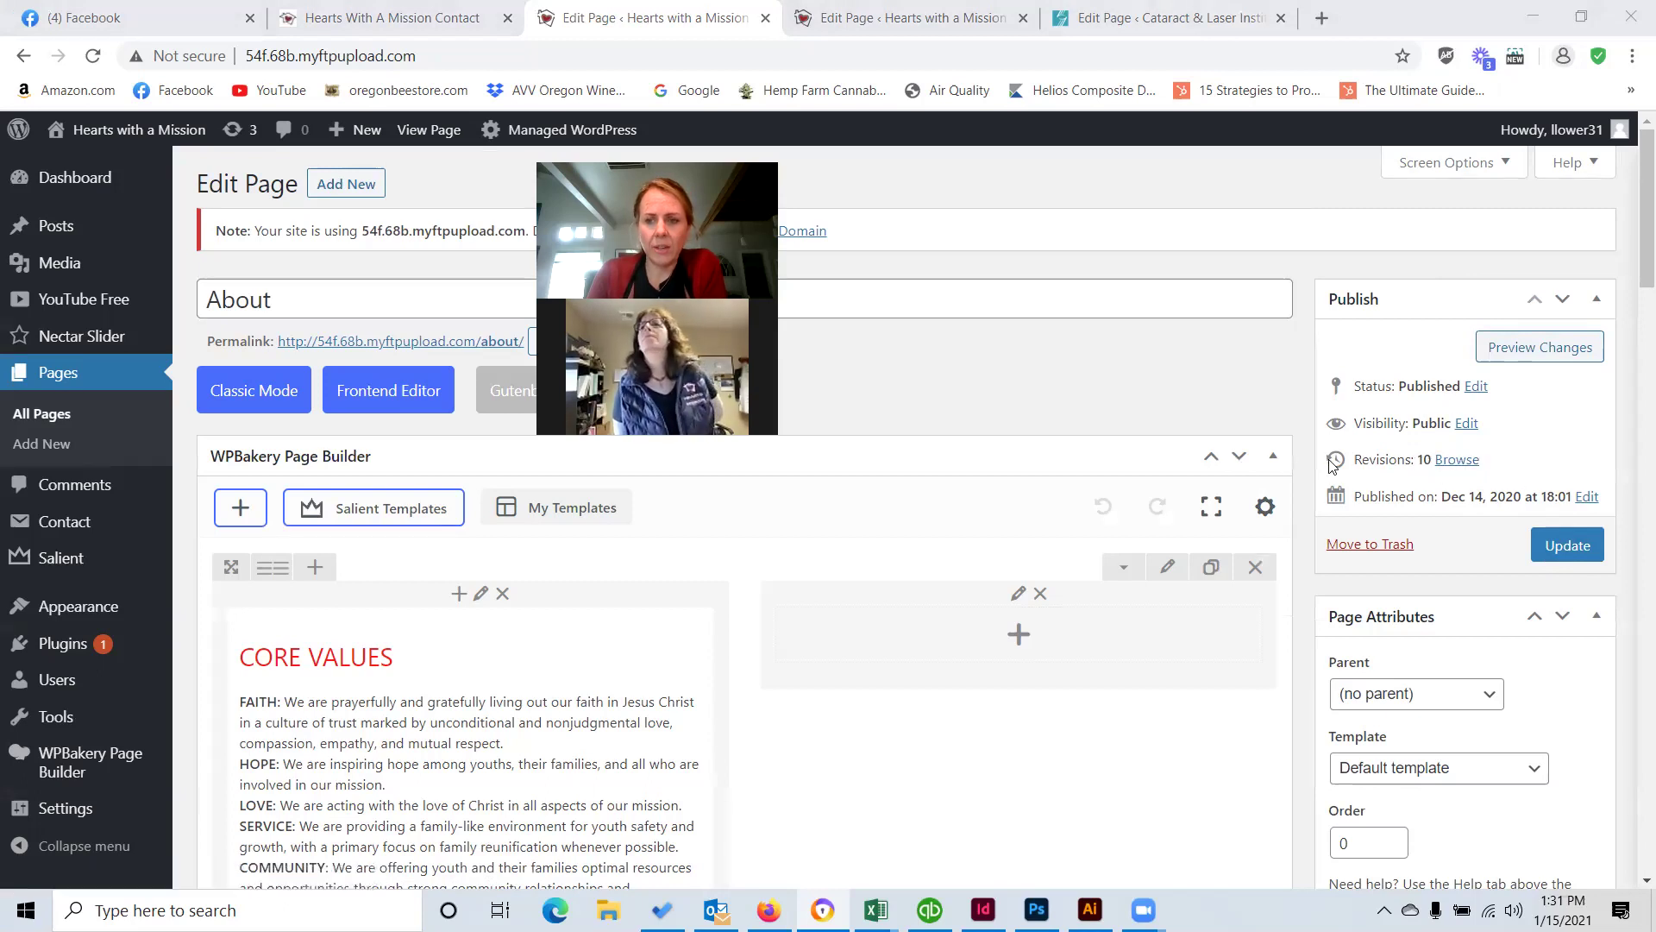
Examine the page's Revisions entry in the publishing settings and the Meet the Staff rows in the page builder.
{"action": "left_click_drag", "start_coordinate": [1346, 466], "coordinate": [1463, 468]}
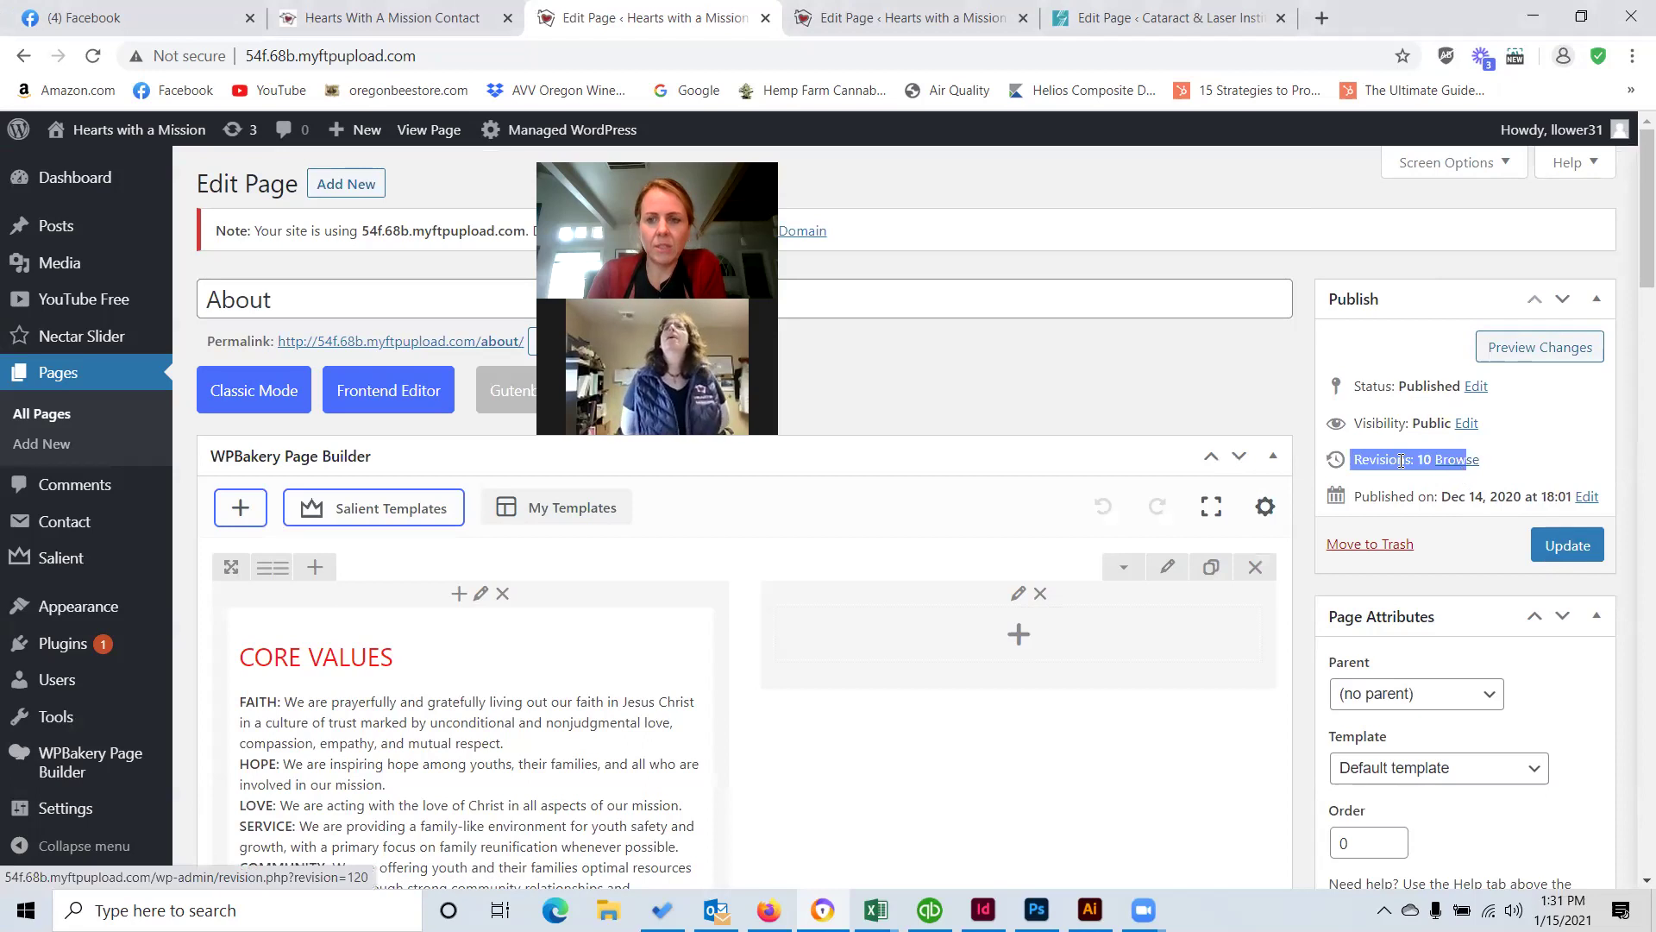
{"action": "left_click", "coordinate": [1402, 462]}
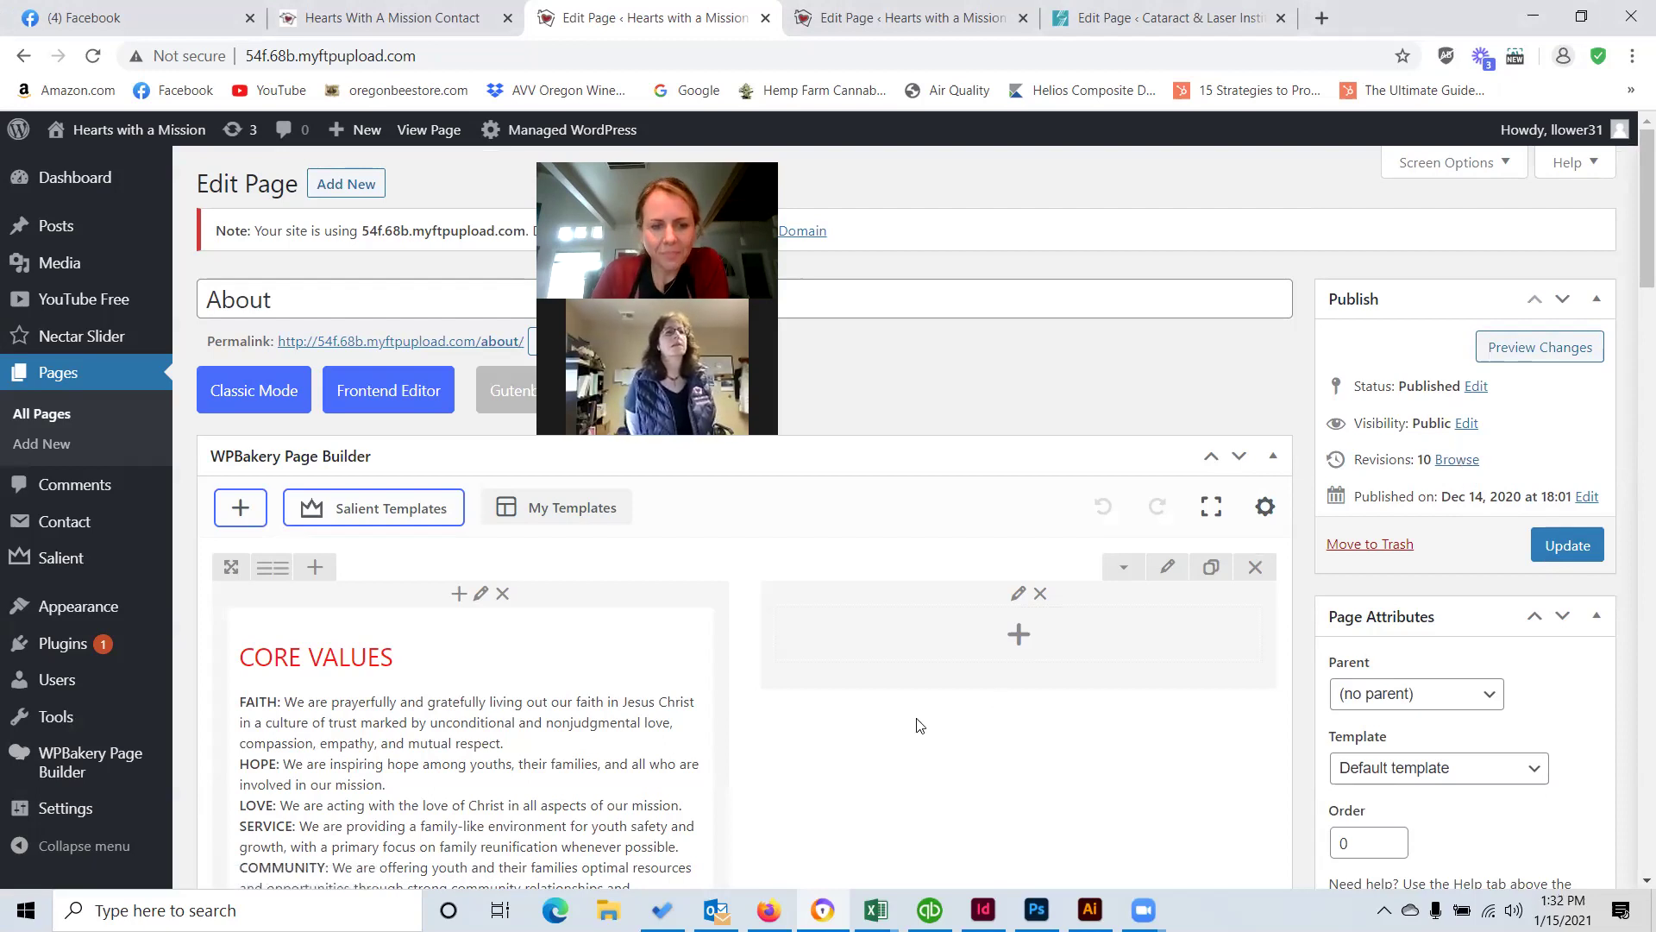
{"action": "scroll", "coordinate": [920, 725], "scroll_direction": "down", "scroll_amount": 8}
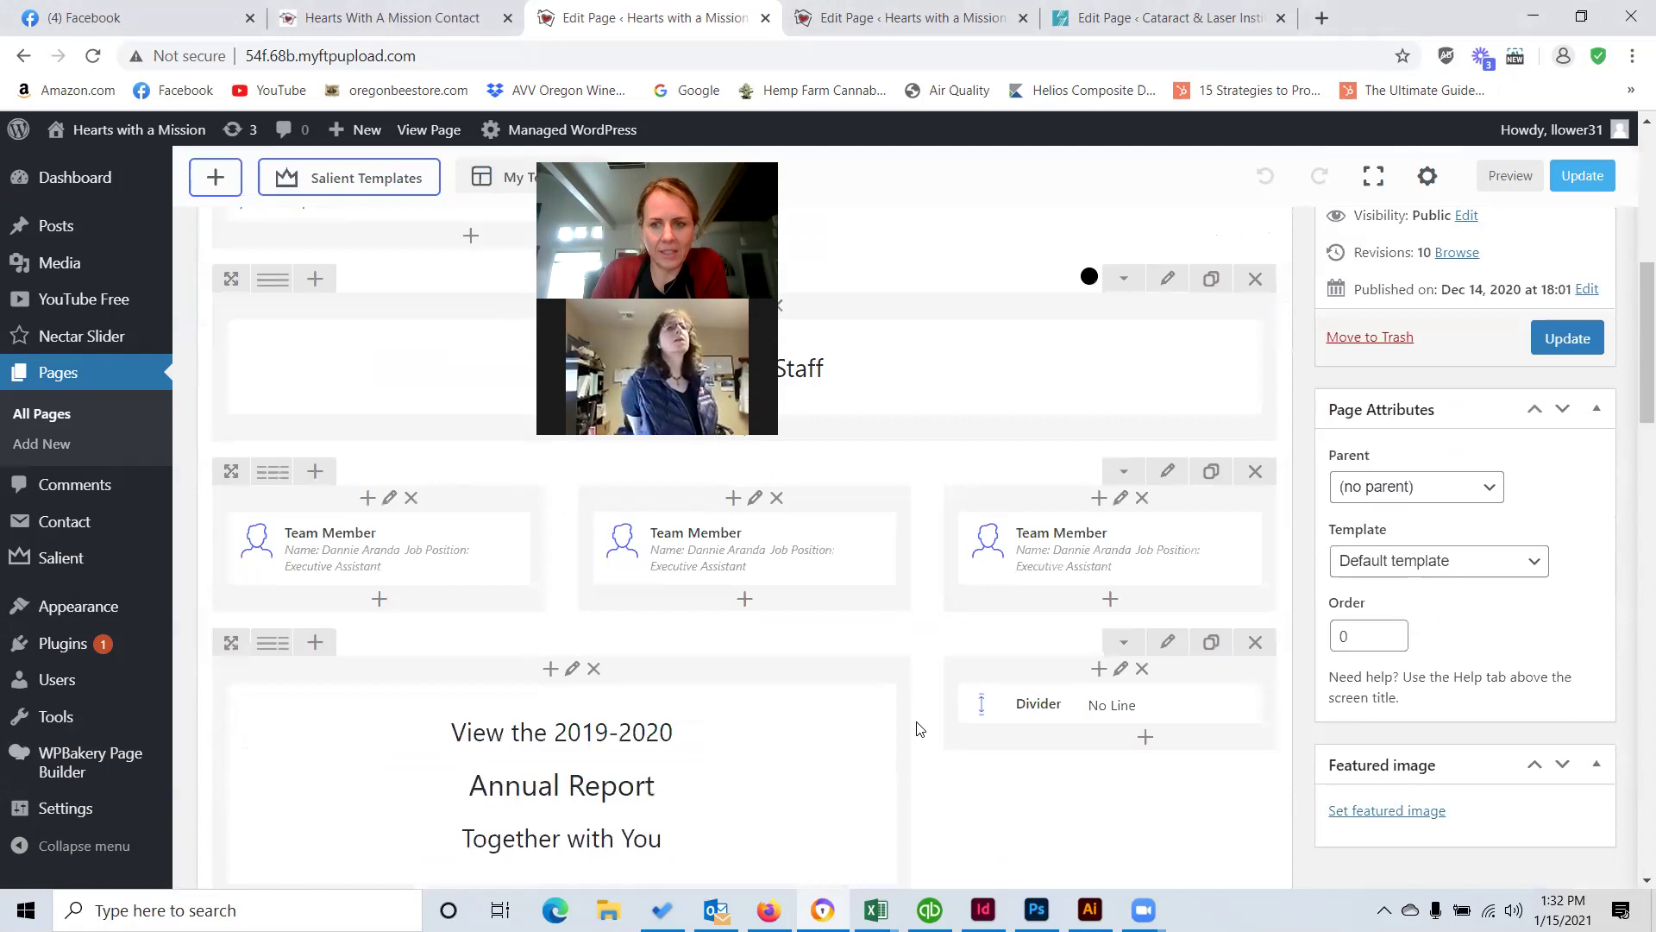
{"action": "scroll", "coordinate": [920, 731], "scroll_direction": "up", "scroll_amount": 1}
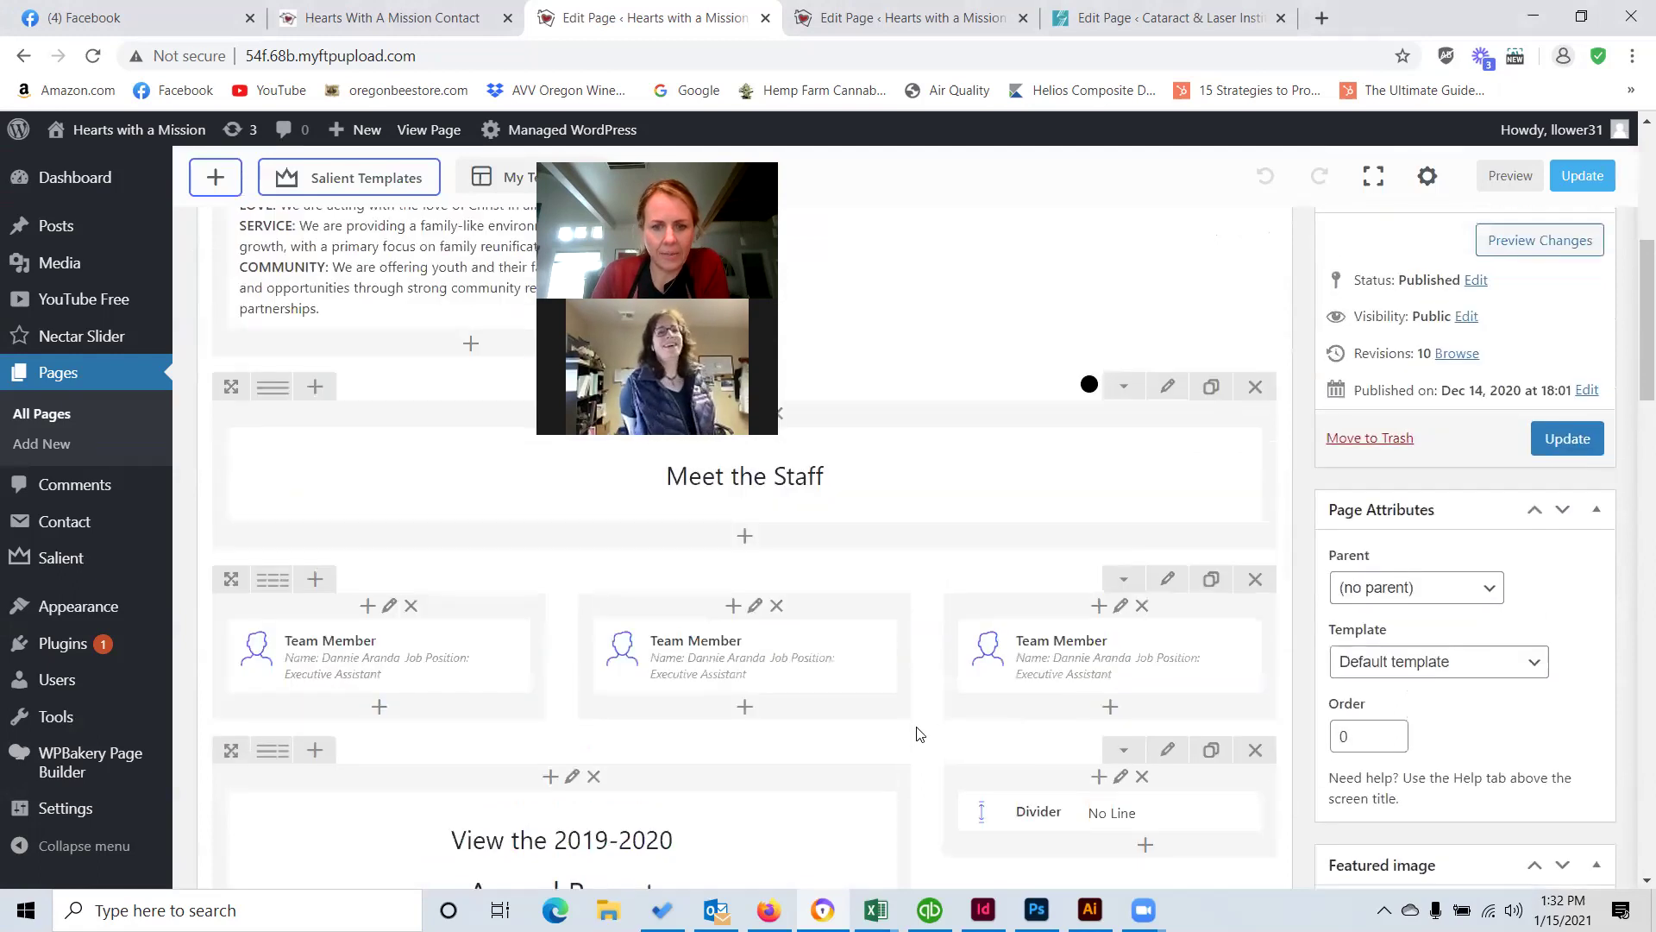
{"action": "scroll", "coordinate": [920, 731], "scroll_direction": "down", "scroll_amount": 2}
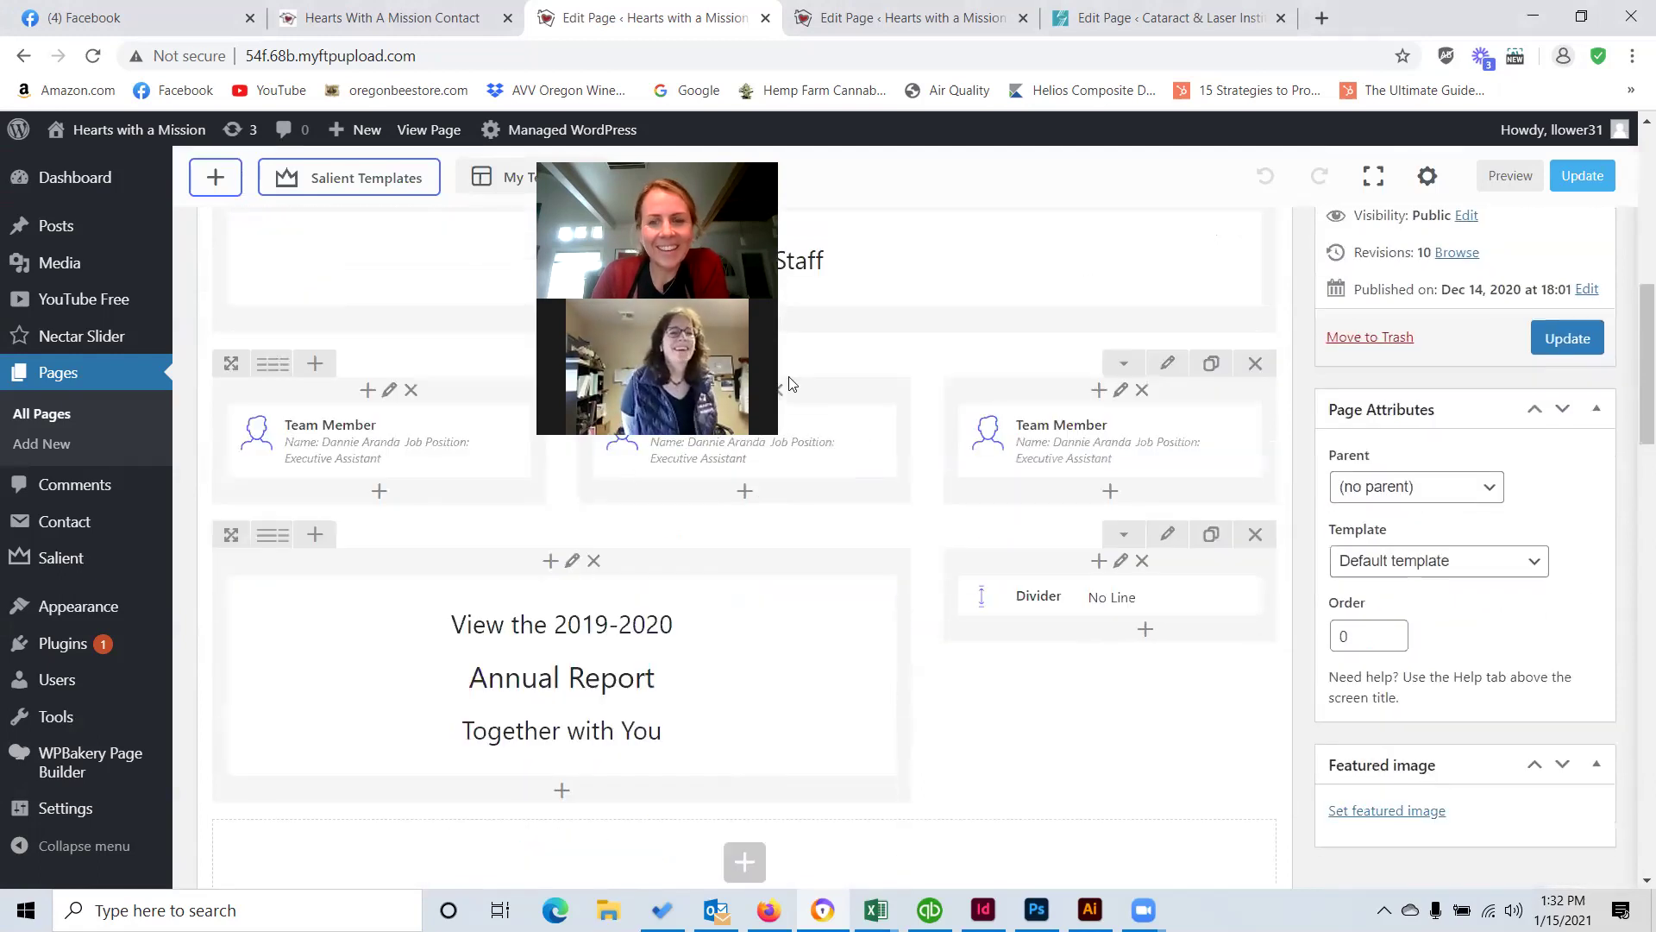
Open the first Team Member element's settings and review its image, bio image, size guidelines and style options.
{"action": "left_click", "coordinate": [411, 440]}
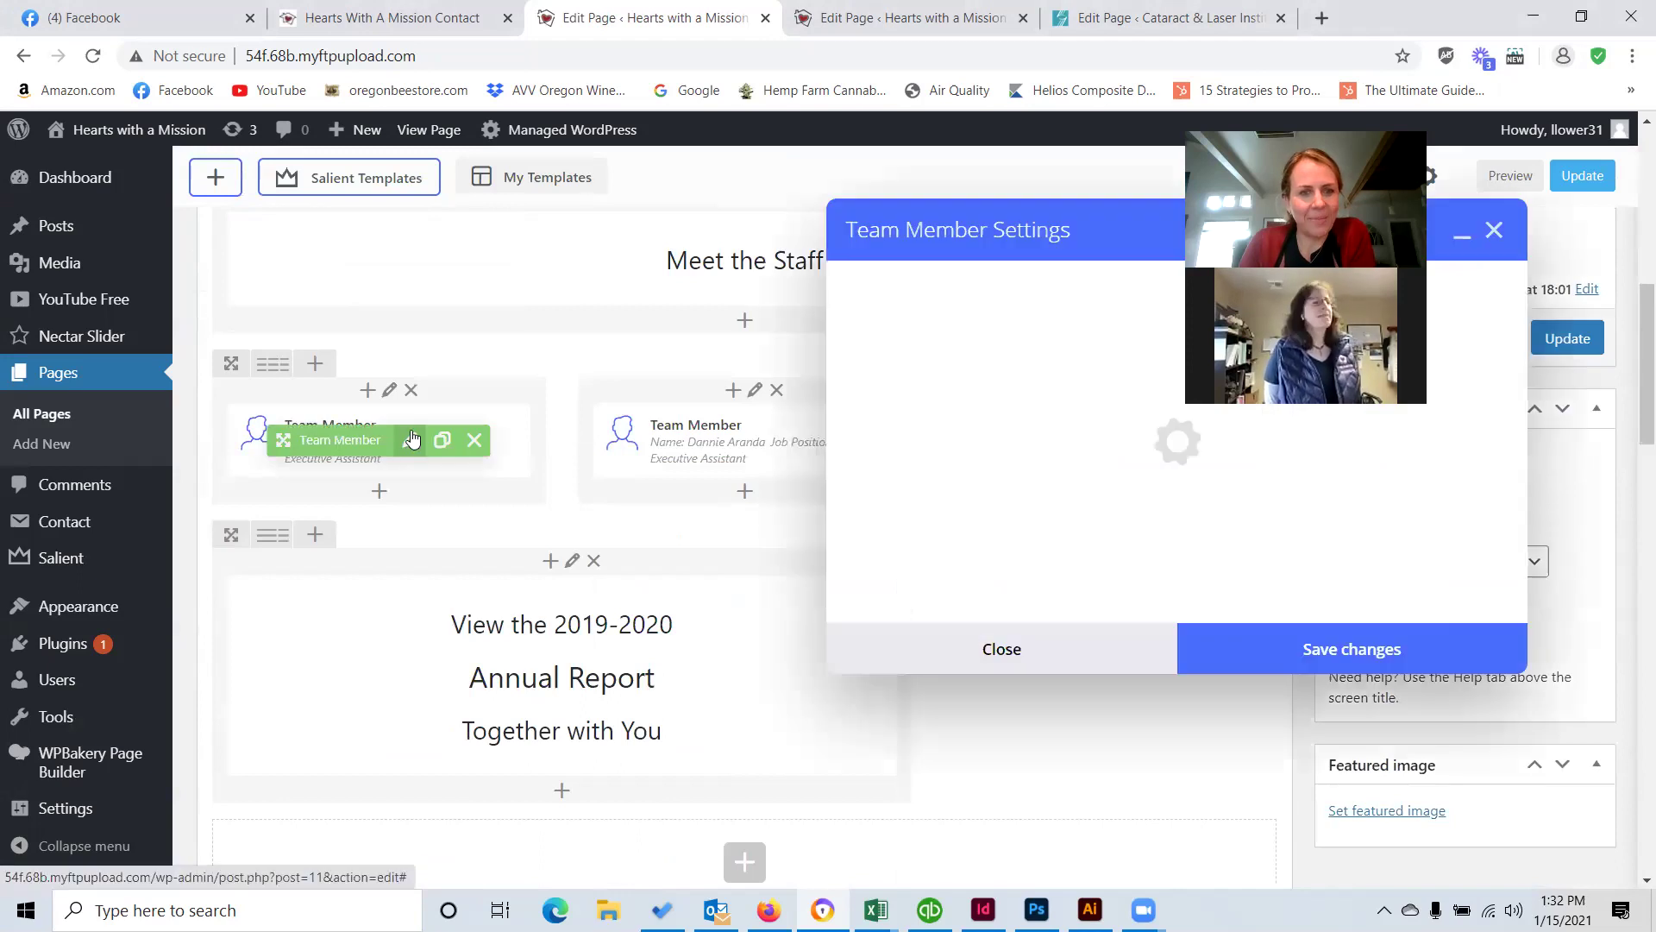
{"action": "left_click_drag", "start_coordinate": [983, 228], "coordinate": [536, 236]}
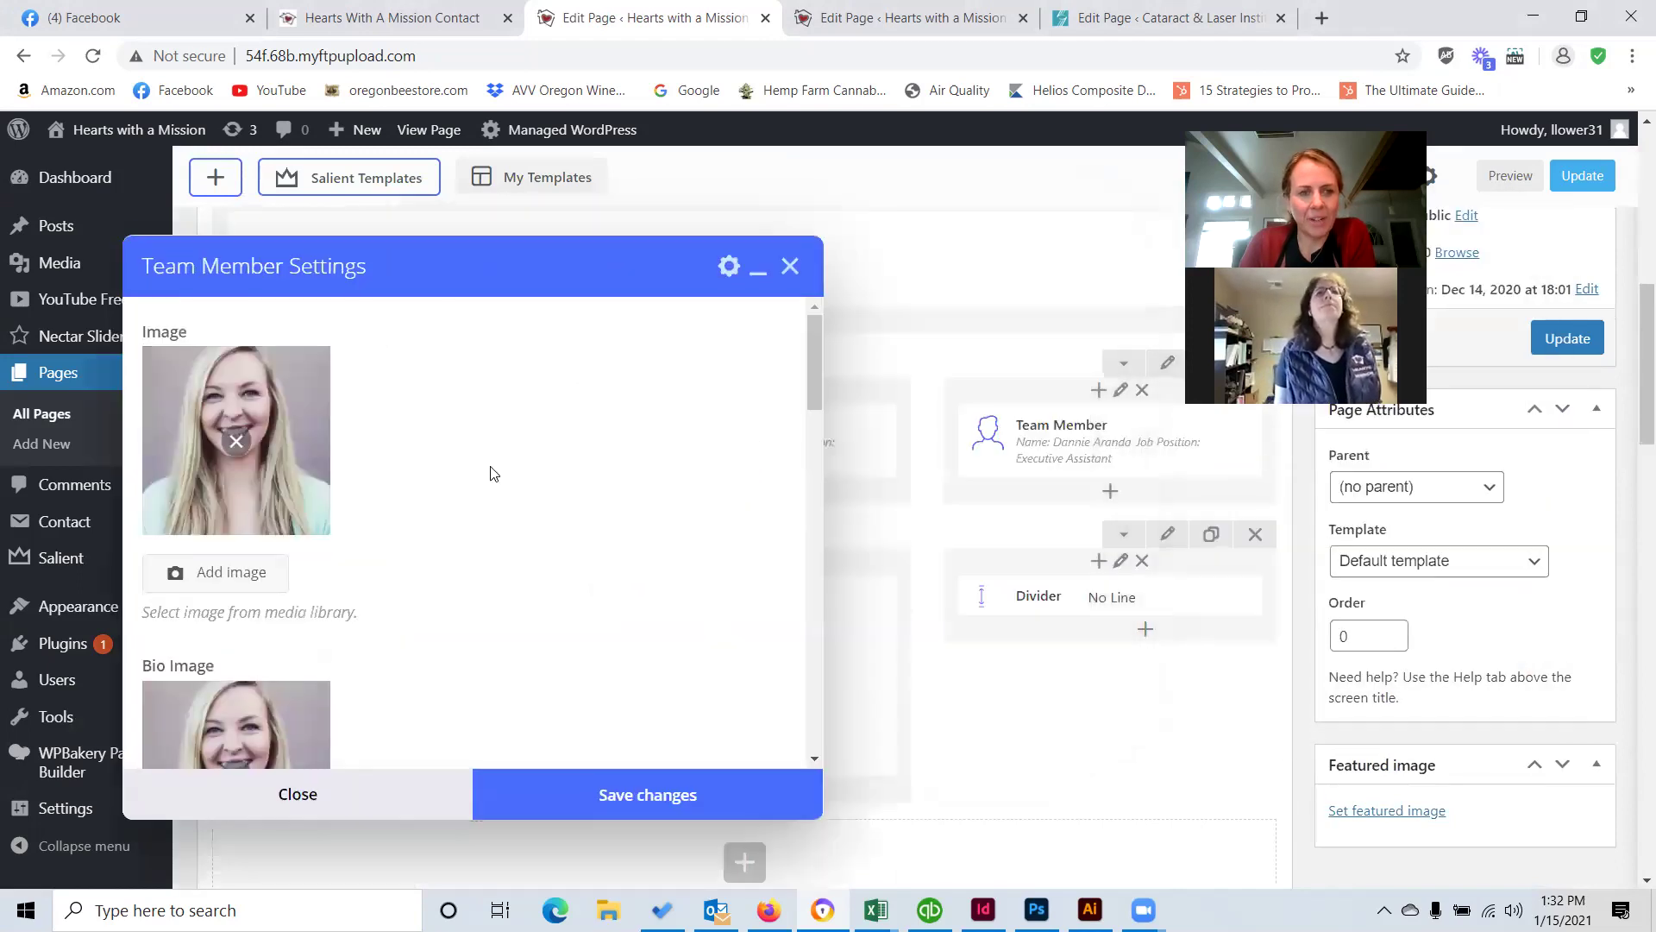
{"action": "scroll", "coordinate": [241, 414], "scroll_direction": "up", "scroll_amount": 3}
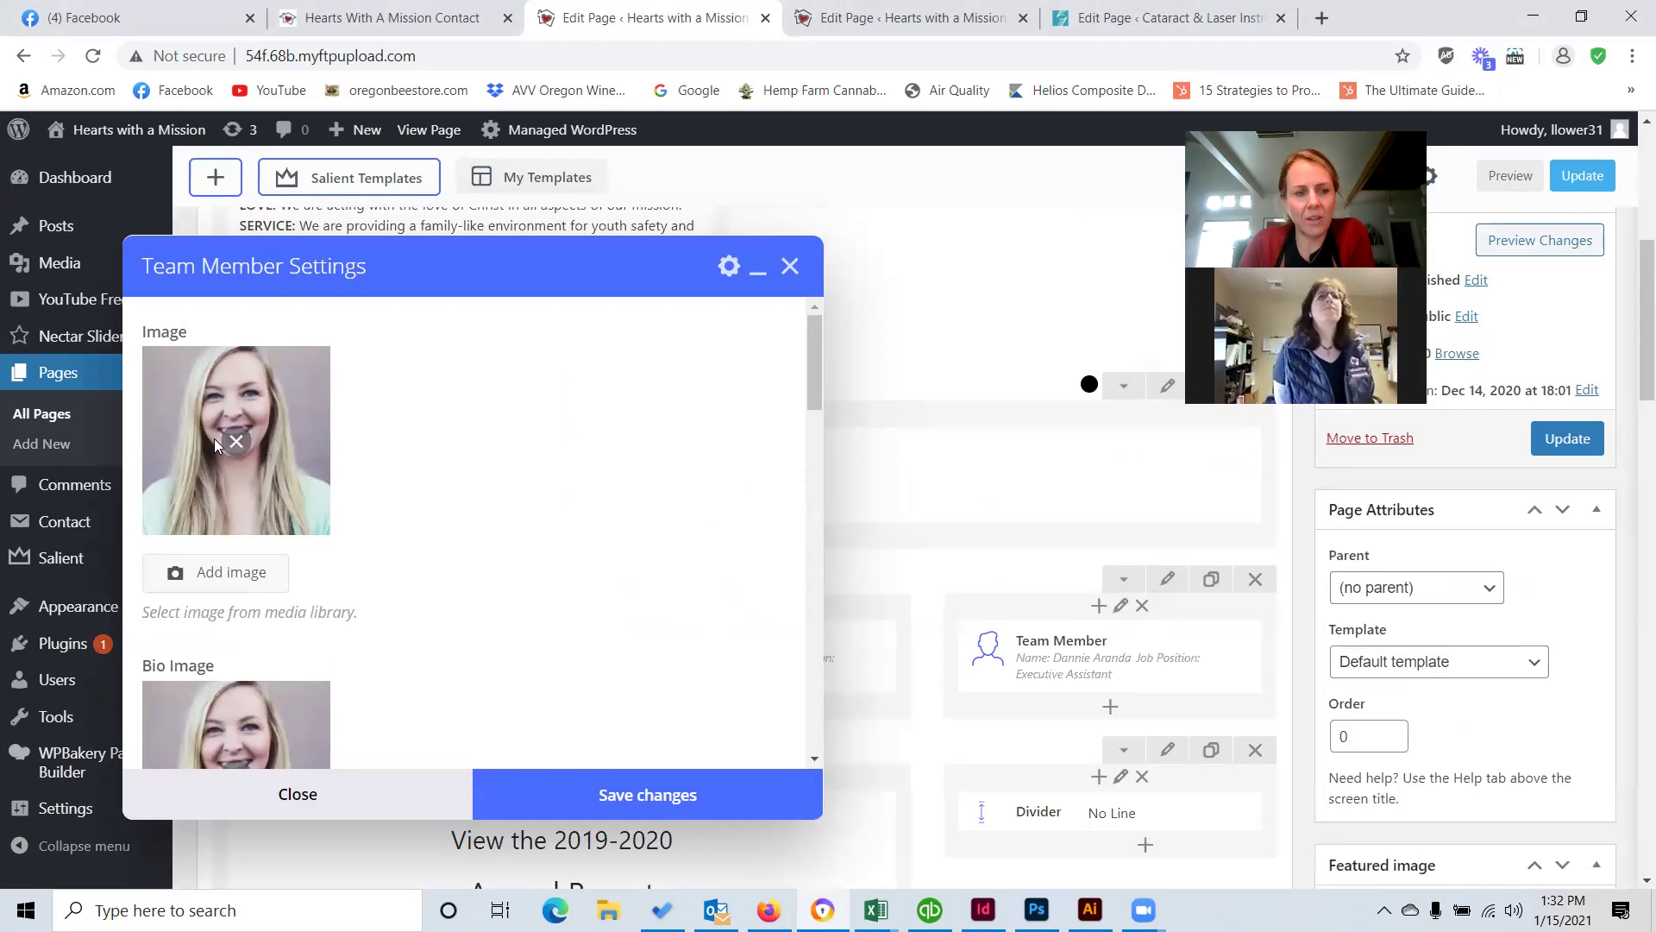
{"action": "scroll", "coordinate": [214, 438], "scroll_direction": "down", "scroll_amount": 1}
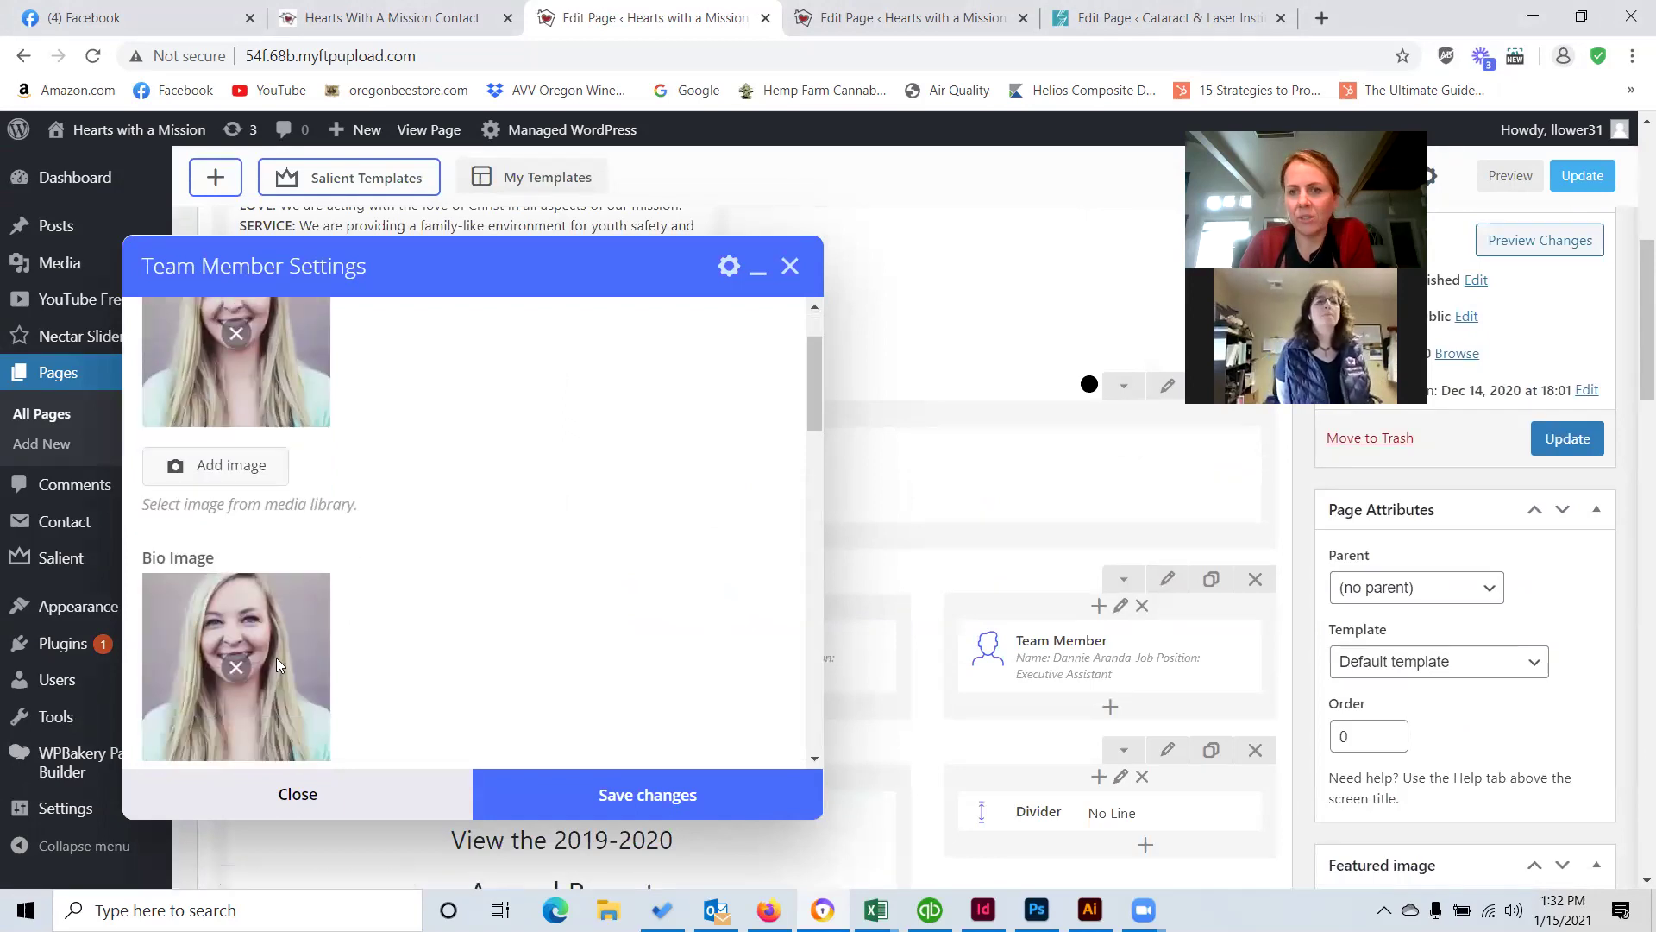
{"action": "scroll", "coordinate": [307, 677], "scroll_direction": "down", "scroll_amount": 2}
{"action": "scroll", "coordinate": [303, 651], "scroll_direction": "down", "scroll_amount": 3}
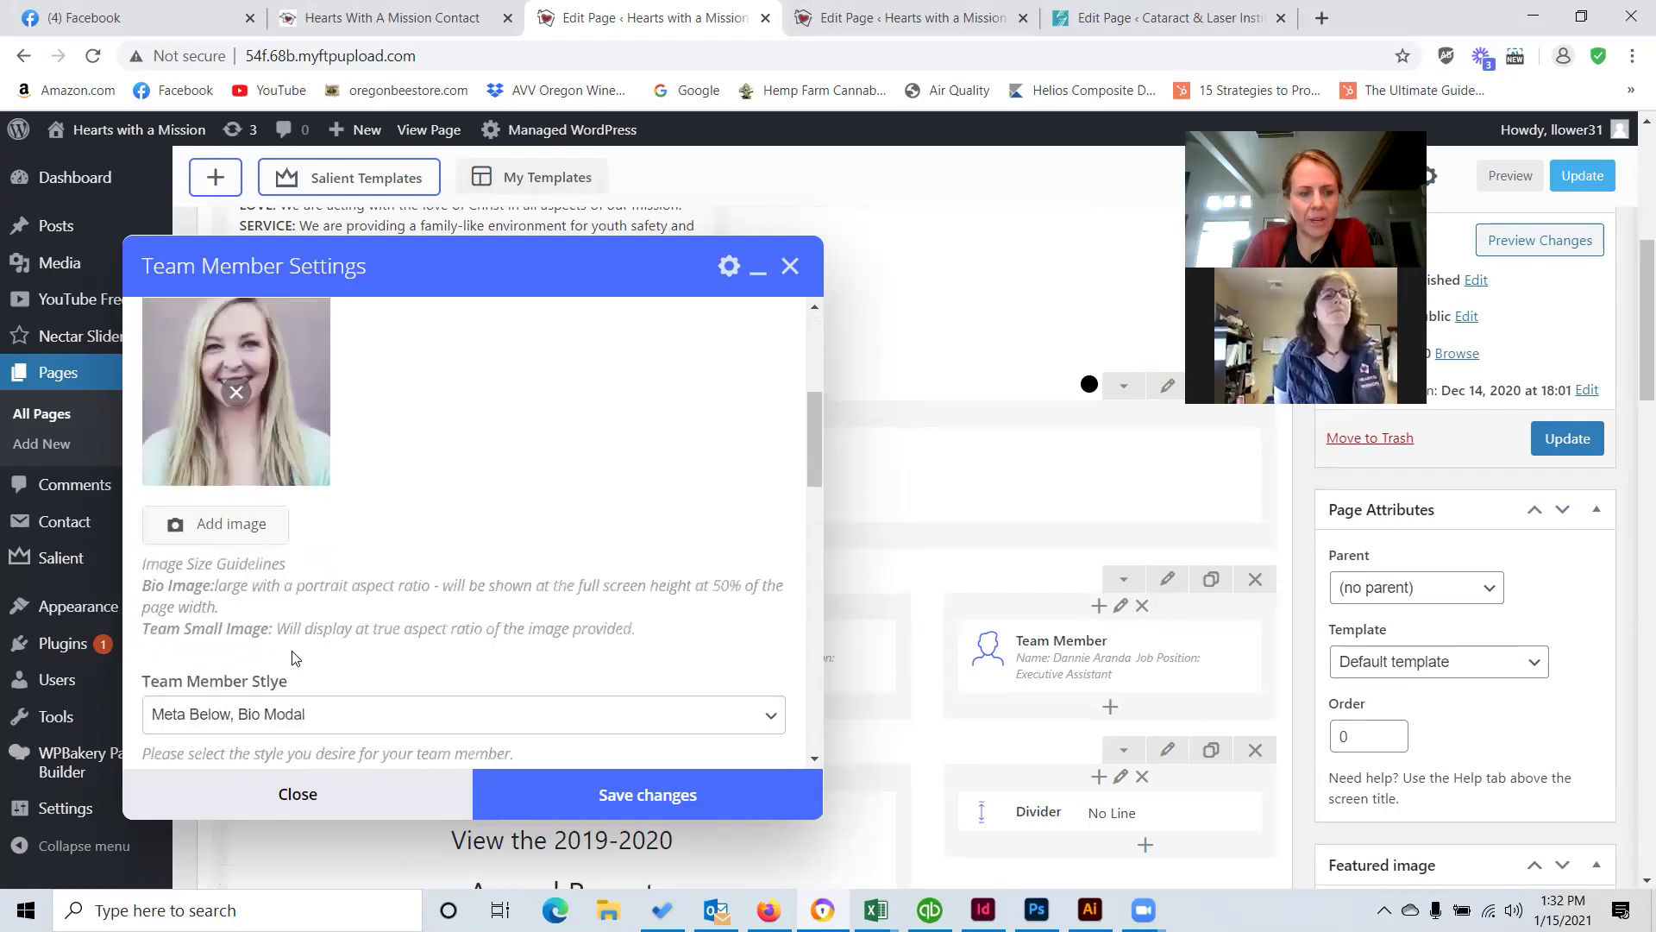
{"action": "scroll", "coordinate": [248, 584], "scroll_direction": "down", "scroll_amount": 3}
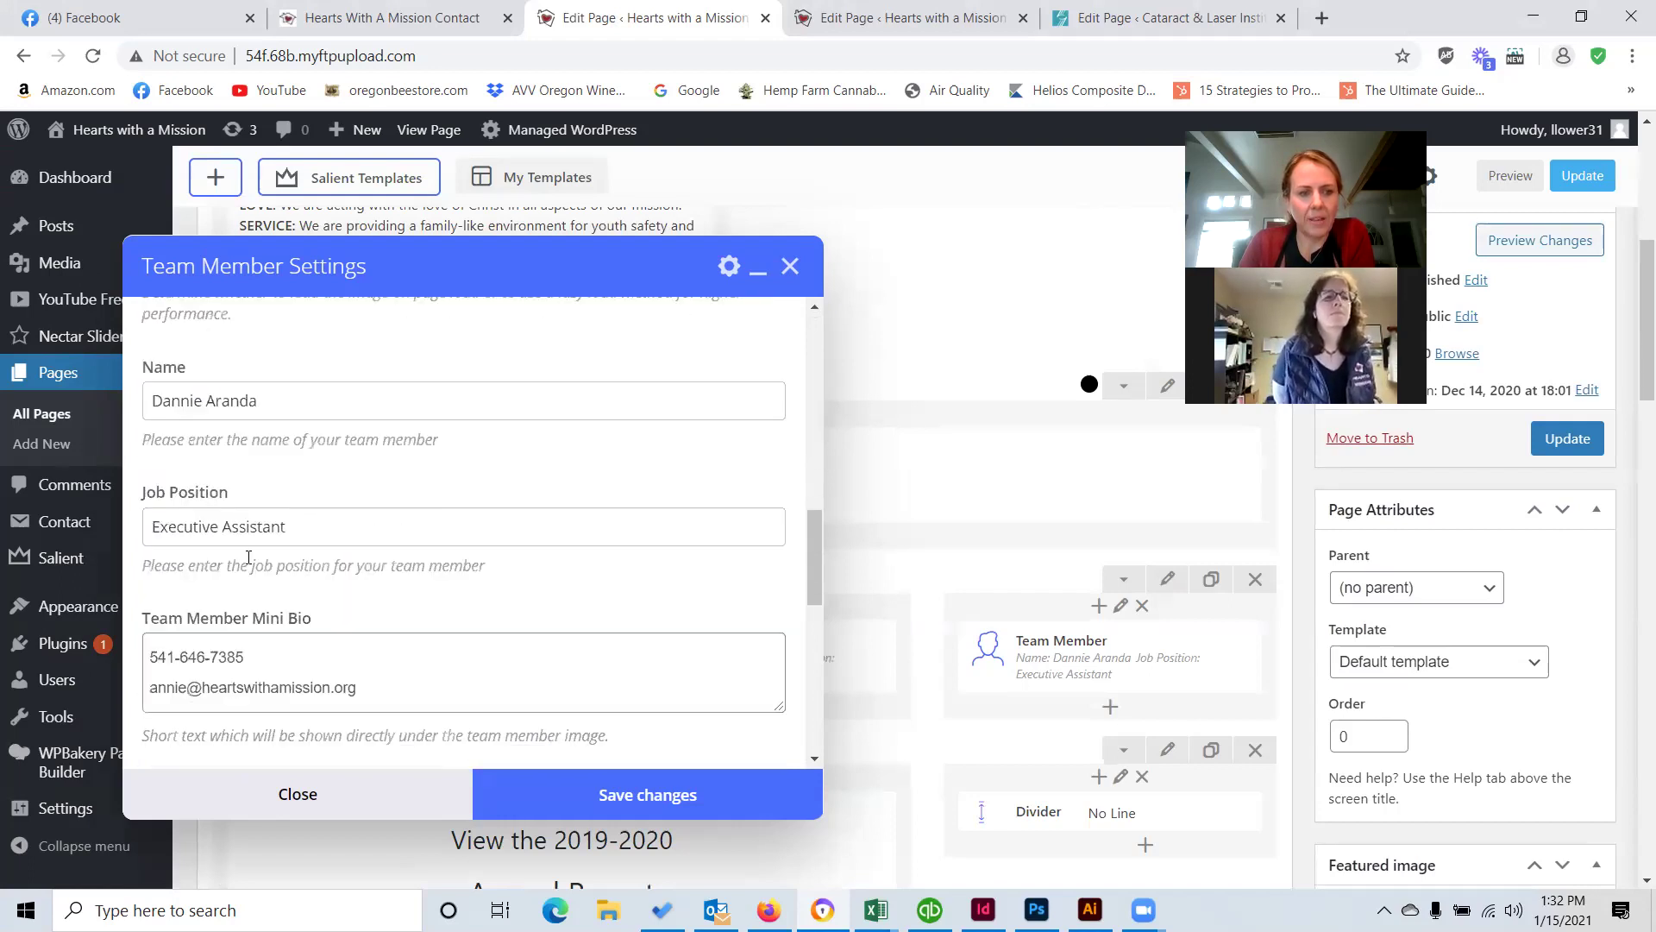
Examine the name, job position and mini bio fields, and enlarge the Team Member Bio text box.
{"action": "left_click_drag", "start_coordinate": [179, 409], "coordinate": [207, 409]}
{"action": "left_click", "coordinate": [209, 520]}
{"action": "scroll", "coordinate": [245, 526], "scroll_direction": "down", "scroll_amount": 2}
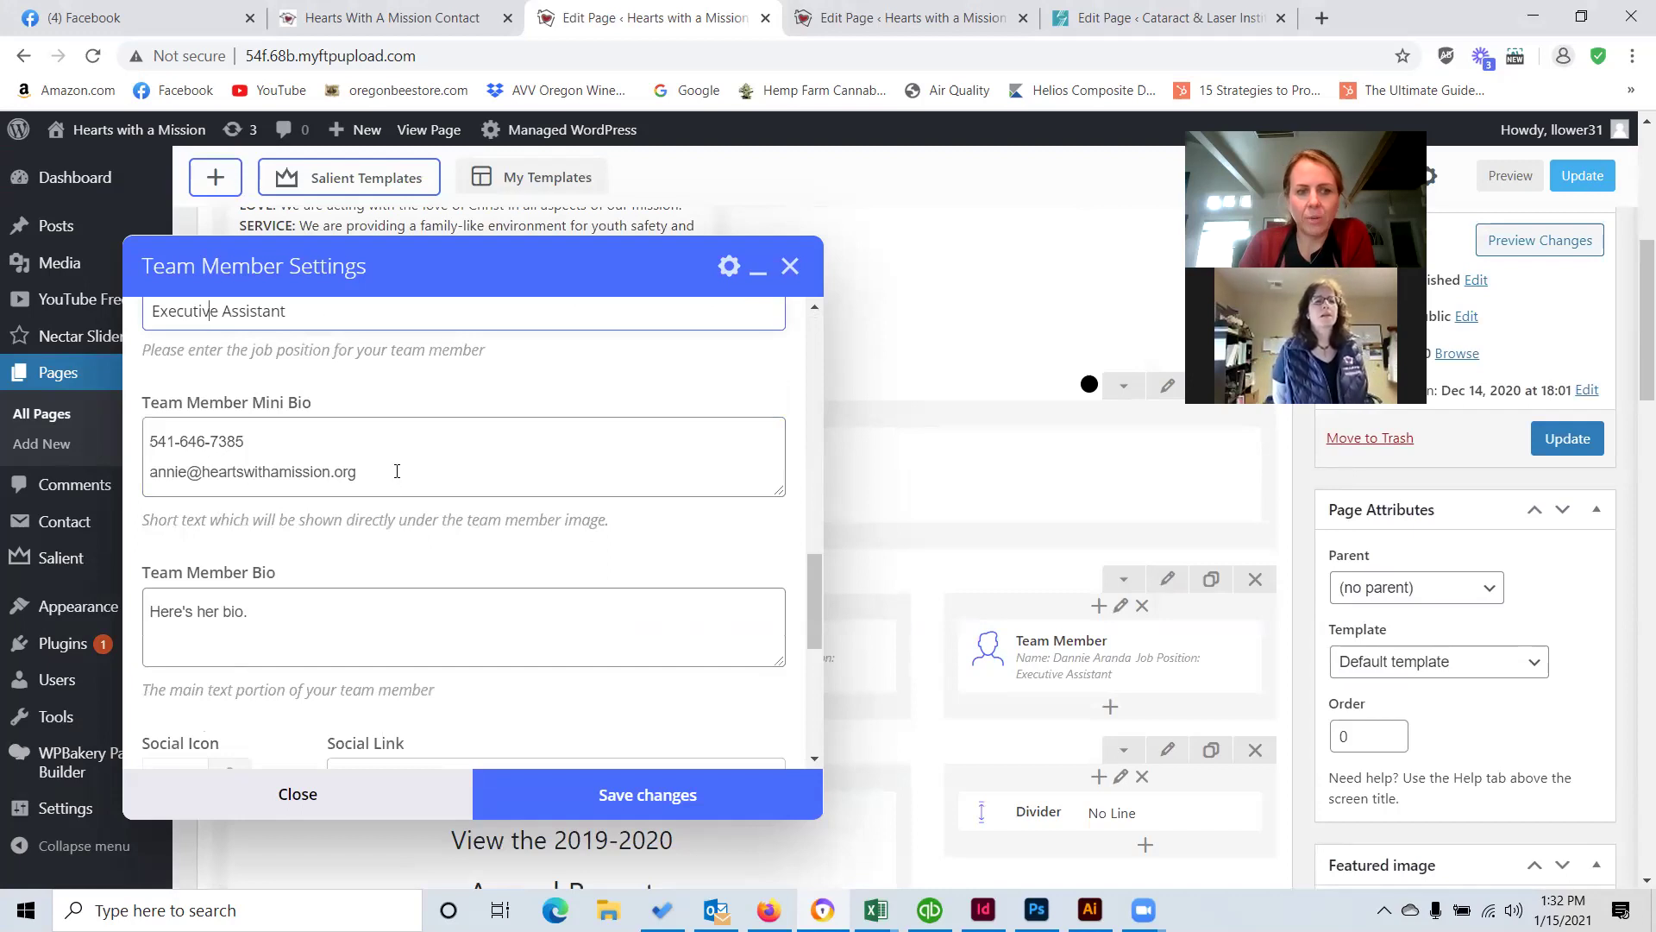
{"action": "scroll", "coordinate": [349, 475], "scroll_direction": "down", "scroll_amount": 1}
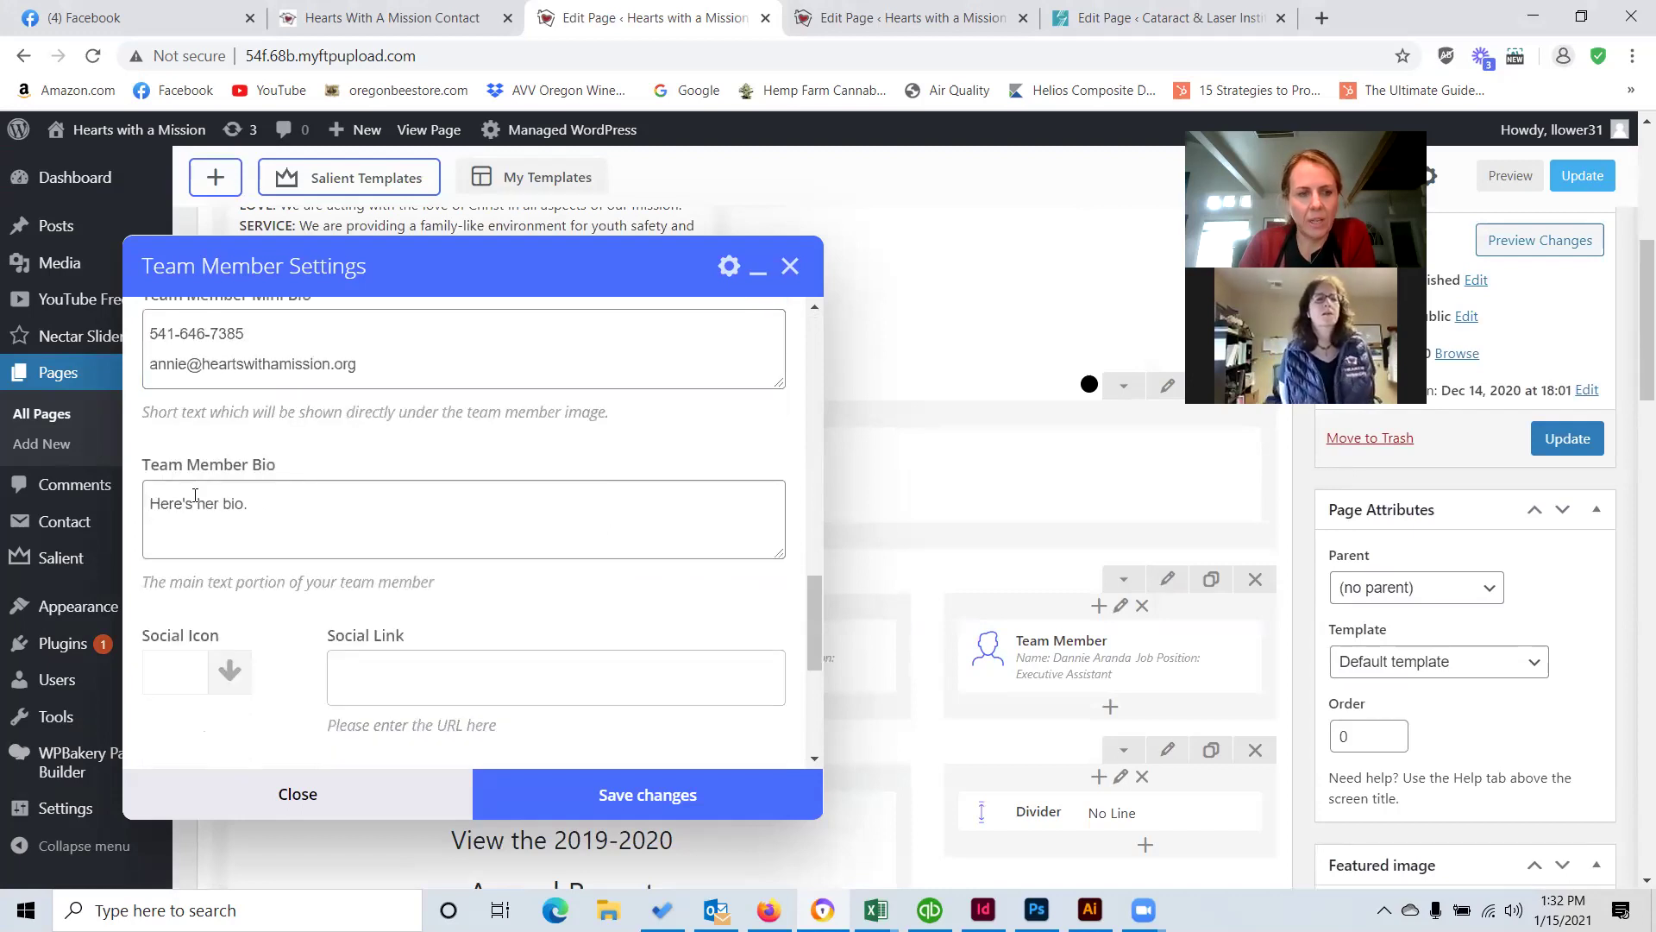
{"action": "left_click_drag", "start_coordinate": [812, 699], "coordinate": [810, 818]}
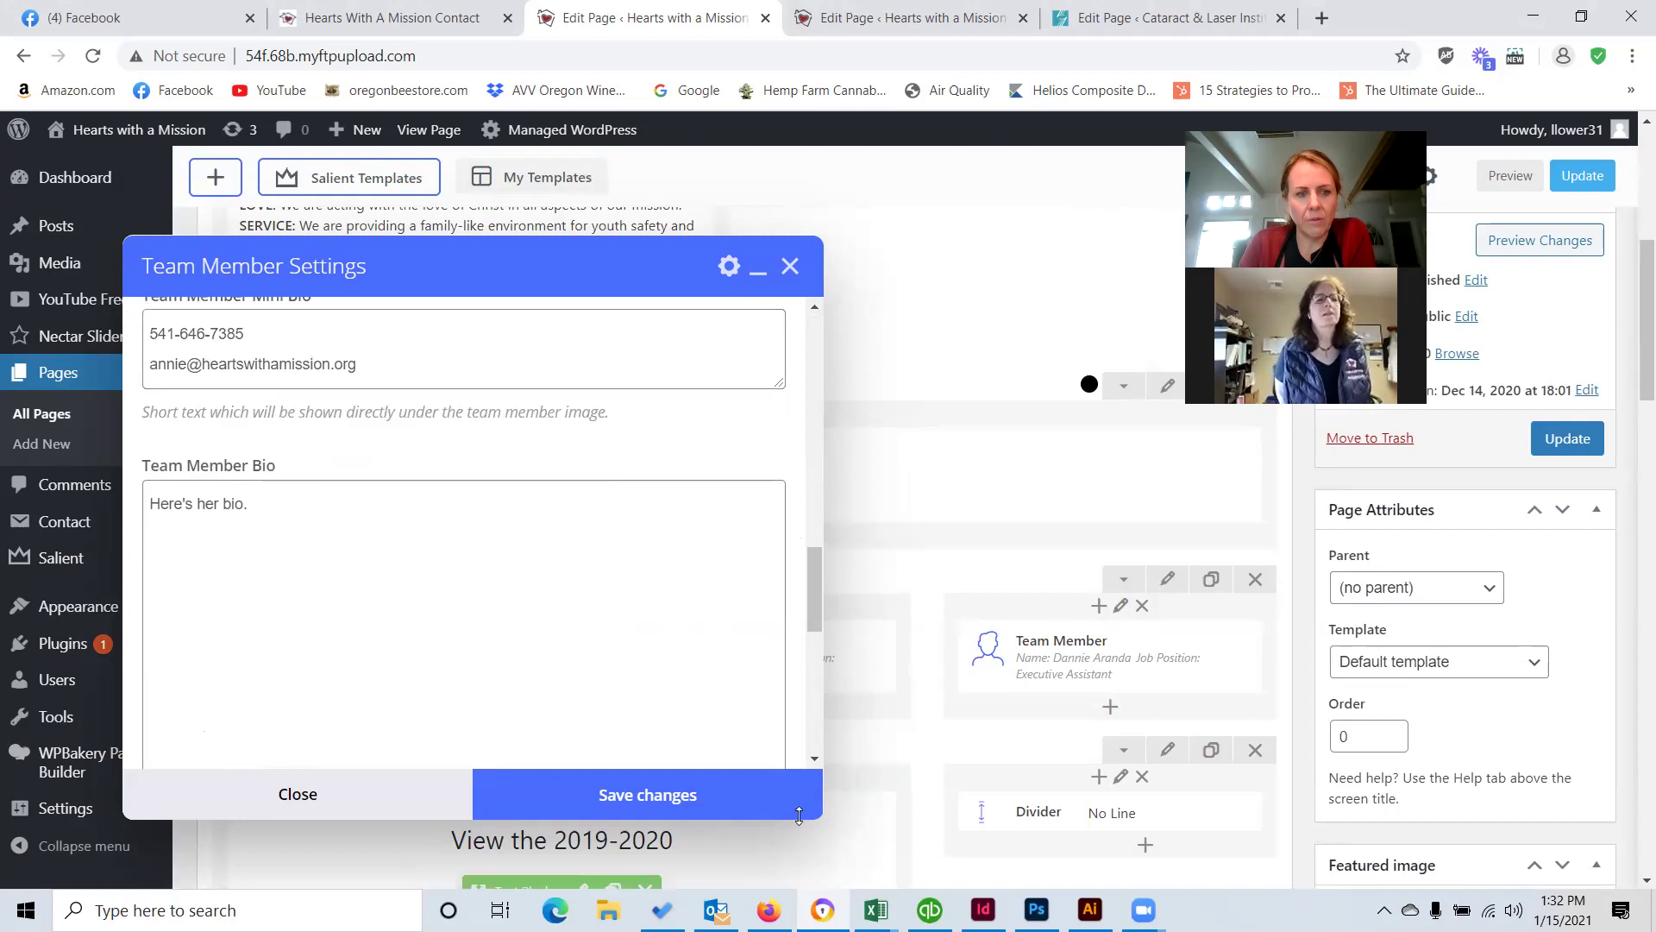
{"action": "scroll", "coordinate": [405, 543], "scroll_direction": "down", "scroll_amount": 3}
{"action": "scroll", "coordinate": [195, 487], "scroll_direction": "up", "scroll_amount": 2}
{"action": "left_click", "coordinate": [193, 395]}
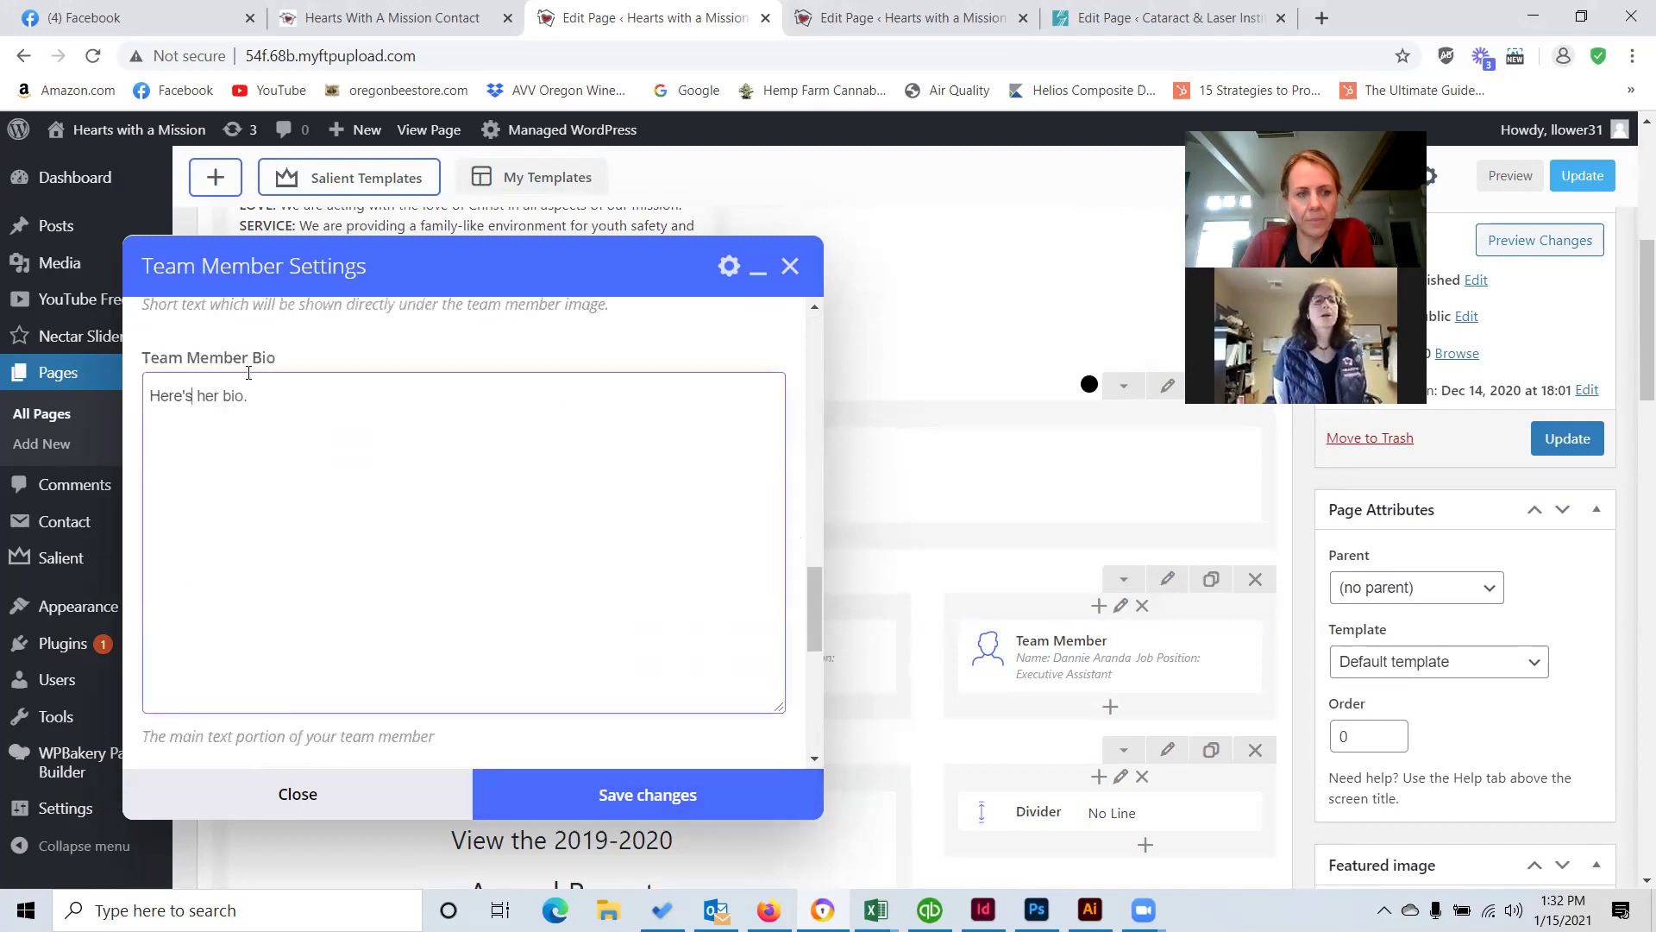
Look over the team member's social icon and social link fields, and close the settings without saving.
{"action": "scroll", "coordinate": [376, 502], "scroll_direction": "down", "scroll_amount": 4}
{"action": "scroll", "coordinate": [540, 510], "scroll_direction": "down", "scroll_amount": 1}
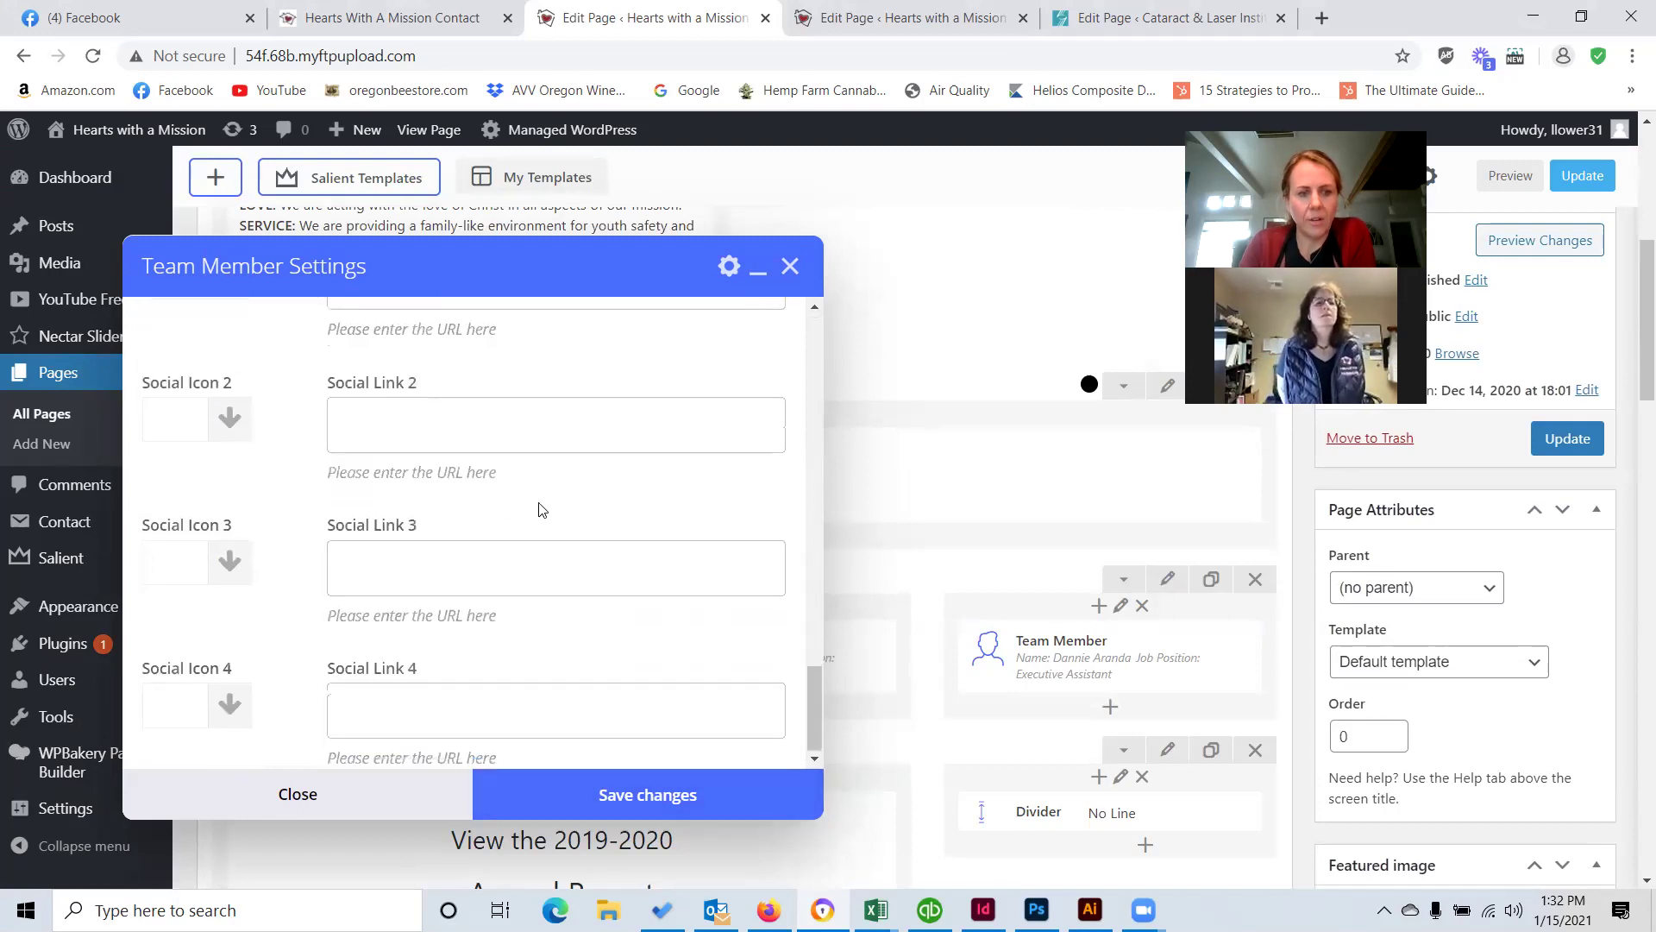
{"action": "scroll", "coordinate": [482, 626], "scroll_direction": "up", "scroll_amount": 3}
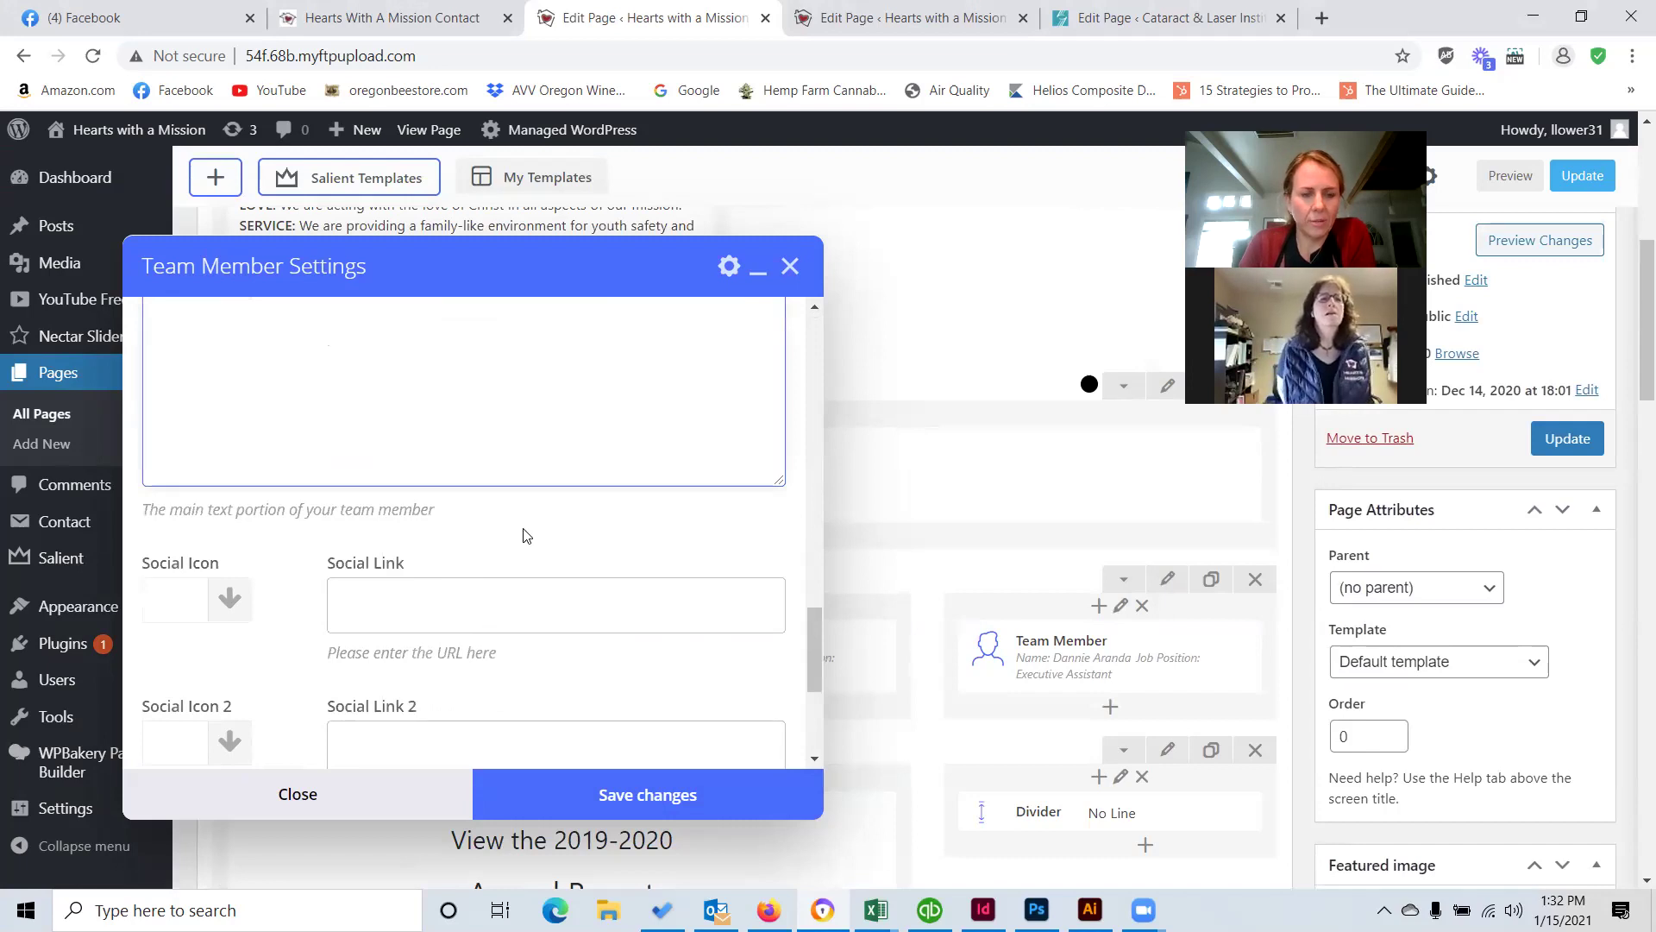
{"action": "scroll", "coordinate": [485, 449], "scroll_direction": "down", "scroll_amount": 3}
{"action": "scroll", "coordinate": [432, 484], "scroll_direction": "up", "scroll_amount": 6}
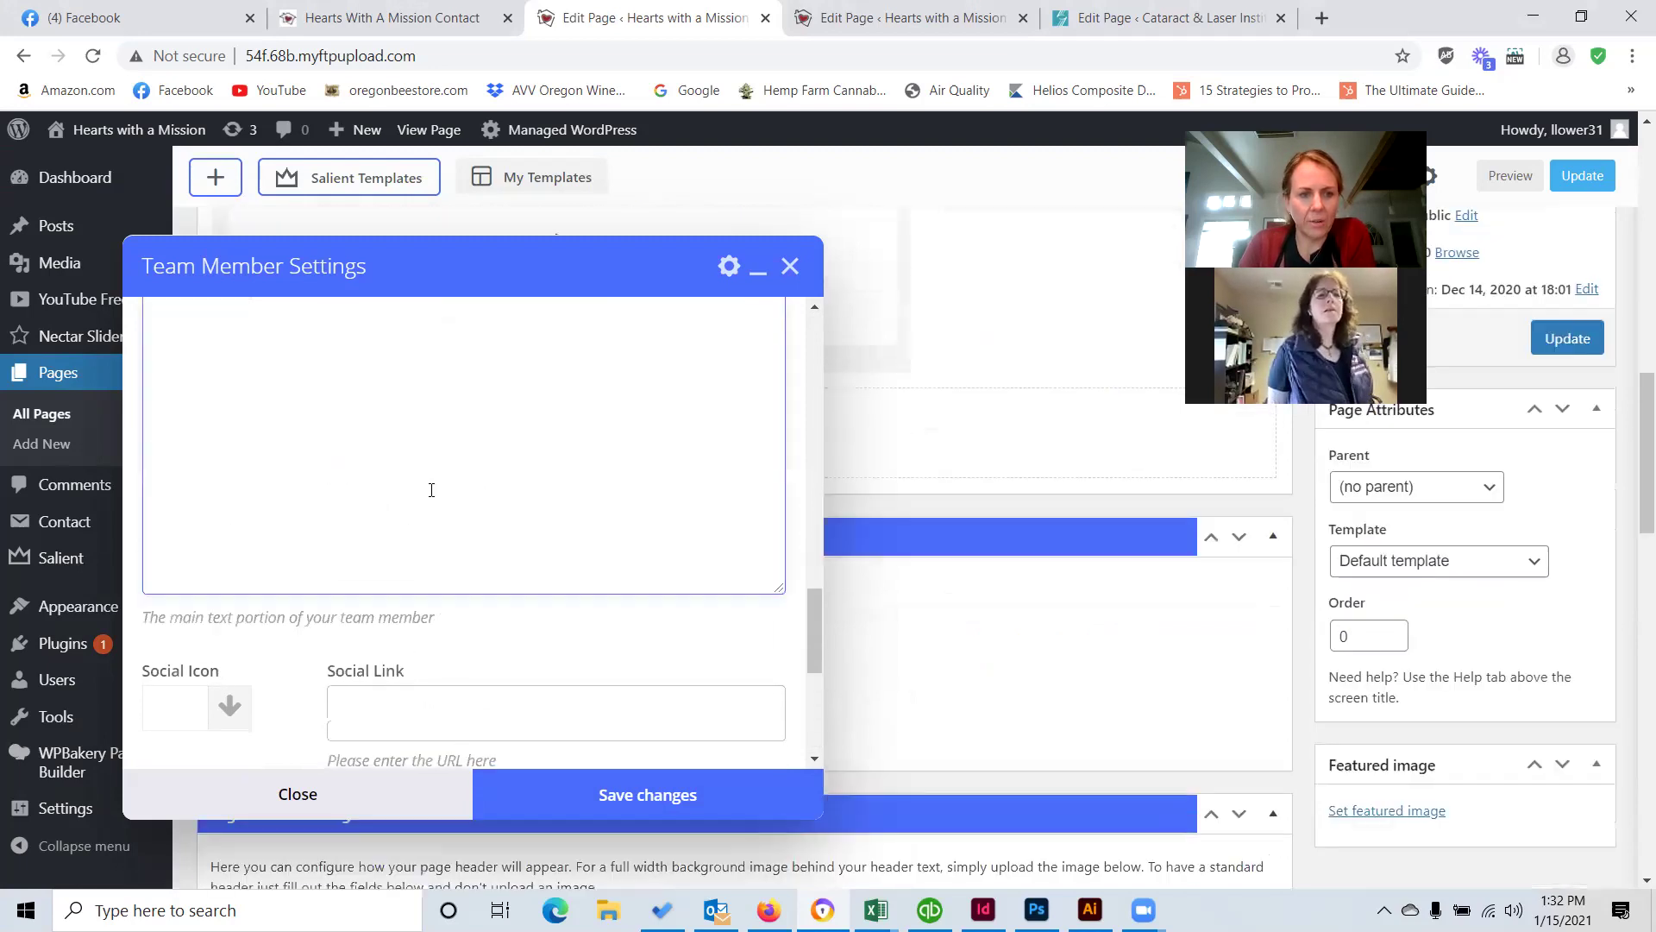
{"action": "scroll", "coordinate": [435, 523], "scroll_direction": "up", "scroll_amount": 5}
{"action": "left_click", "coordinate": [385, 791]}
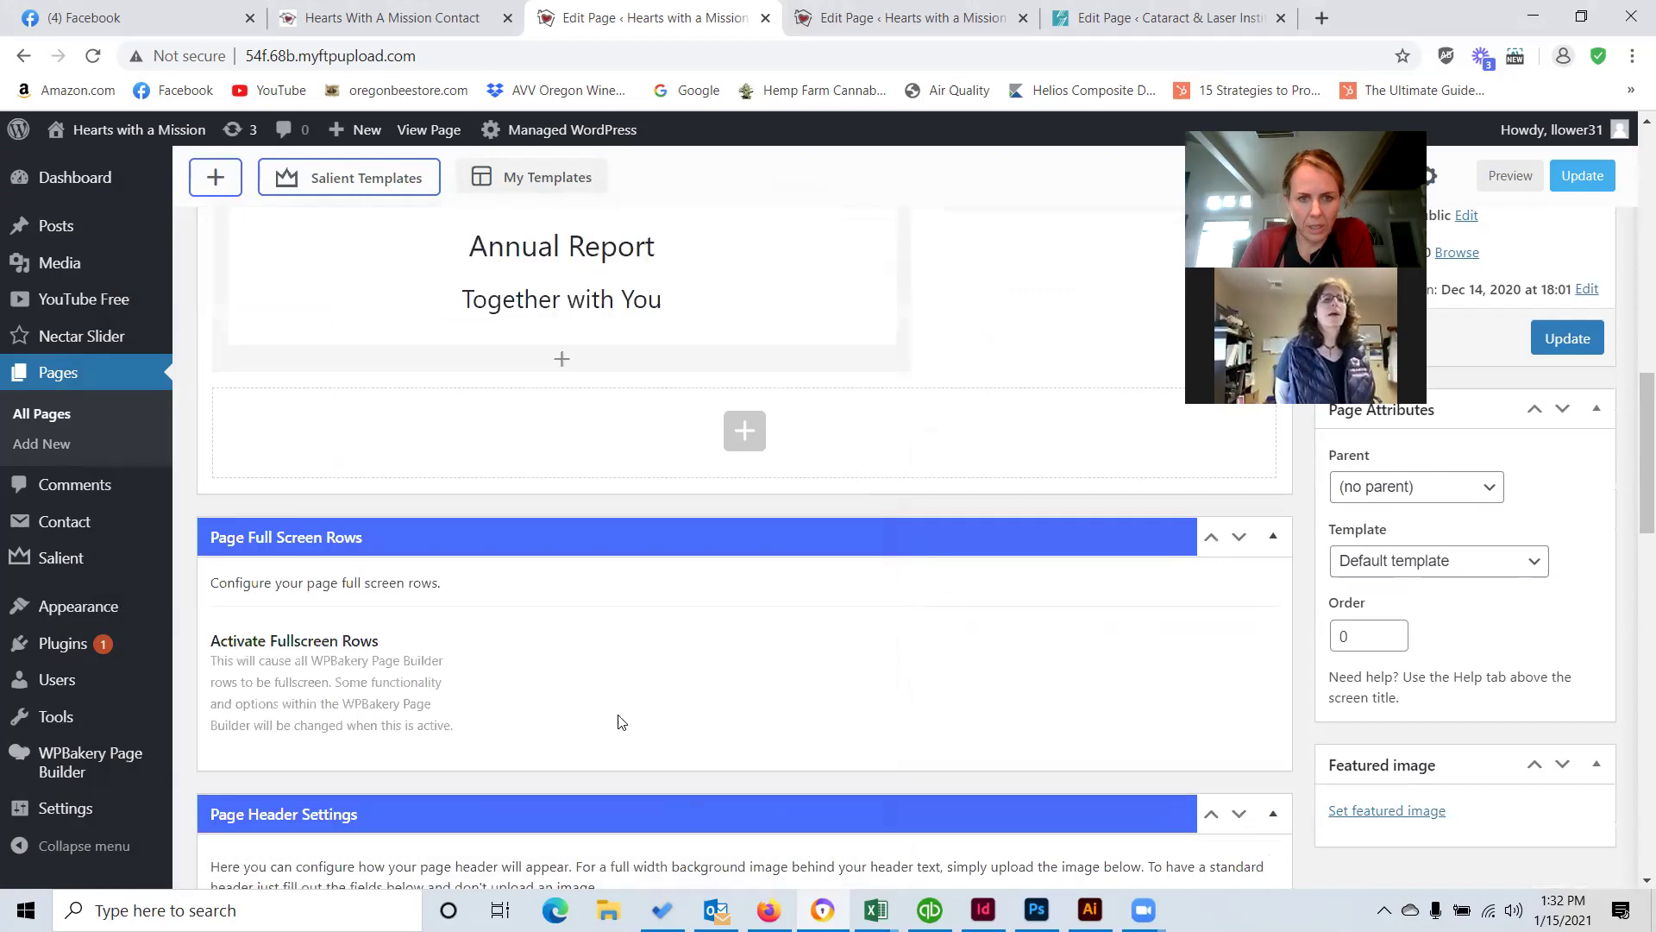
View the live About page and look through the Meet the Staff and Annual Report sections.
{"action": "scroll", "coordinate": [704, 526], "scroll_direction": "up", "scroll_amount": 1}
{"action": "scroll", "coordinate": [704, 526], "scroll_direction": "up", "scroll_amount": 5}
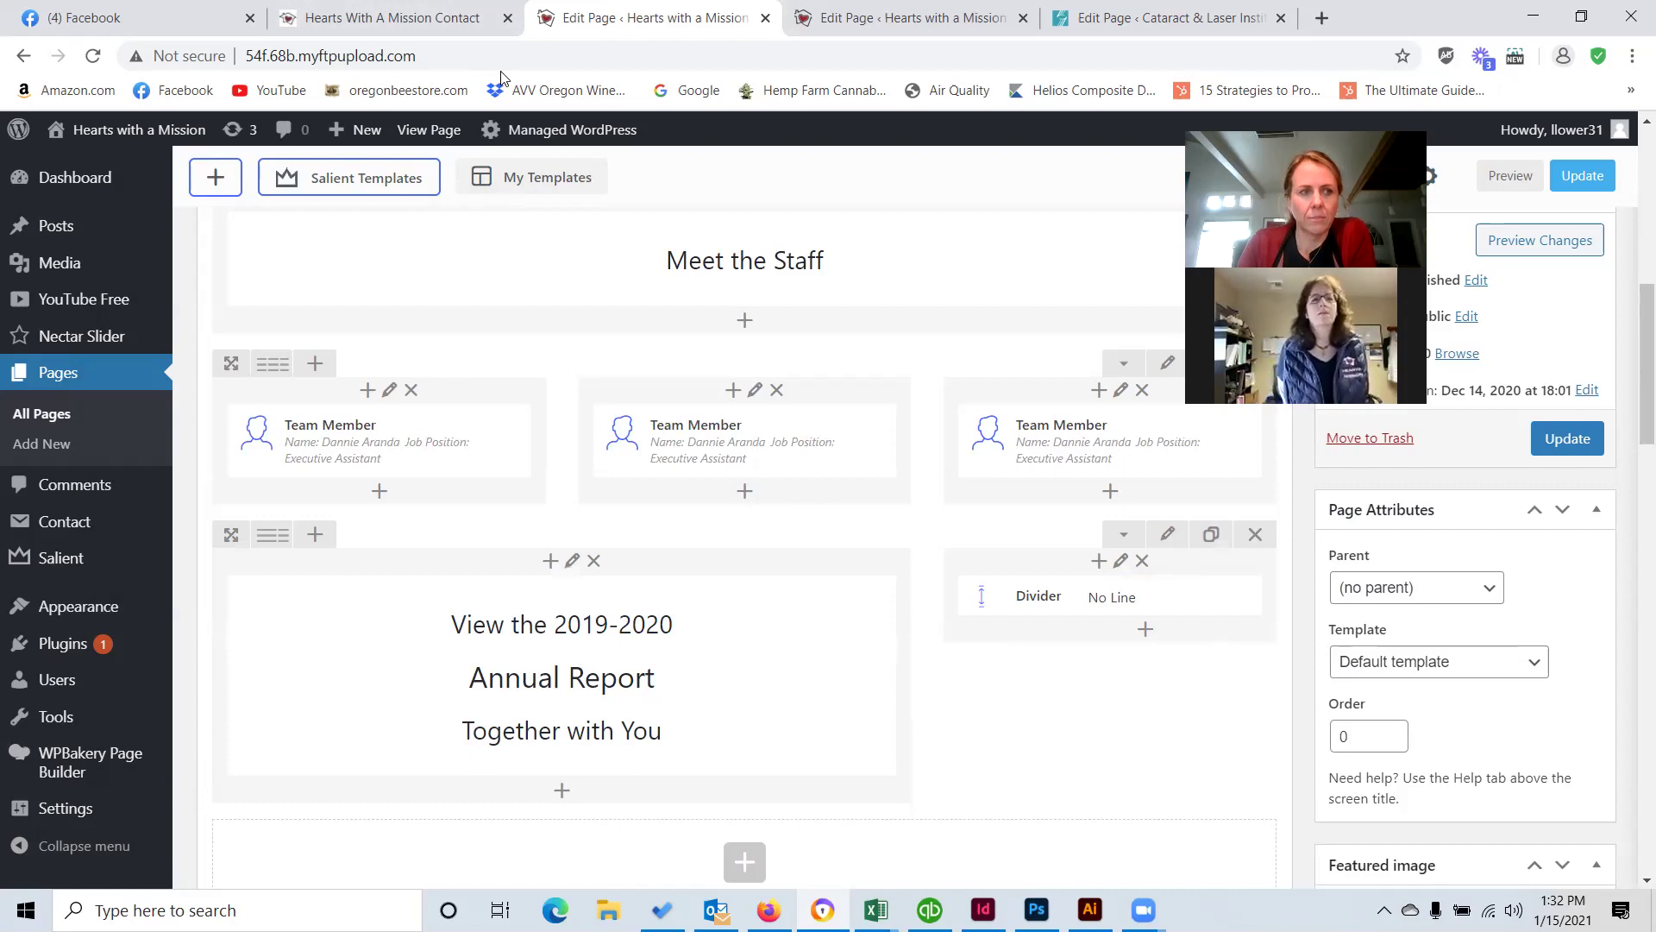
{"action": "left_click", "coordinate": [440, 129]}
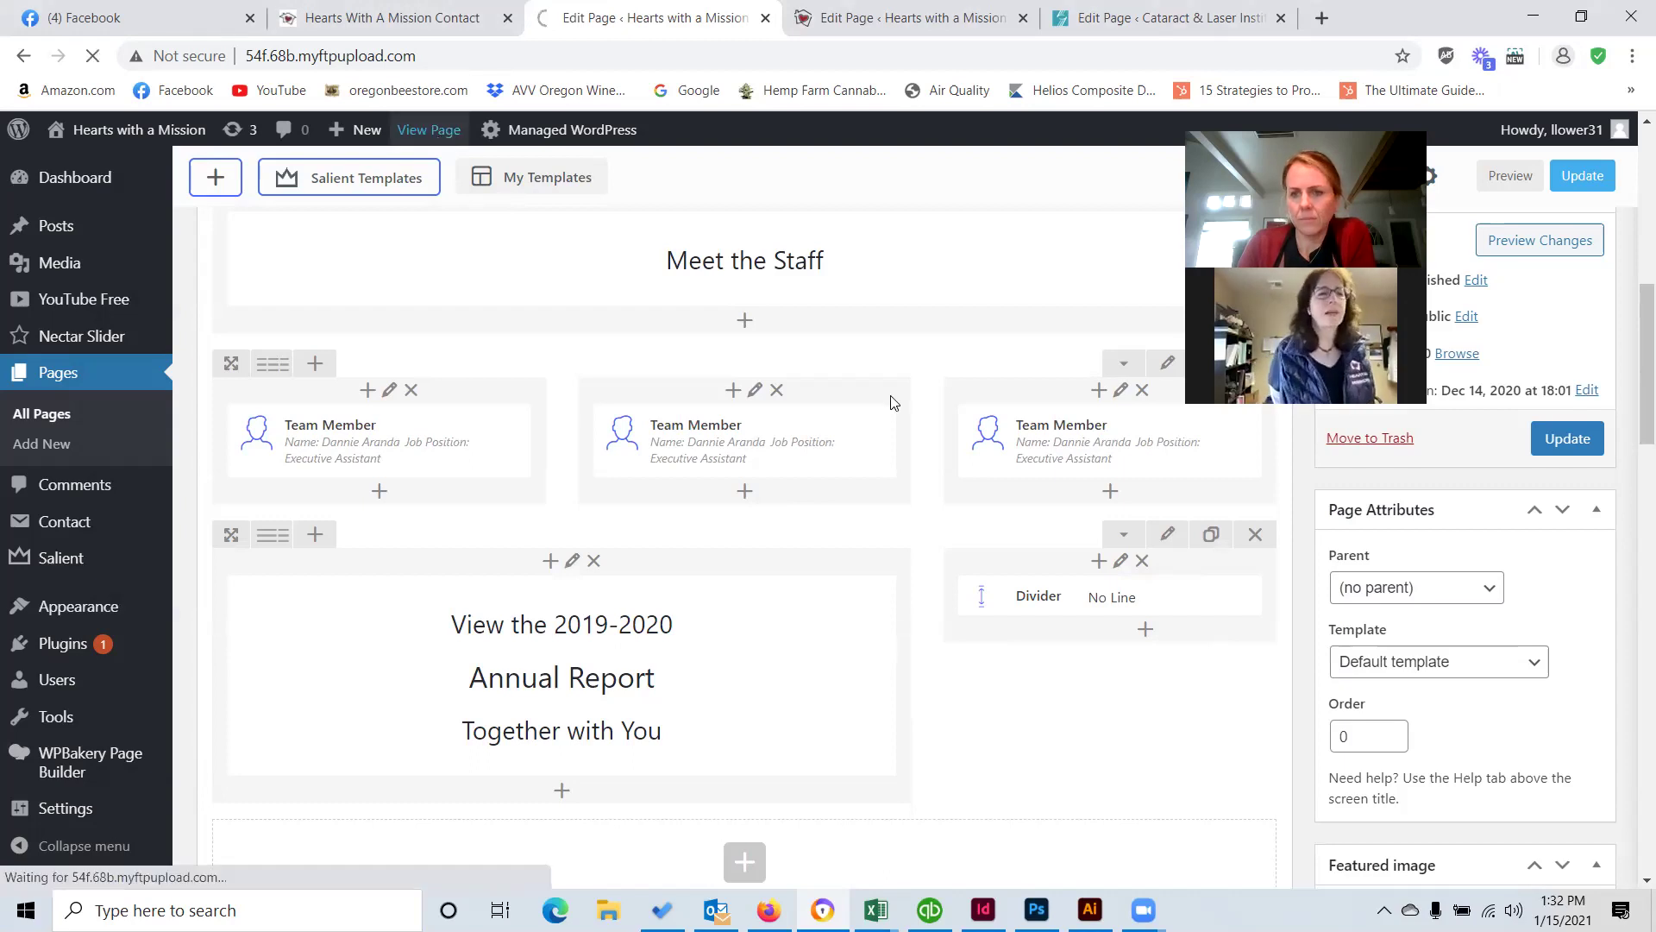
{"action": "scroll", "coordinate": [1235, 654], "scroll_direction": "down", "scroll_amount": 8}
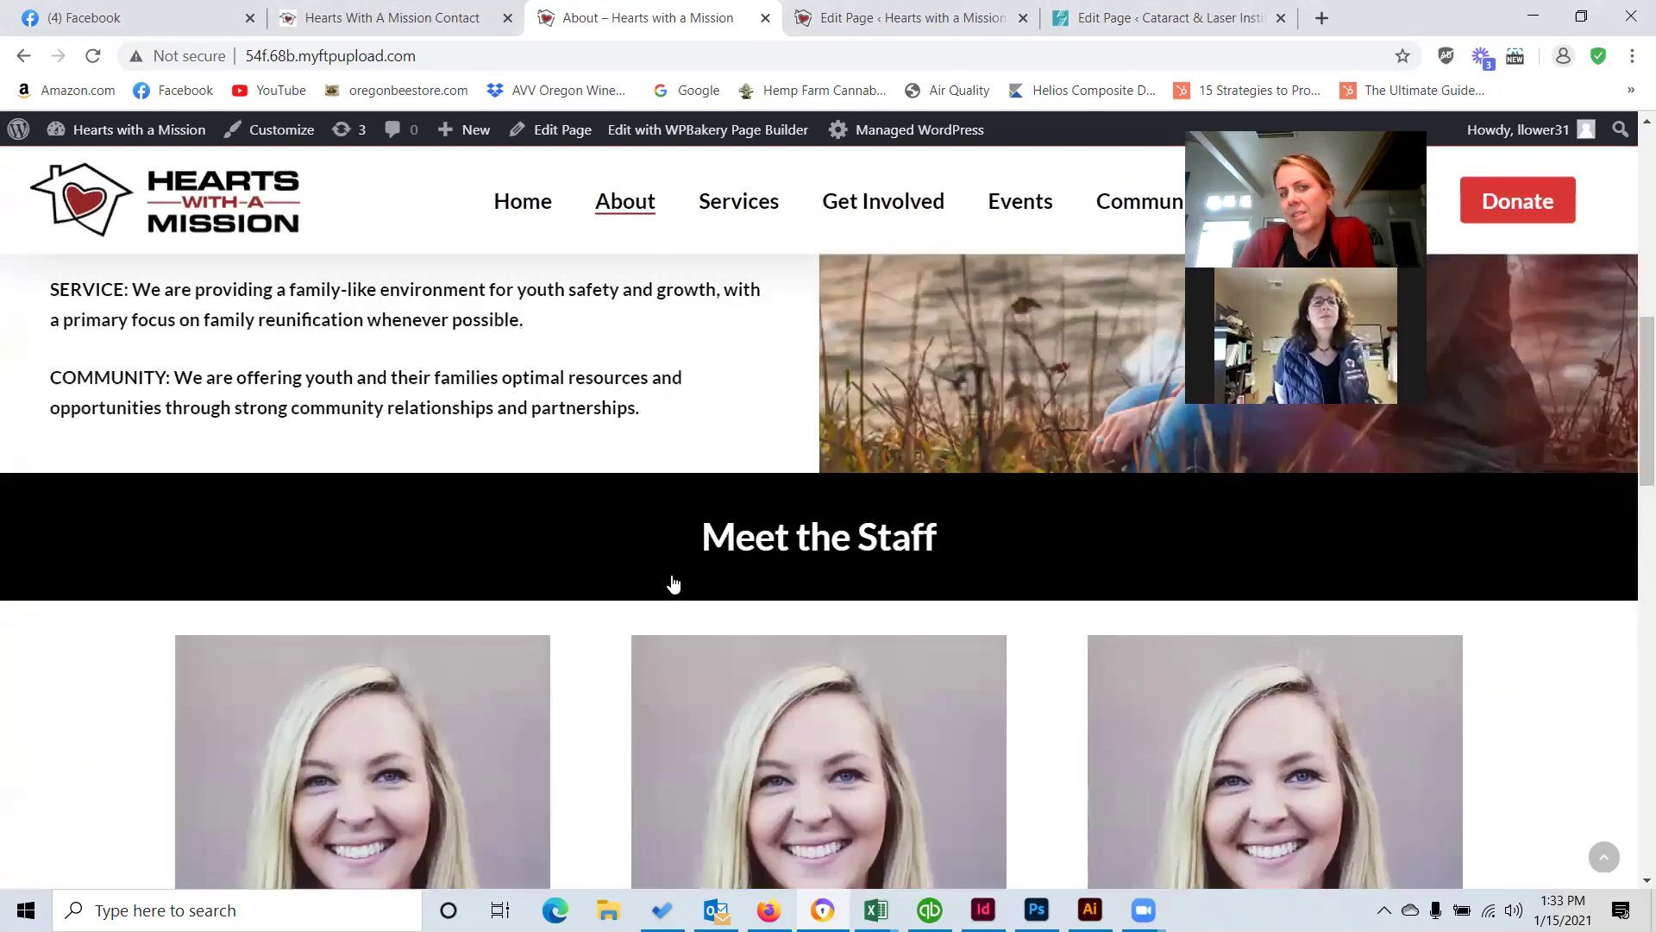
{"action": "scroll", "coordinate": [700, 574], "scroll_direction": "down", "scroll_amount": 5}
{"action": "scroll", "coordinate": [703, 573], "scroll_direction": "down", "scroll_amount": 10}
{"action": "scroll", "coordinate": [706, 573], "scroll_direction": "up", "scroll_amount": 6}
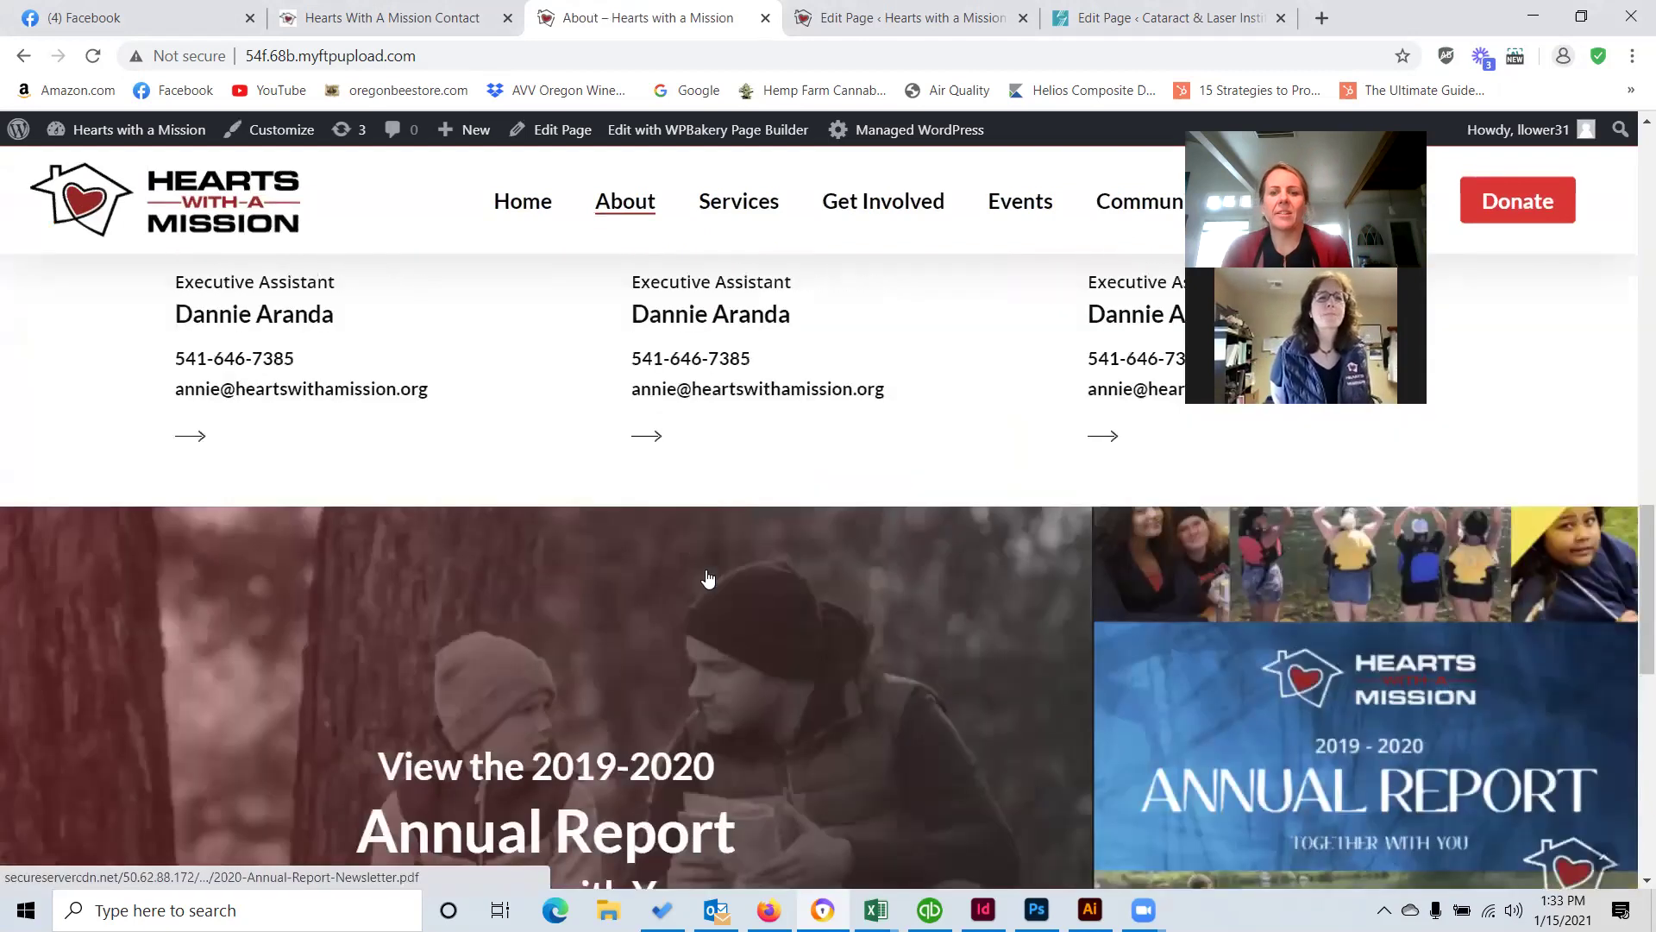
{"action": "scroll", "coordinate": [784, 463], "scroll_direction": "down", "scroll_amount": 1}
{"action": "scroll", "coordinate": [784, 463], "scroll_direction": "down", "scroll_amount": 4}
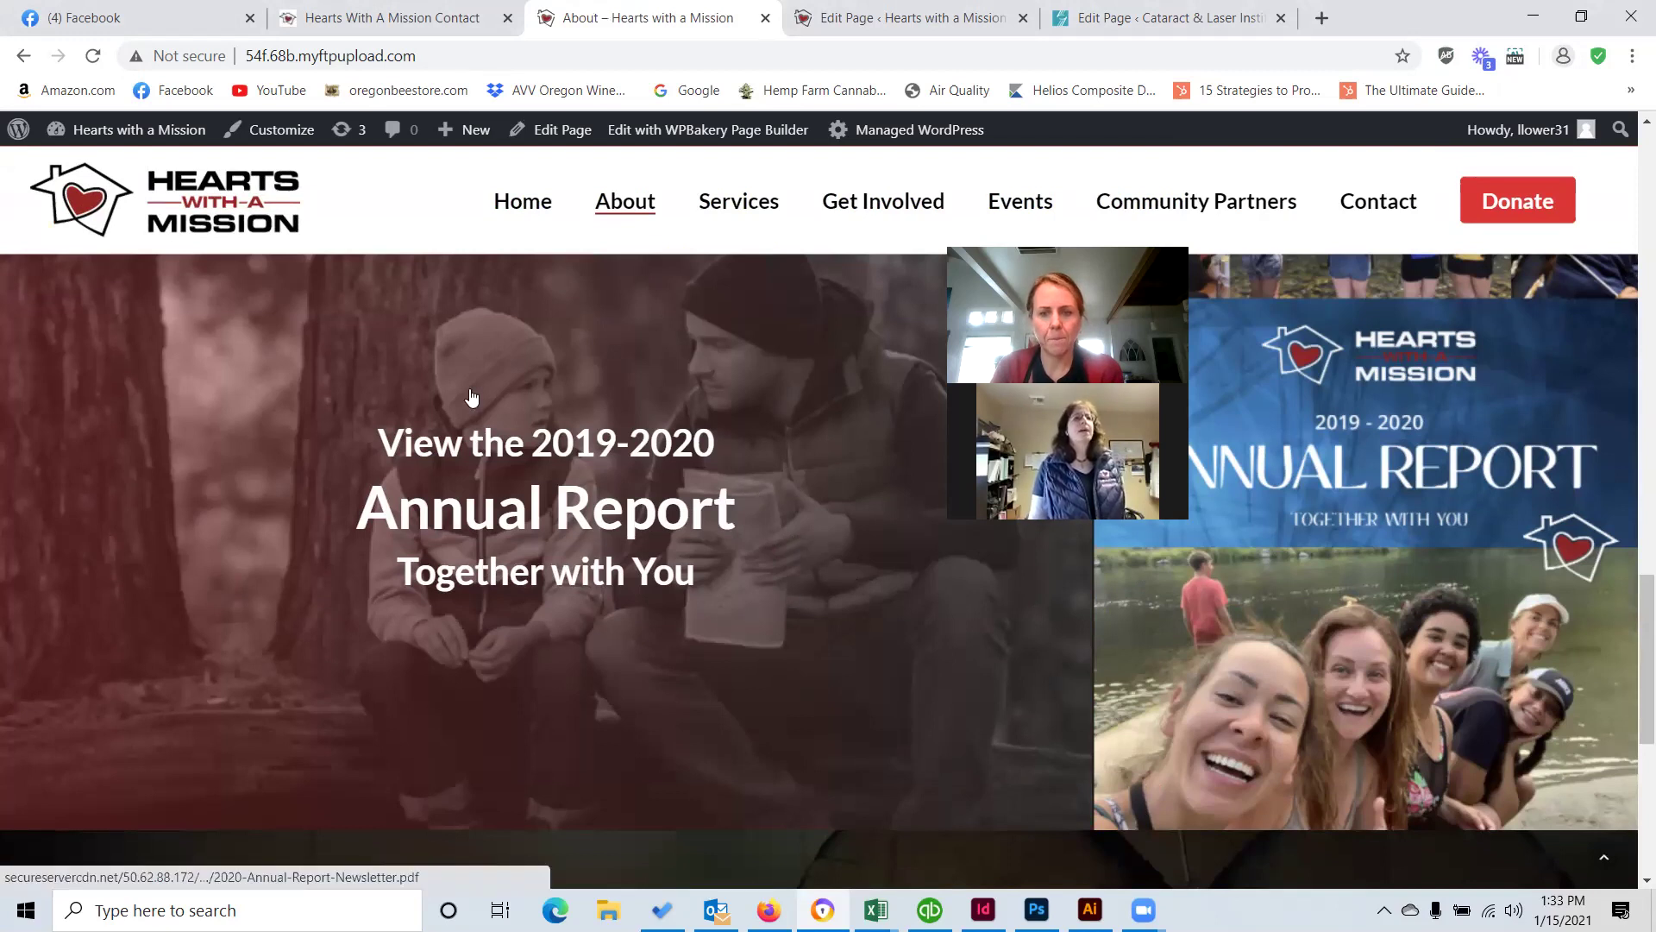
Create a new page titled "Careers" from the WordPress admin area and publish it.
{"action": "left_click", "coordinate": [18, 130]}
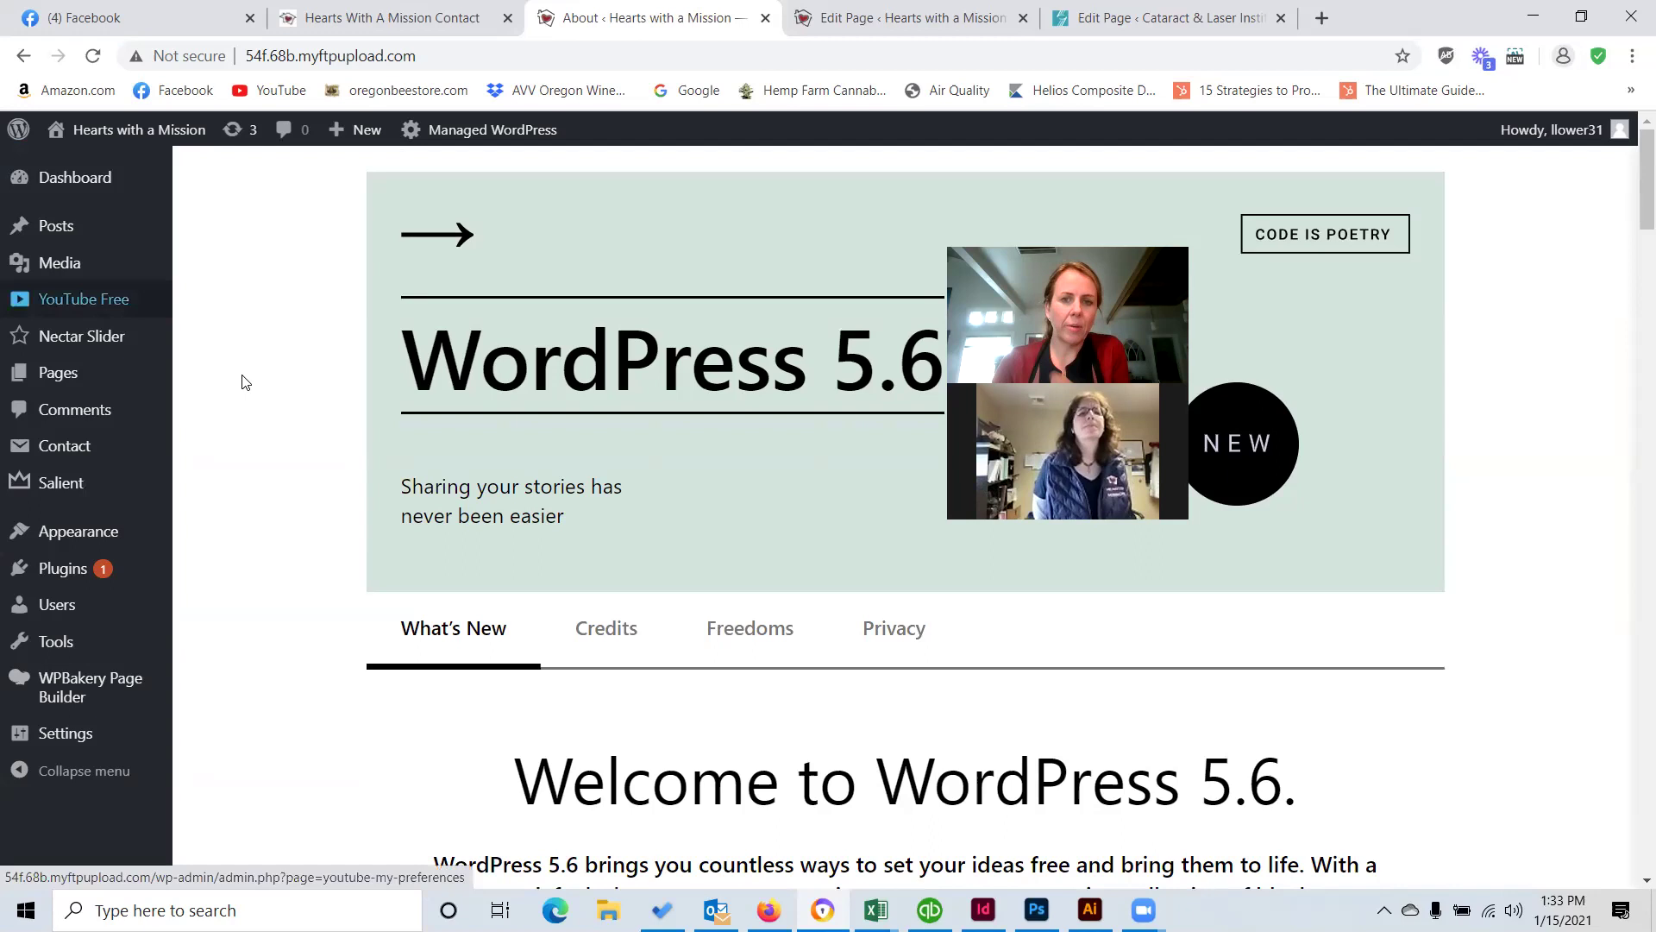
{"action": "mouse_move", "coordinate": [97, 380]}
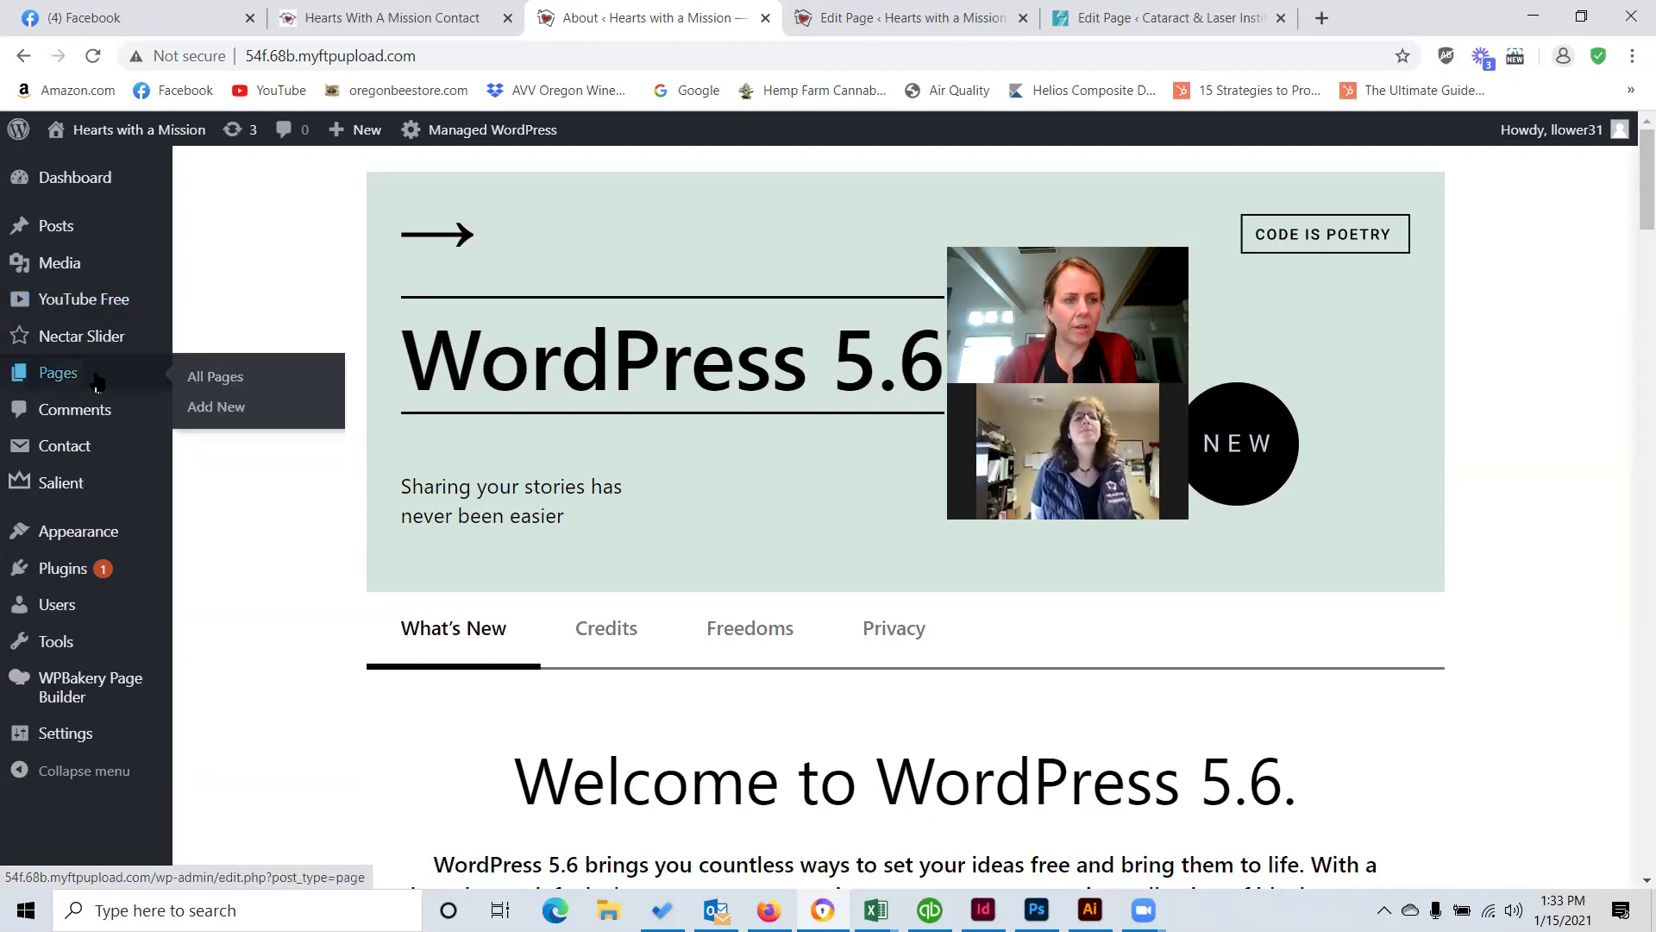
{"action": "left_click", "coordinate": [237, 416]}
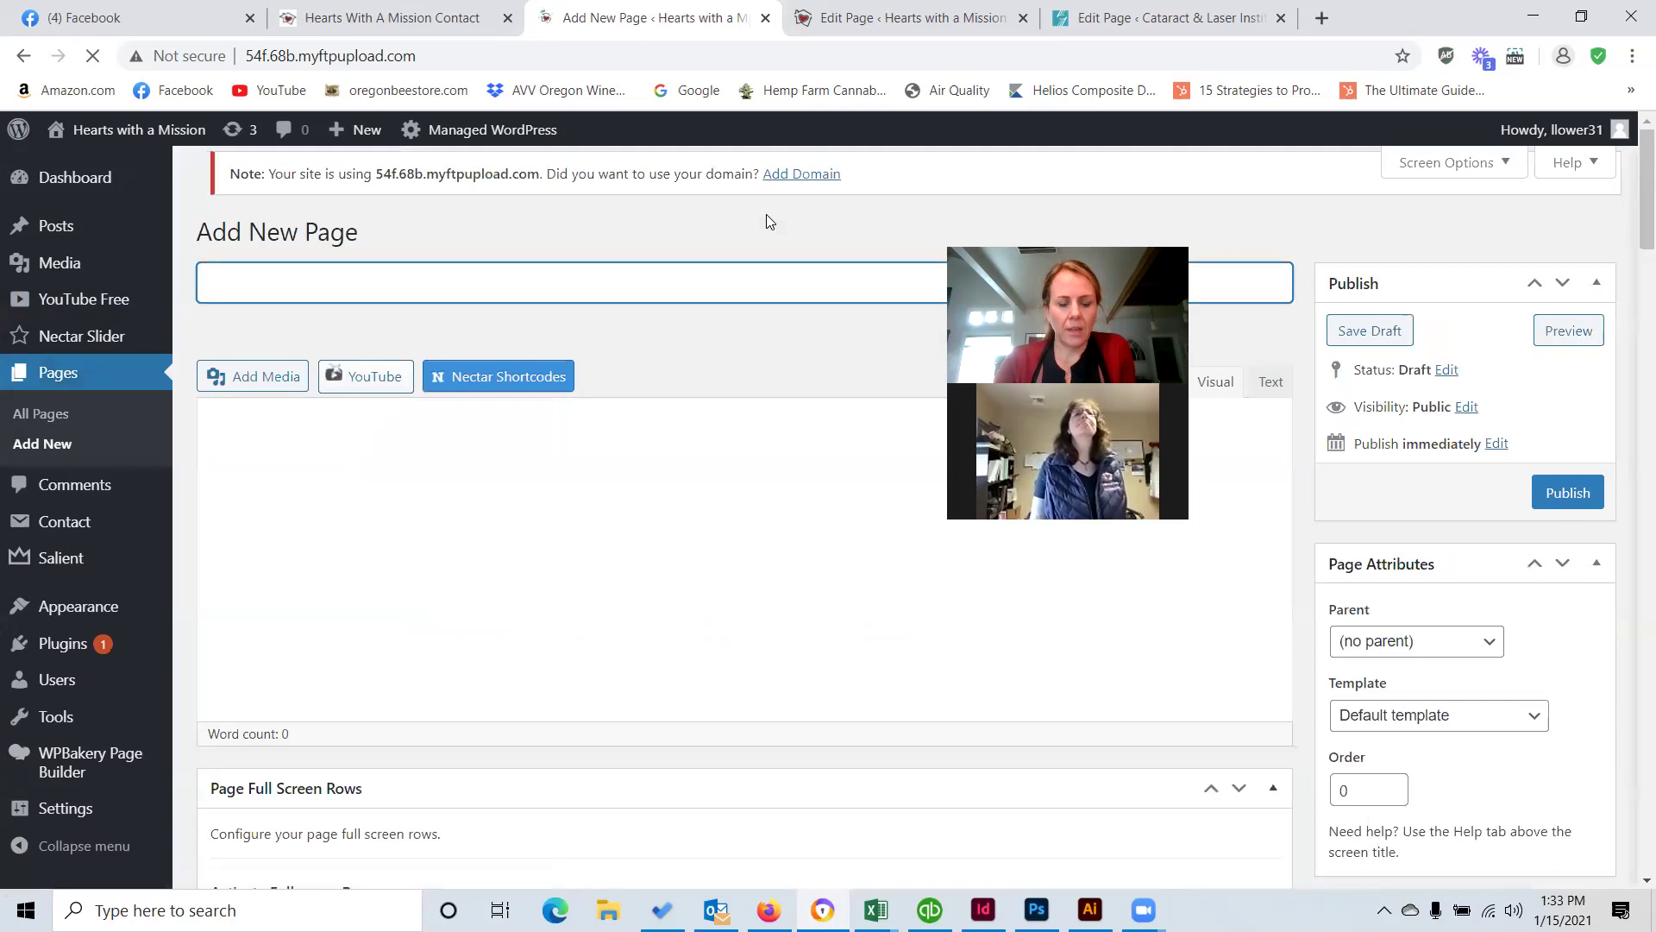
{"action": "type", "text": "Careers"}
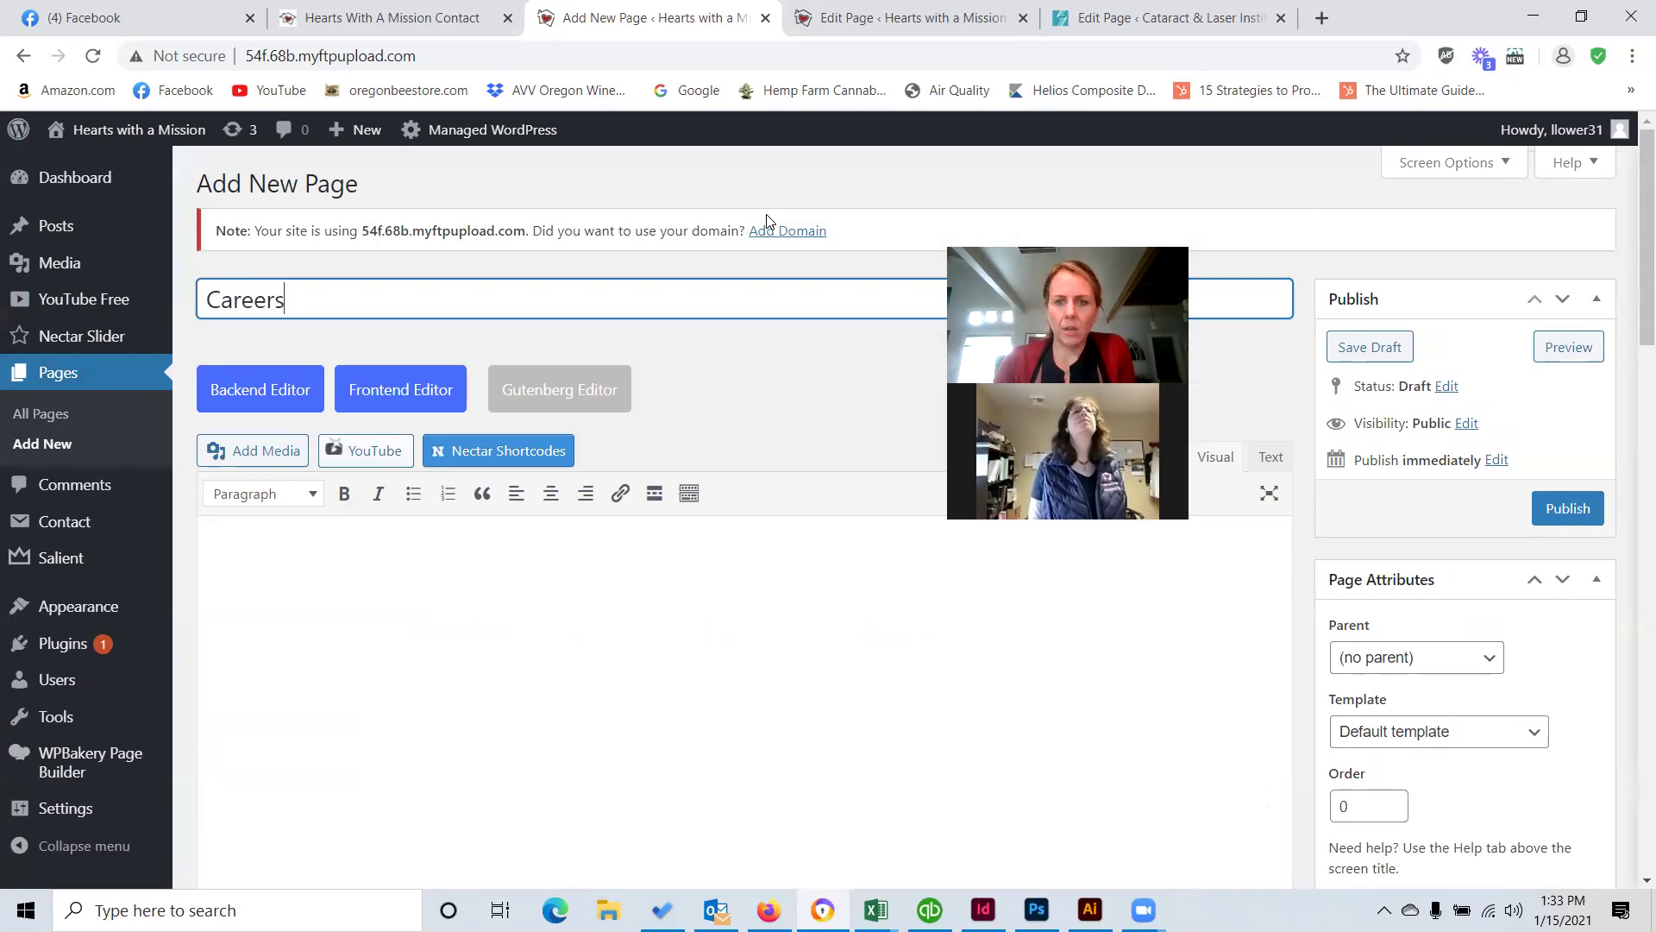
{"action": "left_click", "coordinate": [1561, 509]}
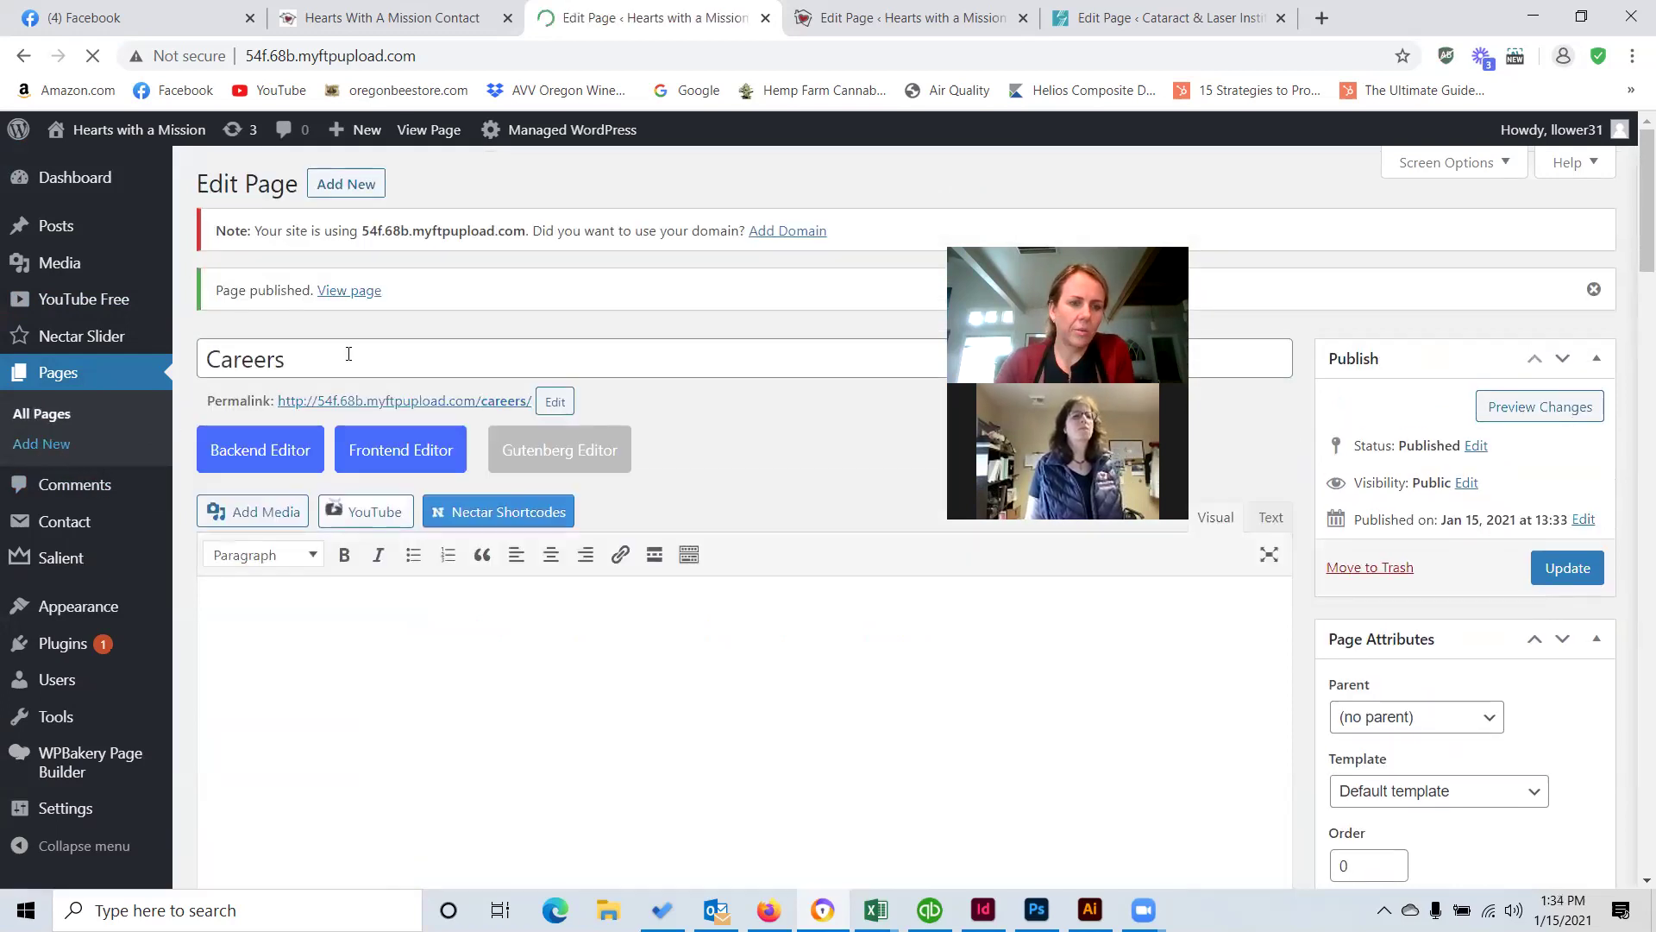
Create another new page titled "Board of Directors" and publish it.
{"action": "type", "text": "B"}
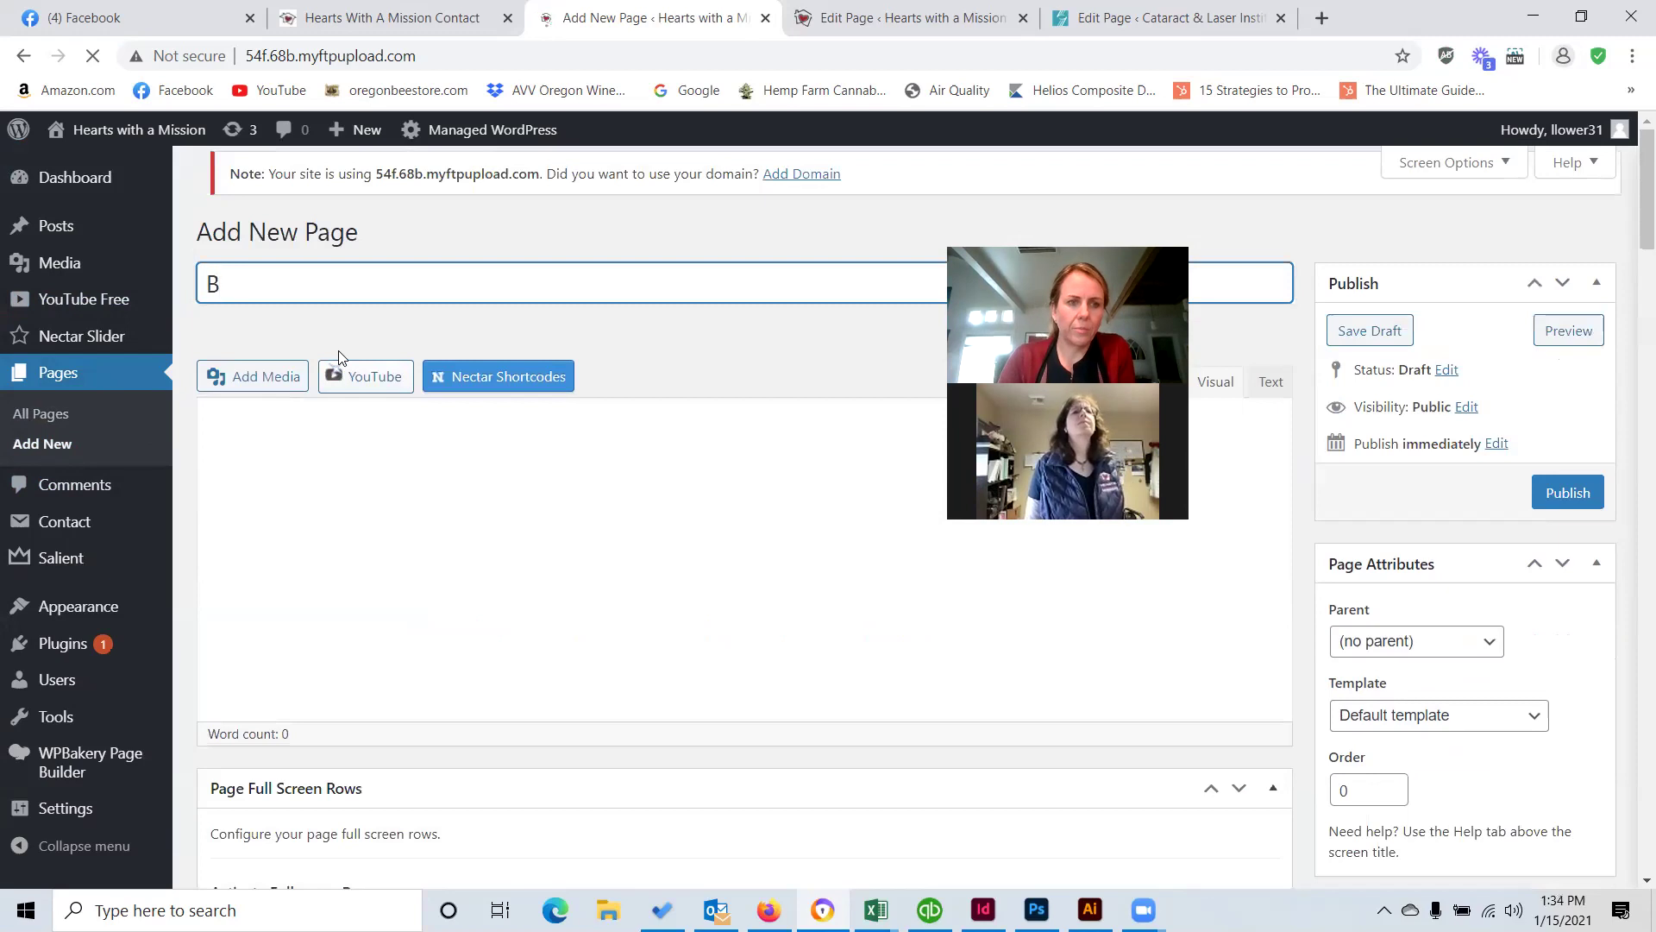
{"action": "type", "text": "oard of Di"}
{"action": "type", "text": "rectors"}
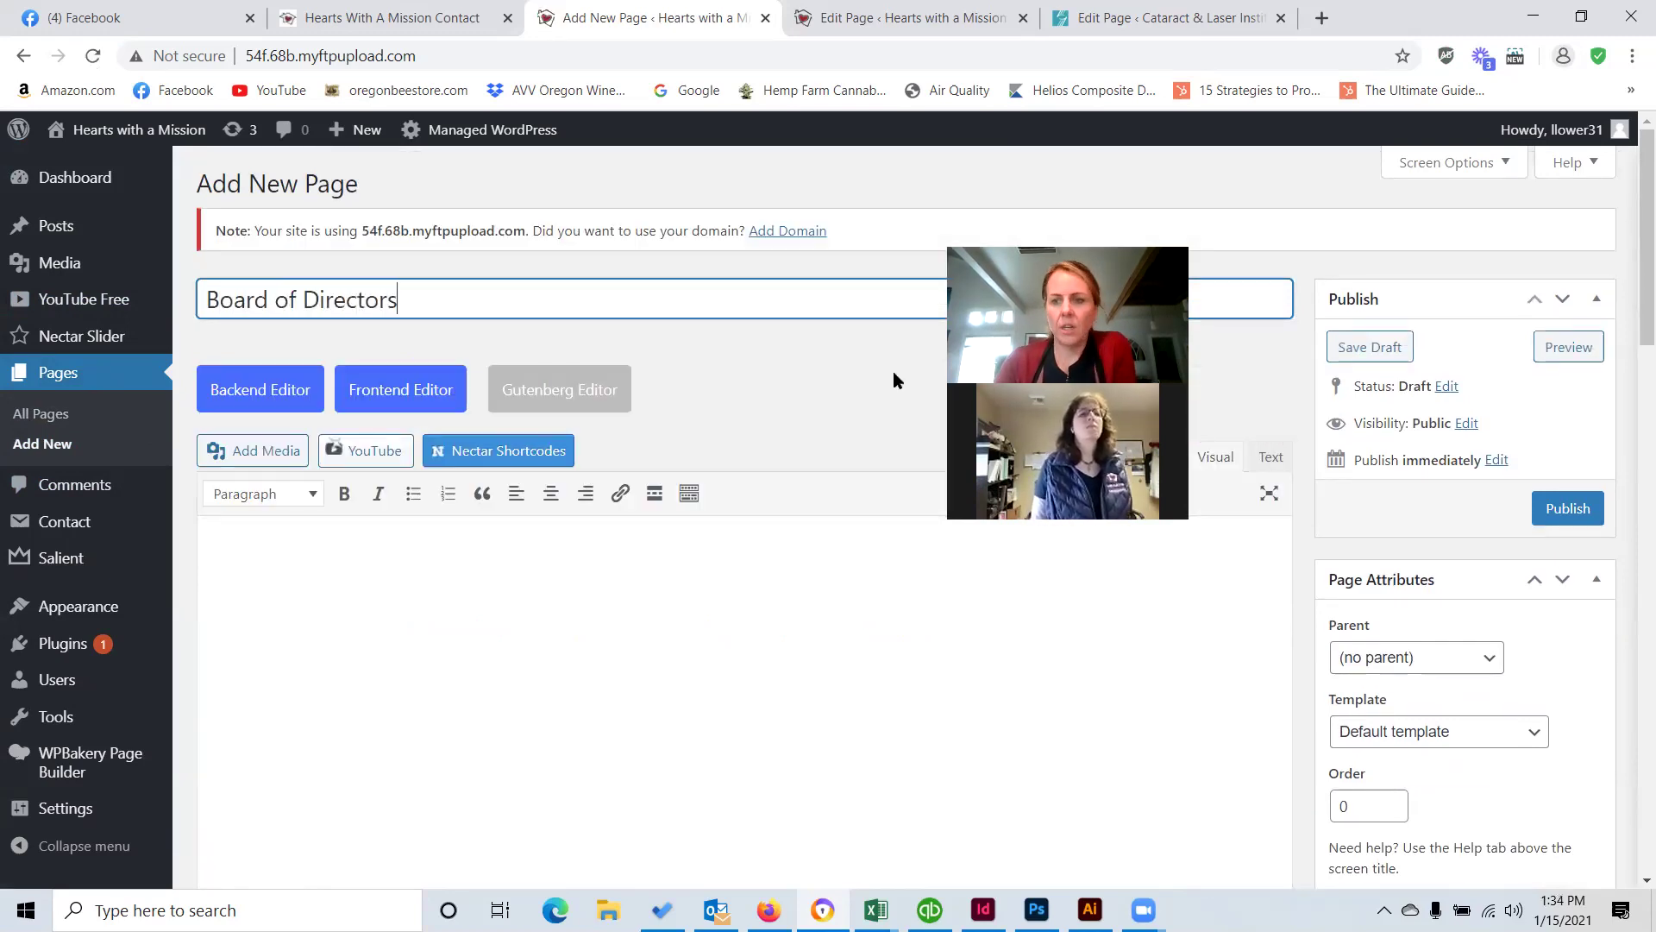
{"action": "left_click", "coordinate": [1590, 508]}
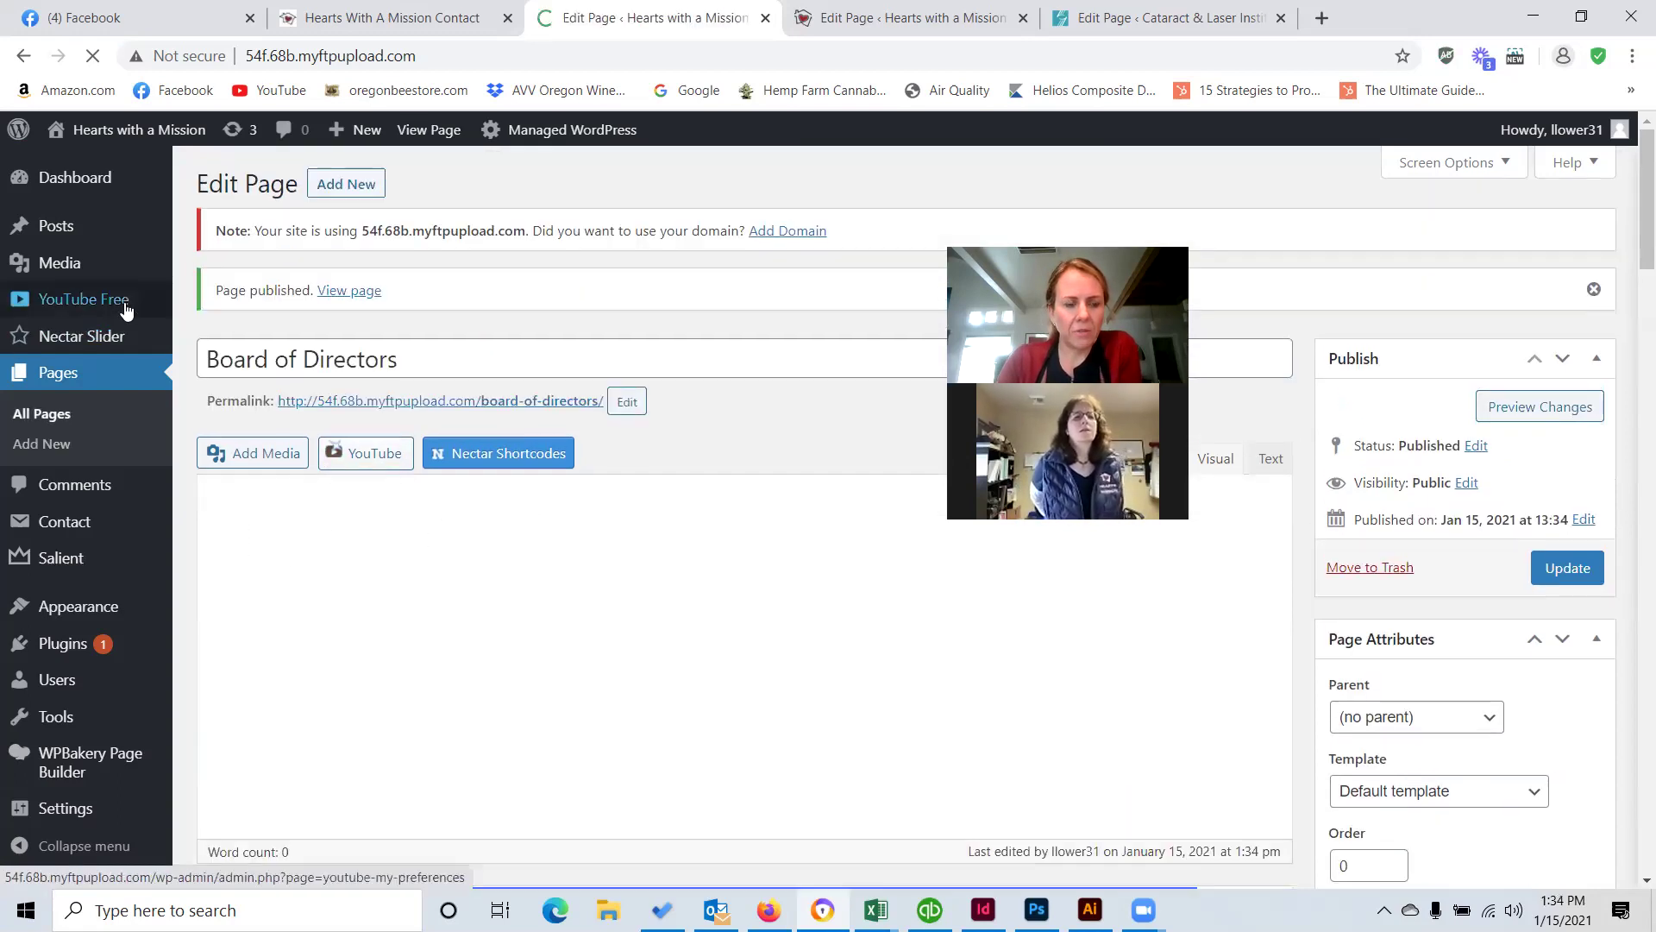
Open the site's menu editor and add the Board of Directors and Careers pages to the Main menu.
{"action": "scroll", "coordinate": [184, 397], "scroll_direction": "down", "scroll_amount": 4}
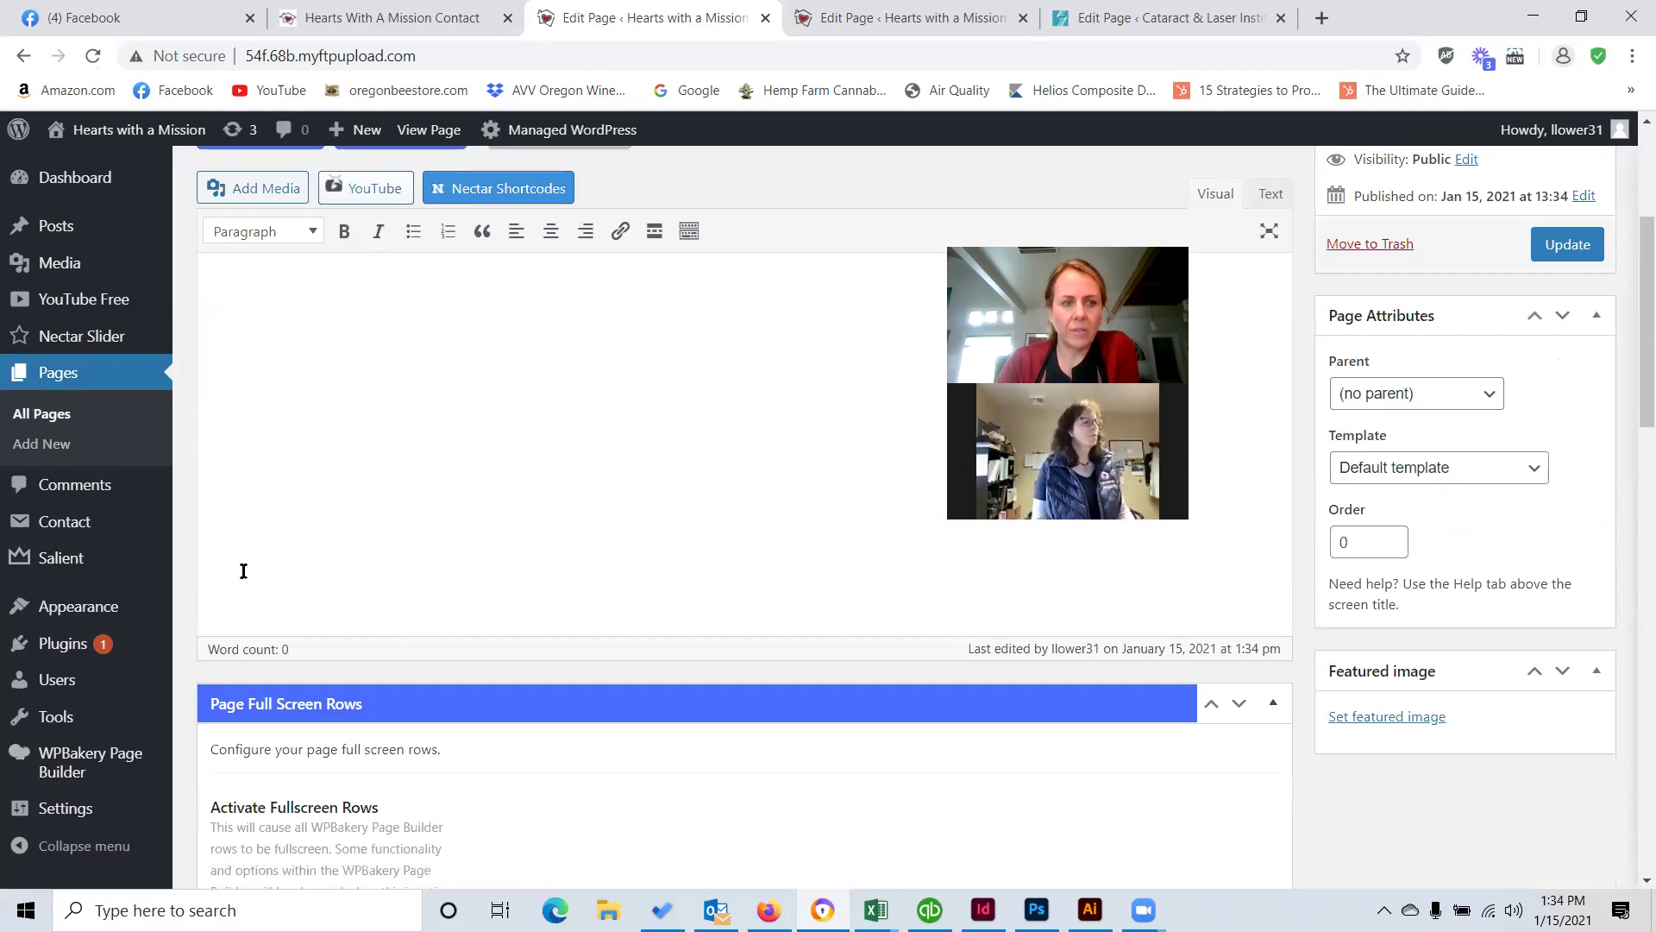
{"action": "mouse_move", "coordinate": [116, 614]}
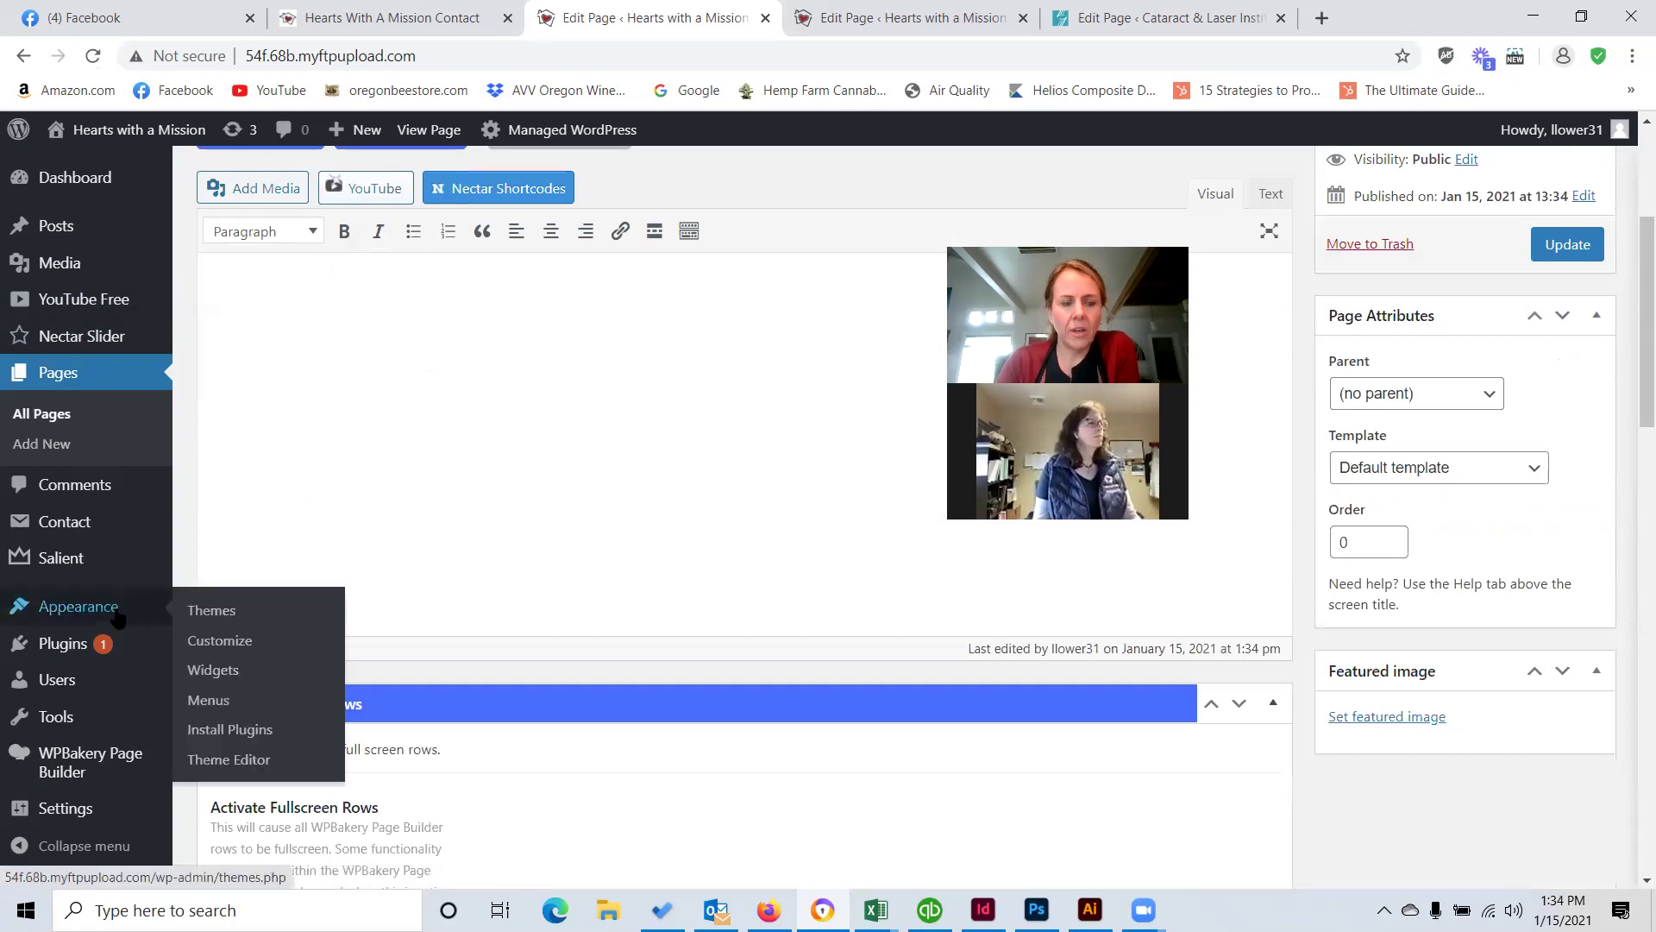
{"action": "left_click", "coordinate": [216, 703]}
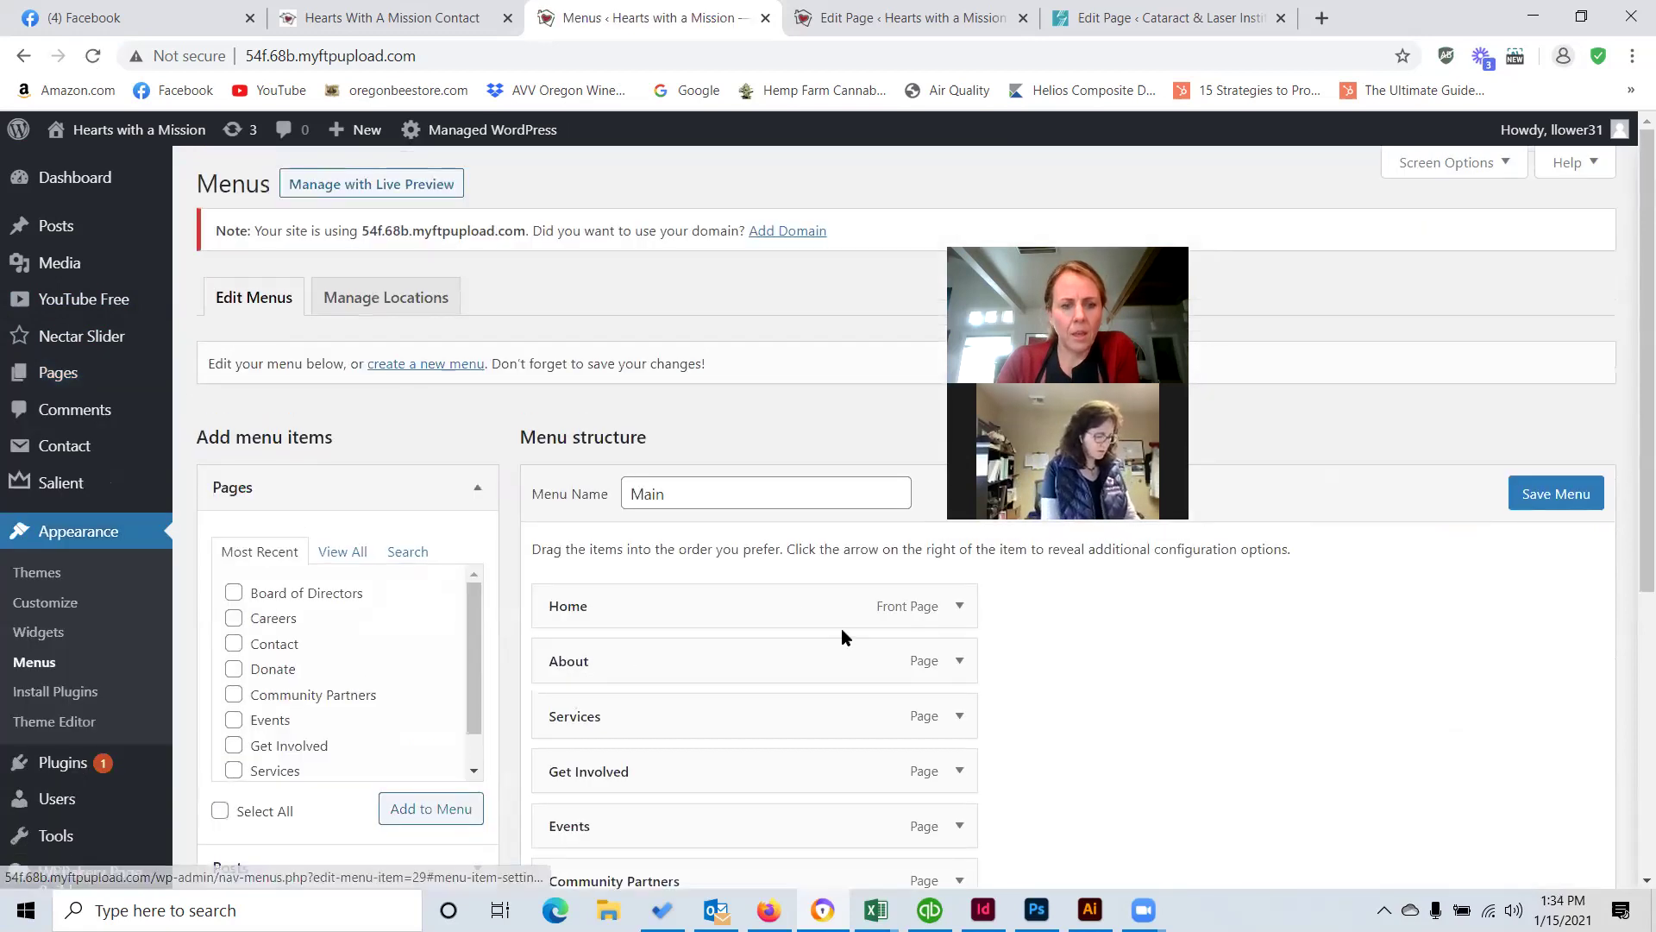
{"action": "scroll", "coordinate": [843, 634], "scroll_direction": "down", "scroll_amount": 3}
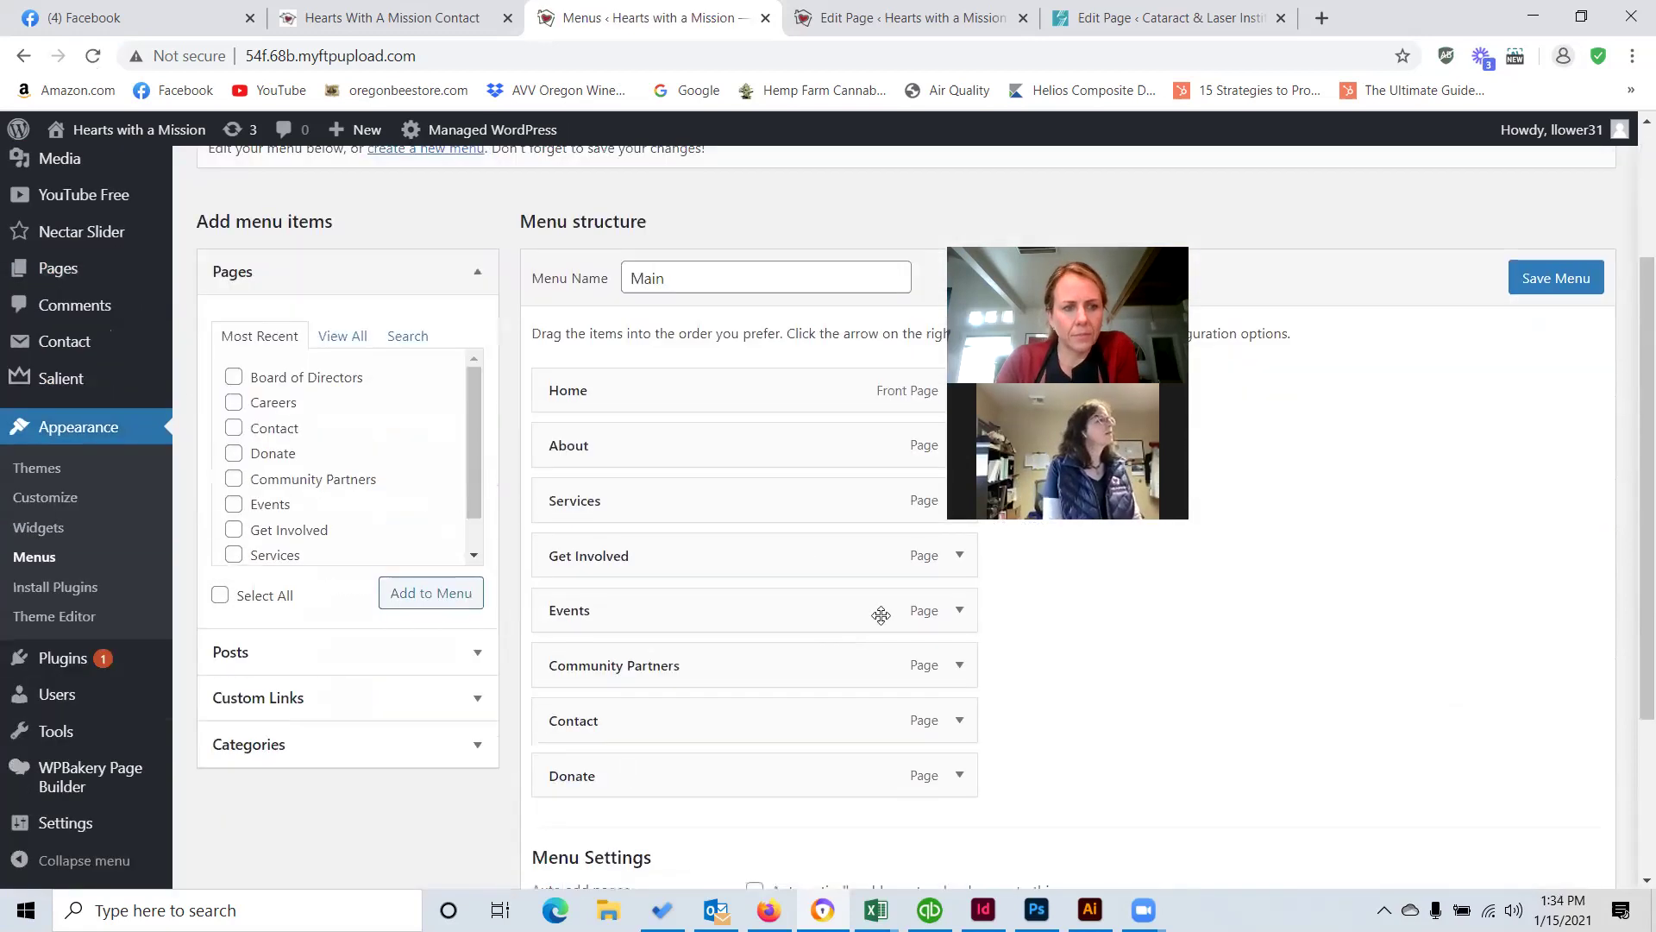
{"action": "scroll", "coordinate": [1139, 766], "scroll_direction": "down", "scroll_amount": 2}
{"action": "scroll", "coordinate": [1139, 764], "scroll_direction": "up", "scroll_amount": 1}
{"action": "scroll", "coordinate": [1137, 762], "scroll_direction": "up", "scroll_amount": 3}
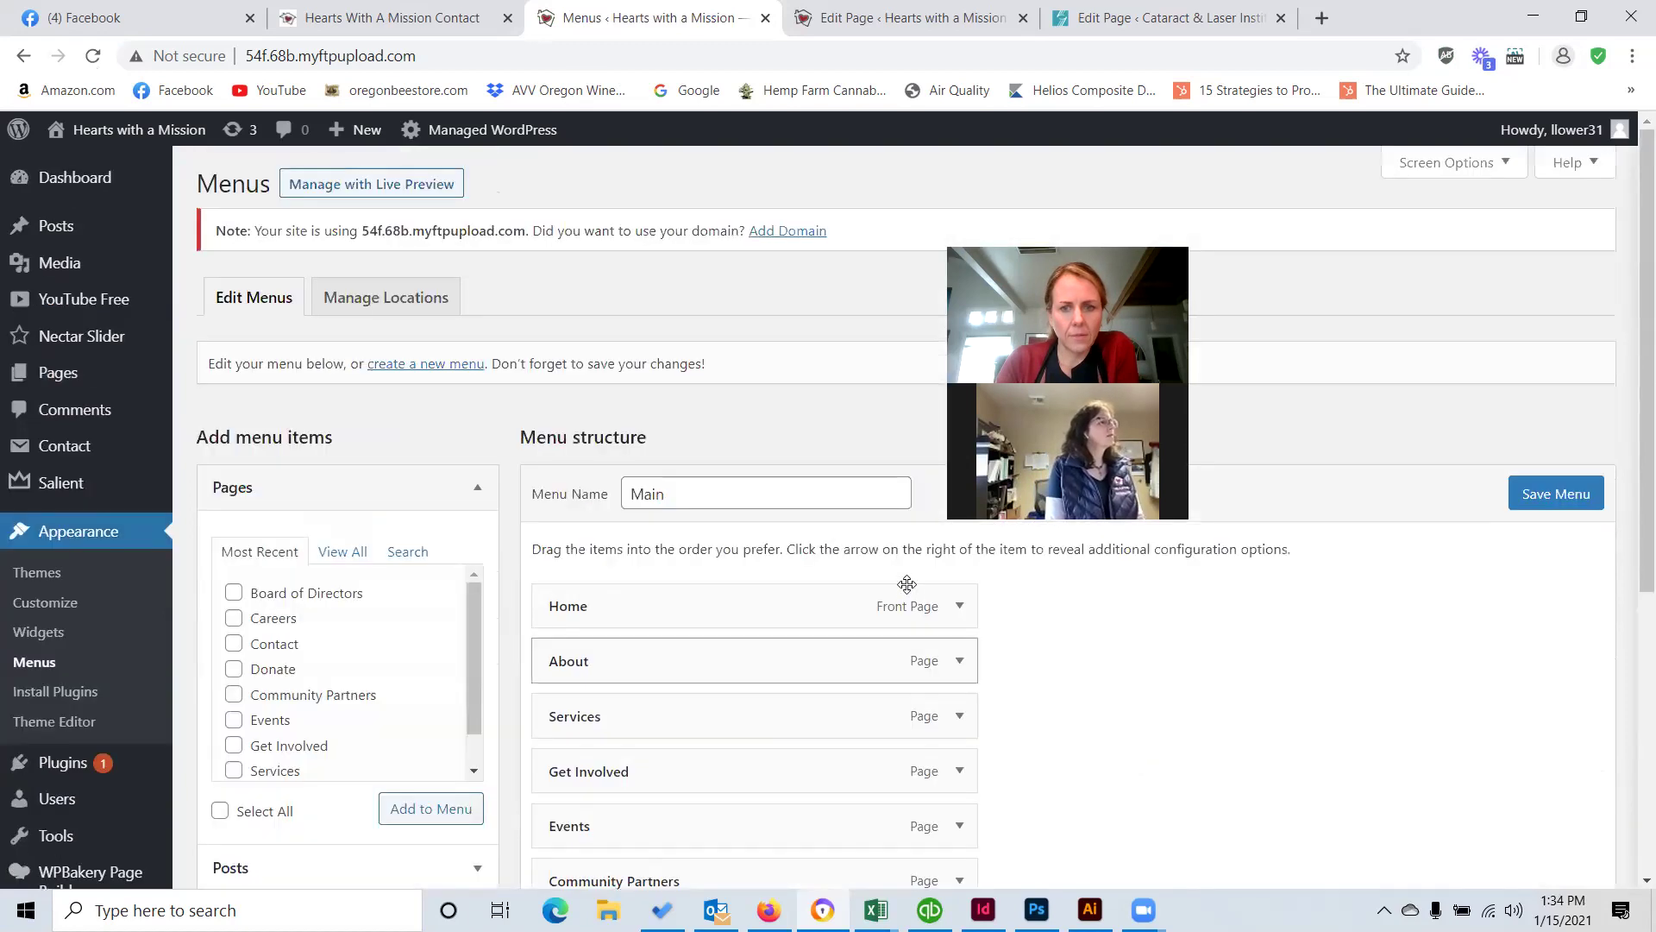
{"action": "scroll", "coordinate": [338, 517], "scroll_direction": "down", "scroll_amount": 1}
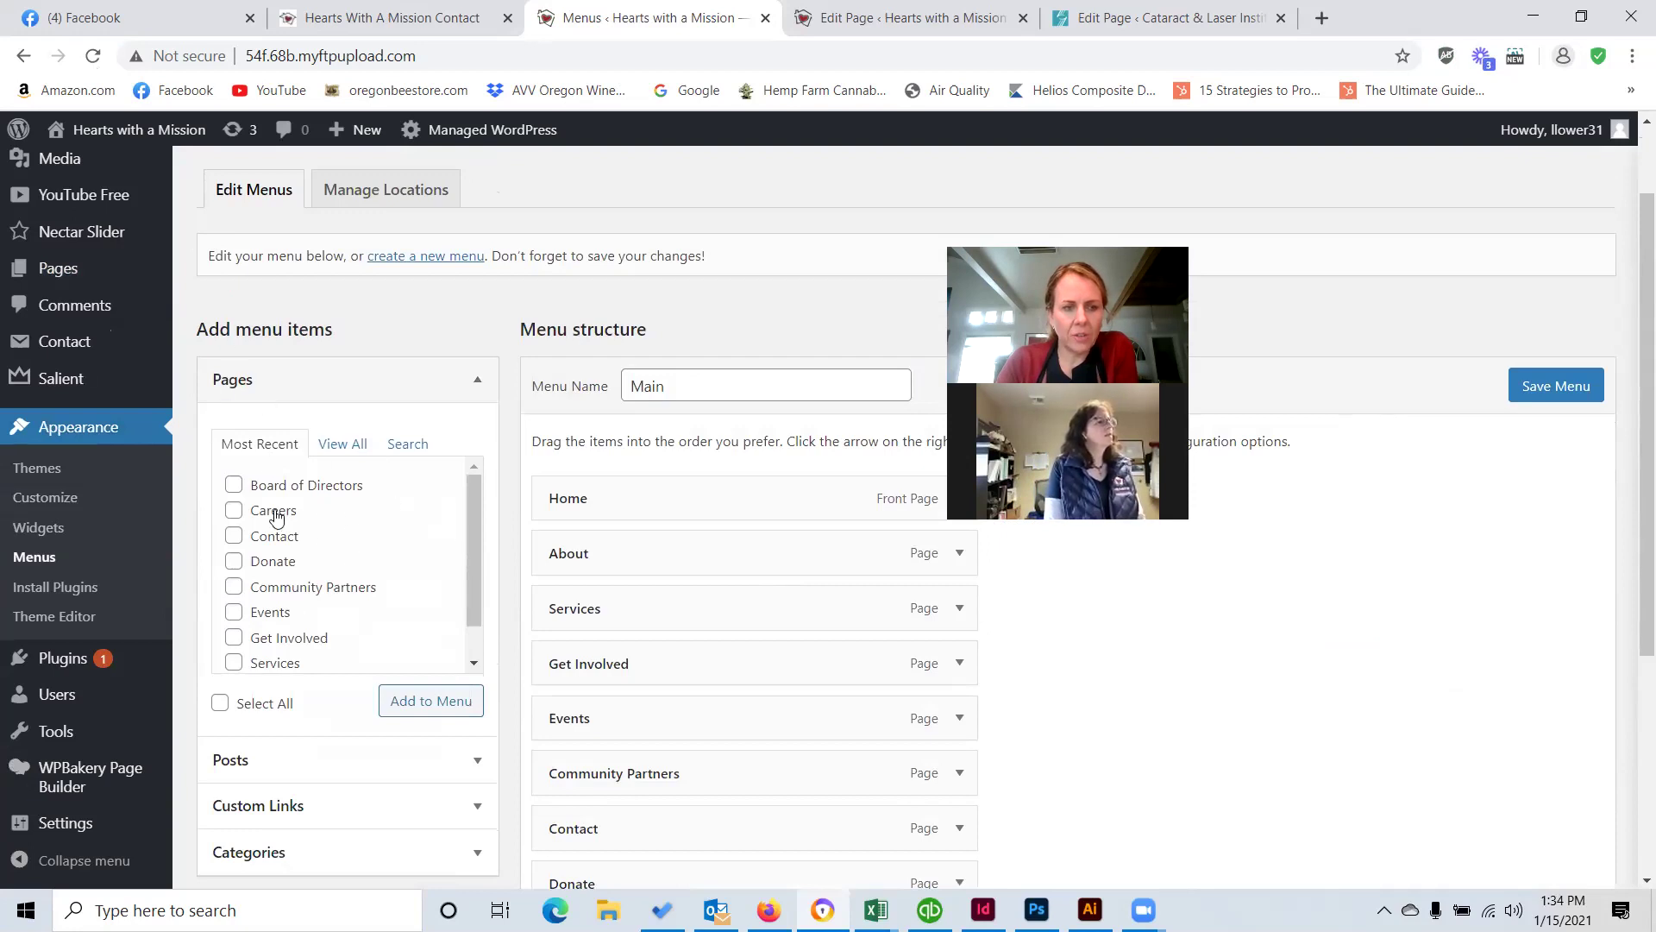
{"action": "left_click", "coordinate": [234, 511]}
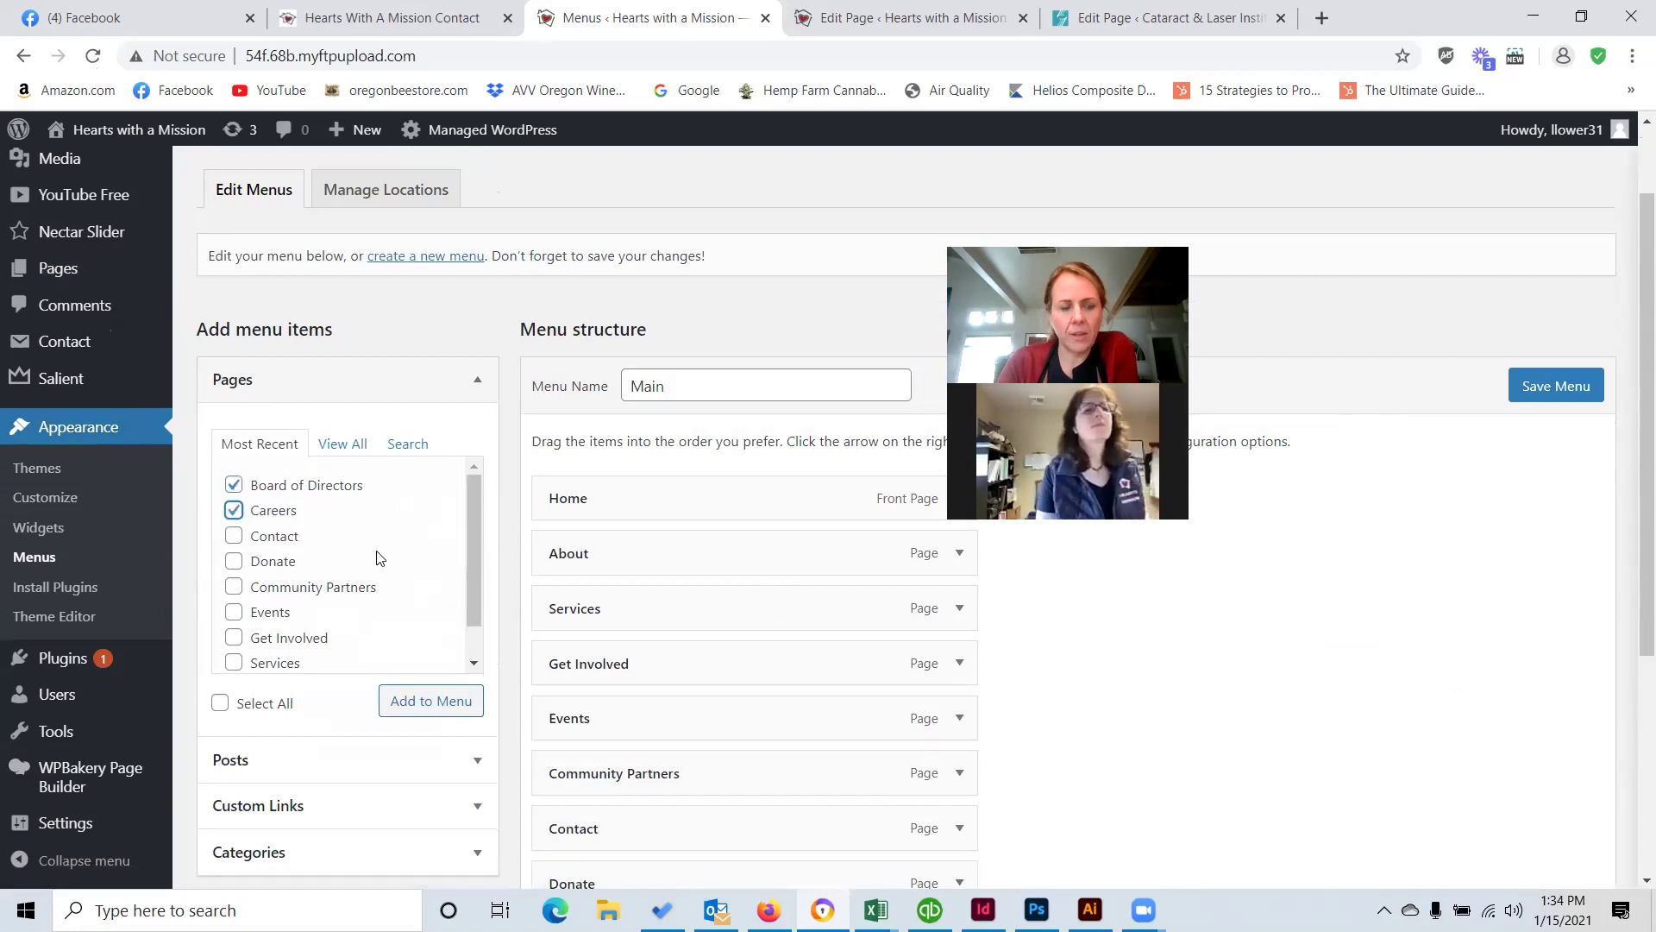
{"action": "left_click", "coordinate": [431, 706]}
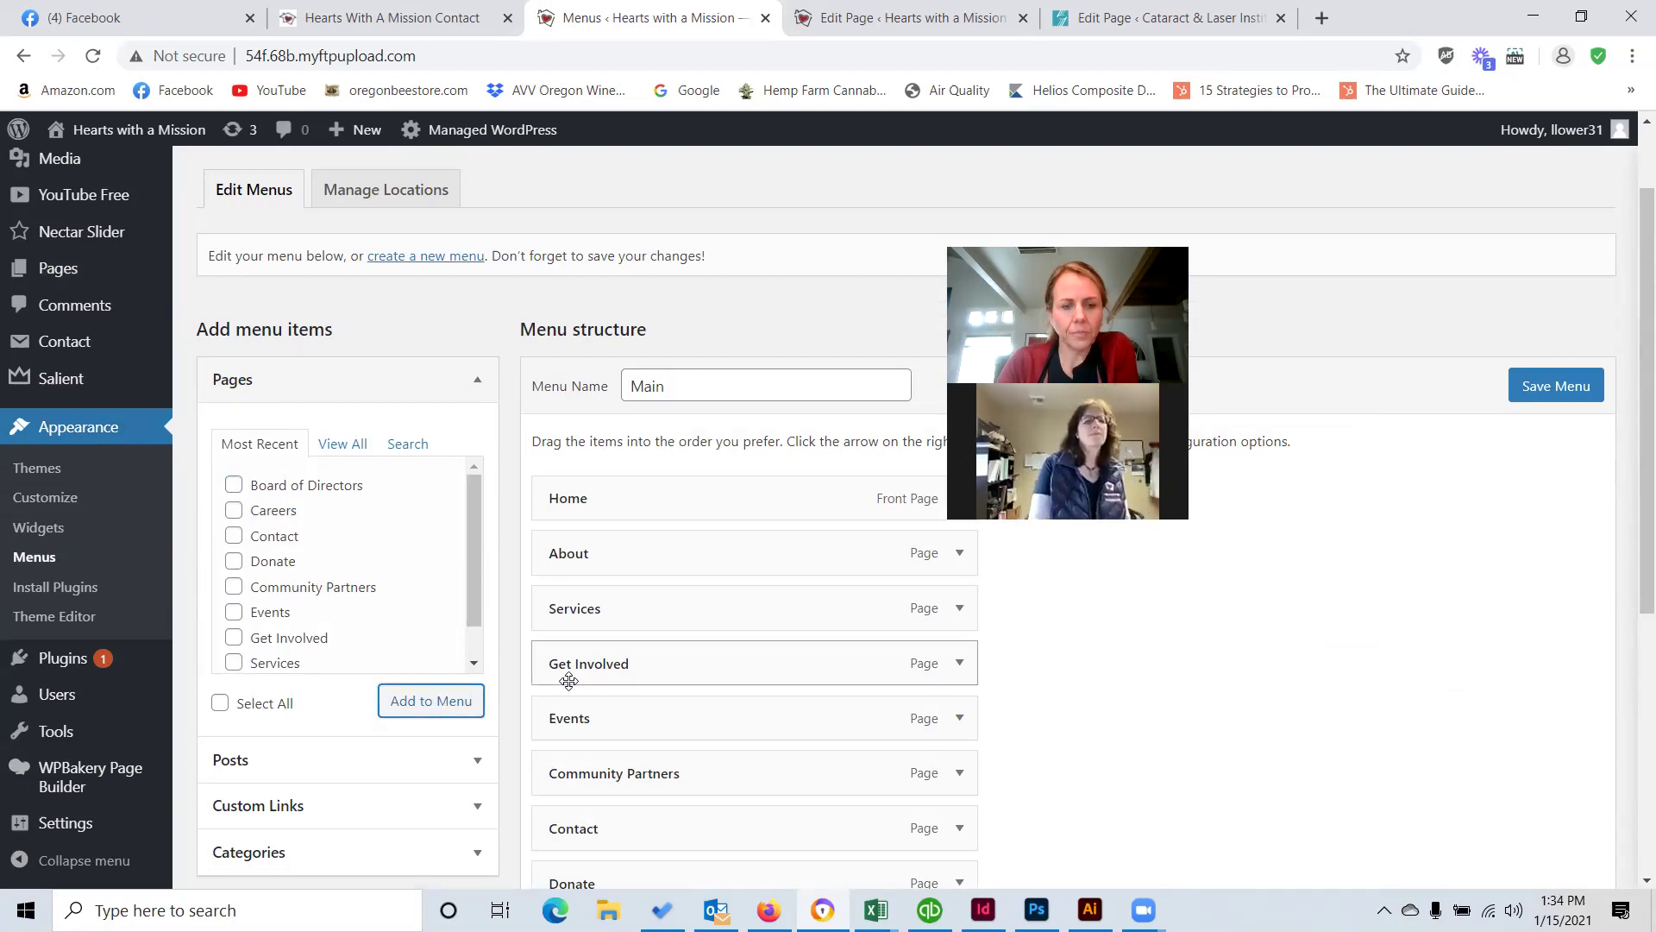
Nest Board of Directors and Careers as sub items under About in the Main menu and save the menu.
{"action": "scroll", "coordinate": [604, 669], "scroll_direction": "down", "scroll_amount": 4}
{"action": "scroll", "coordinate": [592, 637], "scroll_direction": "up", "scroll_amount": 2}
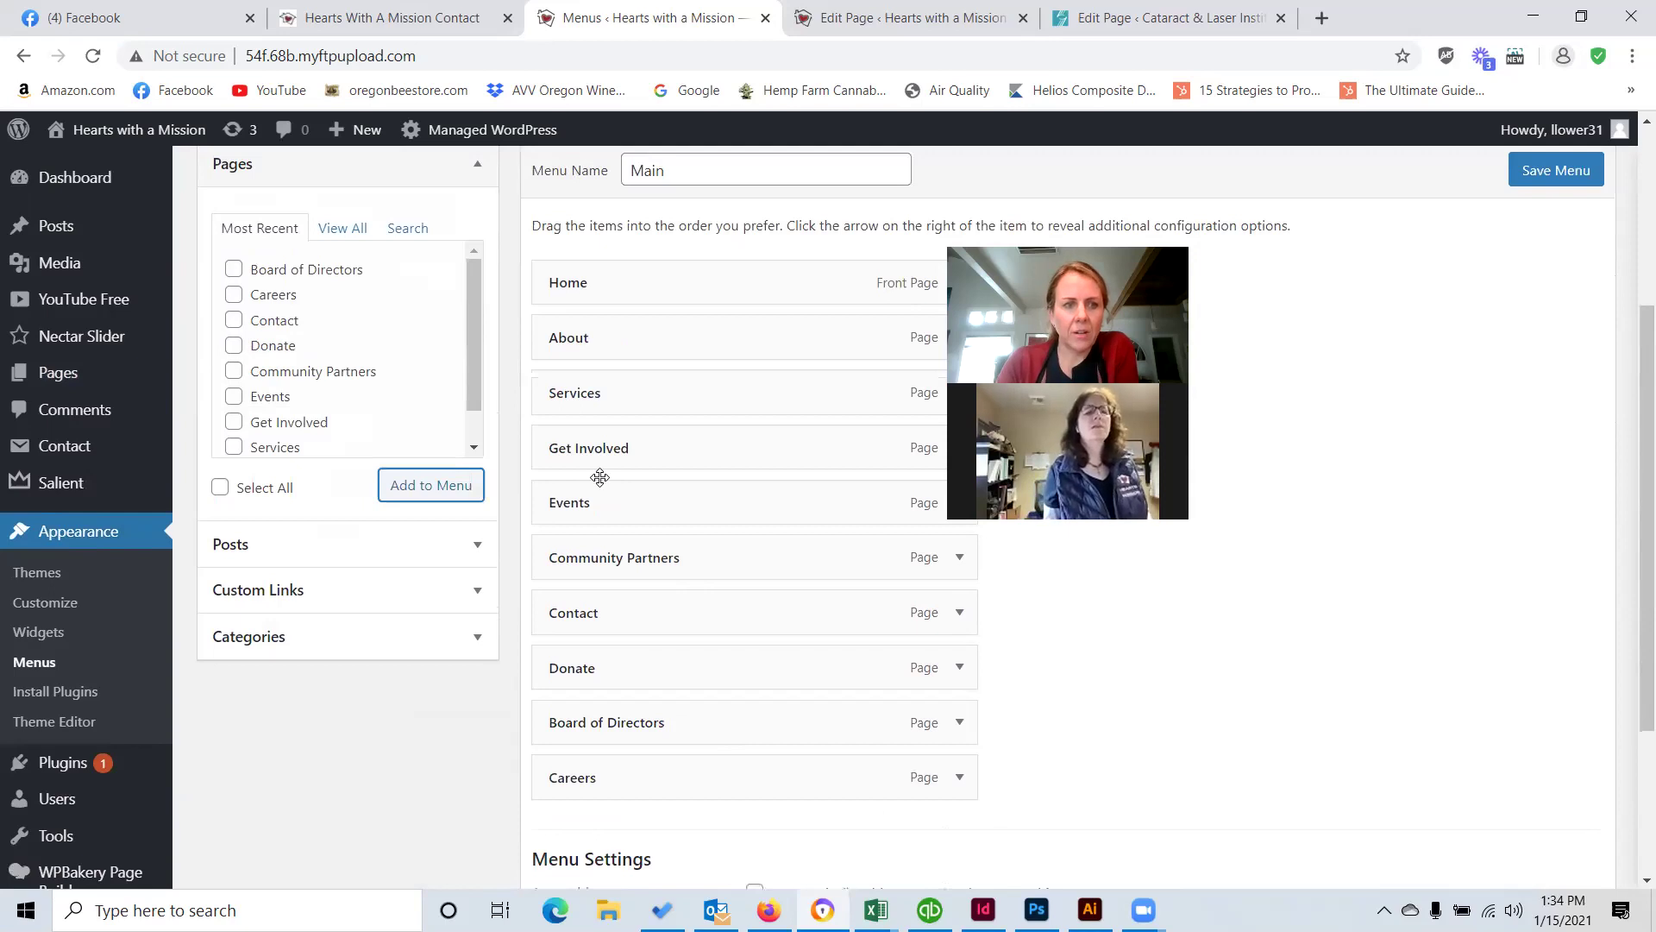
{"action": "scroll", "coordinate": [575, 421], "scroll_direction": "up", "scroll_amount": 1}
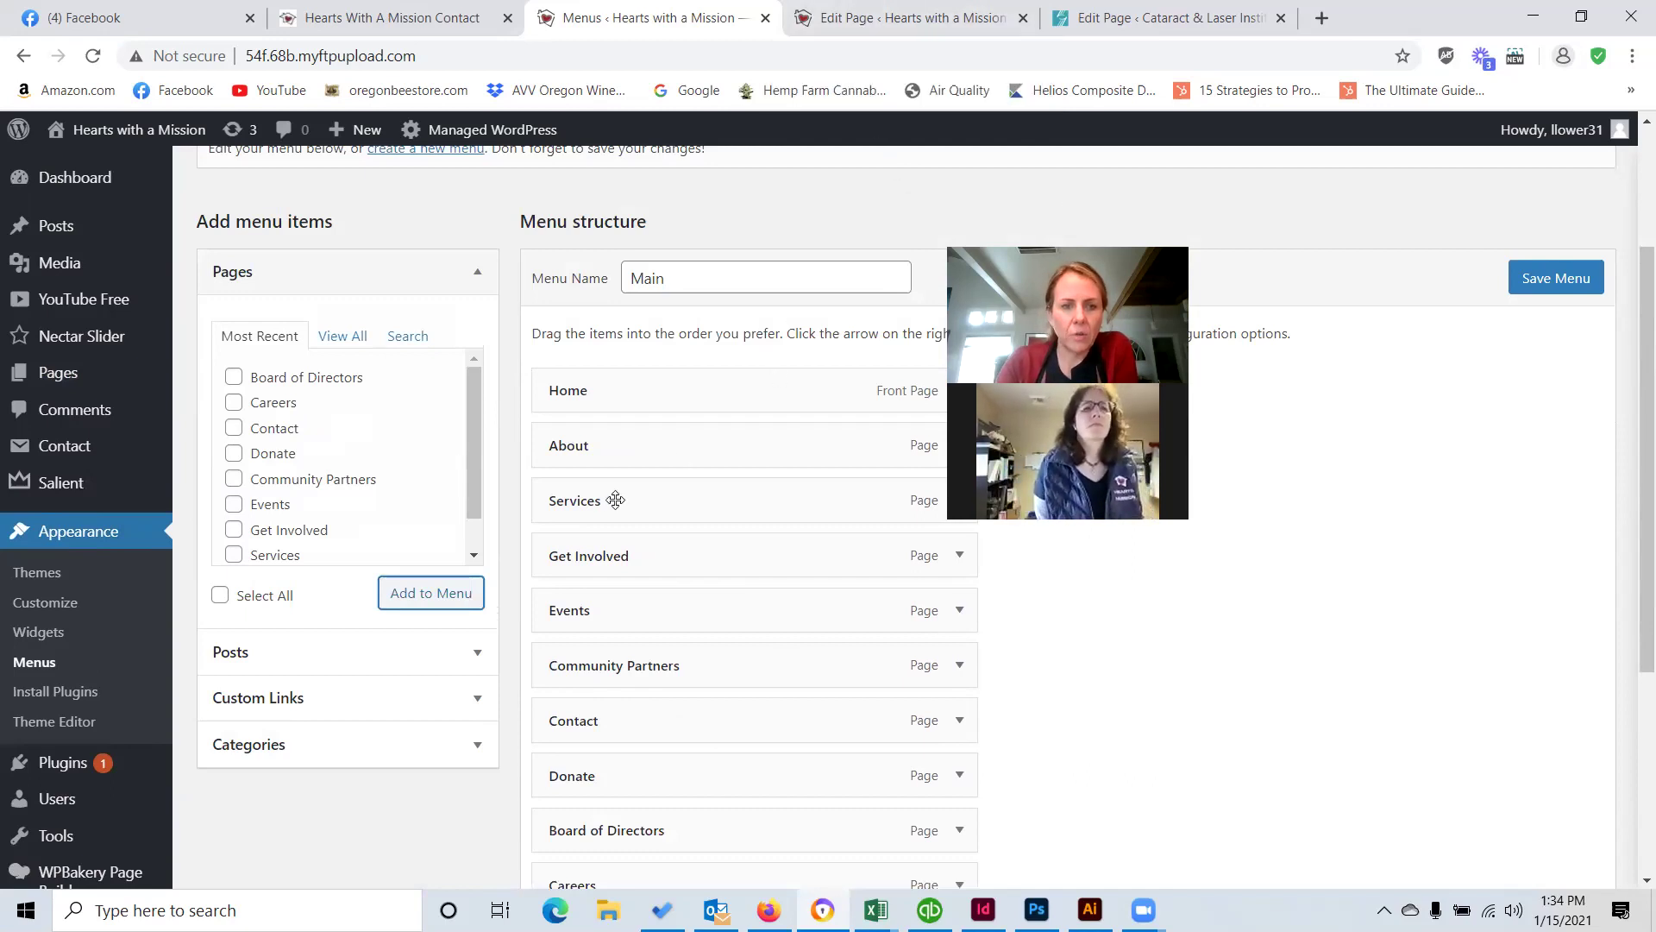
{"action": "scroll", "coordinate": [595, 509], "scroll_direction": "down", "scroll_amount": 1}
{"action": "left_click_drag", "start_coordinate": [673, 733], "coordinate": [710, 397]}
{"action": "left_click_drag", "start_coordinate": [717, 770], "coordinate": [759, 465]}
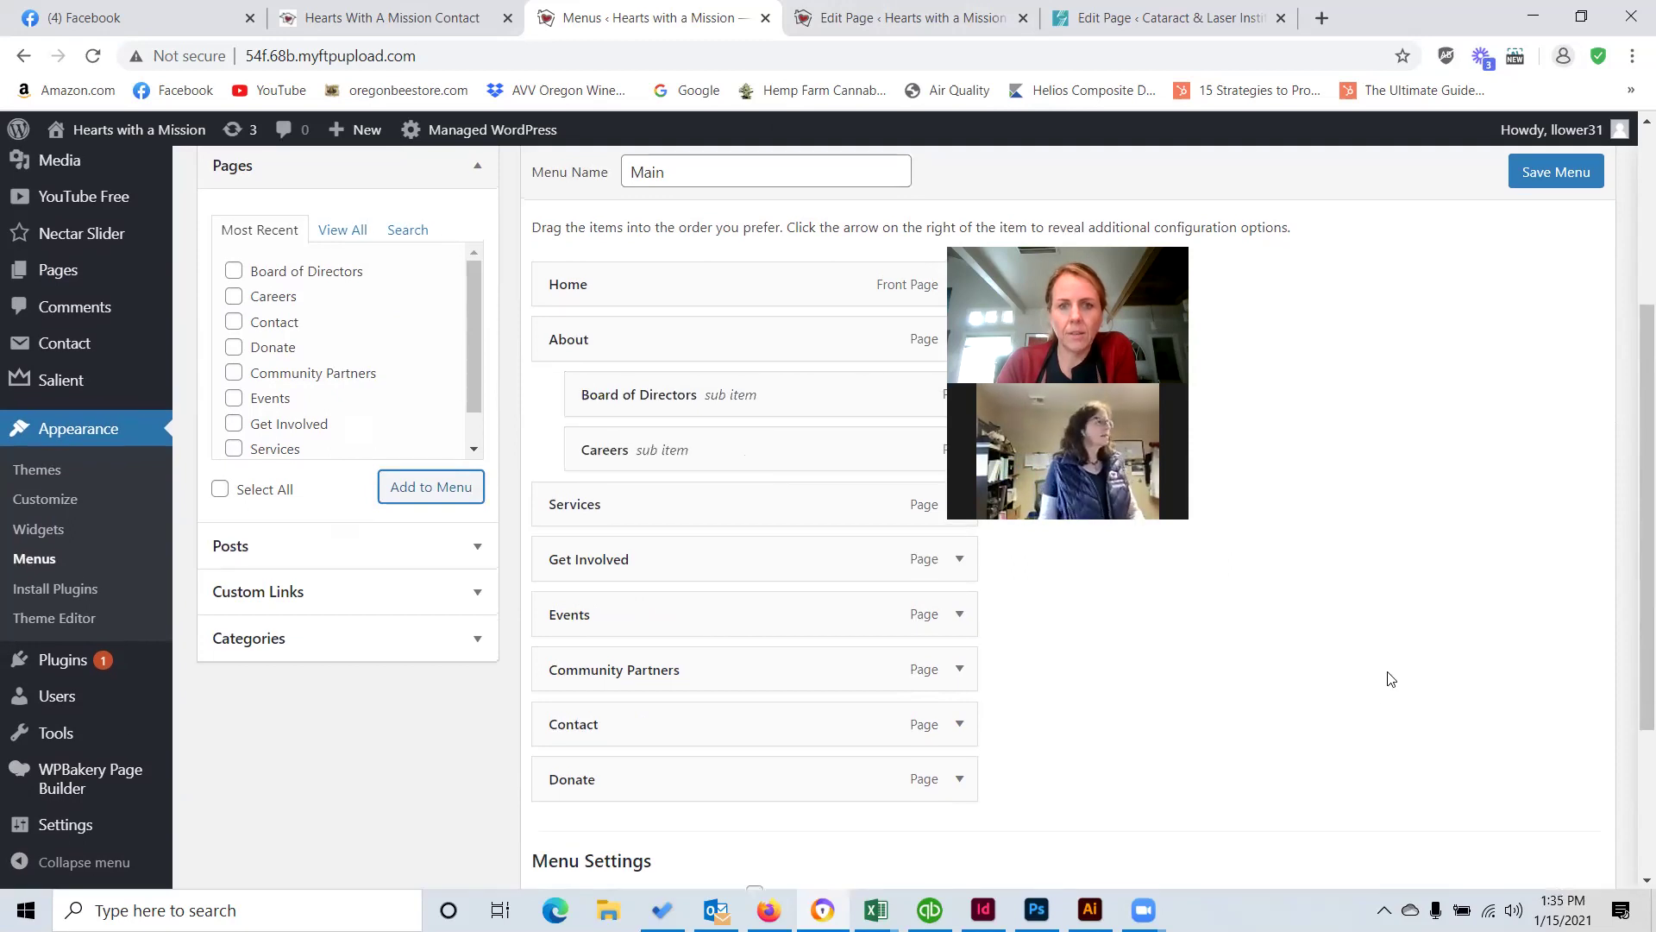
{"action": "scroll", "coordinate": [1457, 437], "scroll_direction": "up", "scroll_amount": 3}
{"action": "left_click", "coordinate": [1525, 402]}
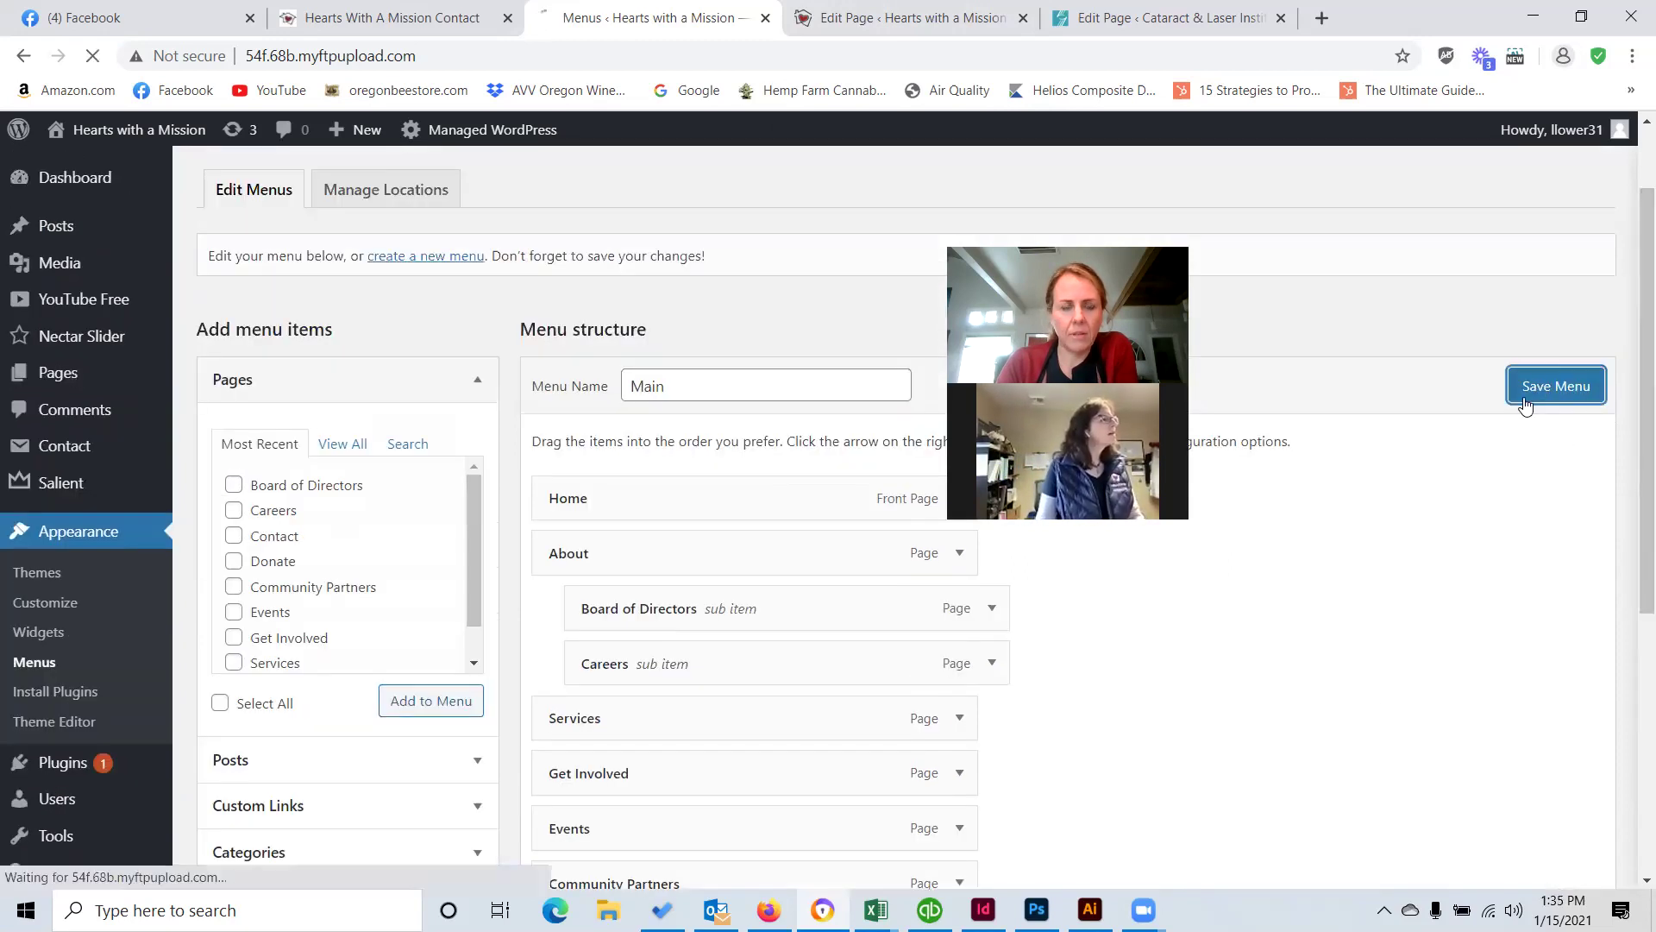
Load the live home page in place of the About page editor and check the About item in the navigation.
{"action": "left_click", "coordinate": [897, 17]}
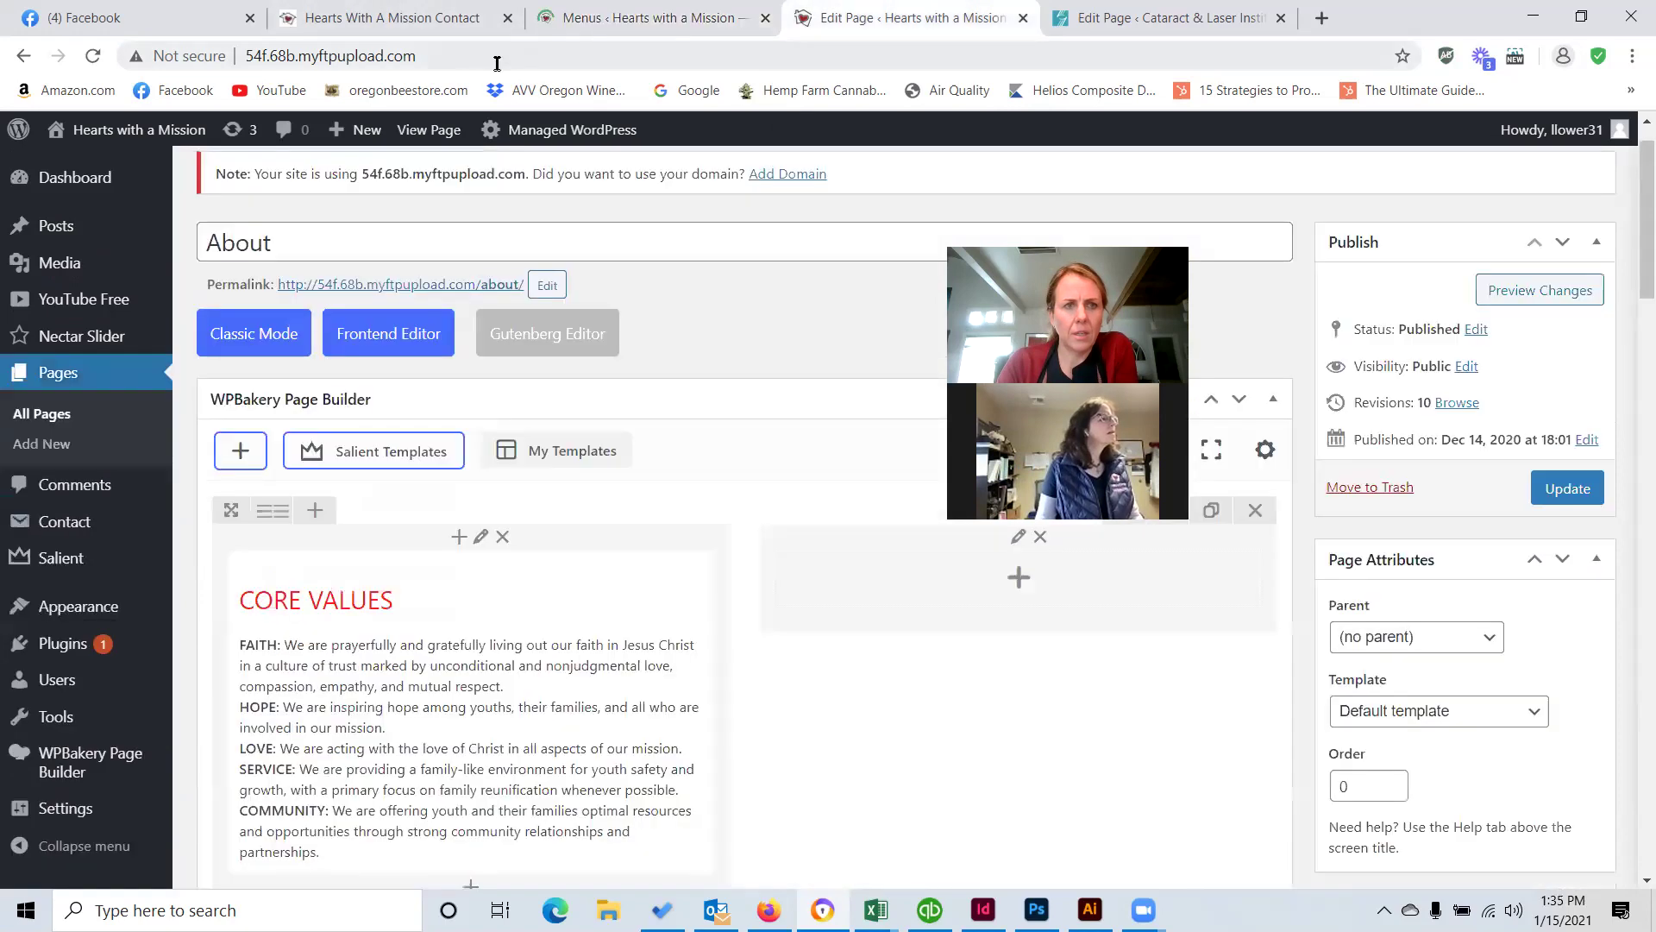
{"action": "left_click", "coordinate": [434, 60]}
{"action": "left_click_drag", "start_coordinate": [458, 56], "coordinate": [750, 57]}
{"action": "key", "text": "BackSpace"}
{"action": "key", "text": "Return"}
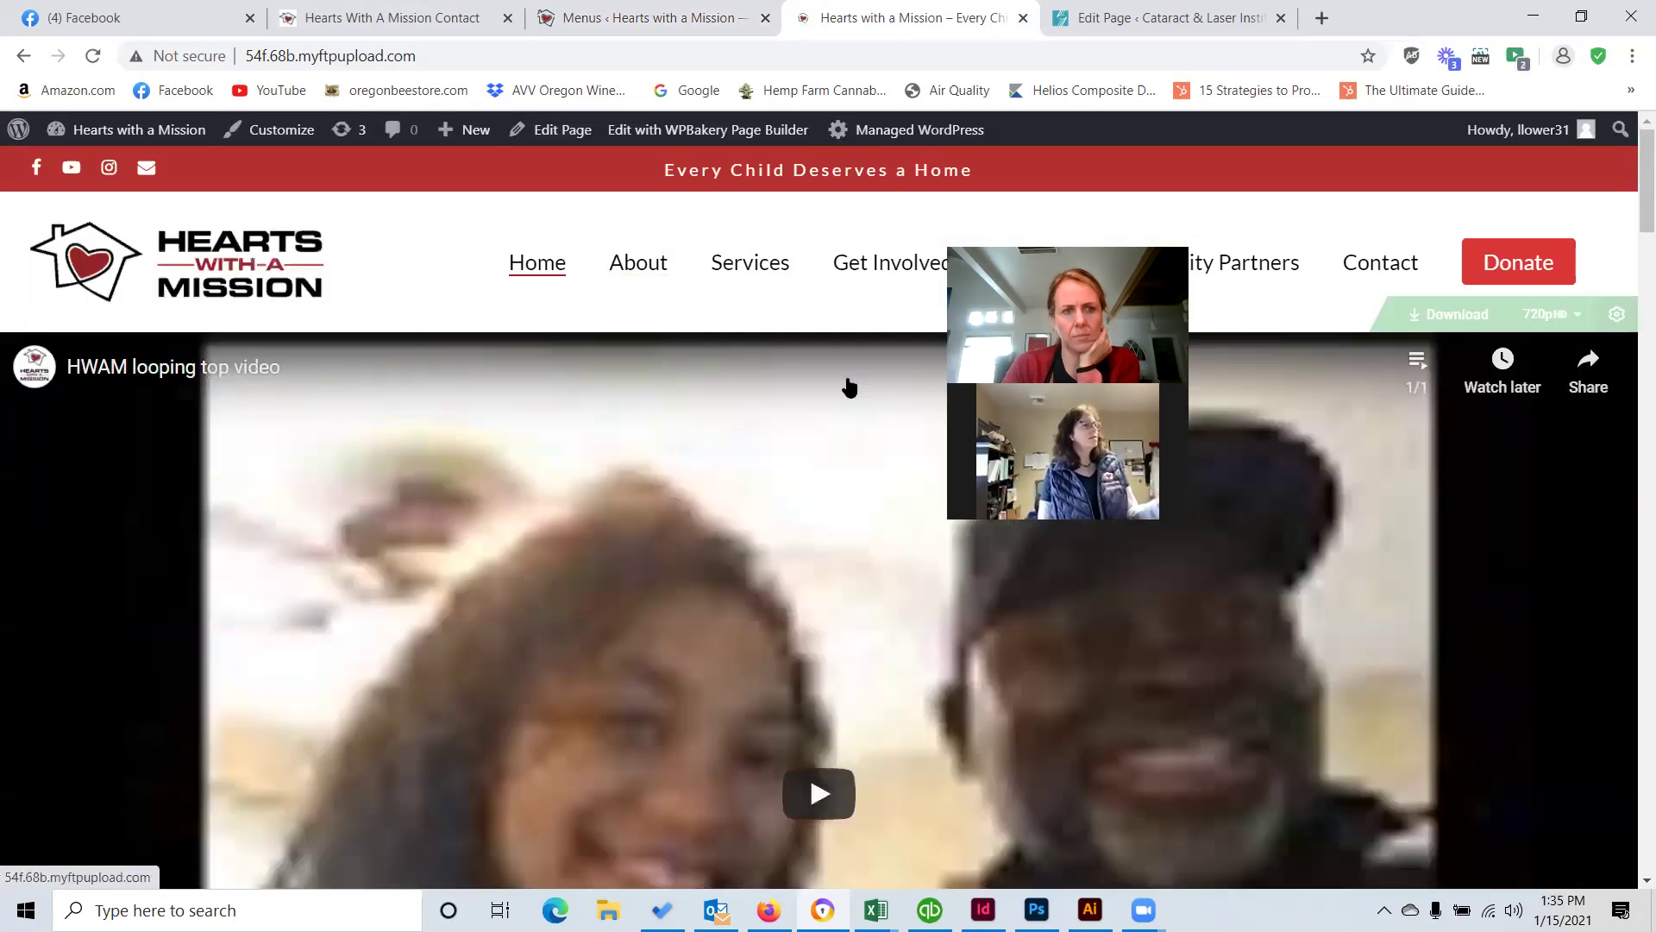
{"action": "mouse_move", "coordinate": [638, 263]}
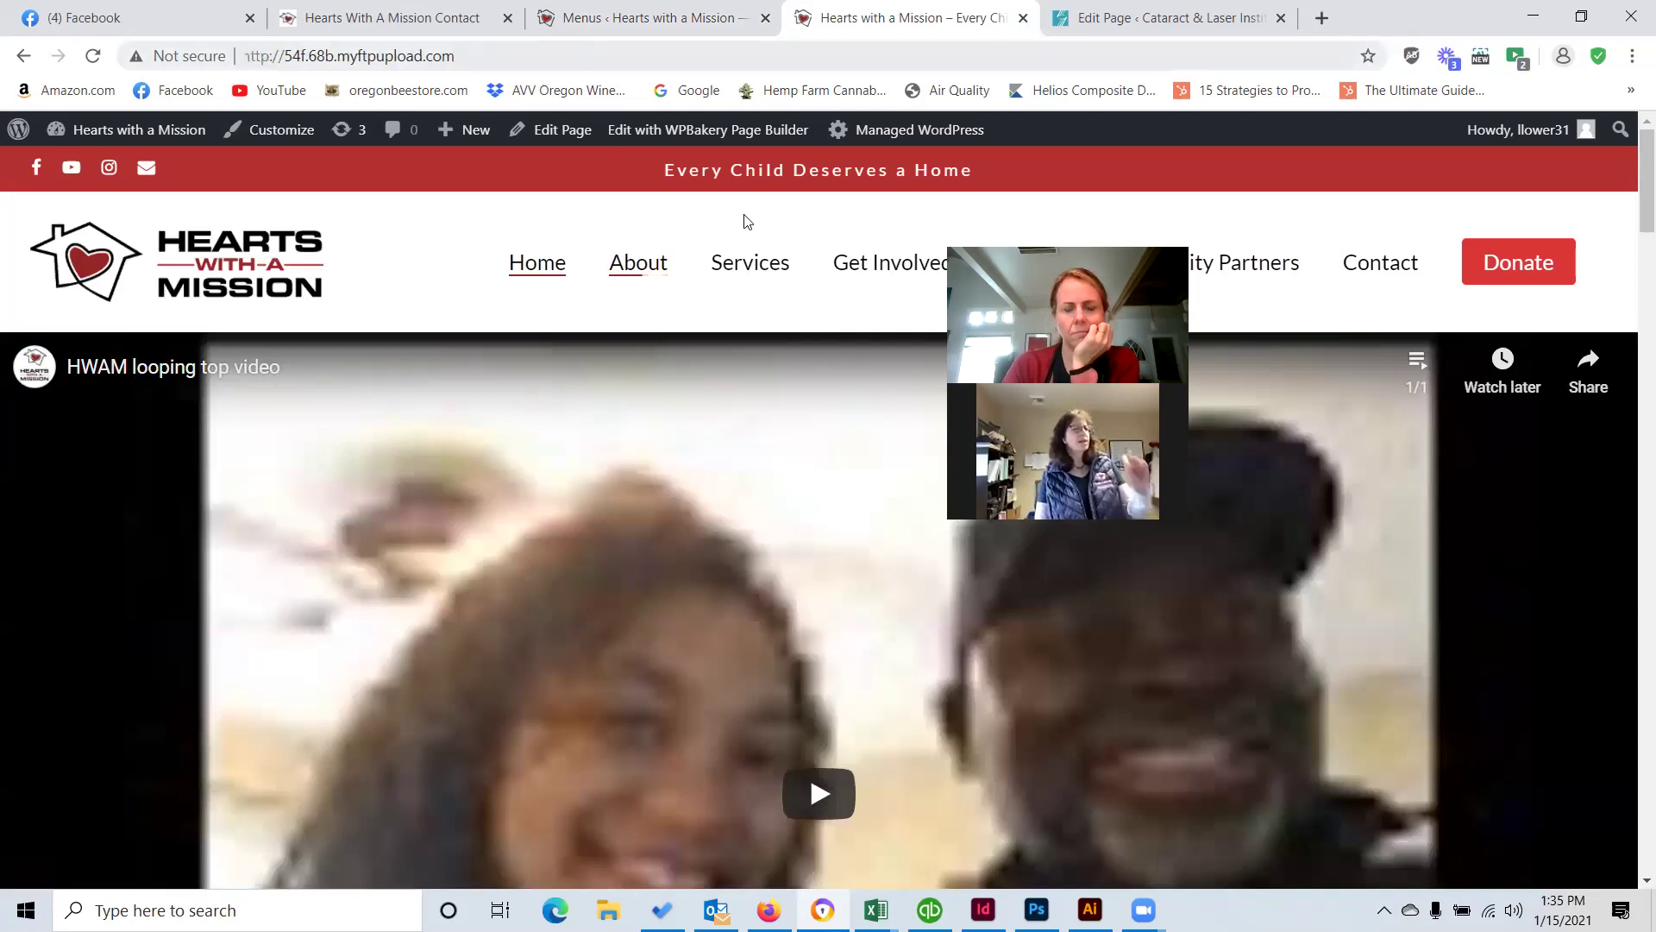
Return to the menu editor and select the Board of Directors and Careers pages without adding them to the menu.
{"action": "left_click", "coordinate": [647, 18]}
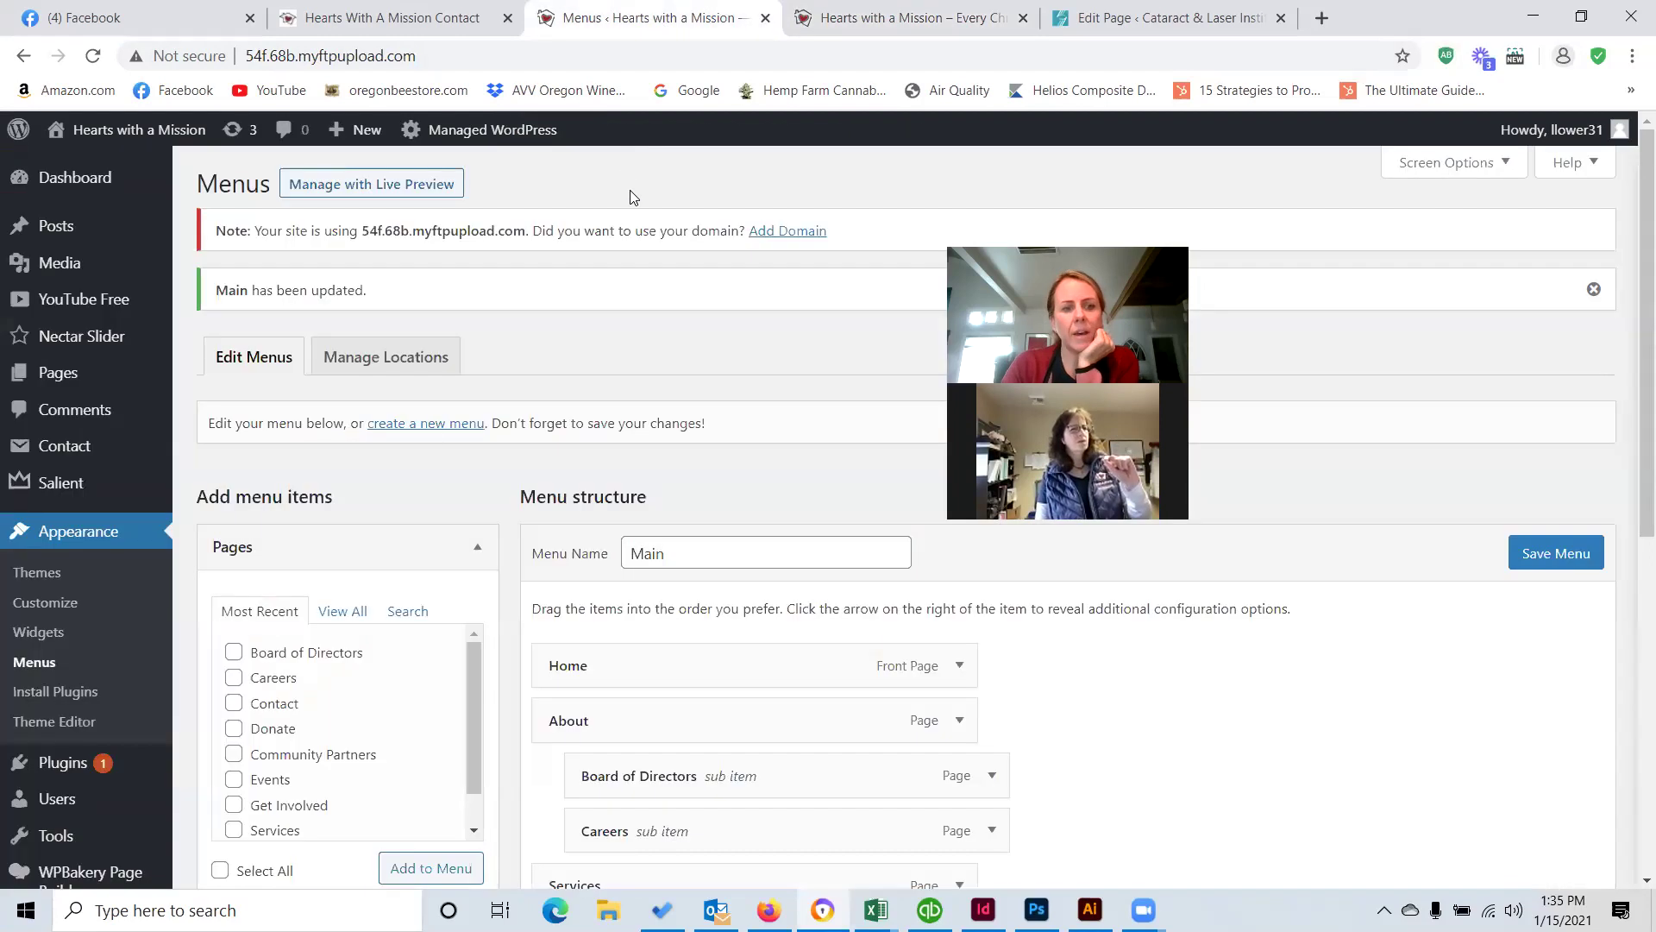
{"action": "scroll", "coordinate": [423, 488], "scroll_direction": "down", "scroll_amount": 3}
{"action": "scroll", "coordinate": [326, 553], "scroll_direction": "up", "scroll_amount": 2}
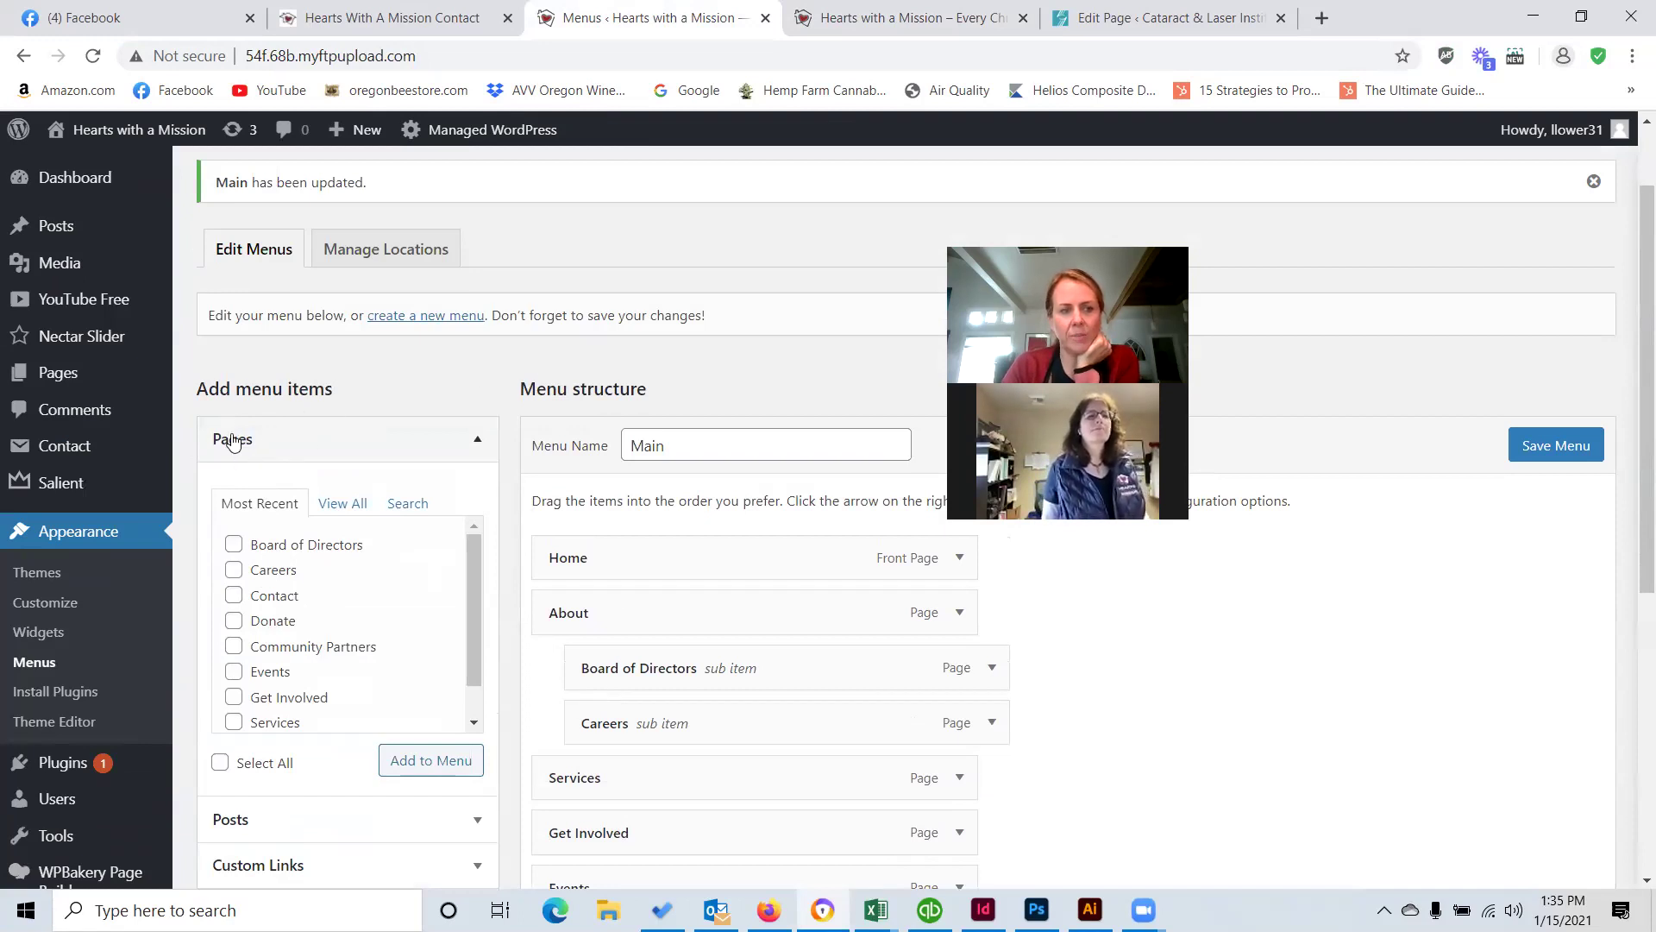
{"action": "left_click", "coordinate": [233, 545]}
{"action": "left_click", "coordinate": [233, 570]}
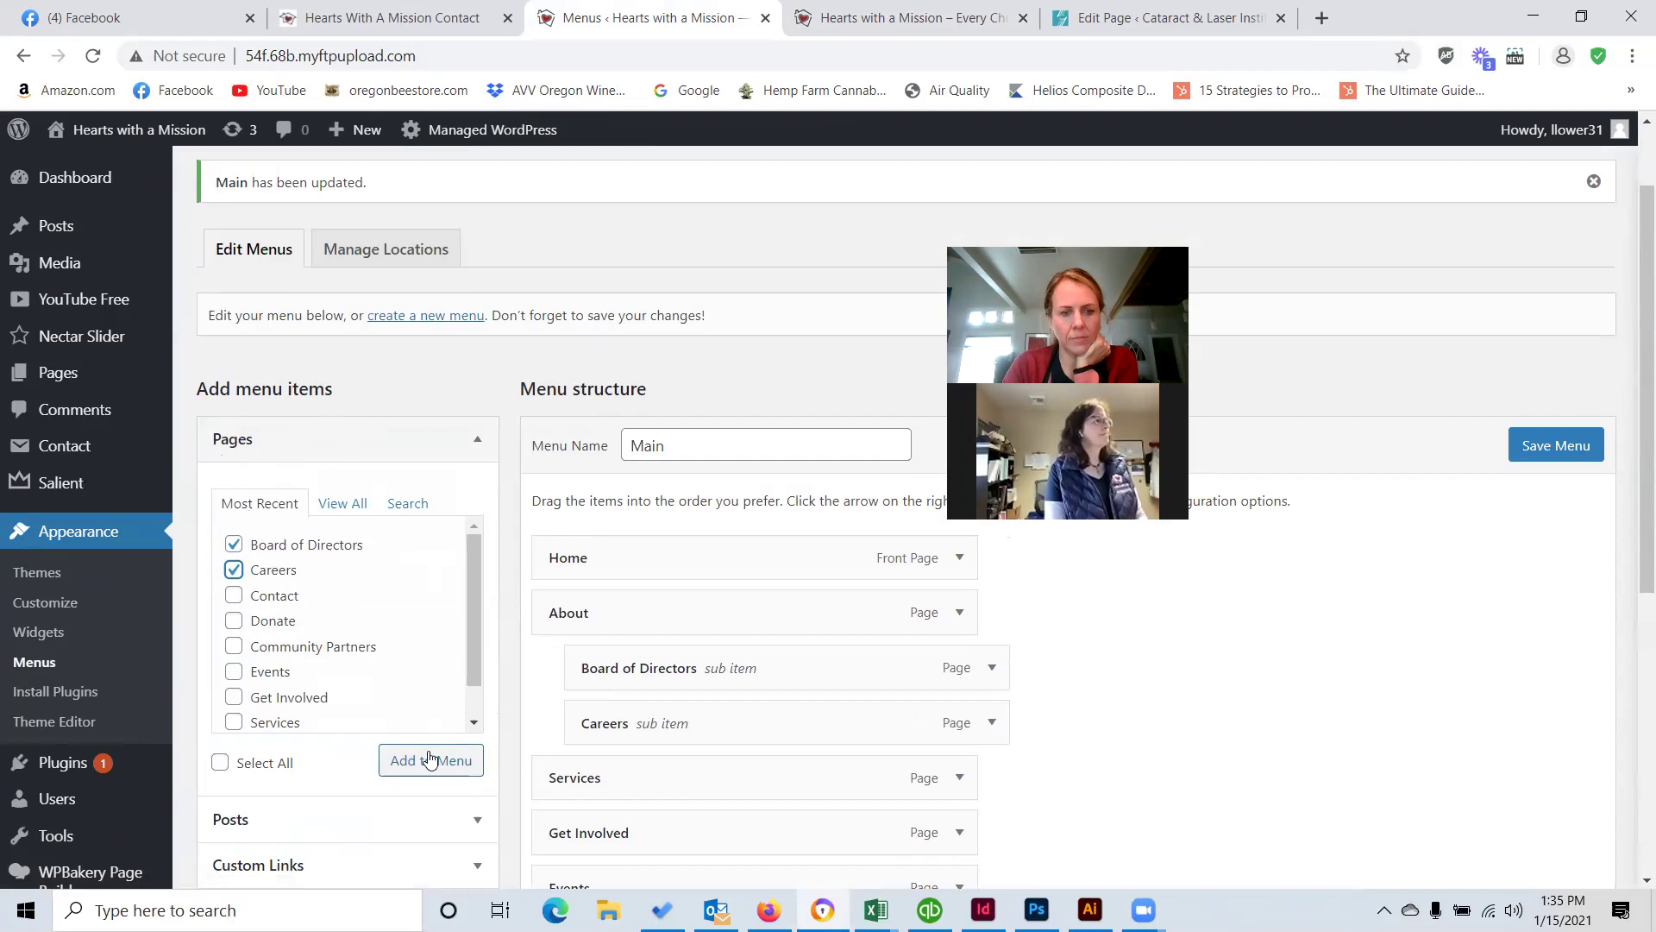
{"action": "scroll", "coordinate": [440, 756], "scroll_direction": "down", "scroll_amount": 4}
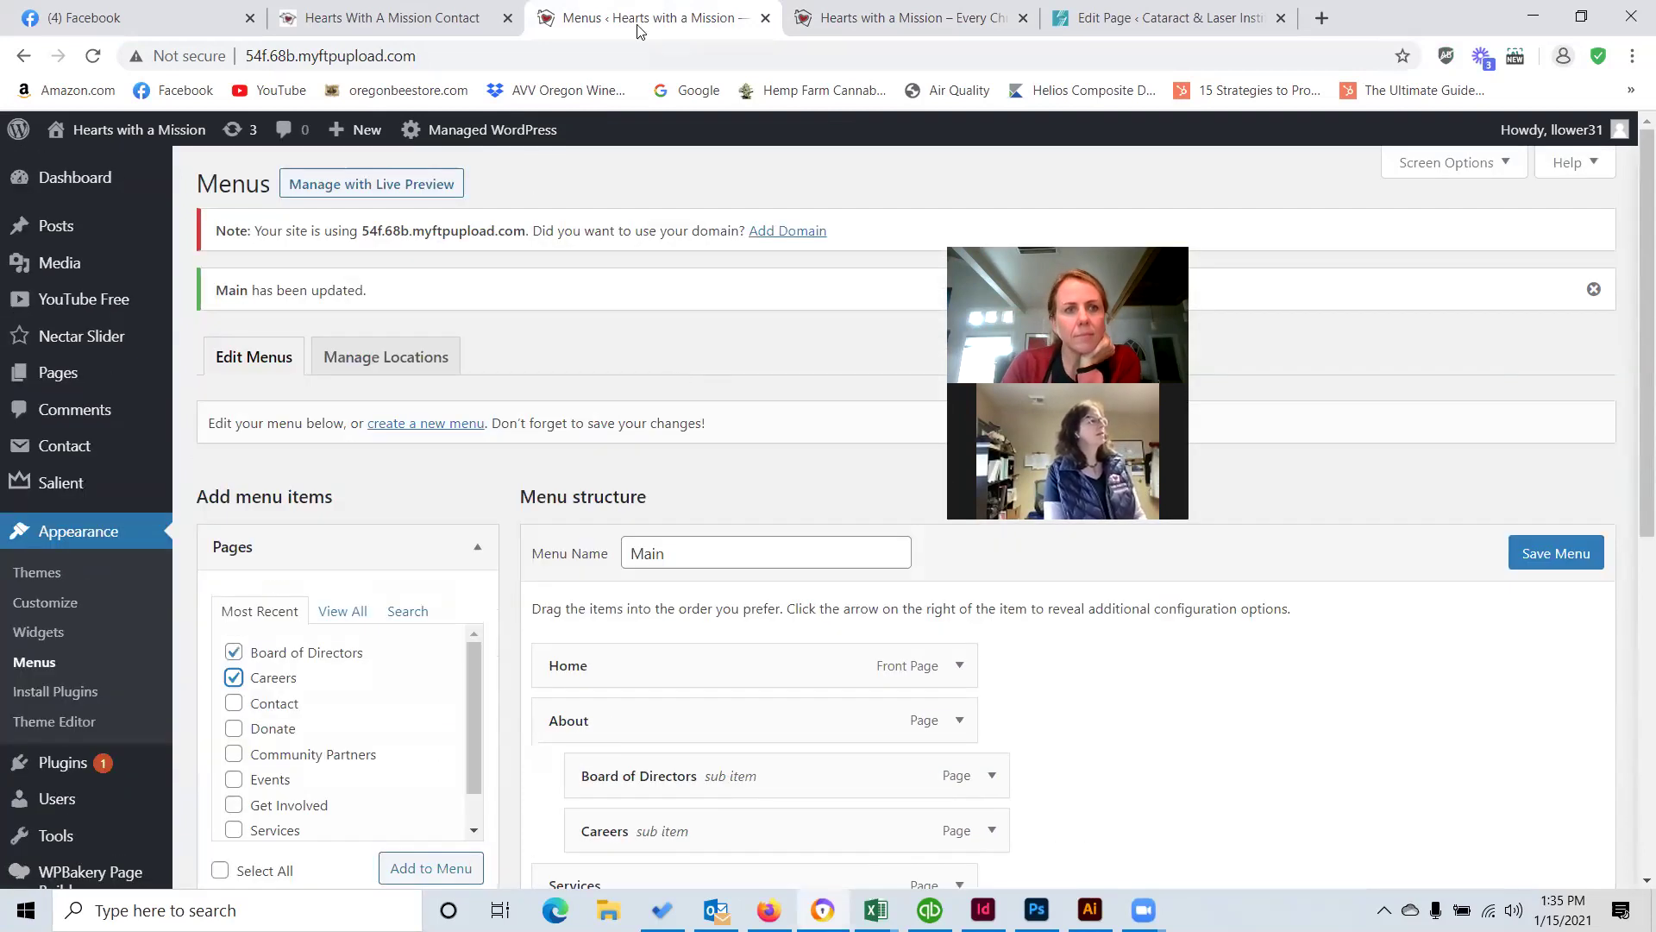
Open the live Contact page and look through its contact details and shelter locations.
{"action": "left_click", "coordinate": [871, 18]}
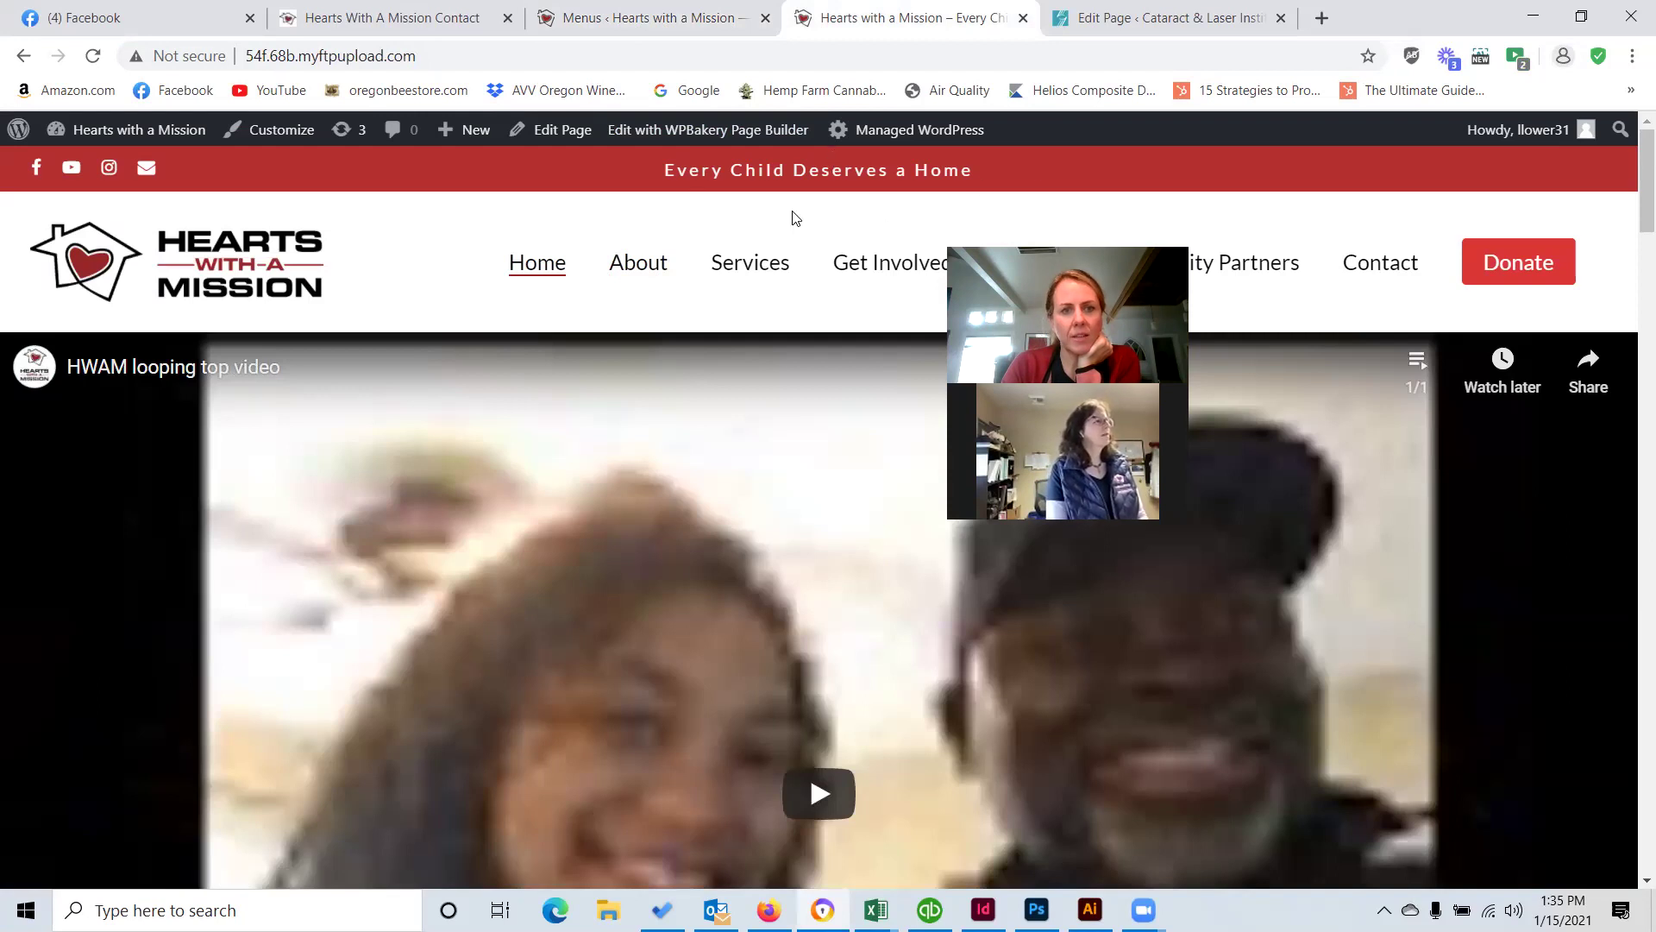
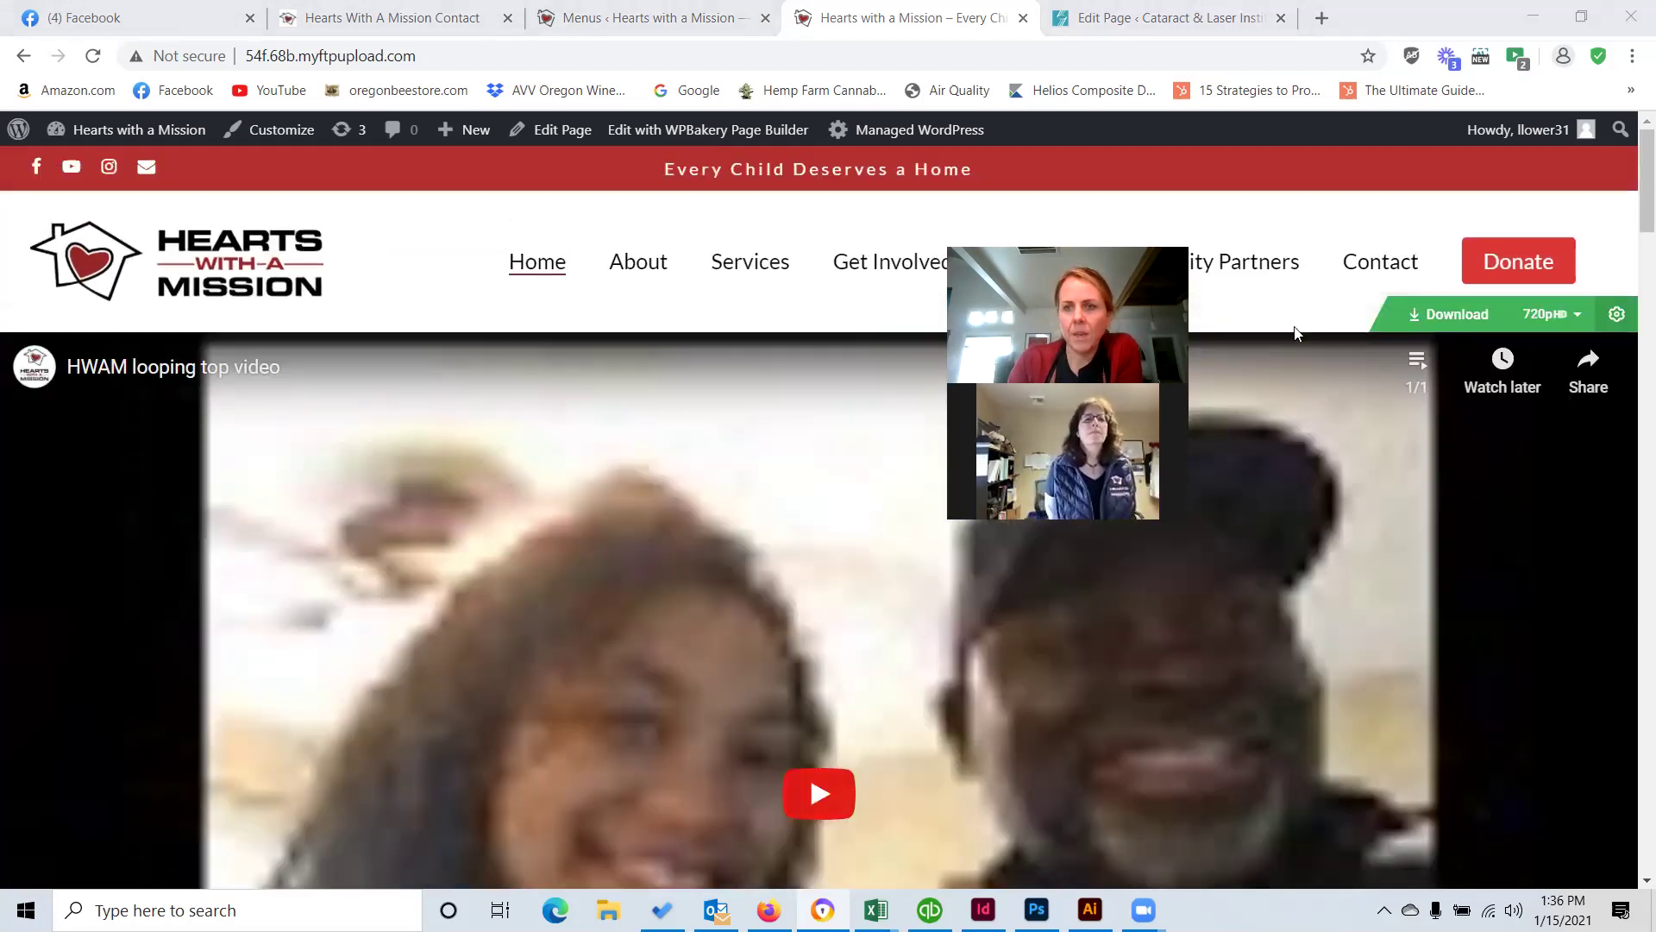
{"action": "left_click", "coordinate": [1348, 264]}
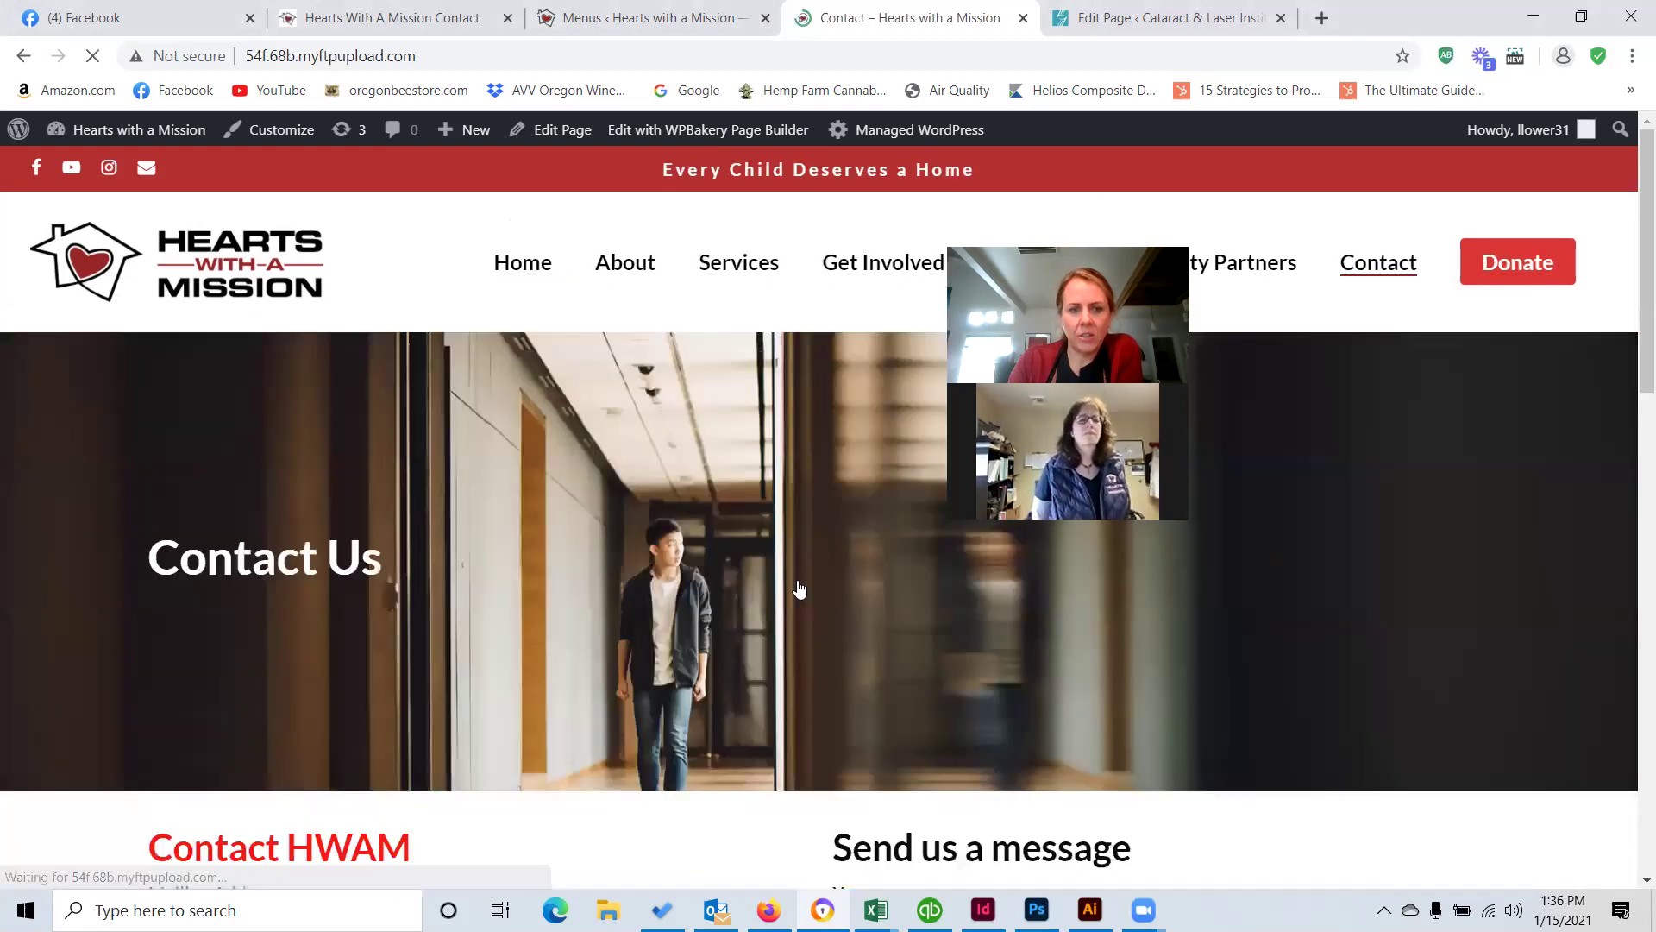
{"action": "scroll", "coordinate": [777, 587], "scroll_direction": "down", "scroll_amount": 6}
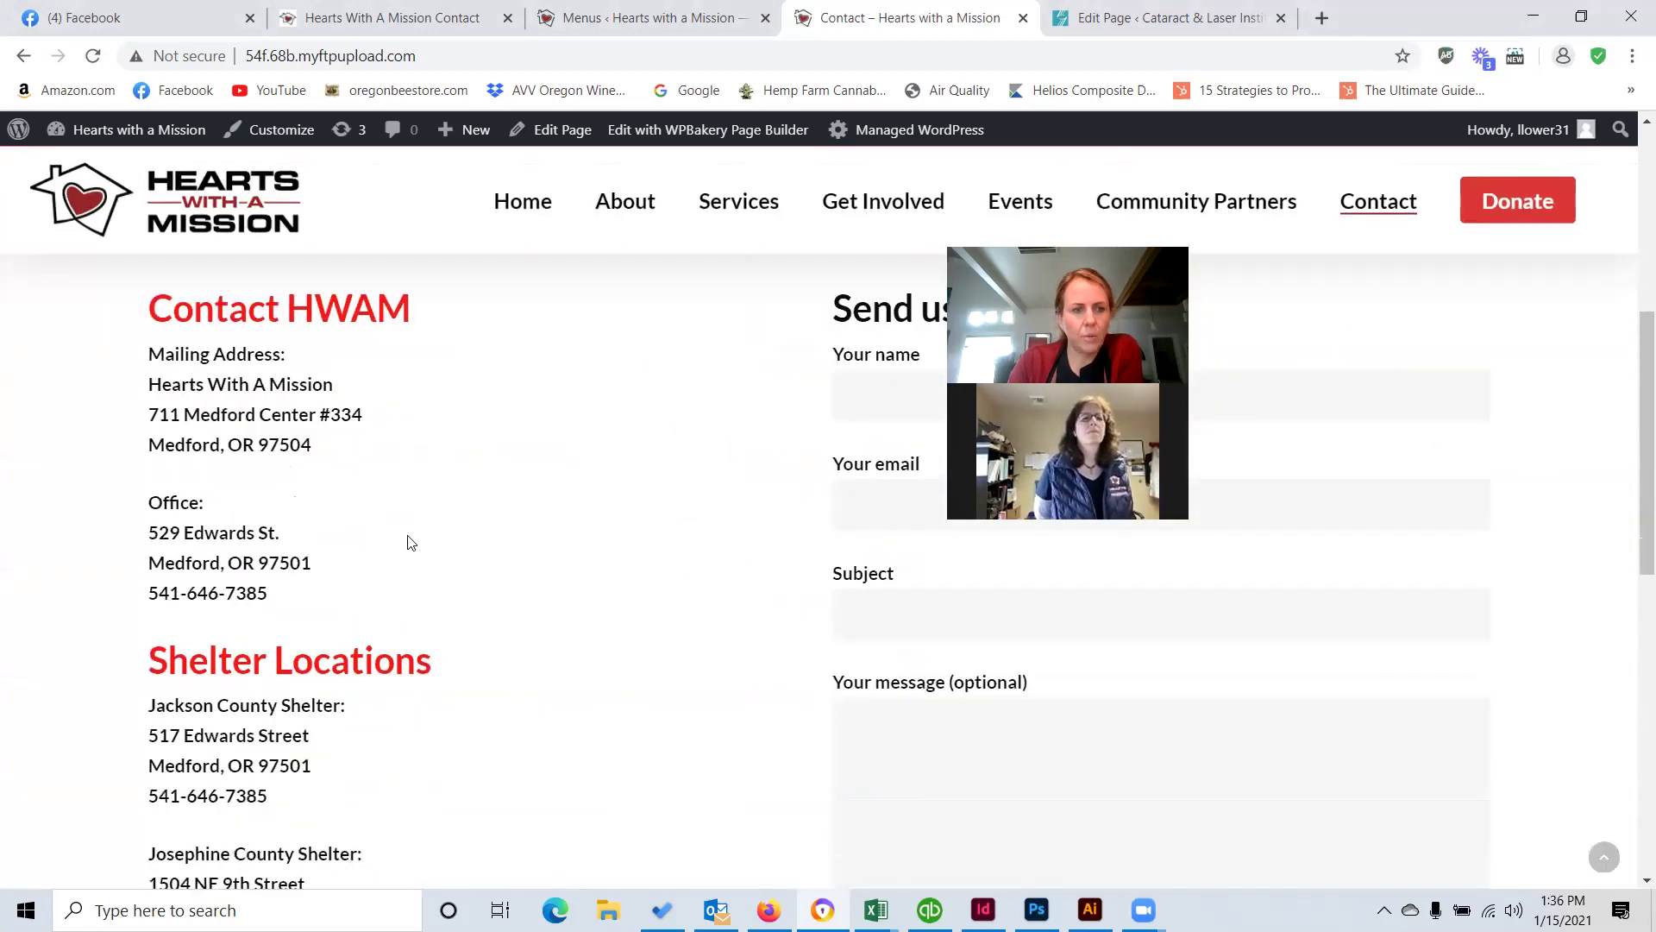
{"action": "scroll", "coordinate": [691, 535], "scroll_direction": "down", "scroll_amount": 4}
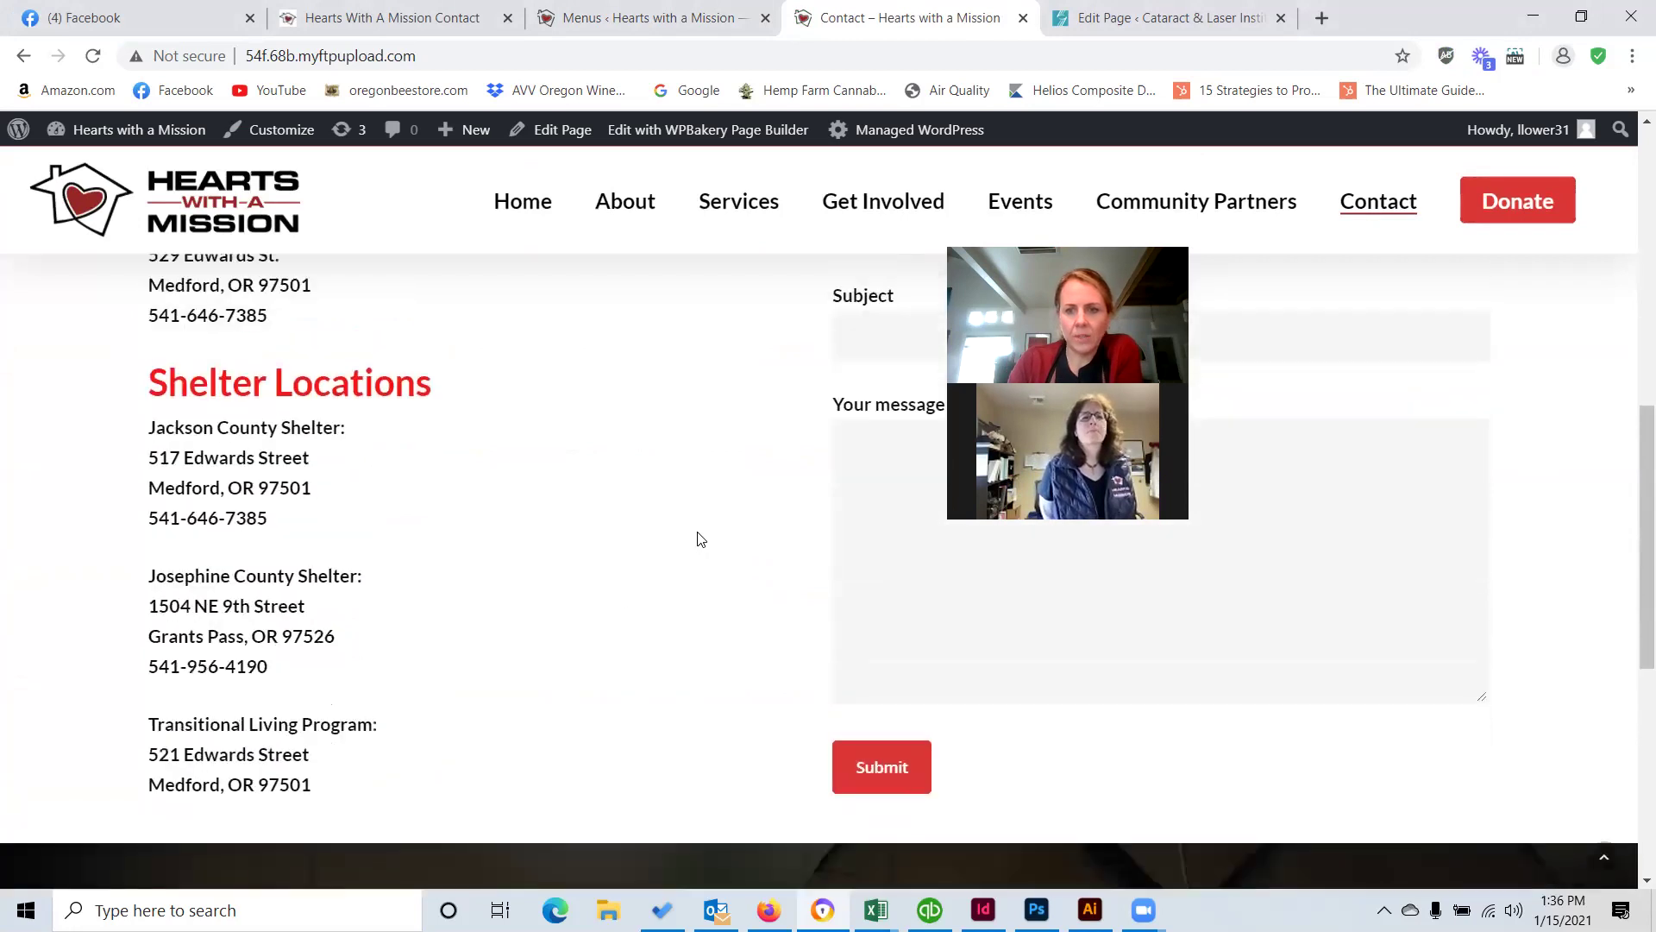
Look over the Contact page's message form, trying its input fields without entering anything.
{"action": "scroll", "coordinate": [699, 540], "scroll_direction": "up", "scroll_amount": 5}
{"action": "right_click", "coordinate": [698, 540]}
{"action": "left_click", "coordinate": [1239, 612]}
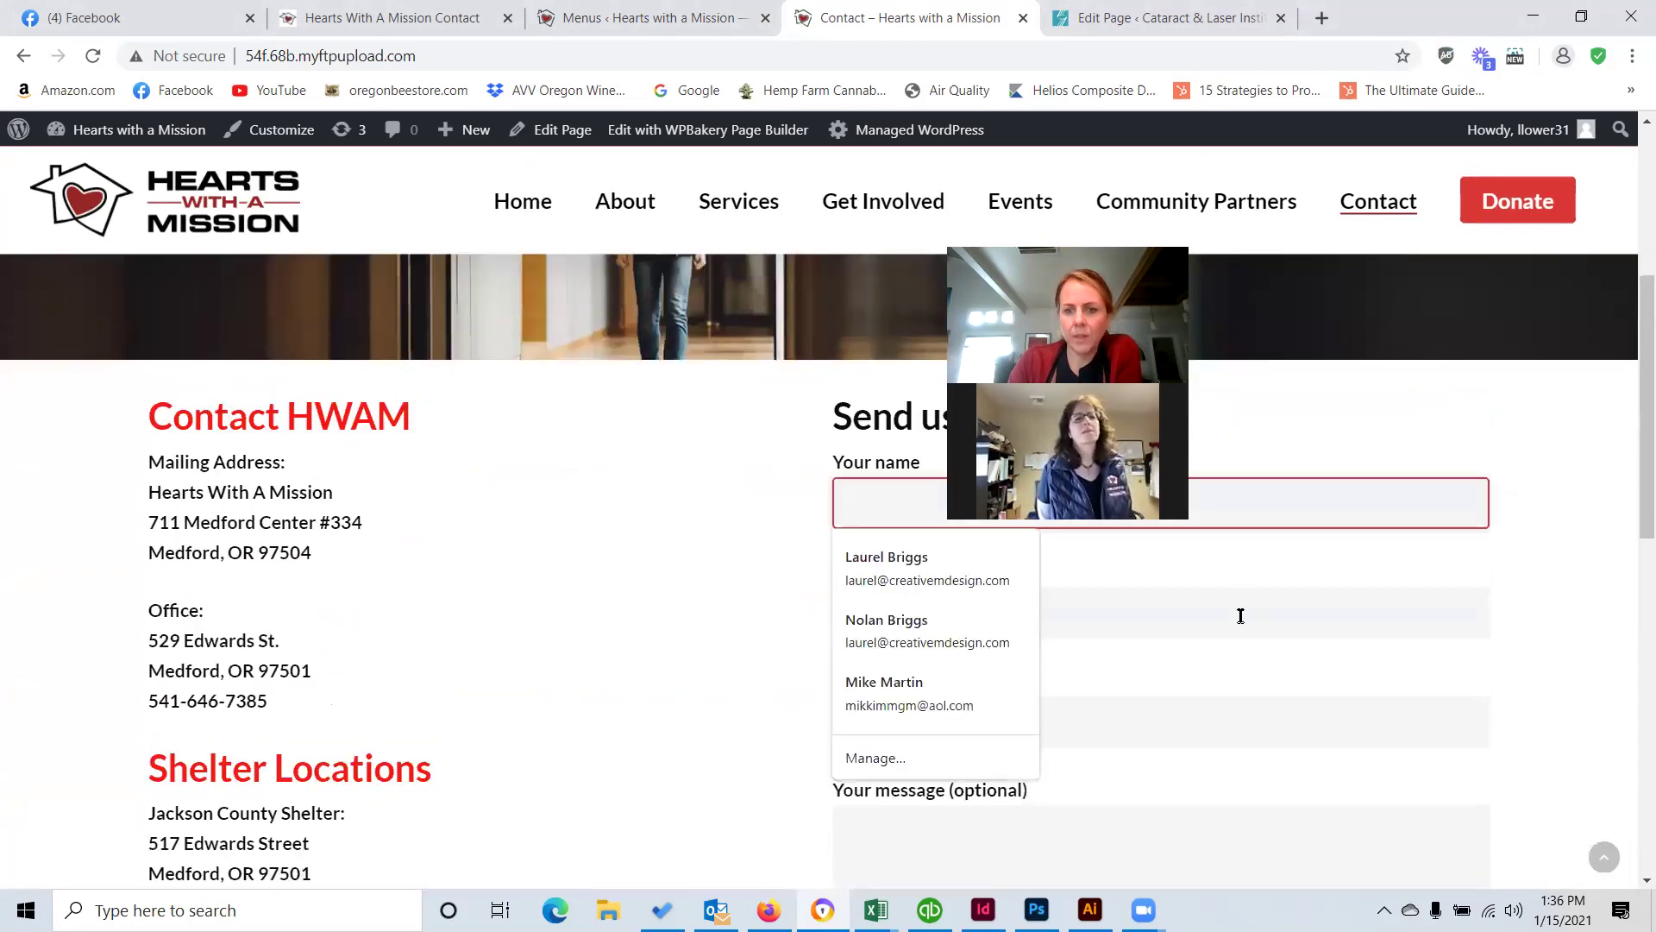
{"action": "left_click", "coordinate": [1294, 723]}
{"action": "left_click", "coordinate": [1188, 811]}
{"action": "scroll", "coordinate": [1157, 793], "scroll_direction": "down", "scroll_amount": 3}
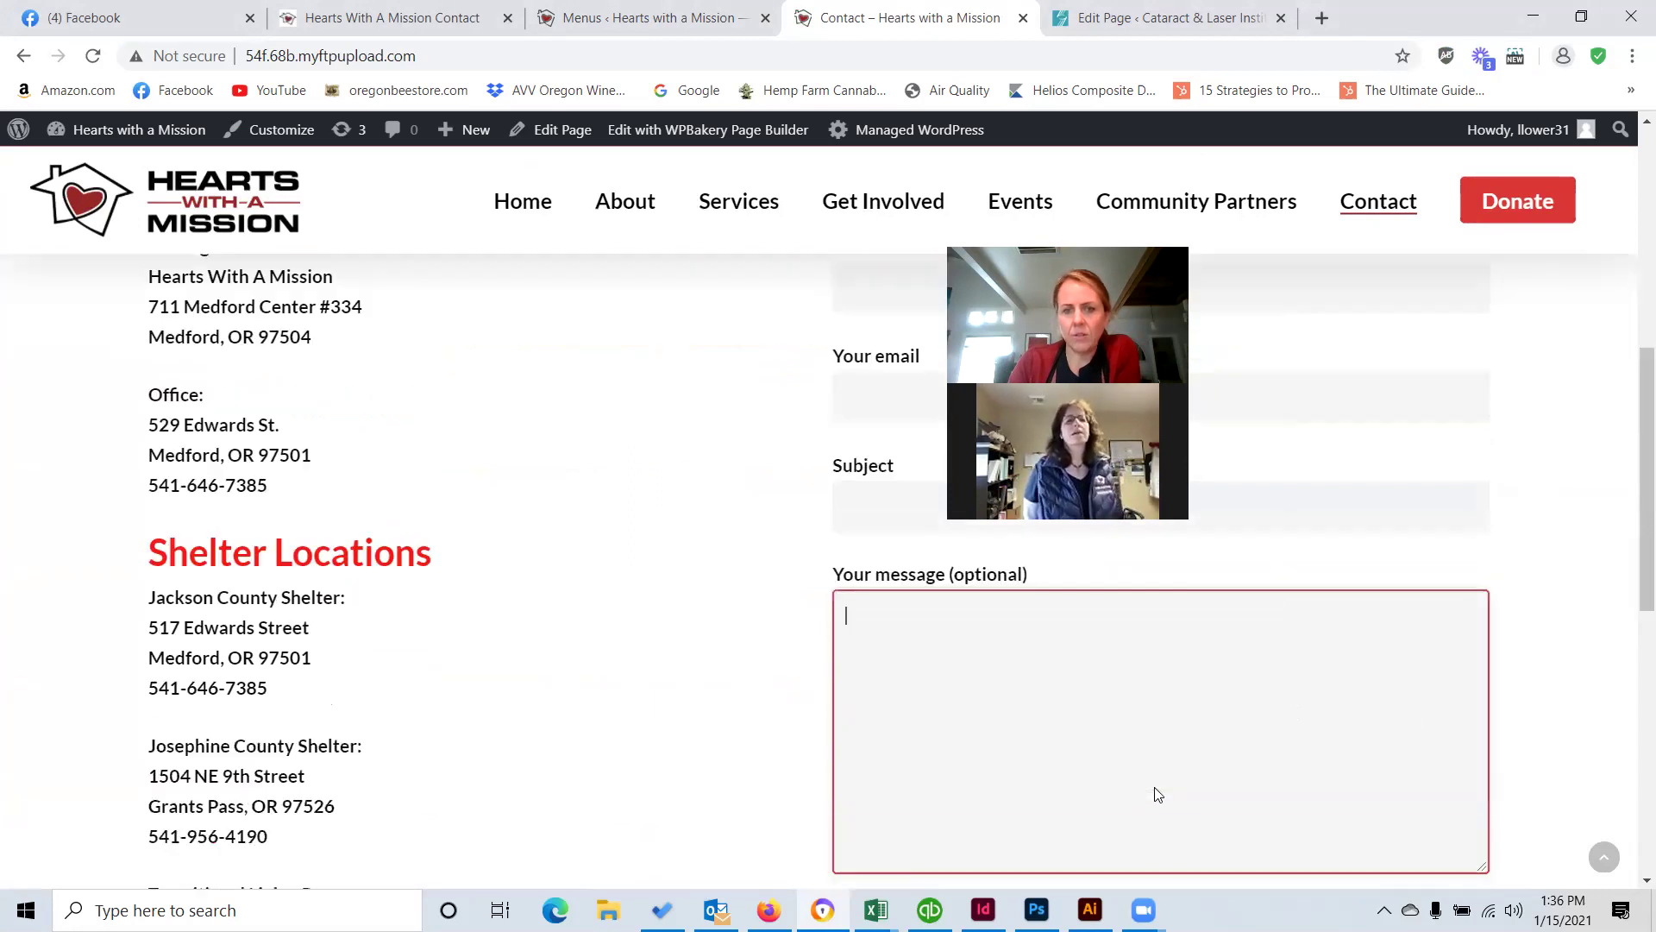
{"action": "scroll", "coordinate": [1156, 789], "scroll_direction": "down", "scroll_amount": 3}
{"action": "scroll", "coordinate": [991, 742], "scroll_direction": "up", "scroll_amount": 12}
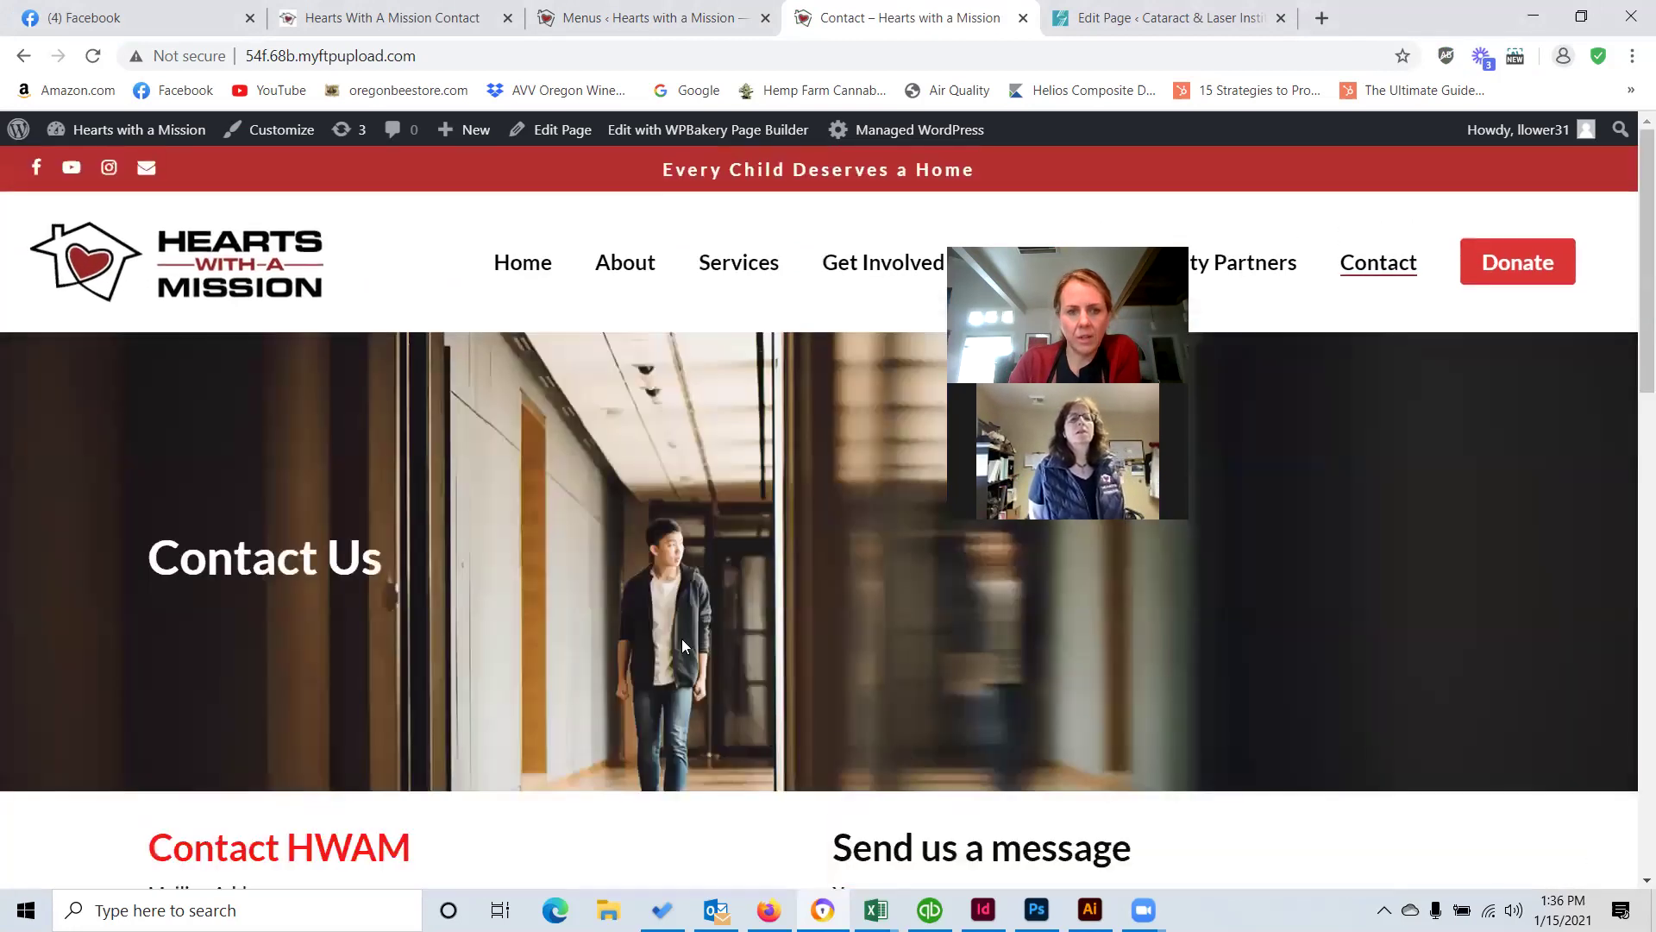
Open the Contact page for editing and look over its content blocks and the settings below them.
{"action": "left_click", "coordinate": [601, 145]}
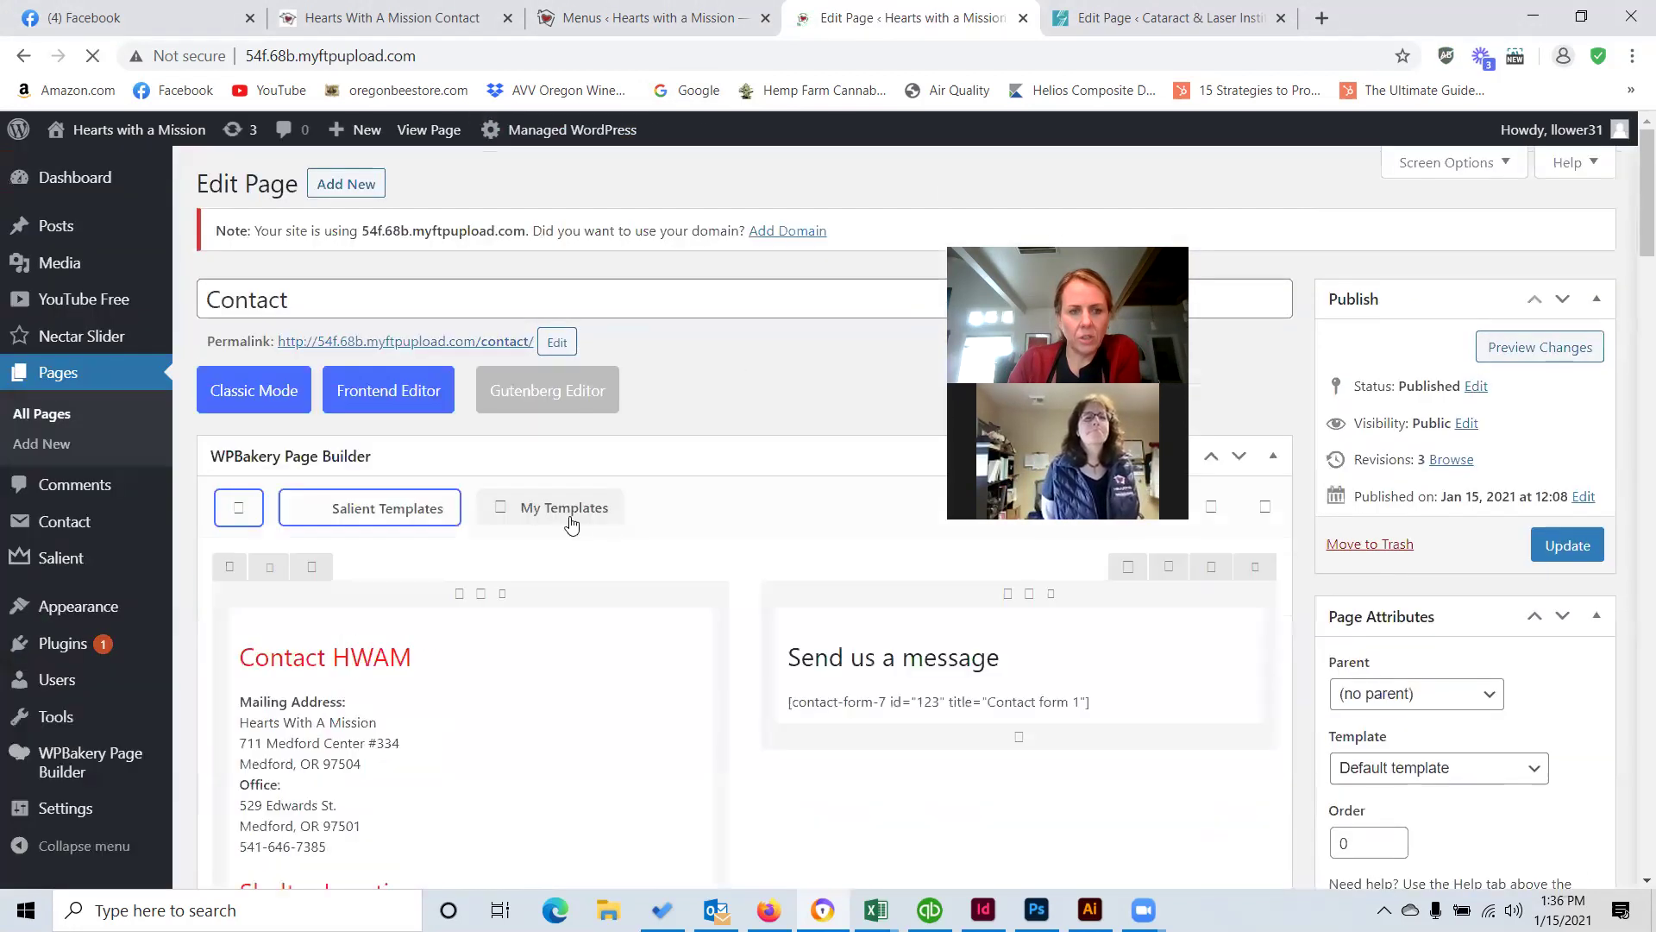
{"action": "scroll", "coordinate": [535, 604], "scroll_direction": "down", "scroll_amount": 2}
{"action": "scroll", "coordinate": [575, 656], "scroll_direction": "down", "scroll_amount": 5}
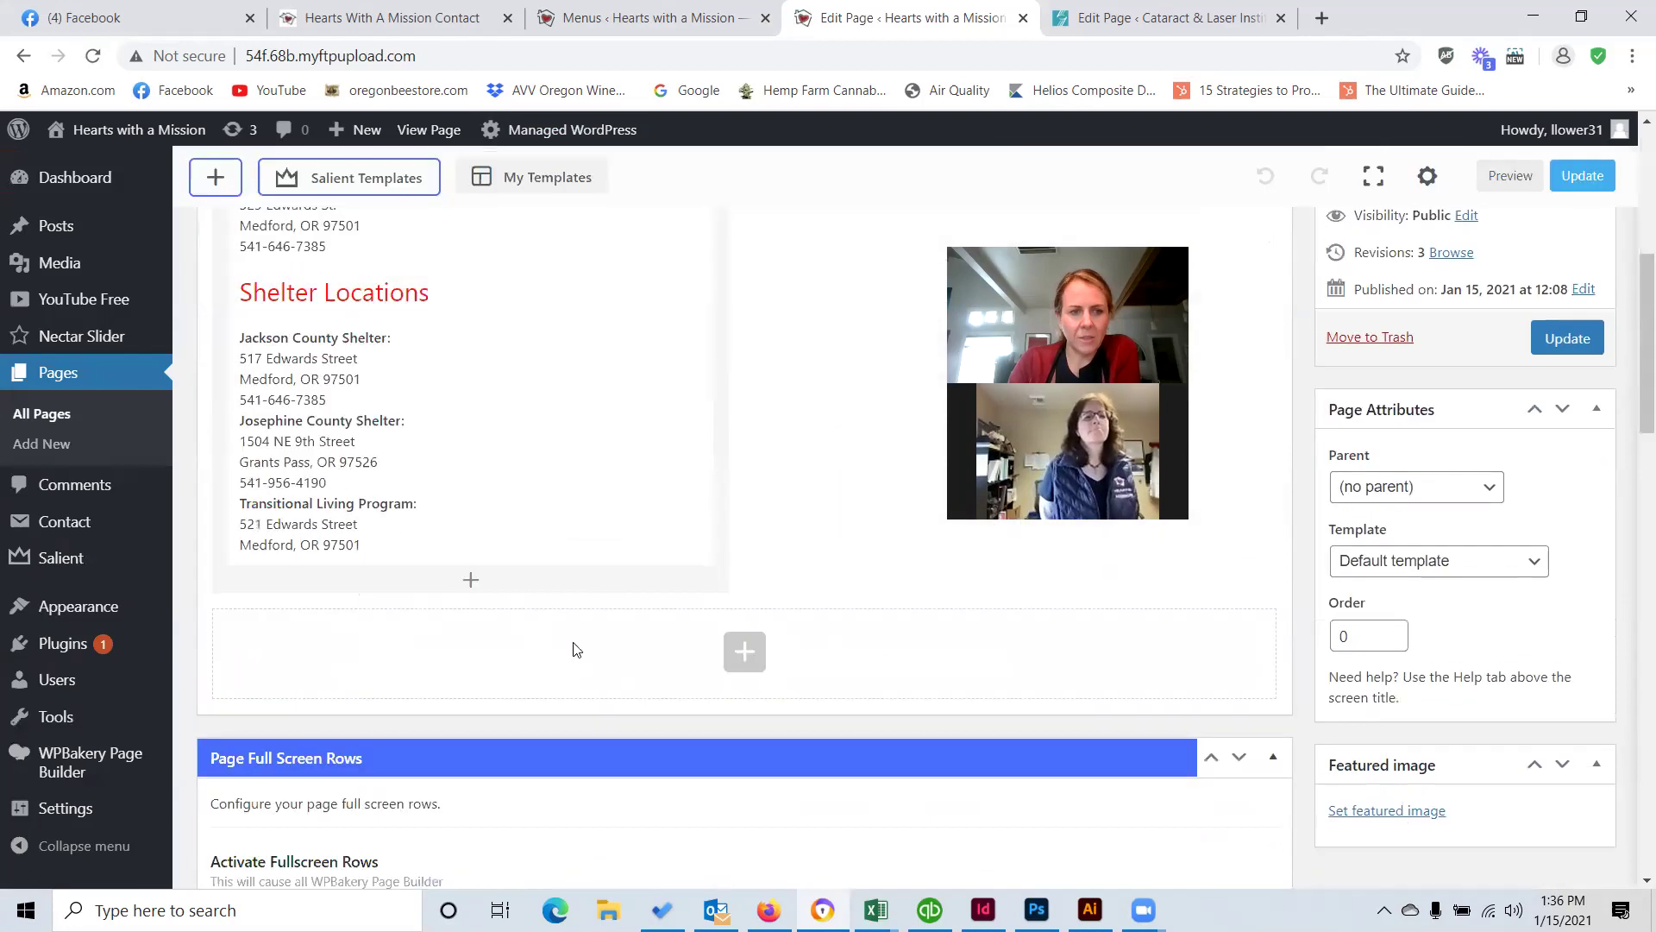
{"action": "scroll", "coordinate": [644, 526], "scroll_direction": "down", "scroll_amount": 6}
{"action": "scroll", "coordinate": [643, 527], "scroll_direction": "down", "scroll_amount": 2}
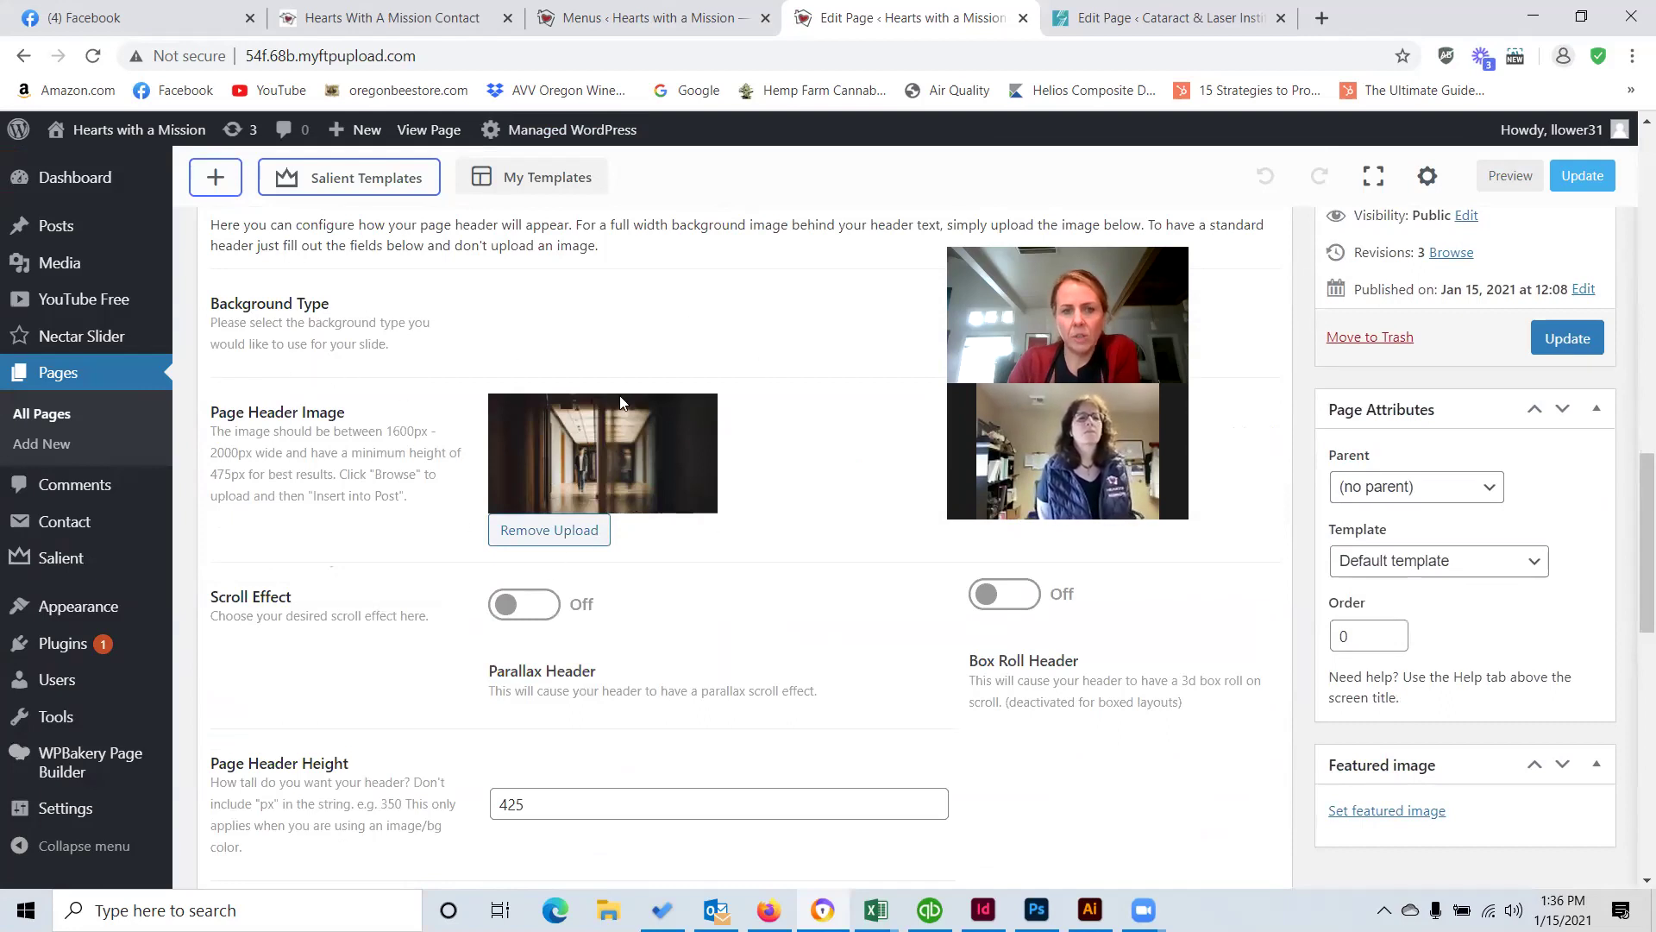
{"action": "scroll", "coordinate": [488, 354], "scroll_direction": "up", "scroll_amount": 15}
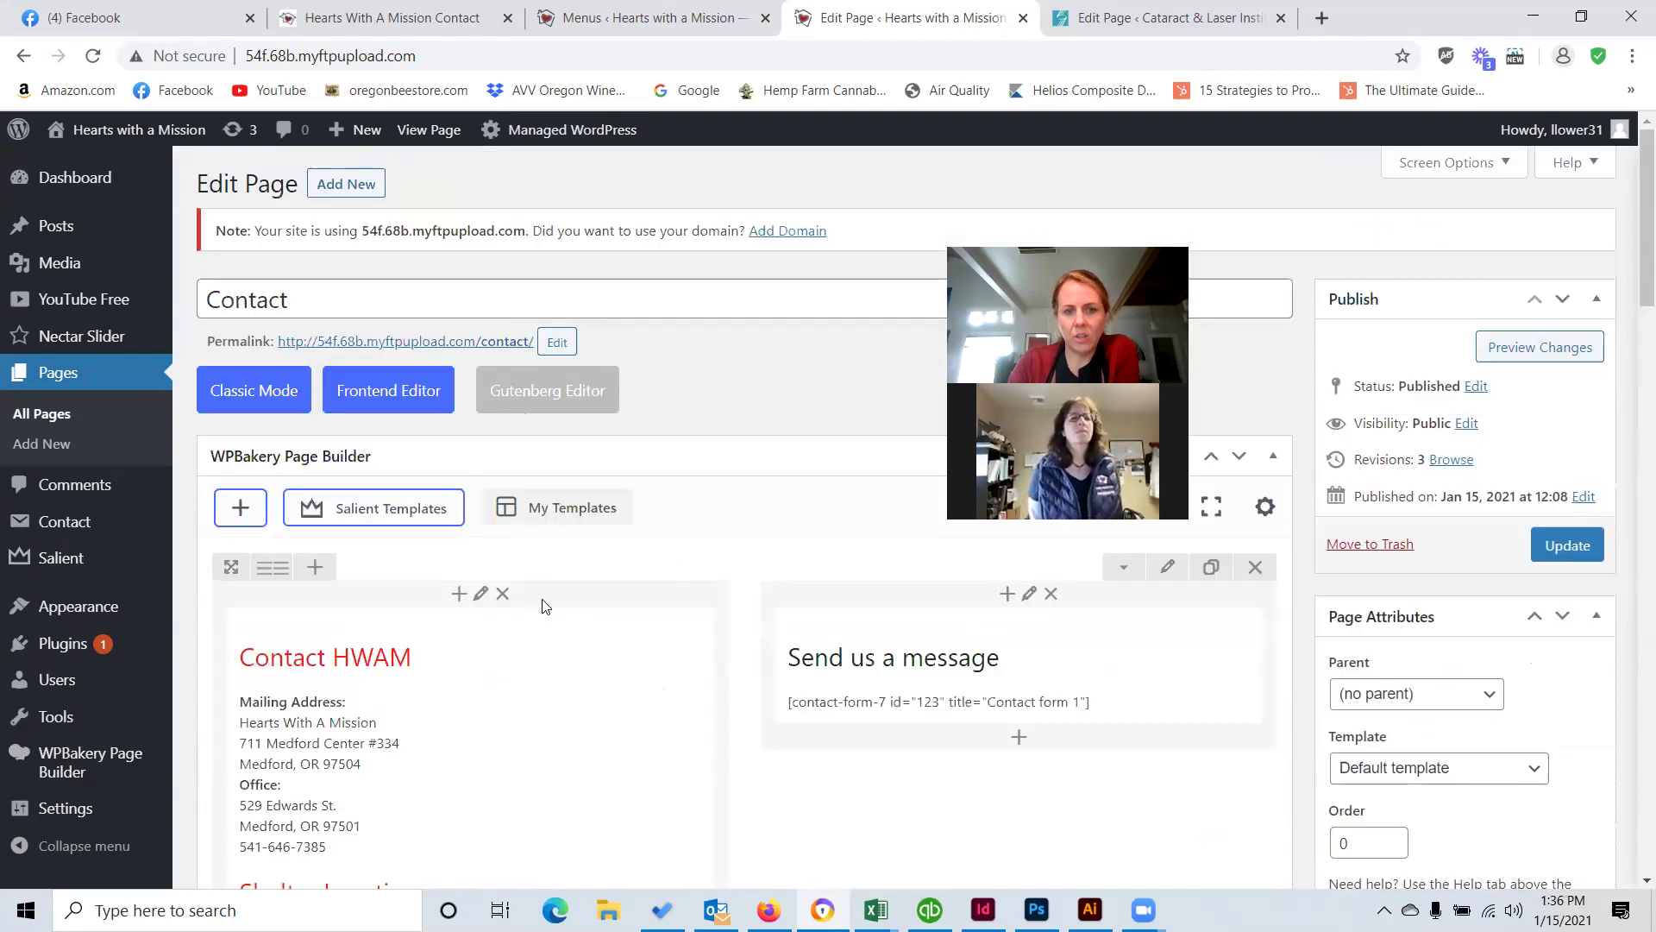
Examine the header image, scroll effect, header height and title in the Contact page's Page Header Settings.
{"action": "scroll", "coordinate": [631, 522], "scroll_direction": "down", "scroll_amount": 15}
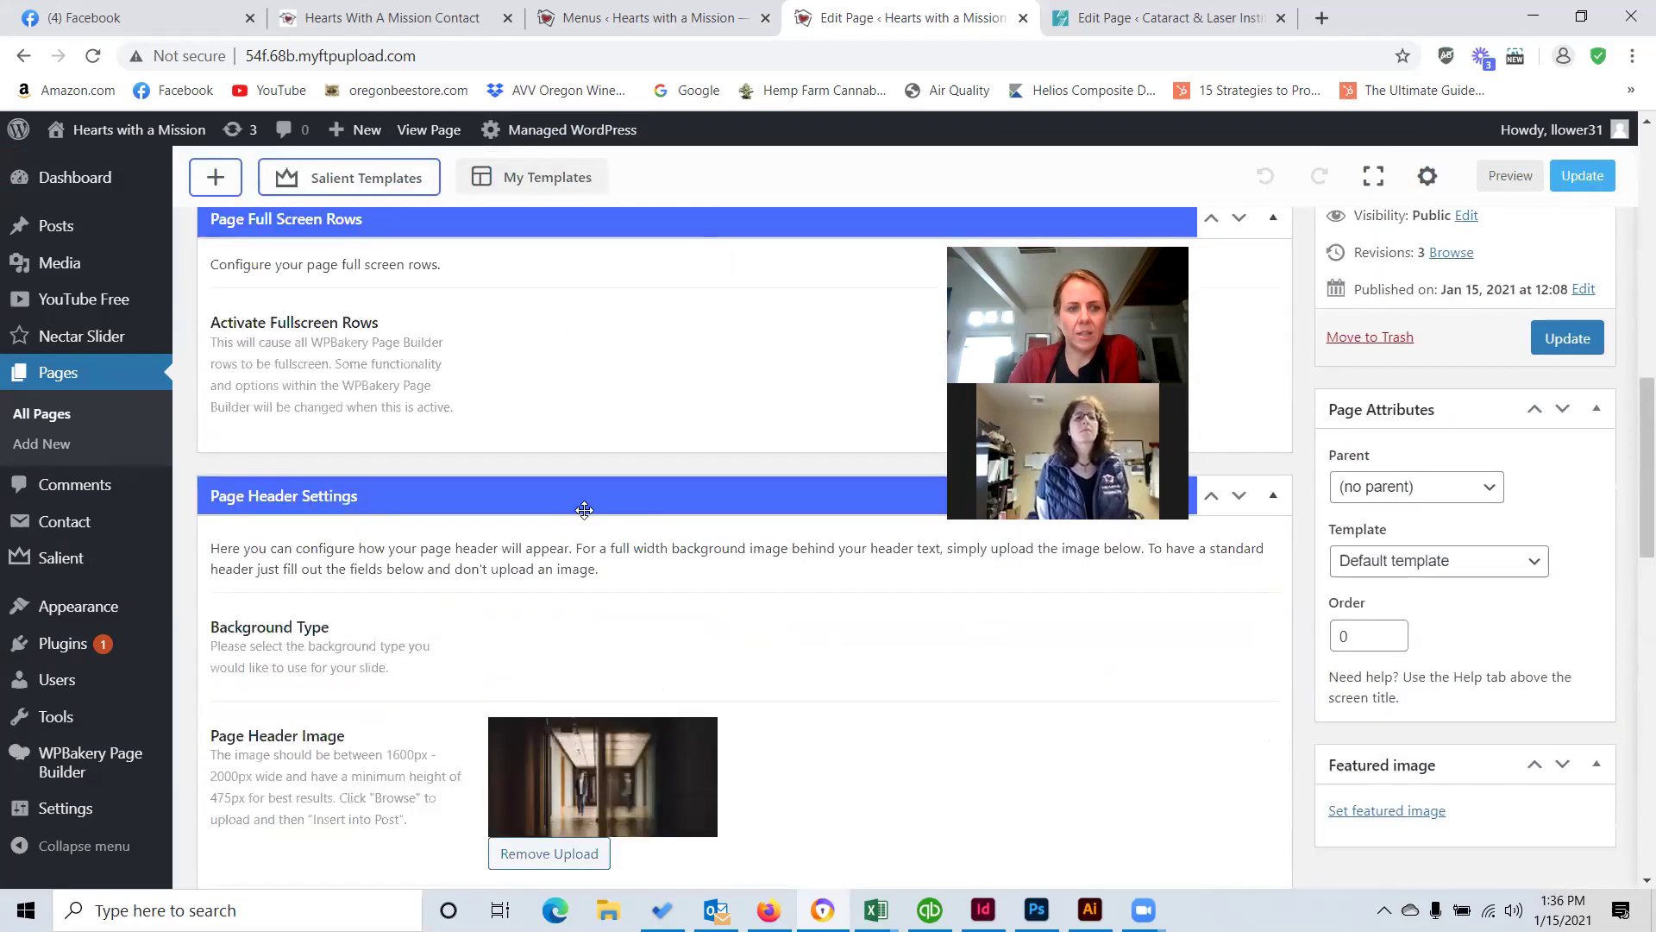
{"action": "scroll", "coordinate": [588, 517], "scroll_direction": "up", "scroll_amount": 6}
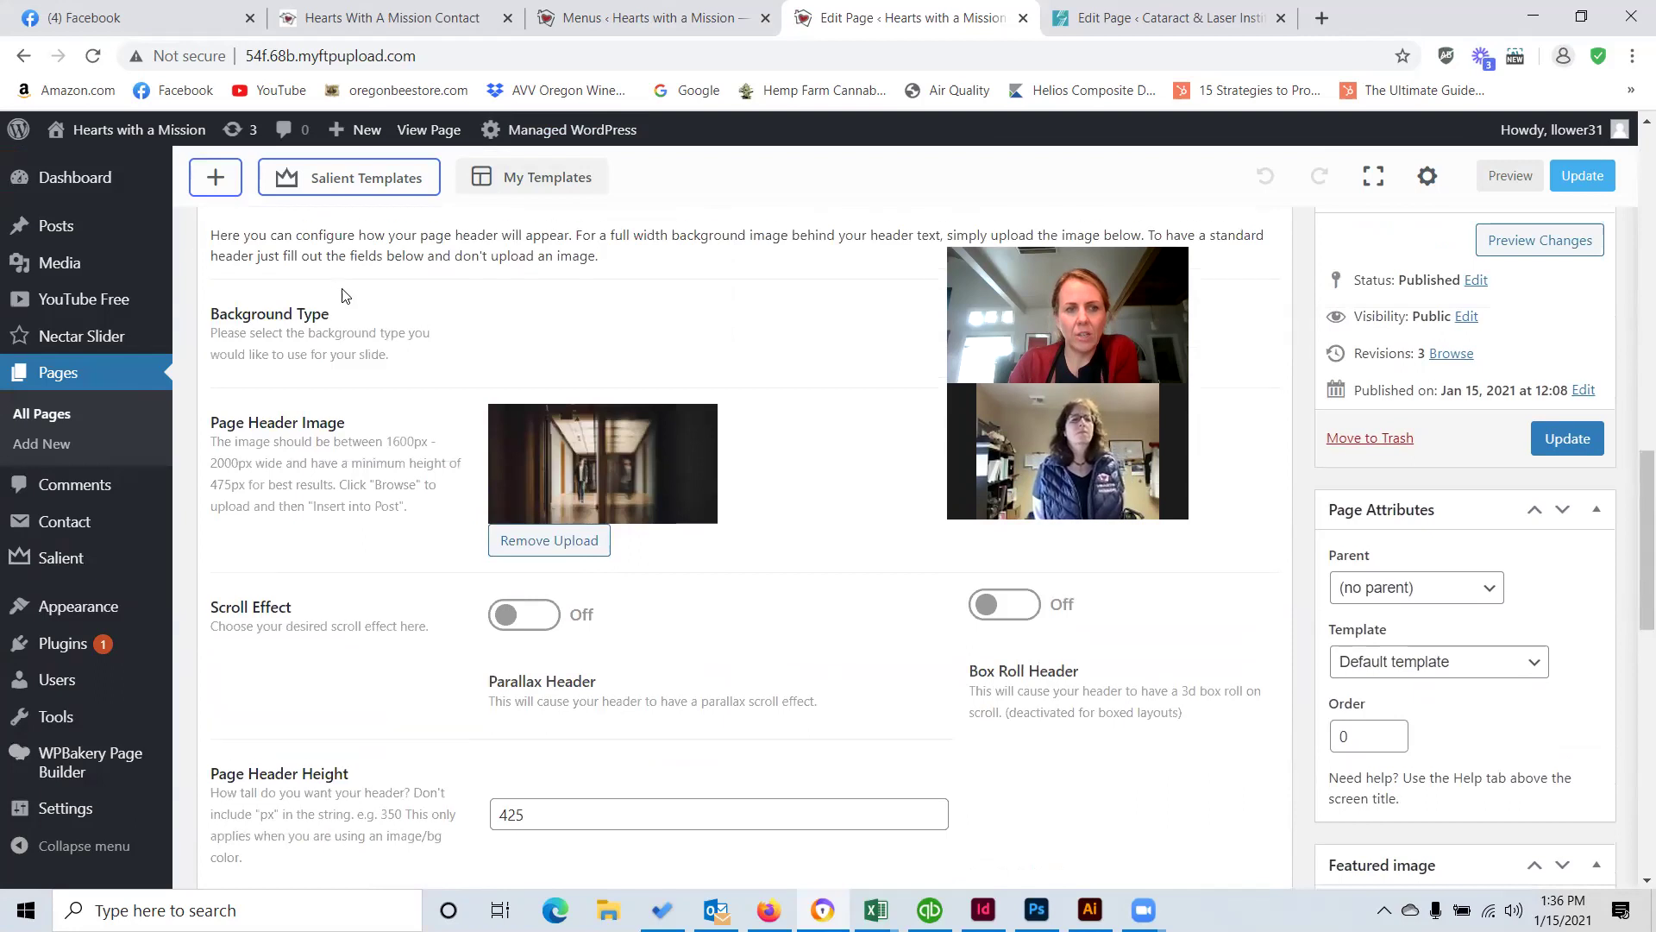
{"action": "left_click_drag", "start_coordinate": [295, 598], "coordinate": [236, 573]}
{"action": "scroll", "coordinate": [377, 602], "scroll_direction": "down", "scroll_amount": 5}
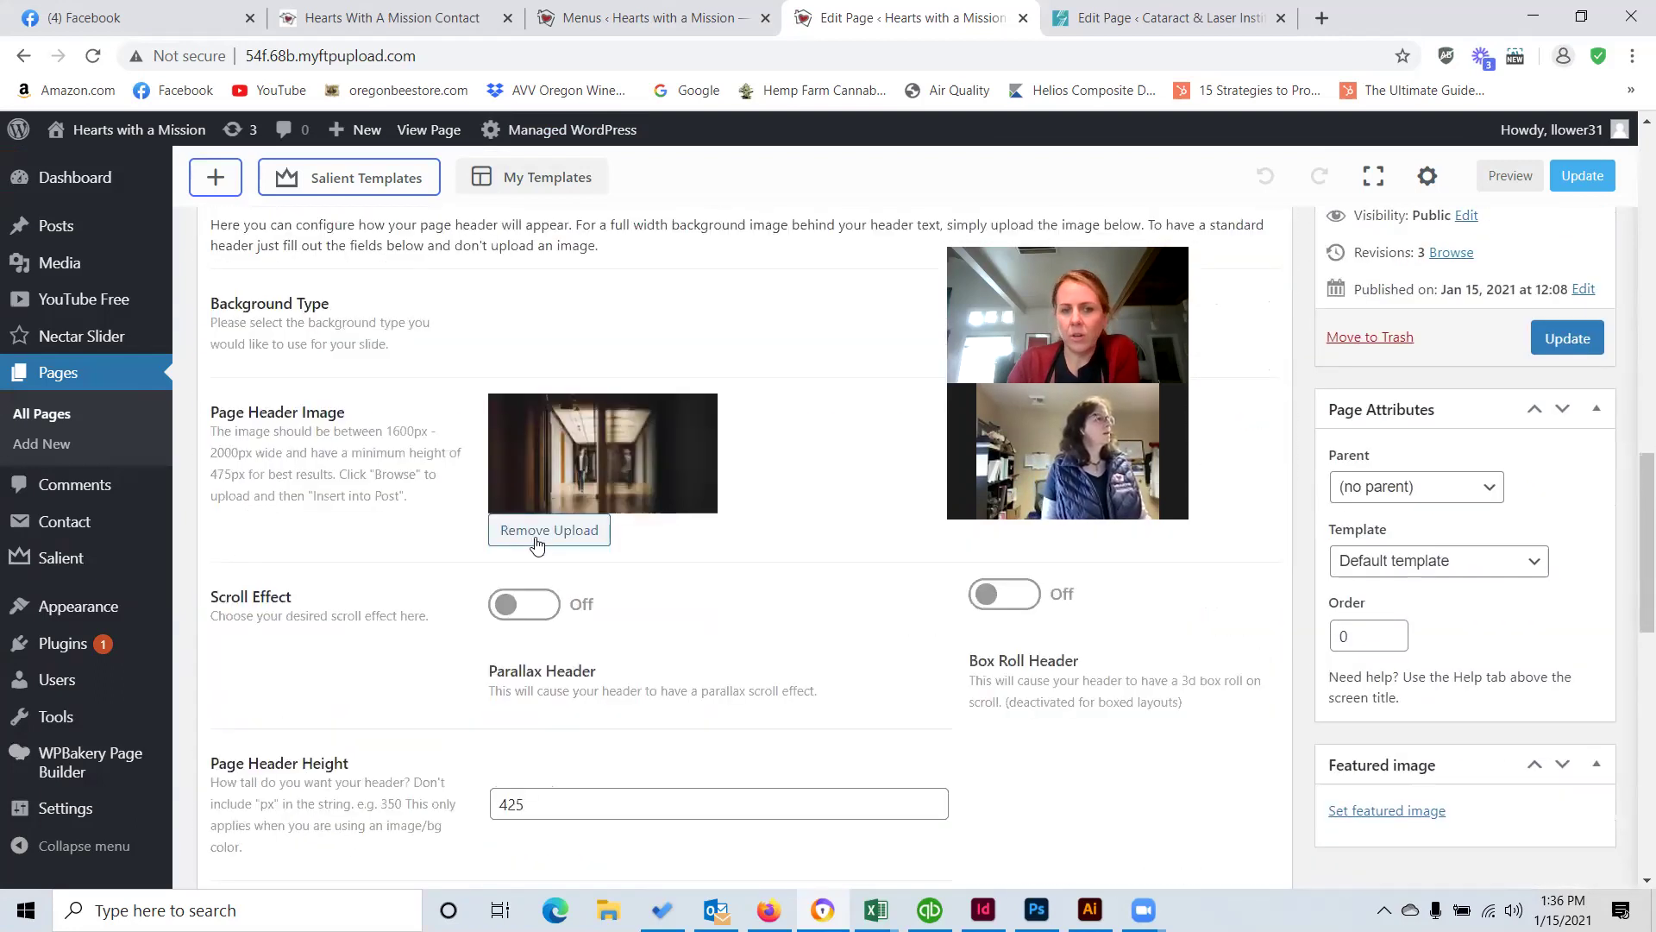
{"action": "scroll", "coordinate": [613, 477], "scroll_direction": "down", "scroll_amount": 3}
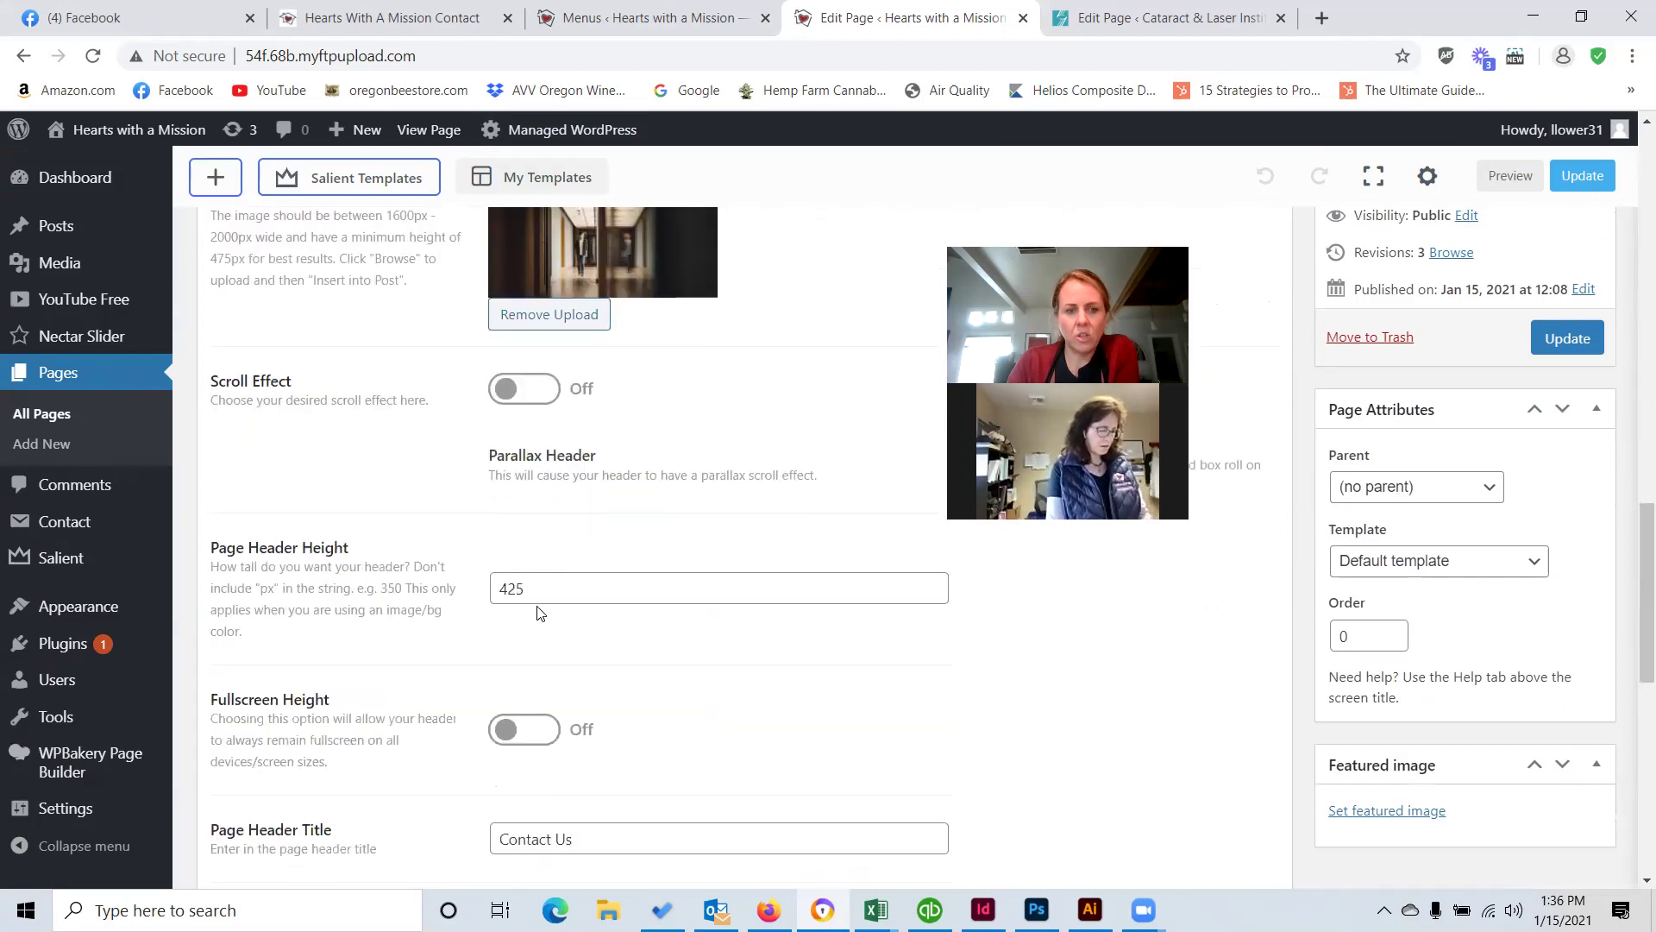
Look over the header height, fullscreen height, title and subtitle fields in the Contact page's Page Header Settings.
{"action": "left_click_drag", "start_coordinate": [526, 586], "coordinate": [489, 594]}
{"action": "scroll", "coordinate": [481, 576], "scroll_direction": "down", "scroll_amount": 4}
{"action": "left_click", "coordinate": [563, 509]}
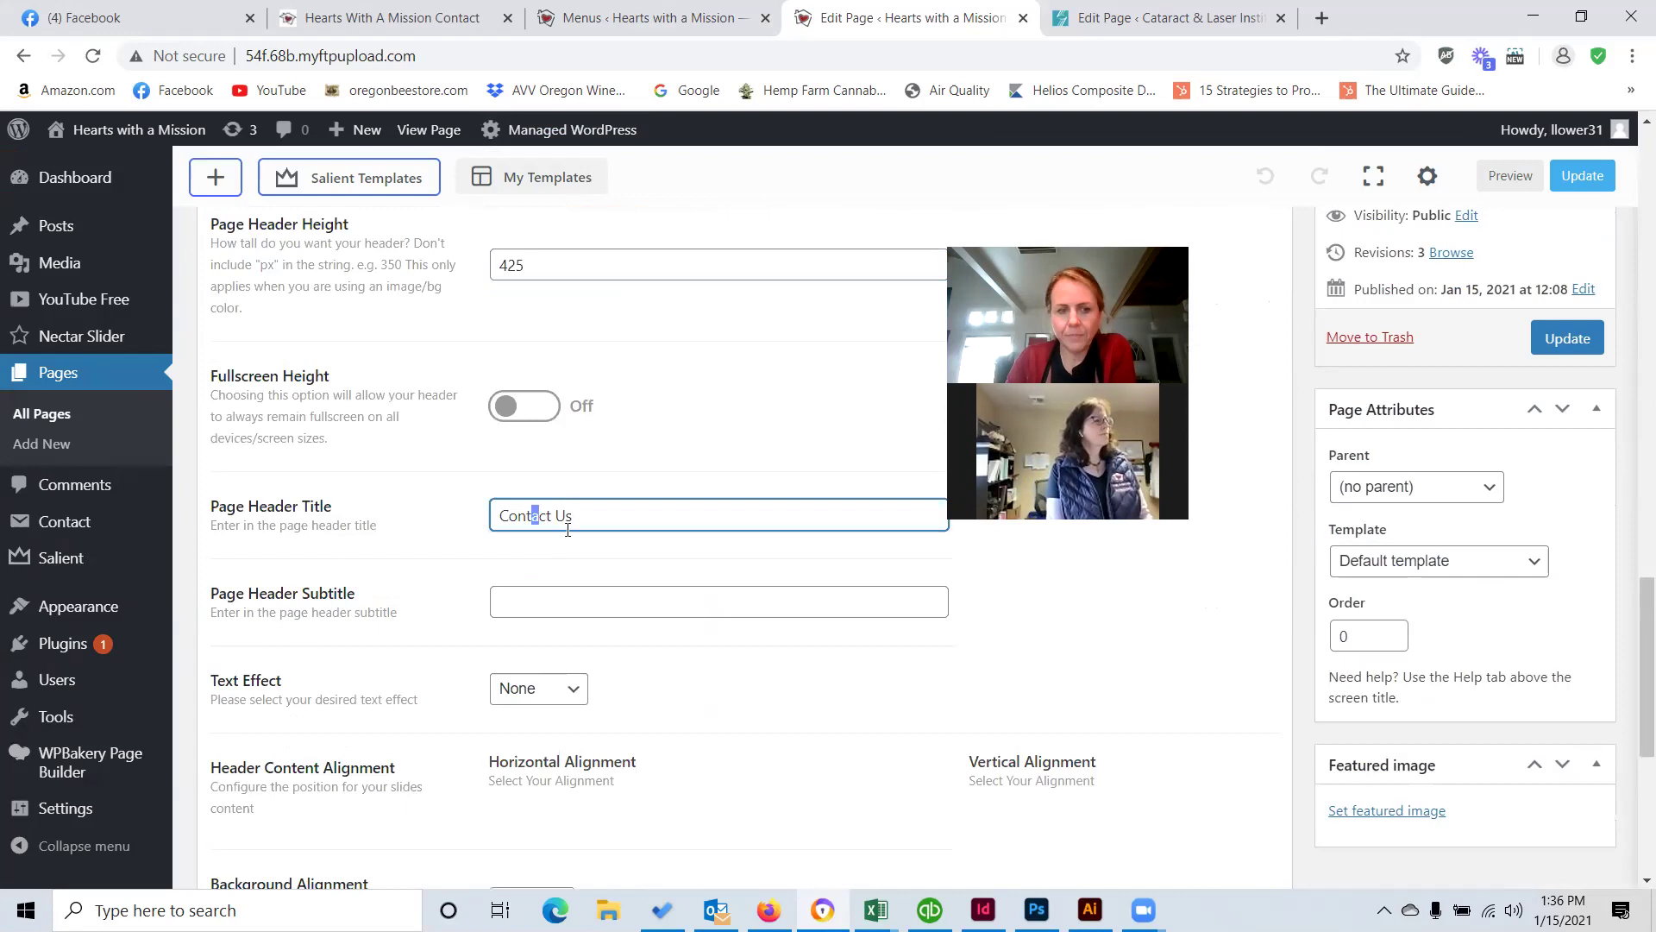
{"action": "scroll", "coordinate": [849, 725], "scroll_direction": "down", "scroll_amount": 2}
View the live Contact page and look over its header image, contact details and message form.
{"action": "scroll", "coordinate": [843, 703], "scroll_direction": "up", "scroll_amount": 14}
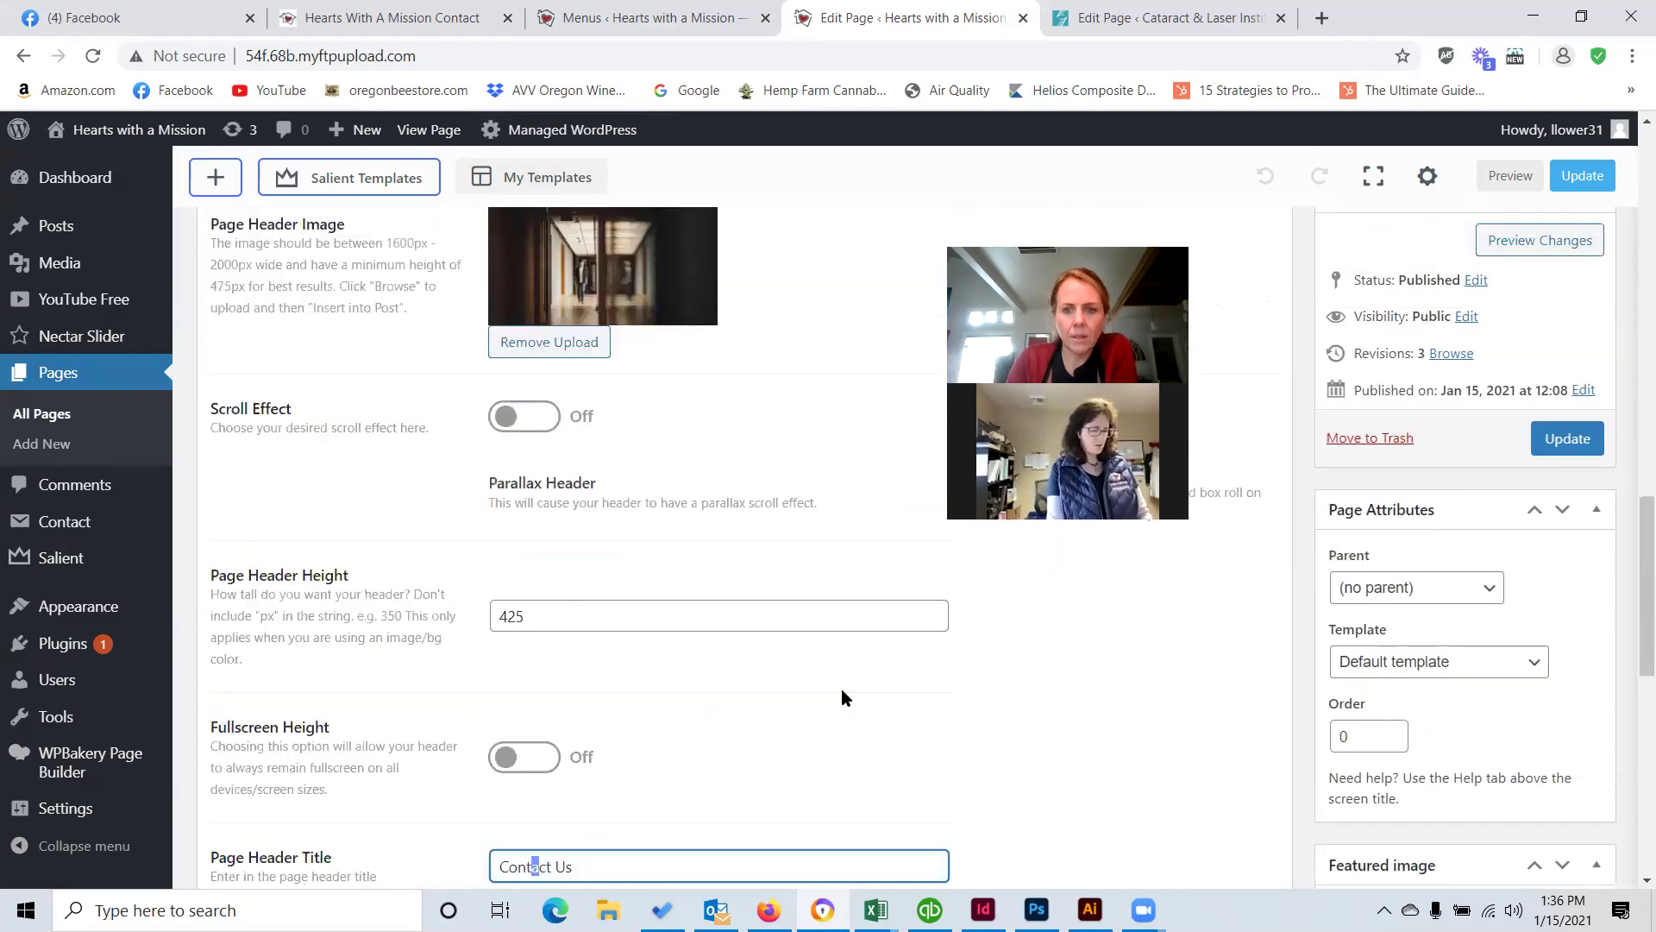
{"action": "scroll", "coordinate": [842, 696], "scroll_direction": "up", "scroll_amount": 8}
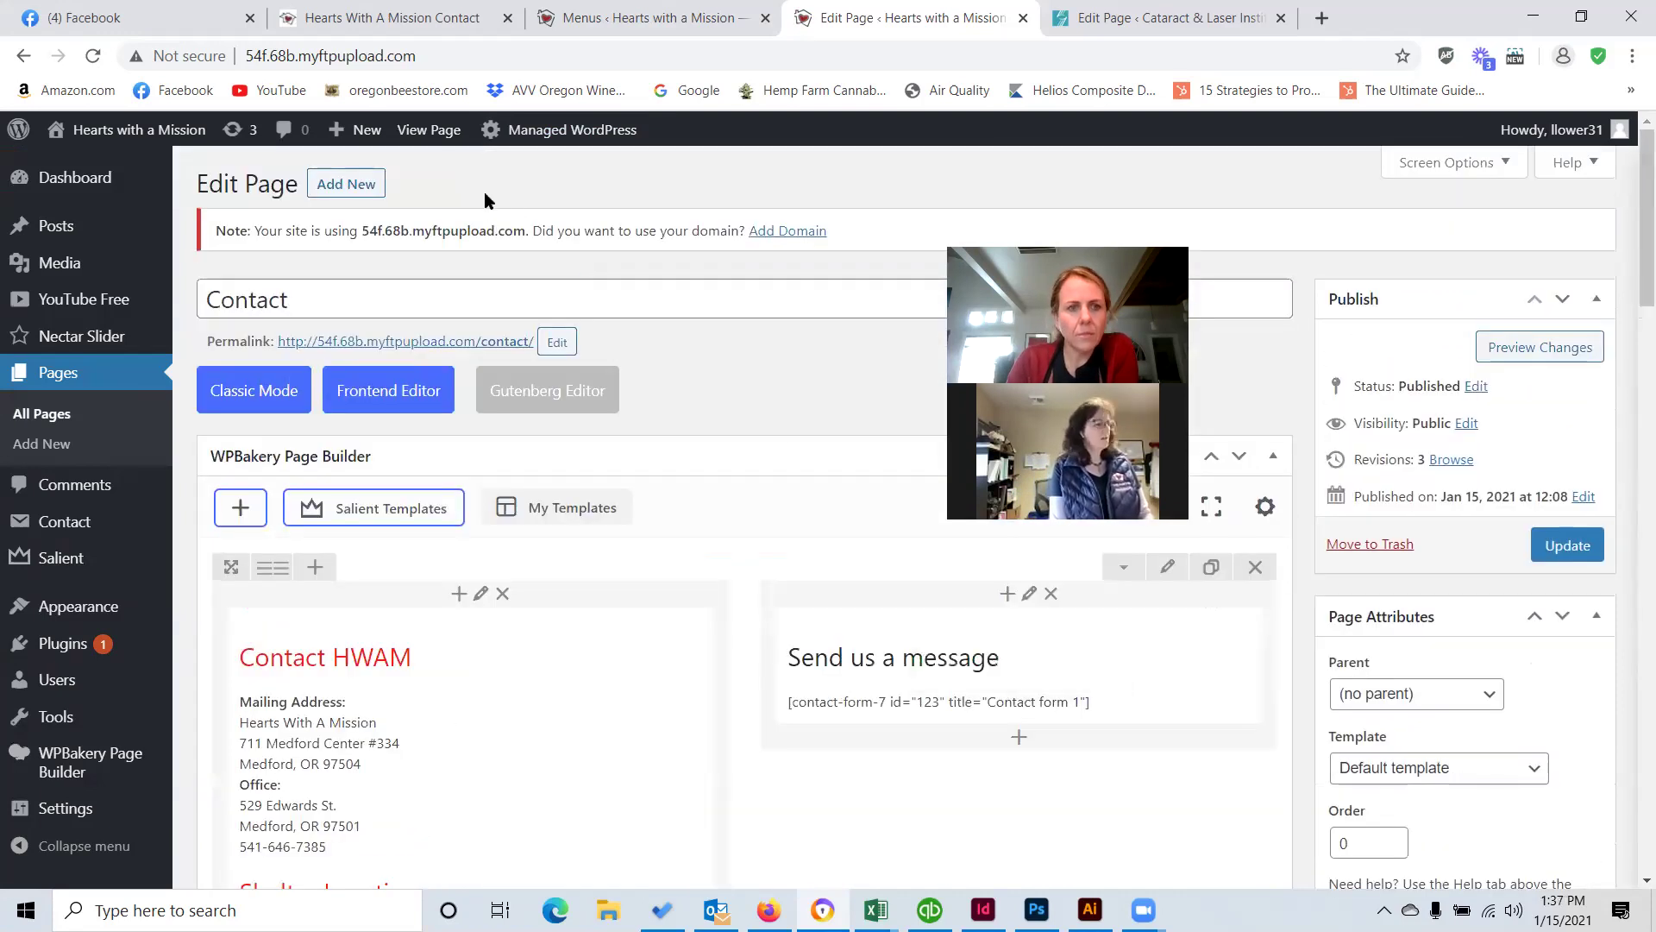
{"action": "left_click", "coordinate": [426, 131]}
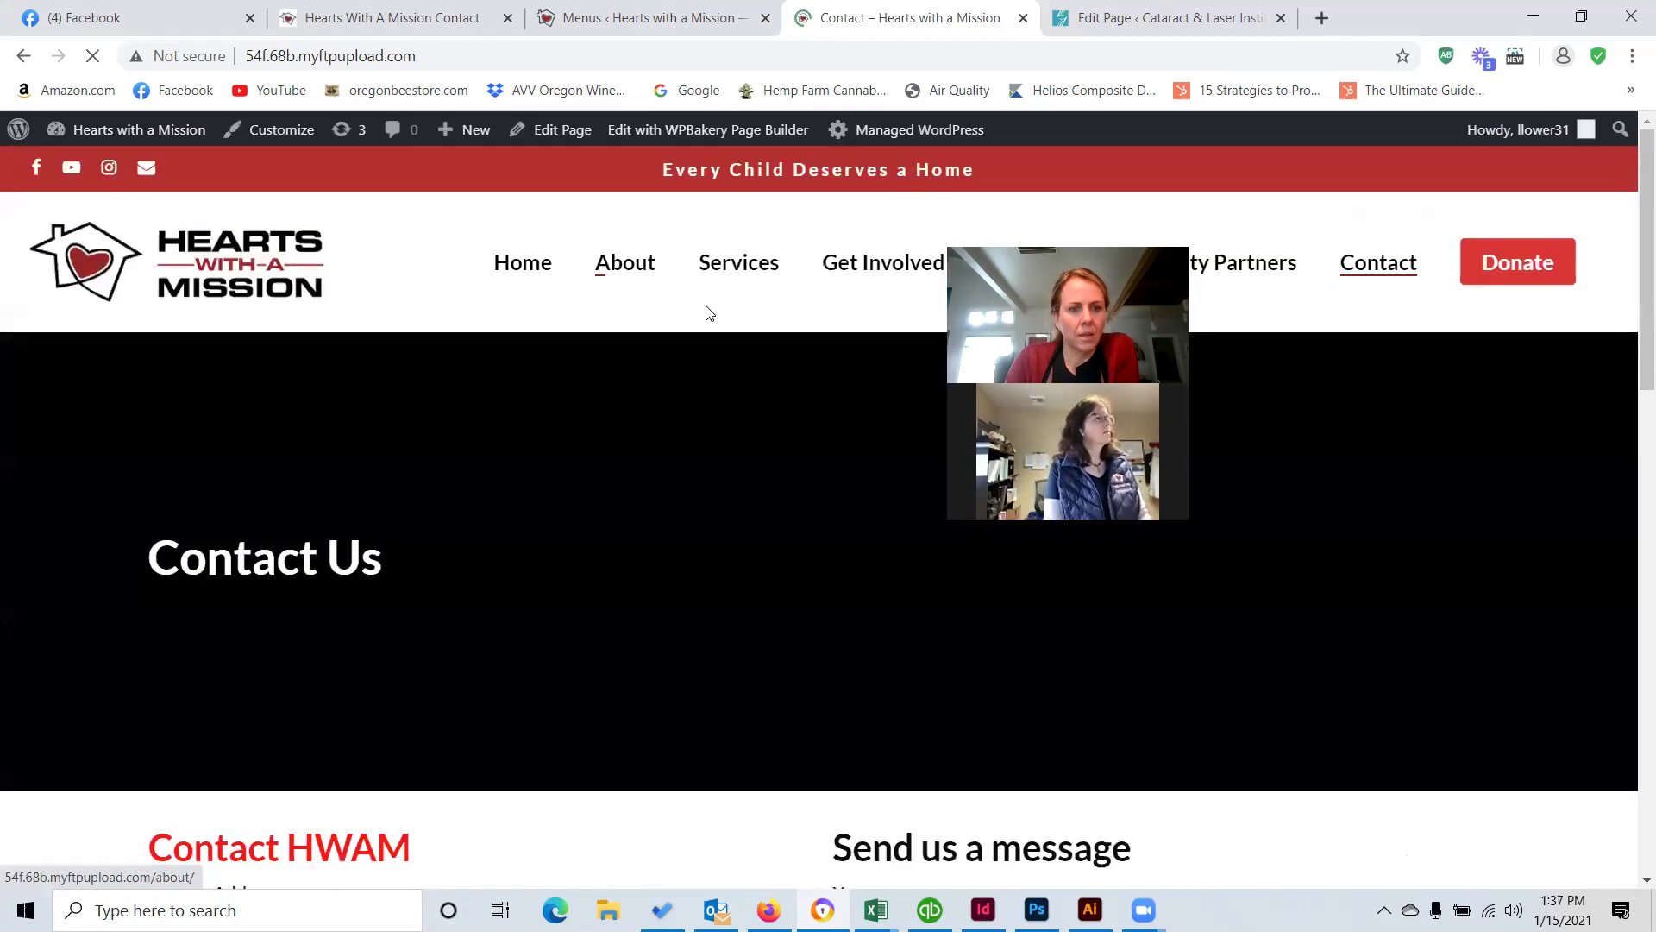
{"action": "scroll", "coordinate": [821, 535], "scroll_direction": "down", "scroll_amount": 10}
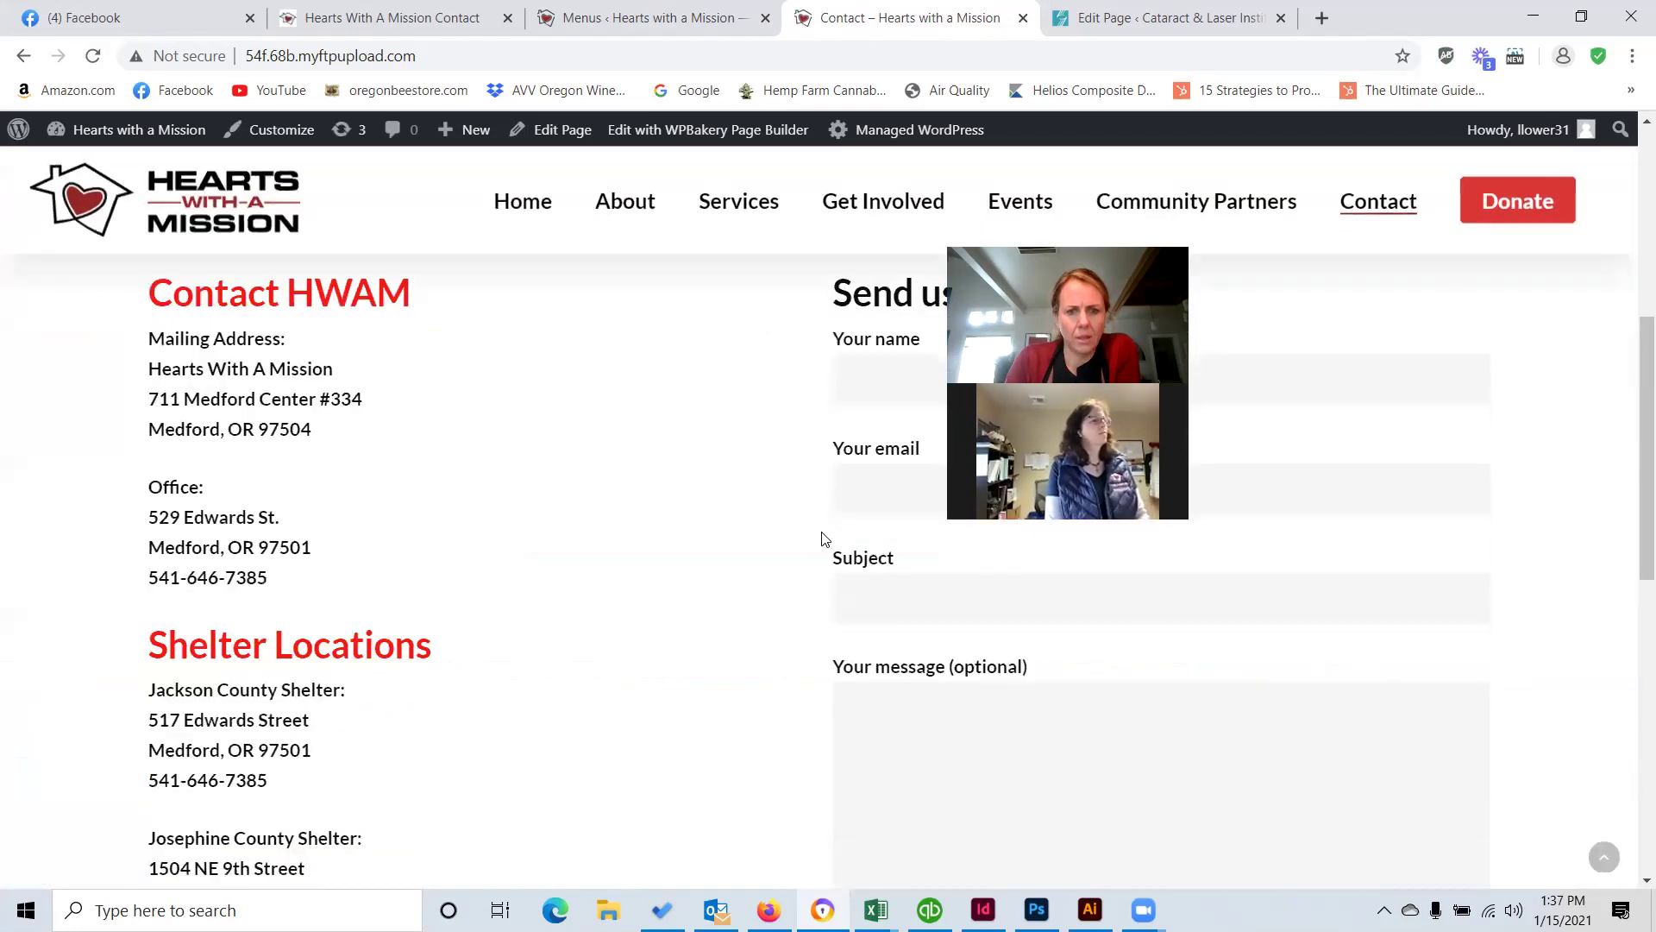
{"action": "scroll", "coordinate": [821, 535], "scroll_direction": "up", "scroll_amount": 12}
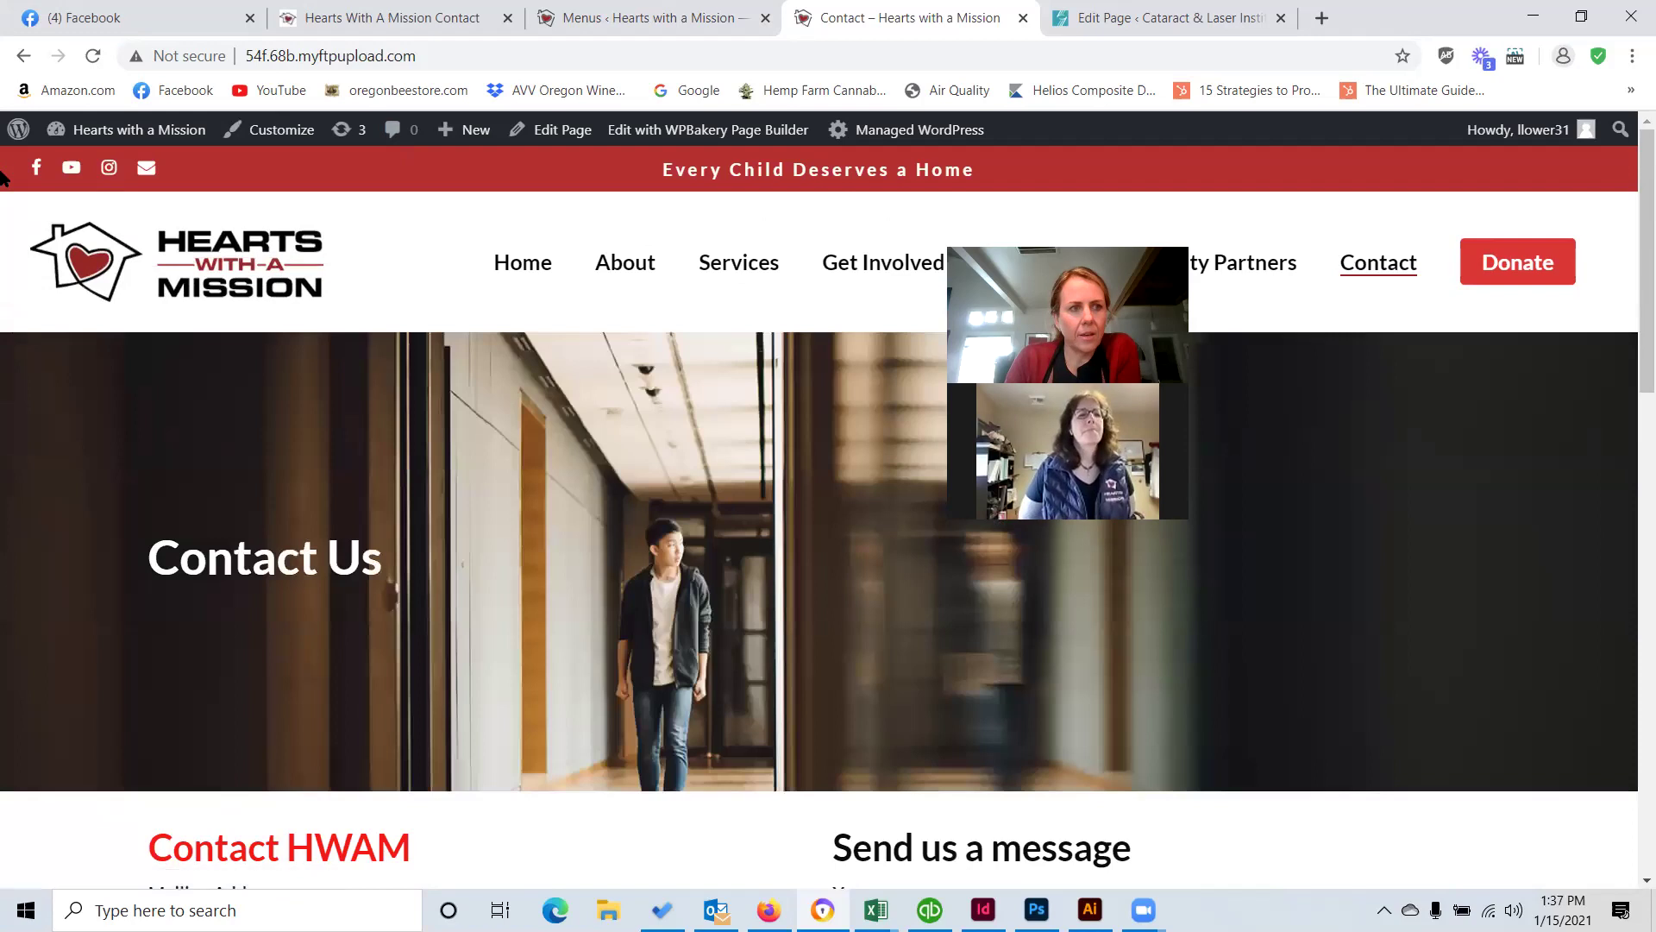
{"action": "left_click", "coordinate": [16, 129]}
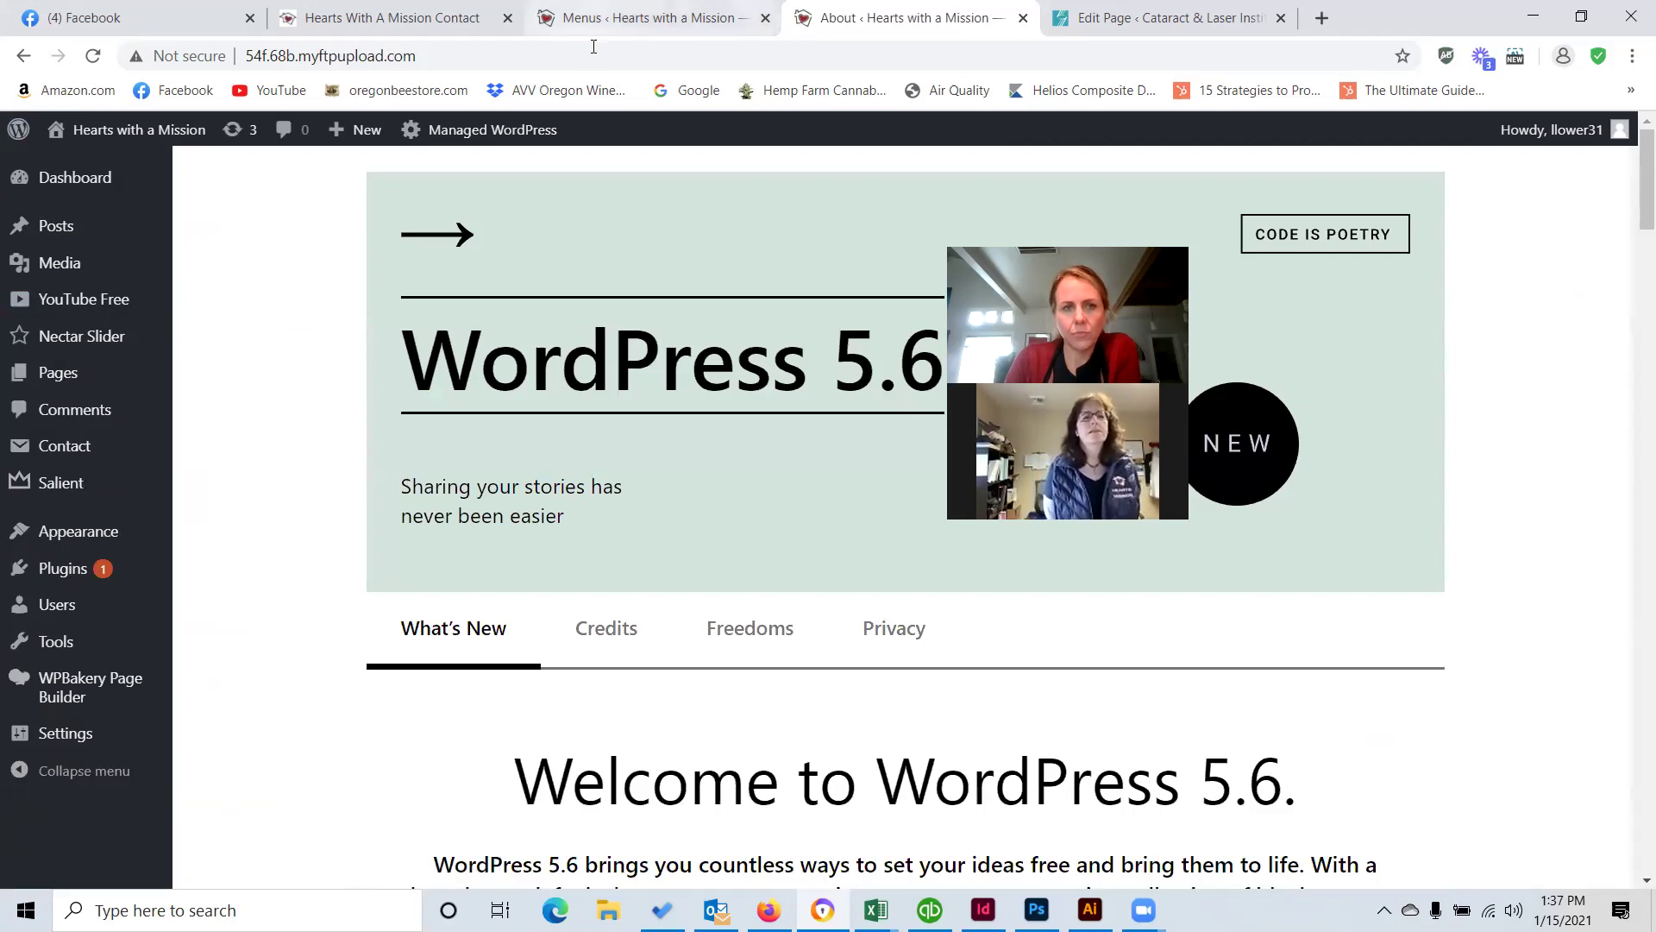
Switch to the Menus browser tab and load the site's root address there, removing the wp-admin/nav-menus.php path.
{"action": "left_click", "coordinate": [601, 26]}
{"action": "left_click", "coordinate": [456, 55]}
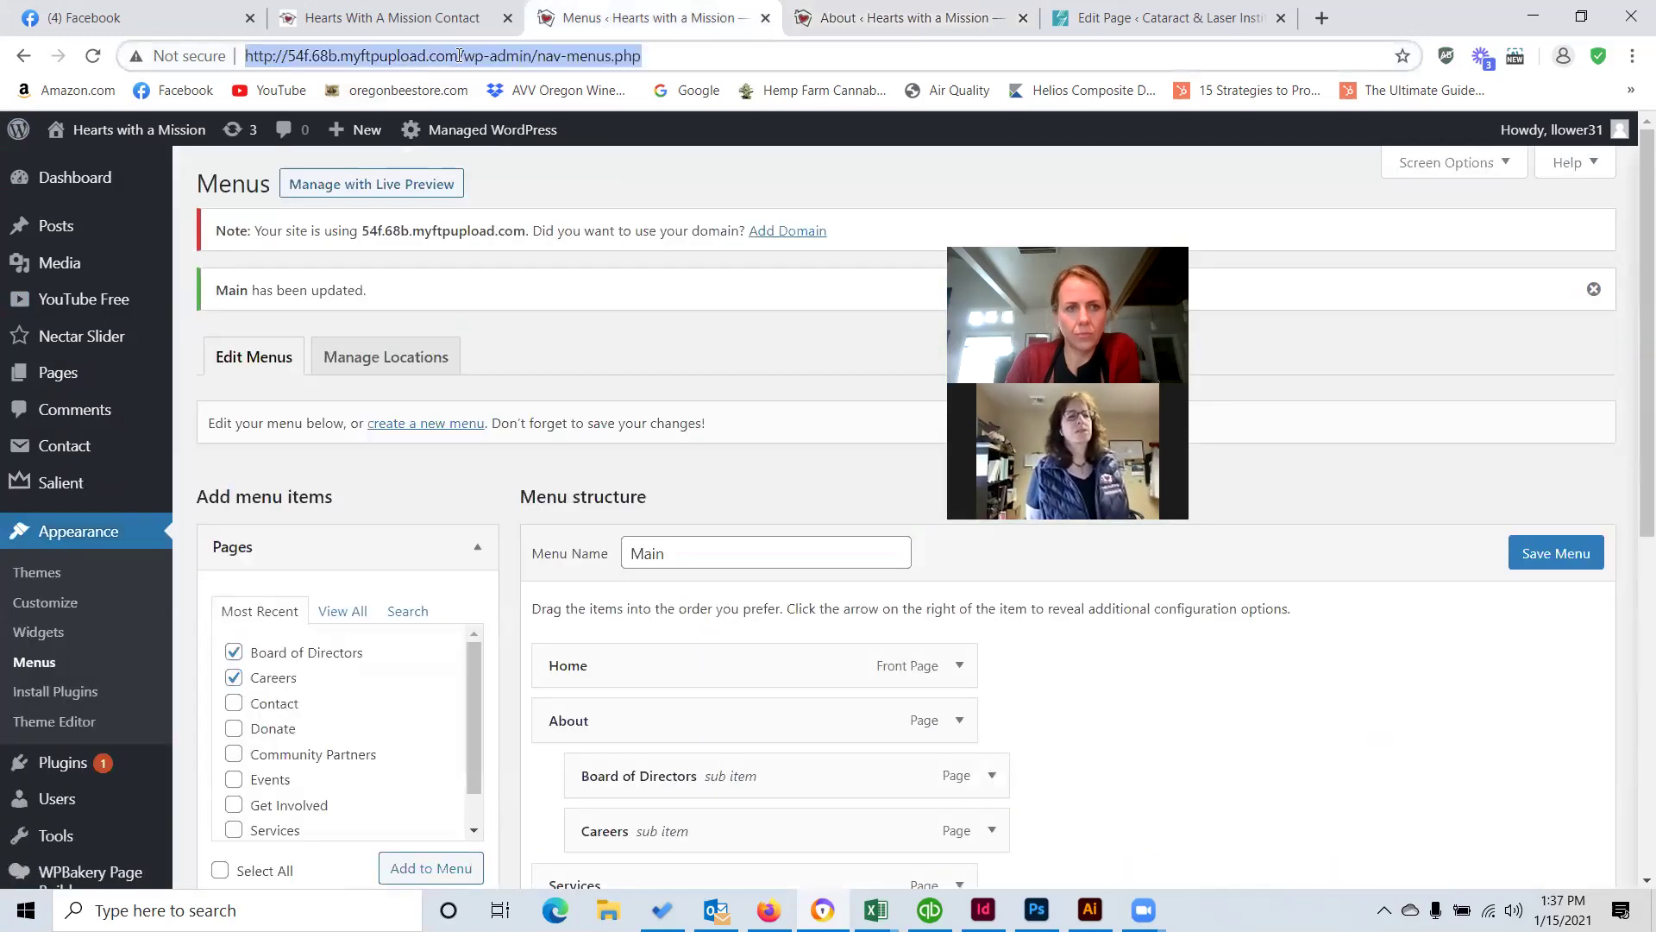
{"action": "left_click", "coordinate": [457, 55]}
{"action": "key", "text": "shift+End"}
{"action": "key", "text": "BackSpace"}
{"action": "key", "text": "Return"}
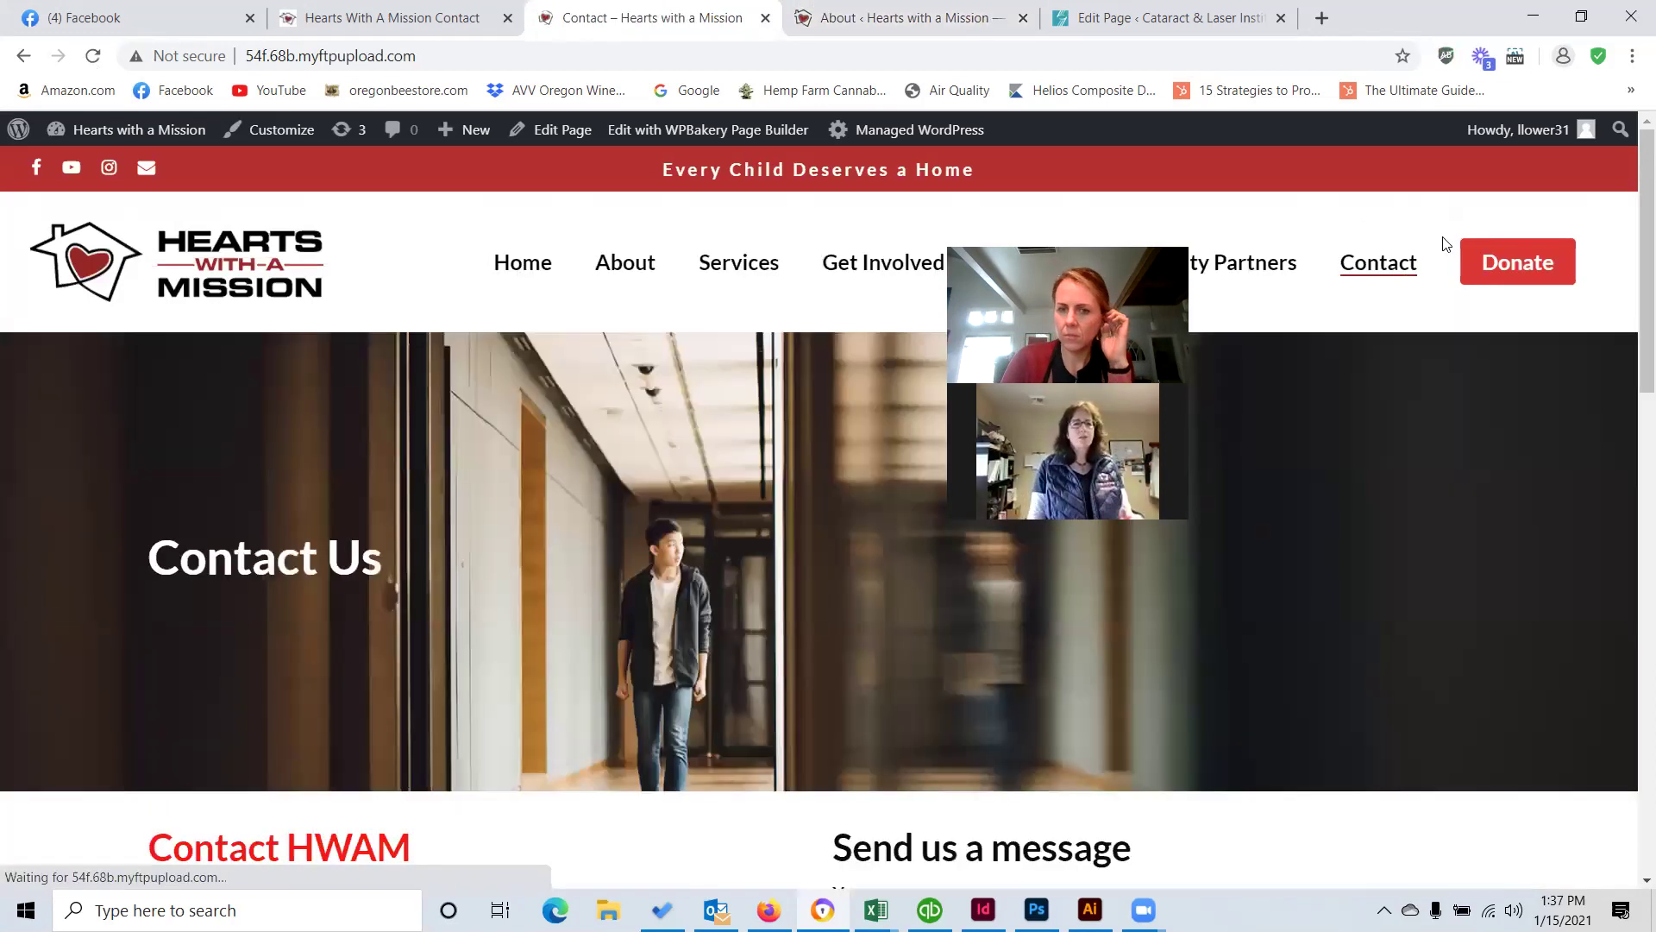
Examine how the live Contact page's header image and title behave while moving past the contact details and message form.
{"action": "scroll", "coordinate": [1364, 417], "scroll_direction": "down", "scroll_amount": 2}
{"action": "scroll", "coordinate": [1364, 415], "scroll_direction": "down", "scroll_amount": 1}
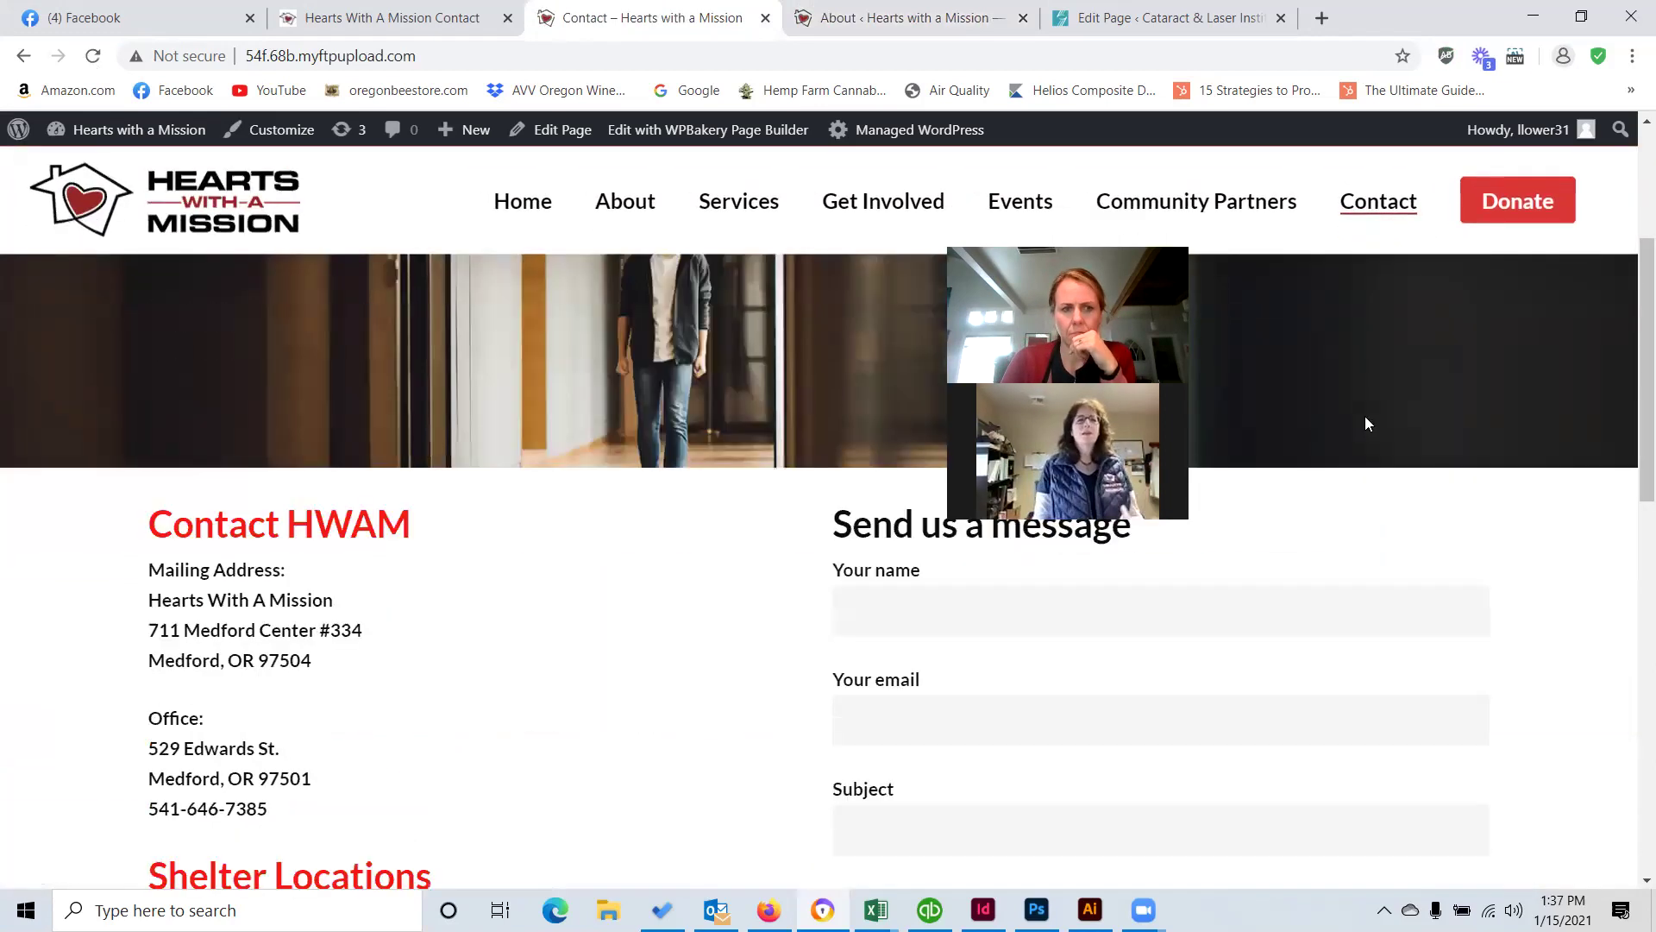
{"action": "scroll", "coordinate": [1364, 416], "scroll_direction": "up", "scroll_amount": 3}
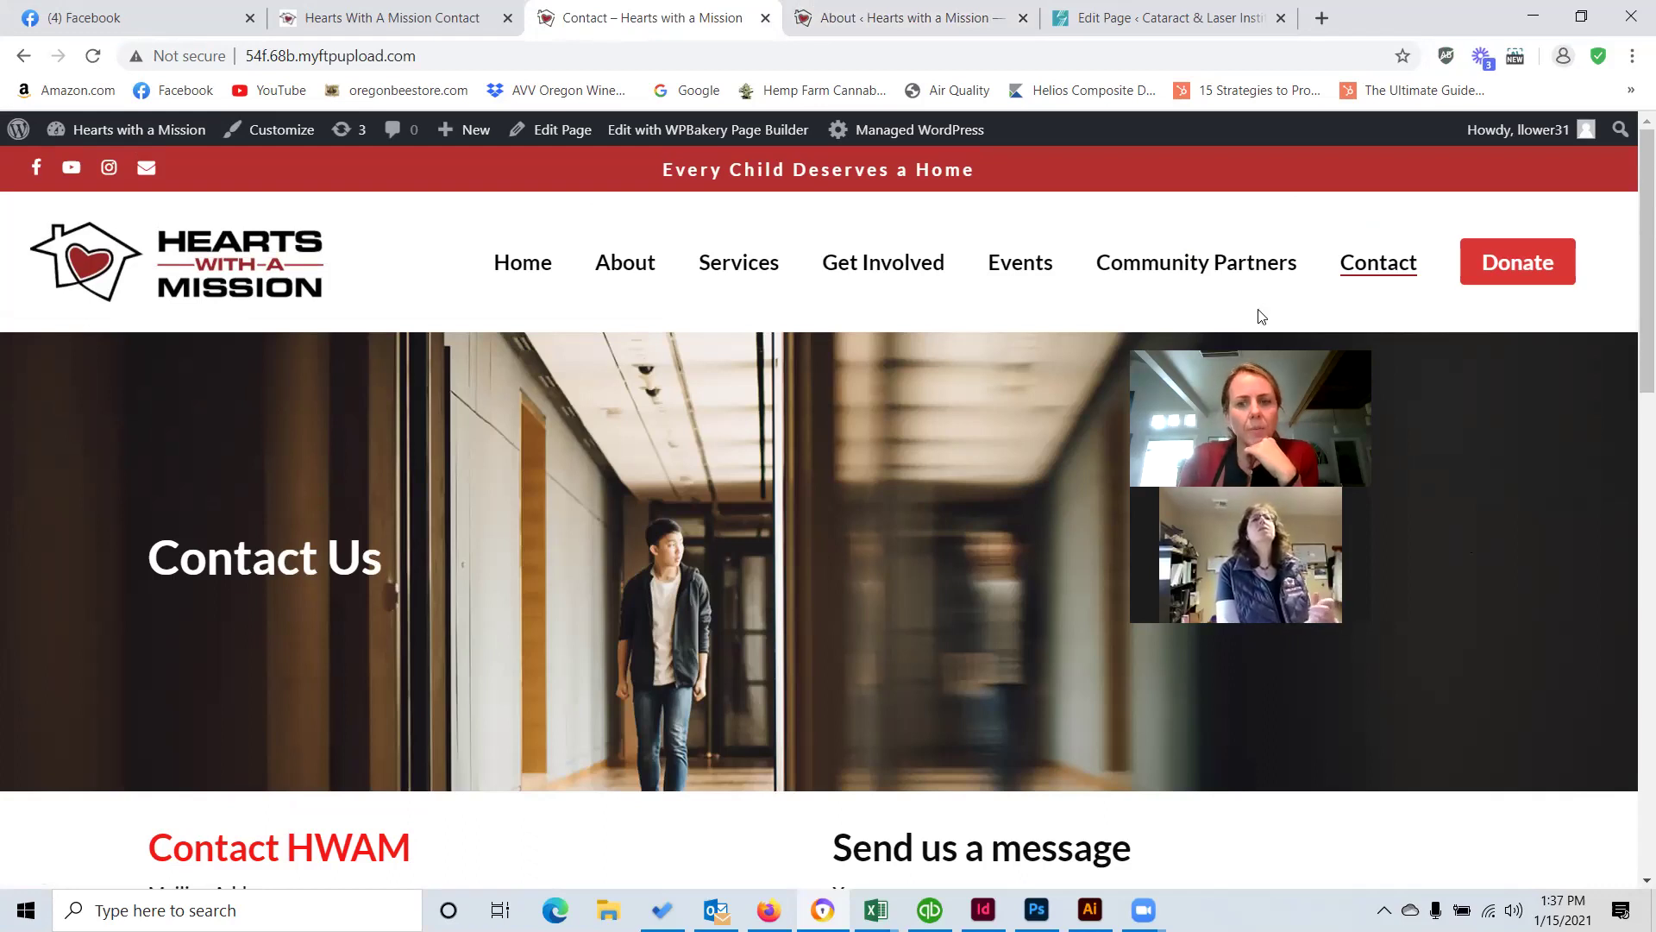
{"action": "scroll", "coordinate": [1111, 476], "scroll_direction": "down", "scroll_amount": 5}
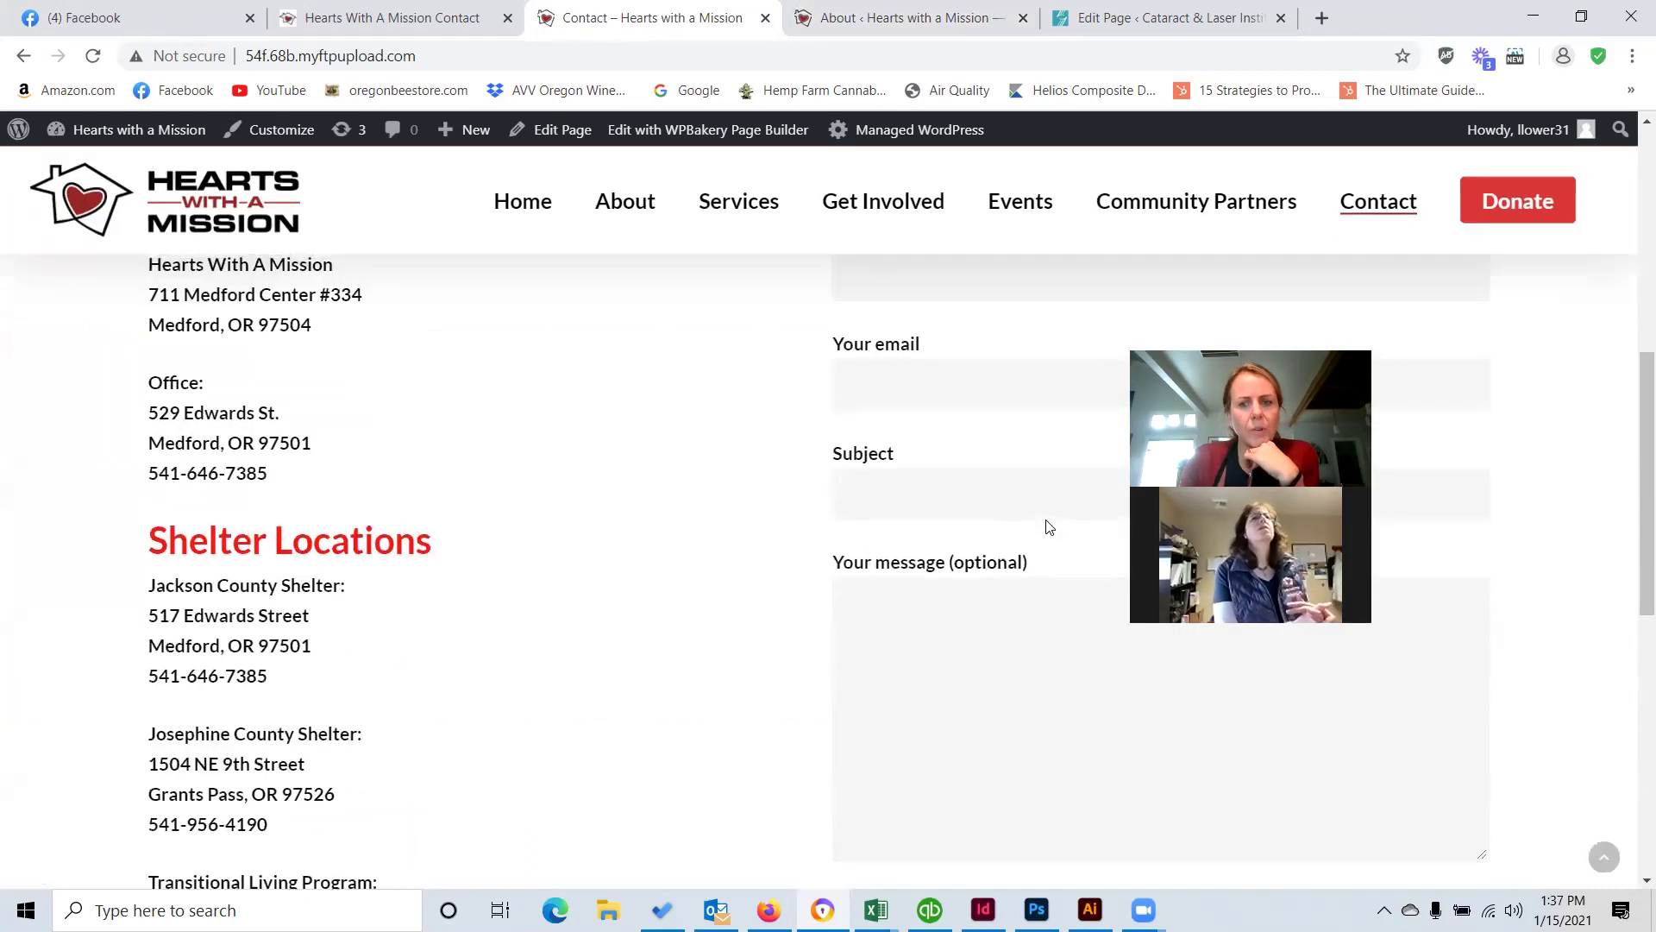
{"action": "scroll", "coordinate": [1048, 521], "scroll_direction": "up", "scroll_amount": 10}
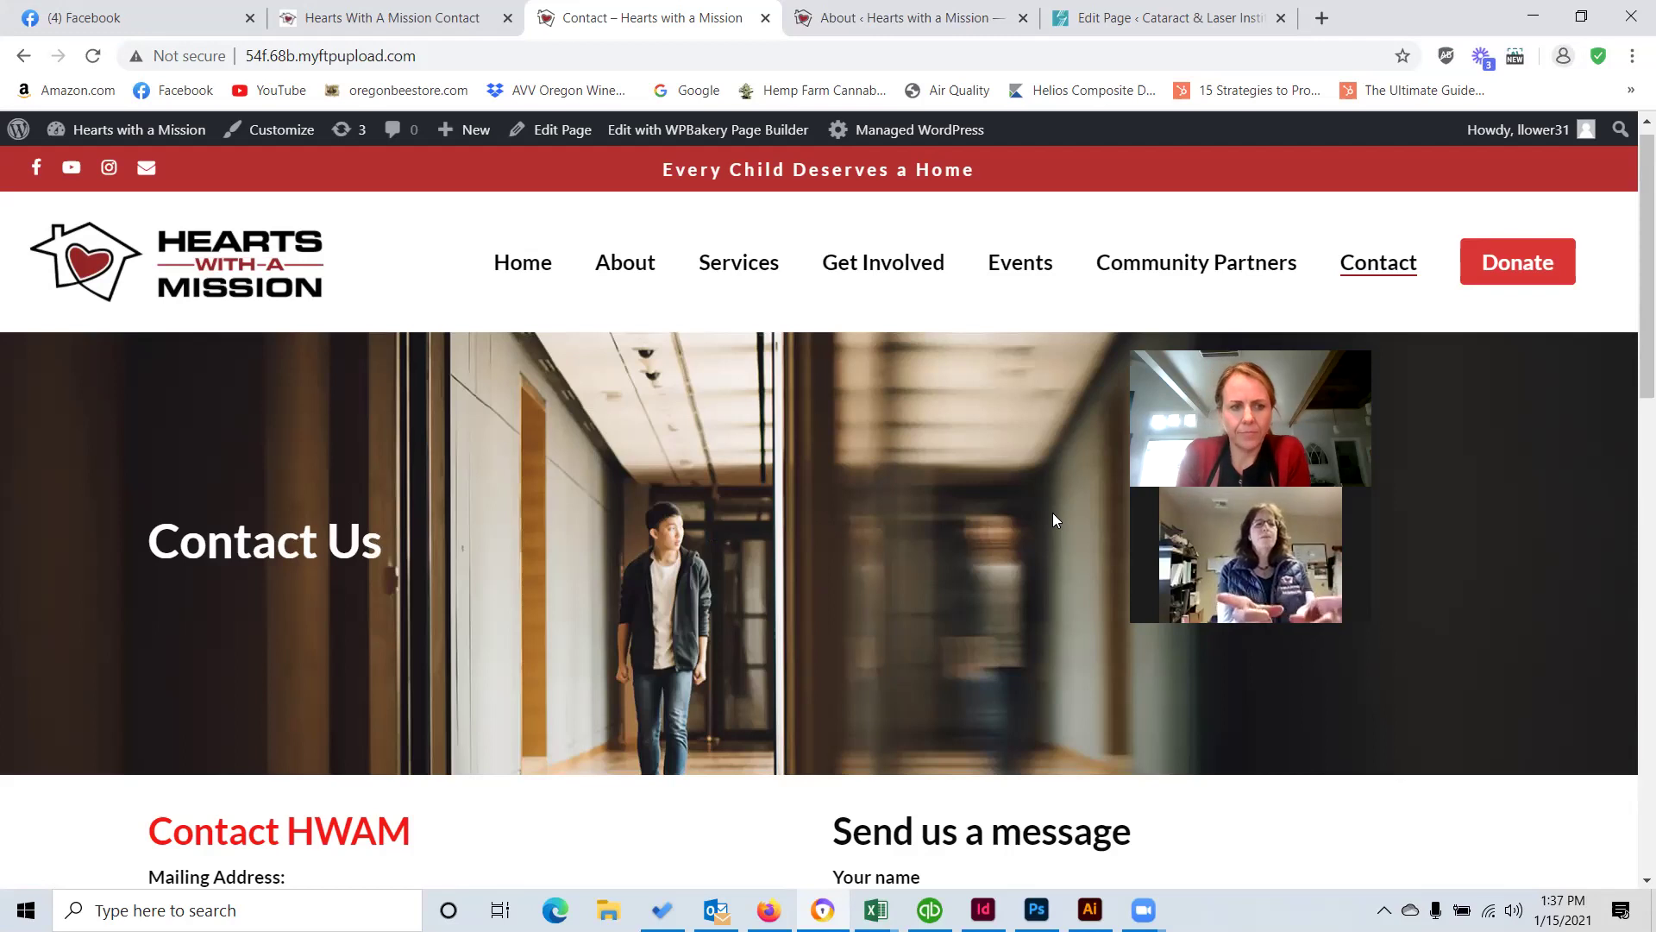
{"action": "mouse_move", "coordinate": [421, 549]}
{"action": "left_mouse_down"}
{"action": "mouse_move", "coordinate": [142, 548]}
{"action": "mouse_move", "coordinate": [431, 580]}
{"action": "left_mouse_up"}
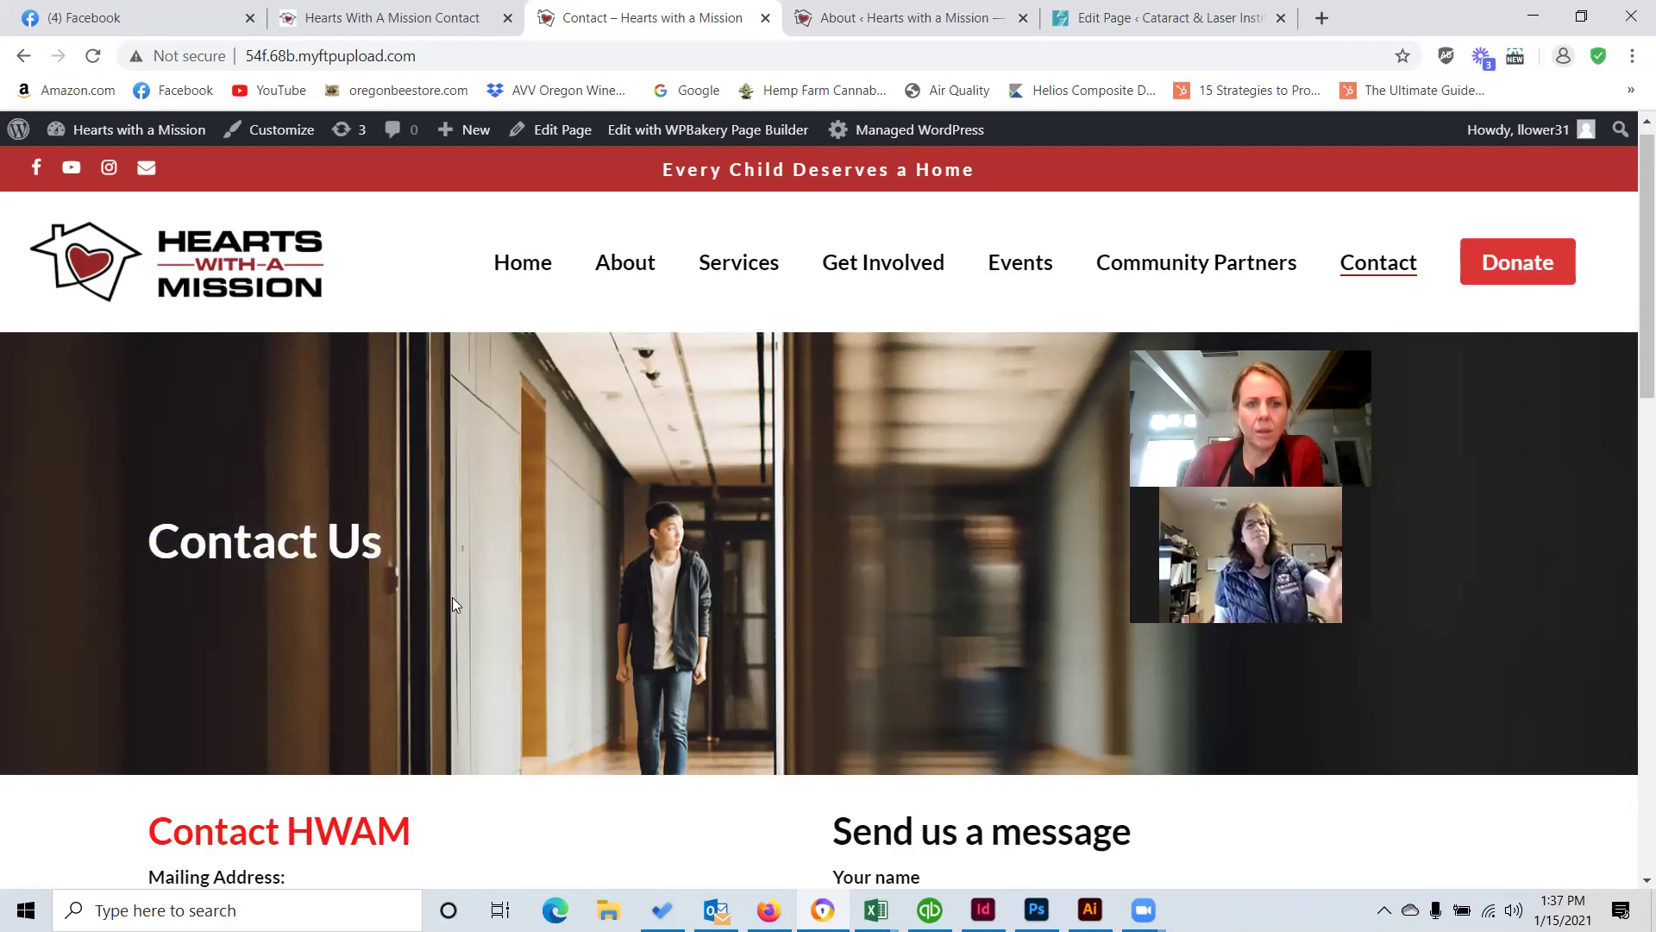
{"action": "scroll", "coordinate": [900, 535], "scroll_direction": "up", "scroll_amount": 1}
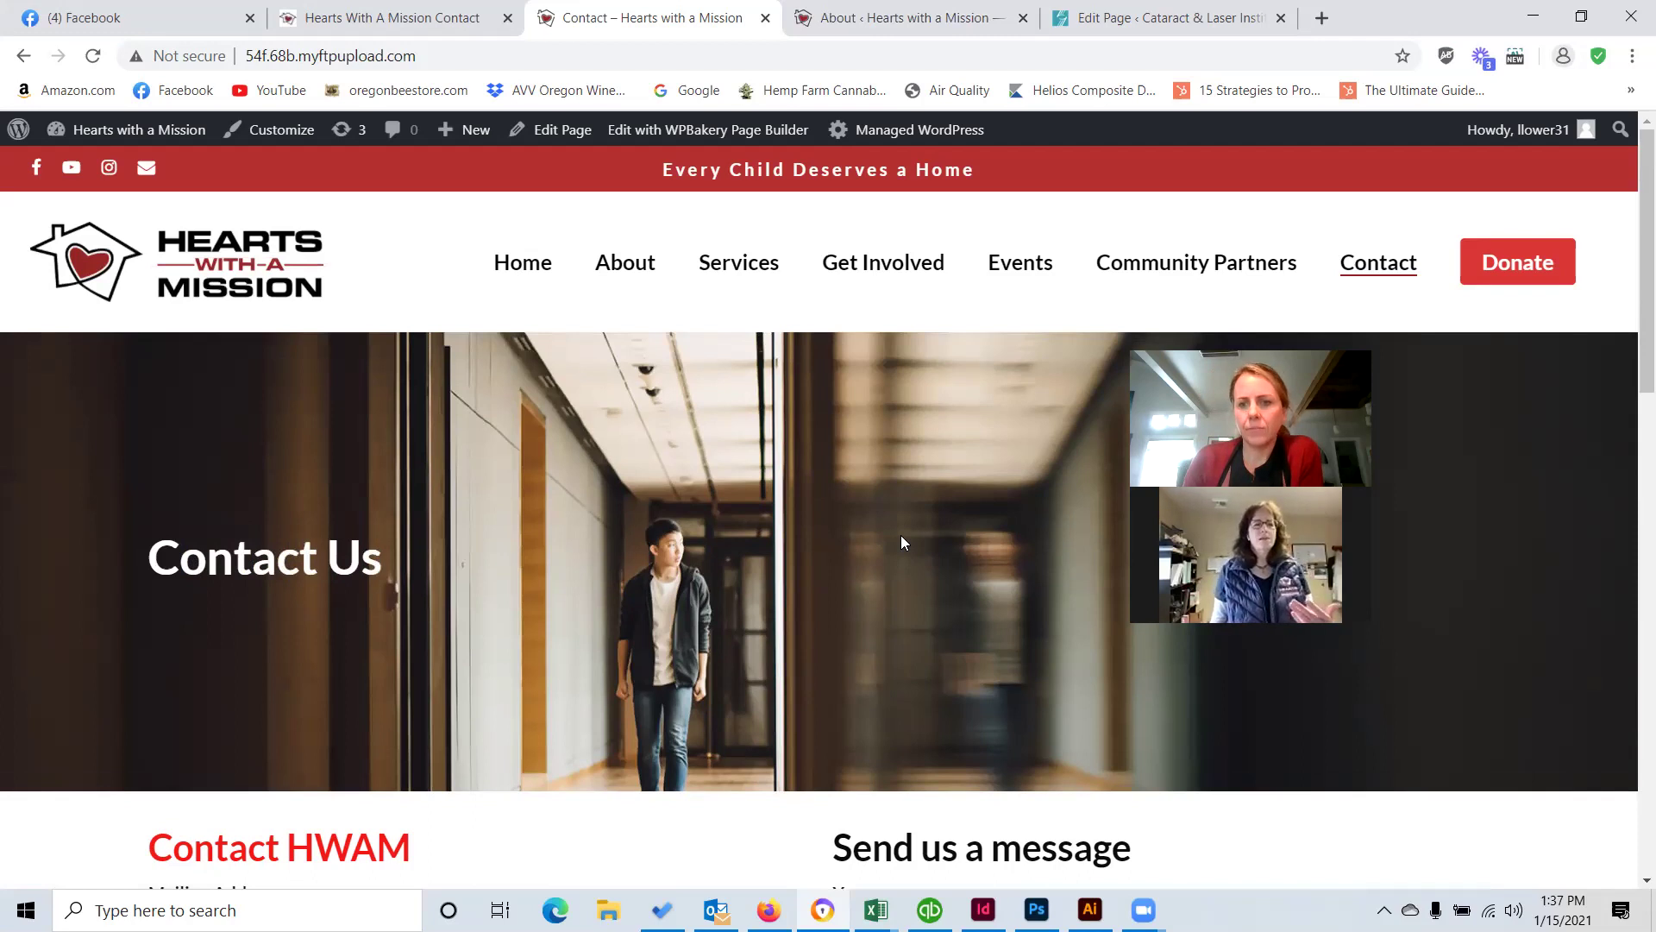
{"action": "scroll", "coordinate": [325, 616], "scroll_direction": "down", "scroll_amount": 3}
{"action": "scroll", "coordinate": [324, 614], "scroll_direction": "up", "scroll_amount": 3}
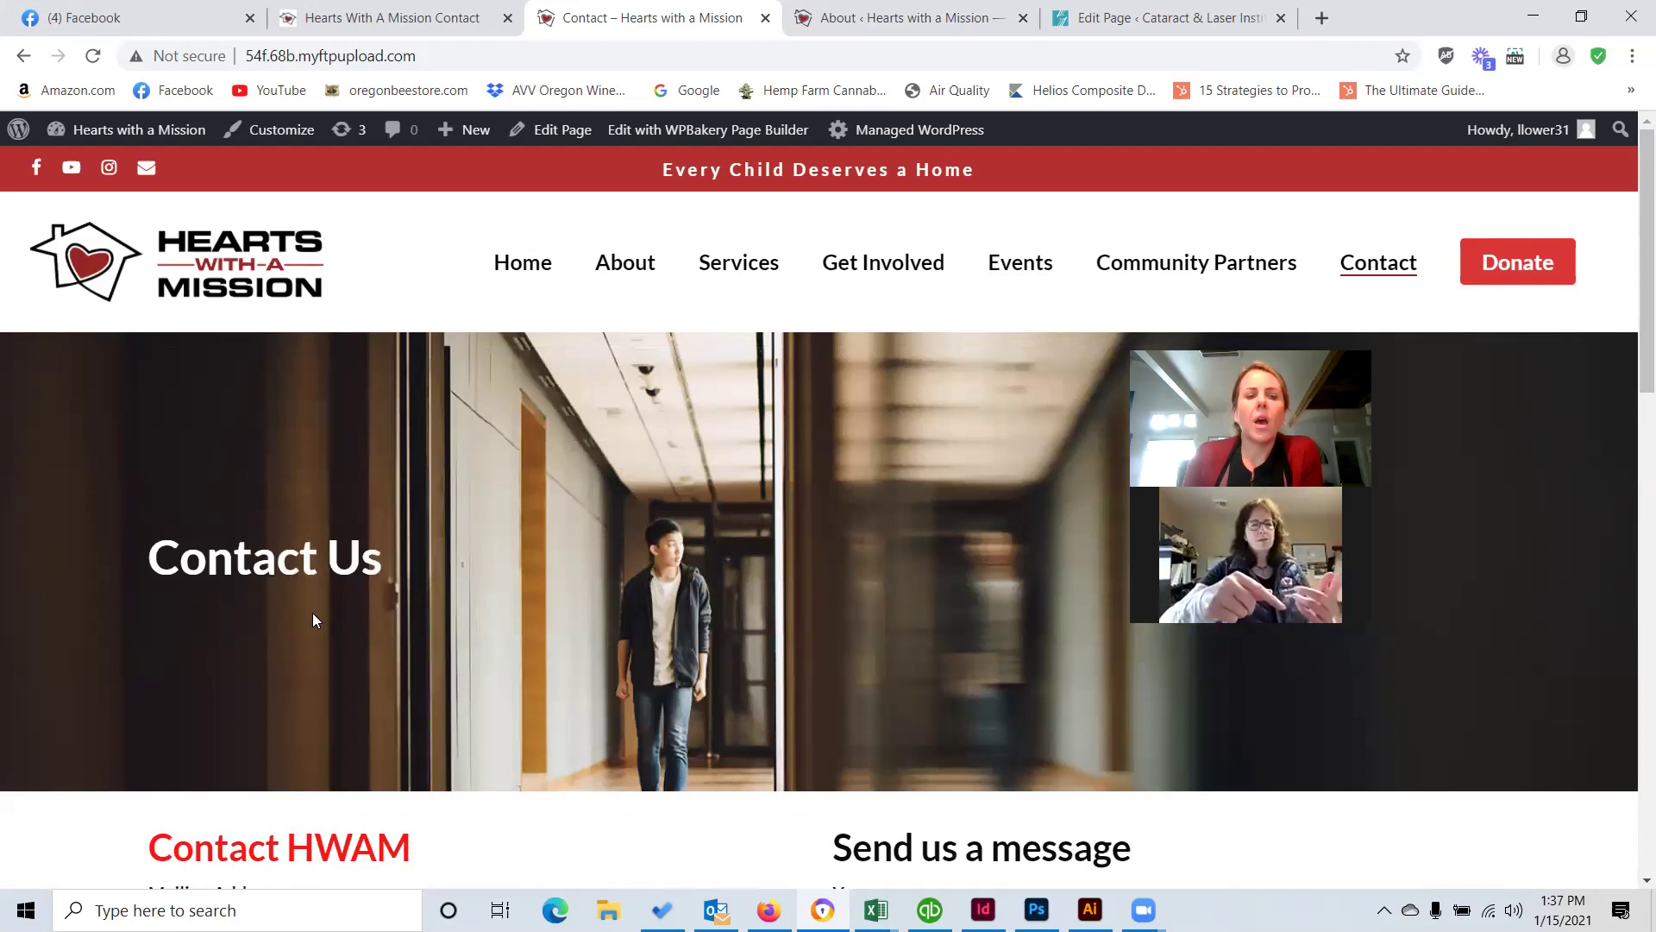
{"action": "scroll", "coordinate": [353, 601], "scroll_direction": "down", "scroll_amount": 1}
{"action": "scroll", "coordinate": [540, 336], "scroll_direction": "up", "scroll_amount": 1}
{"action": "scroll", "coordinate": [554, 352], "scroll_direction": "down", "scroll_amount": 1}
{"action": "scroll", "coordinate": [586, 371], "scroll_direction": "down", "scroll_amount": 2}
{"action": "scroll", "coordinate": [619, 381], "scroll_direction": "up", "scroll_amount": 3}
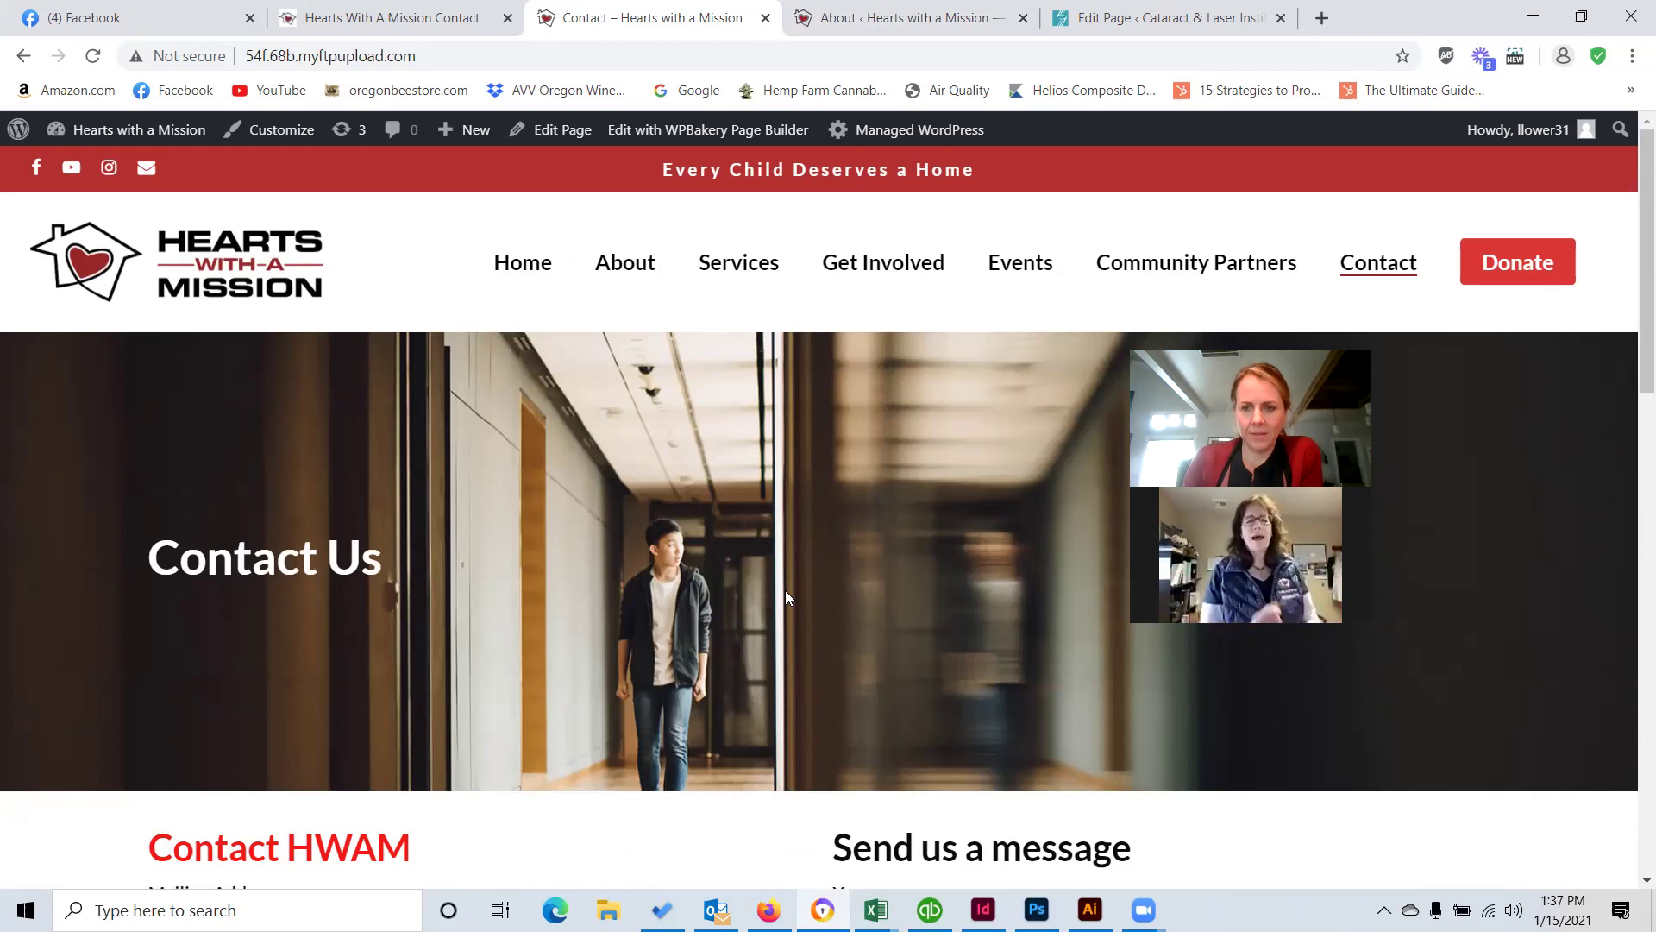
{"action": "scroll", "coordinate": [784, 588], "scroll_direction": "down", "scroll_amount": 2}
{"action": "scroll", "coordinate": [560, 345], "scroll_direction": "up", "scroll_amount": 2}
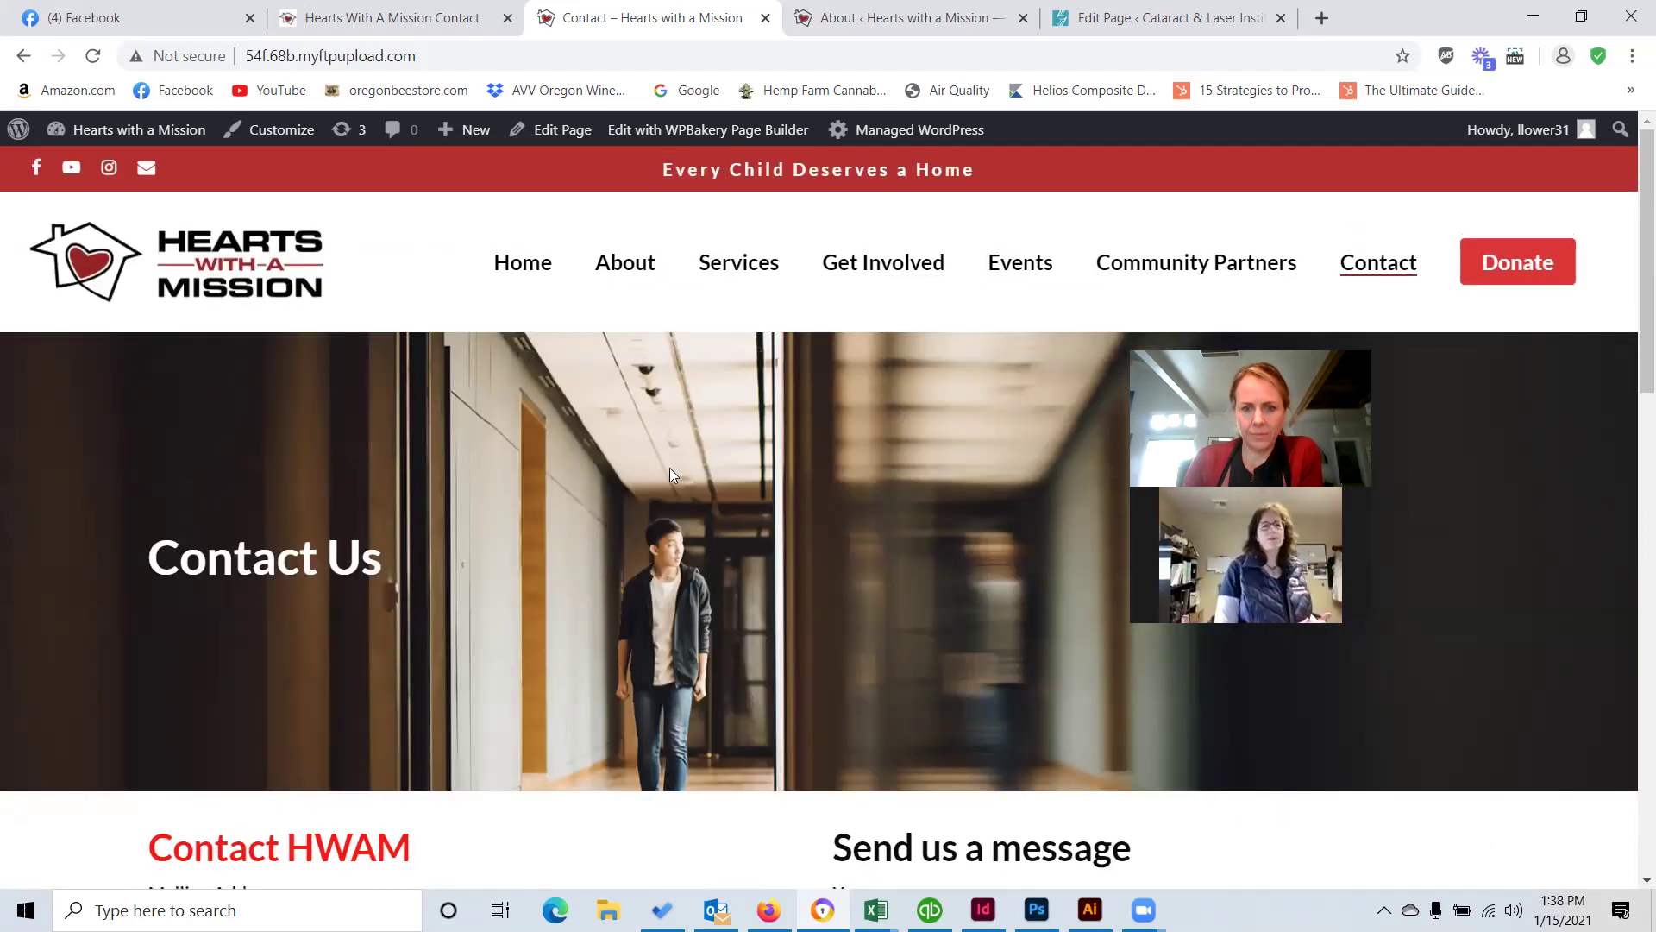
{"action": "scroll", "coordinate": [636, 547], "scroll_direction": "down", "scroll_amount": 1}
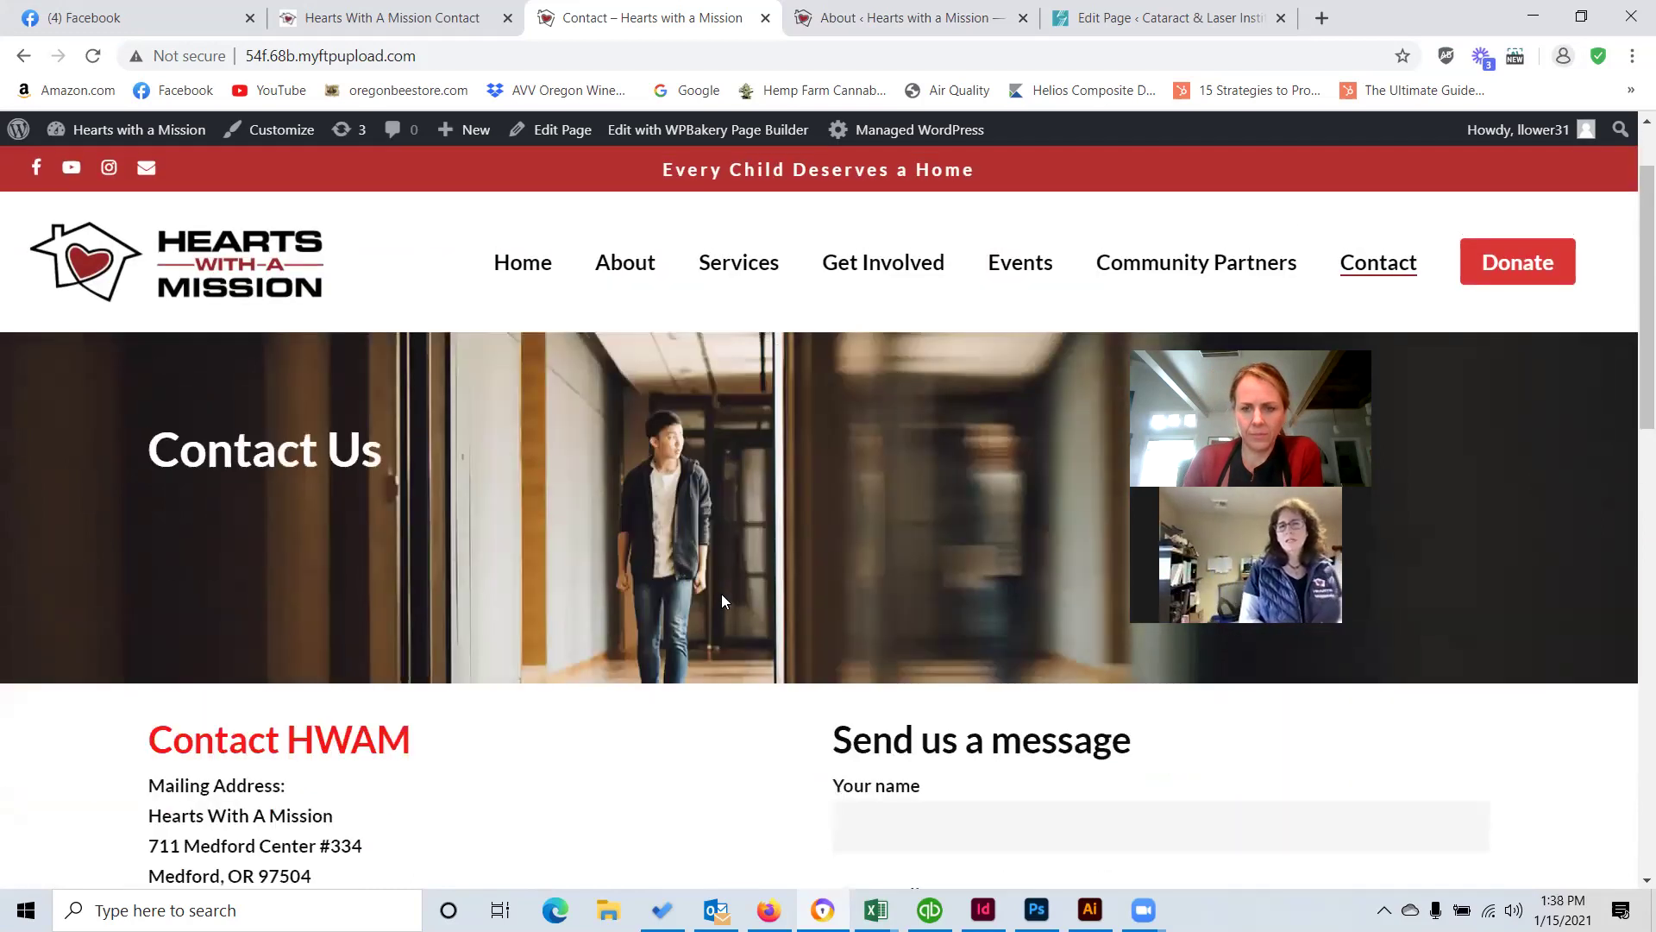
{"action": "scroll", "coordinate": [811, 645], "scroll_direction": "down", "scroll_amount": 3}
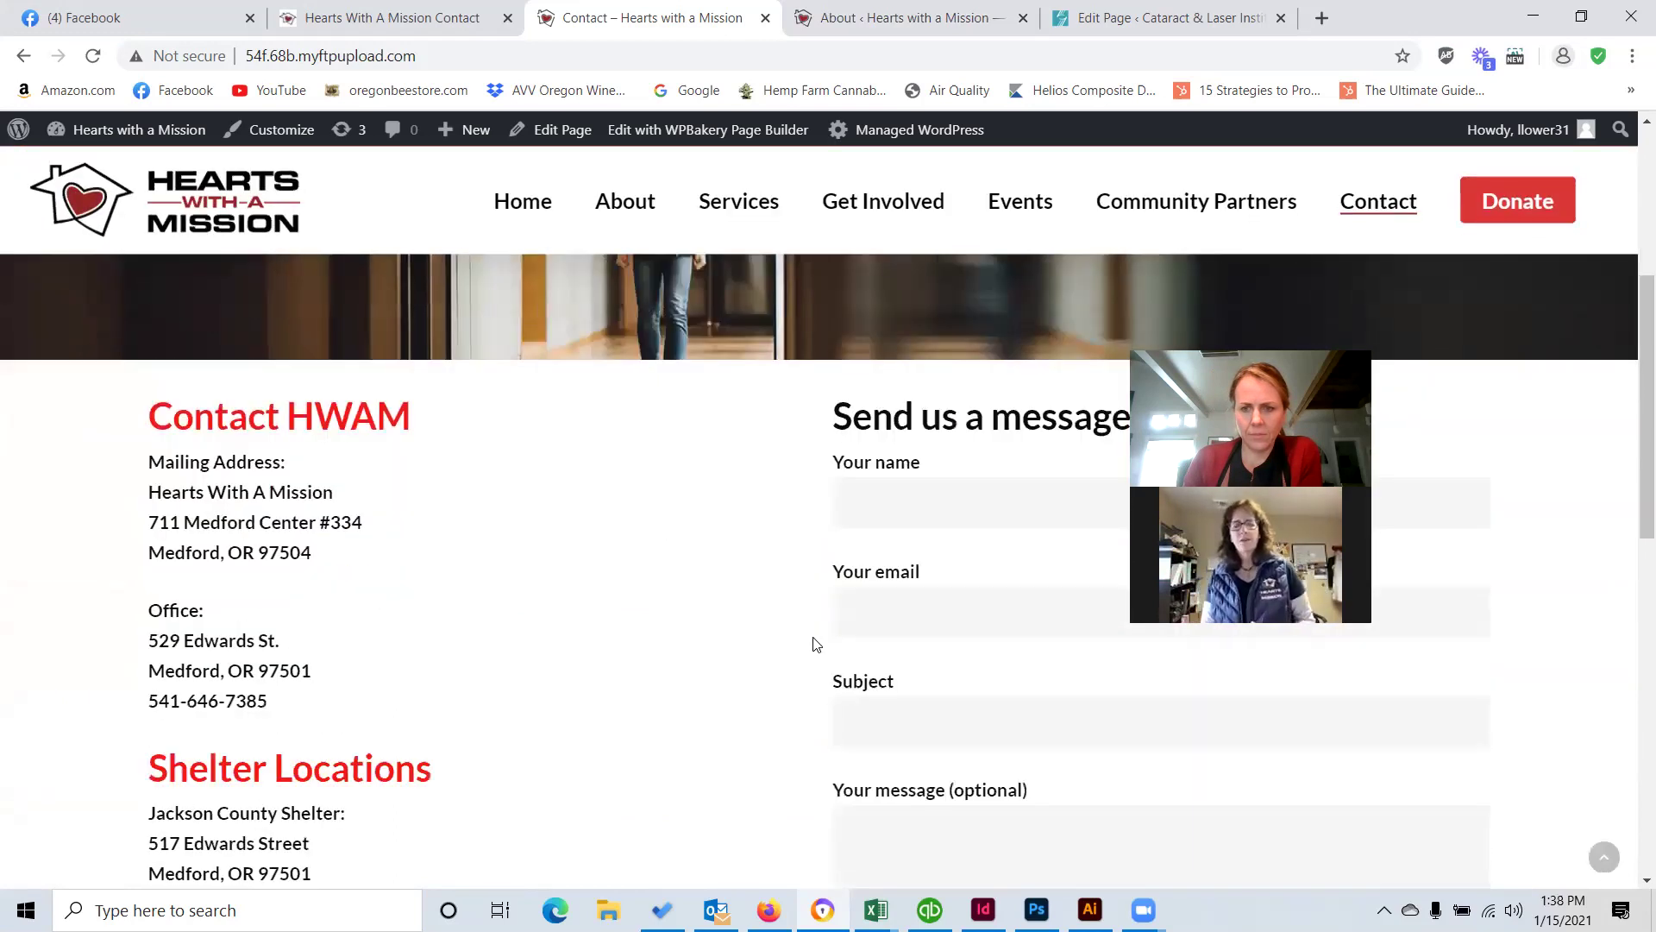
{"action": "scroll", "coordinate": [816, 644], "scroll_direction": "up", "scroll_amount": 4}
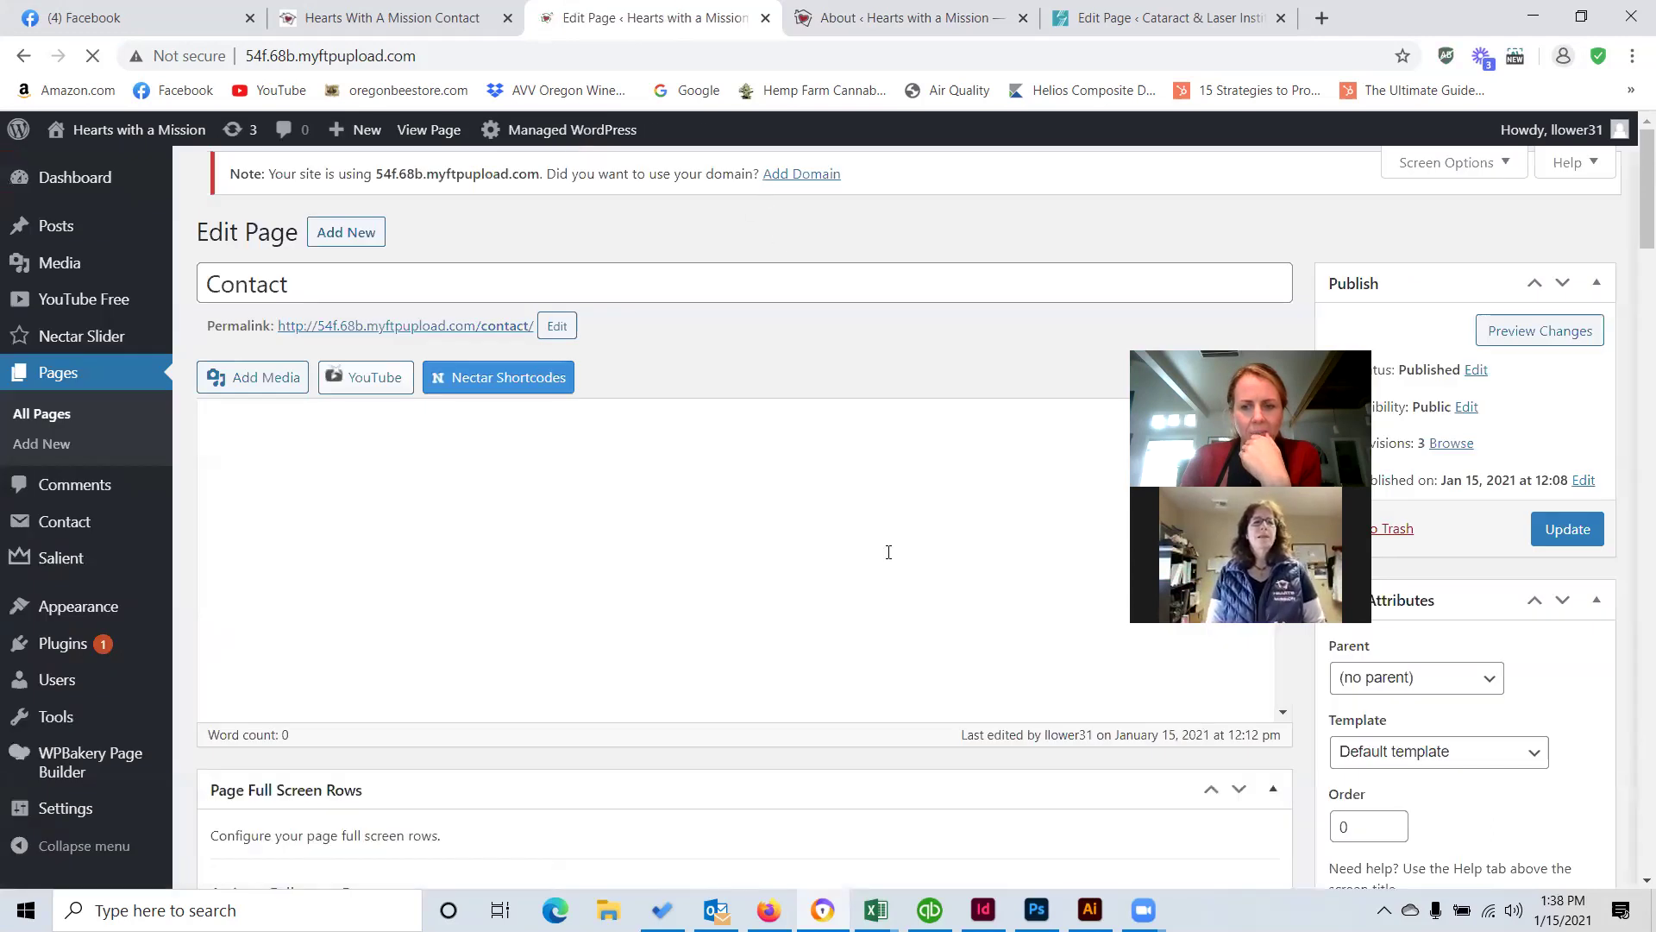
Open the Contact page for editing, turn on the Parallax Header scroll effect and update the page.
{"action": "scroll", "coordinate": [897, 604], "scroll_direction": "down", "scroll_amount": 10}
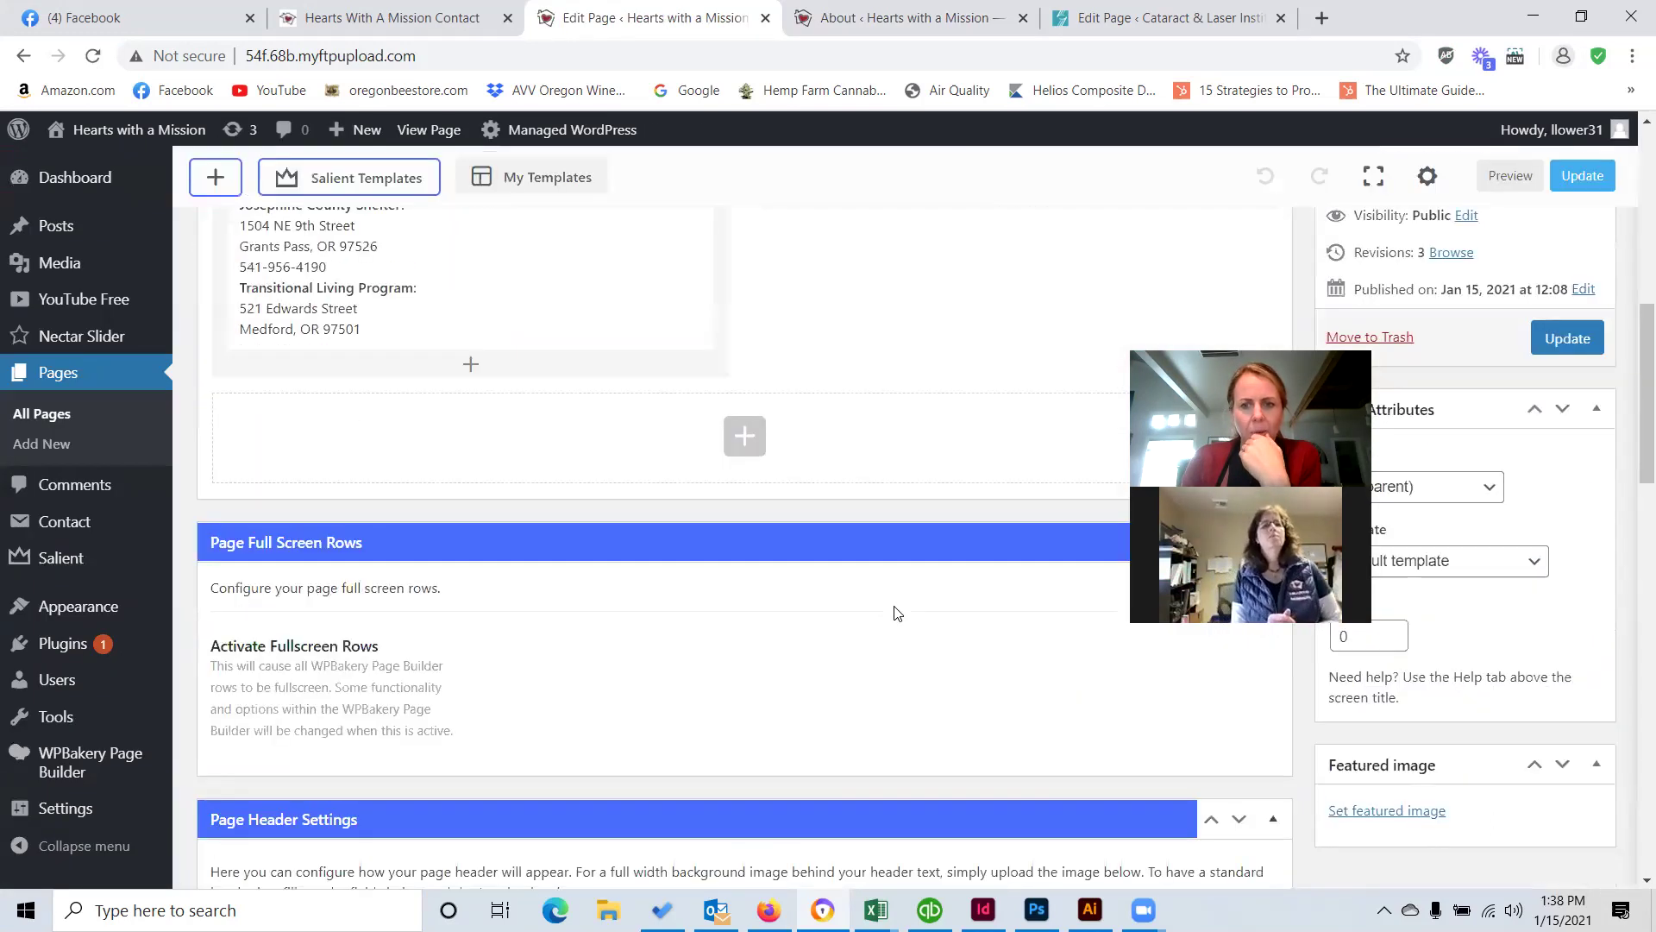
{"action": "scroll", "coordinate": [897, 612], "scroll_direction": "down", "scroll_amount": 8}
{"action": "scroll", "coordinate": [517, 513], "scroll_direction": "up", "scroll_amount": 3}
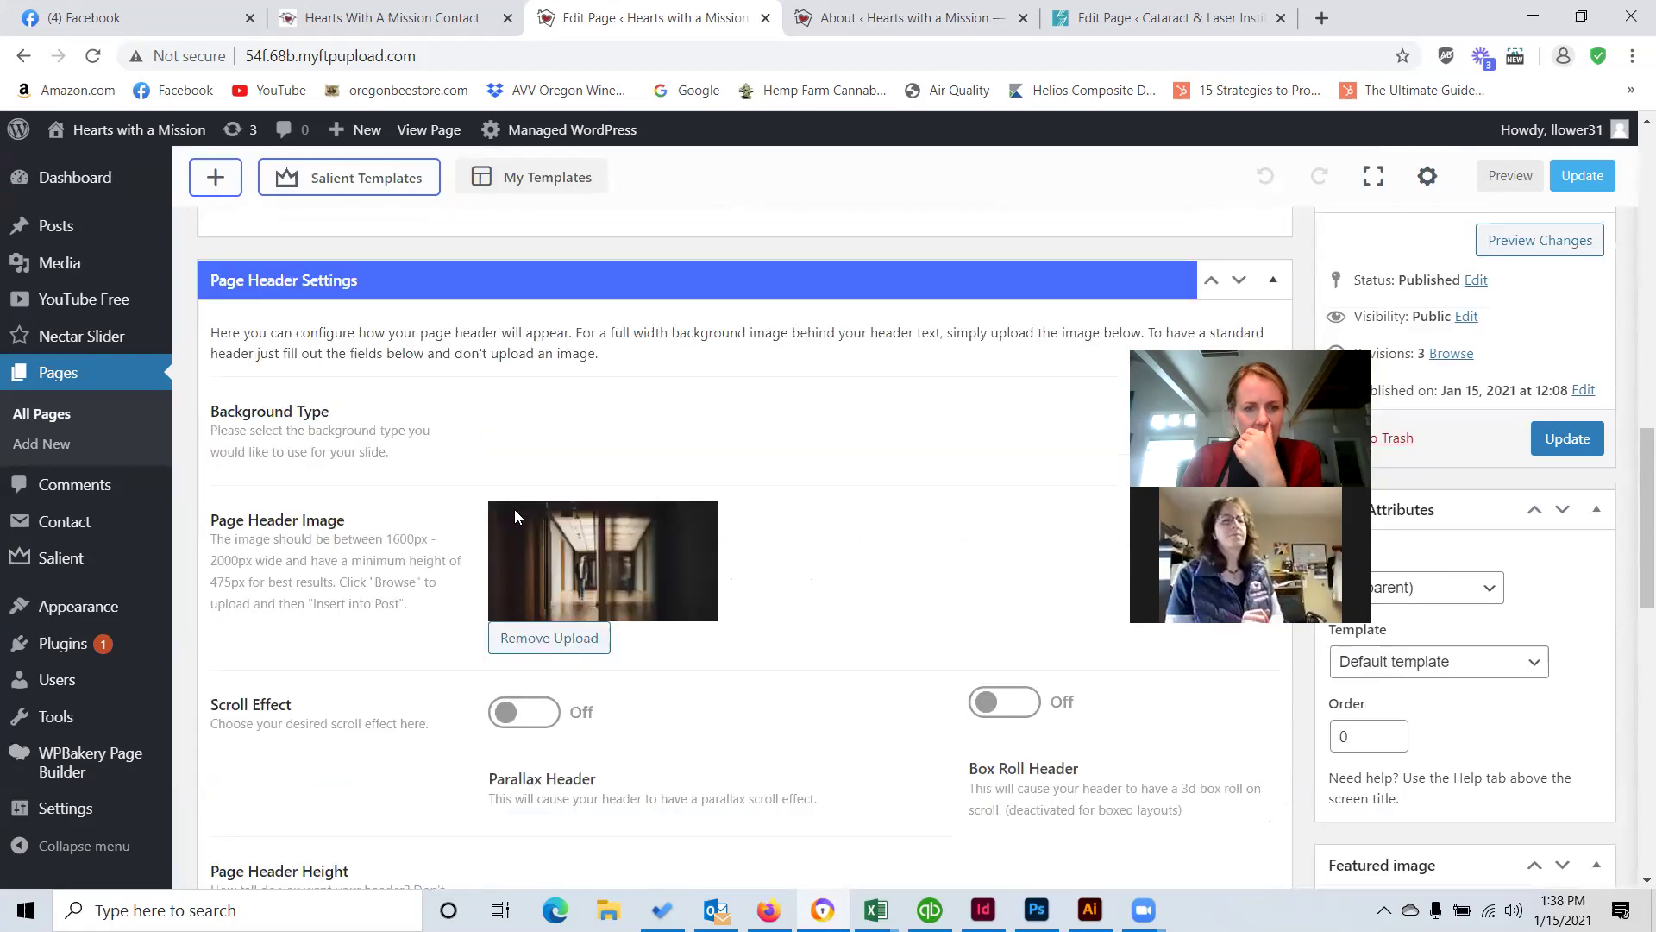
{"action": "scroll", "coordinate": [640, 688], "scroll_direction": "down", "scroll_amount": 3}
{"action": "left_click", "coordinate": [526, 497]}
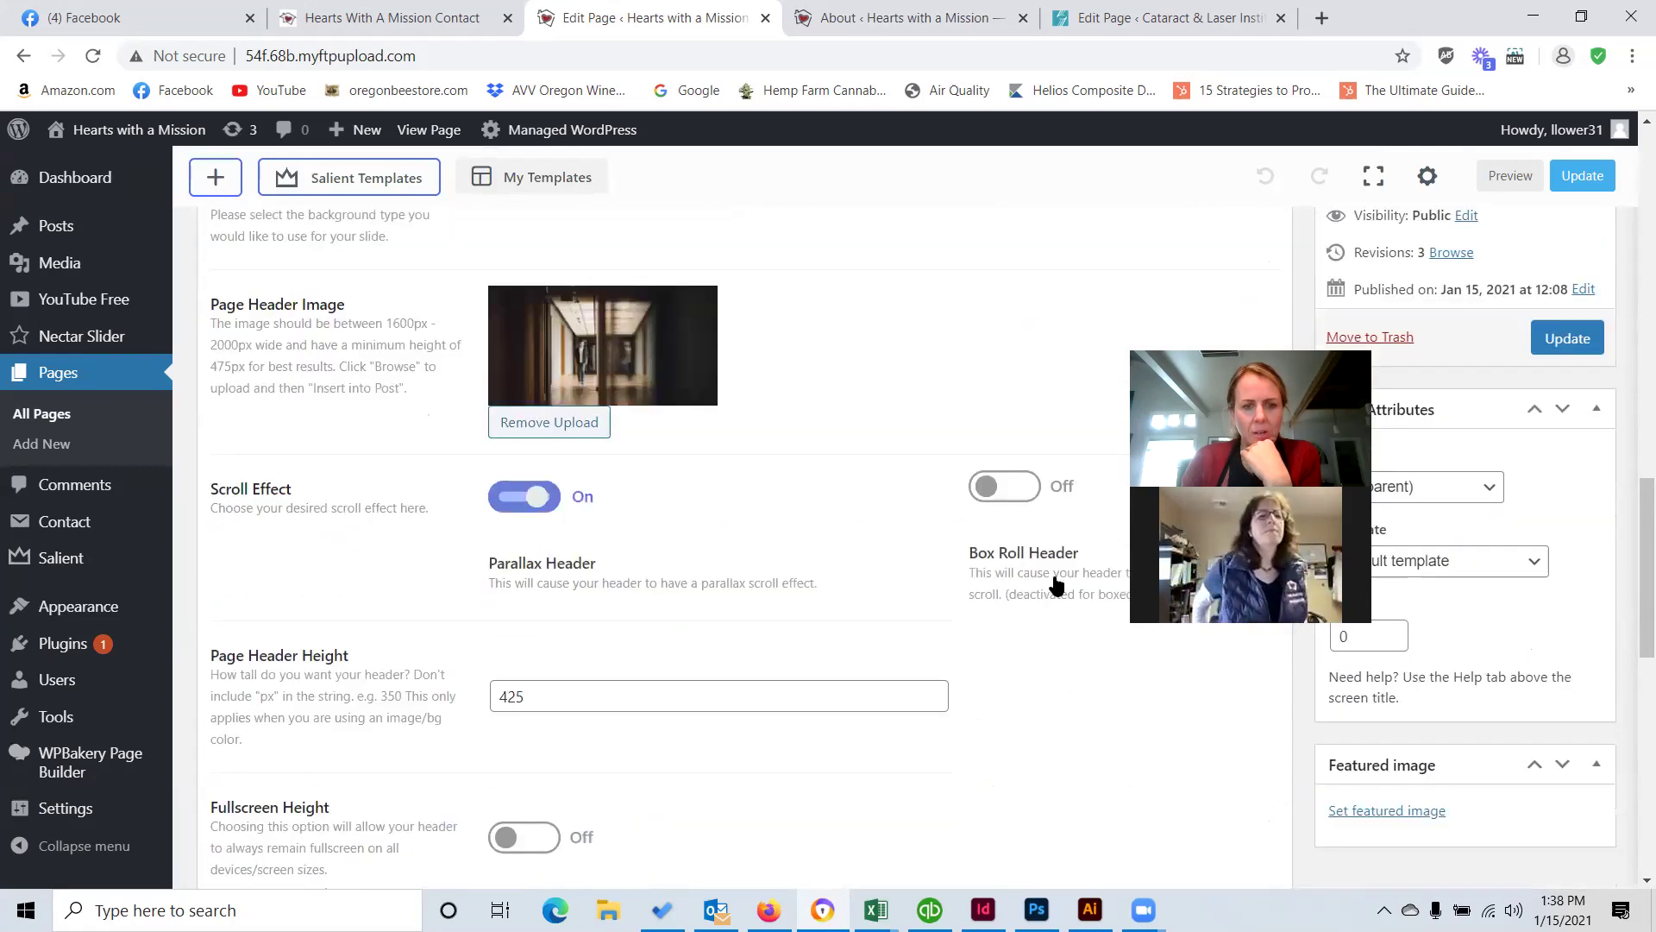
{"action": "scroll", "coordinate": [759, 573], "scroll_direction": "down", "scroll_amount": 3}
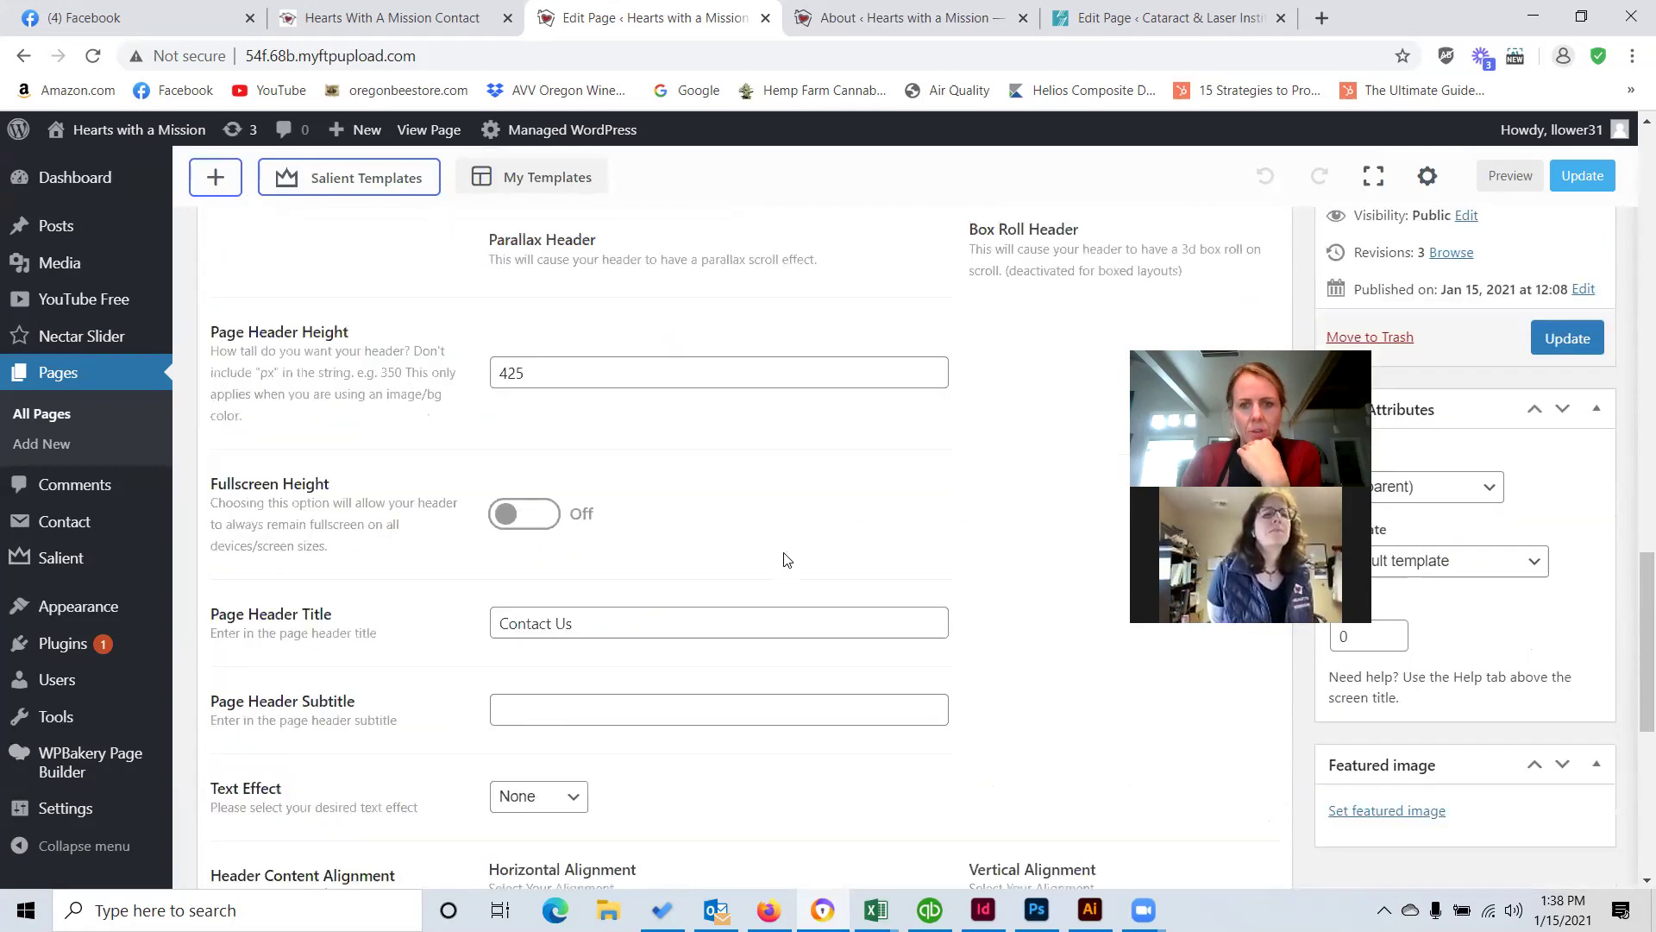
{"action": "scroll", "coordinate": [863, 552], "scroll_direction": "up", "scroll_amount": 2}
{"action": "left_click", "coordinate": [1582, 446]}
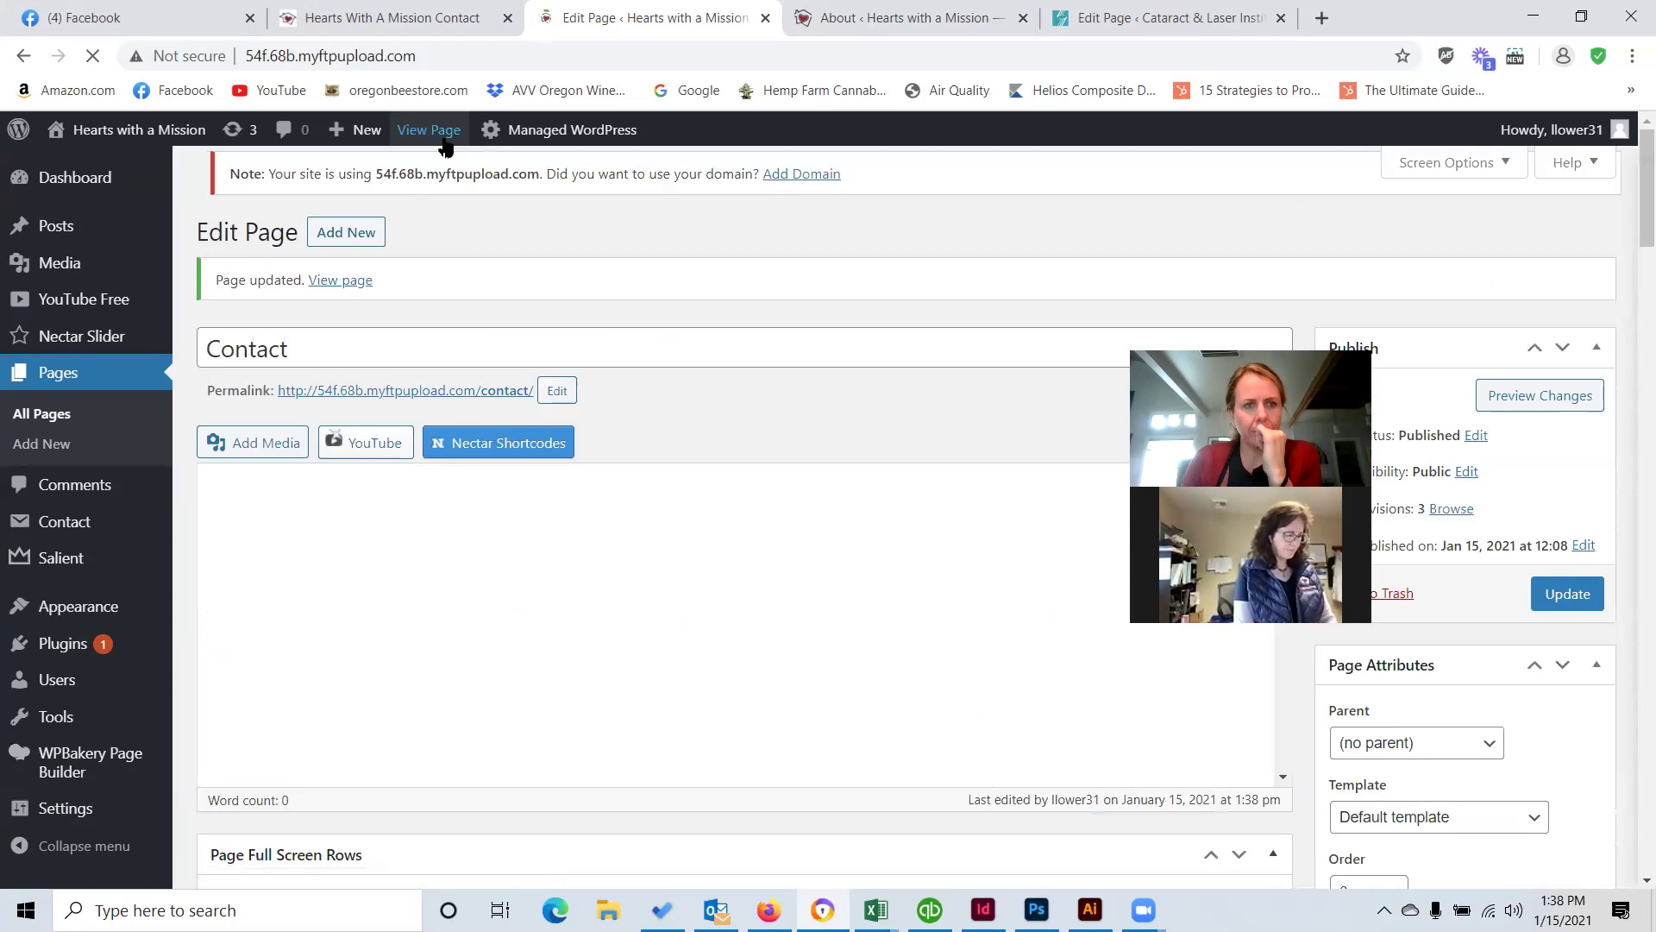
View the live Contact page and check the header image's parallax effect against the content below.
{"action": "left_click", "coordinate": [439, 132]}
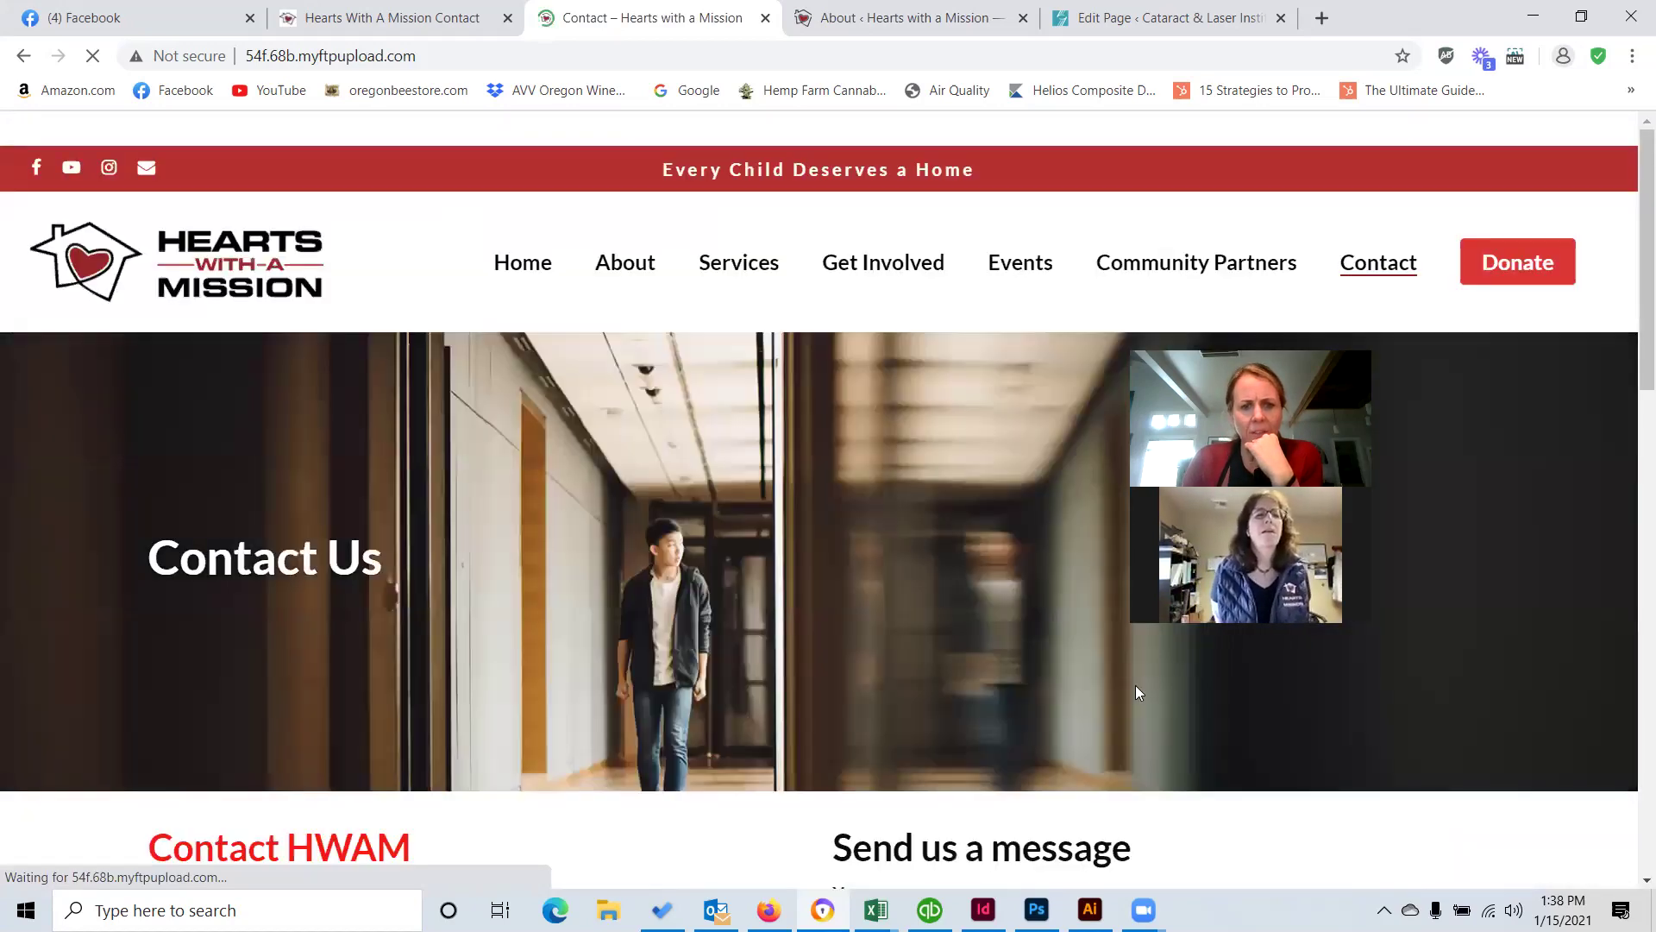
{"action": "scroll", "coordinate": [833, 598], "scroll_direction": "down", "scroll_amount": 6}
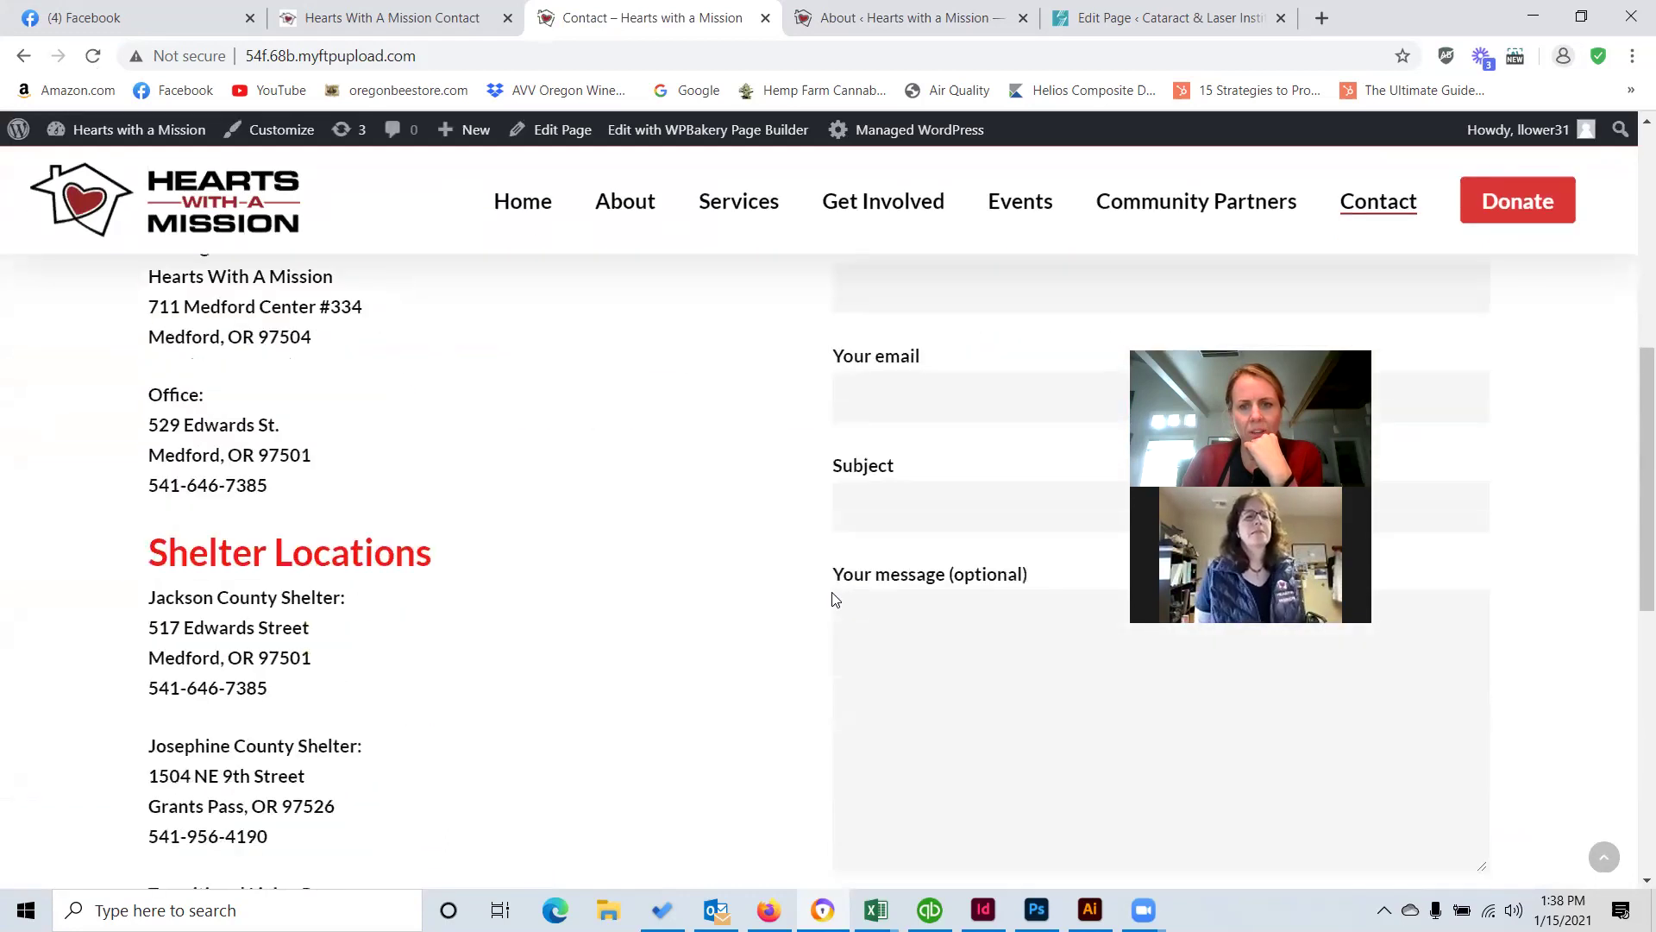
{"action": "scroll", "coordinate": [833, 597], "scroll_direction": "up", "scroll_amount": 5}
{"action": "scroll", "coordinate": [833, 598], "scroll_direction": "down", "scroll_amount": 3}
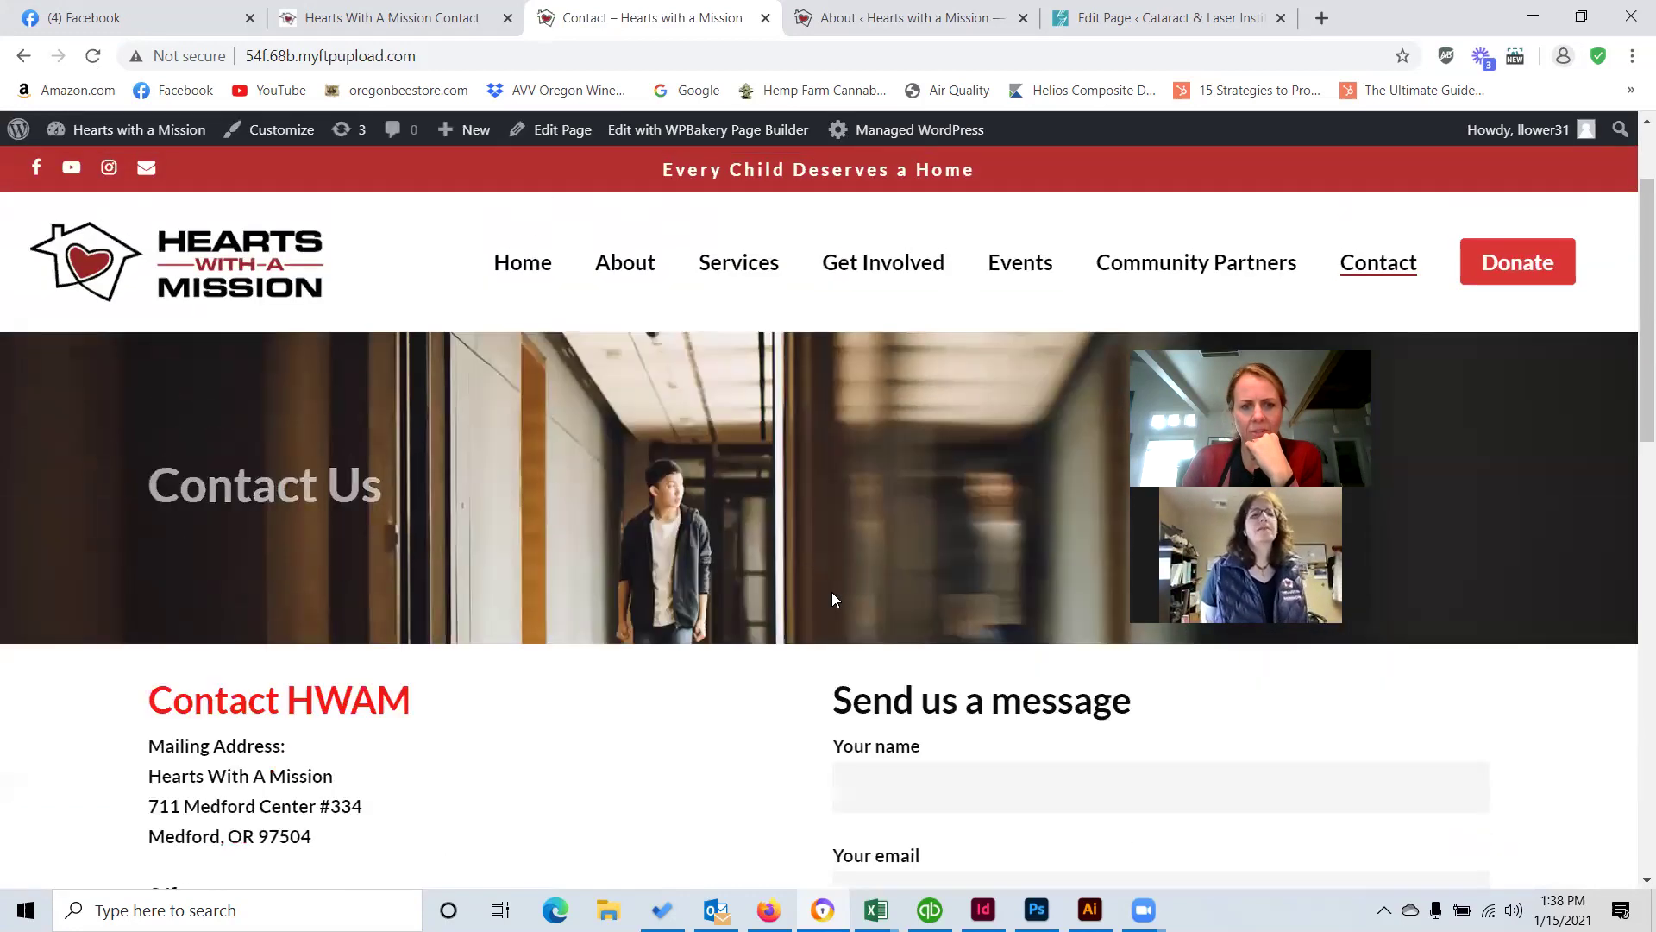
{"action": "scroll", "coordinate": [834, 601], "scroll_direction": "down", "scroll_amount": 3}
{"action": "scroll", "coordinate": [833, 601], "scroll_direction": "up", "scroll_amount": 4}
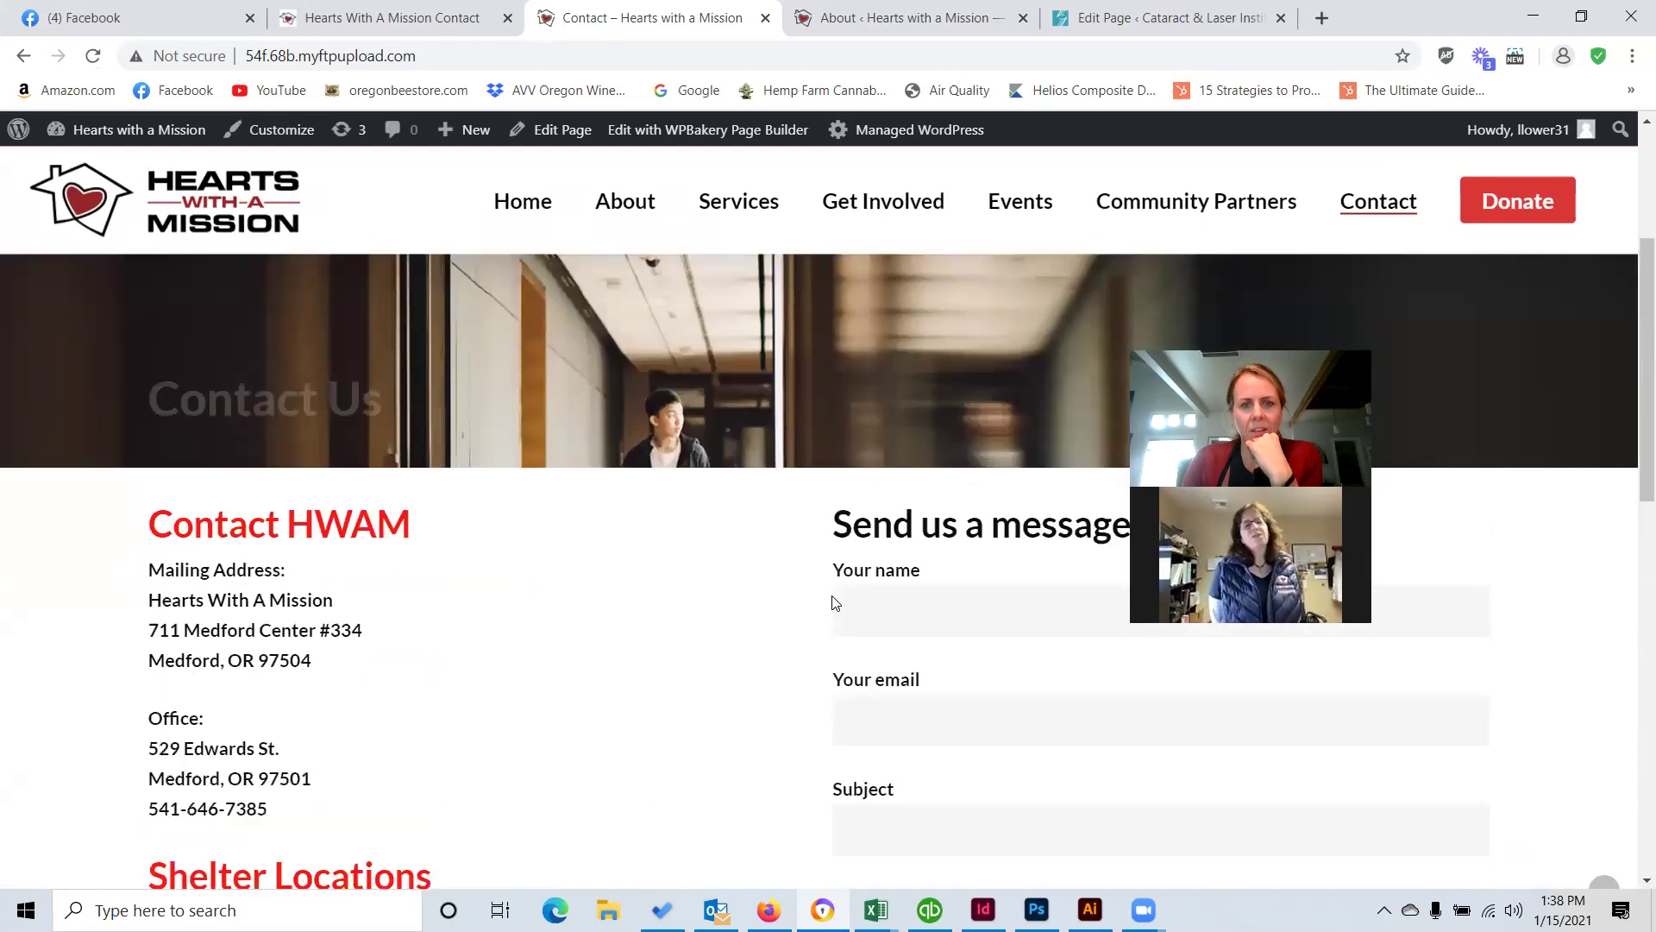
{"action": "scroll", "coordinate": [835, 601], "scroll_direction": "up", "scroll_amount": 1}
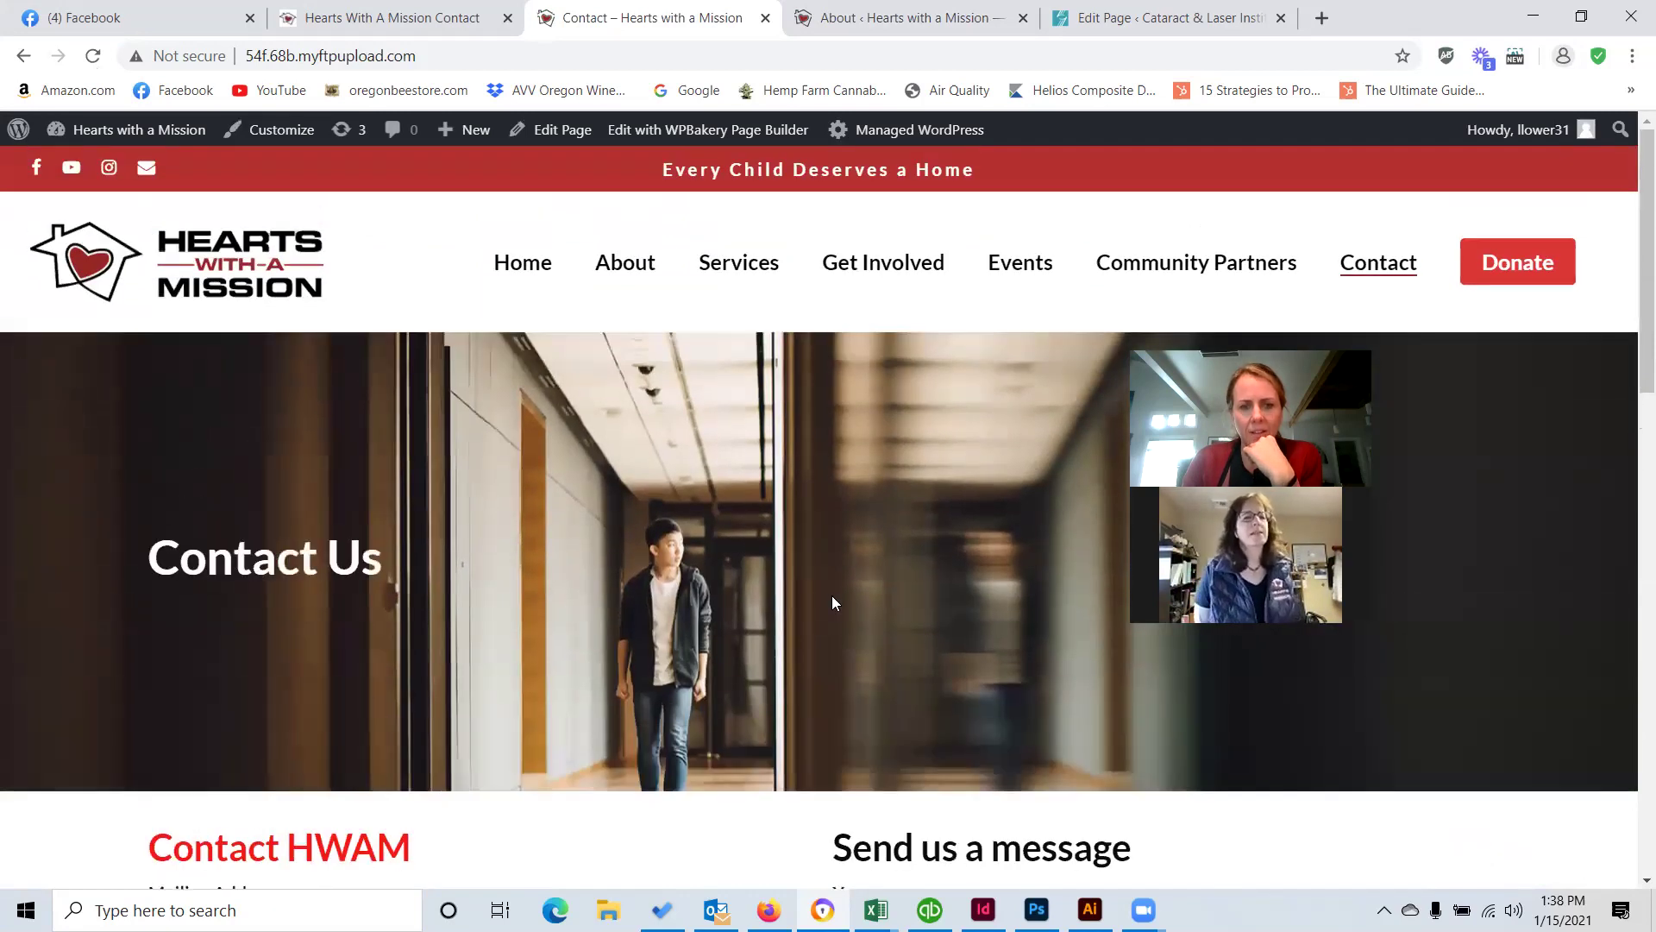
{"action": "scroll", "coordinate": [833, 602], "scroll_direction": "down", "scroll_amount": 10}
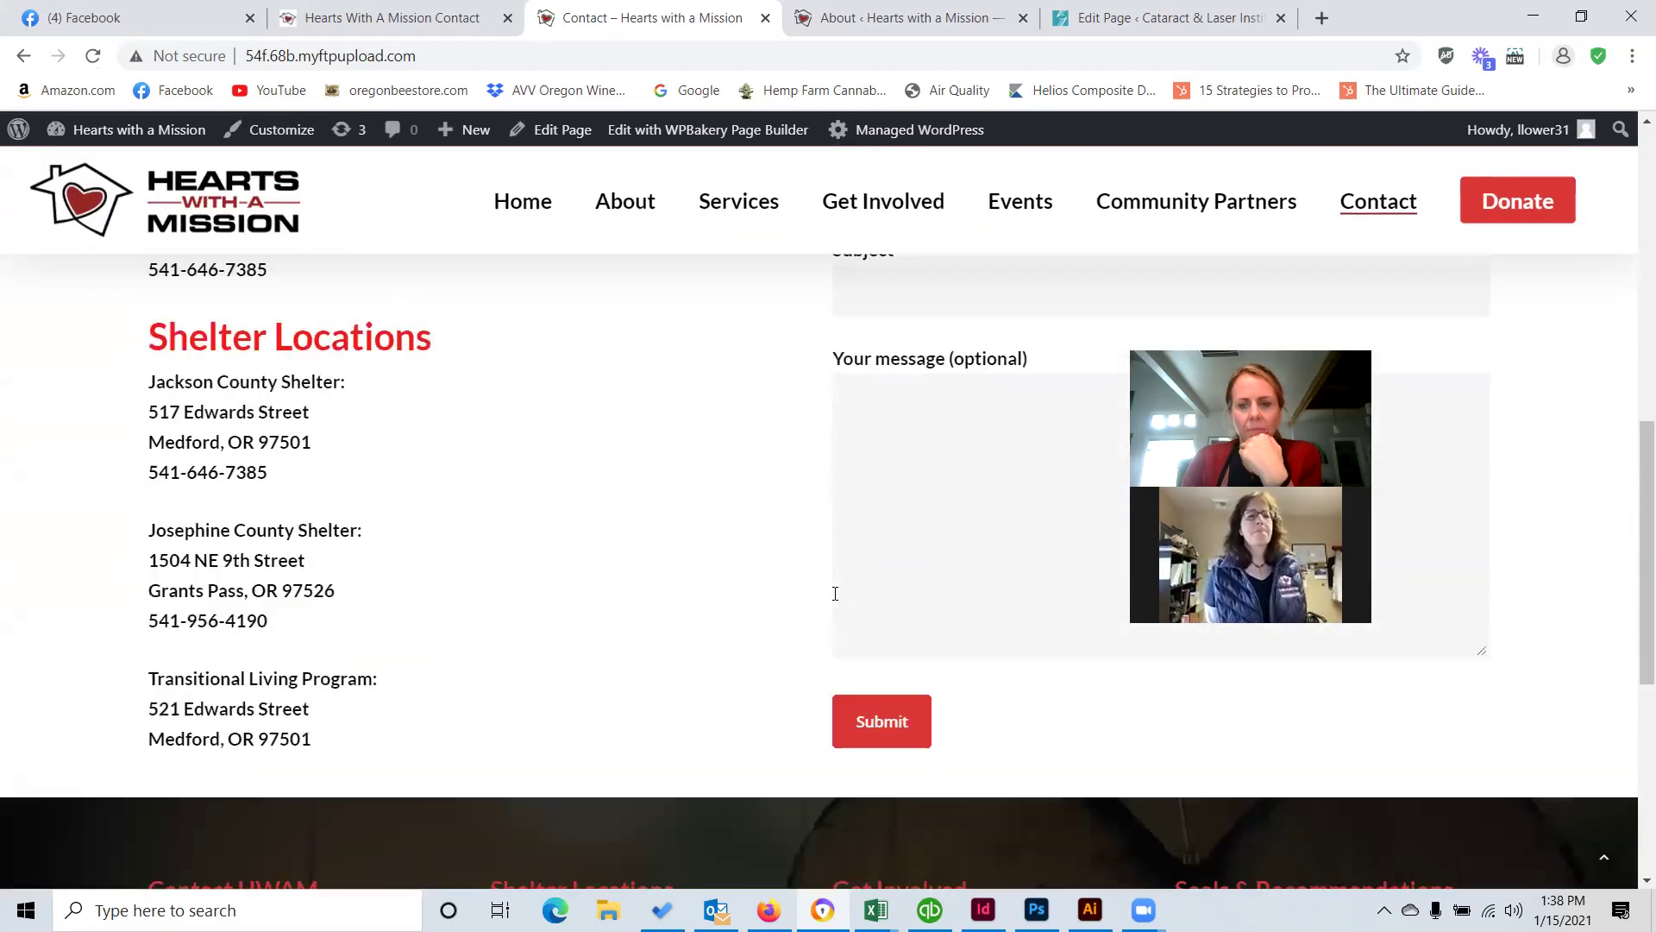
{"action": "scroll", "coordinate": [838, 599], "scroll_direction": "up", "scroll_amount": 10}
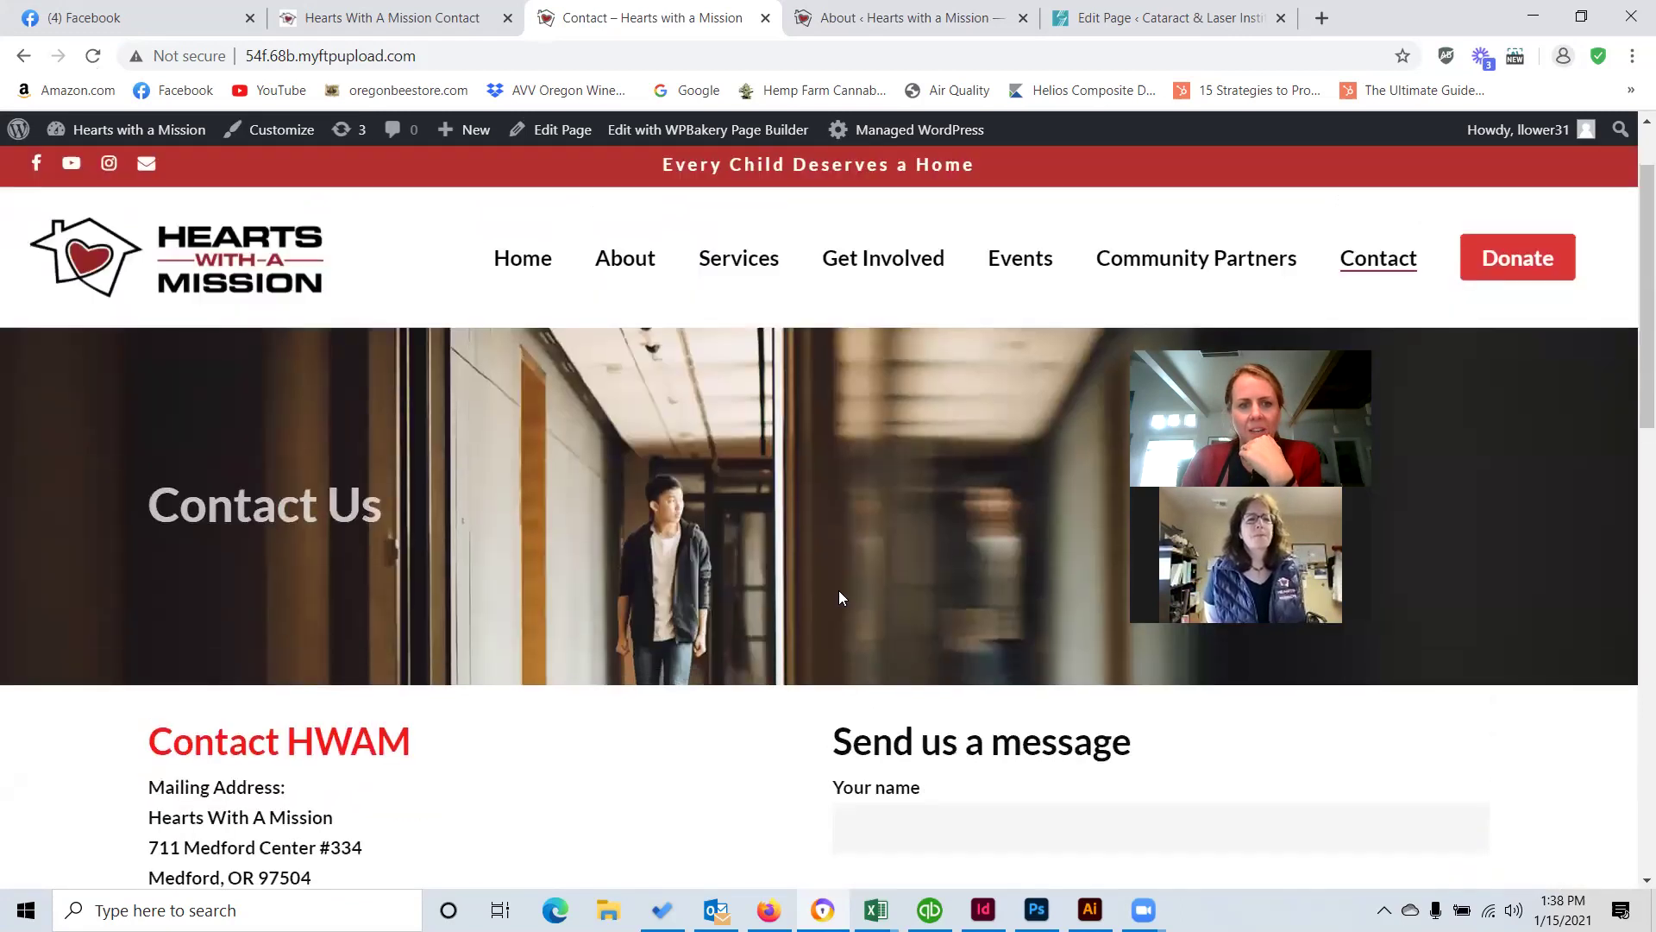
{"action": "scroll", "coordinate": [868, 569], "scroll_direction": "down", "scroll_amount": 8}
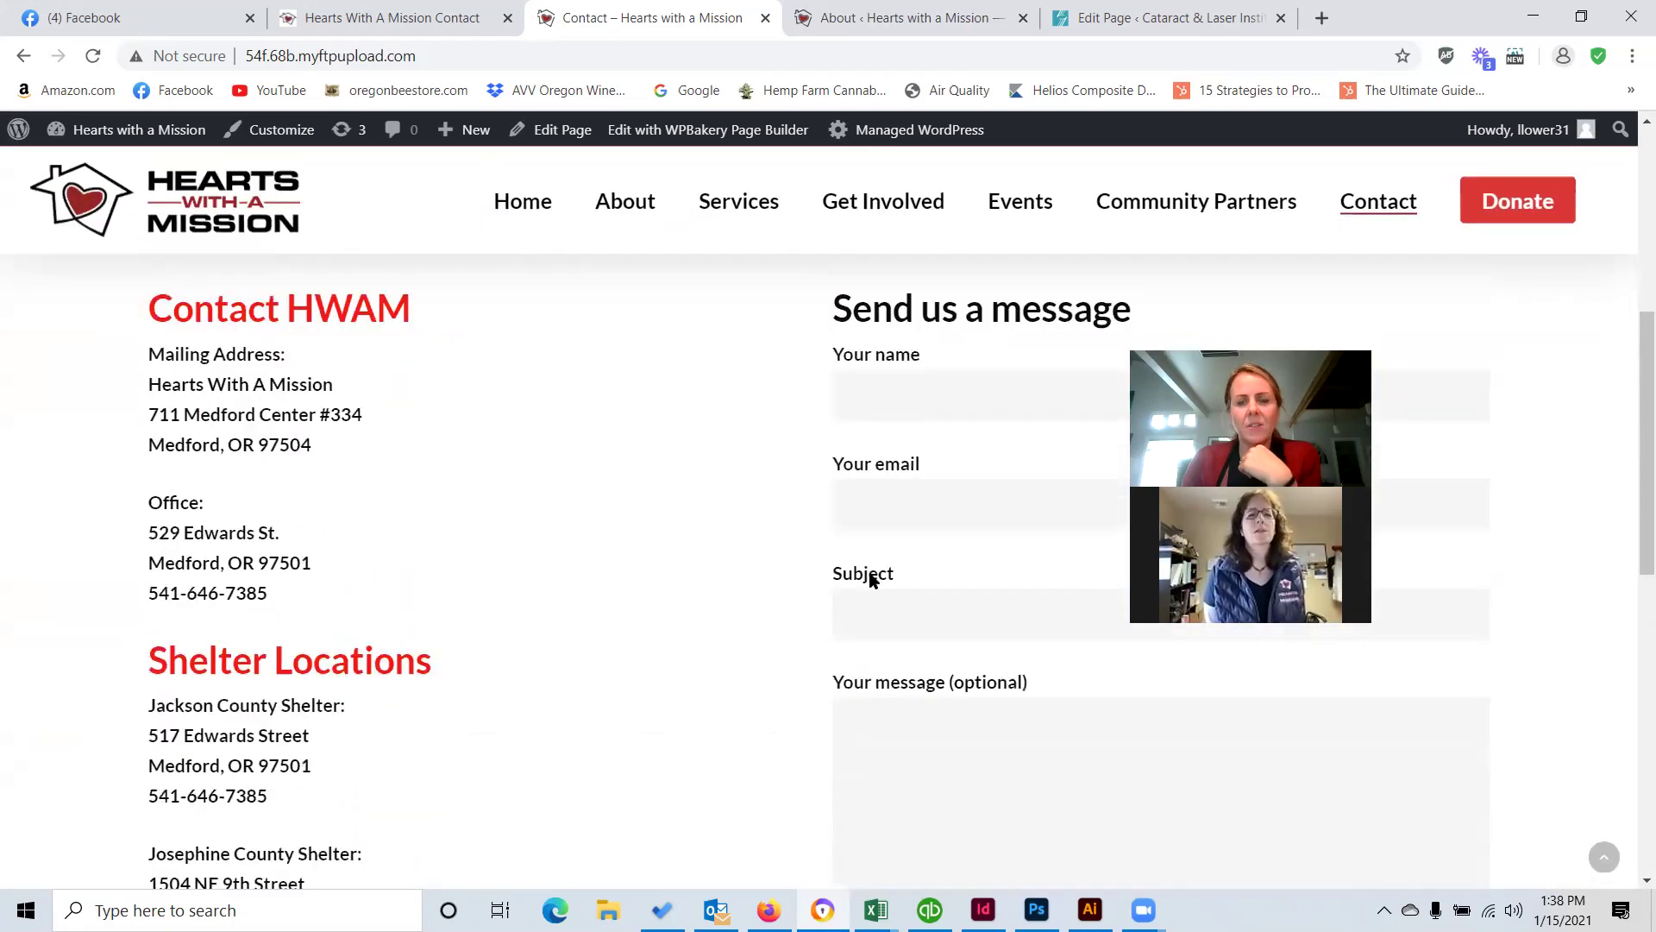
{"action": "scroll", "coordinate": [871, 574], "scroll_direction": "up", "scroll_amount": 8}
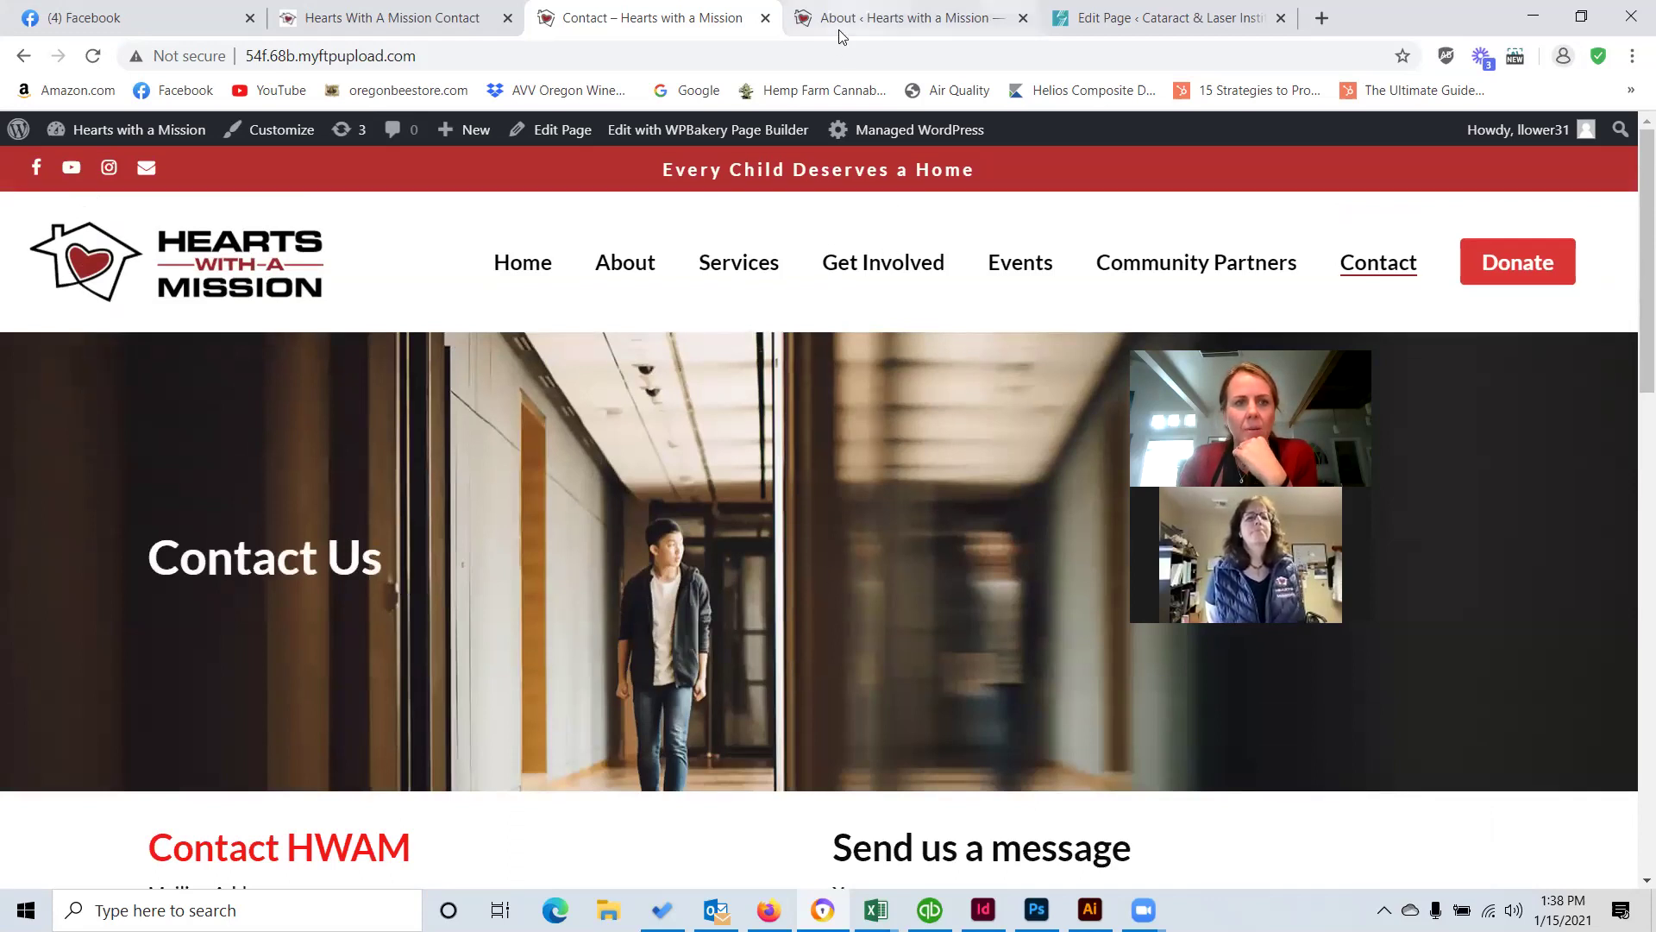
Open the About page for editing and look over its rows from Core Values to the Annual Report.
{"action": "left_click", "coordinate": [656, 262]}
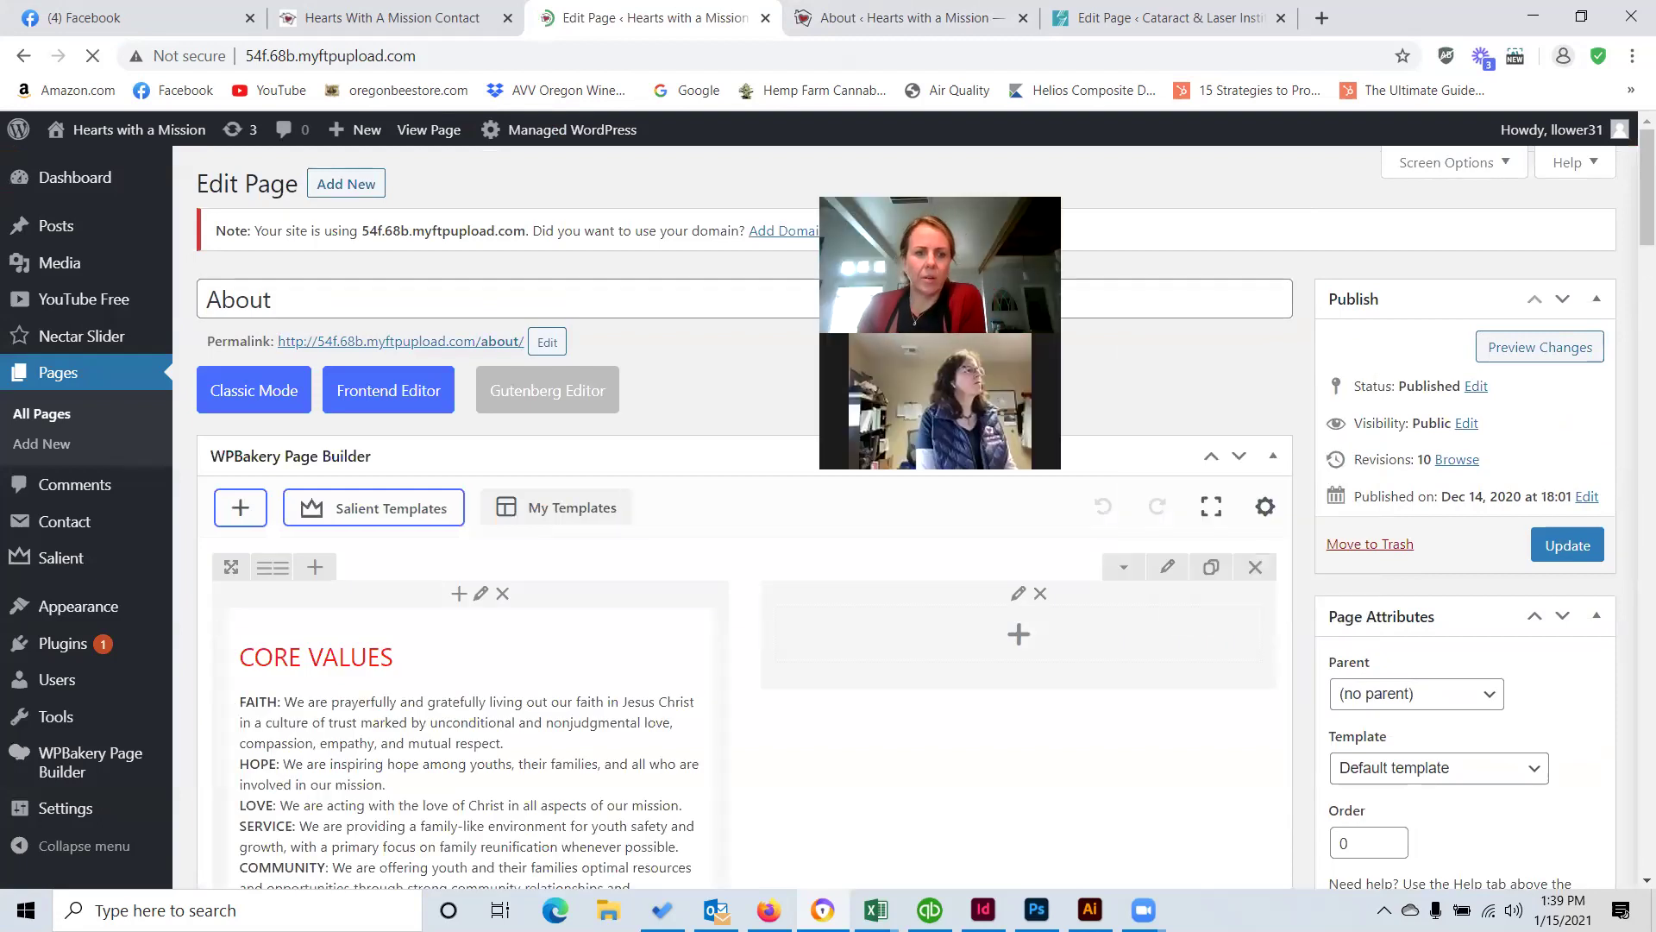
{"action": "scroll", "coordinate": [1113, 644], "scroll_direction": "down", "scroll_amount": 3}
{"action": "scroll", "coordinate": [1112, 644], "scroll_direction": "down", "scroll_amount": 5}
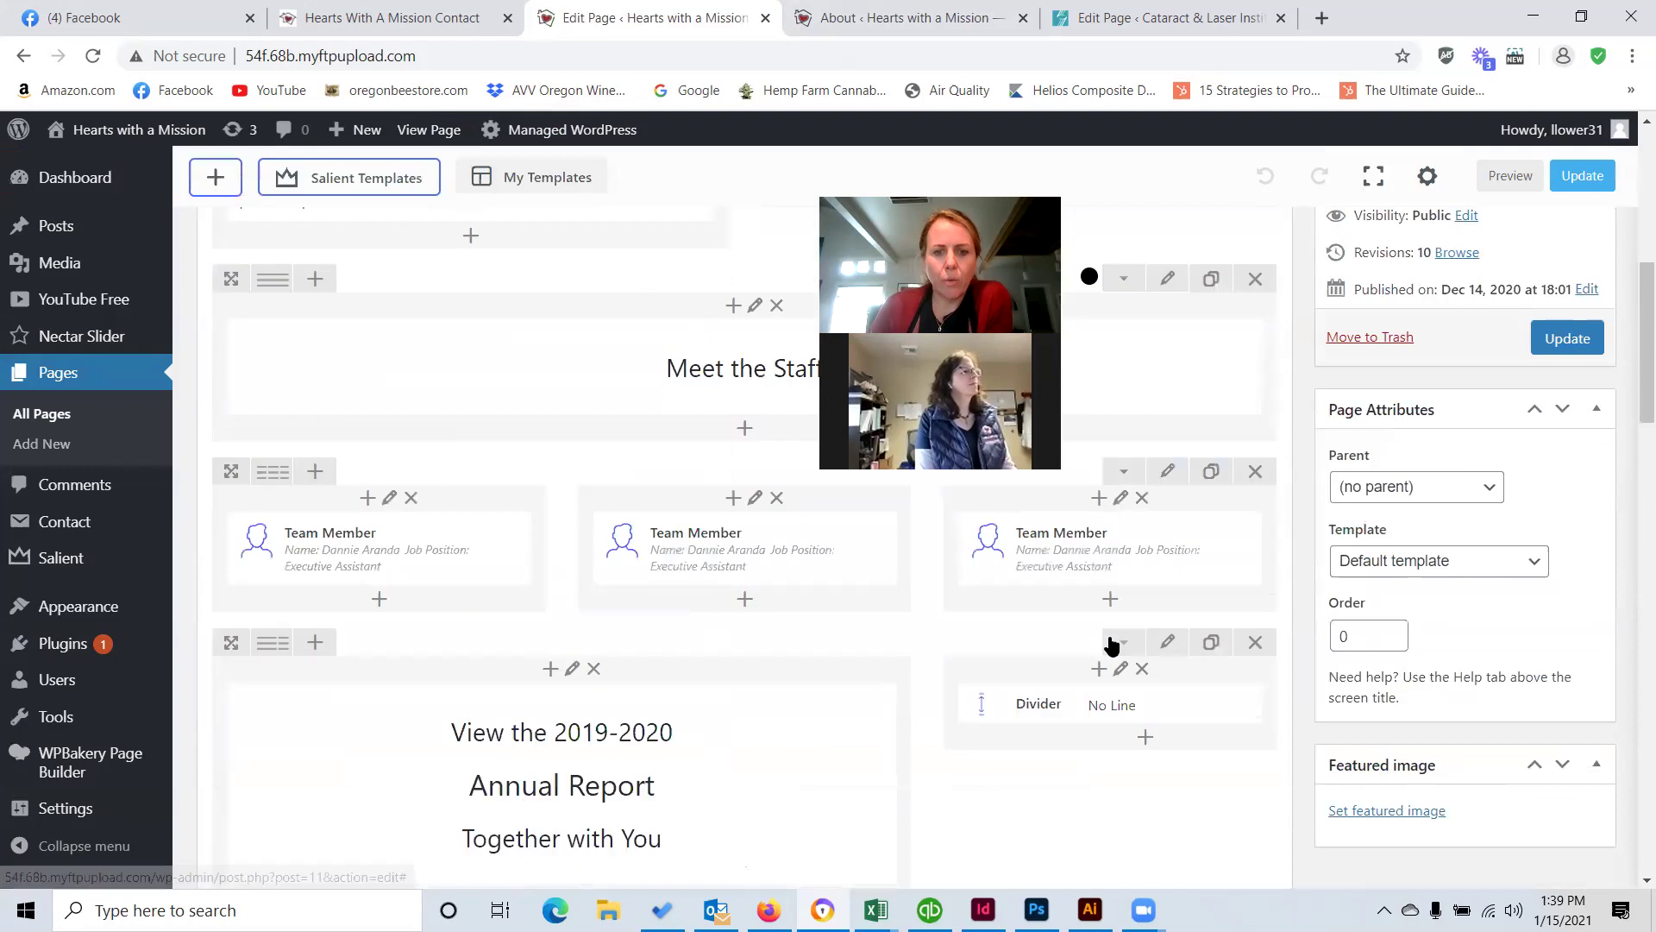
{"action": "scroll", "coordinate": [1061, 700], "scroll_direction": "up", "scroll_amount": 4}
{"action": "scroll", "coordinate": [1054, 707], "scroll_direction": "up", "scroll_amount": 5}
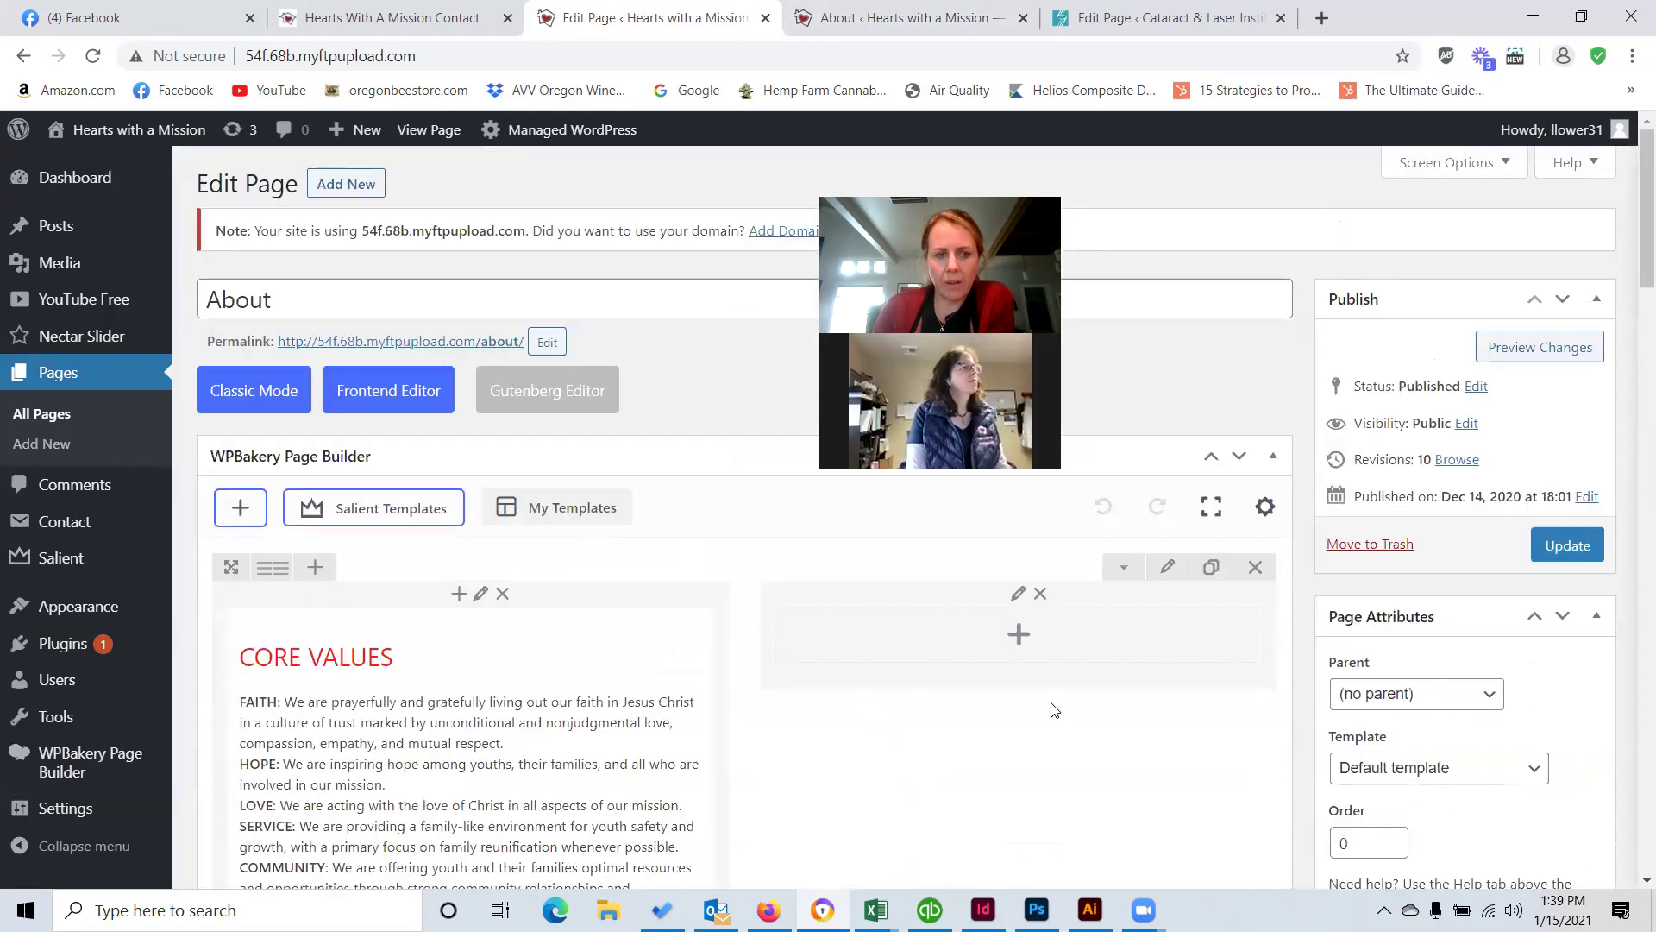
{"action": "scroll", "coordinate": [1047, 690], "scroll_direction": "down", "scroll_amount": 5}
{"action": "scroll", "coordinate": [1069, 684], "scroll_direction": "up", "scroll_amount": 2}
{"action": "scroll", "coordinate": [1070, 680], "scroll_direction": "up", "scroll_amount": 2}
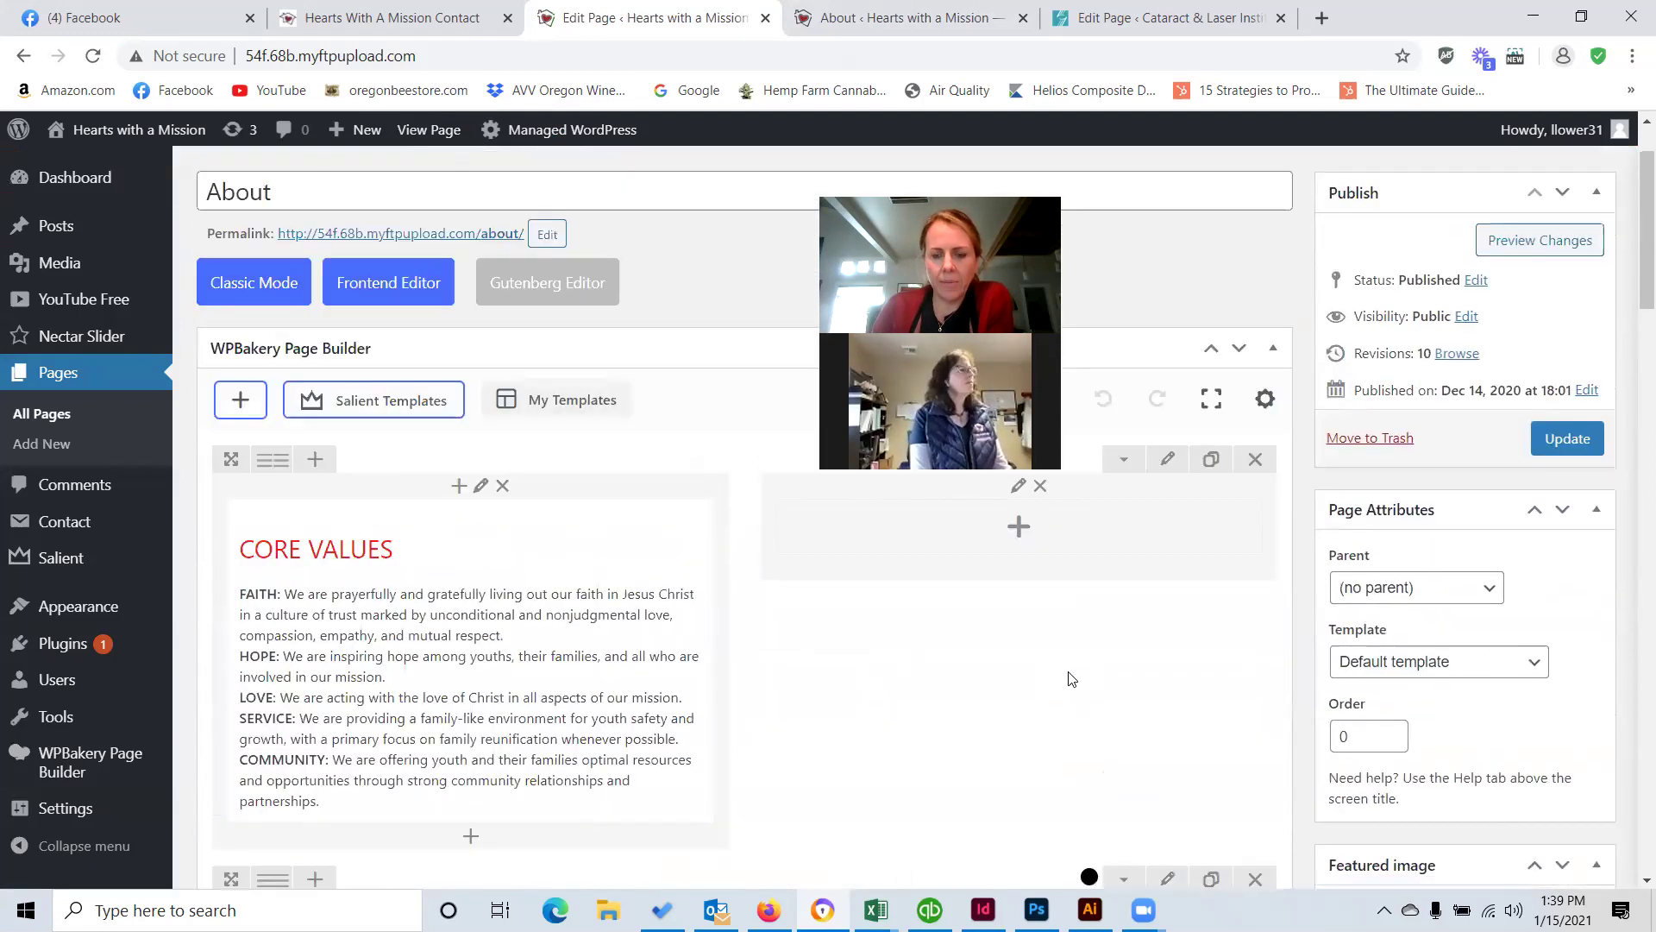
{"action": "scroll", "coordinate": [1078, 699], "scroll_direction": "down", "scroll_amount": 5}
{"action": "scroll", "coordinate": [759, 664], "scroll_direction": "down", "scroll_amount": 1}
{"action": "scroll", "coordinate": [863, 655], "scroll_direction": "up", "scroll_amount": 4}
{"action": "scroll", "coordinate": [1078, 638], "scroll_direction": "down", "scroll_amount": 2}
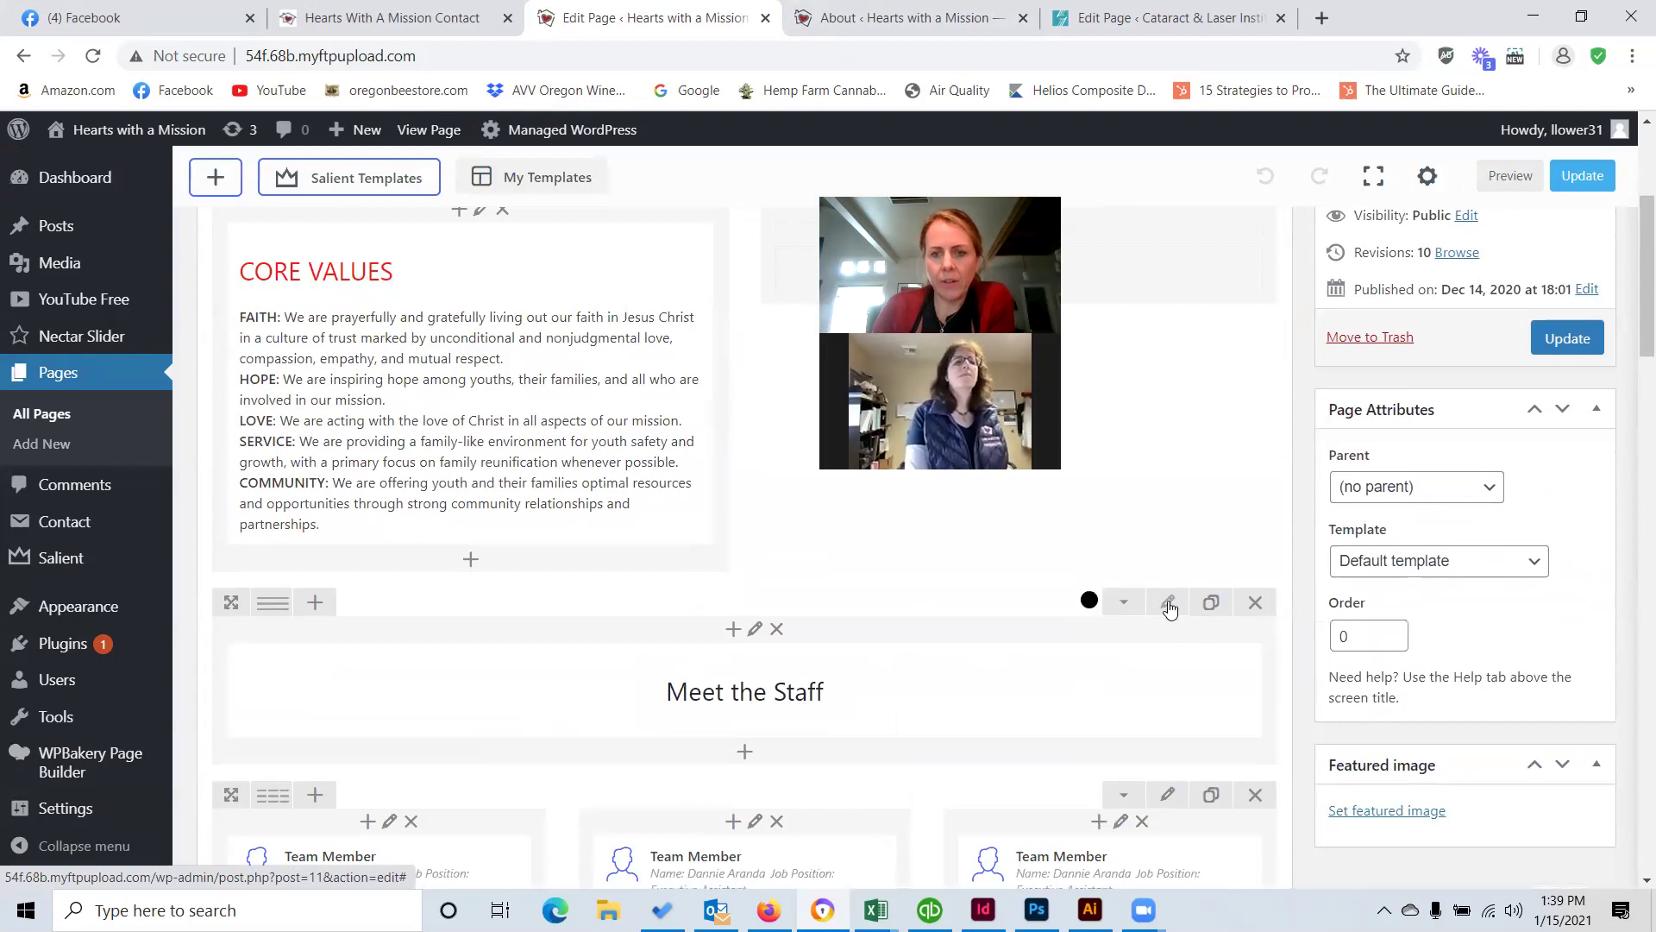
{"action": "left_click", "coordinate": [1171, 606]}
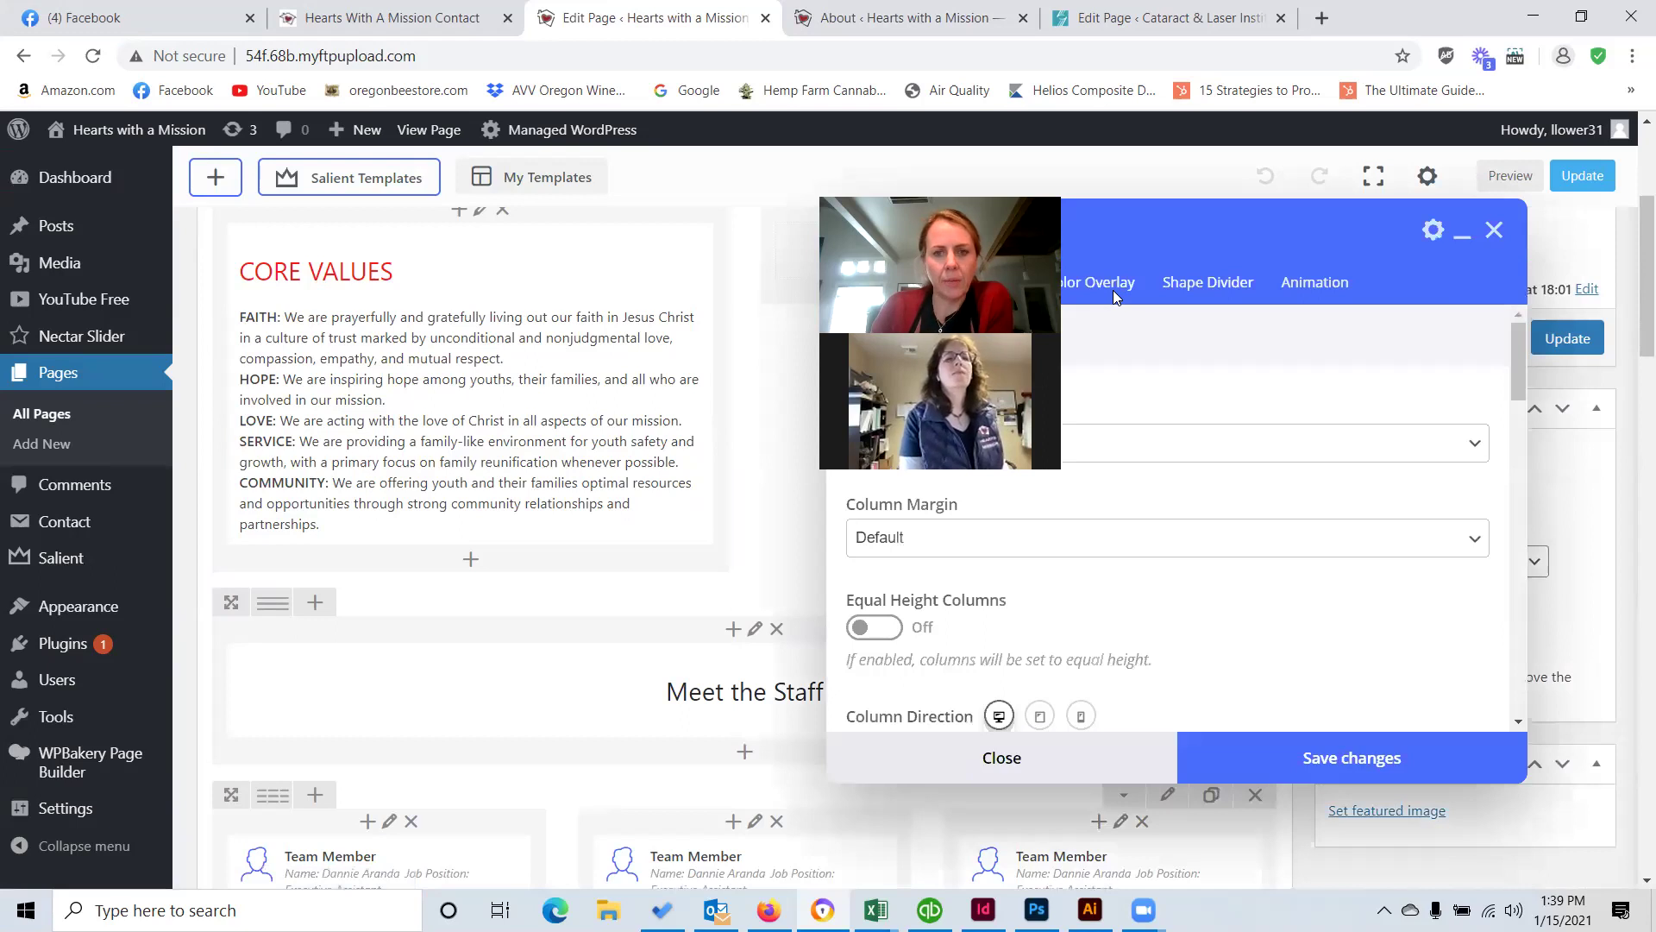
{"action": "left_click", "coordinate": [1328, 284]}
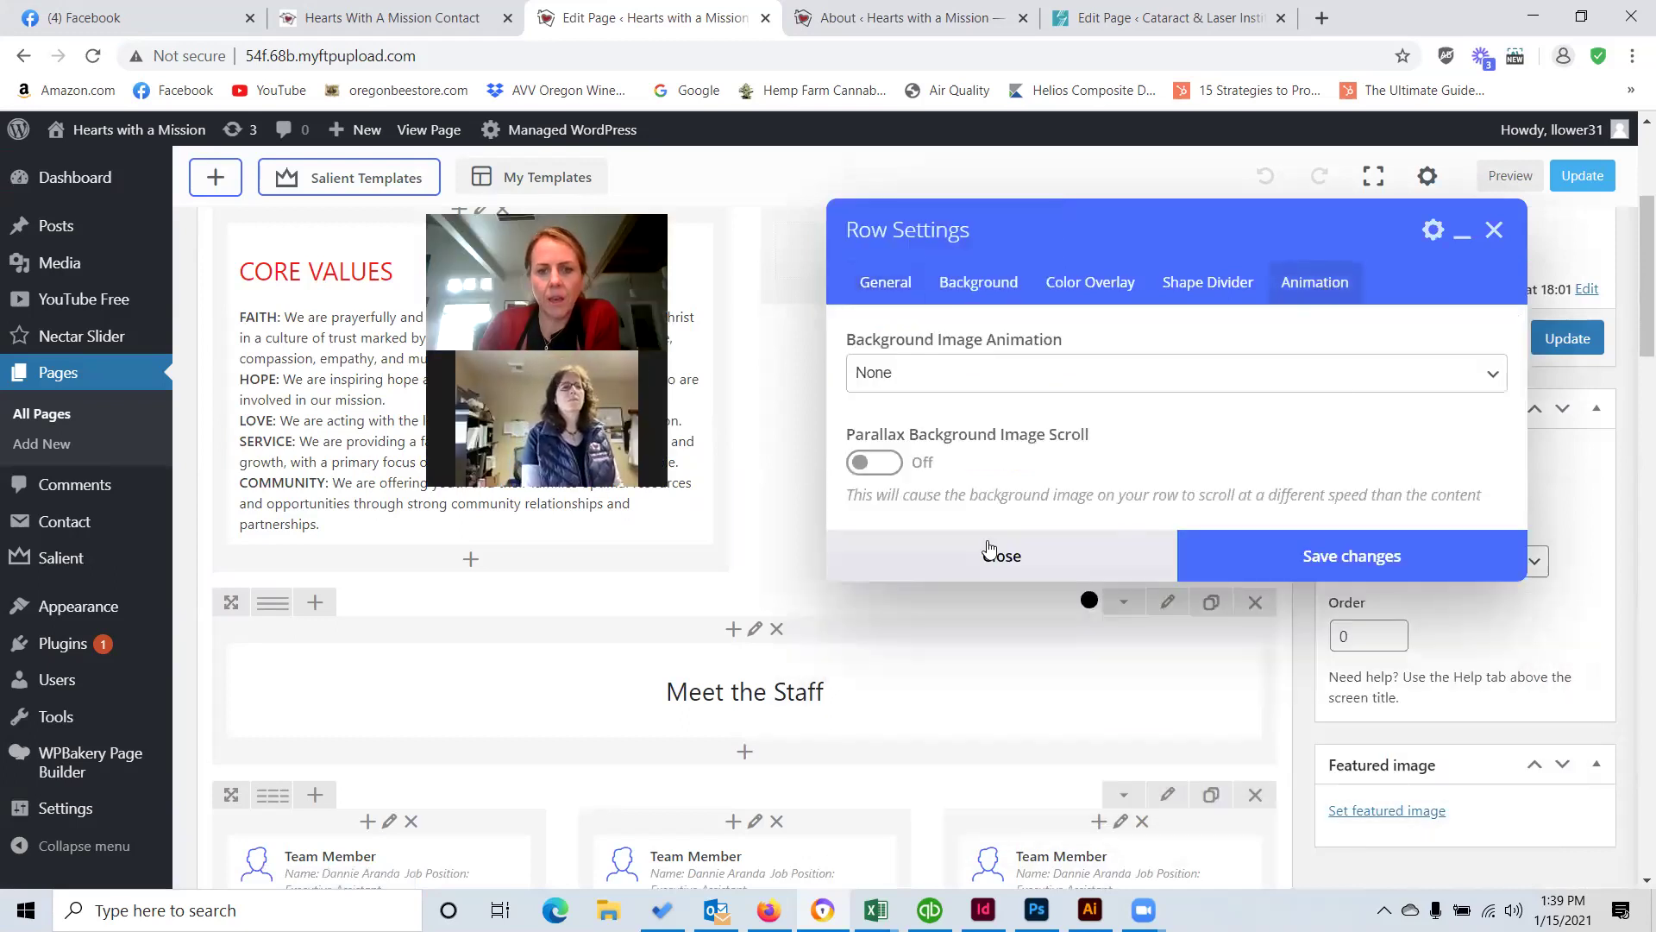
{"action": "left_click", "coordinate": [888, 468]}
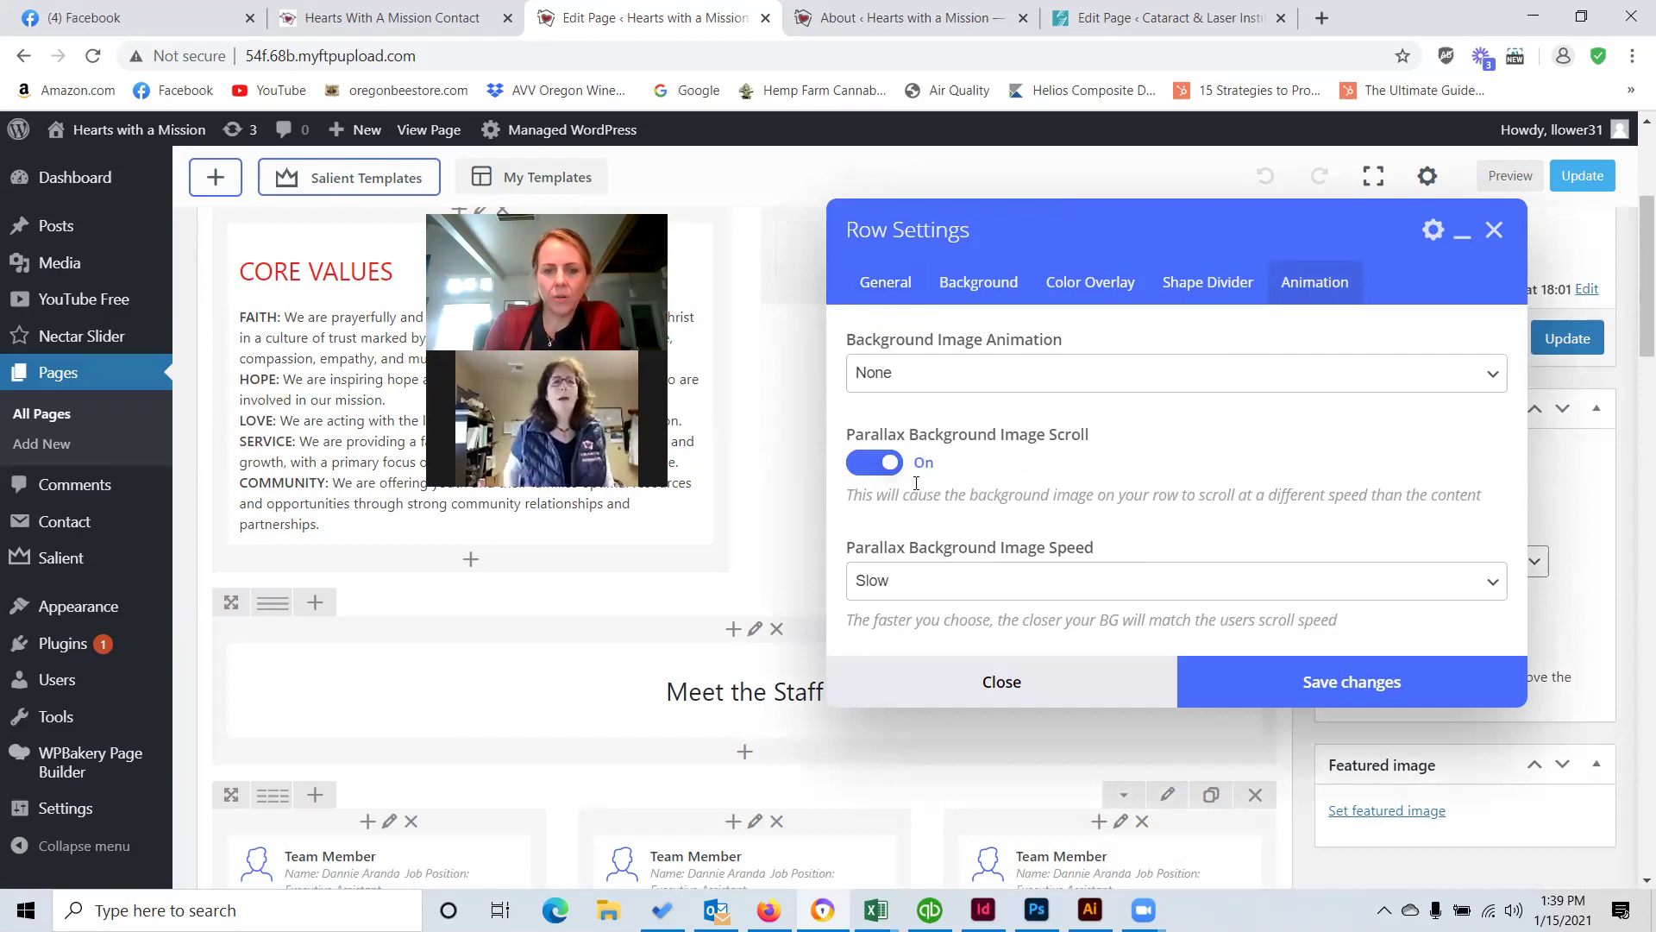
{"action": "left_click", "coordinate": [1071, 709]}
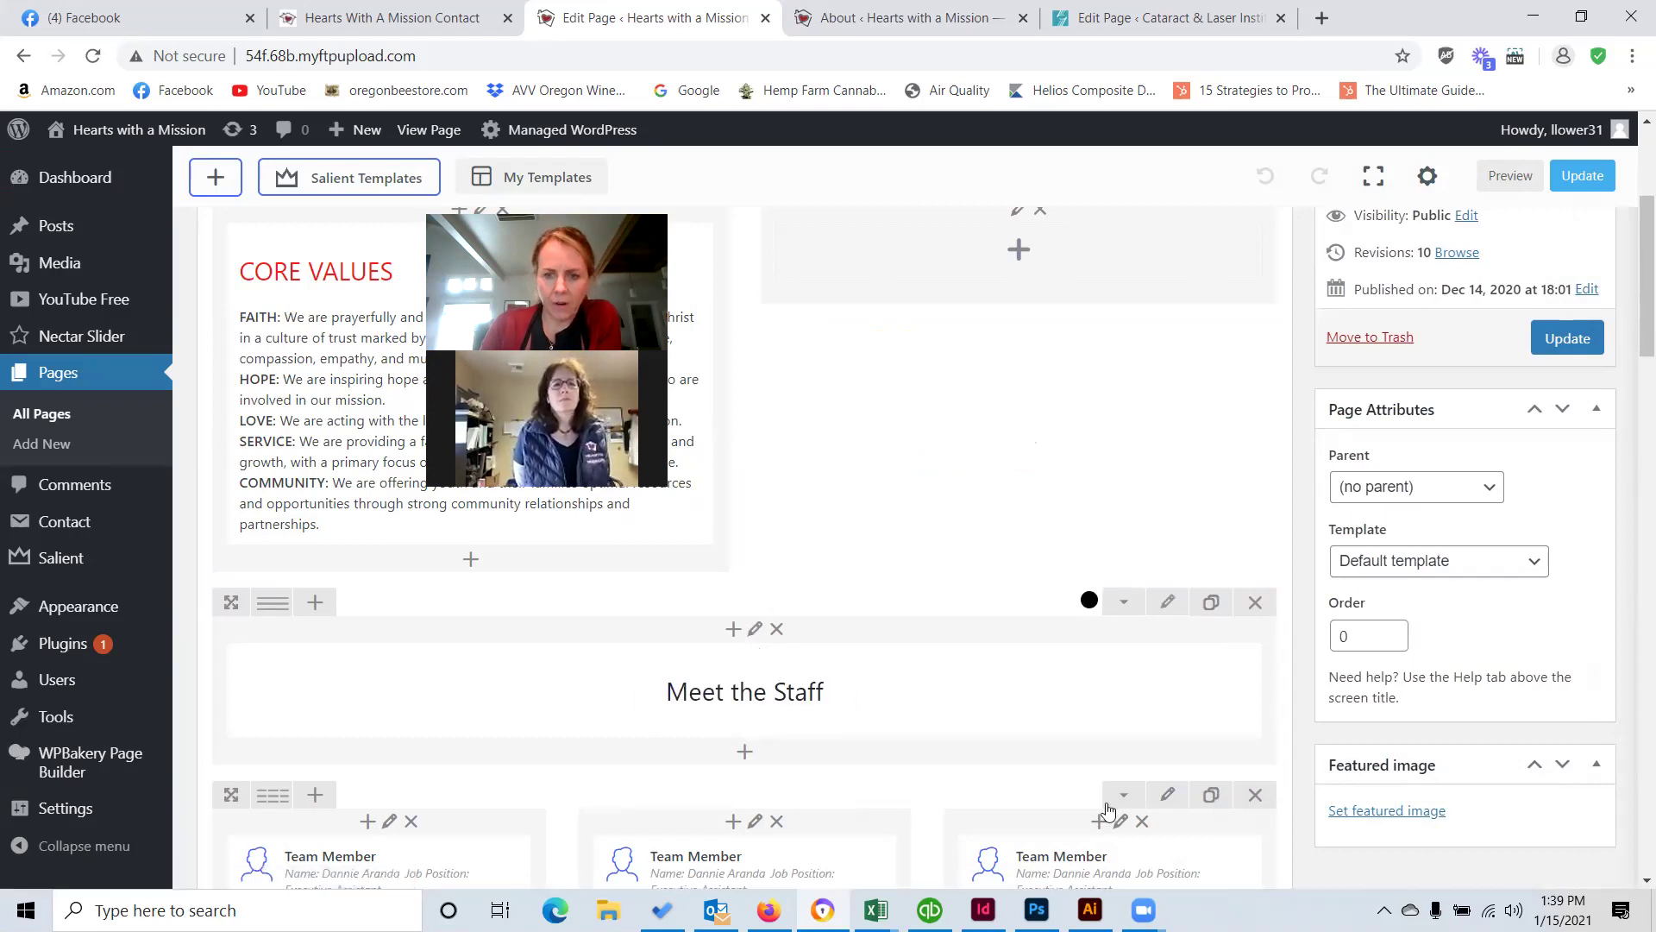
Turn on Entire Column Animation with Fade In From Left for the Meet the Staff column and update the page.
{"action": "mouse_move", "coordinate": [767, 662]}
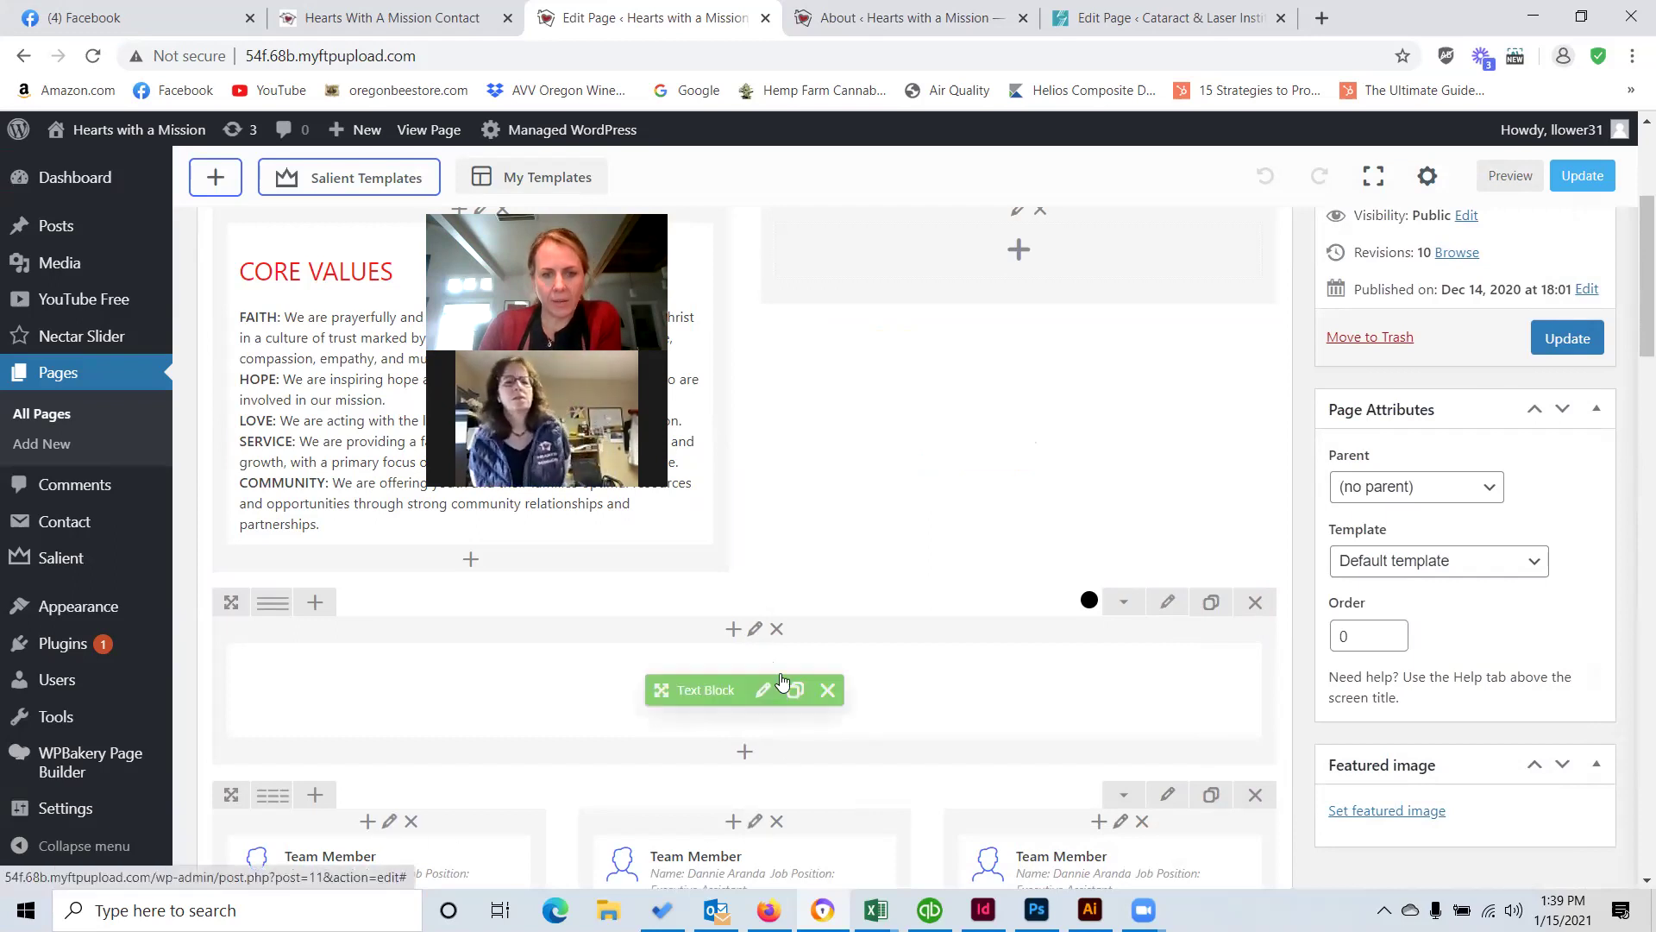
{"action": "left_click", "coordinate": [757, 630]}
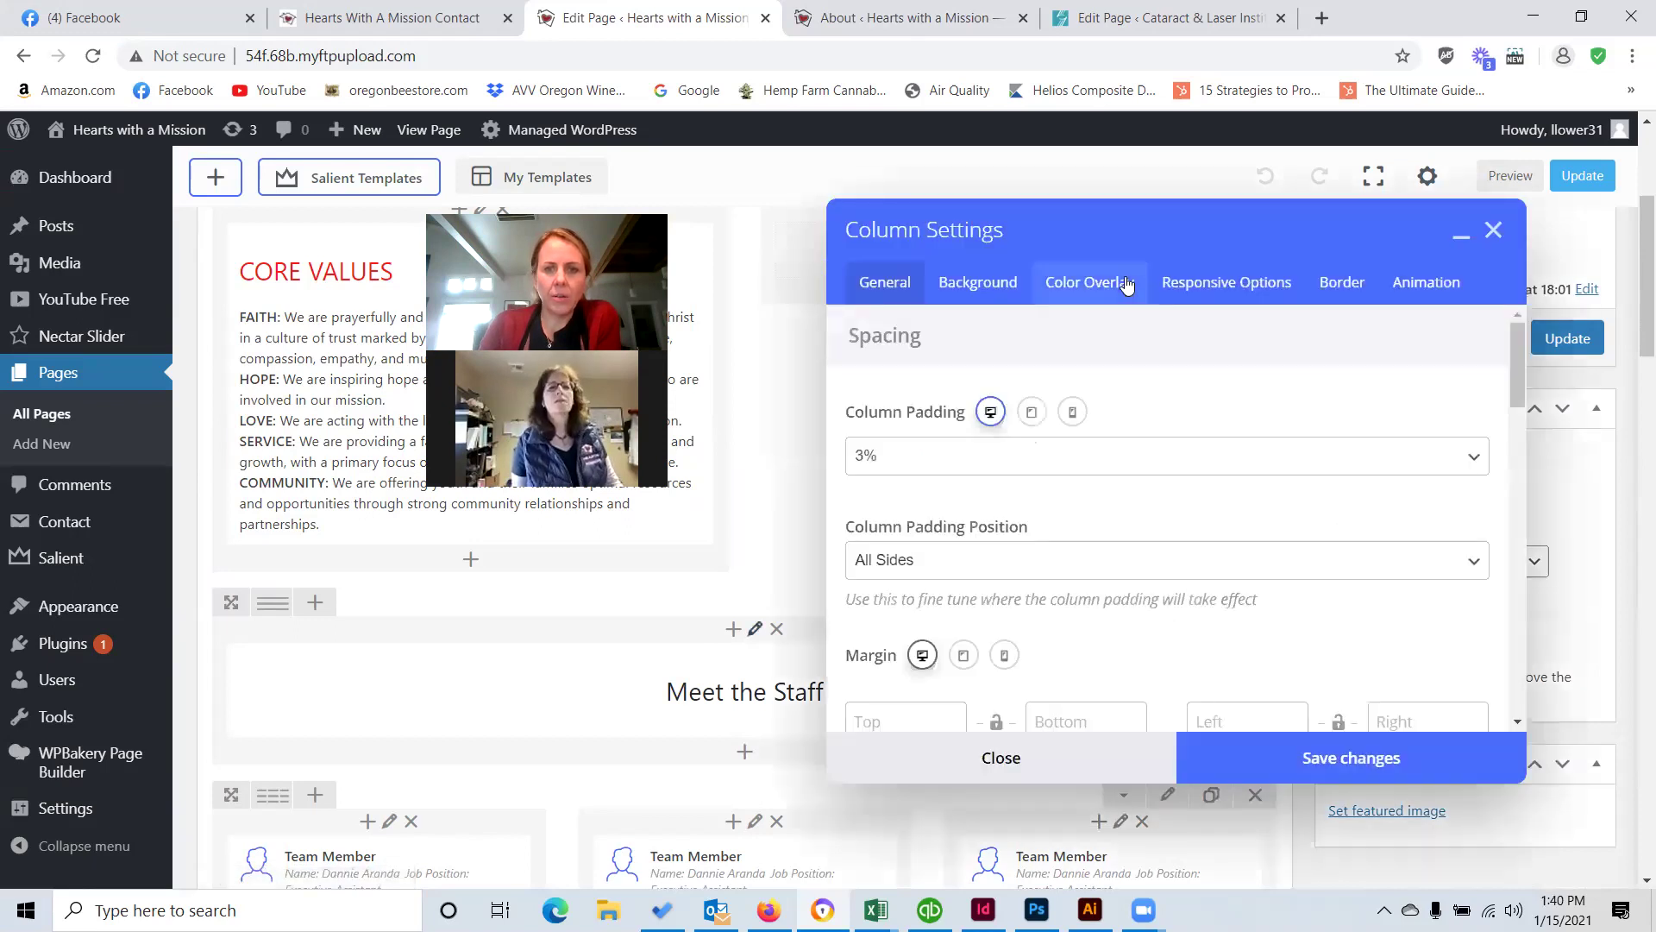
{"action": "left_click", "coordinate": [1428, 284]}
{"action": "left_click", "coordinate": [873, 493]}
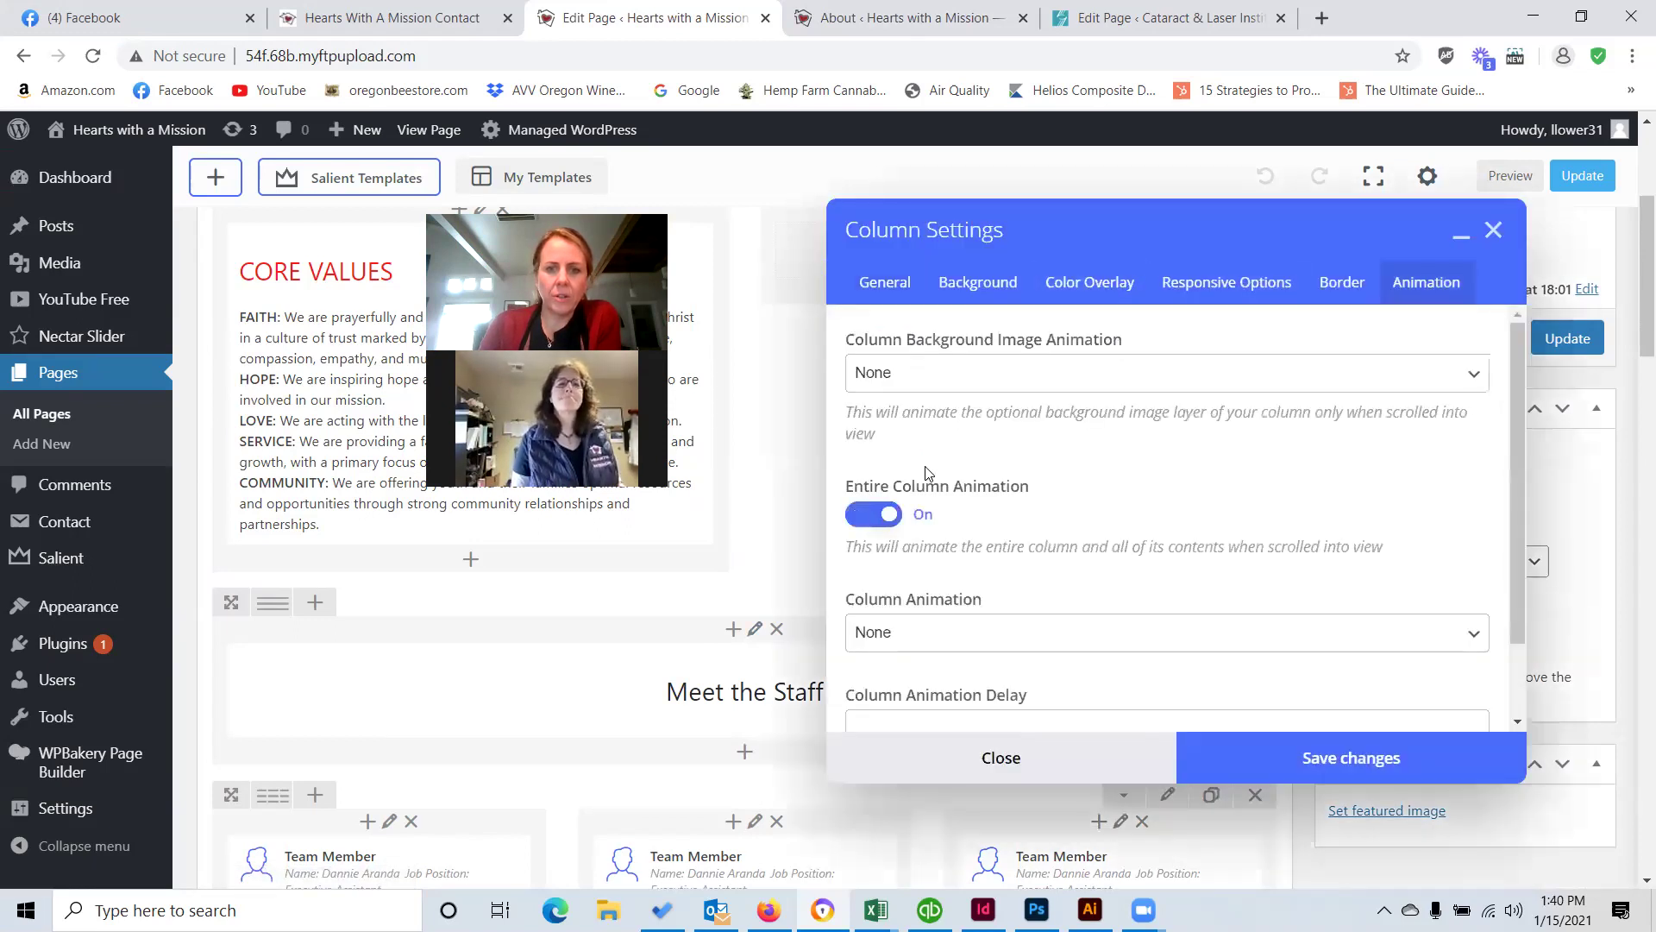
{"action": "scroll", "coordinate": [941, 521], "scroll_direction": "down", "scroll_amount": 1}
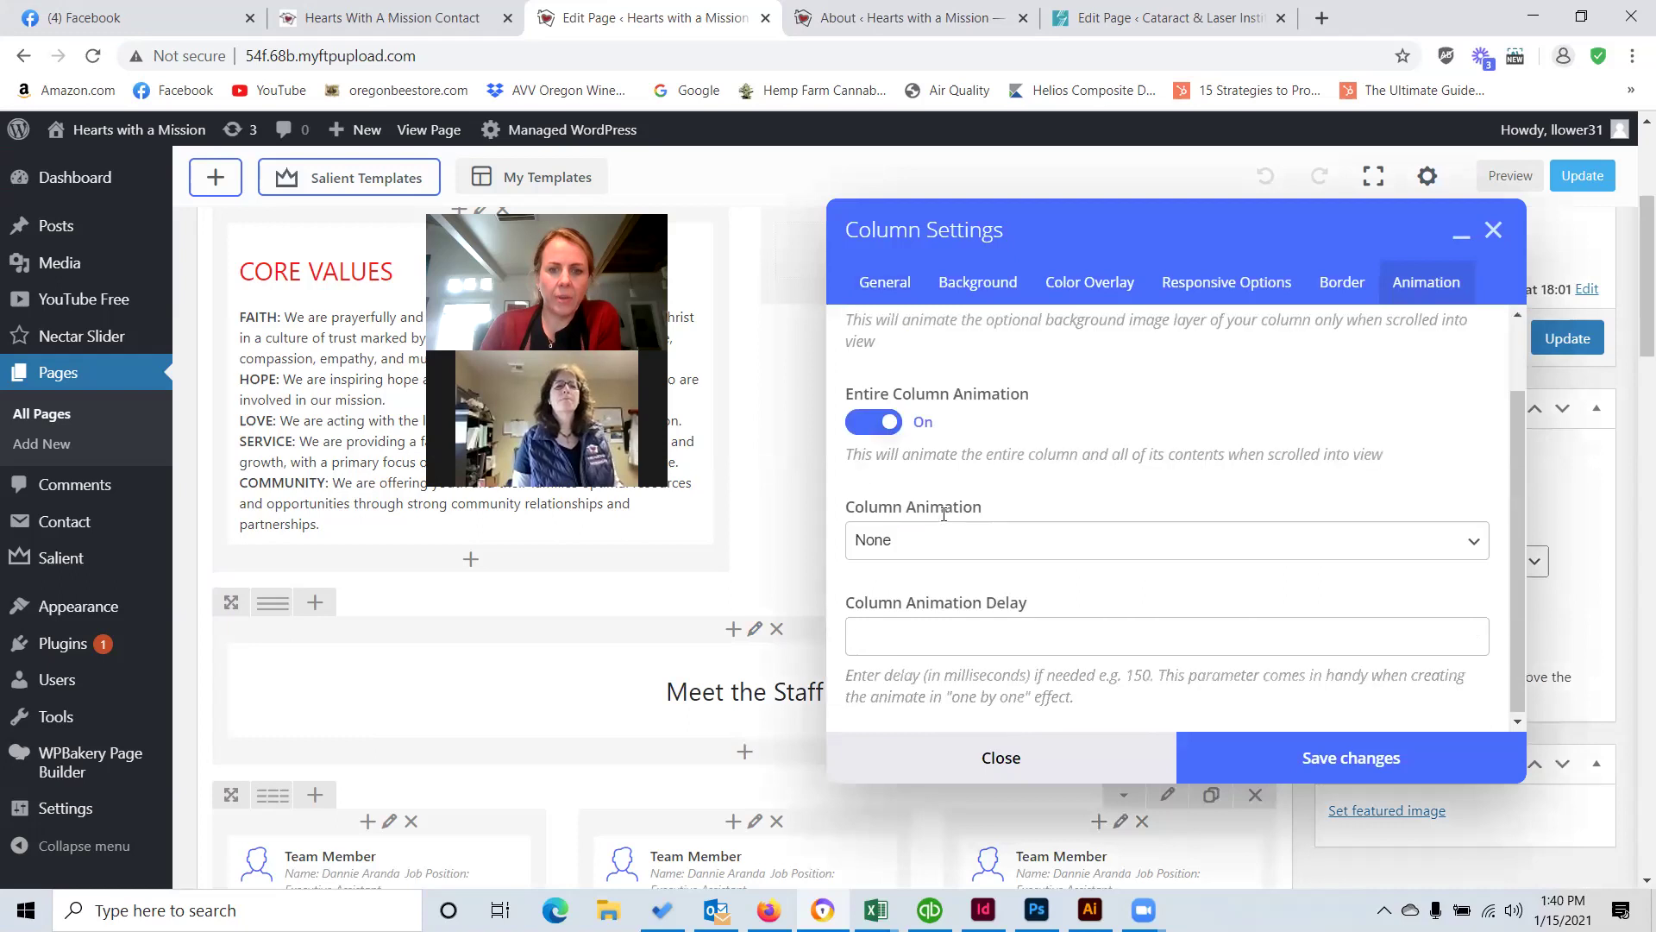
{"action": "left_click", "coordinate": [949, 559]}
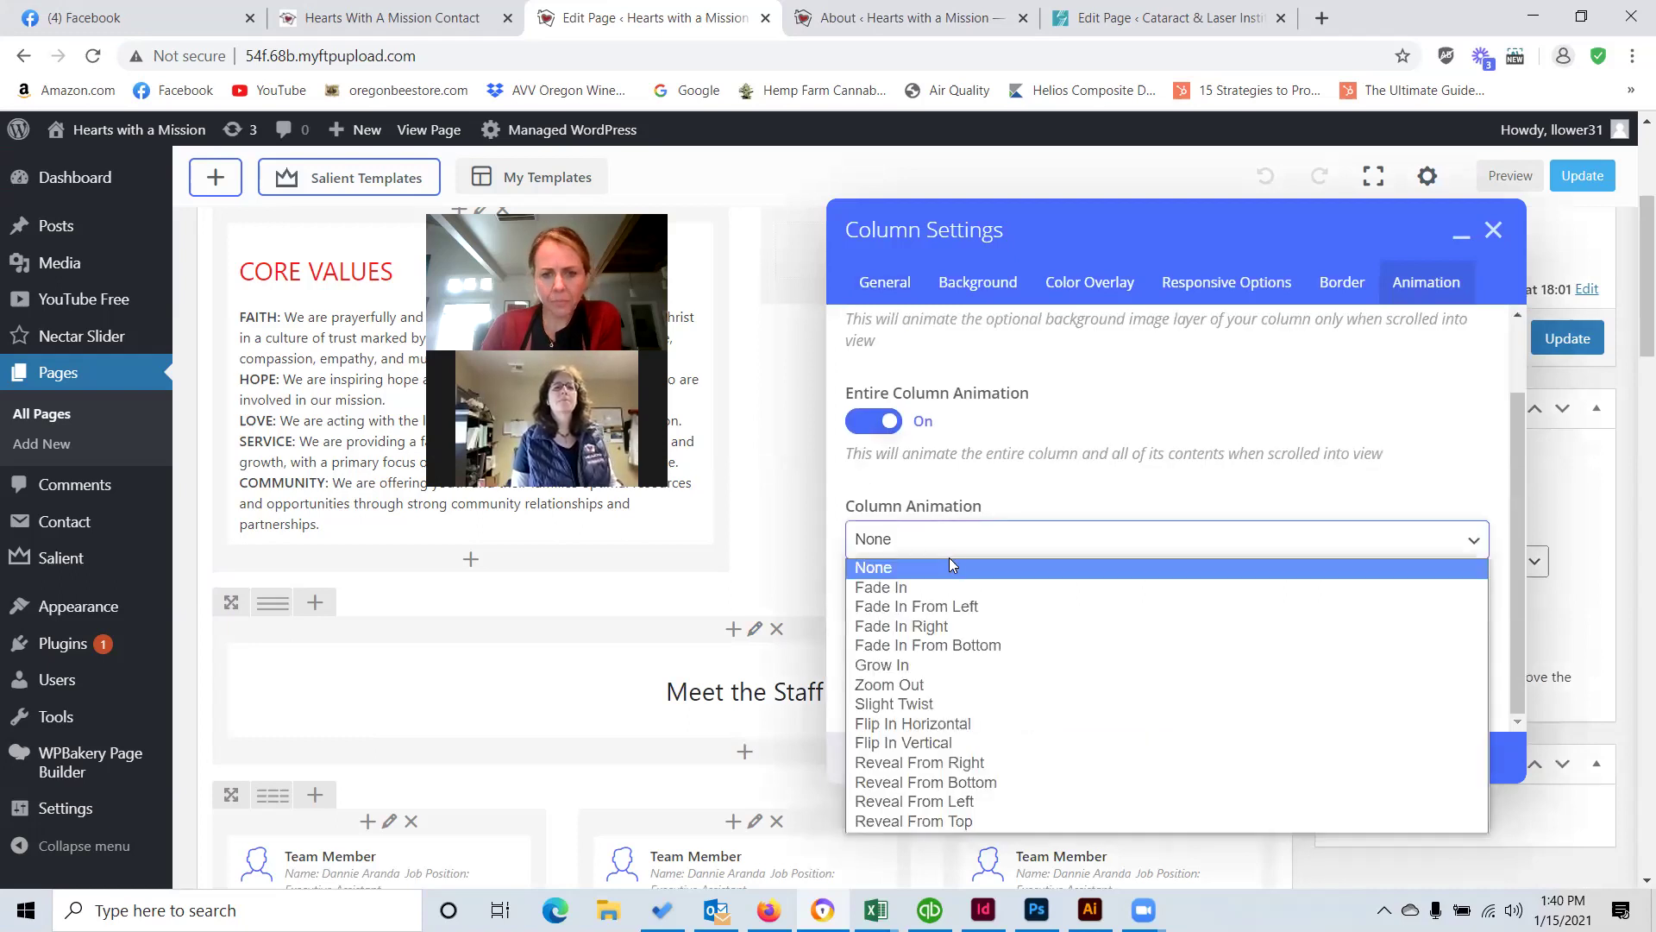
{"action": "left_click", "coordinate": [954, 607]}
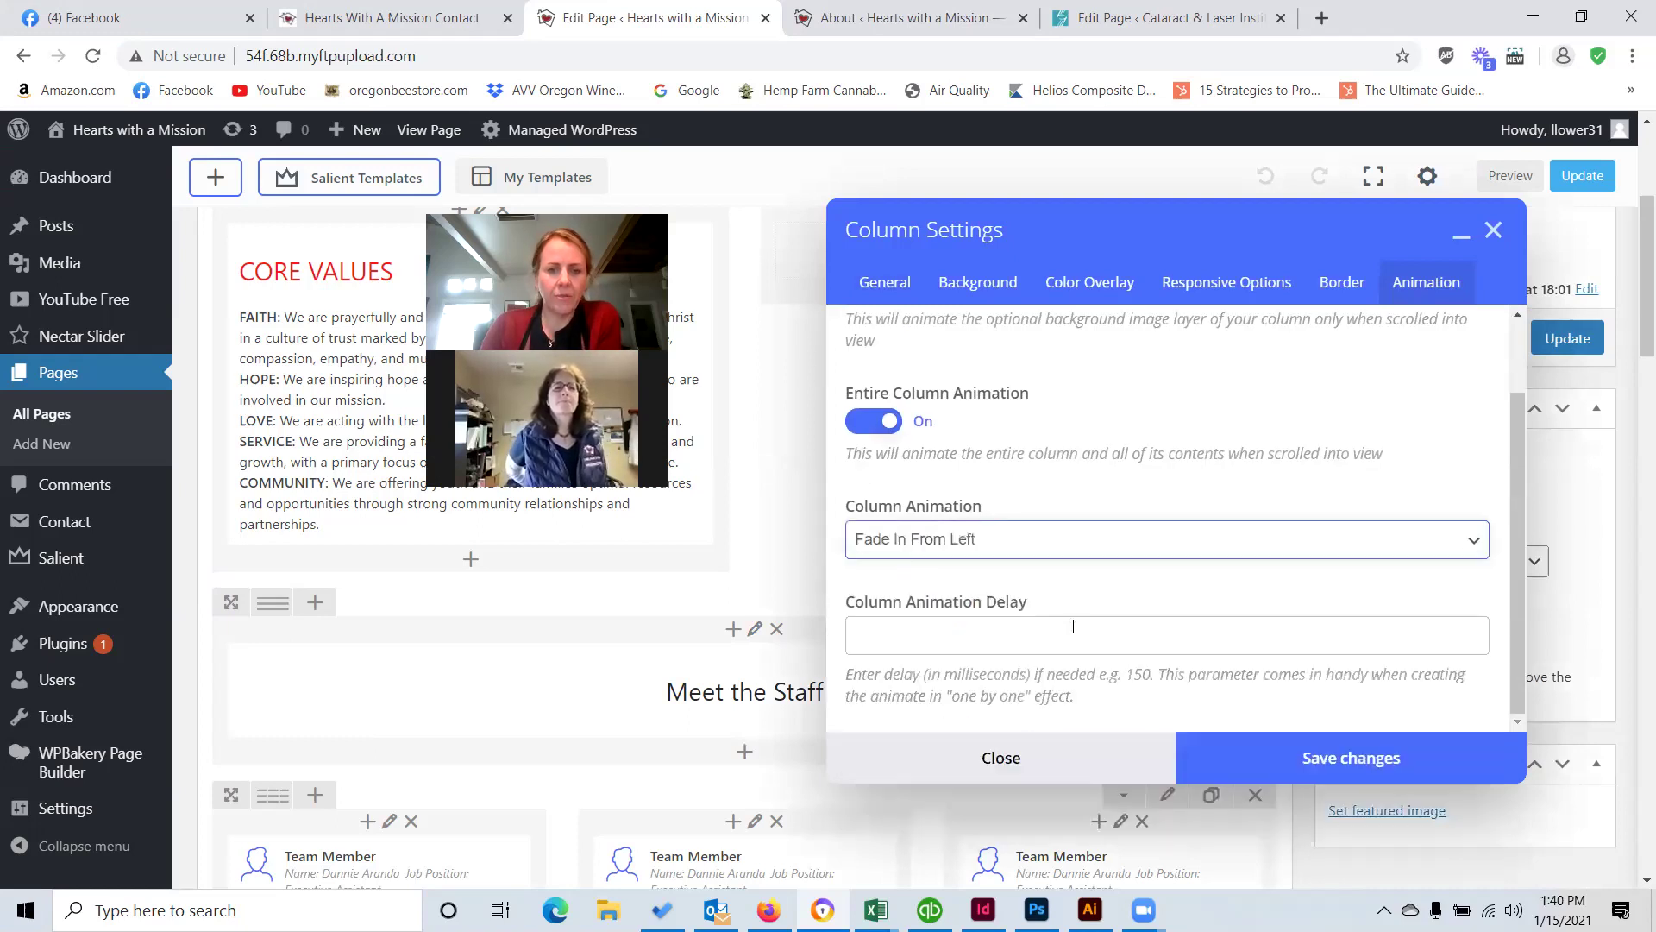
{"action": "left_click", "coordinate": [1261, 747]}
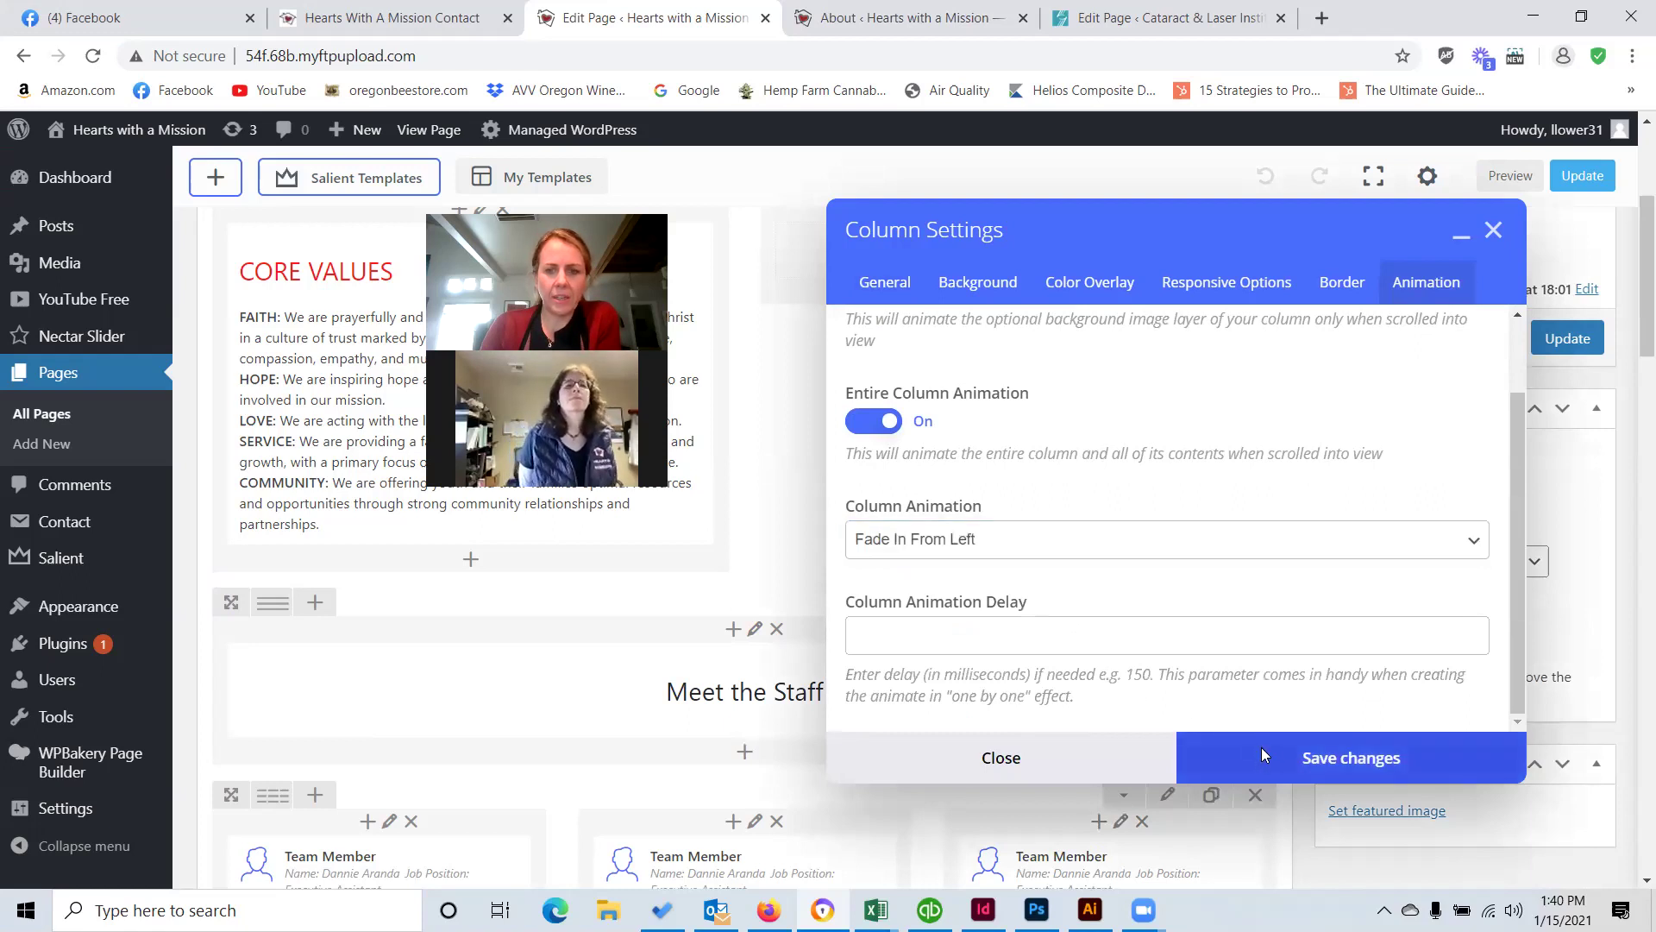
{"action": "left_click", "coordinate": [1568, 337]}
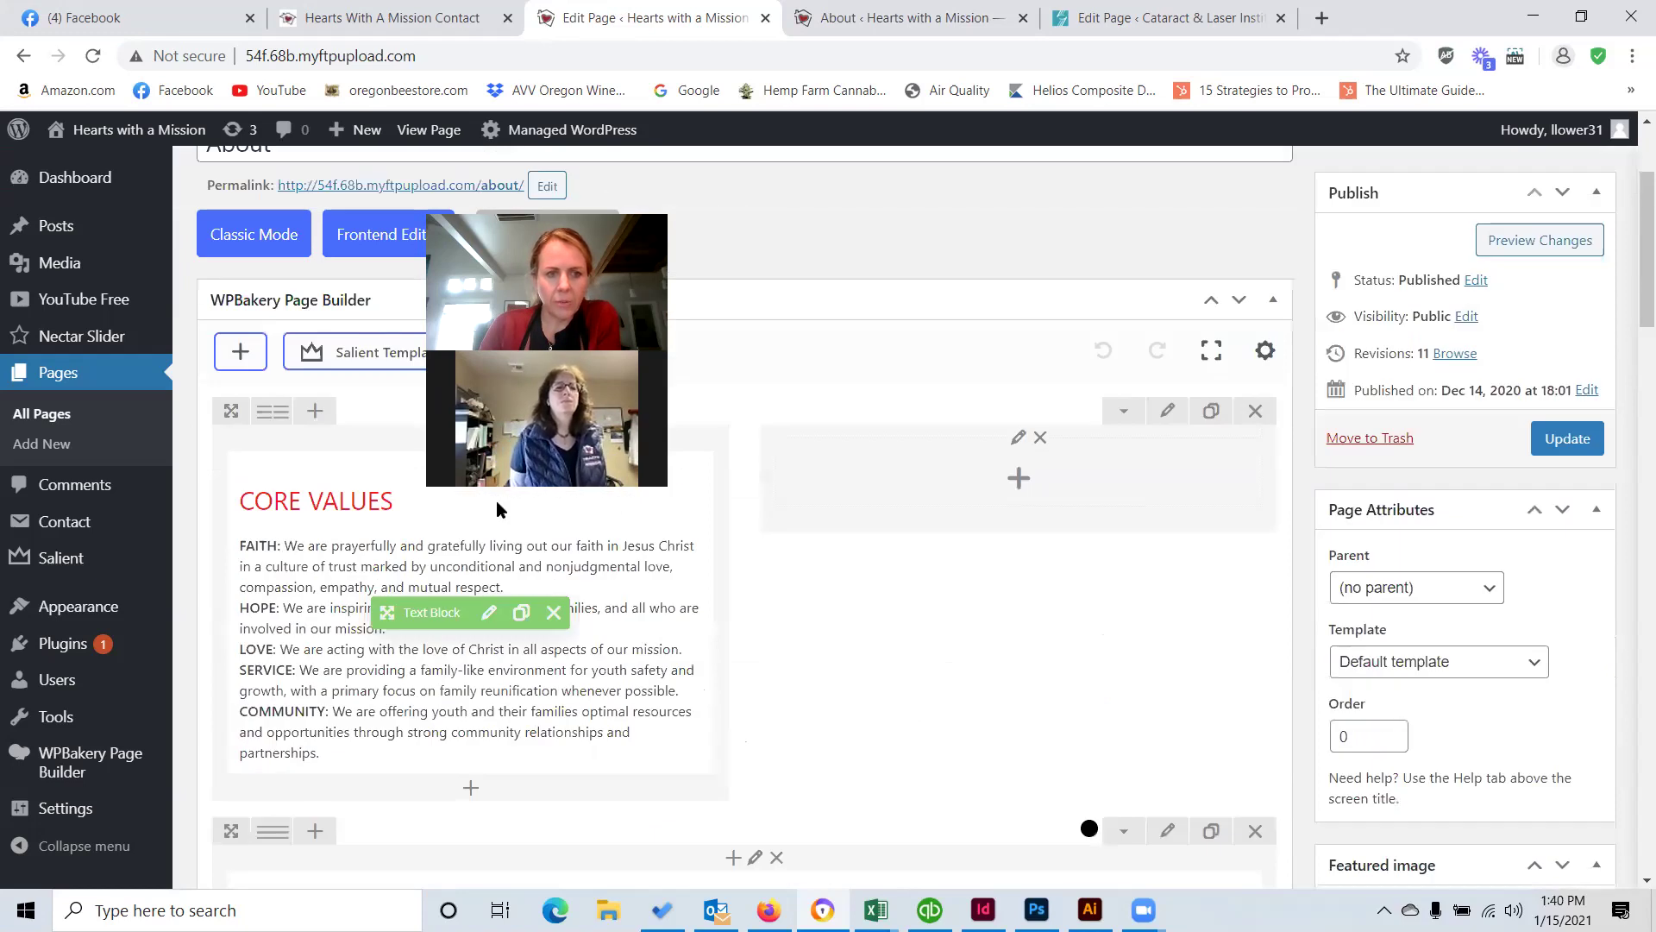
Turn on Entire Column Animation for the Core Values column, choose its column animation and update the page.
{"action": "scroll", "coordinate": [716, 621], "scroll_direction": "down", "scroll_amount": 3}
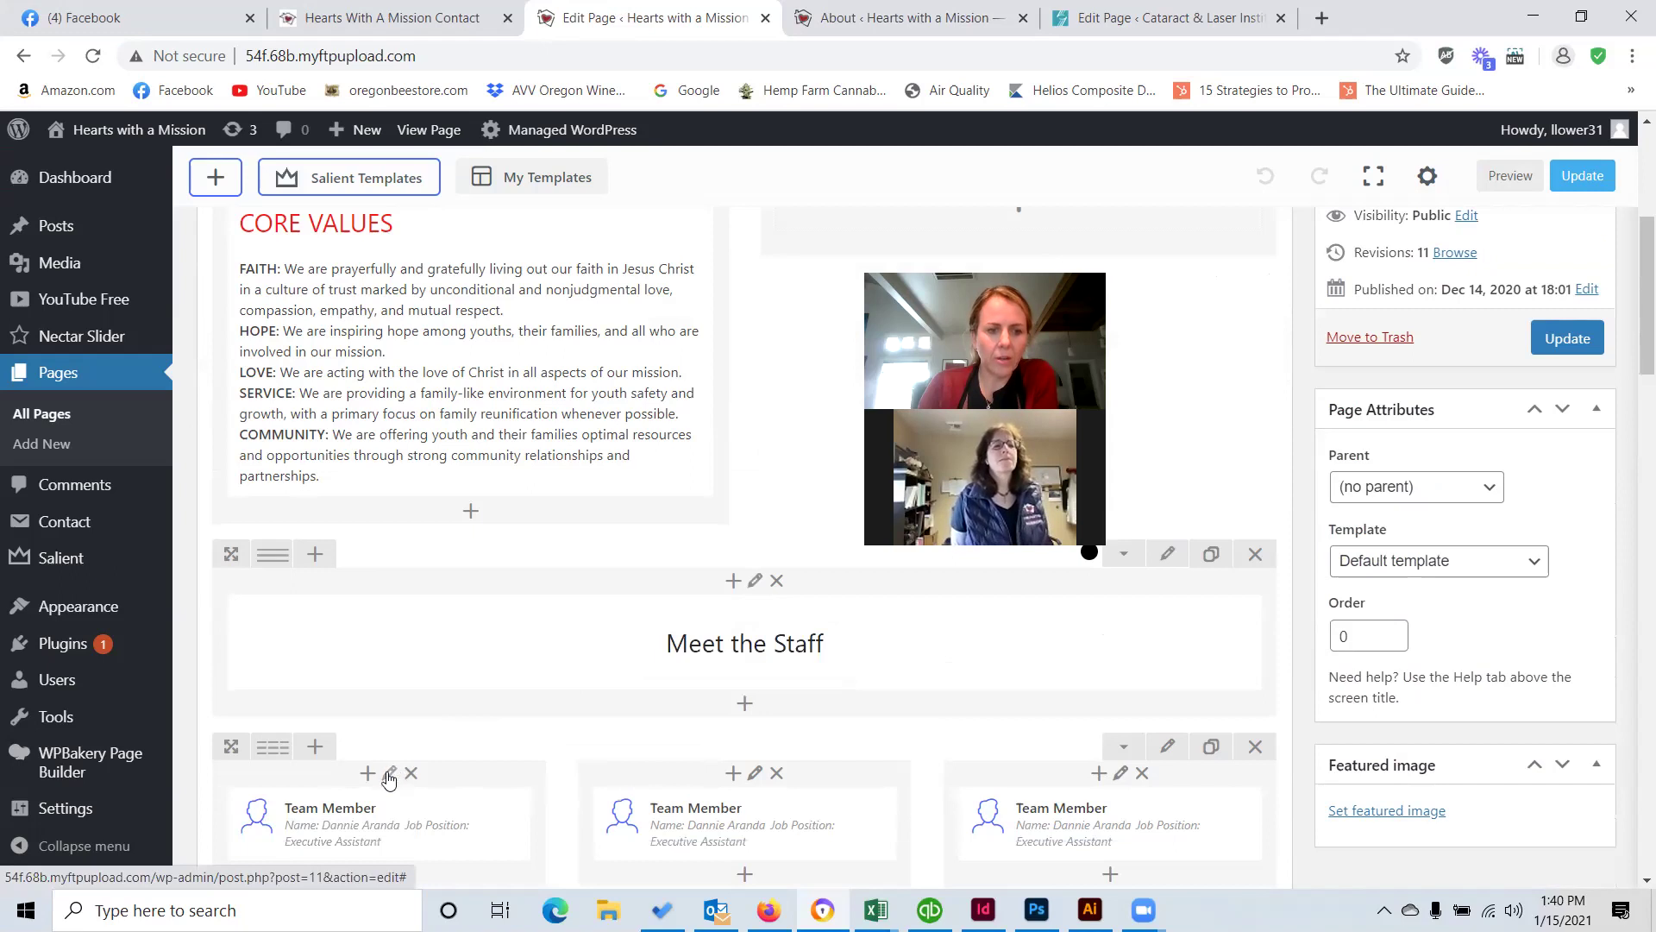
{"action": "scroll", "coordinate": [410, 710], "scroll_direction": "up", "scroll_amount": 3}
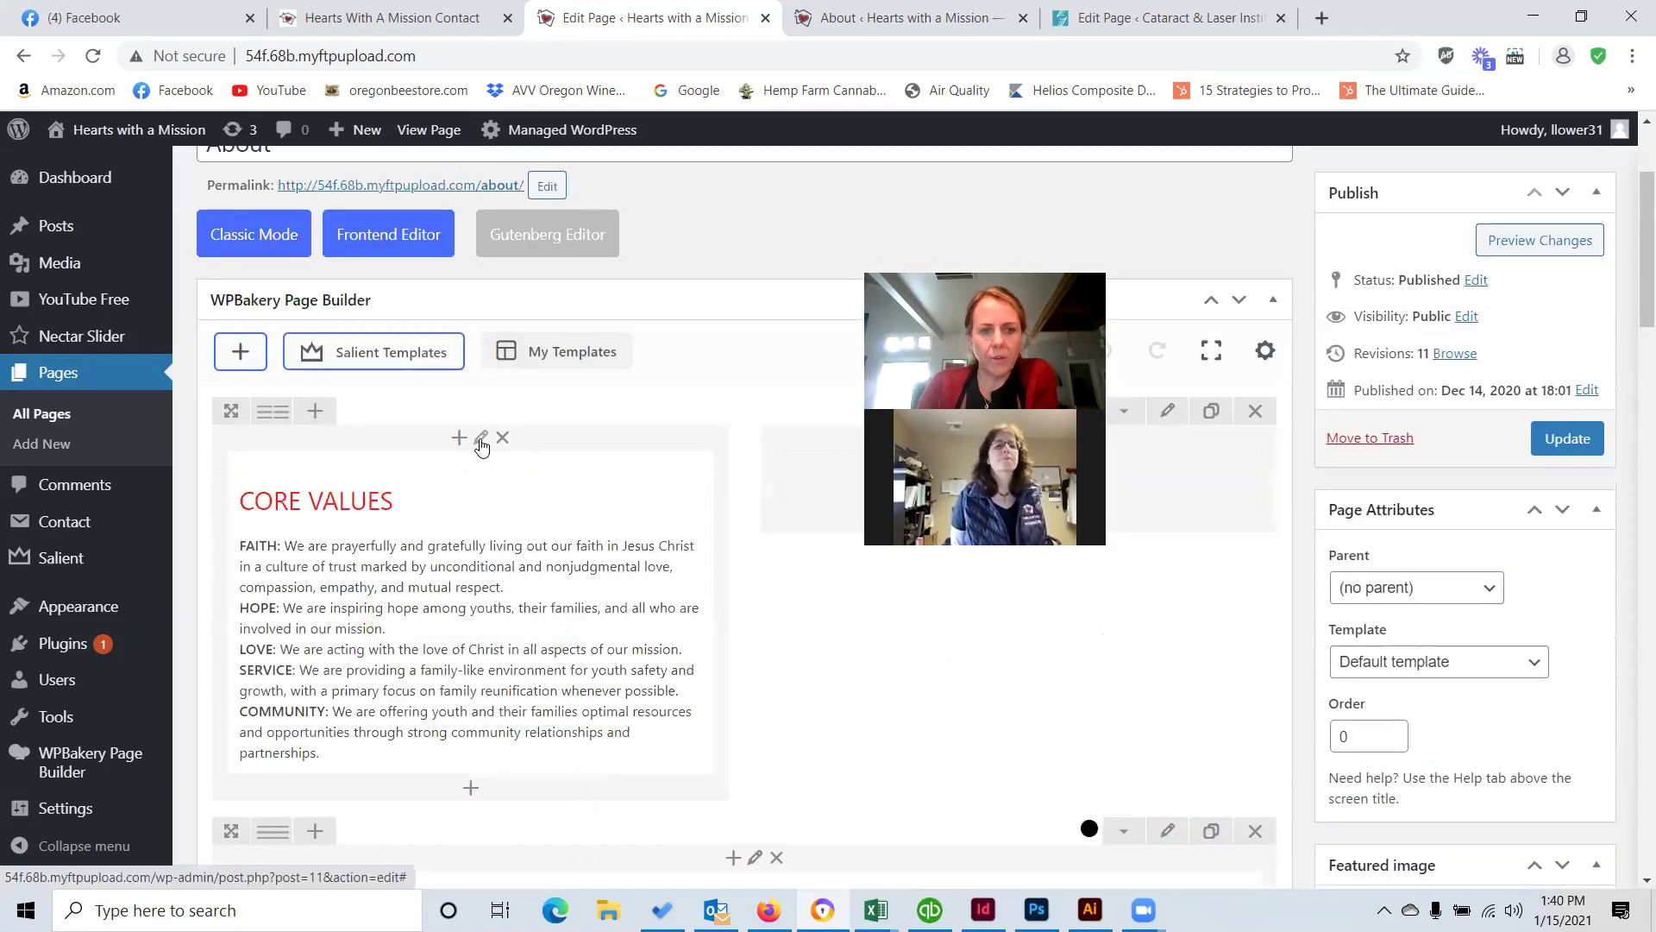
{"action": "left_click", "coordinate": [481, 440]}
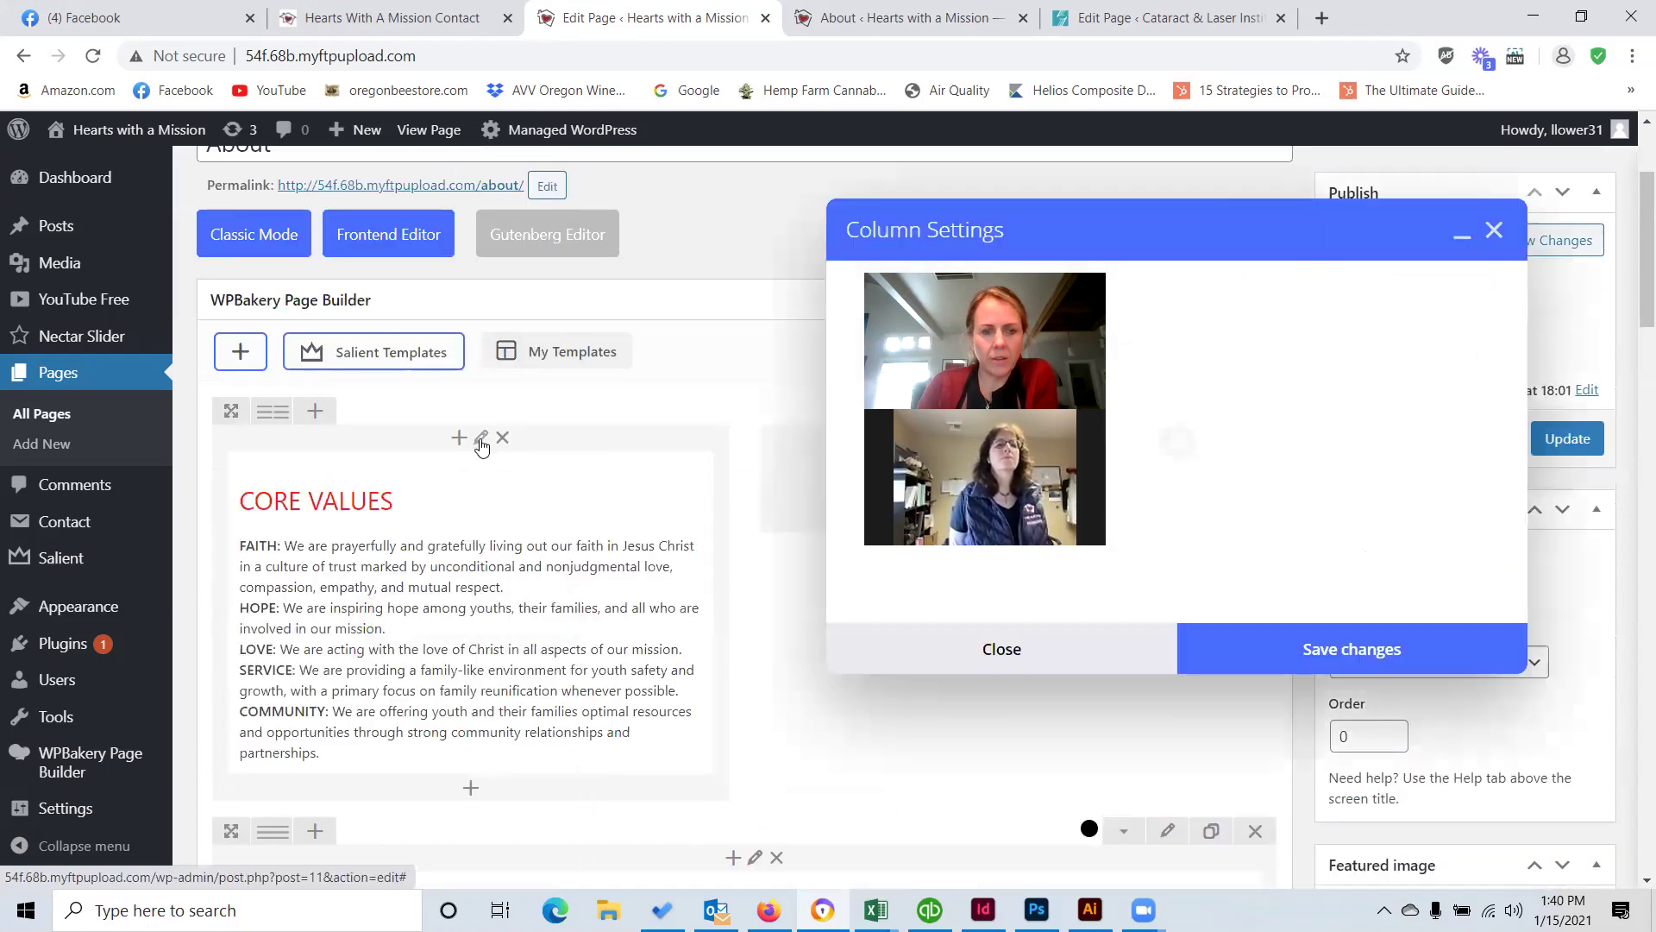
{"action": "left_click_drag", "start_coordinate": [1216, 241], "coordinate": [483, 216]}
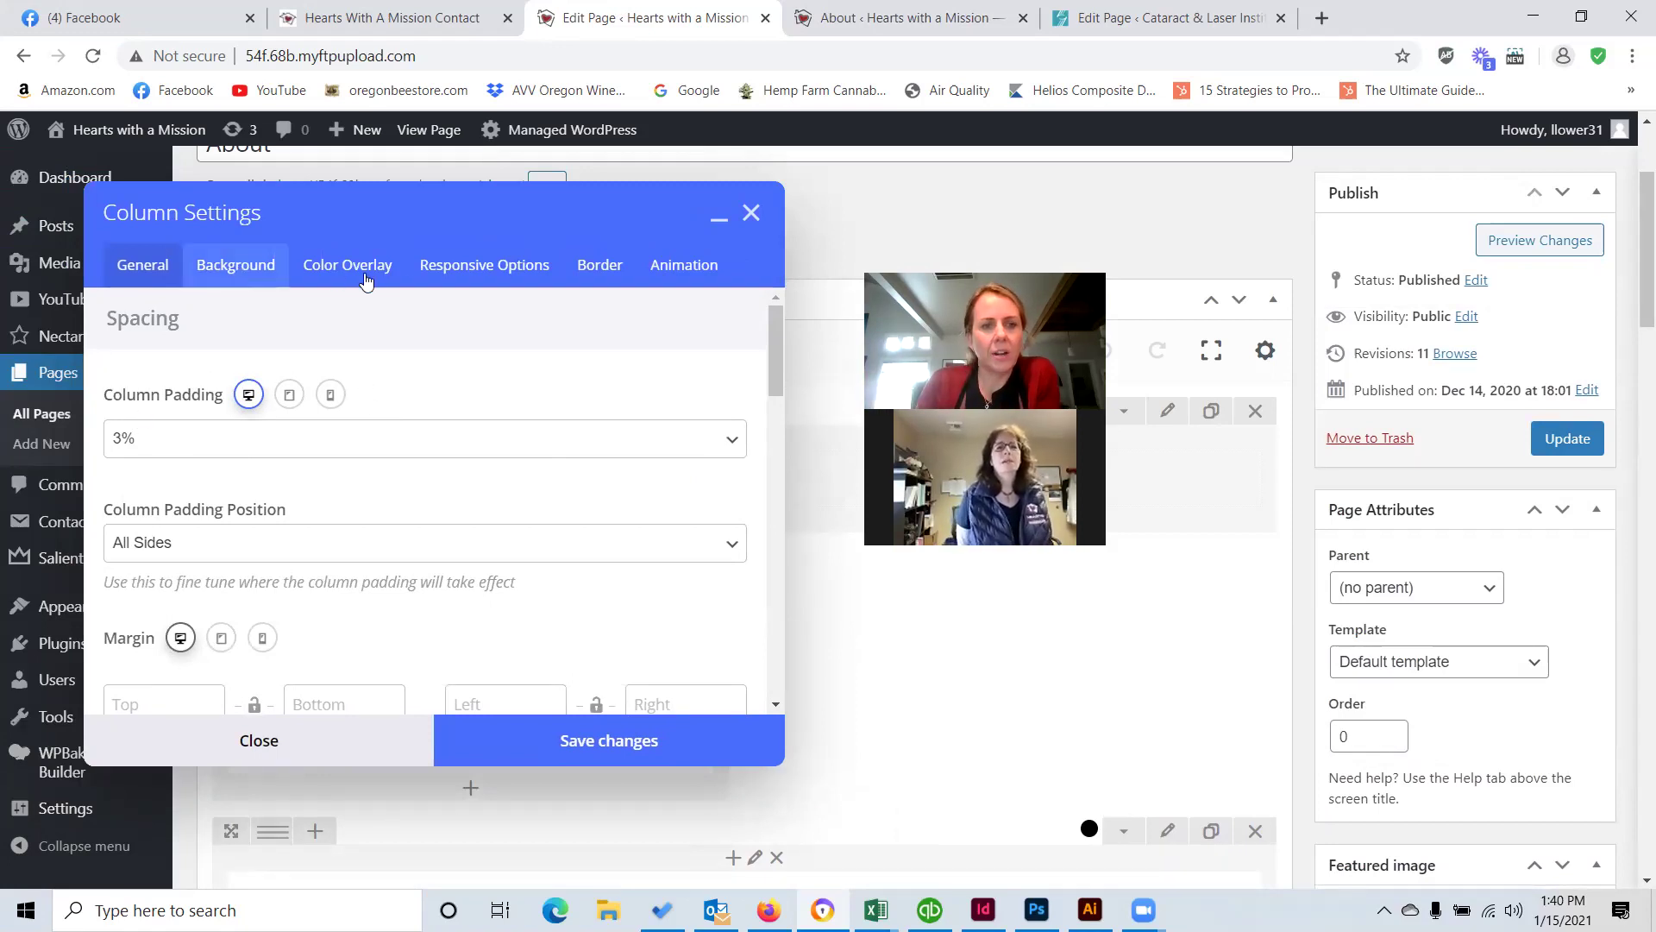
{"action": "left_click", "coordinate": [241, 270]}
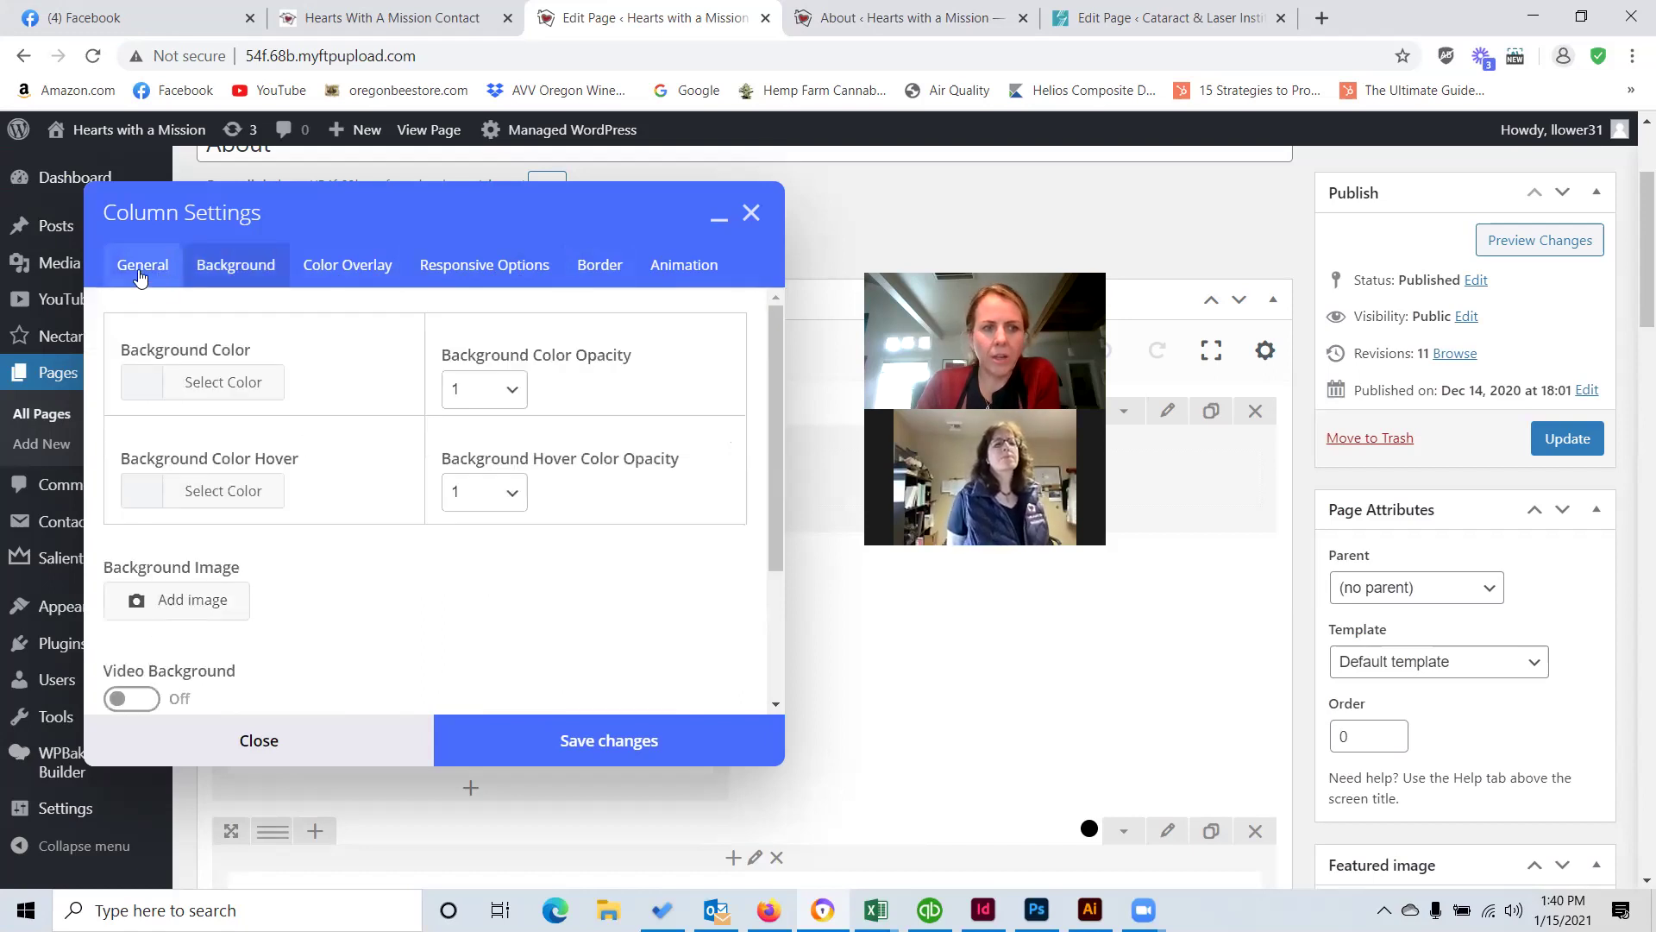
{"action": "left_click", "coordinate": [678, 272]}
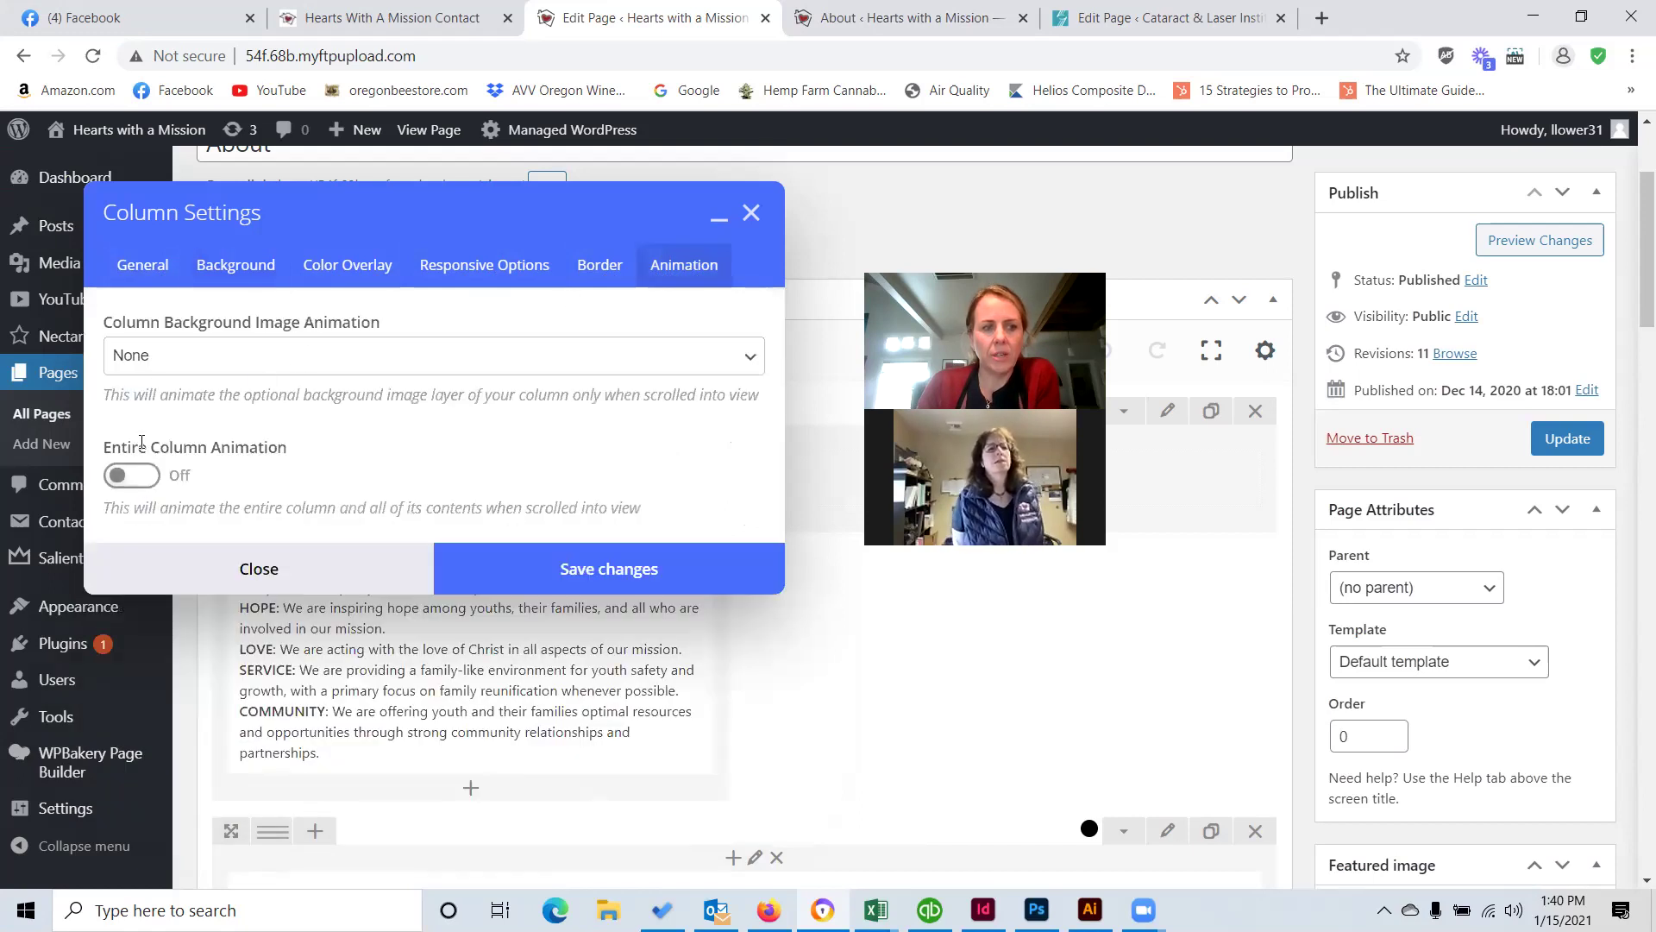
{"action": "scroll", "coordinate": [150, 354], "scroll_direction": "down", "scroll_amount": 1}
{"action": "left_click", "coordinate": [125, 476]}
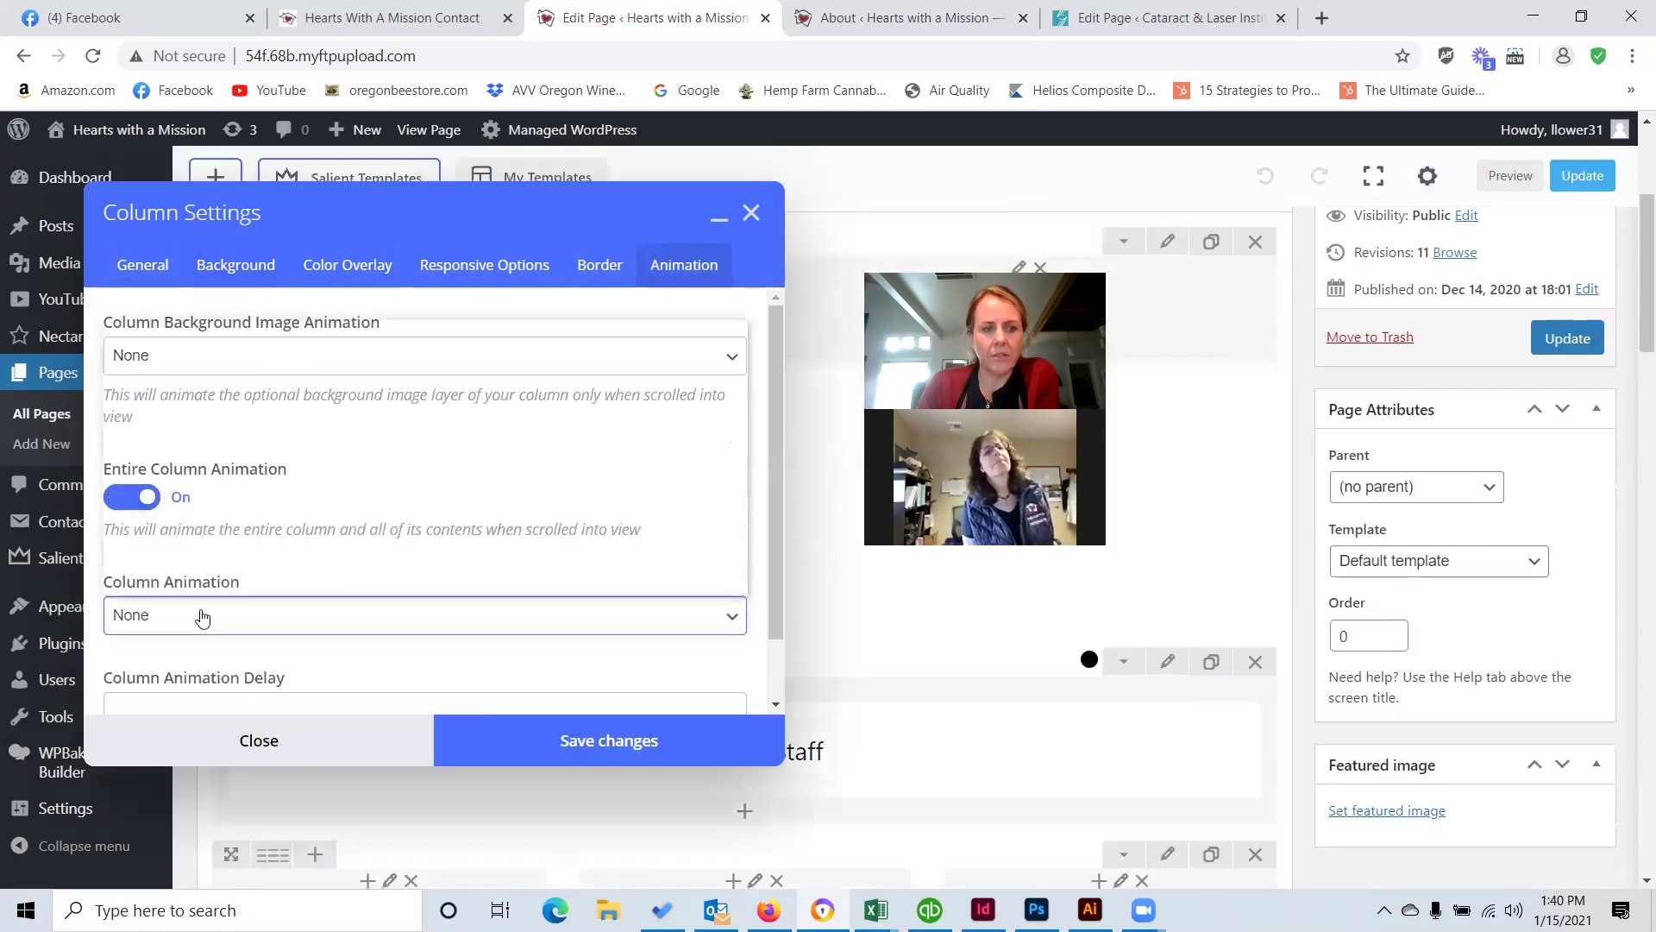
{"action": "left_click", "coordinate": [200, 616]}
{"action": "left_click", "coordinate": [173, 369]}
{"action": "left_click", "coordinate": [561, 742]}
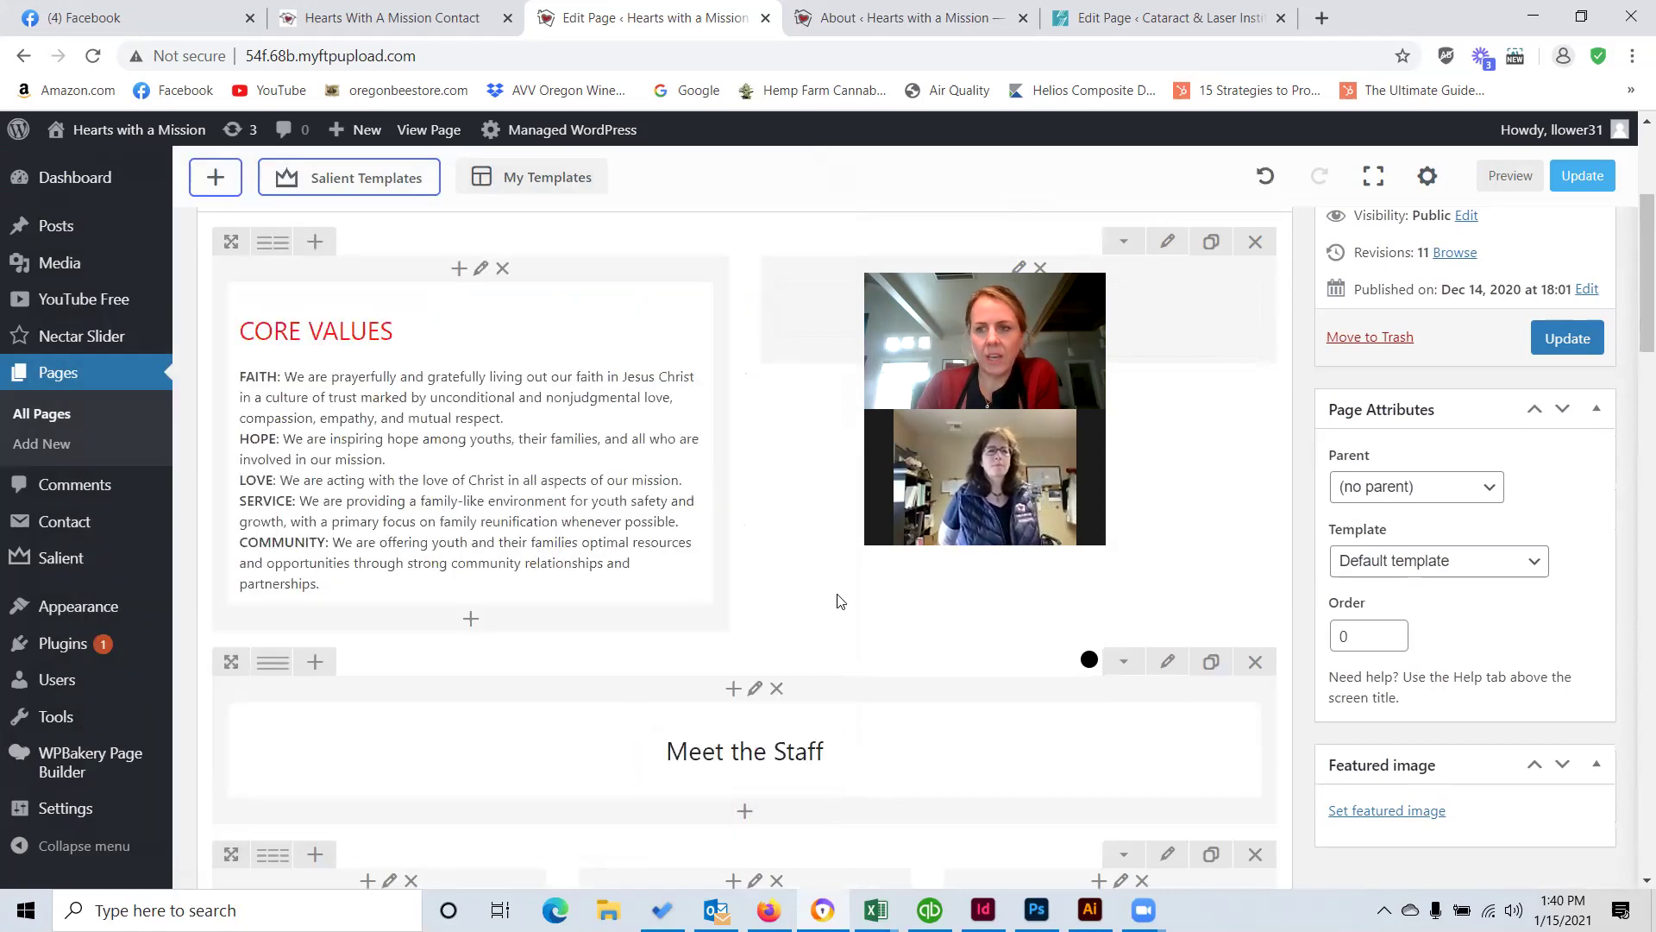
{"action": "left_click", "coordinate": [1582, 176]}
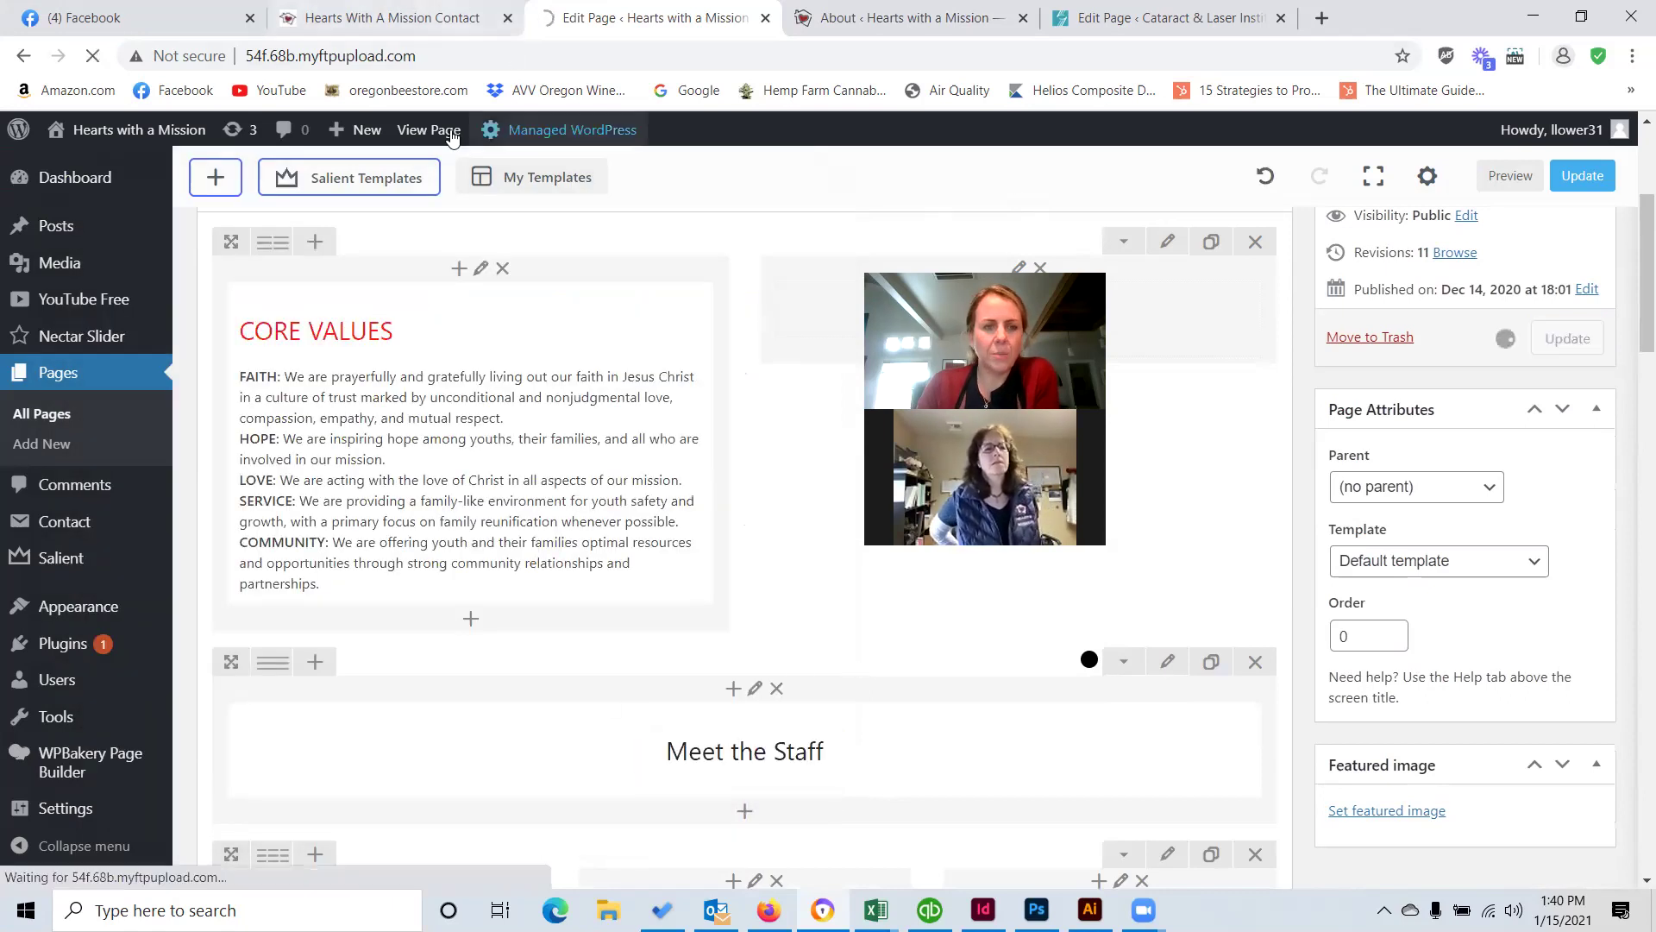
View the live About page and check how the Core Values section animates into view.
{"action": "left_click", "coordinate": [442, 131]}
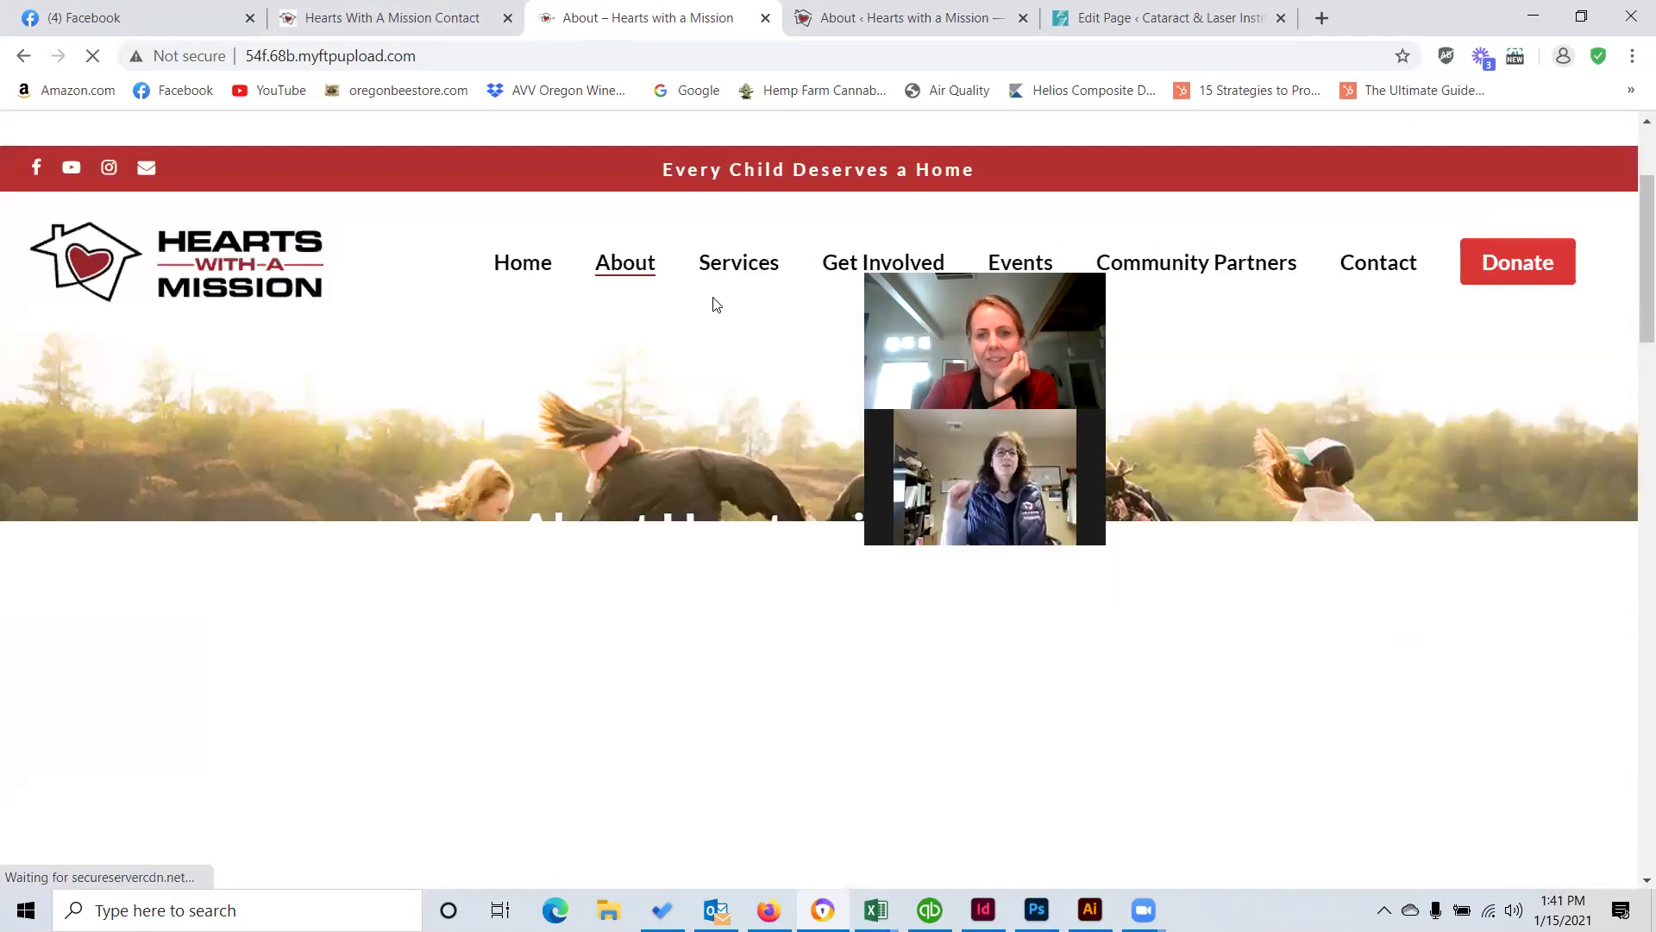
{"action": "scroll", "coordinate": [712, 303], "scroll_direction": "down", "scroll_amount": 5}
{"action": "scroll", "coordinate": [713, 304], "scroll_direction": "up", "scroll_amount": 5}
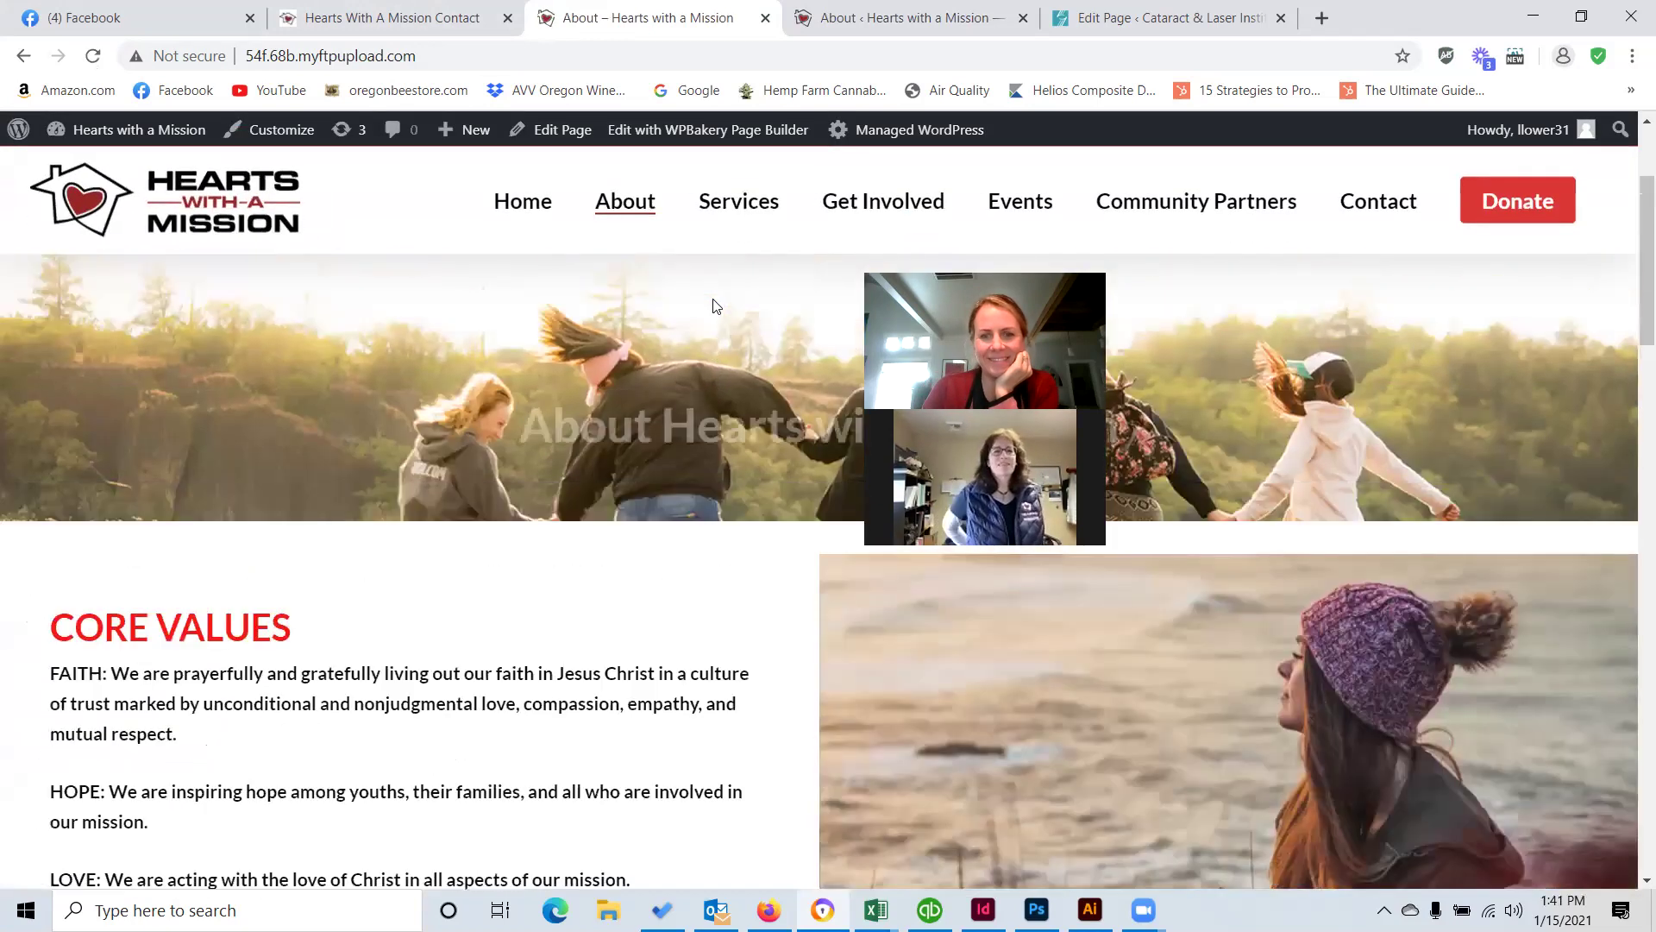
{"action": "scroll", "coordinate": [712, 304], "scroll_direction": "down", "scroll_amount": 8}
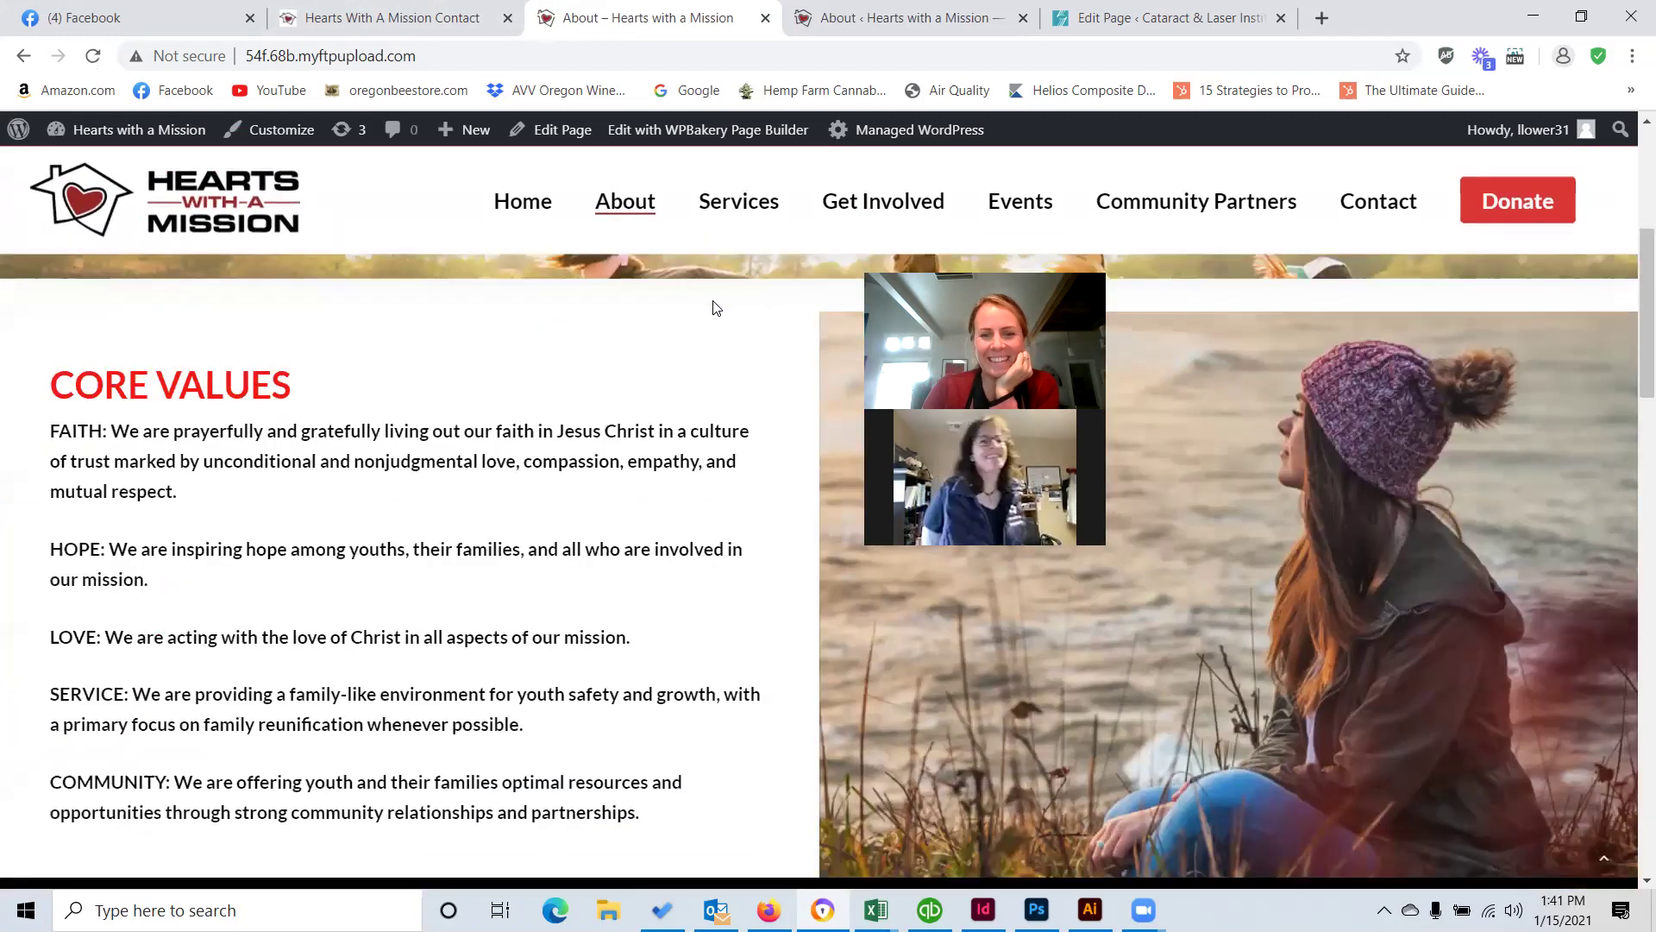
{"action": "scroll", "coordinate": [840, 632], "scroll_direction": "up", "scroll_amount": 4}
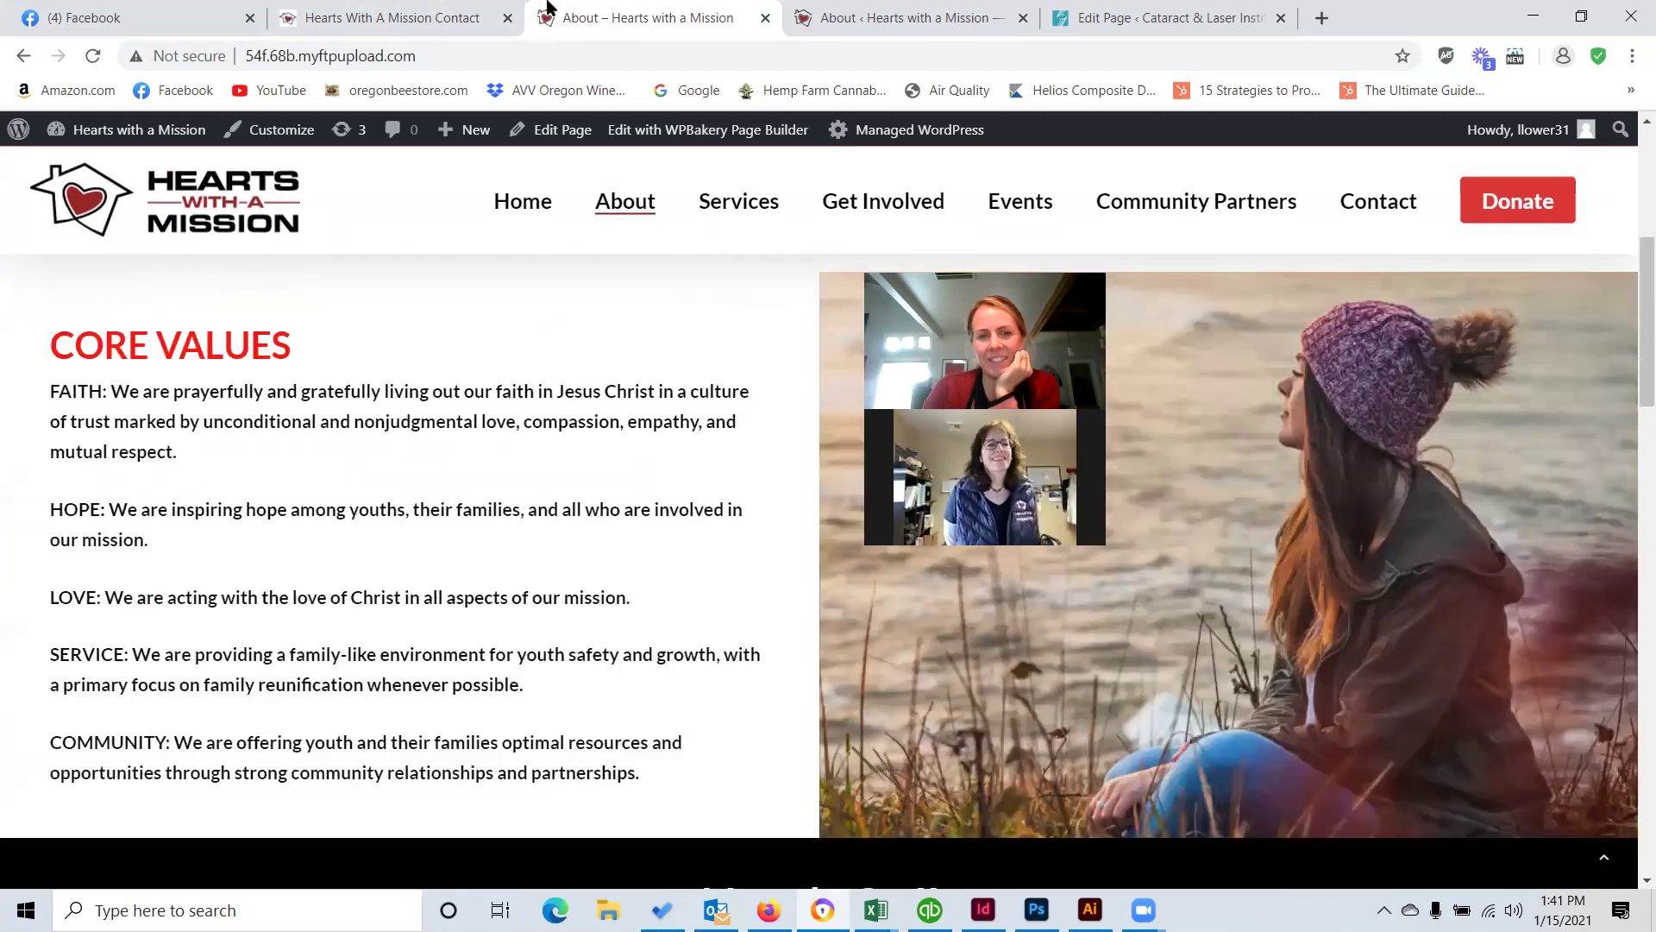
Reload the live About page and examine its animations from Core Values through Meet the Staff to the Annual Report.
{"action": "left_click", "coordinate": [549, 52]}
{"action": "key", "text": "Return"}
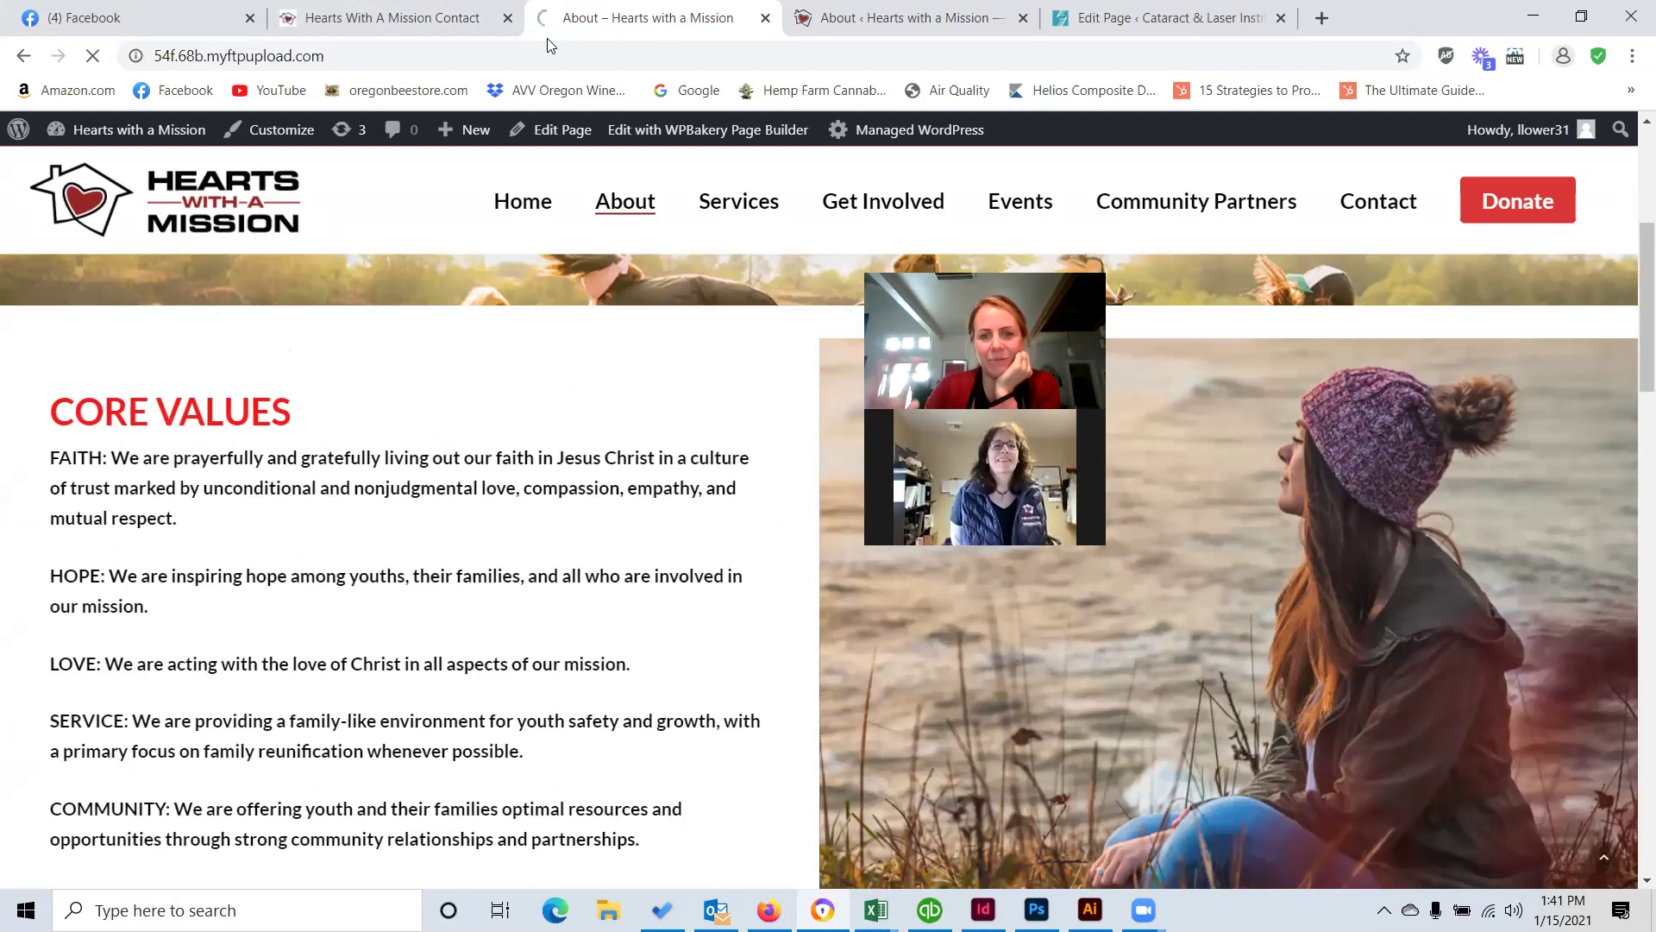
{"action": "scroll", "coordinate": [528, 250], "scroll_direction": "down", "scroll_amount": 3}
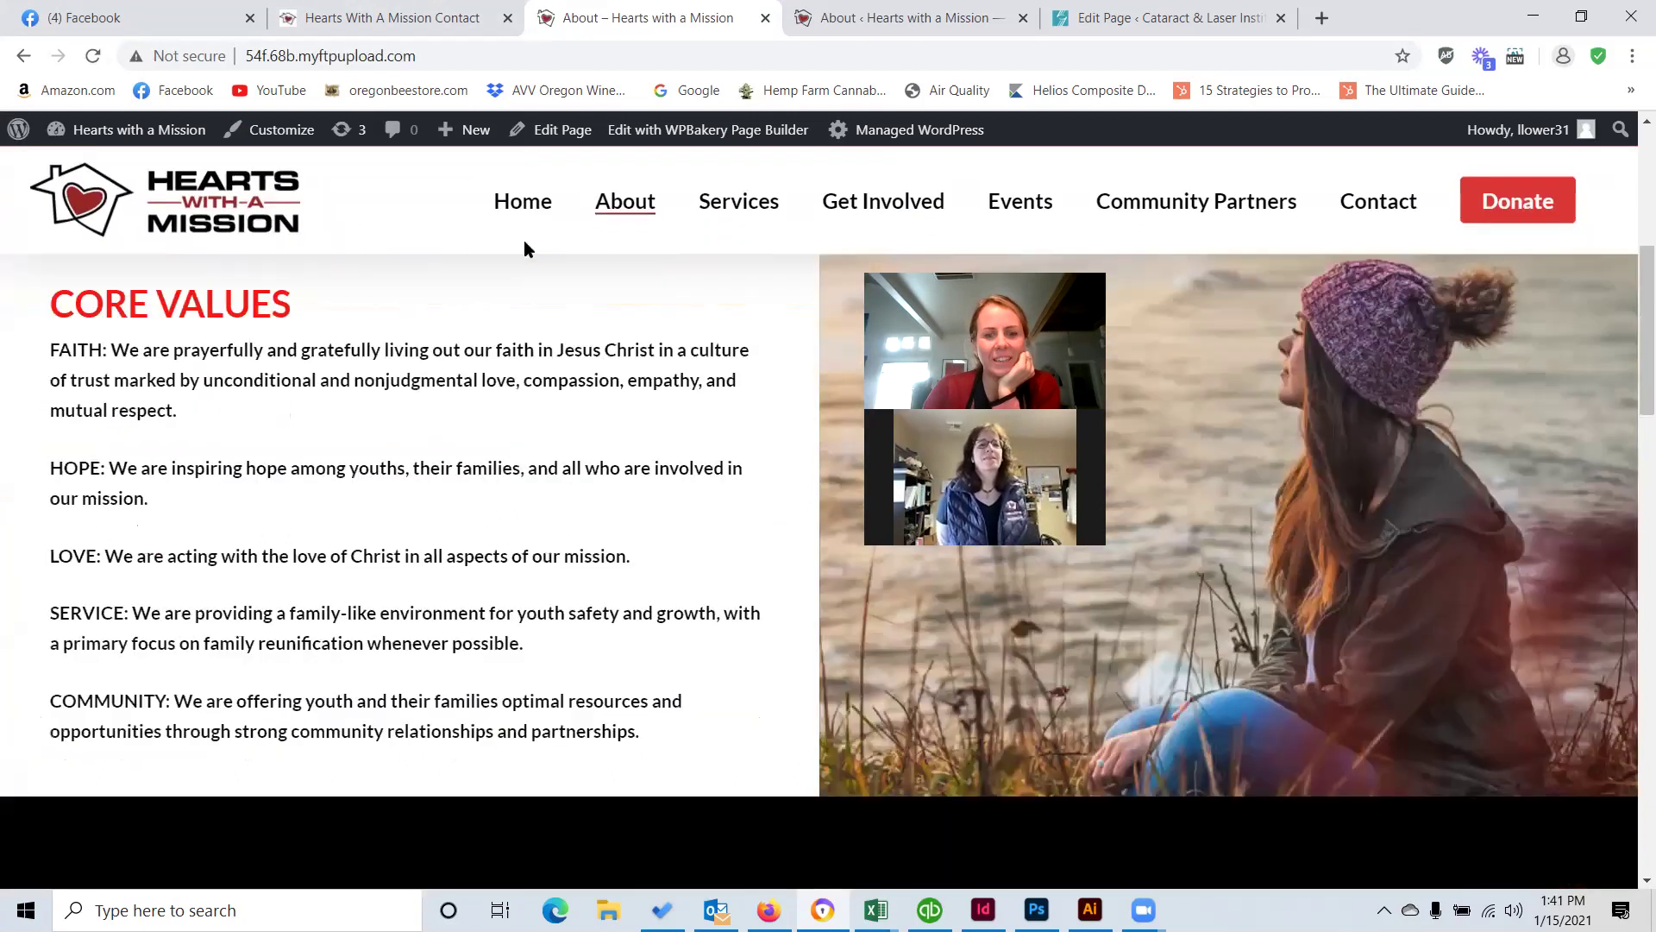
{"action": "scroll", "coordinate": [351, 370], "scroll_direction": "down", "scroll_amount": 5}
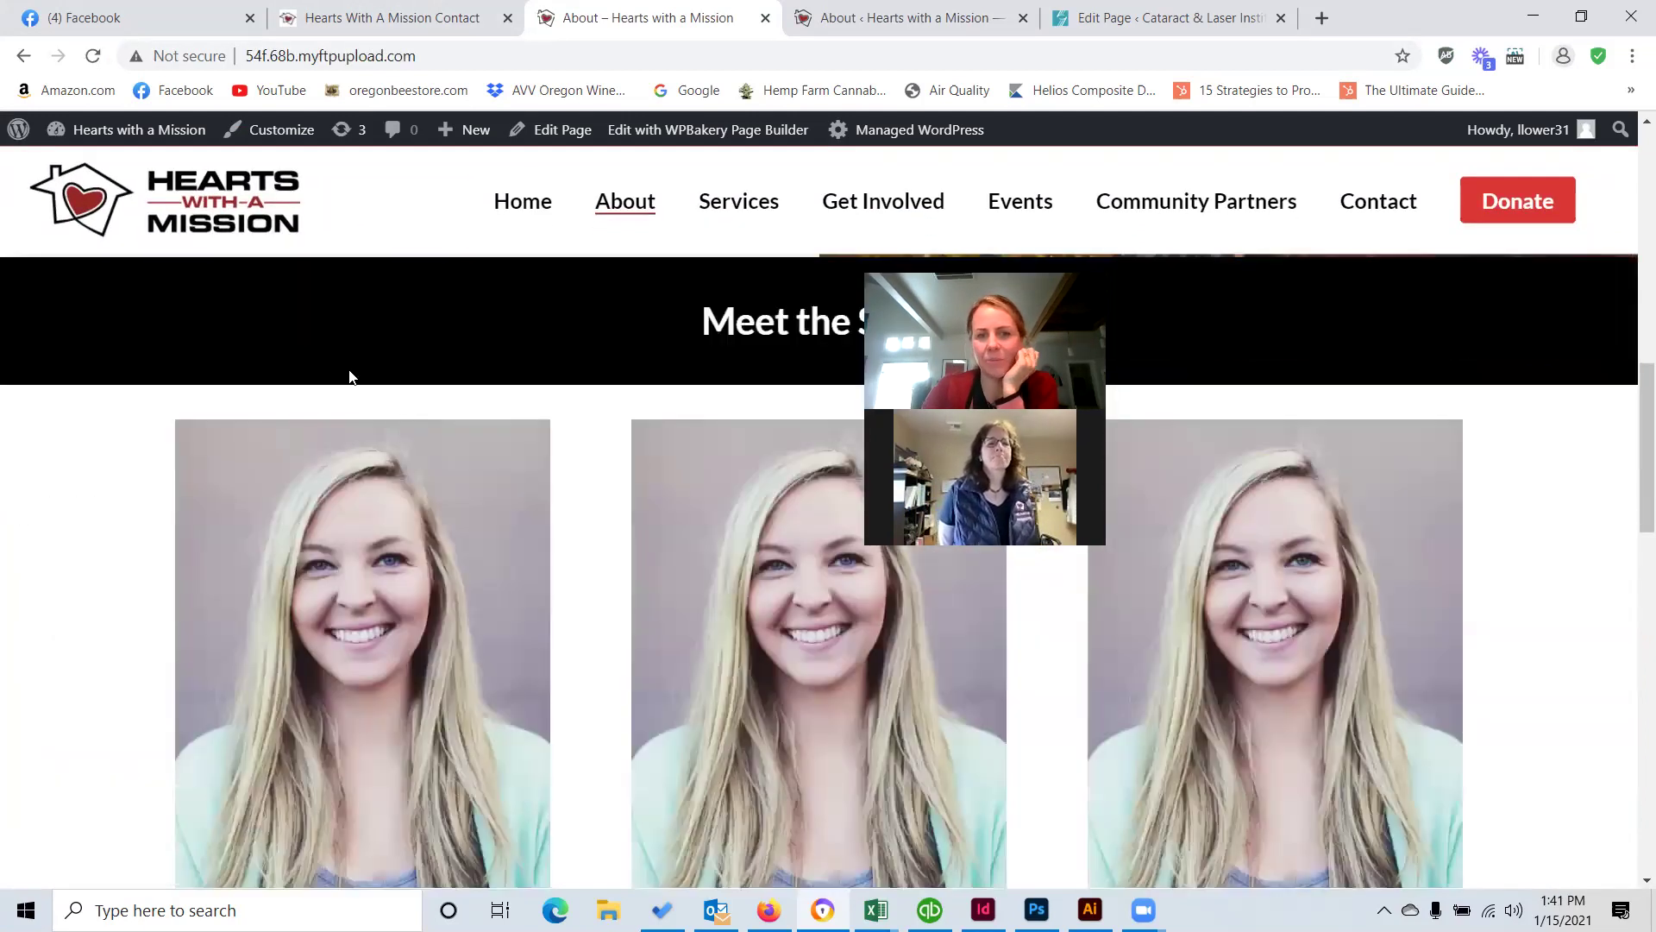
{"action": "scroll", "coordinate": [370, 380], "scroll_direction": "down", "scroll_amount": 3}
{"action": "scroll", "coordinate": [410, 385], "scroll_direction": "down", "scroll_amount": 5}
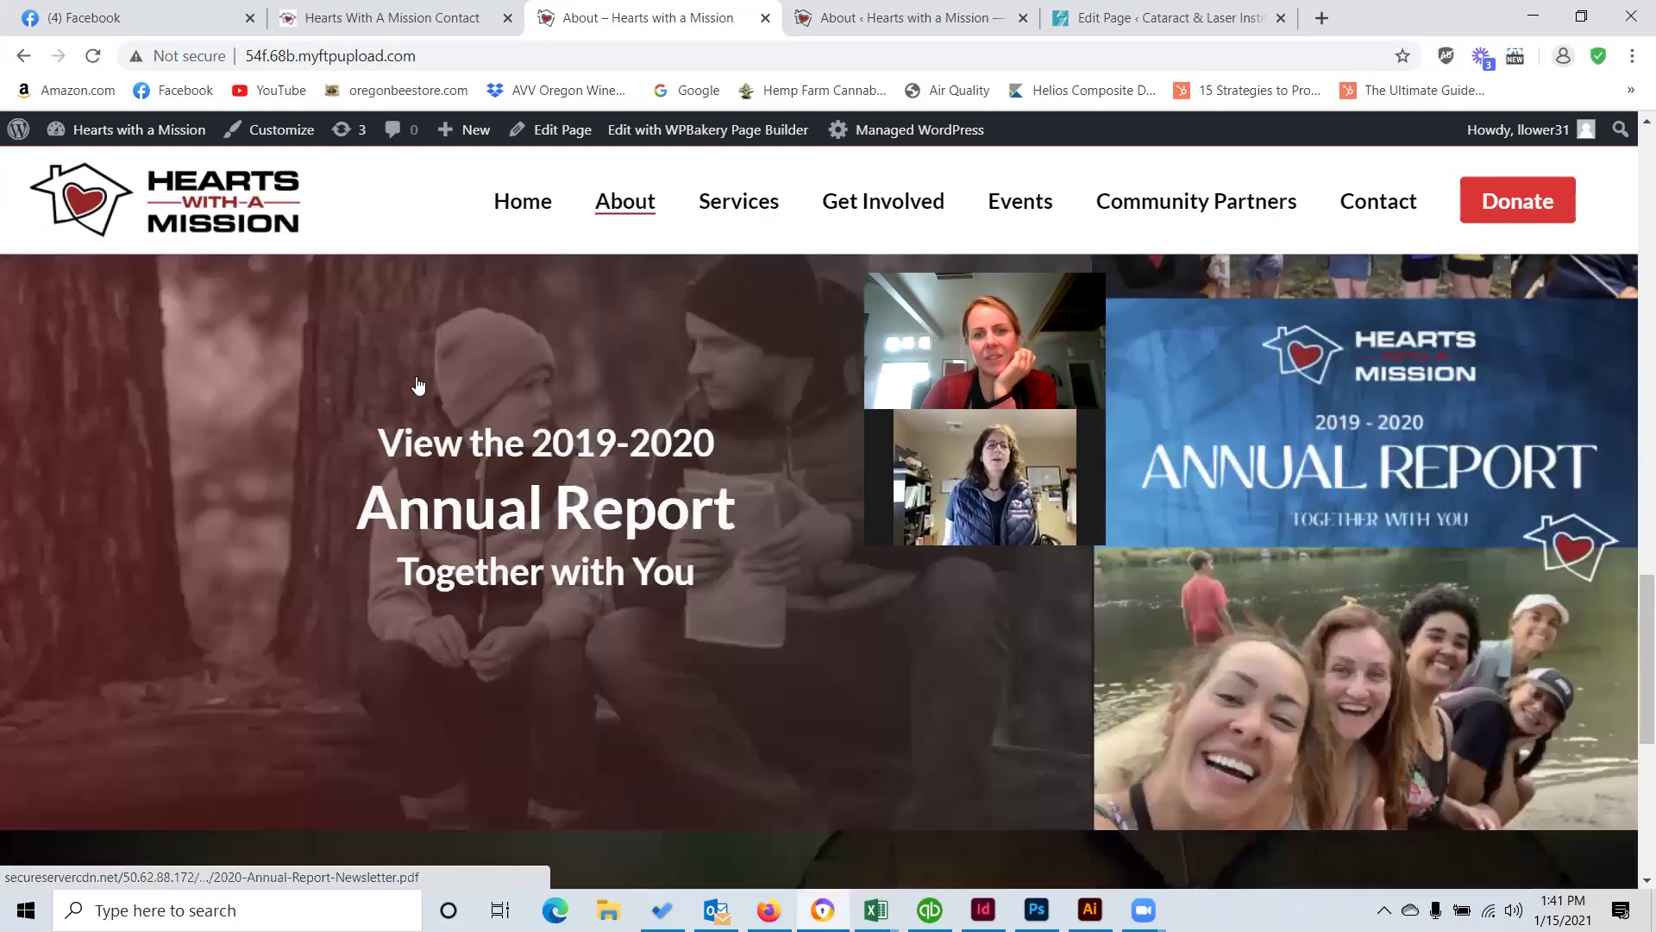
{"action": "scroll", "coordinate": [416, 376], "scroll_direction": "up", "scroll_amount": 15}
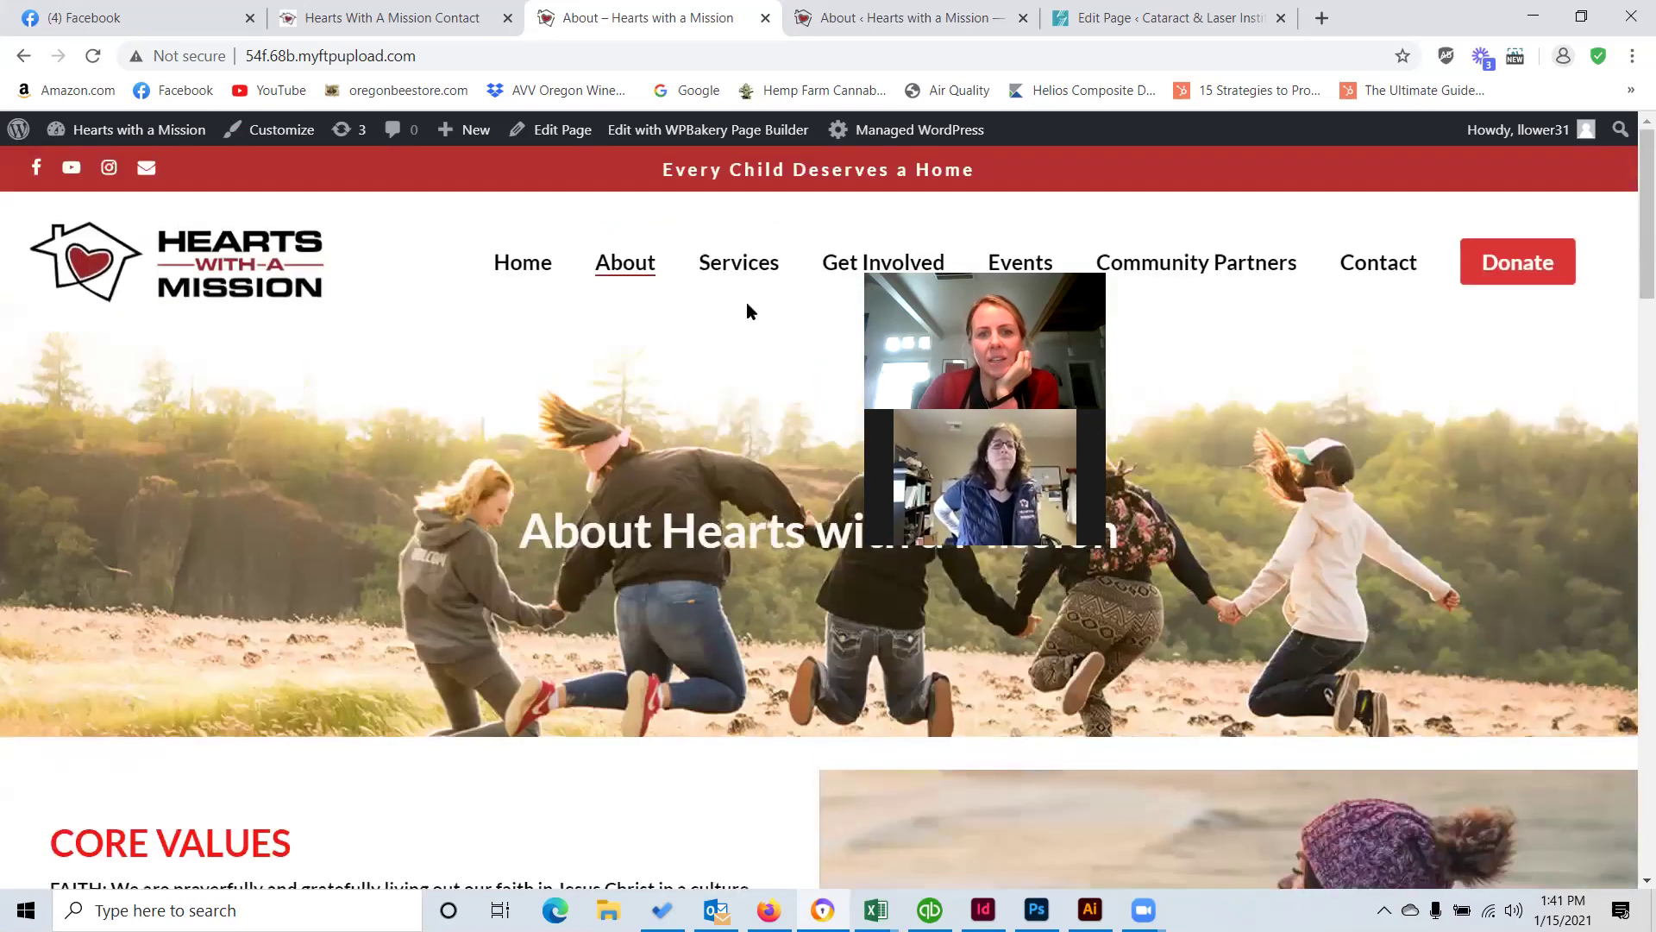
Open the WordPress admin area from the live Hearts with a Mission About page and examine its sections.
{"action": "left_click", "coordinate": [371, 19]}
{"action": "left_click", "coordinate": [630, 19]}
{"action": "mouse_move", "coordinate": [45, 116]}
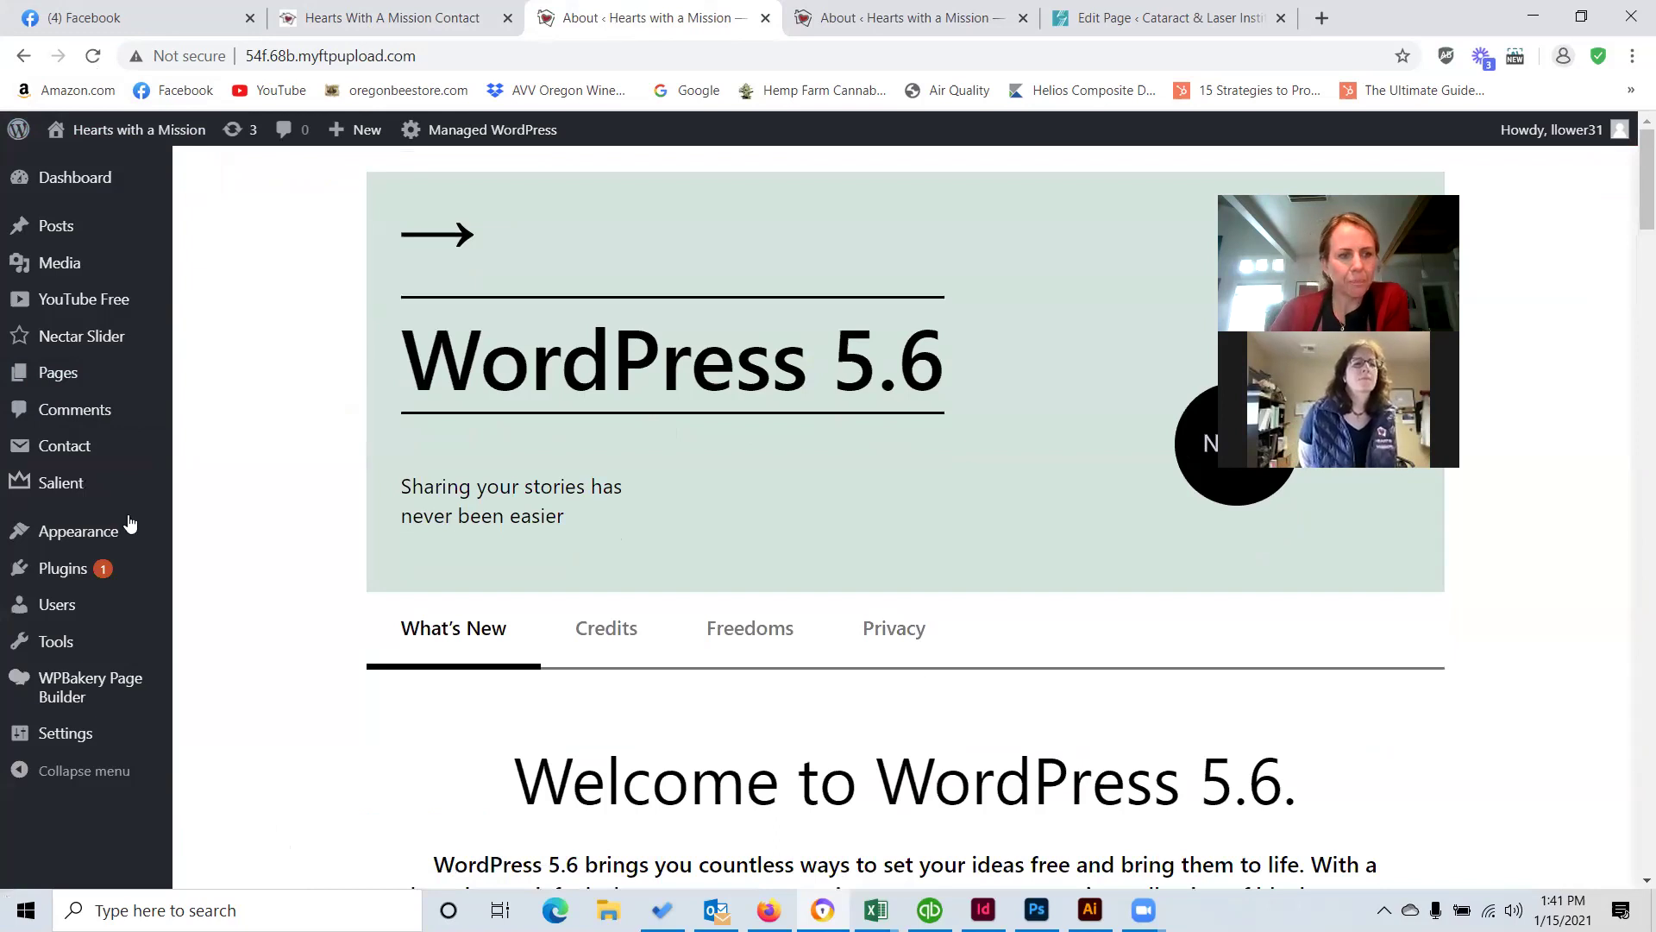
{"action": "mouse_move", "coordinate": [62, 494]}
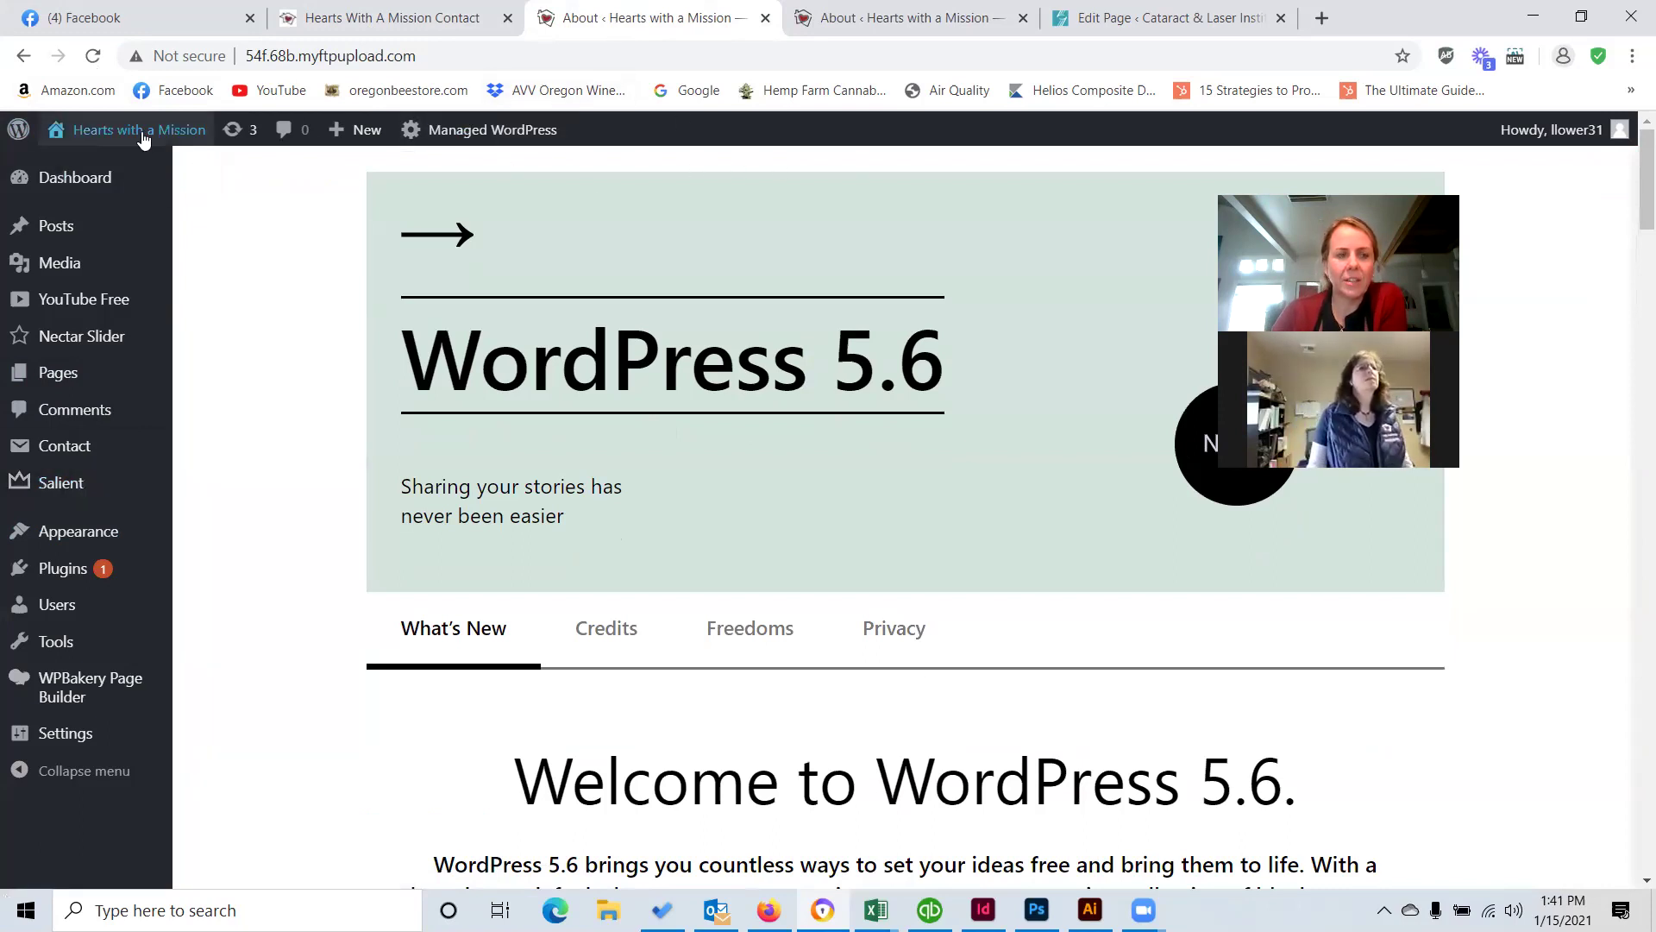
Remove /wp-admin/about.php from the page address and load the site's home page.
{"action": "left_click", "coordinate": [456, 58]}
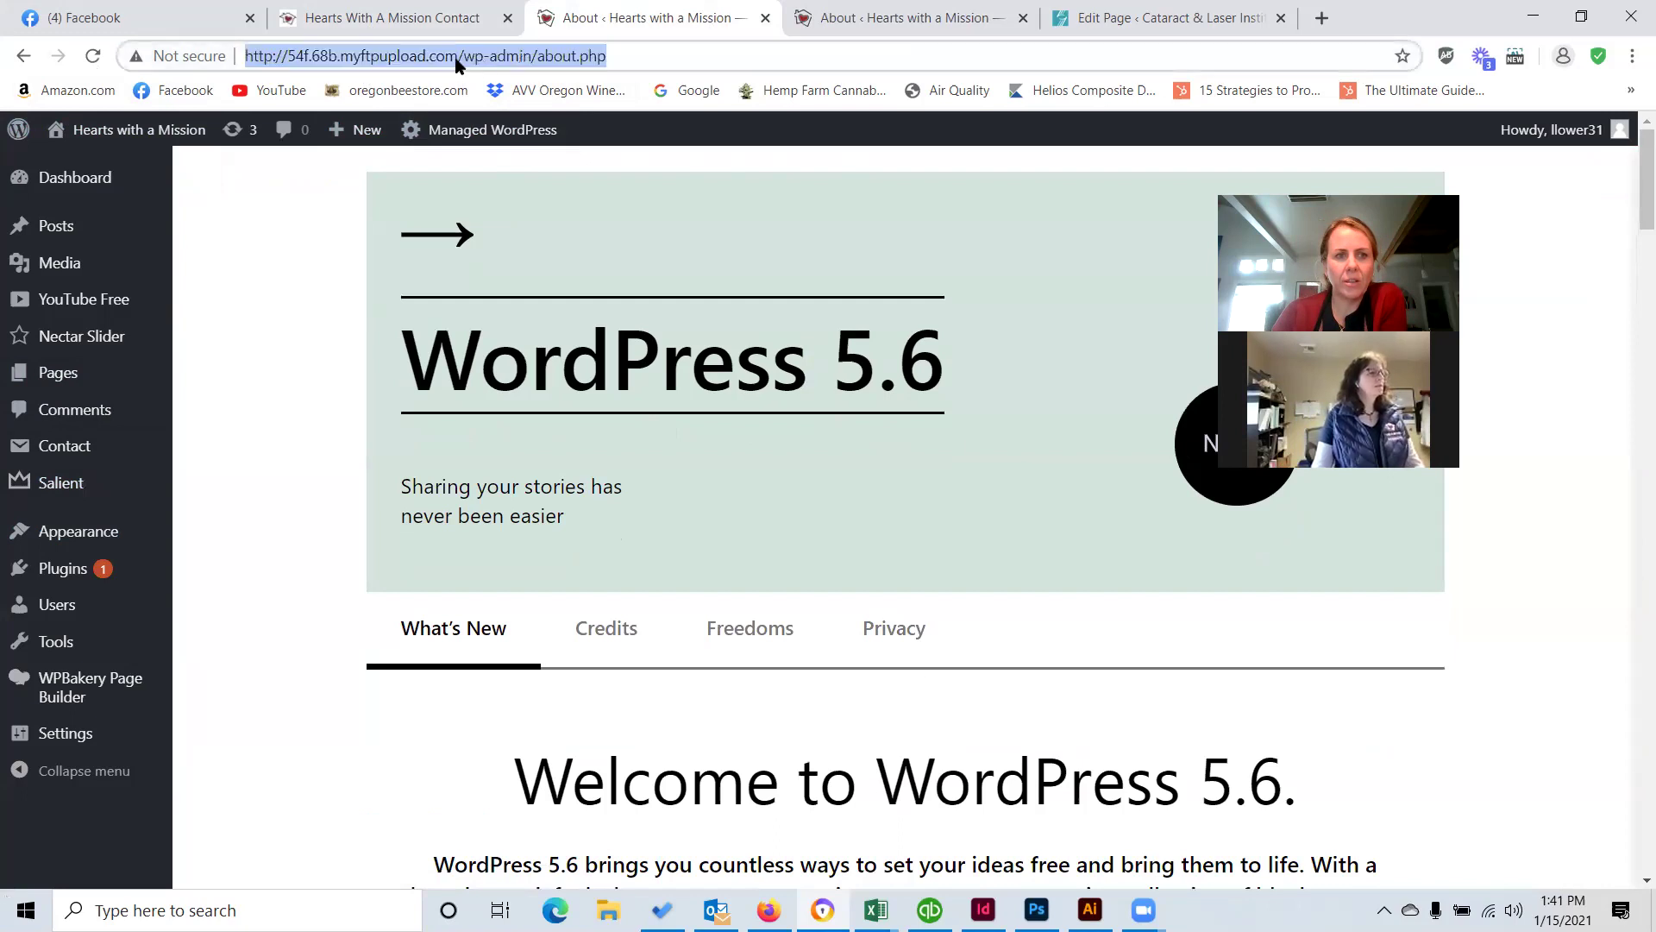
{"action": "left_click", "coordinate": [464, 55]}
{"action": "left_click_drag", "start_coordinate": [462, 55], "coordinate": [763, 74]}
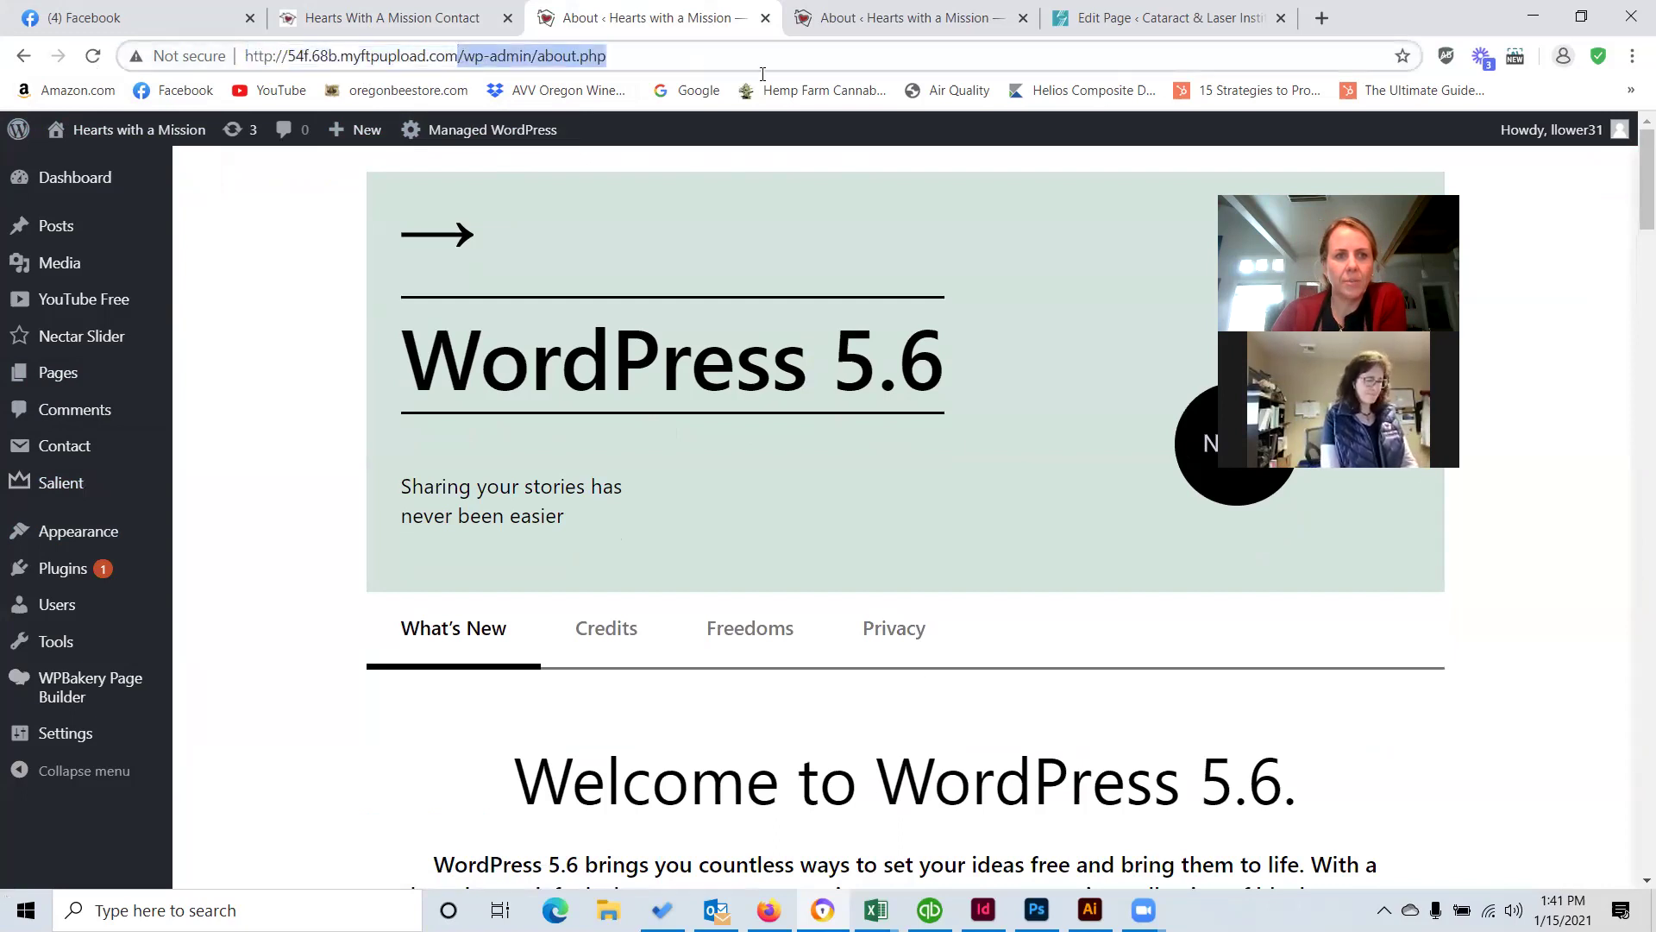
{"action": "key", "text": "BackSpace"}
{"action": "key", "text": "Return"}
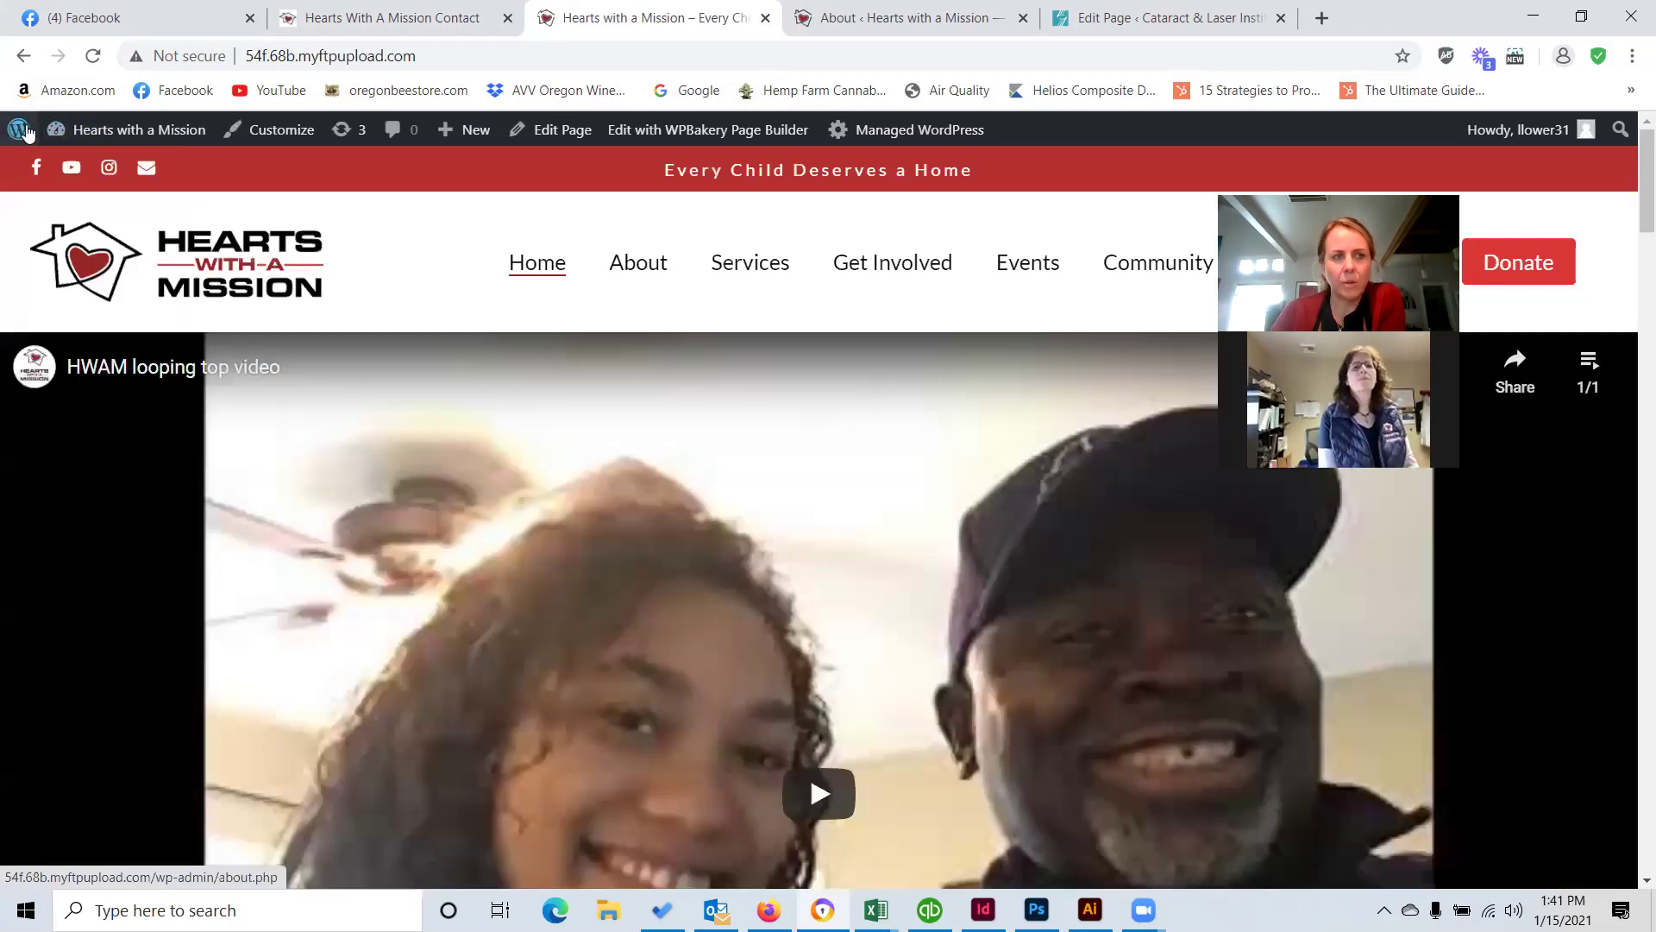
Reopen the WordPress admin area and bring up the Salient theme's general styling options.
{"action": "left_click", "coordinate": [16, 140]}
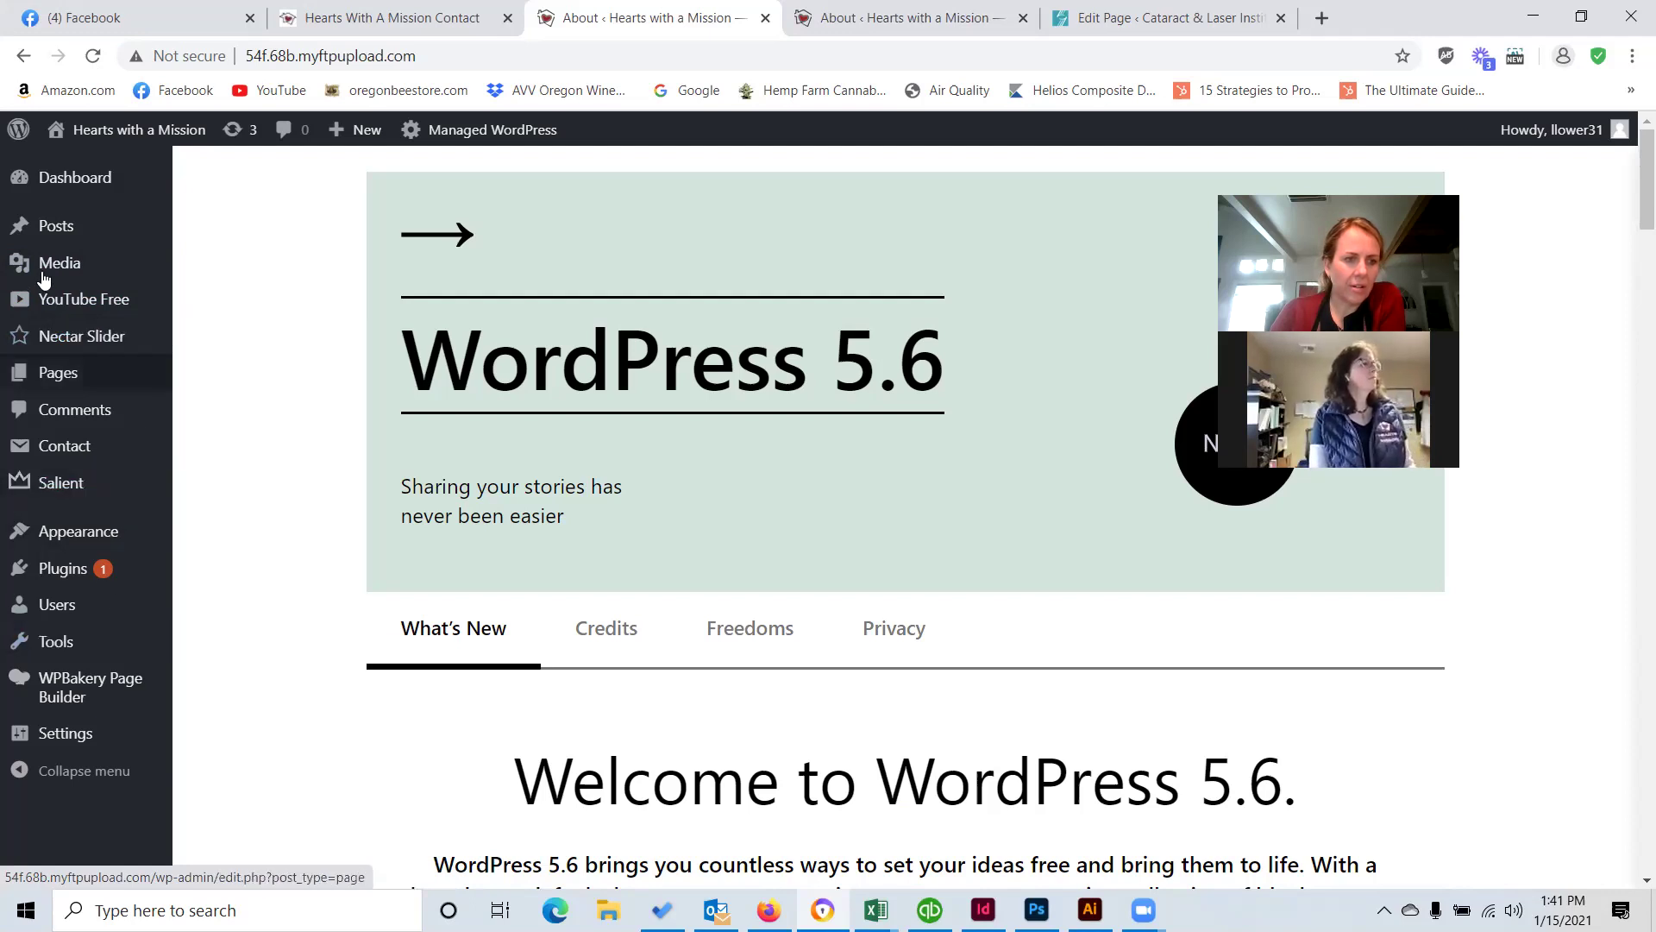
{"action": "left_click", "coordinate": [106, 485]}
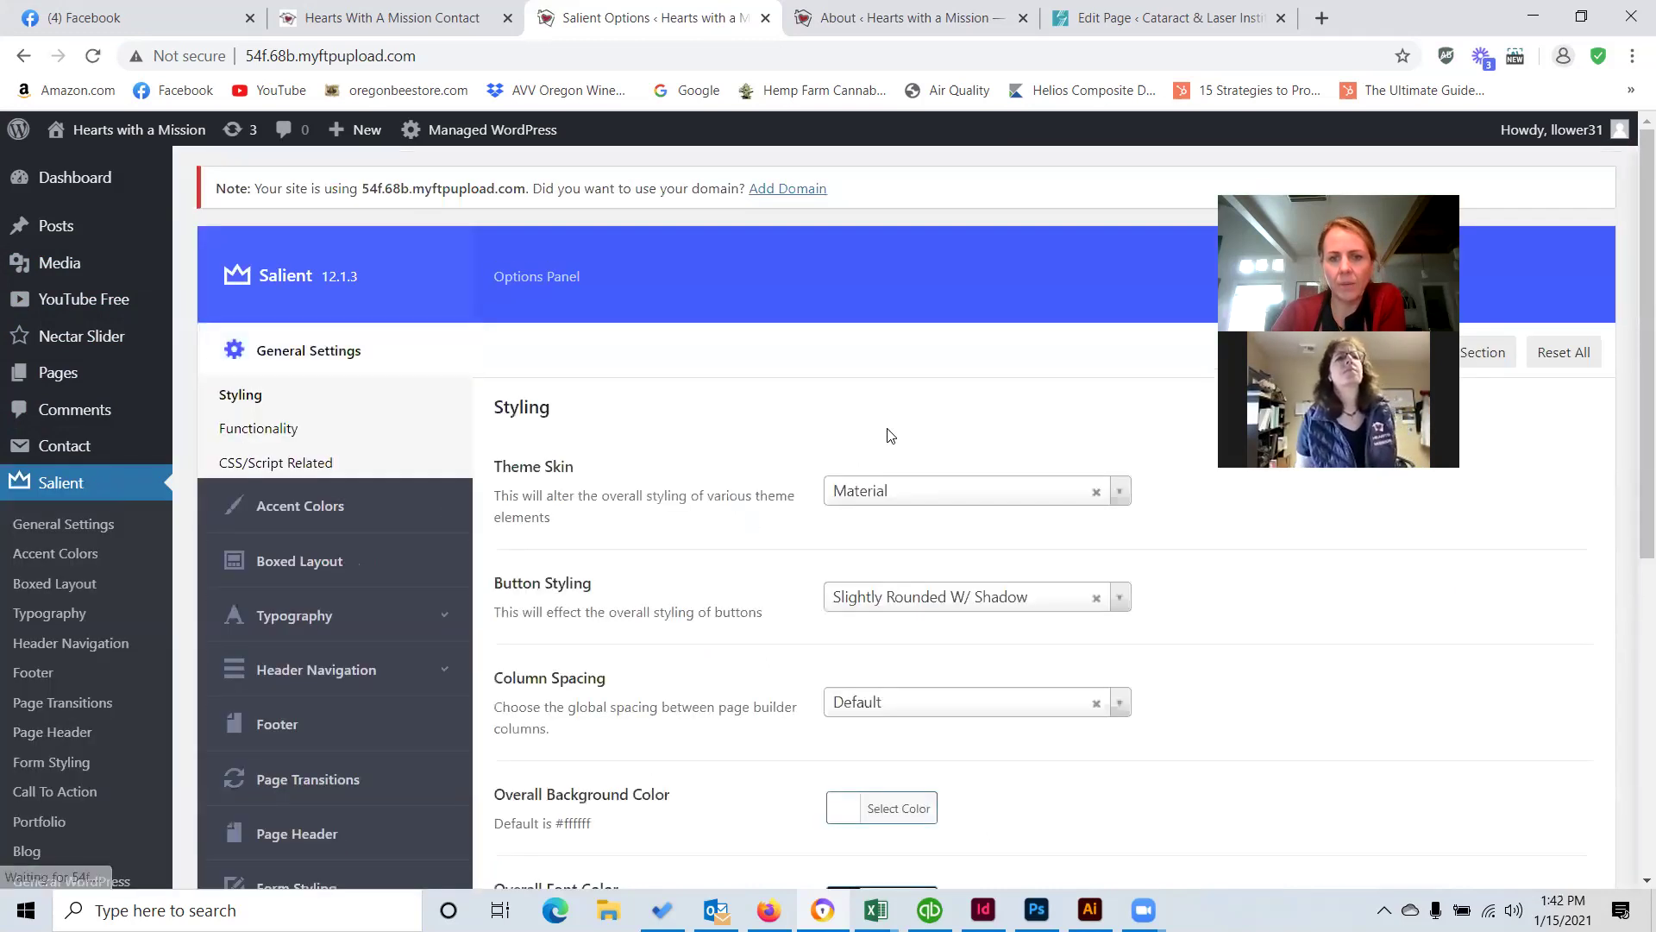
{"action": "scroll", "coordinate": [885, 426], "scroll_direction": "down", "scroll_amount": 2}
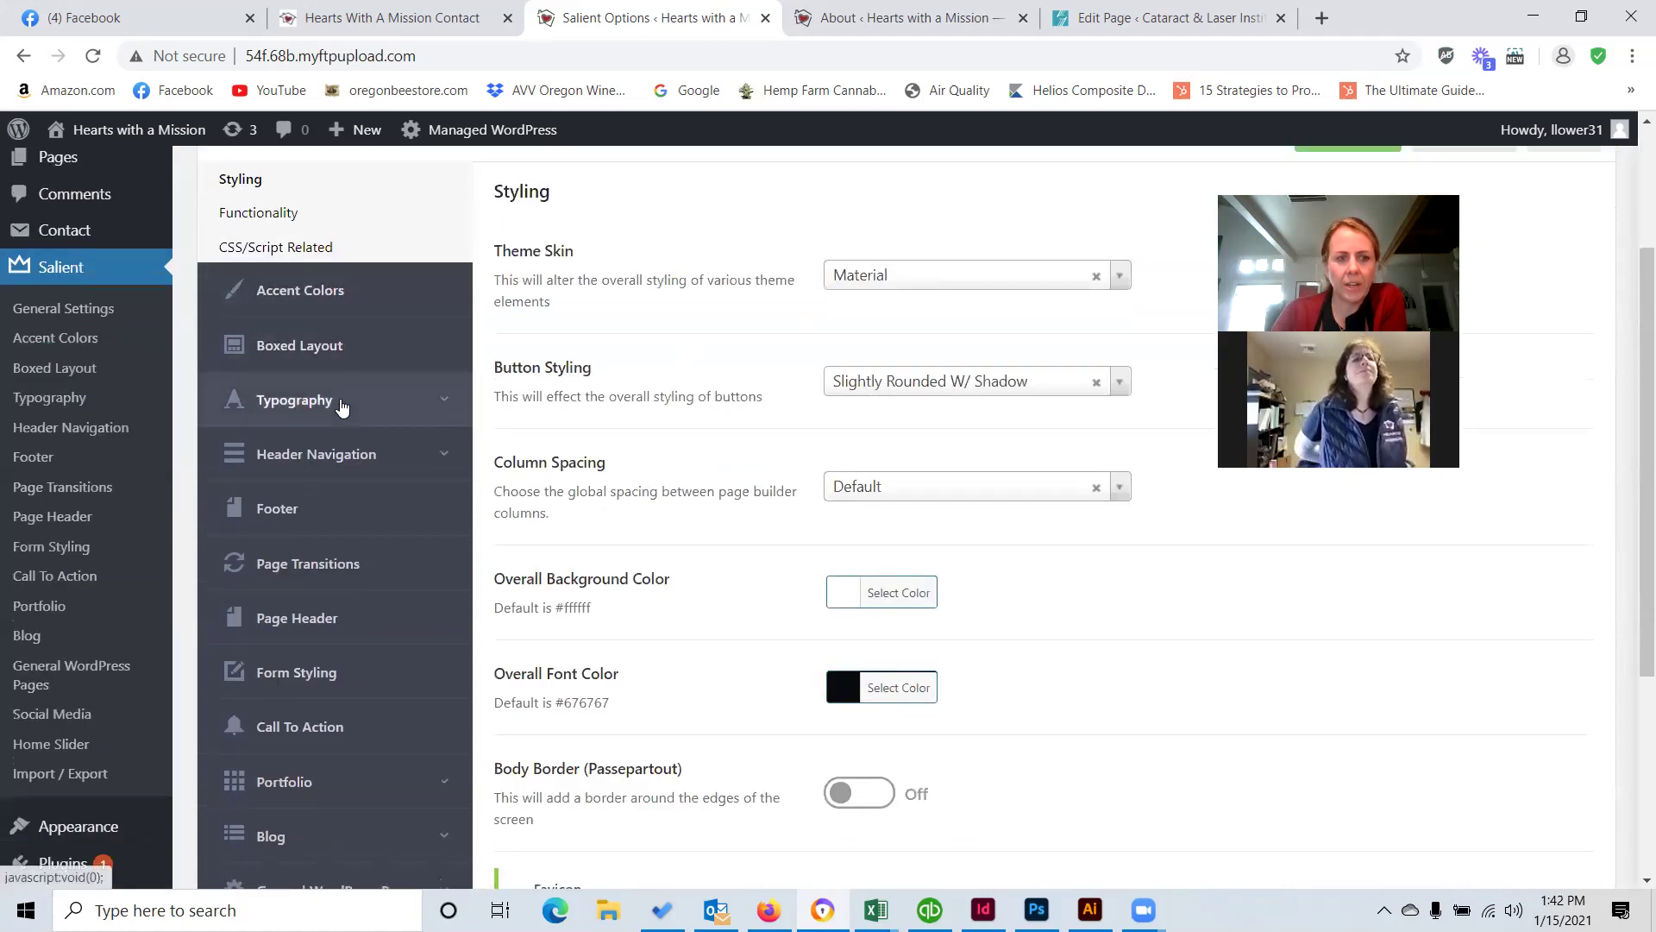
Examine the Salient typography options for navigation fonts and the body and heading fonts under General HTML elements.
{"action": "left_click", "coordinate": [341, 404]}
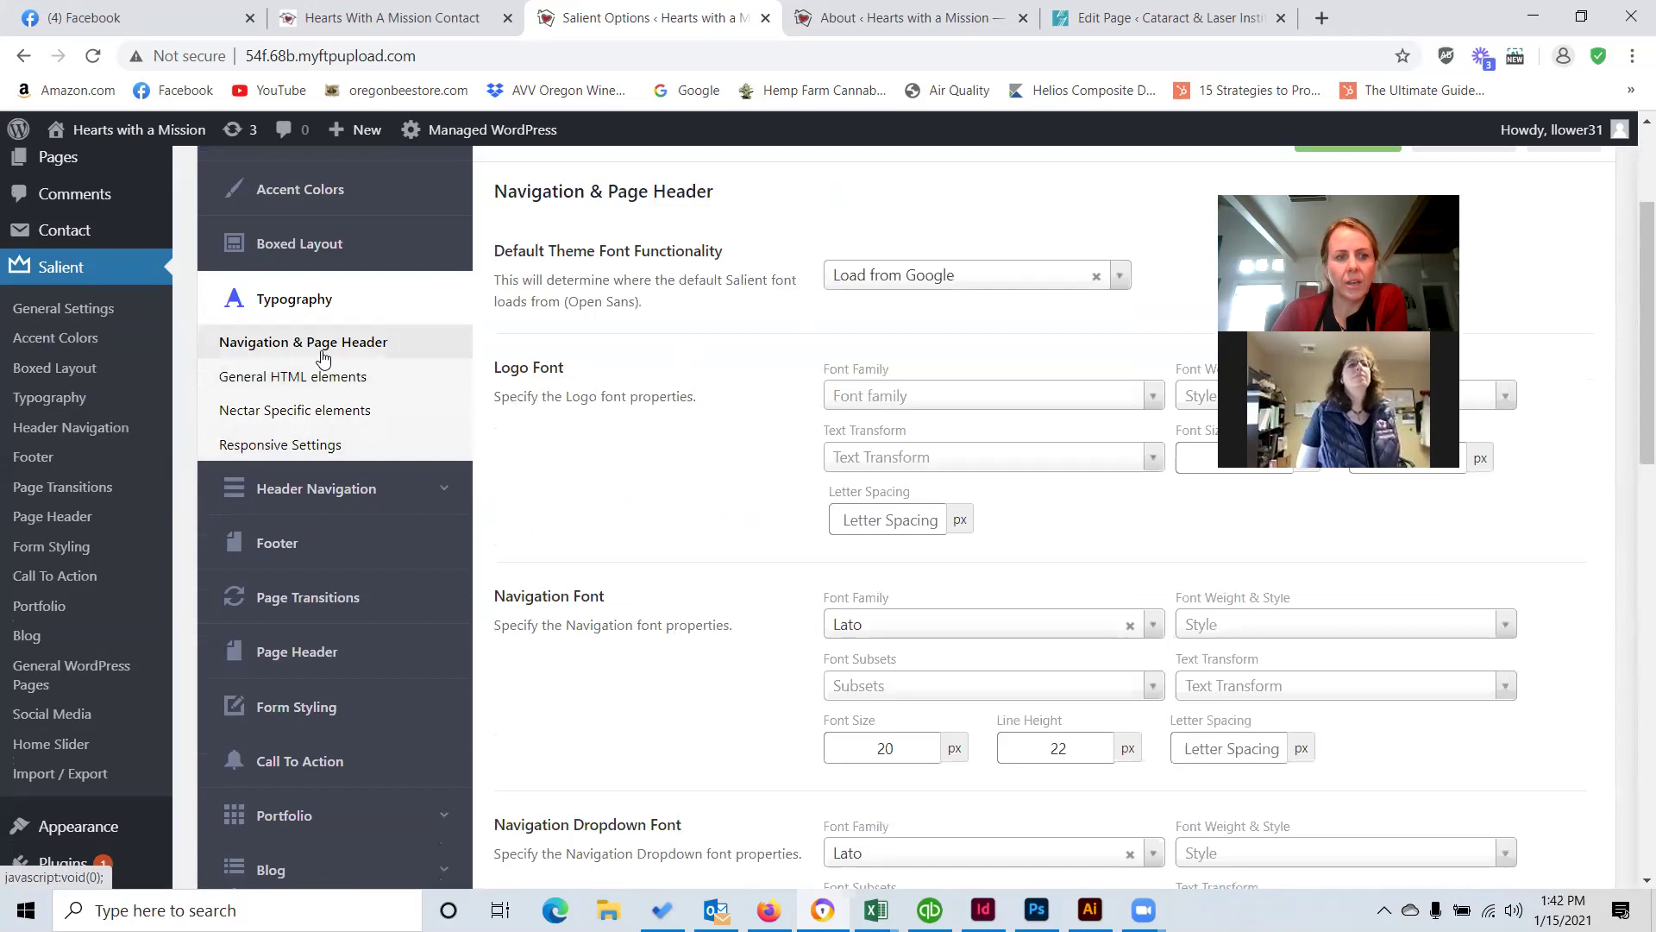
{"action": "scroll", "coordinate": [763, 454], "scroll_direction": "down", "scroll_amount": 1}
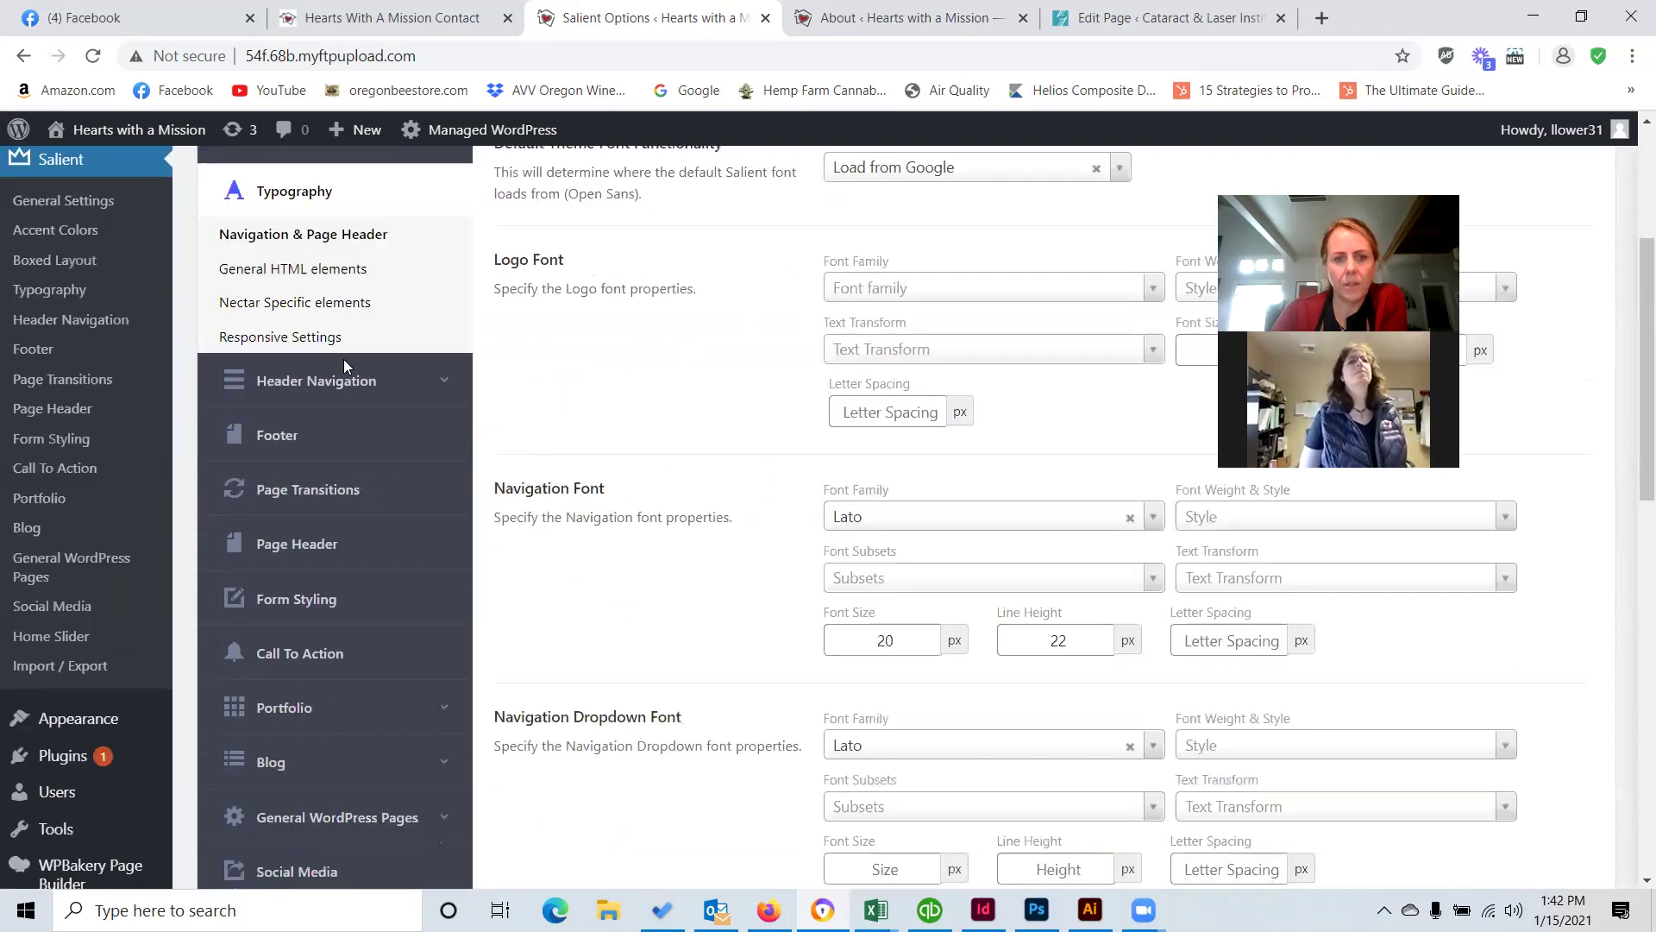
{"action": "left_click", "coordinate": [284, 270]}
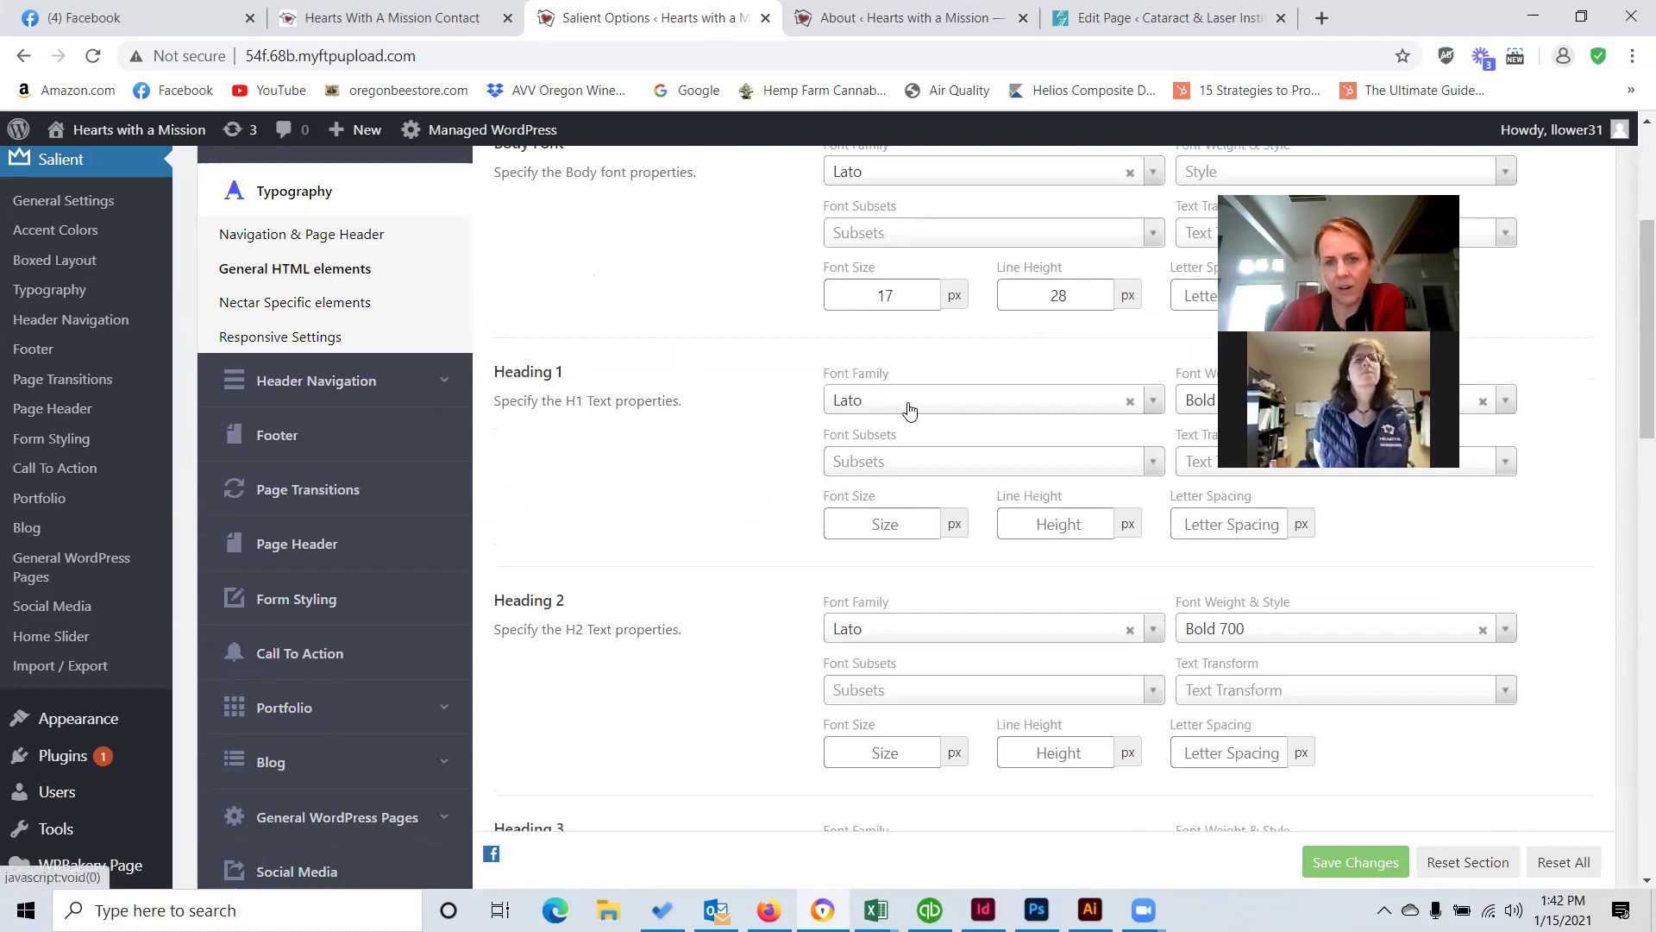
{"action": "scroll", "coordinate": [898, 382], "scroll_direction": "up", "scroll_amount": 2}
{"action": "left_click_drag", "start_coordinate": [897, 511], "coordinate": [873, 511]}
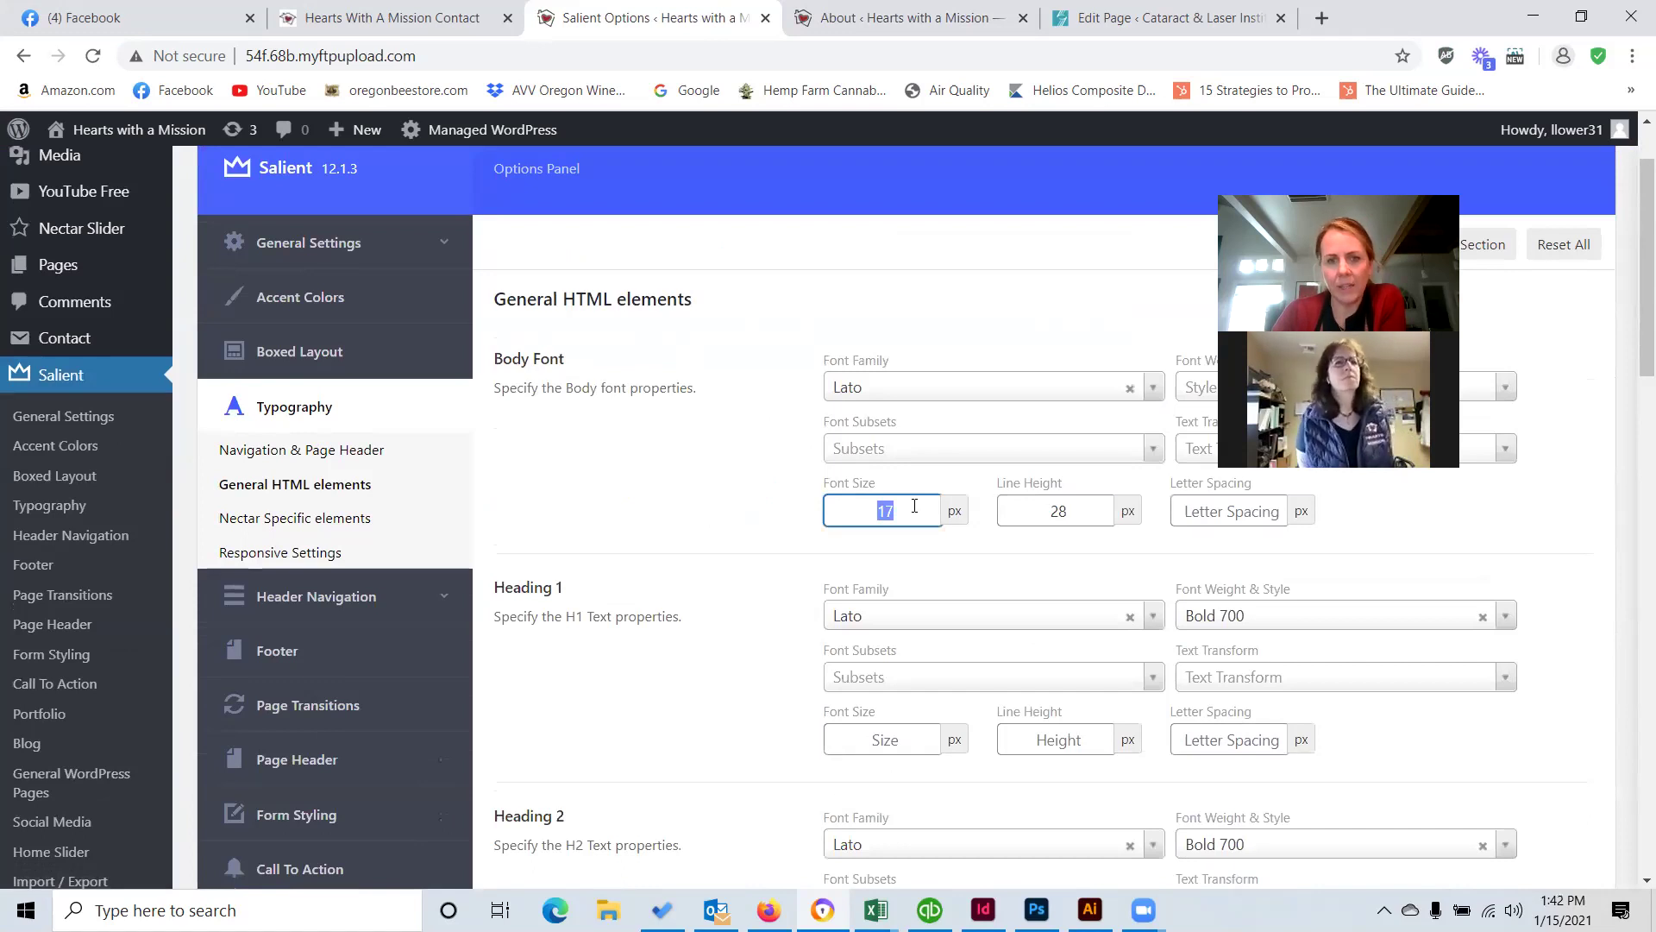
{"action": "scroll", "coordinate": [461, 493], "scroll_direction": "down", "scroll_amount": 2}
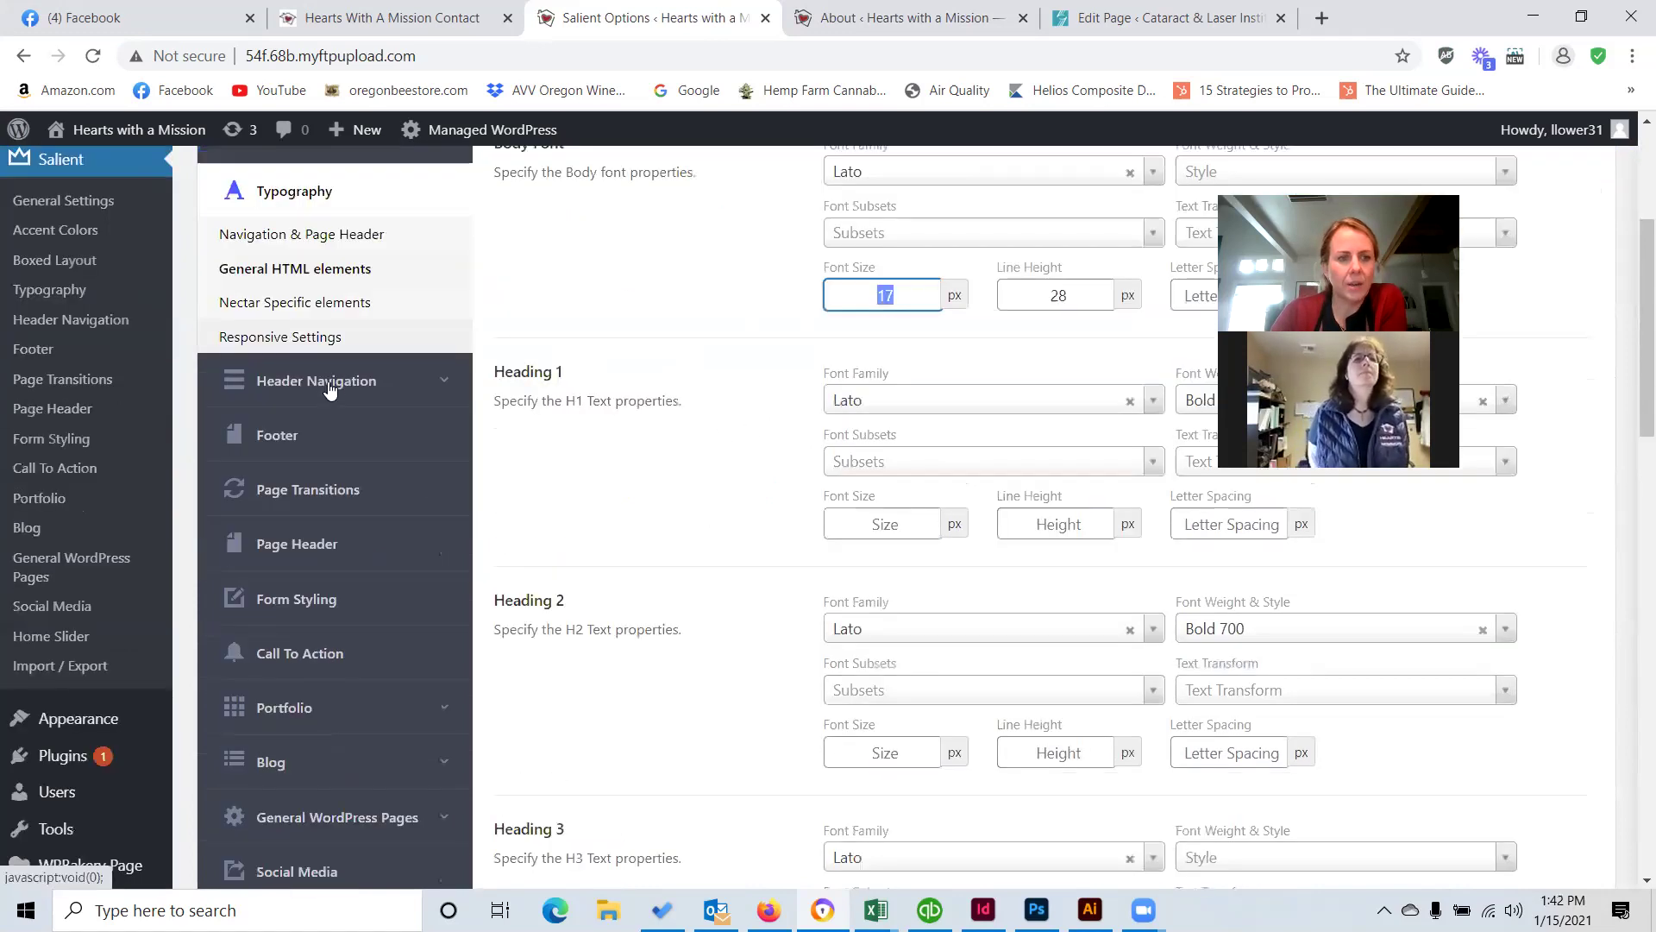
Review the Header Navigation logo and general styling options, including logo uploads, header stickiness and the header and dropdown colors.
{"action": "left_click", "coordinate": [330, 382]}
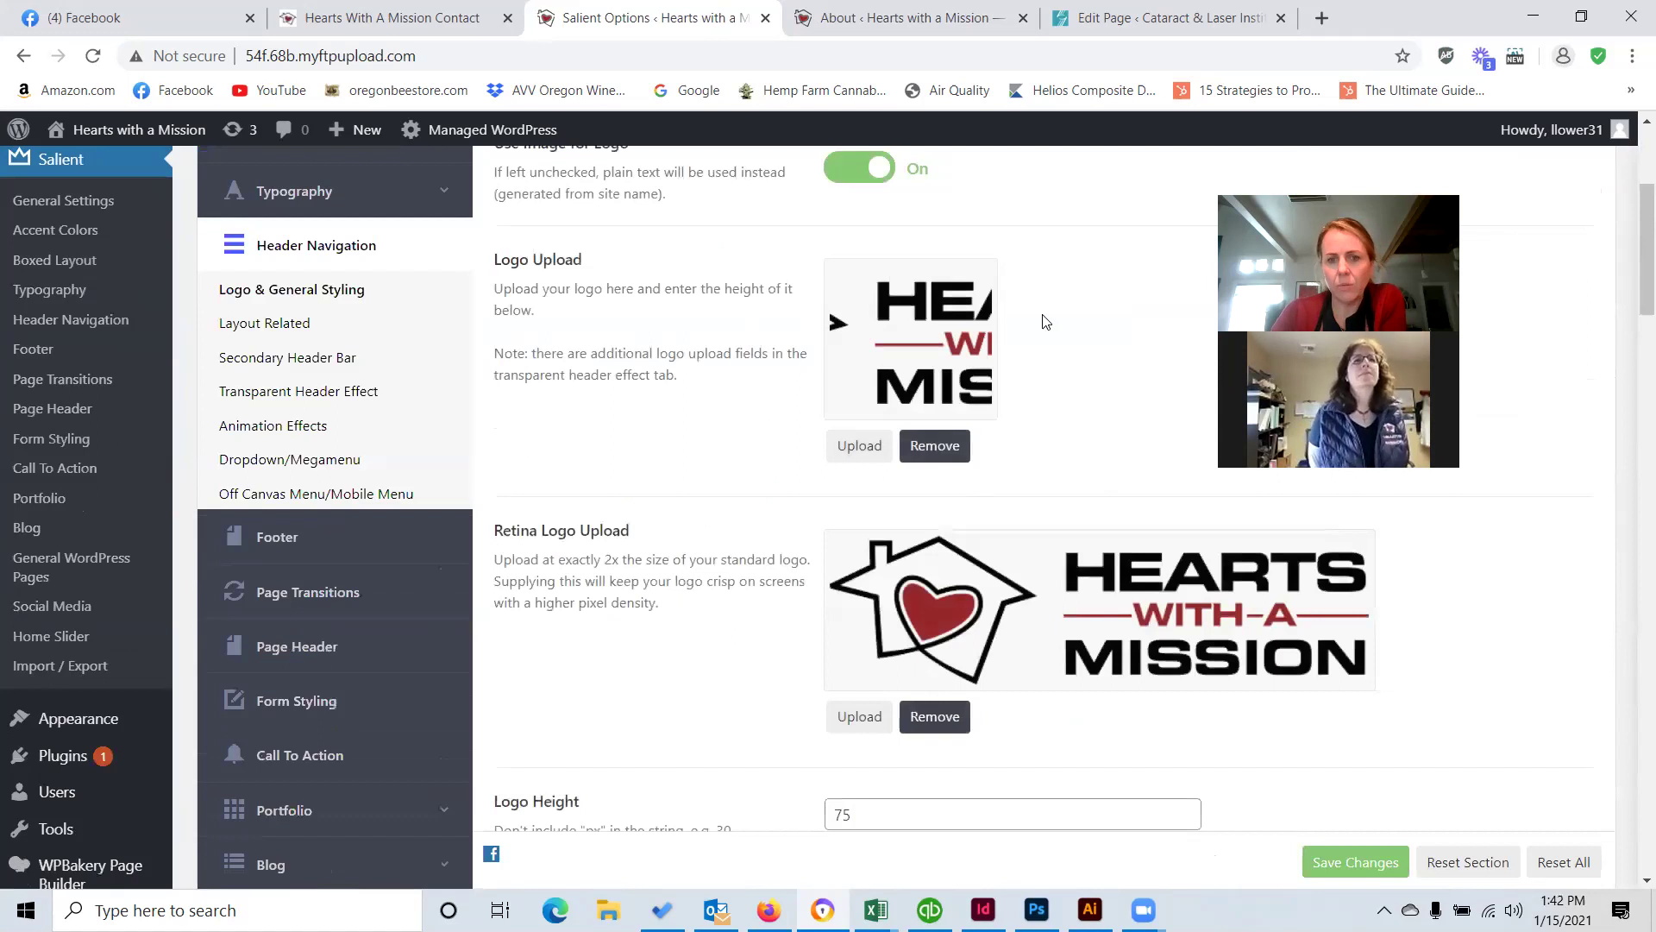
{"action": "scroll", "coordinate": [1152, 506], "scroll_direction": "down", "scroll_amount": 9}
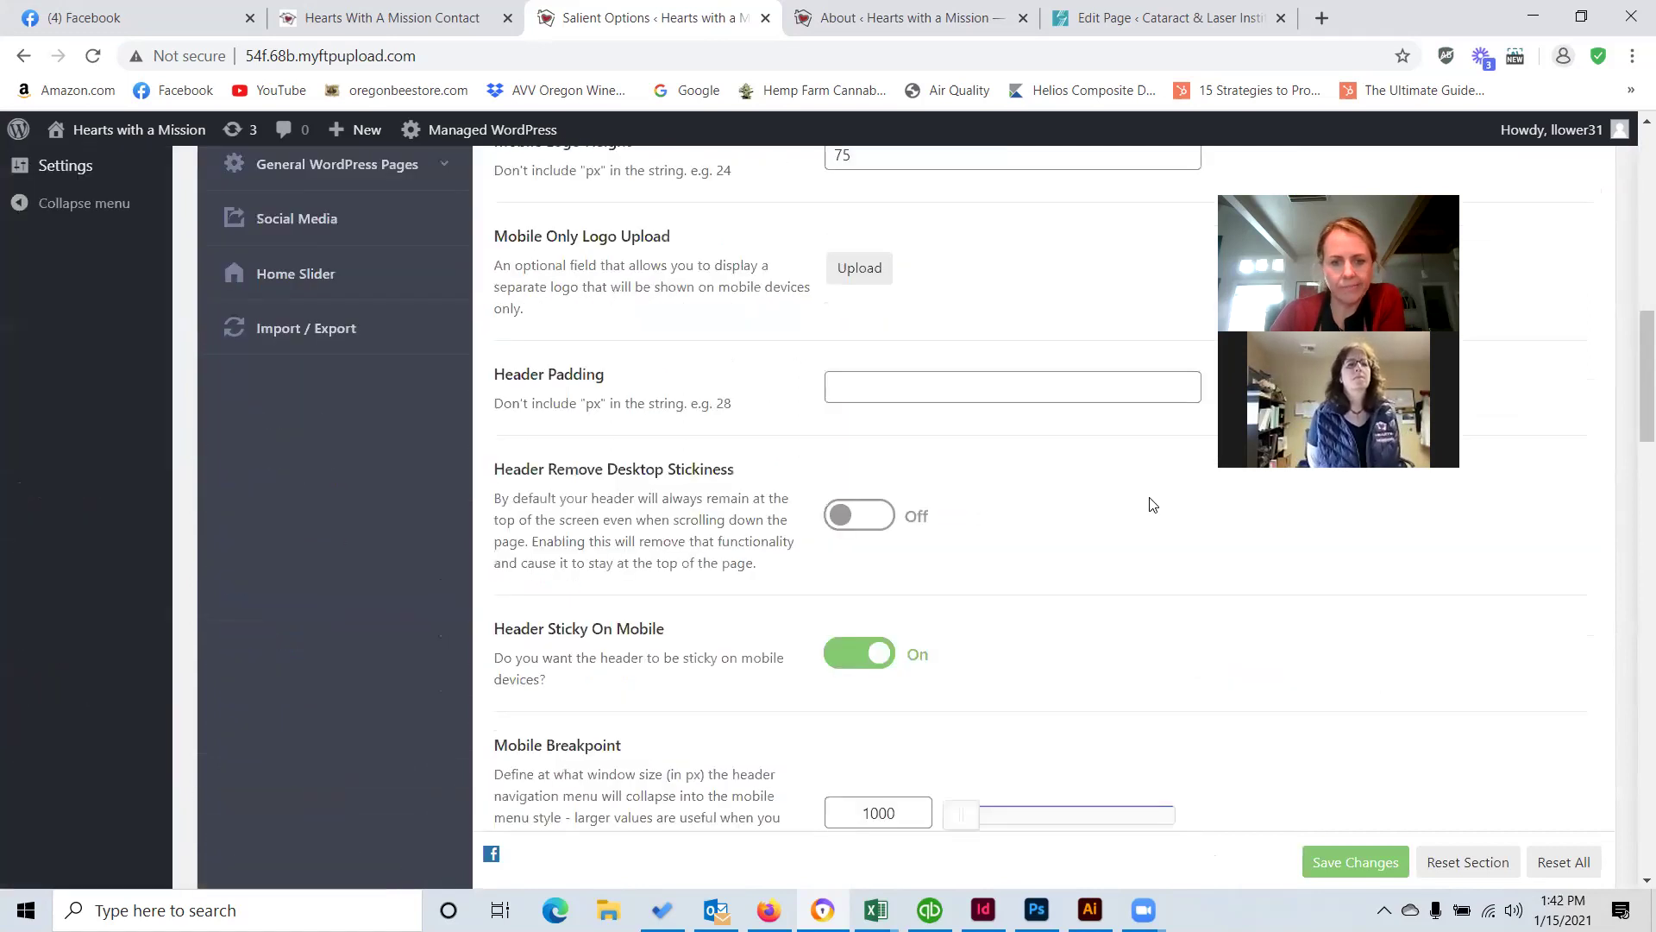
{"action": "scroll", "coordinate": [1147, 503], "scroll_direction": "down", "scroll_amount": 8}
{"action": "scroll", "coordinate": [1151, 504], "scroll_direction": "up", "scroll_amount": 3}
{"action": "scroll", "coordinate": [1152, 504], "scroll_direction": "down", "scroll_amount": 5}
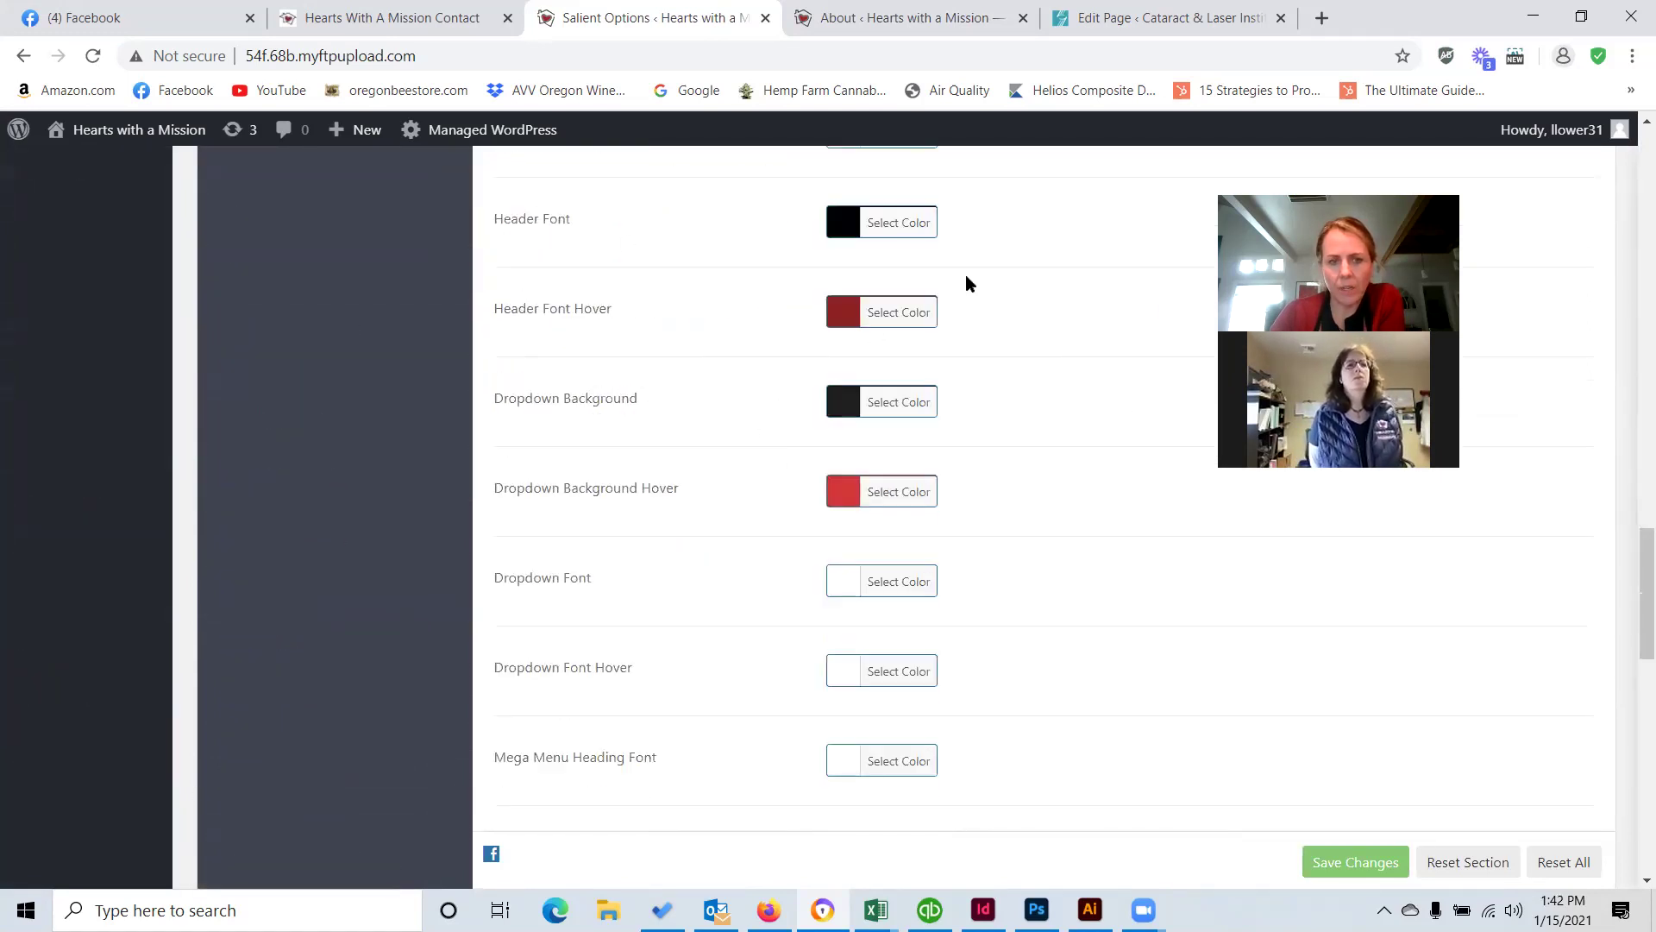
{"action": "scroll", "coordinate": [799, 264], "scroll_direction": "up", "scroll_amount": 4}
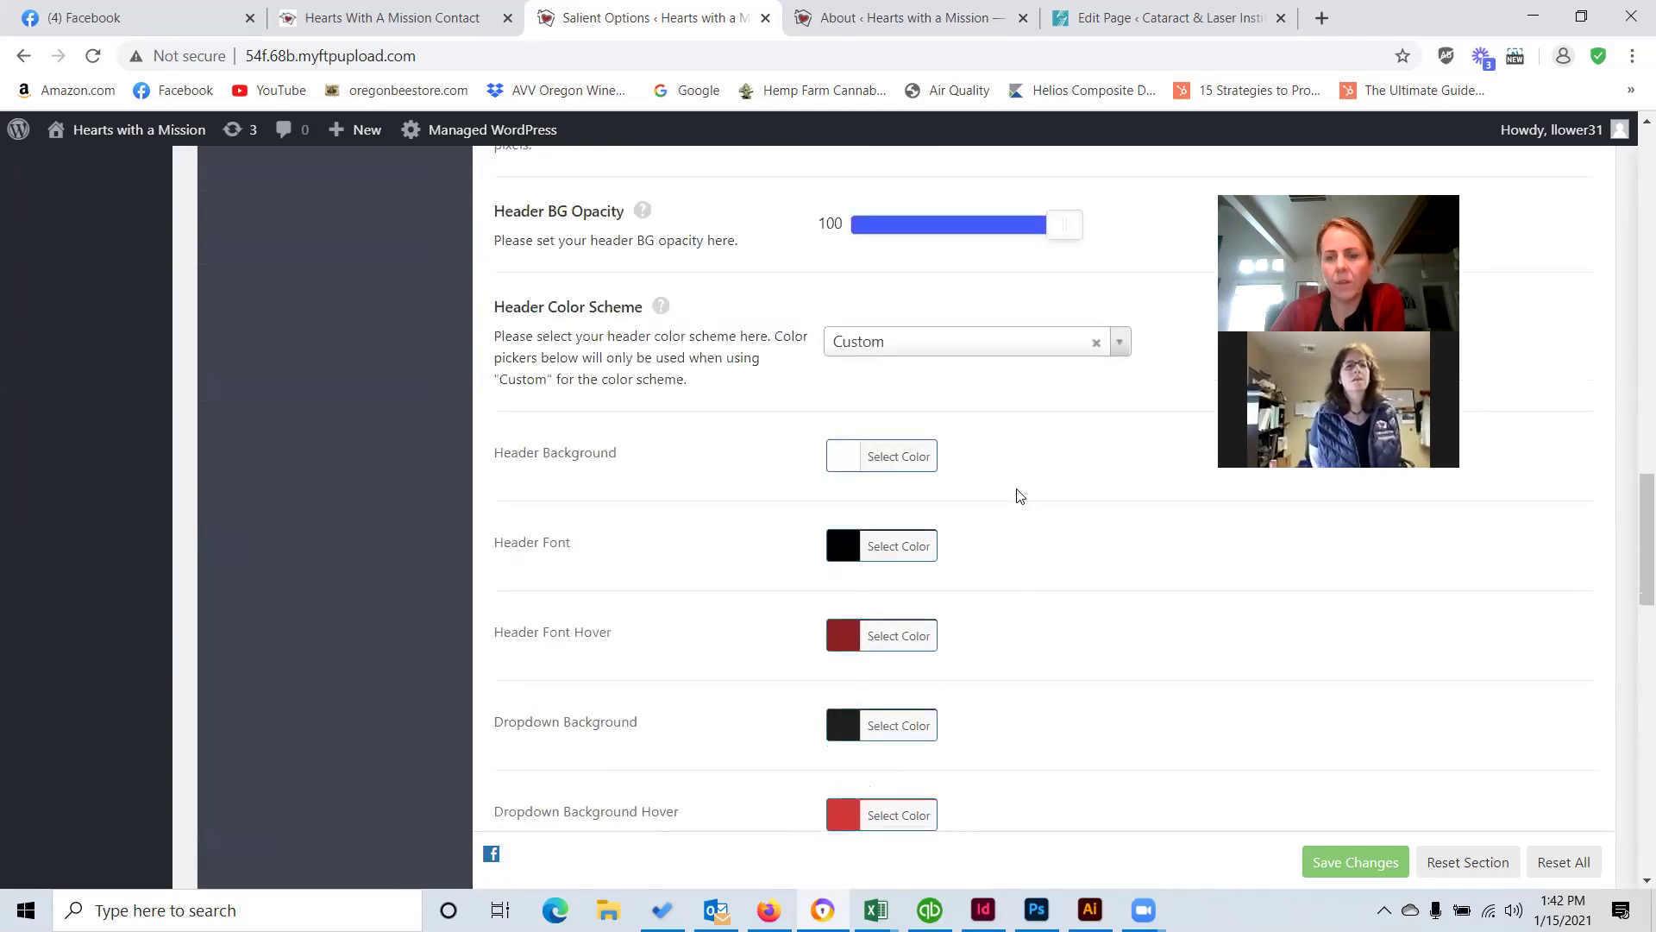
{"action": "scroll", "coordinate": [1033, 498], "scroll_direction": "up", "scroll_amount": 1}
{"action": "scroll", "coordinate": [1035, 497], "scroll_direction": "up", "scroll_amount": 15}
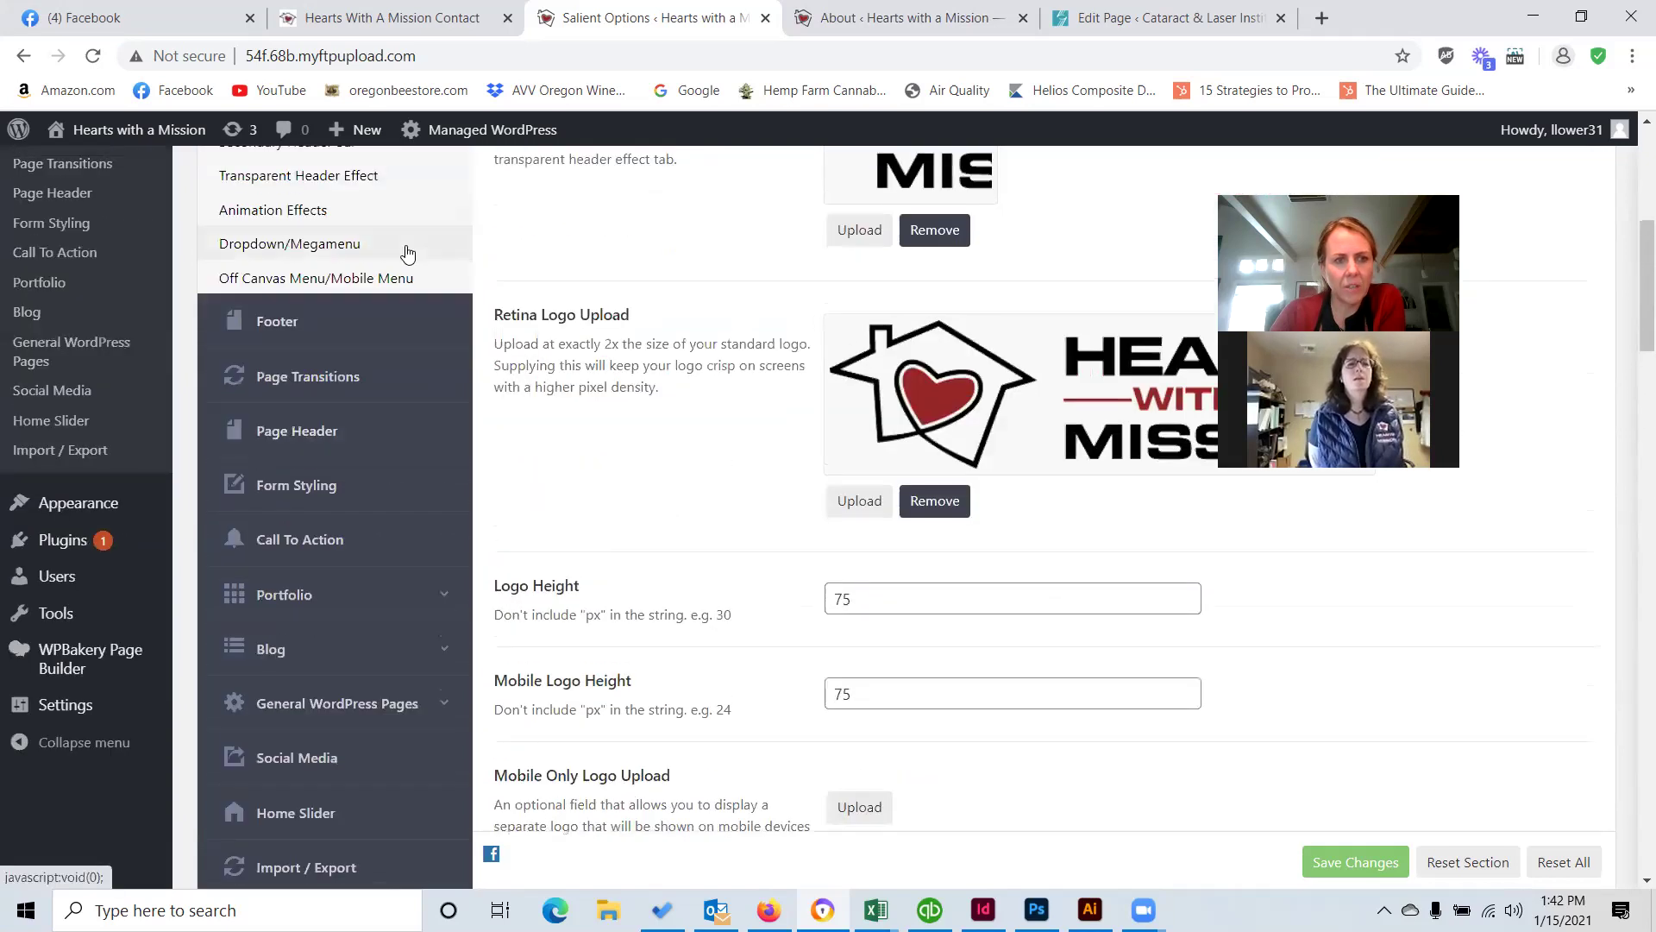
{"action": "scroll", "coordinate": [406, 251], "scroll_direction": "up", "scroll_amount": 2}
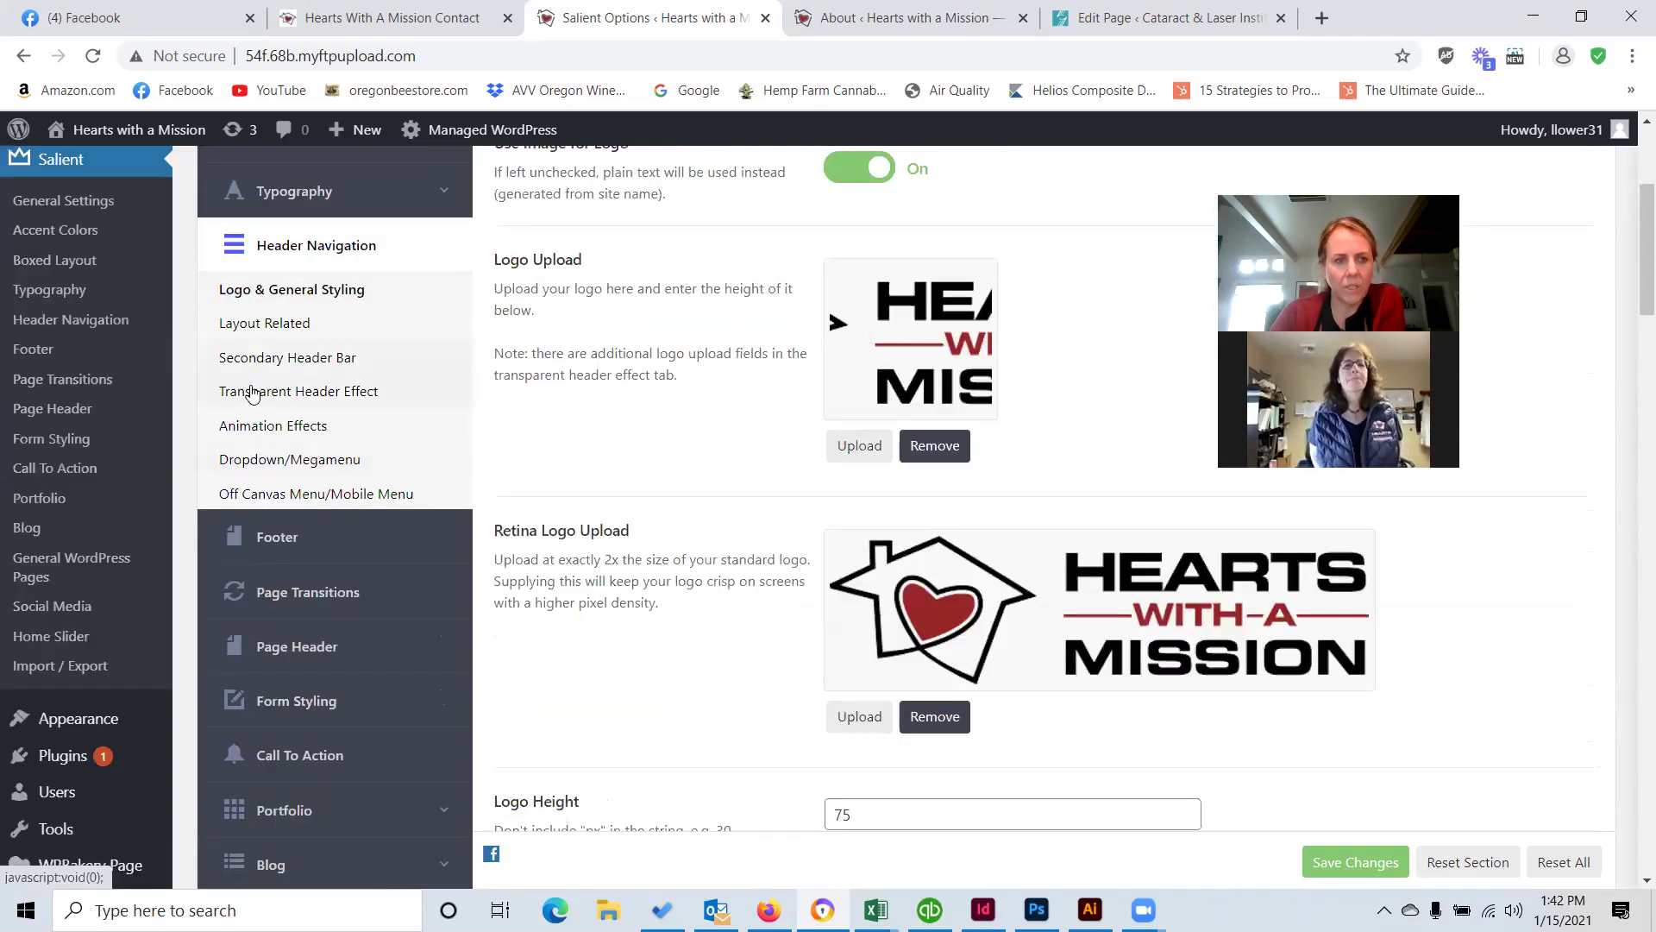
{"action": "scroll", "coordinate": [377, 493], "scroll_direction": "down", "scroll_amount": 1}
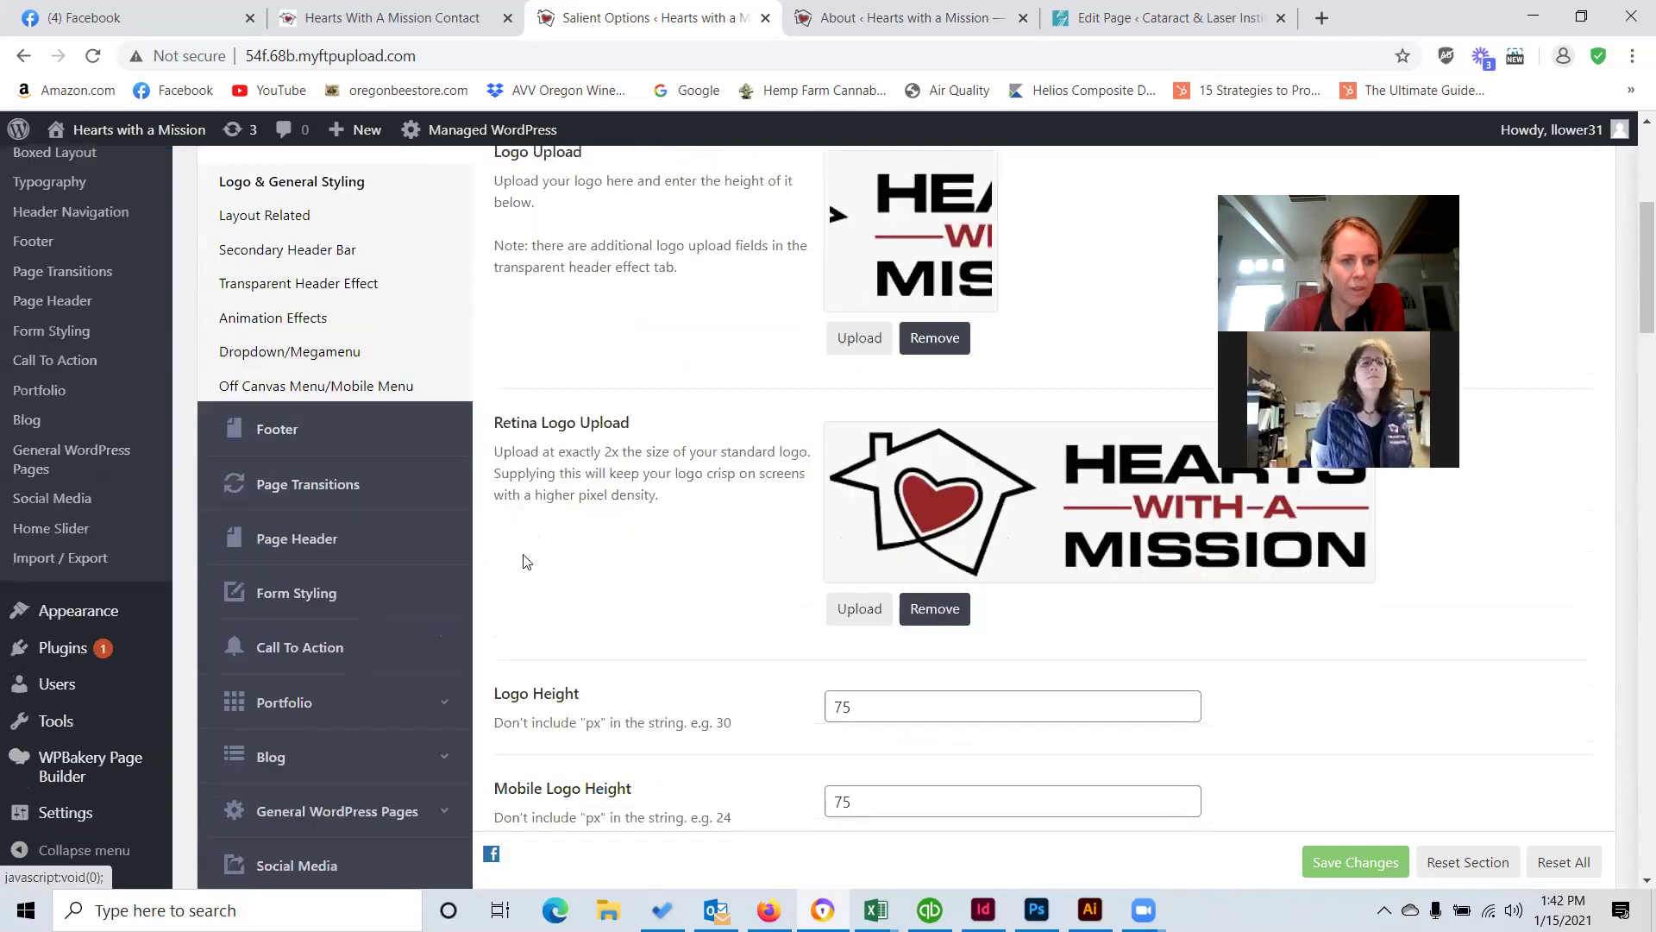
{"action": "scroll", "coordinate": [407, 584], "scroll_direction": "down", "scroll_amount": 2}
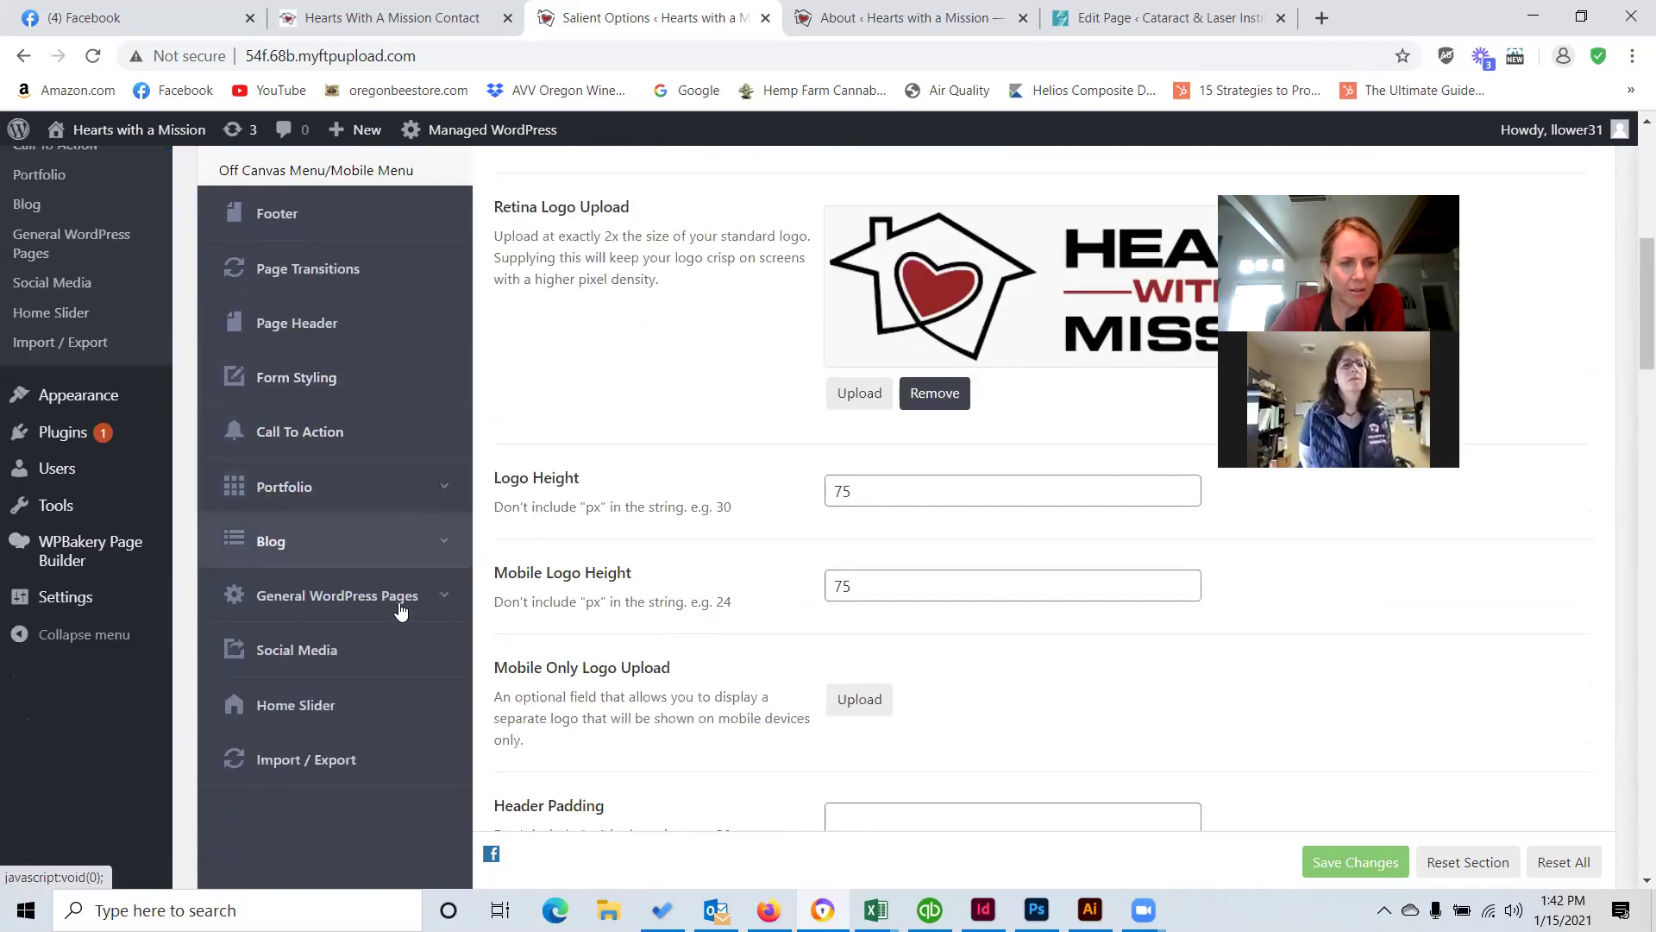
Look through the Salient Social Media options and check the URL fields, such as Facebook, Twitter and Youtube.
{"action": "left_click", "coordinate": [353, 652]}
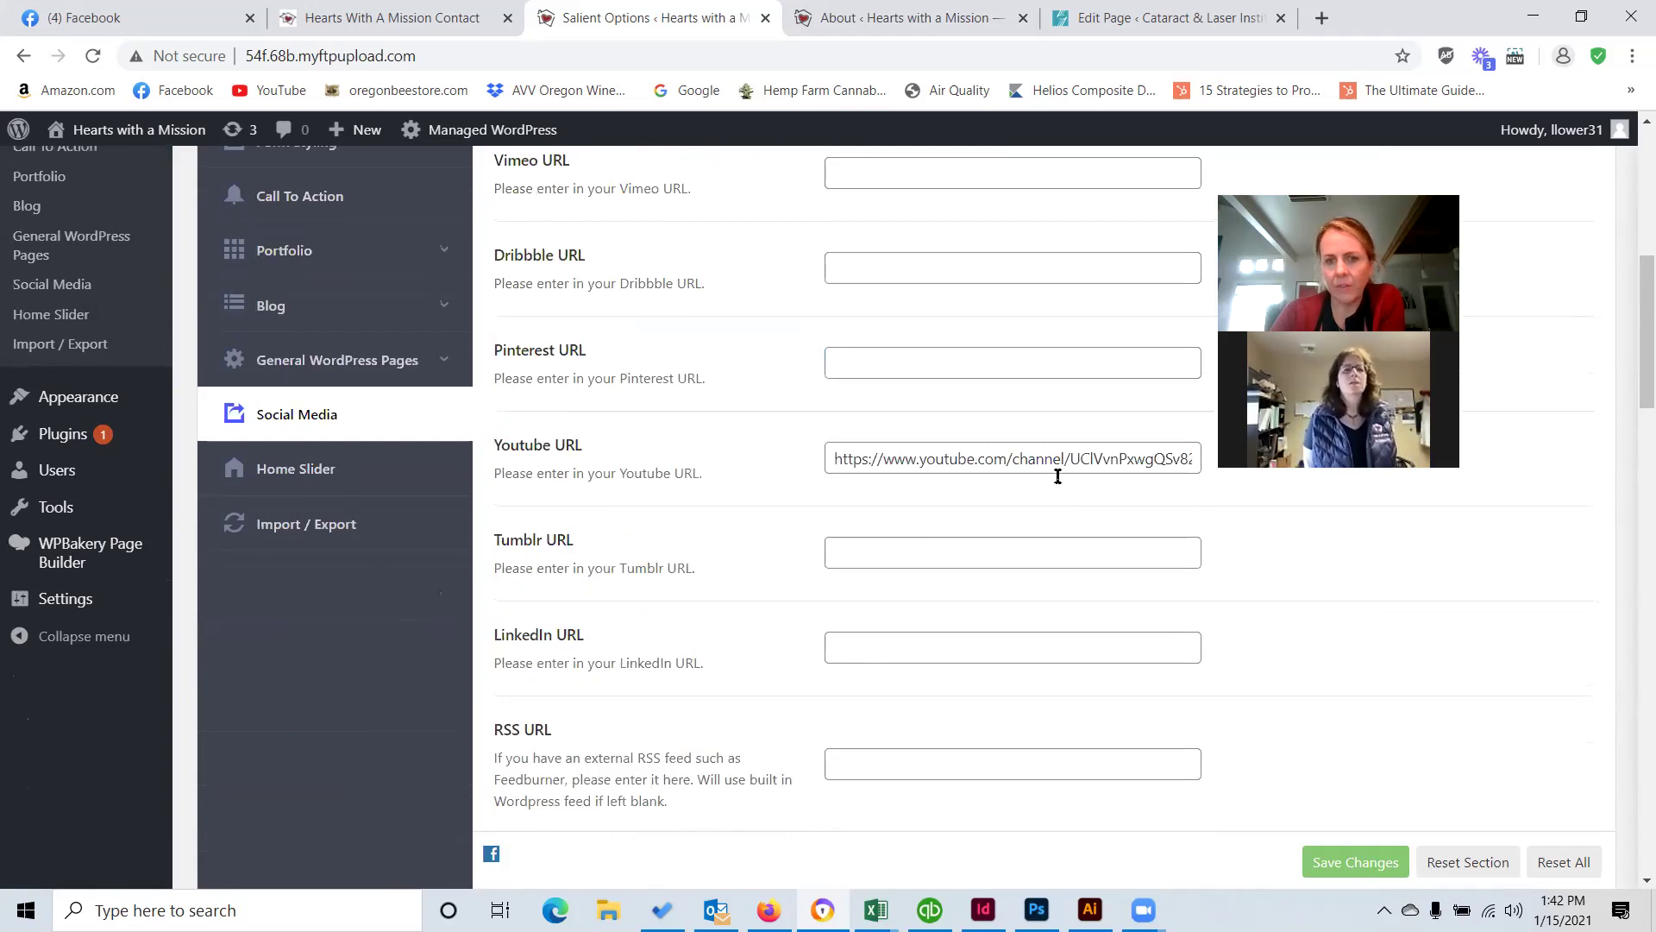
{"action": "scroll", "coordinate": [1102, 470], "scroll_direction": "up", "scroll_amount": 5}
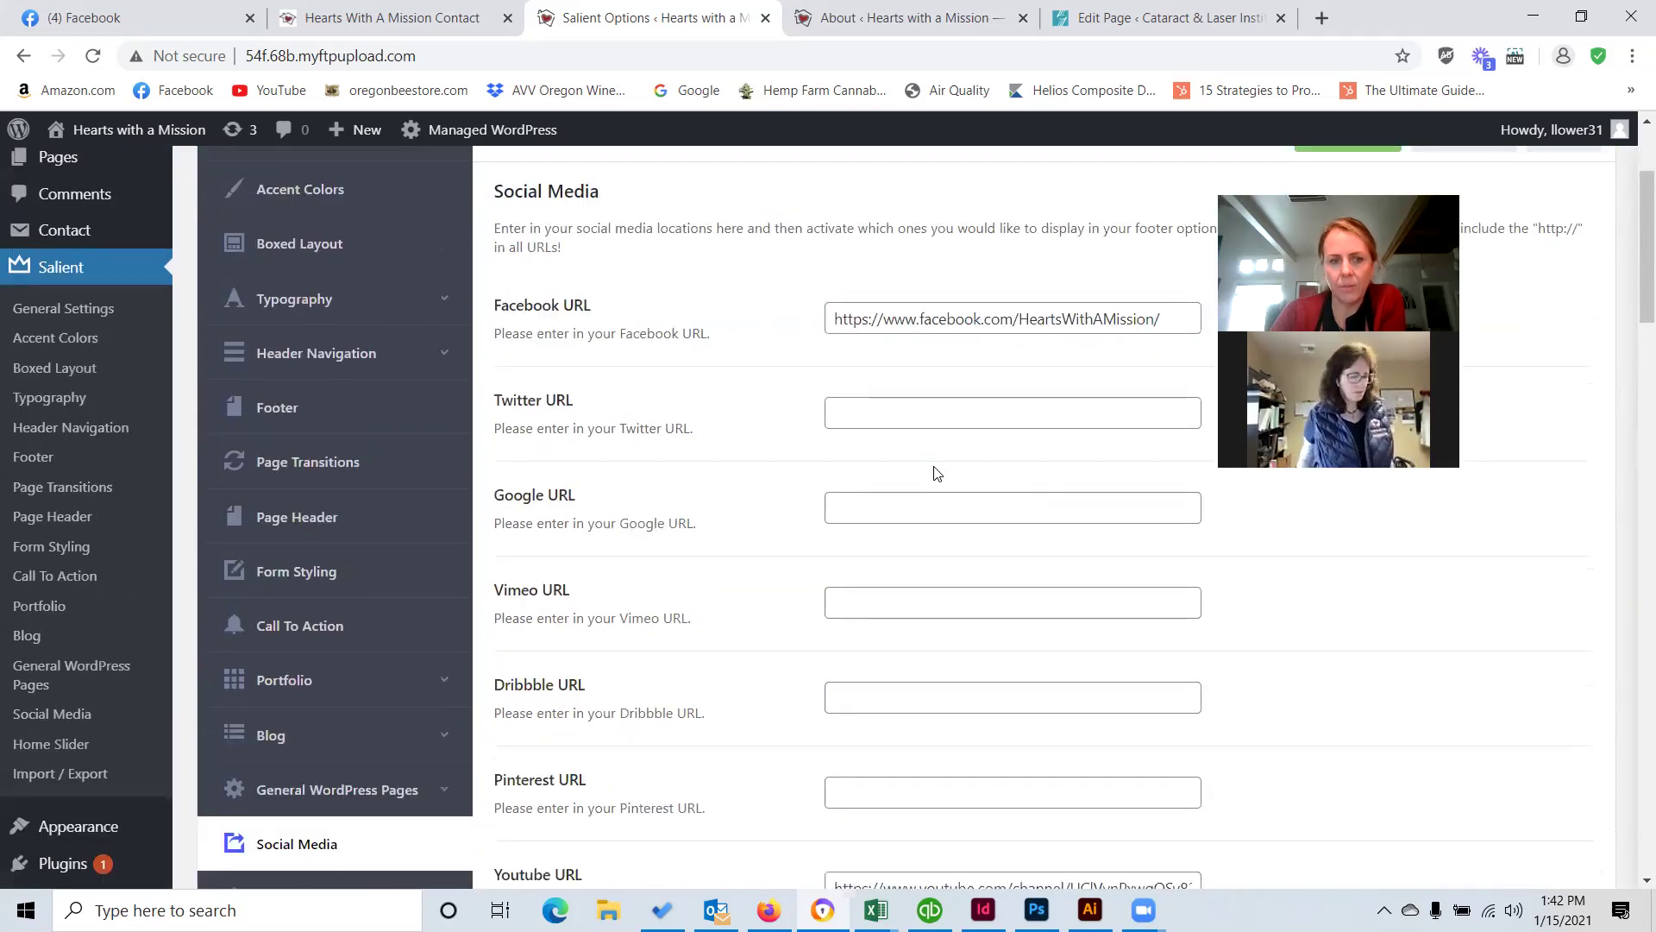
{"action": "scroll", "coordinate": [949, 518], "scroll_direction": "down", "scroll_amount": 5}
{"action": "scroll", "coordinate": [822, 384], "scroll_direction": "up", "scroll_amount": 4}
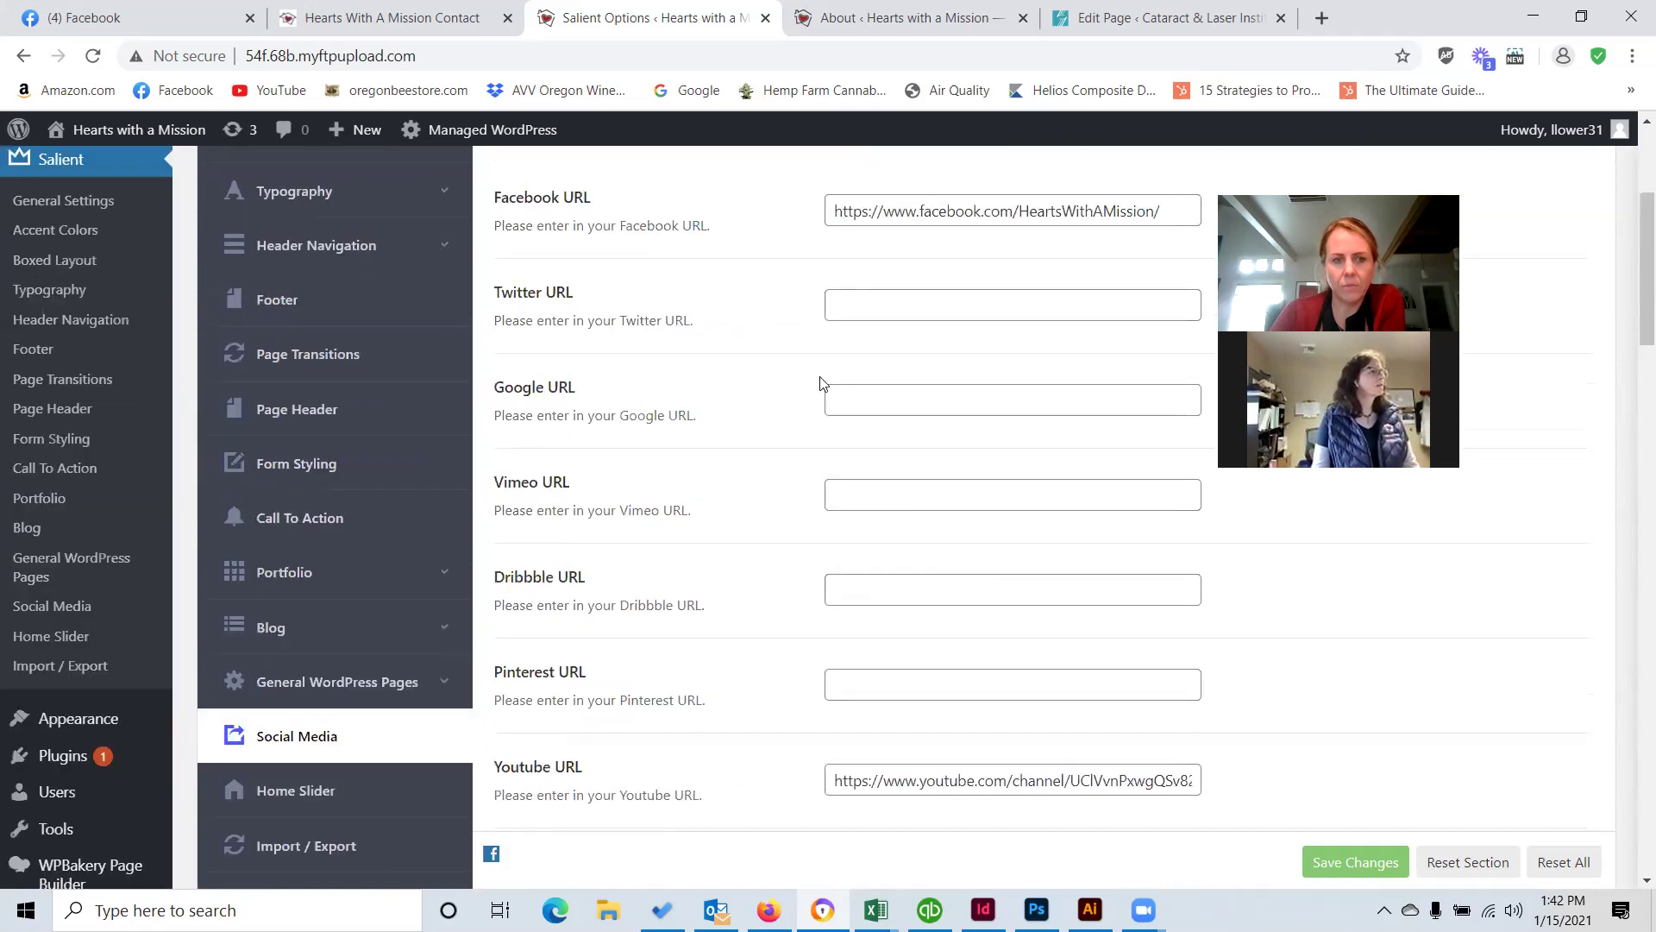
{"action": "right_click", "coordinate": [796, 307]}
{"action": "left_click", "coordinate": [943, 290]}
{"action": "left_click", "coordinate": [914, 303]}
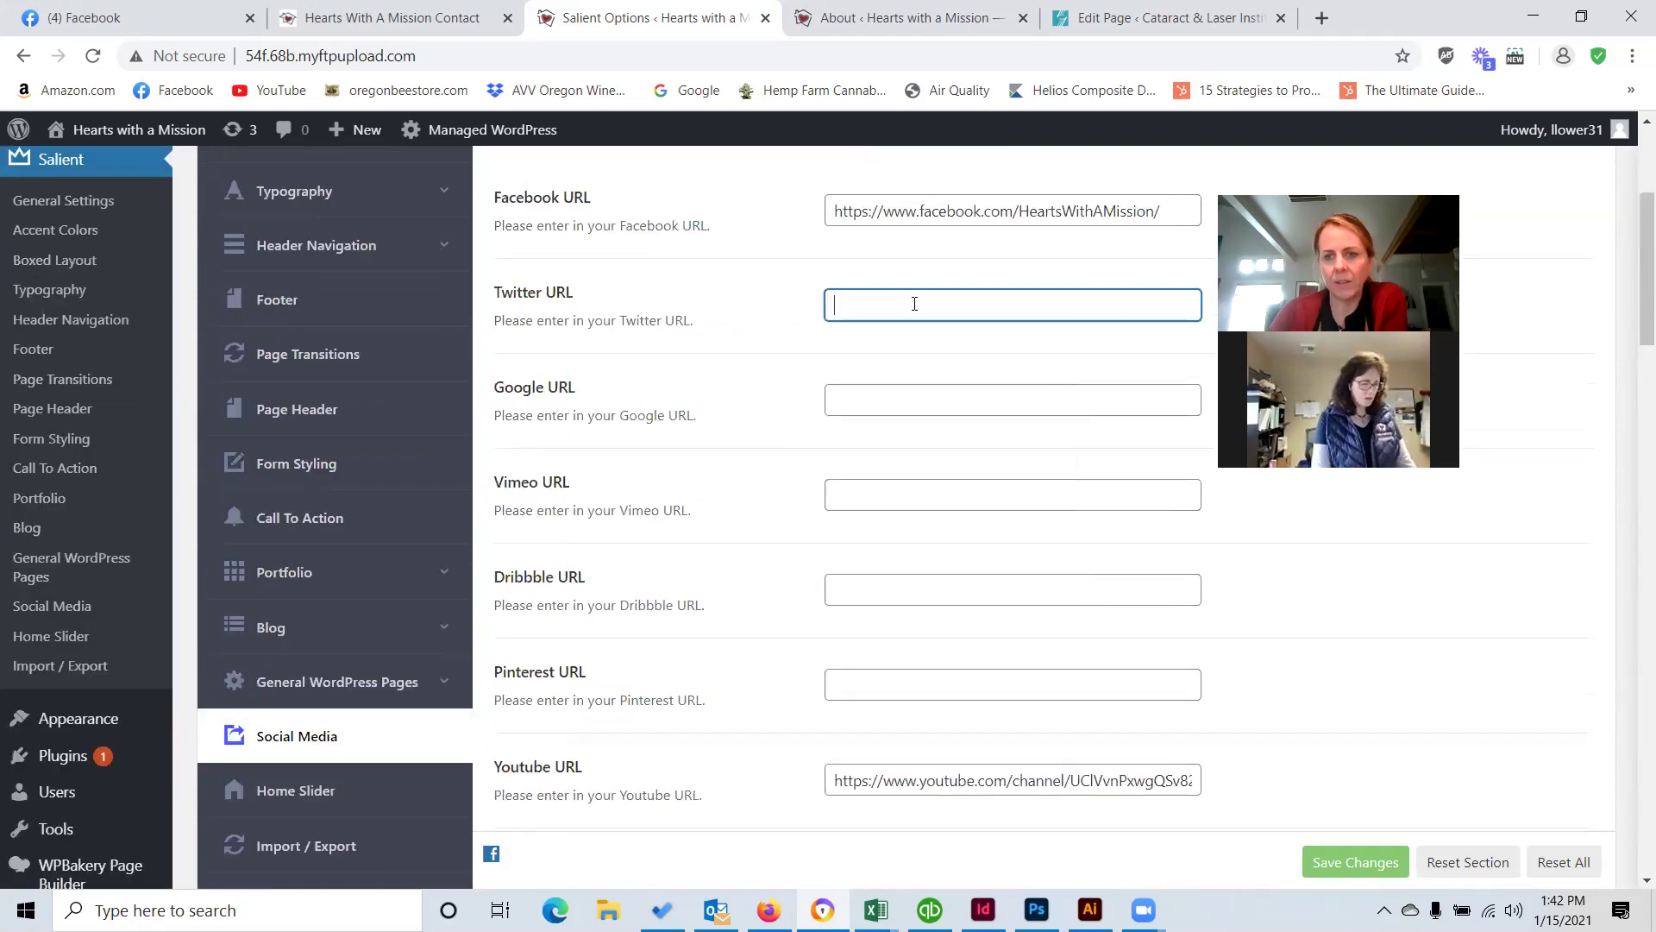
{"action": "scroll", "coordinate": [1034, 656], "scroll_direction": "down", "scroll_amount": 3}
{"action": "scroll", "coordinate": [1034, 655], "scroll_direction": "up", "scroll_amount": 7}
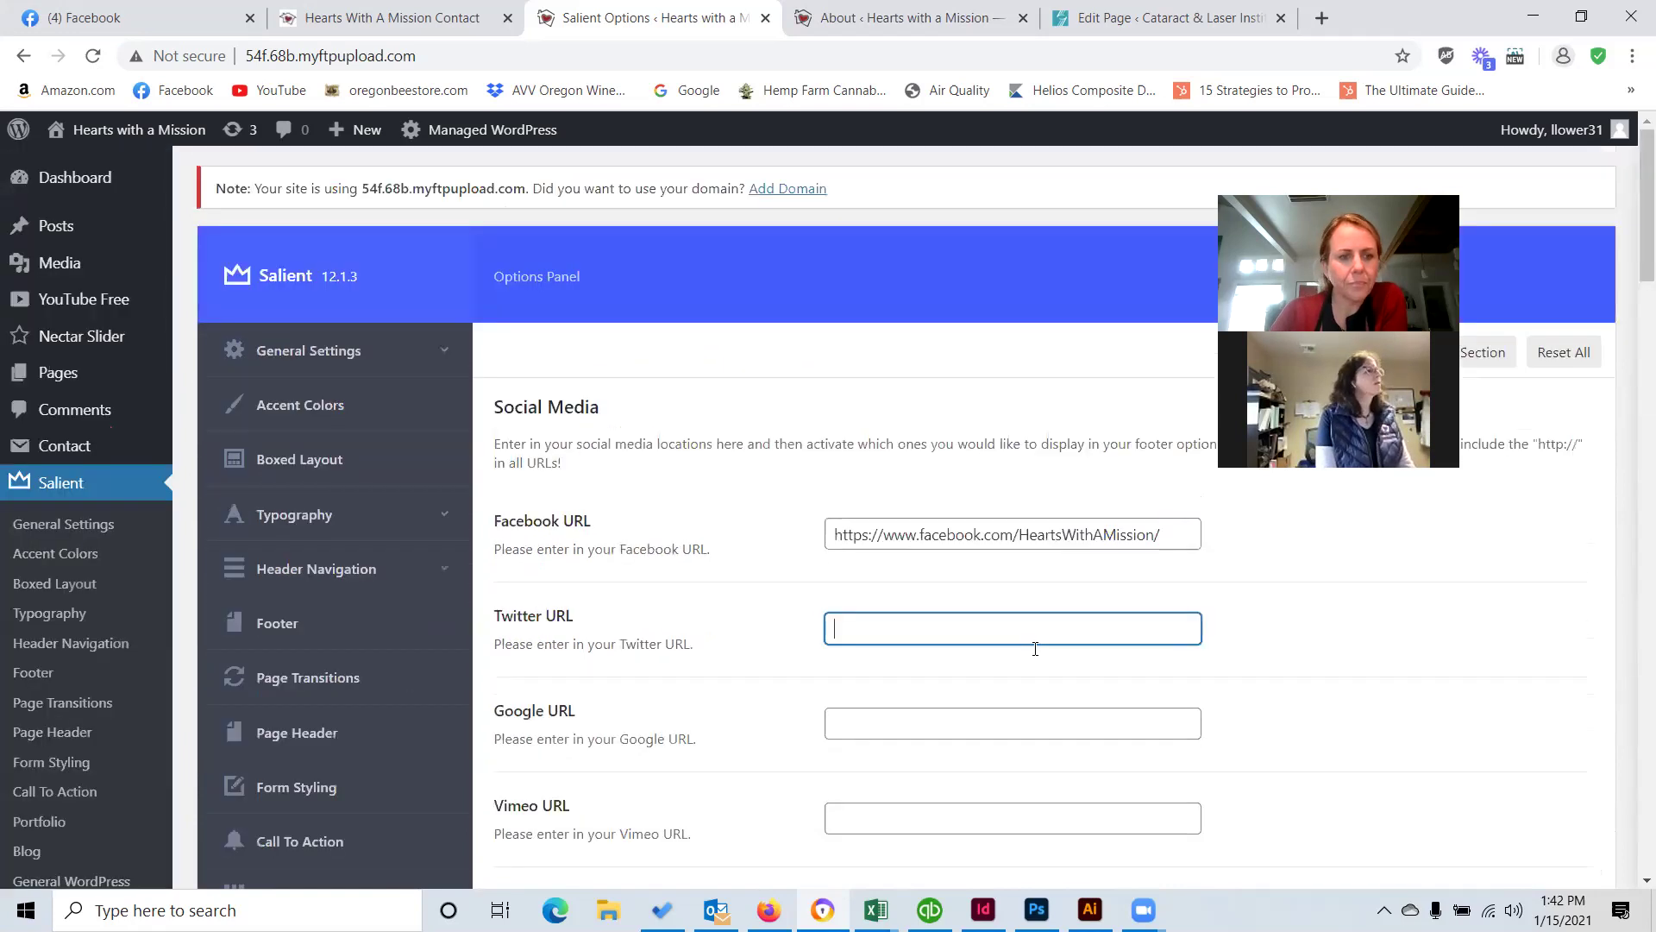
{"action": "scroll", "coordinate": [308, 811], "scroll_direction": "down", "scroll_amount": 6}
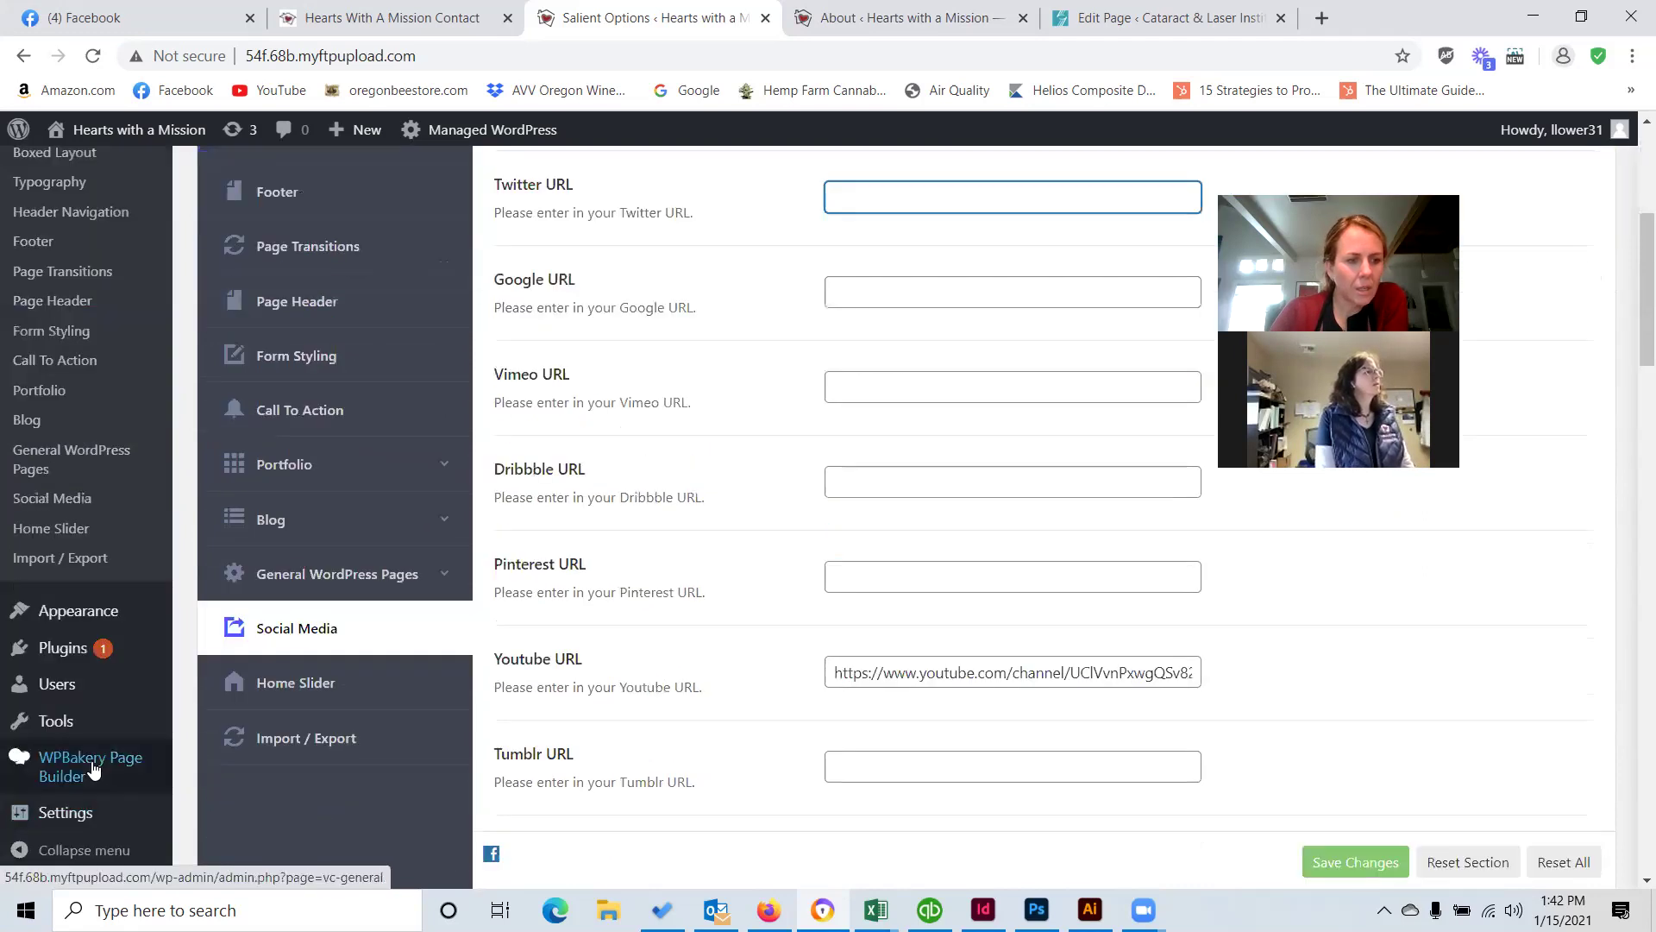
{"action": "scroll", "coordinate": [97, 764], "scroll_direction": "up", "scroll_amount": 6}
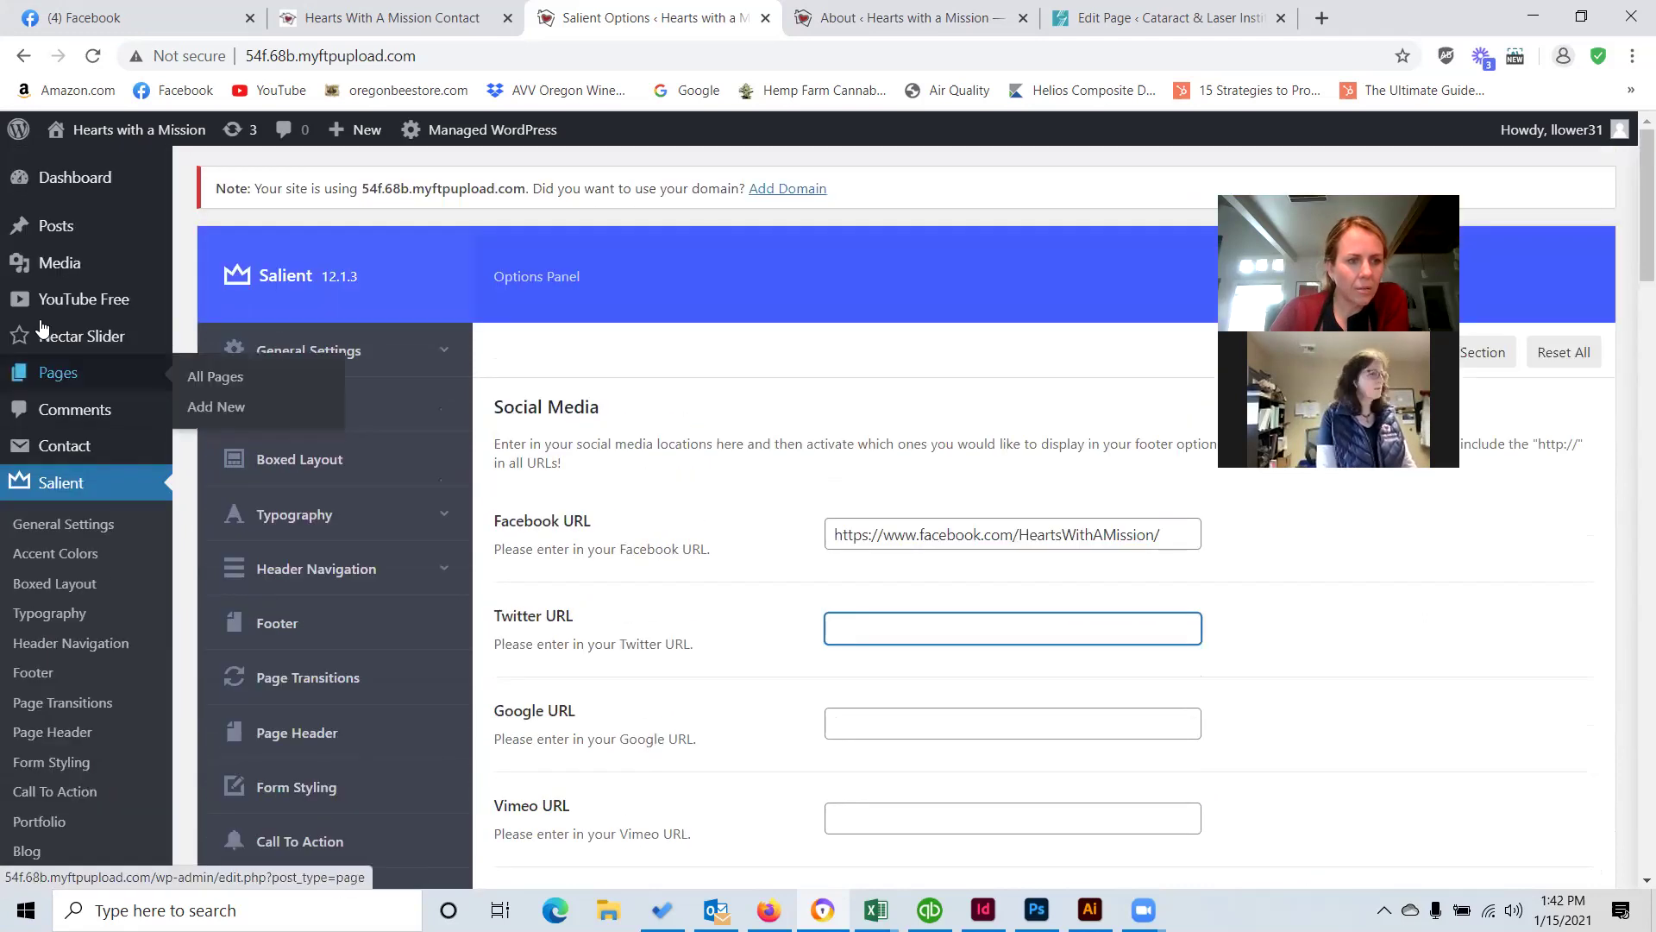
Look over the images in the Media Library and open the list of contact forms.
{"action": "left_click", "coordinate": [74, 263]}
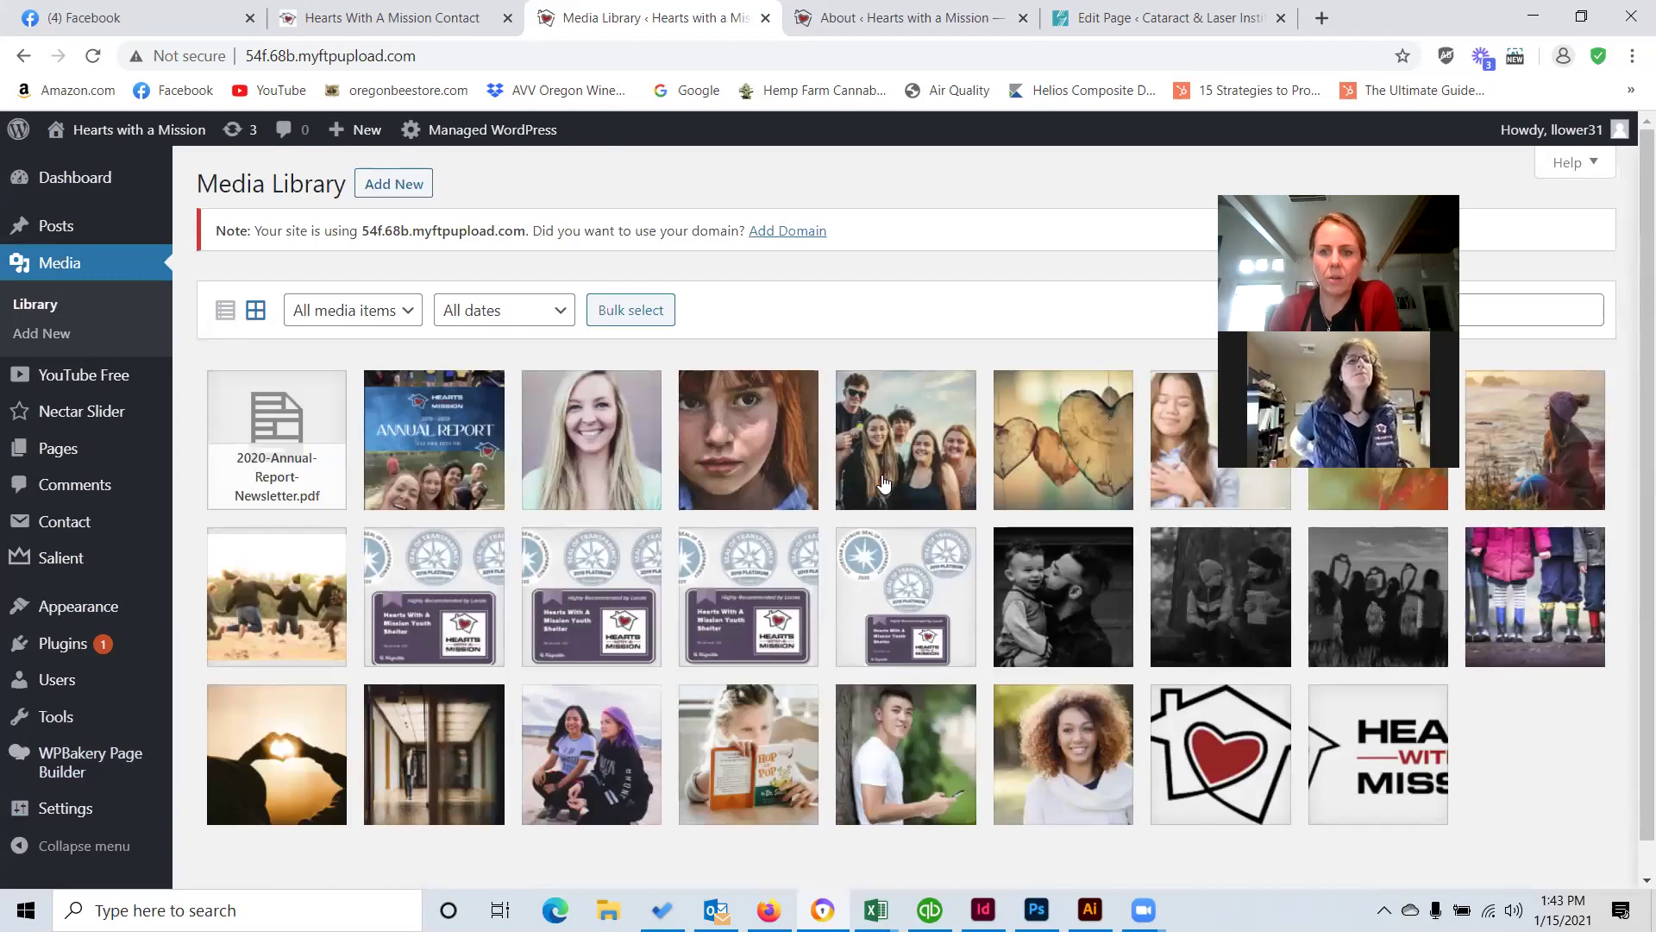
{"action": "scroll", "coordinate": [775, 486], "scroll_direction": "down", "scroll_amount": 2}
{"action": "scroll", "coordinate": [690, 465], "scroll_direction": "up", "scroll_amount": 2}
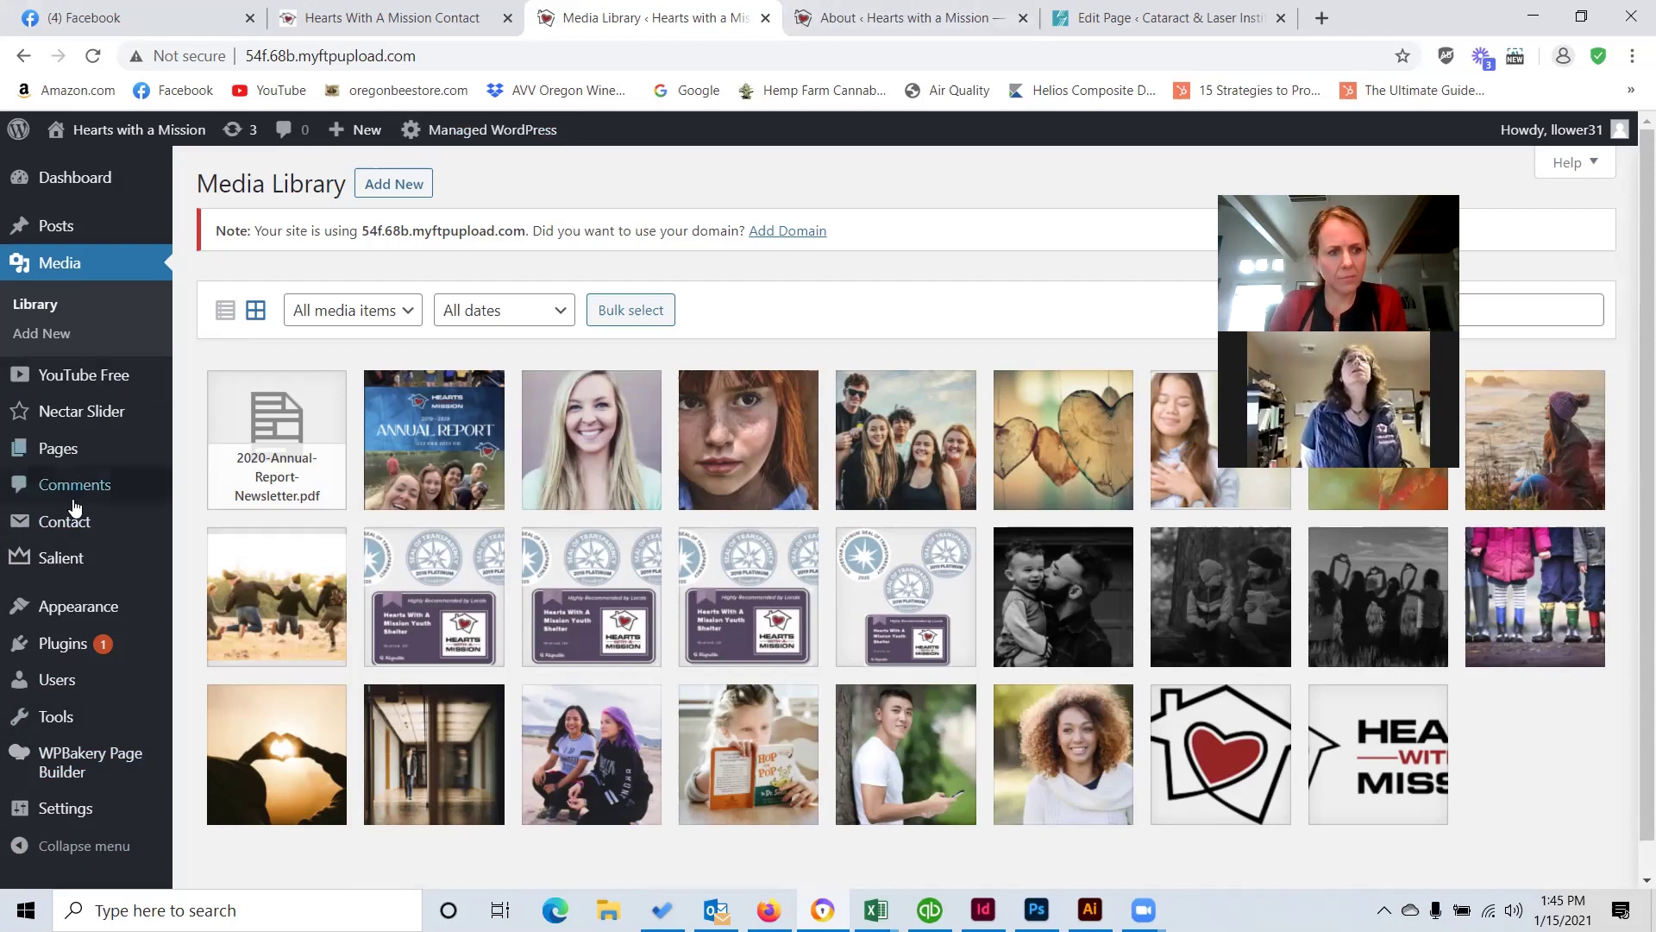
{"action": "left_click", "coordinate": [215, 526]}
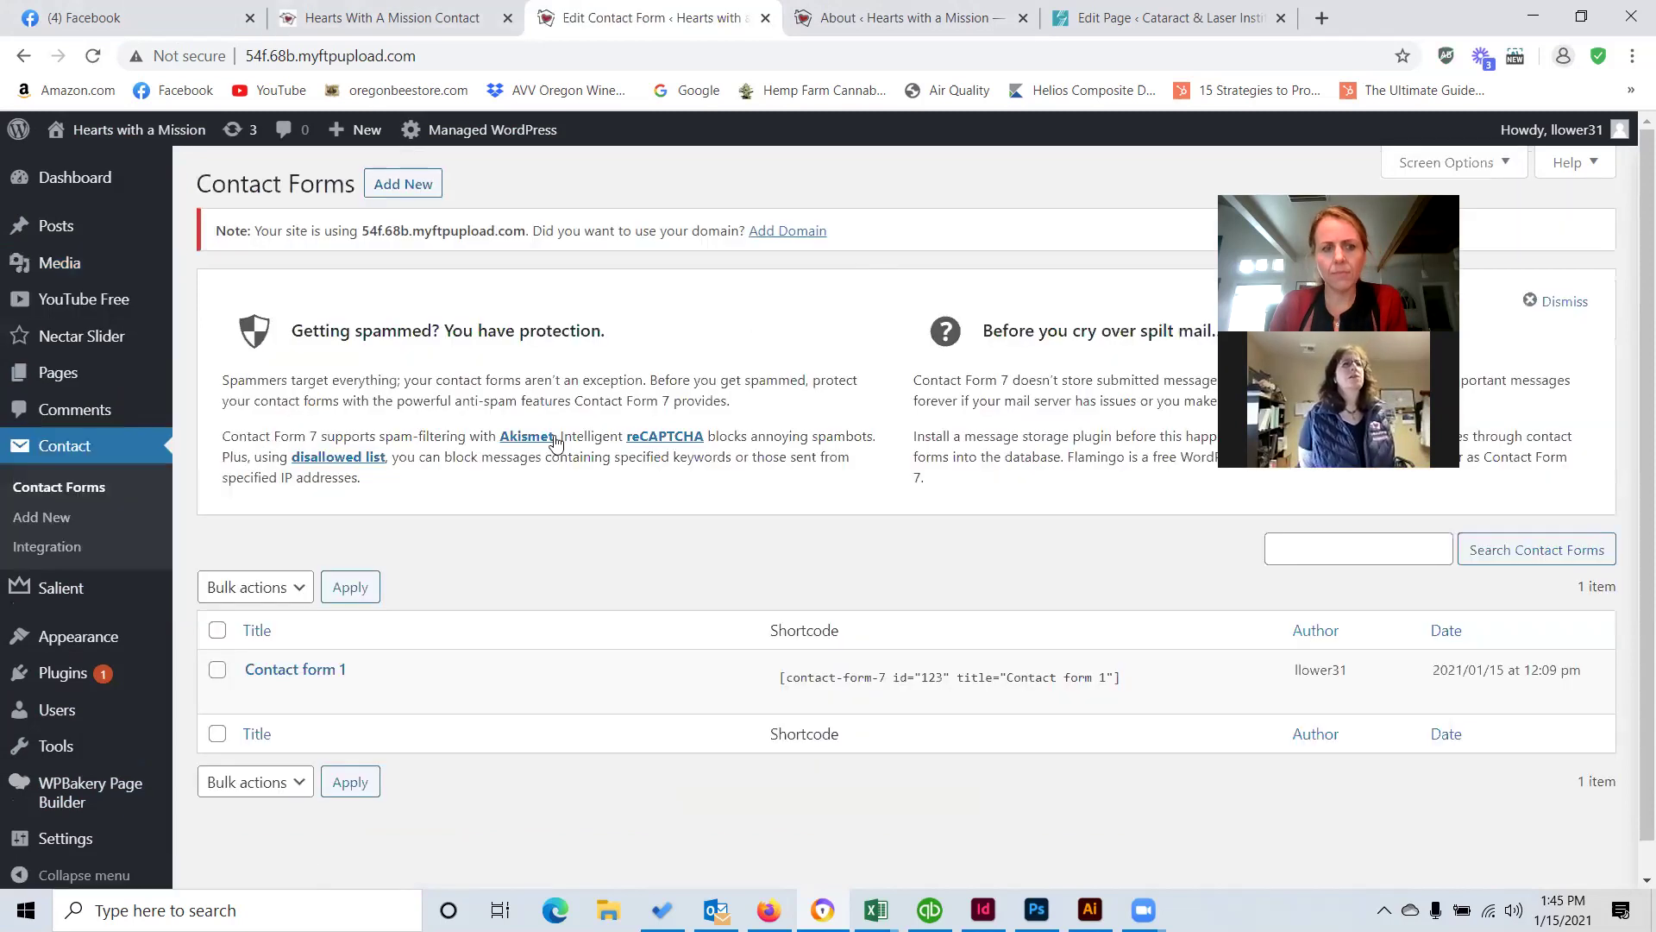
{"action": "scroll", "coordinate": [933, 461], "scroll_direction": "down", "scroll_amount": 1}
Visit the live home page from the other WordPress admin browser tab and view its Our Mission section.
{"action": "left_click", "coordinate": [897, 18]}
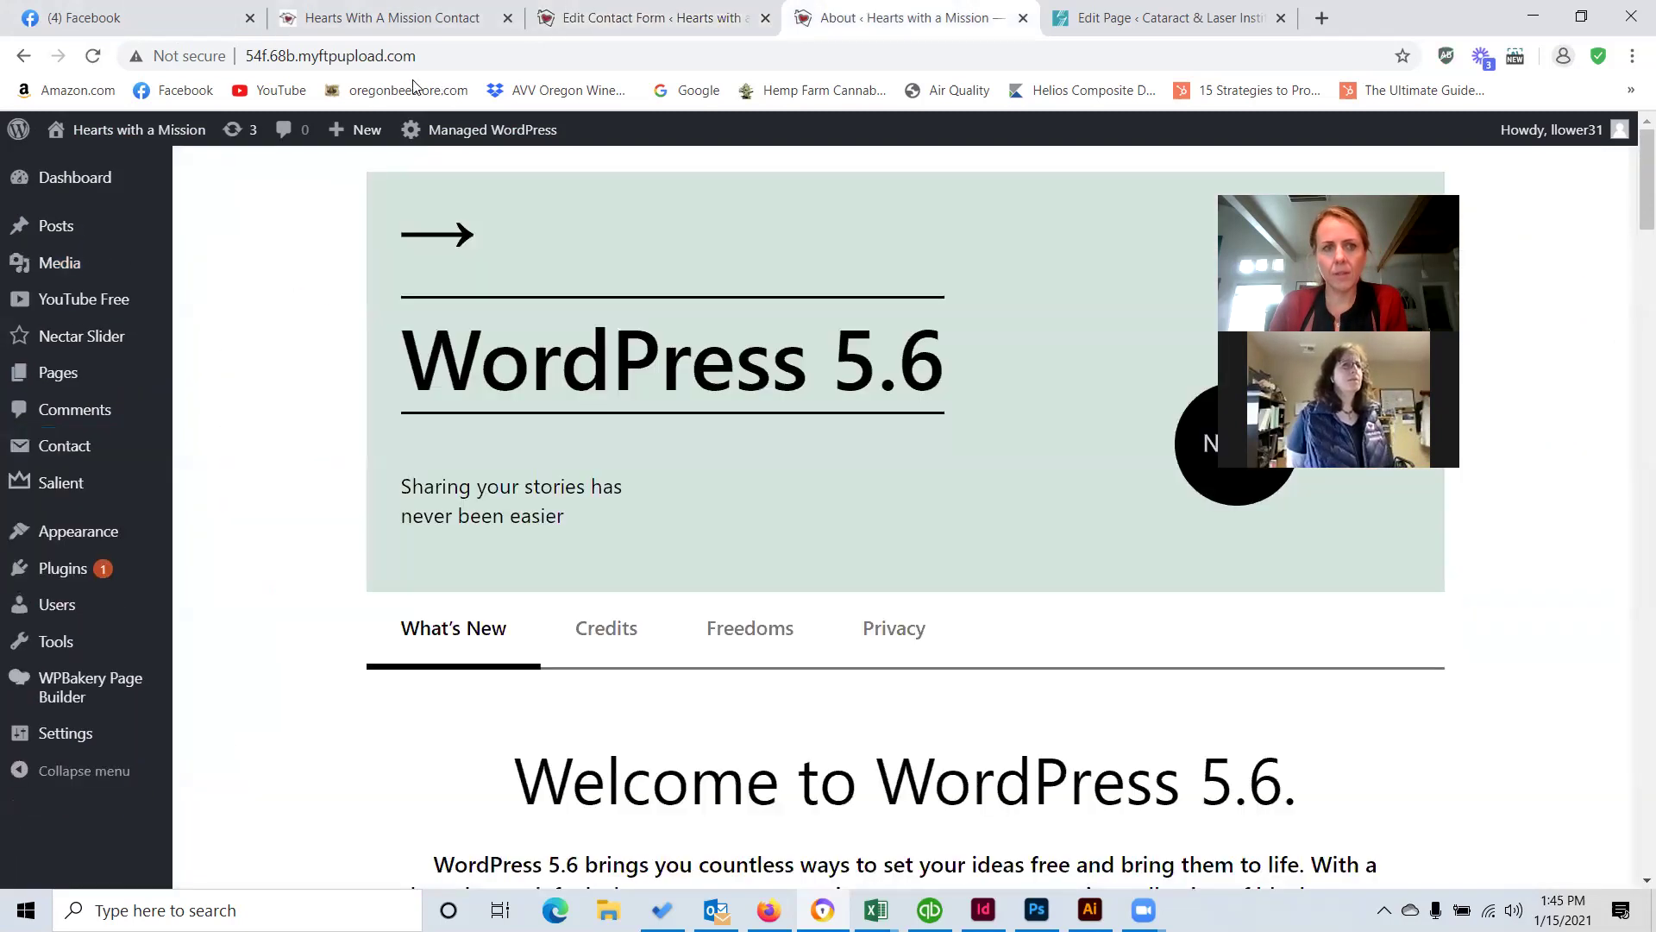
{"action": "left_click", "coordinate": [415, 56]}
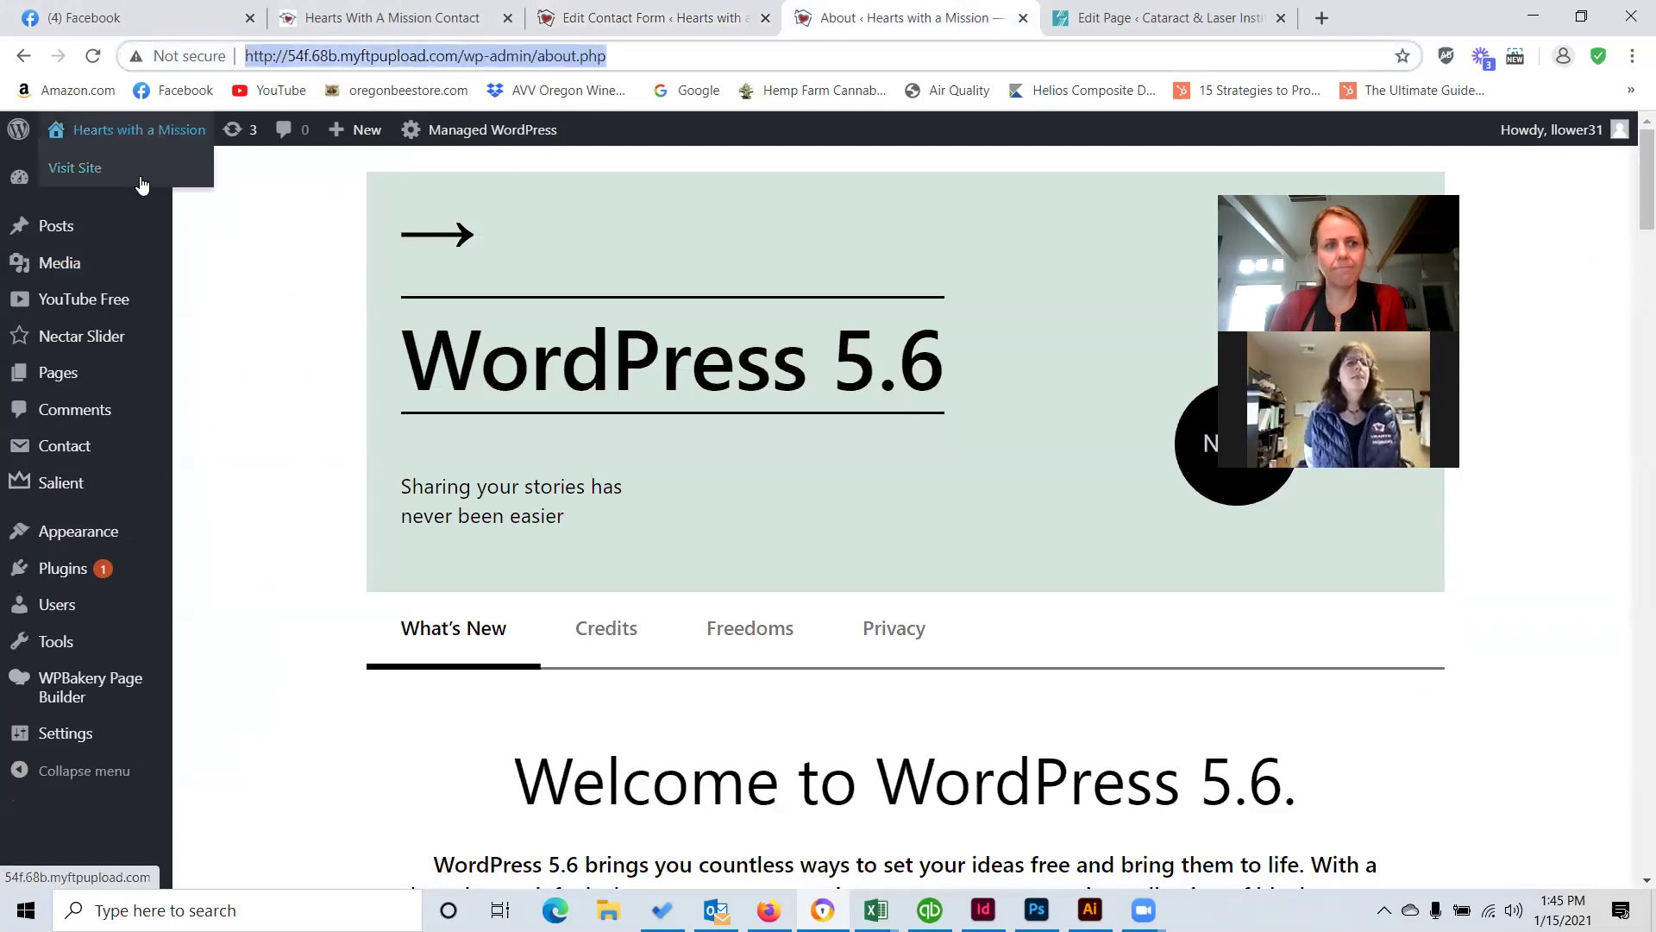
{"action": "left_click", "coordinate": [104, 169]}
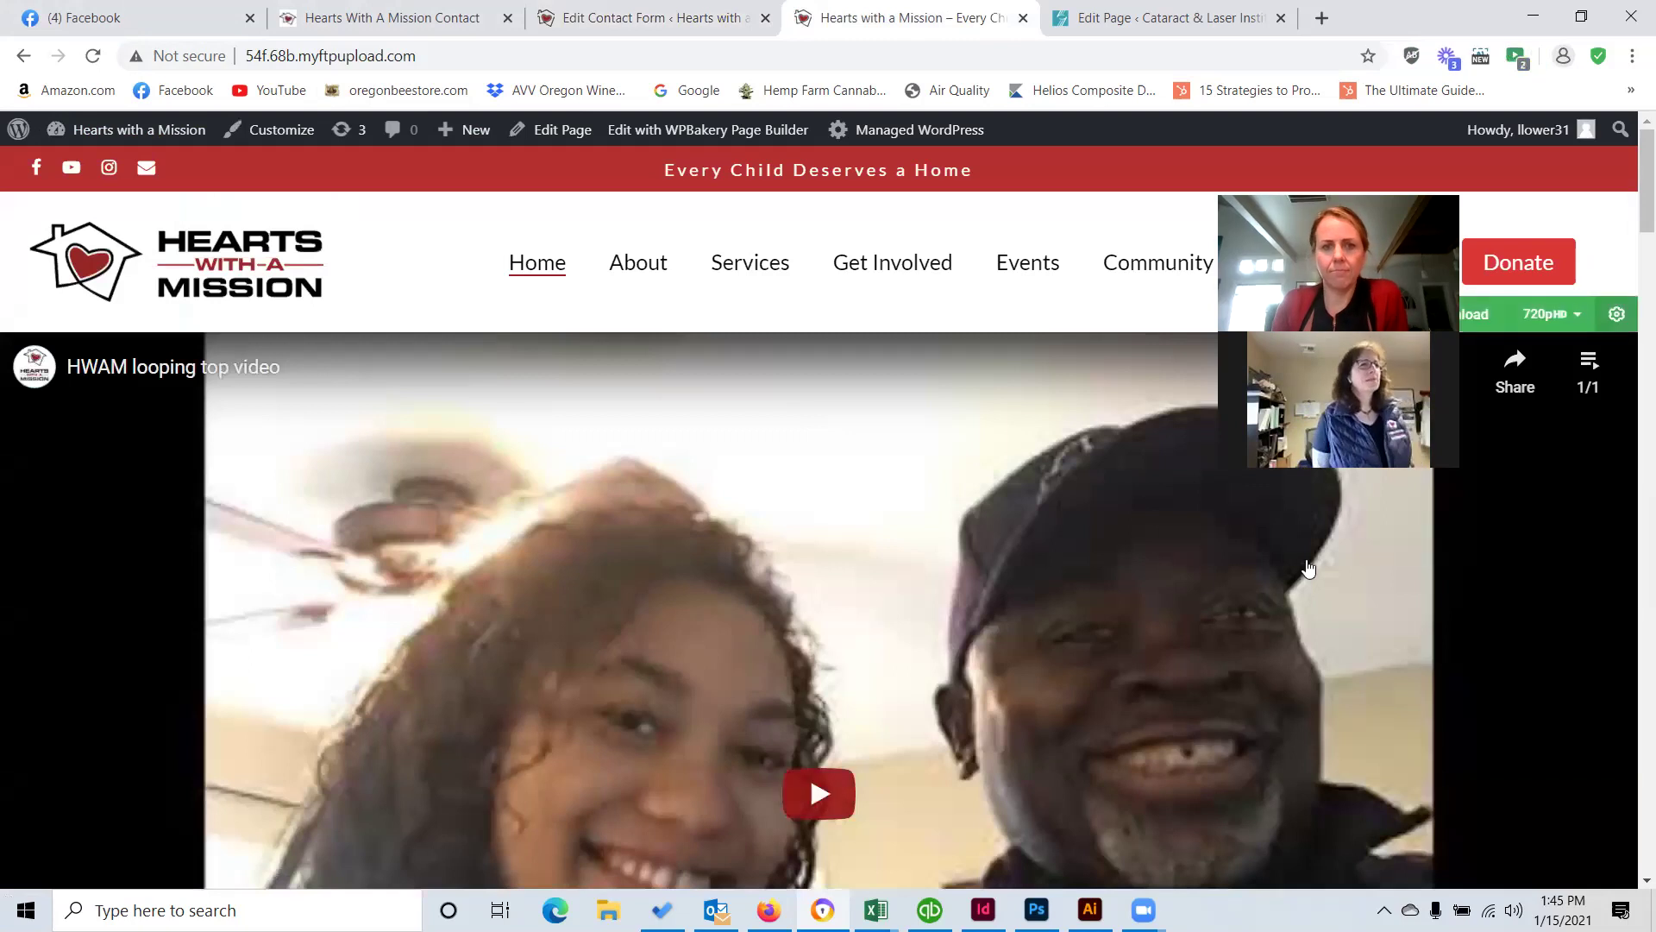
{"action": "scroll", "coordinate": [1117, 570], "scroll_direction": "down", "scroll_amount": 10}
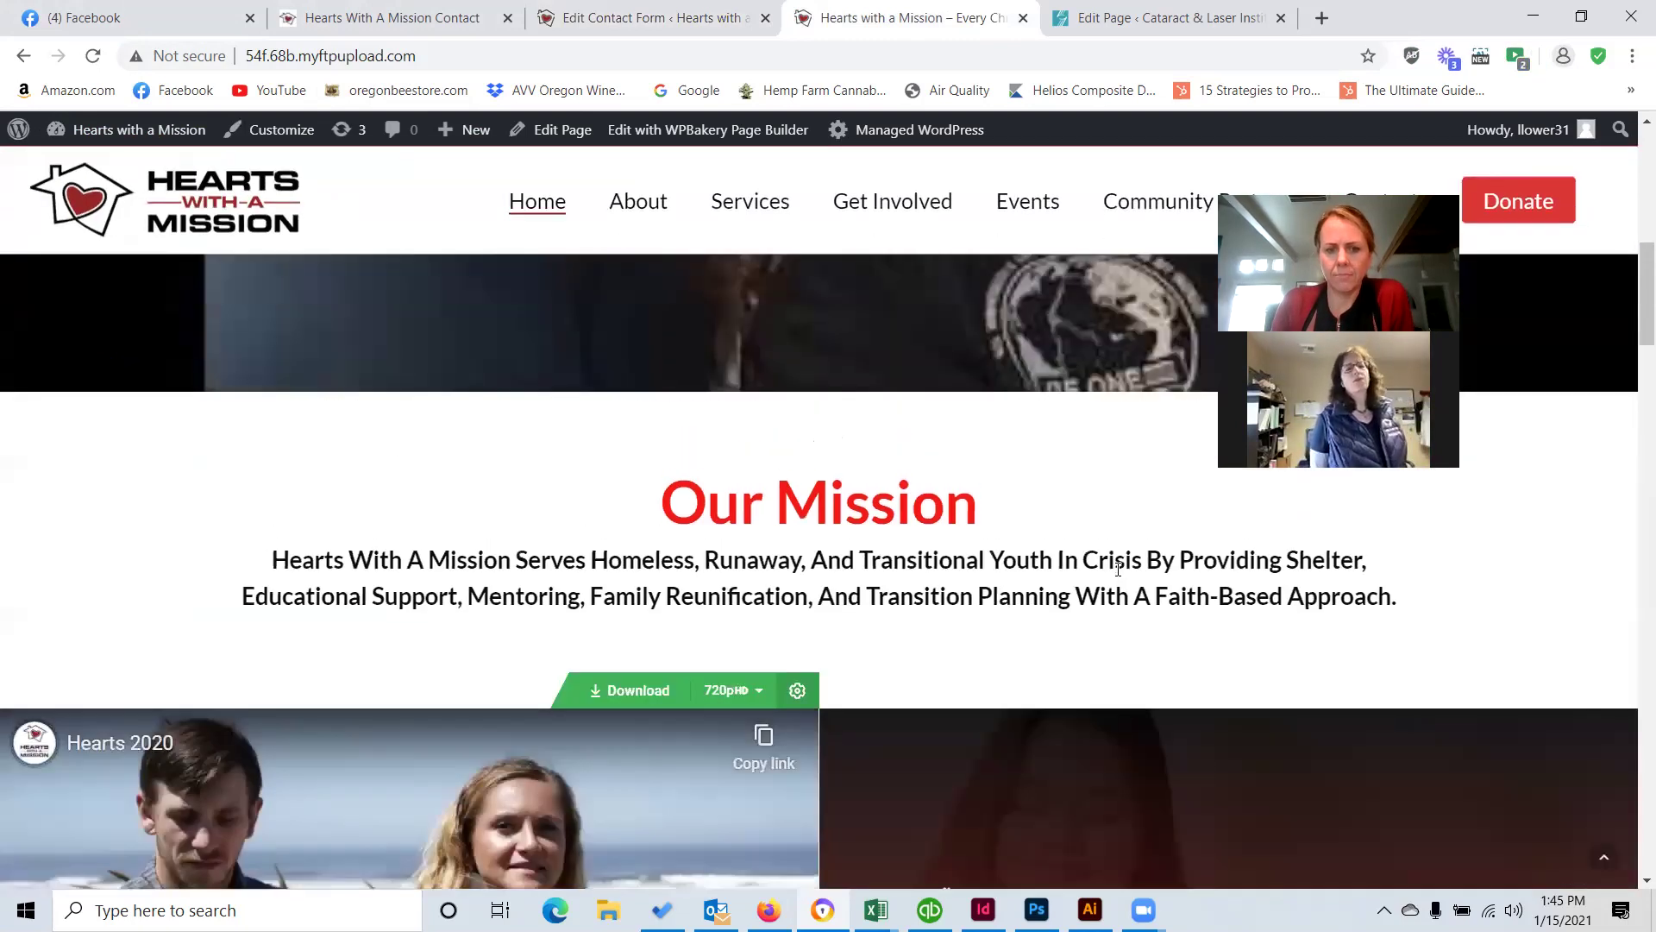
{"action": "scroll", "coordinate": [1288, 821], "scroll_direction": "down", "scroll_amount": 1}
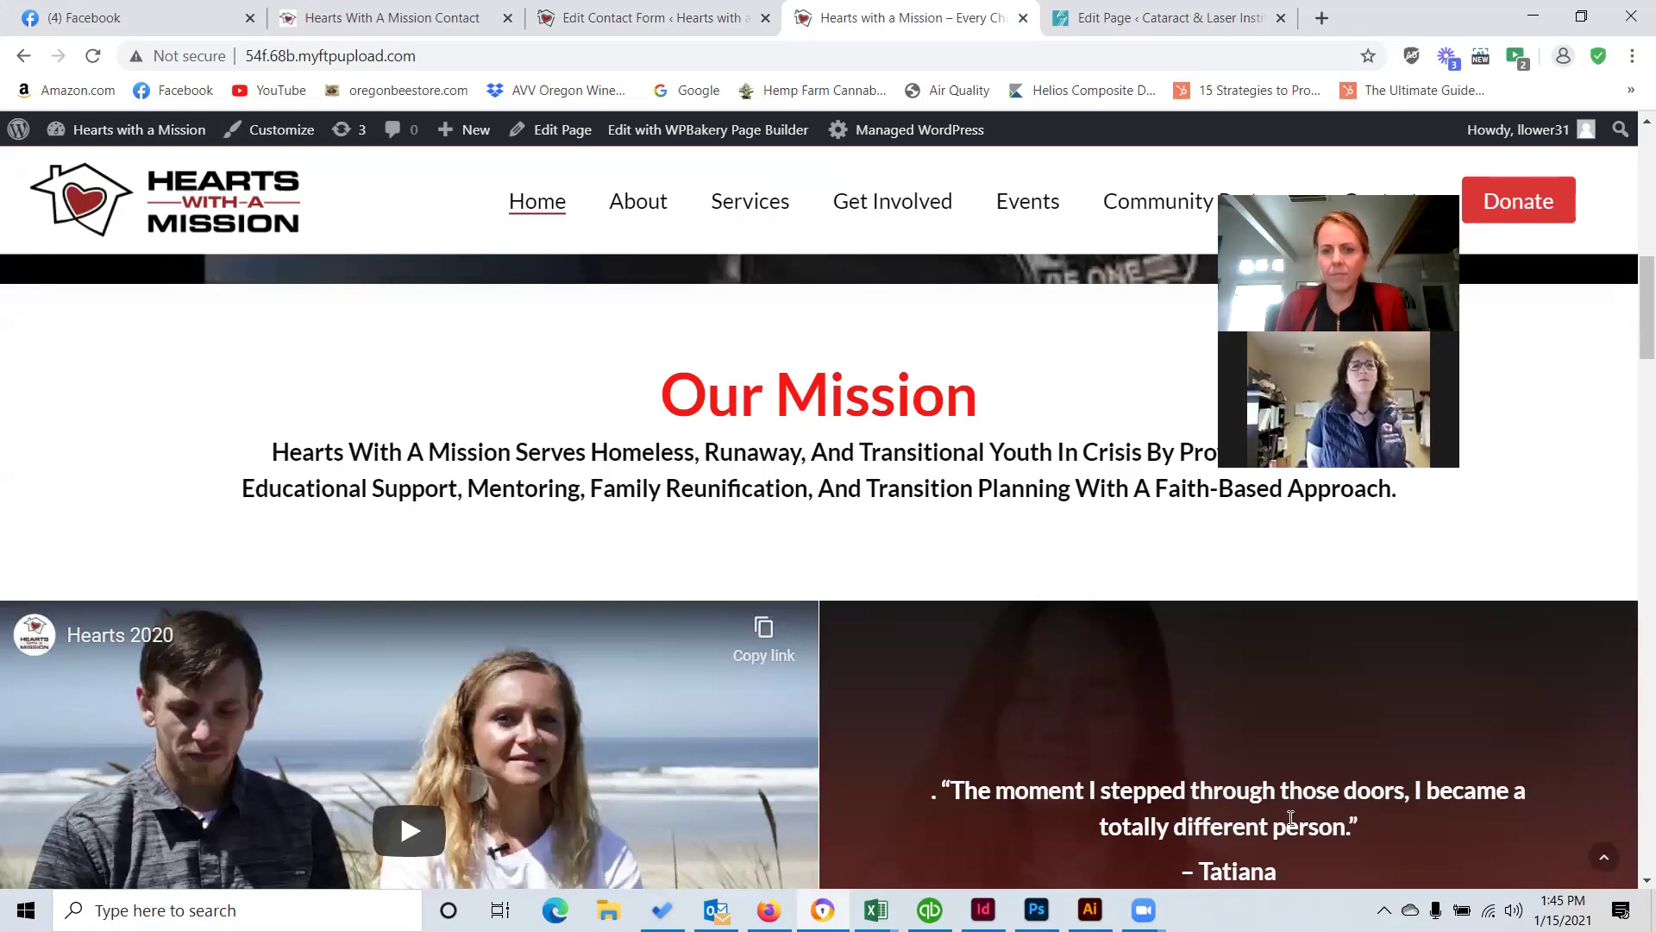
{"action": "scroll", "coordinate": [1288, 786], "scroll_direction": "up", "scroll_amount": 4}
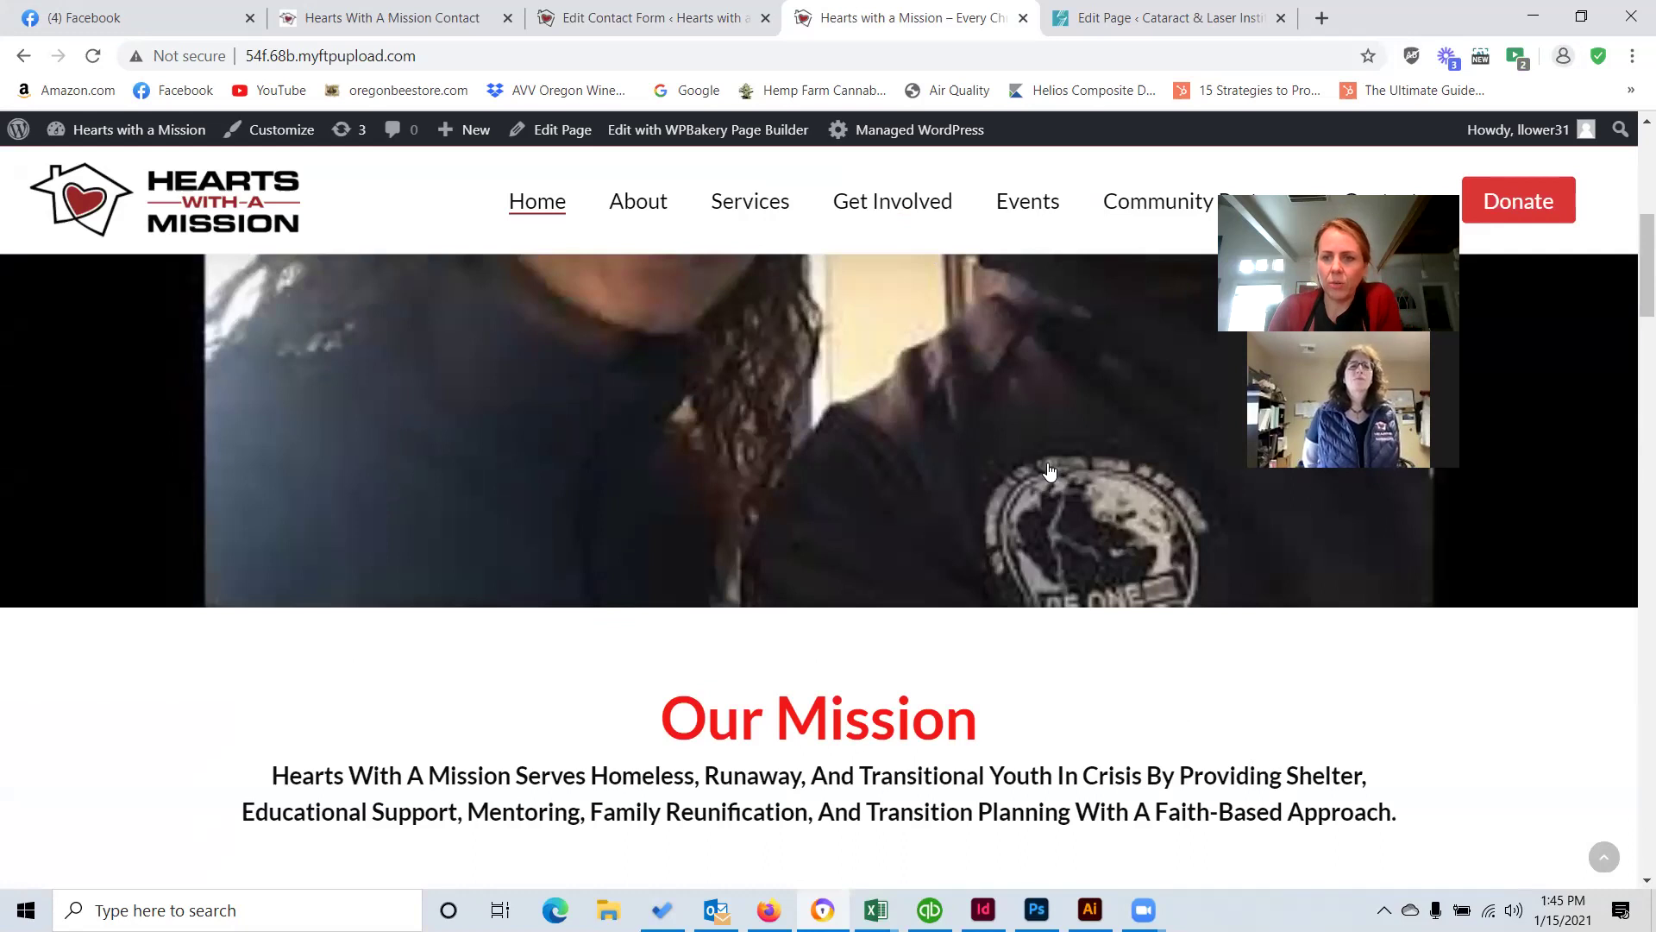
{"action": "scroll", "coordinate": [1041, 425], "scroll_direction": "up", "scroll_amount": 5}
{"action": "scroll", "coordinate": [1222, 664], "scroll_direction": "down", "scroll_amount": 3}
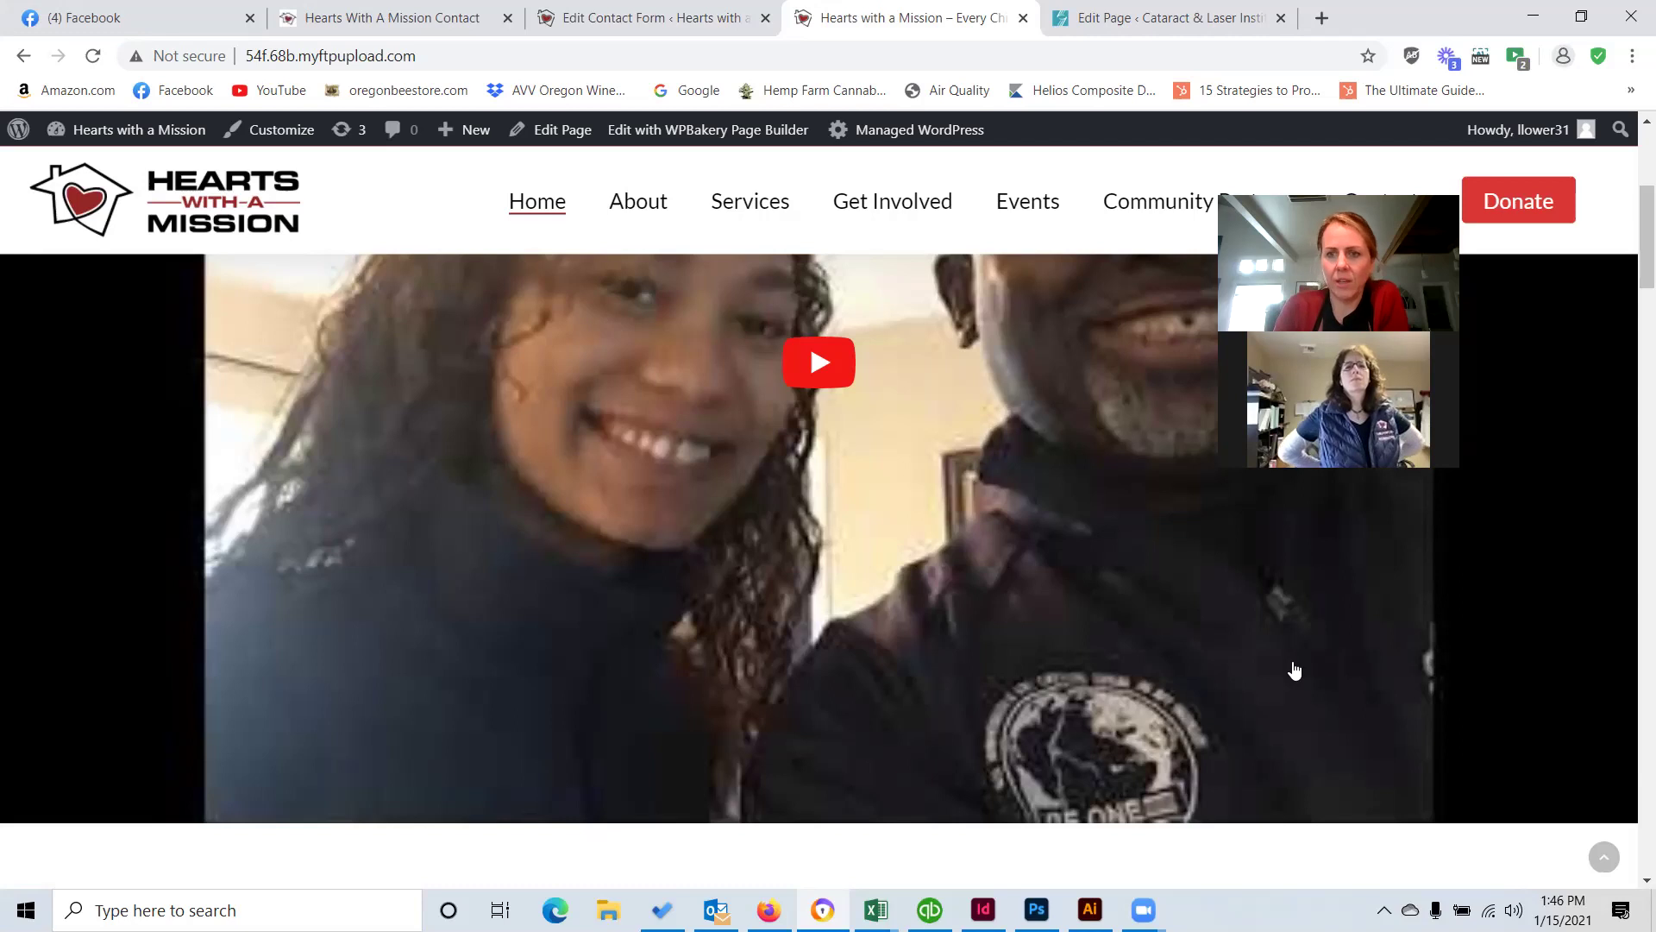
{"action": "scroll", "coordinate": [1104, 604], "scroll_direction": "up", "scroll_amount": 3}
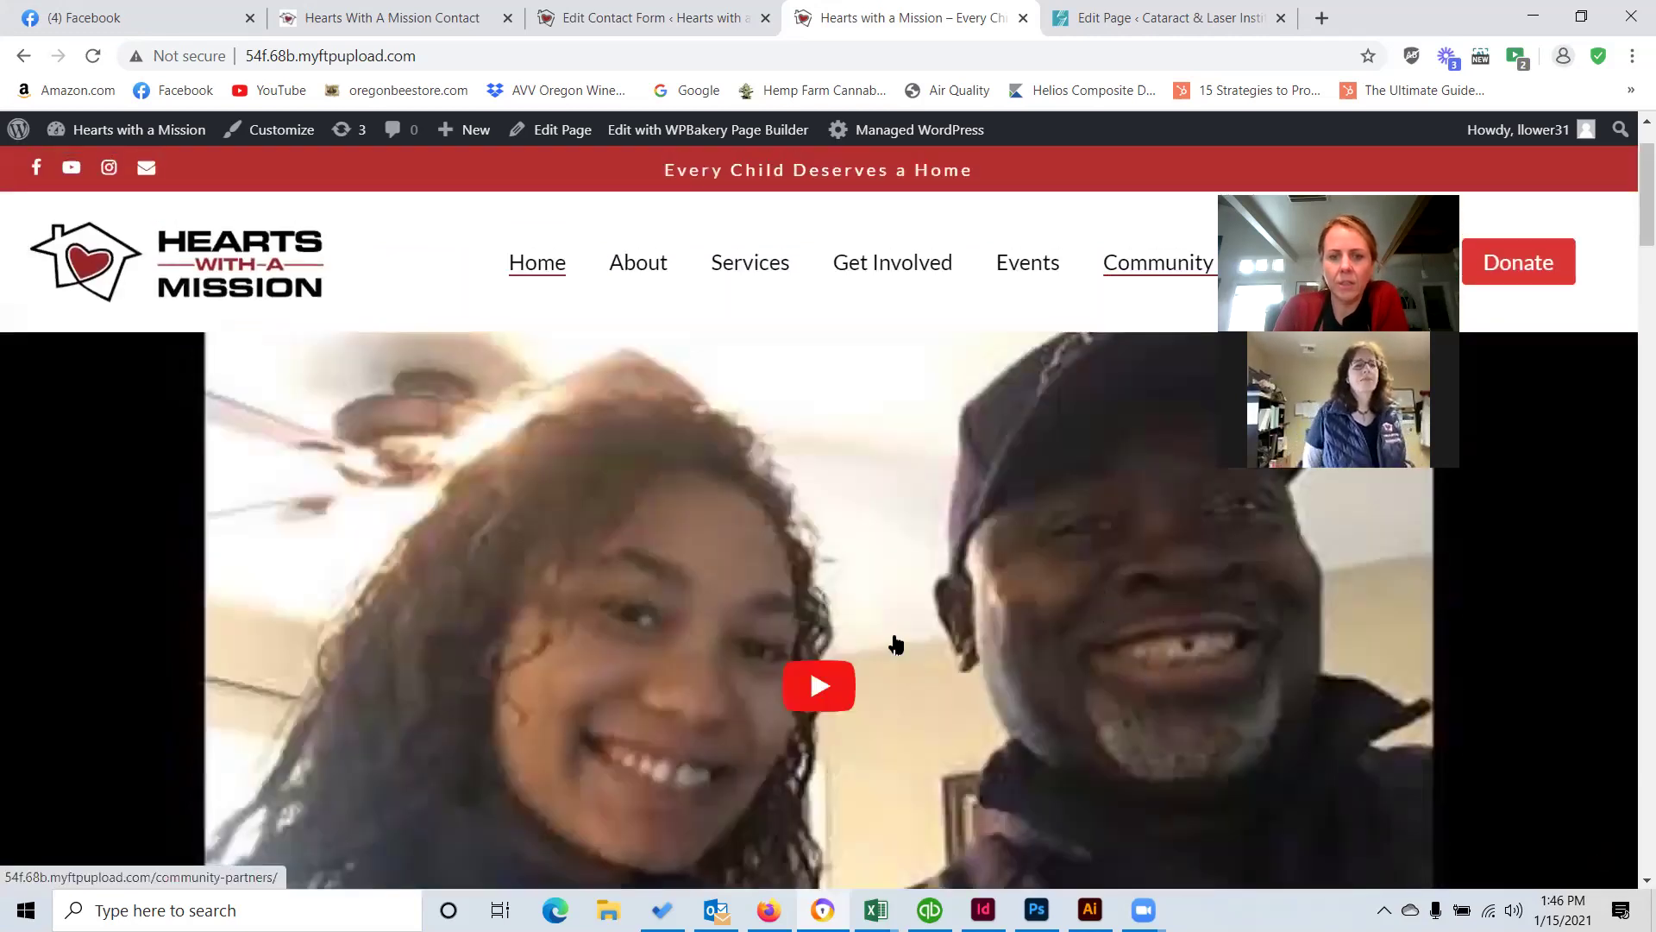
{"action": "scroll", "coordinate": [888, 712], "scroll_direction": "down", "scroll_amount": 3}
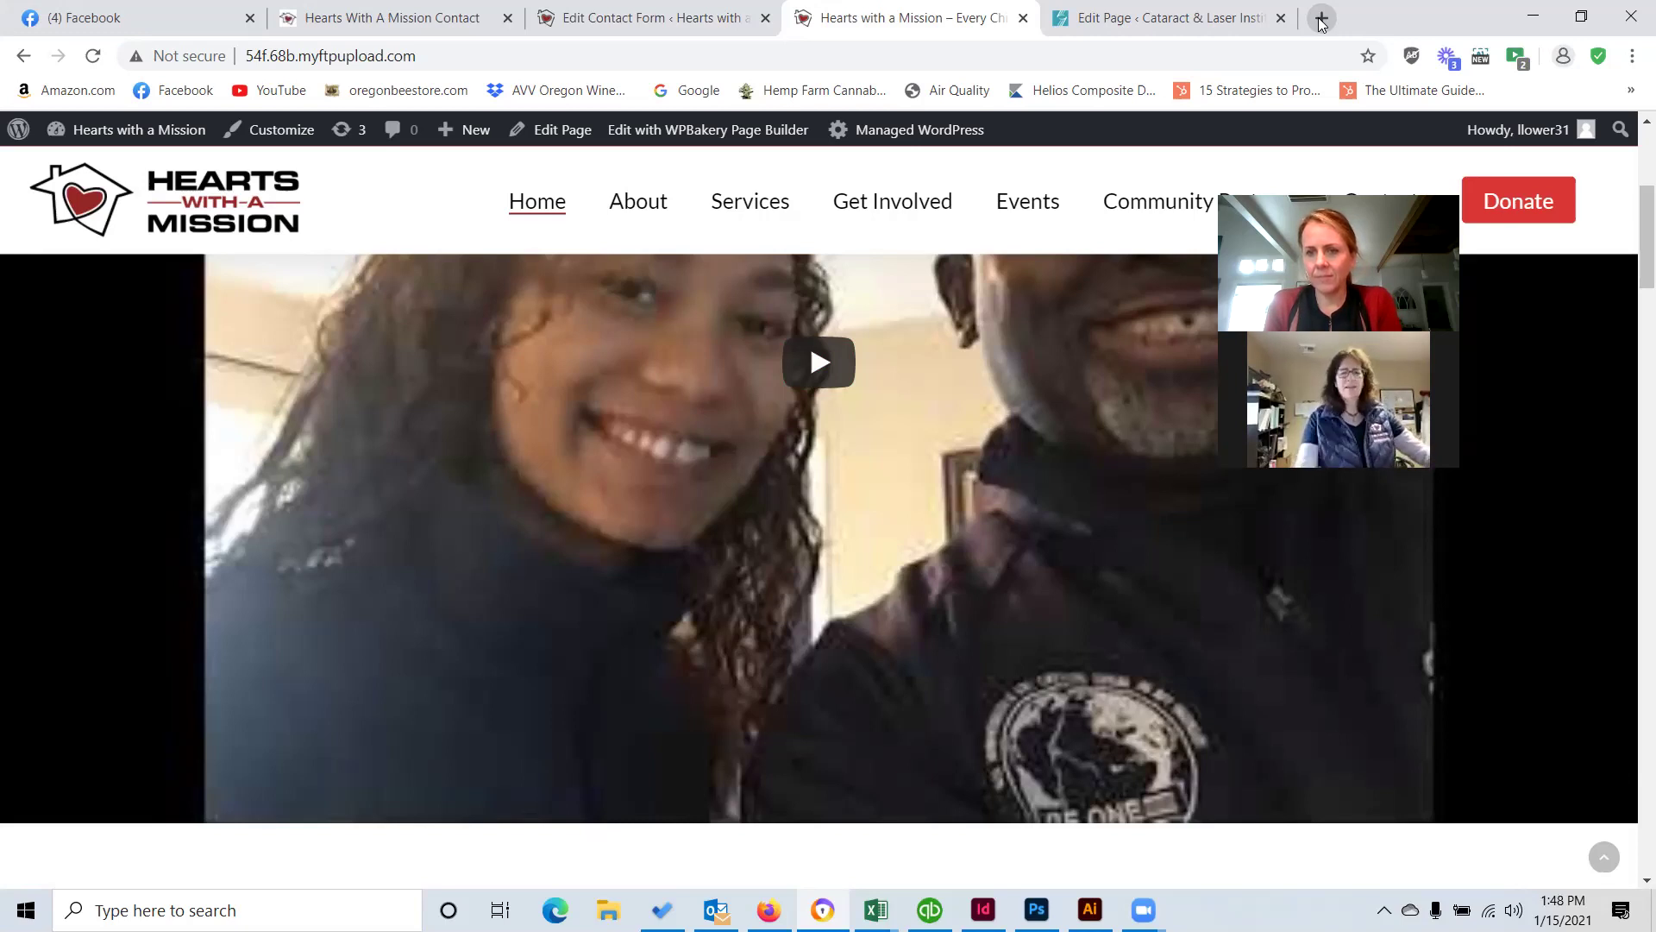
Search for hearts with a mission in a new browser tab and open the existing heartswithamission.org website.
{"action": "left_click", "coordinate": [1322, 18]}
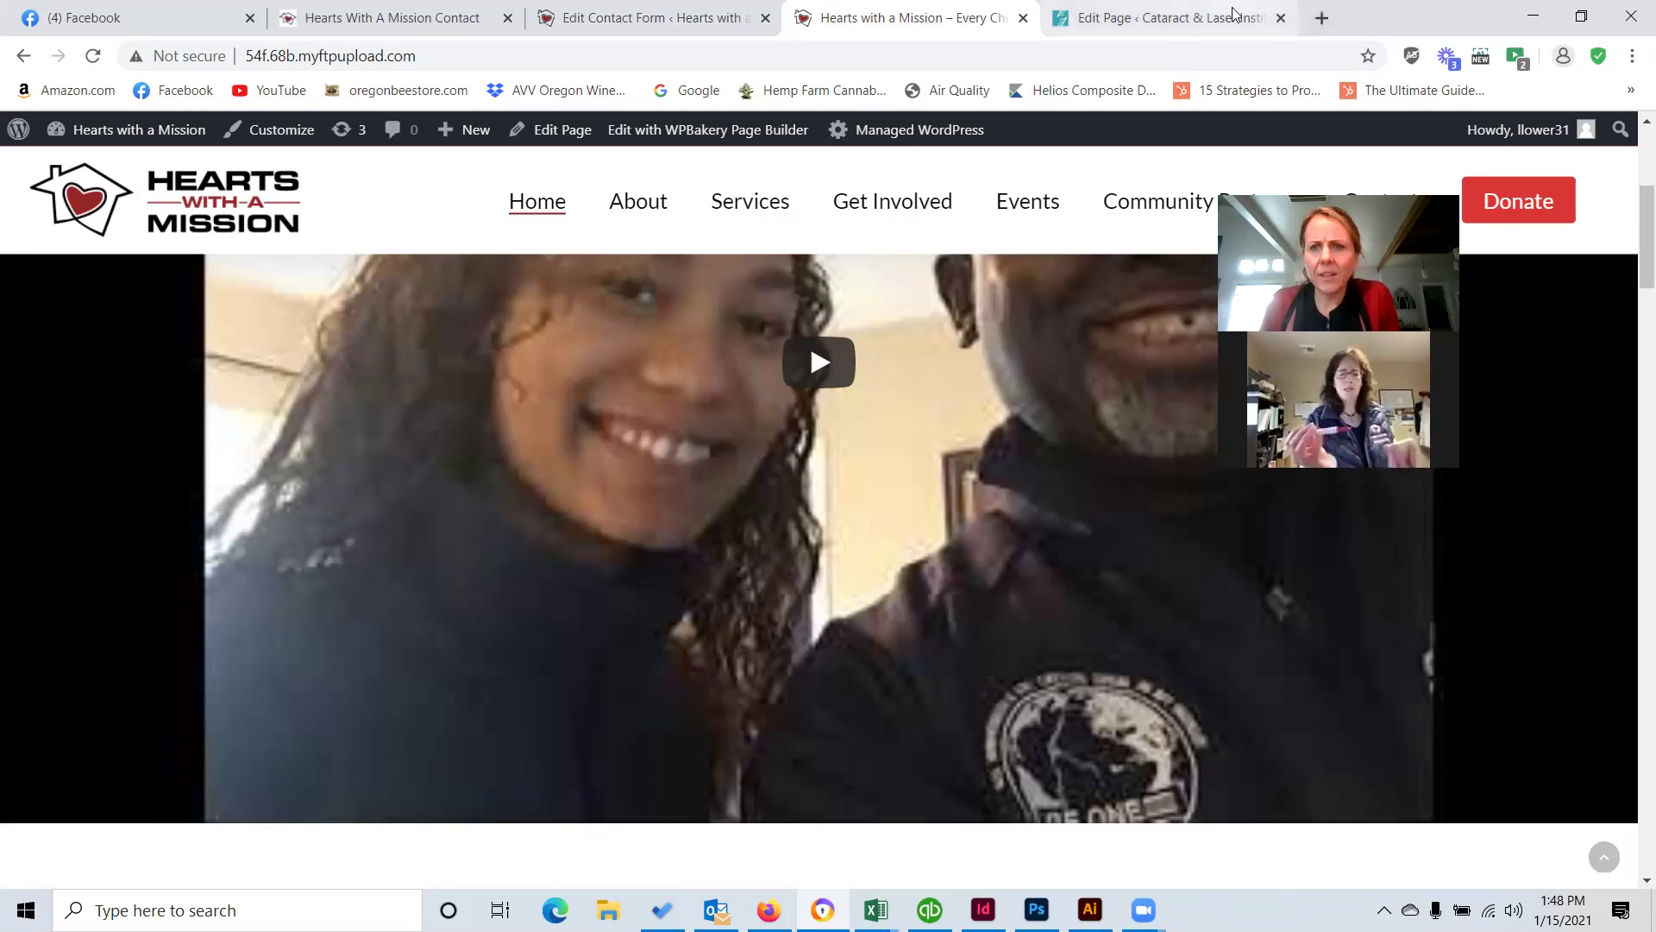
{"action": "type", "text": "heart"}
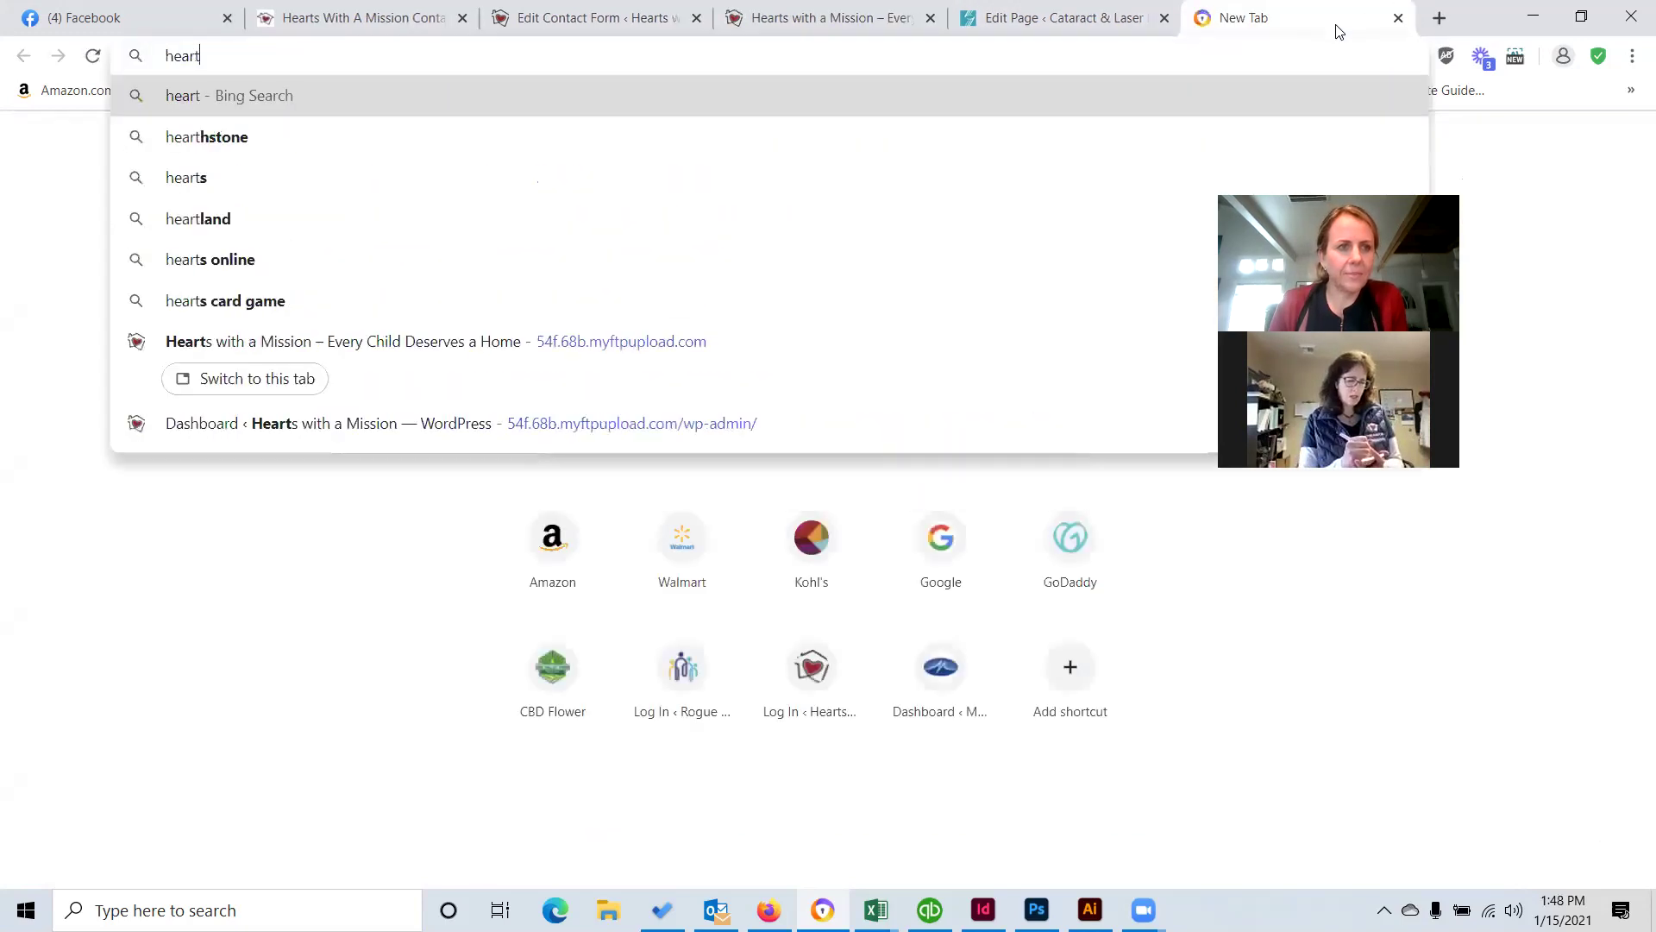
{"action": "type", "text": "s with a mi"}
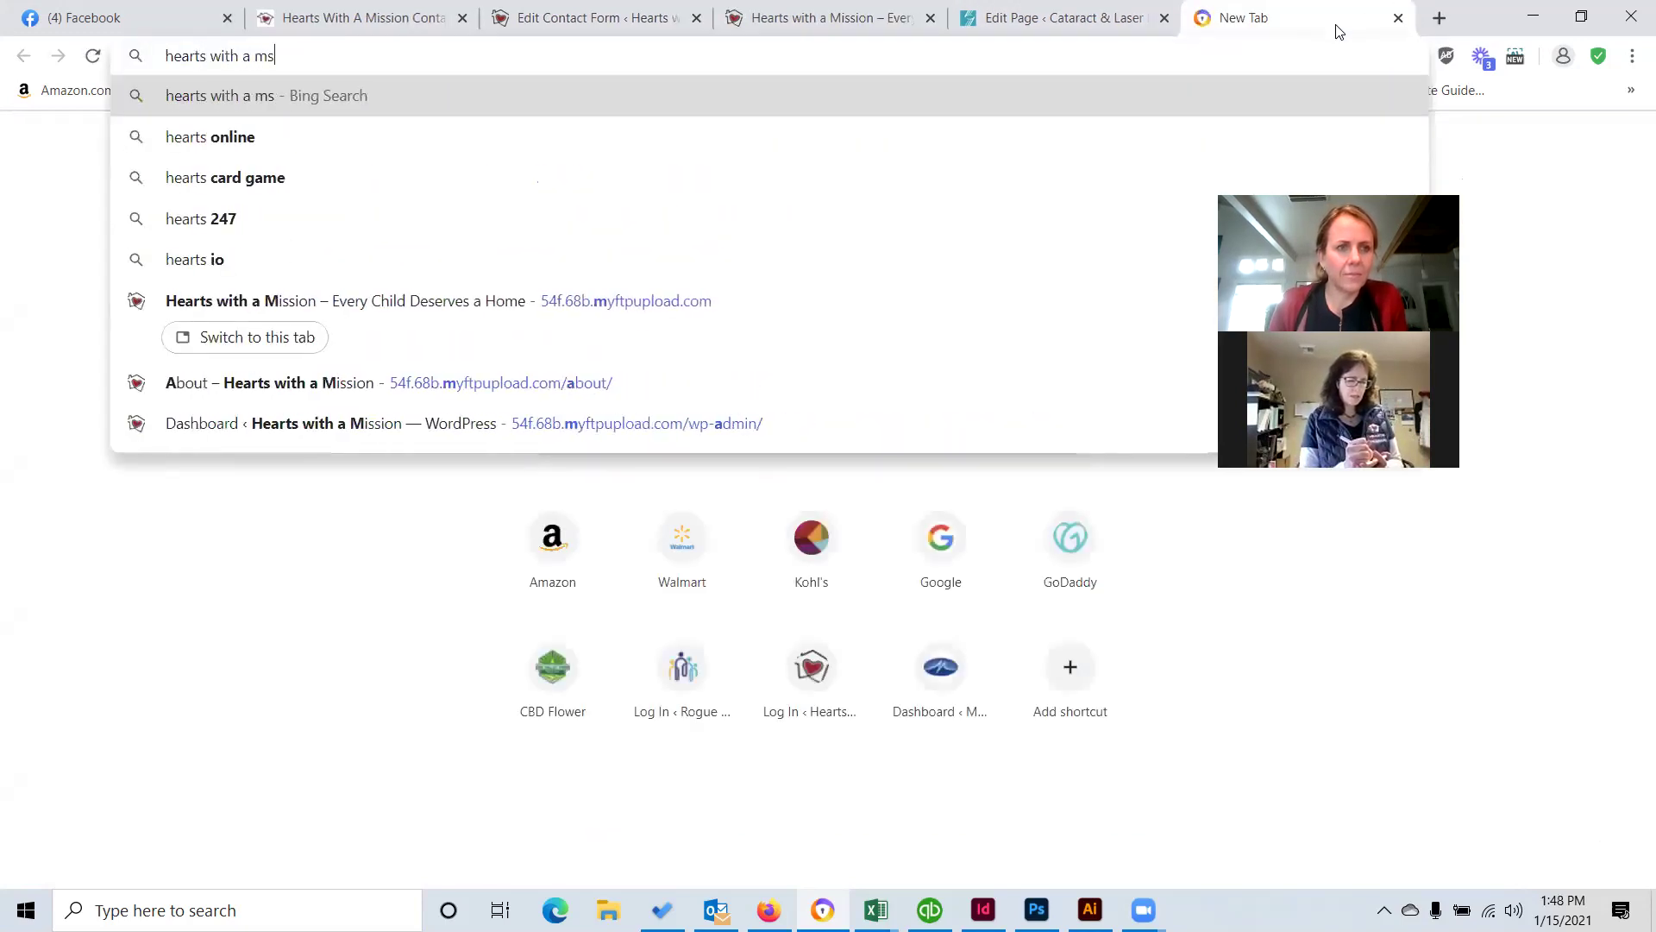
{"action": "type", "text": "ssion"}
{"action": "key", "text": "Return"}
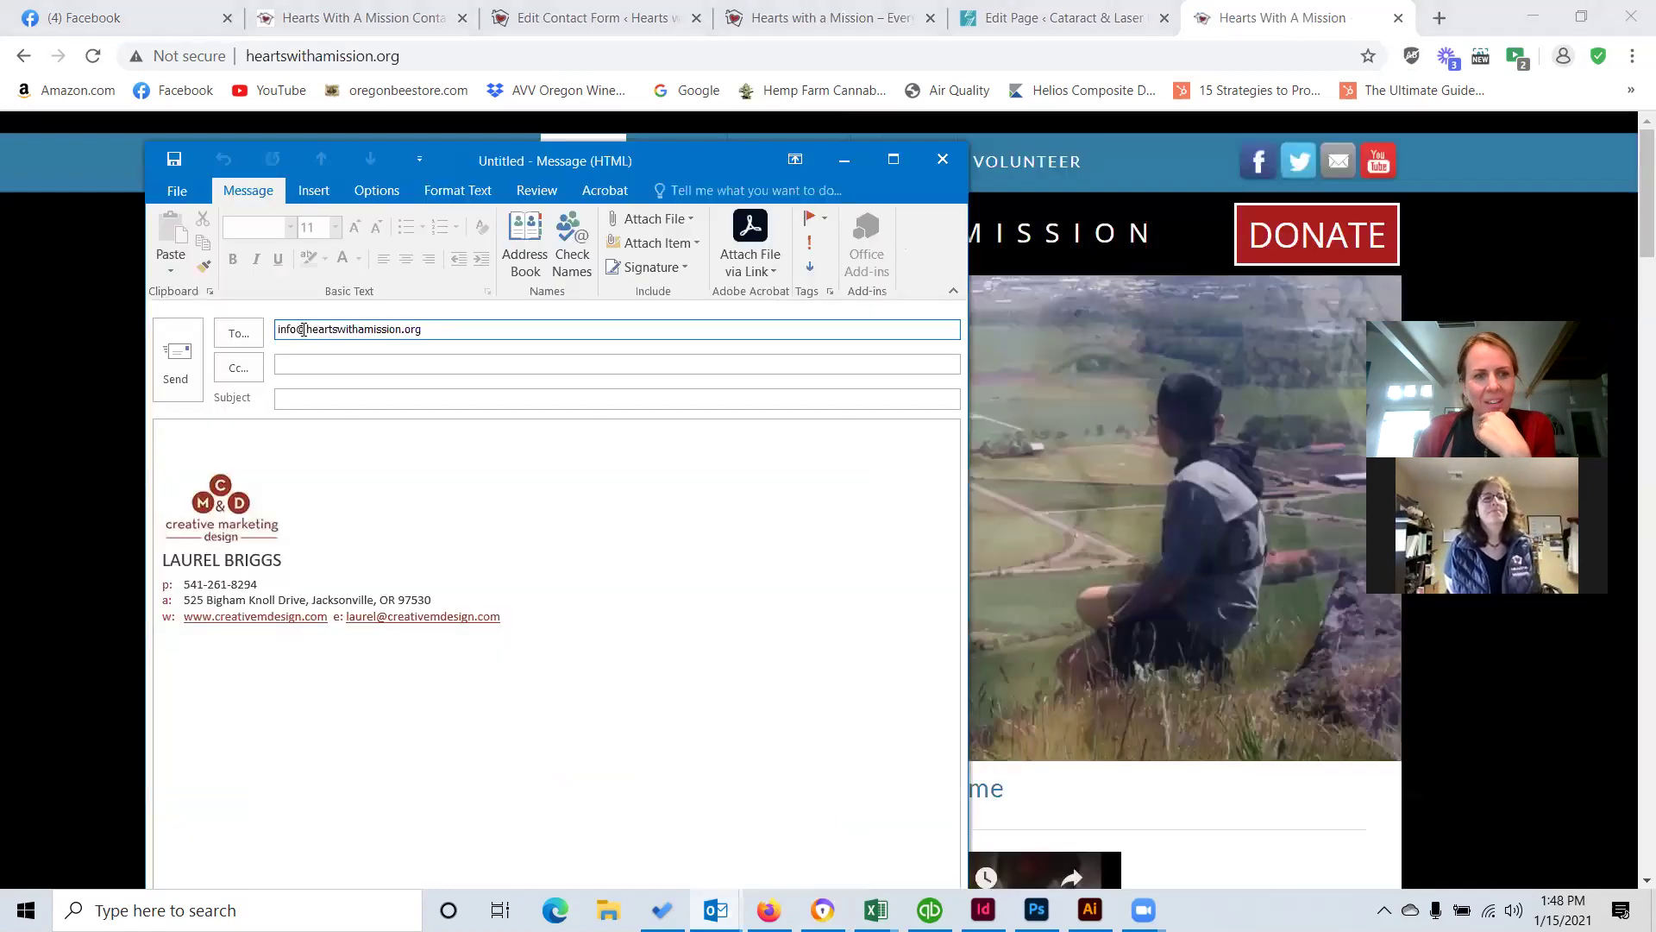
Copy the domain part of the recipient address in the blank Outlook e-mail message.
{"action": "left_click", "coordinate": [507, 569]}
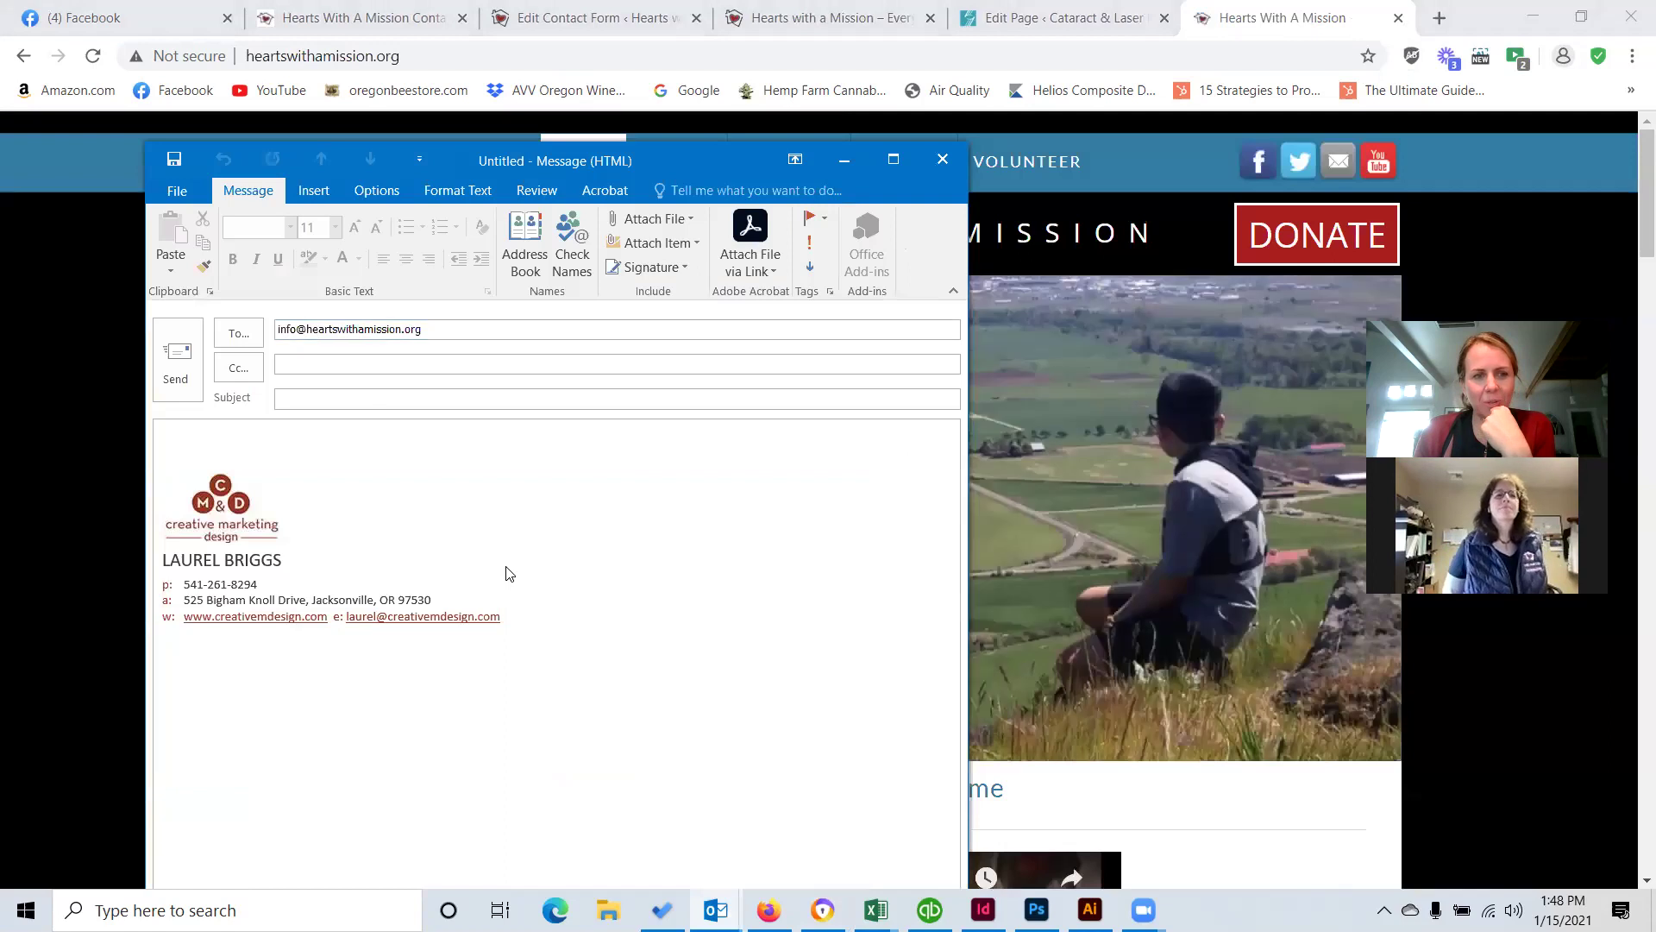
{"action": "left_click_drag", "start_coordinate": [422, 329], "coordinate": [343, 358]}
{"action": "left_click", "coordinate": [343, 357]}
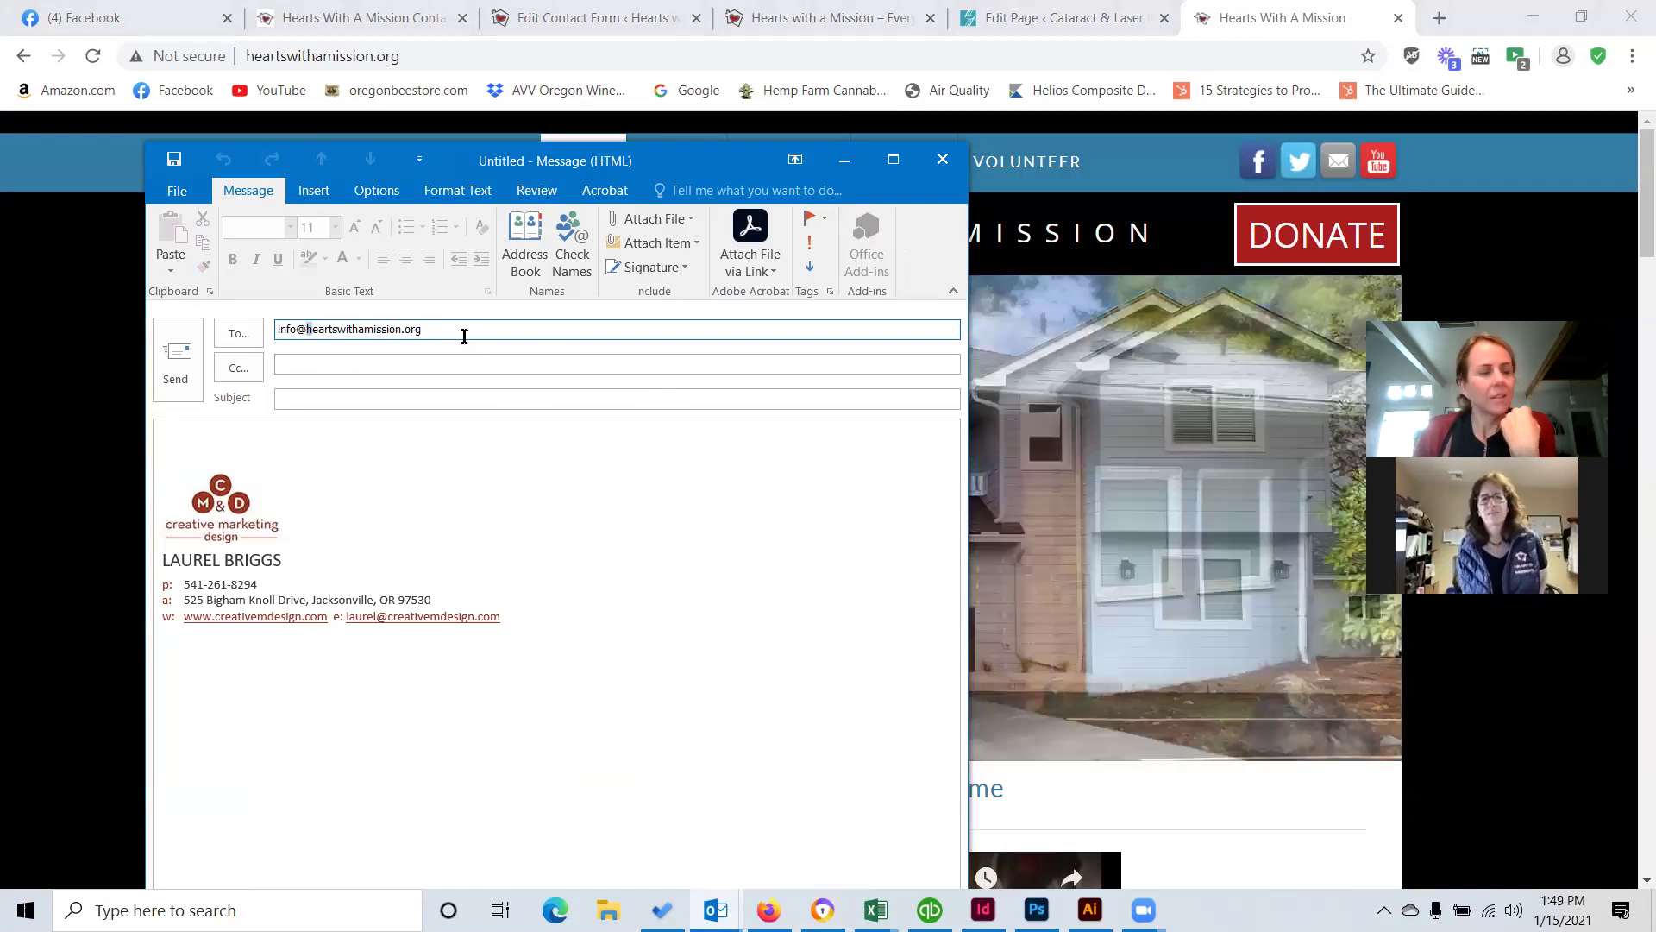
{"action": "left_click_drag", "start_coordinate": [307, 330], "coordinate": [422, 331]}
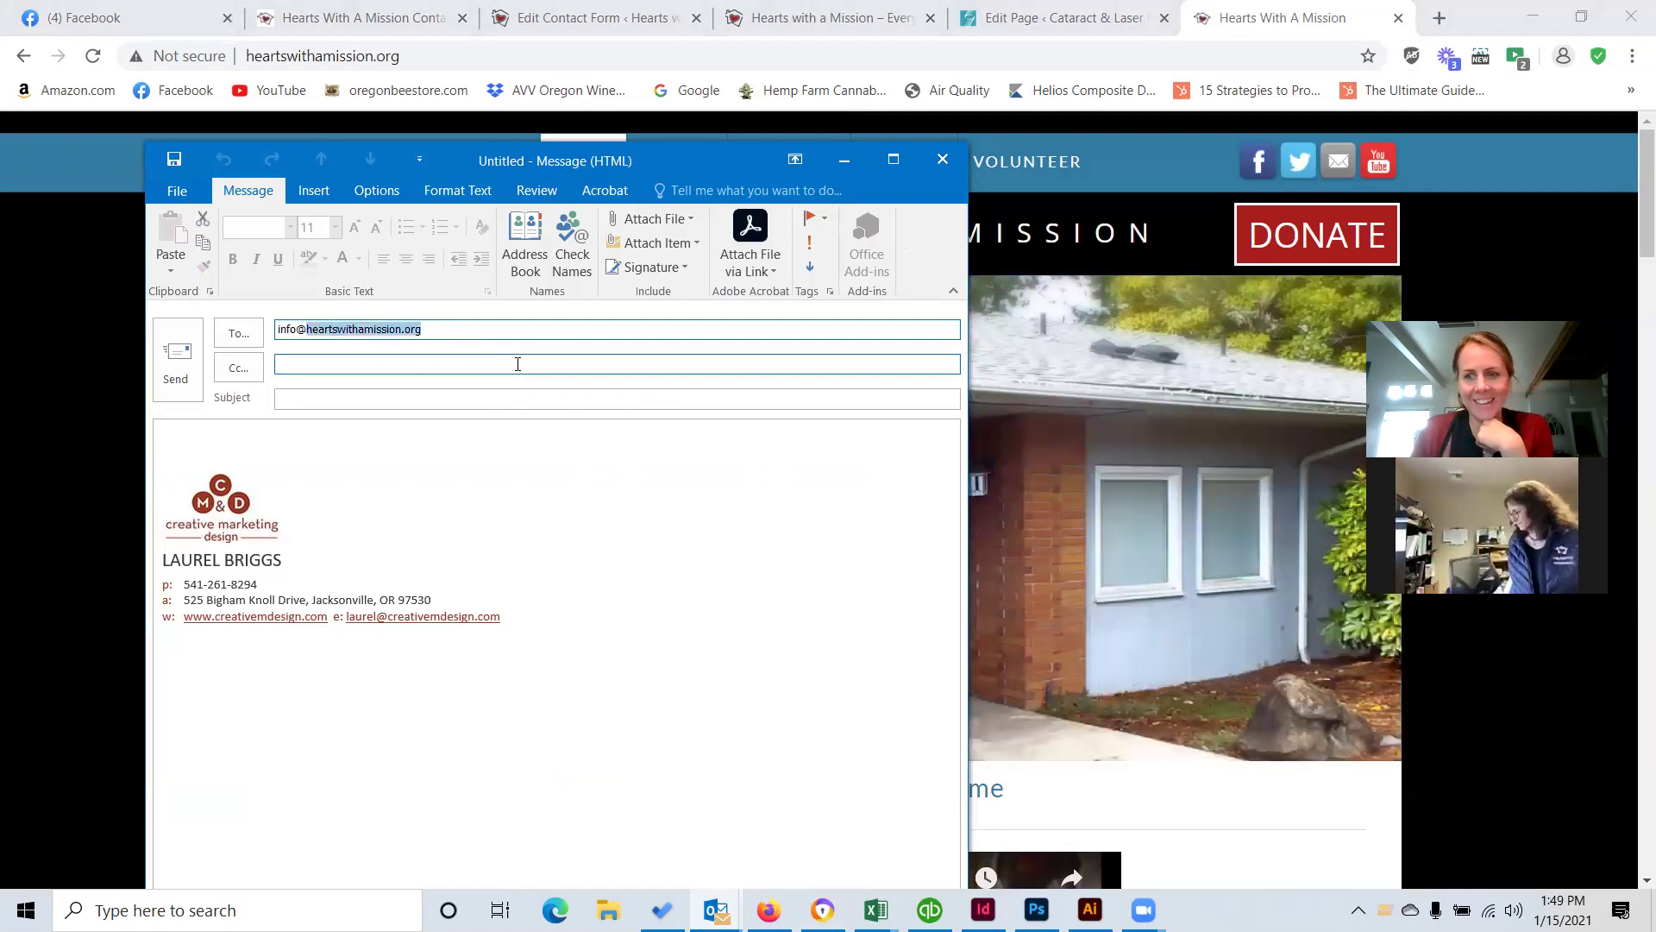
{"action": "left_click", "coordinate": [377, 331]}
{"action": "left_click_drag", "start_coordinate": [421, 329], "coordinate": [309, 329]}
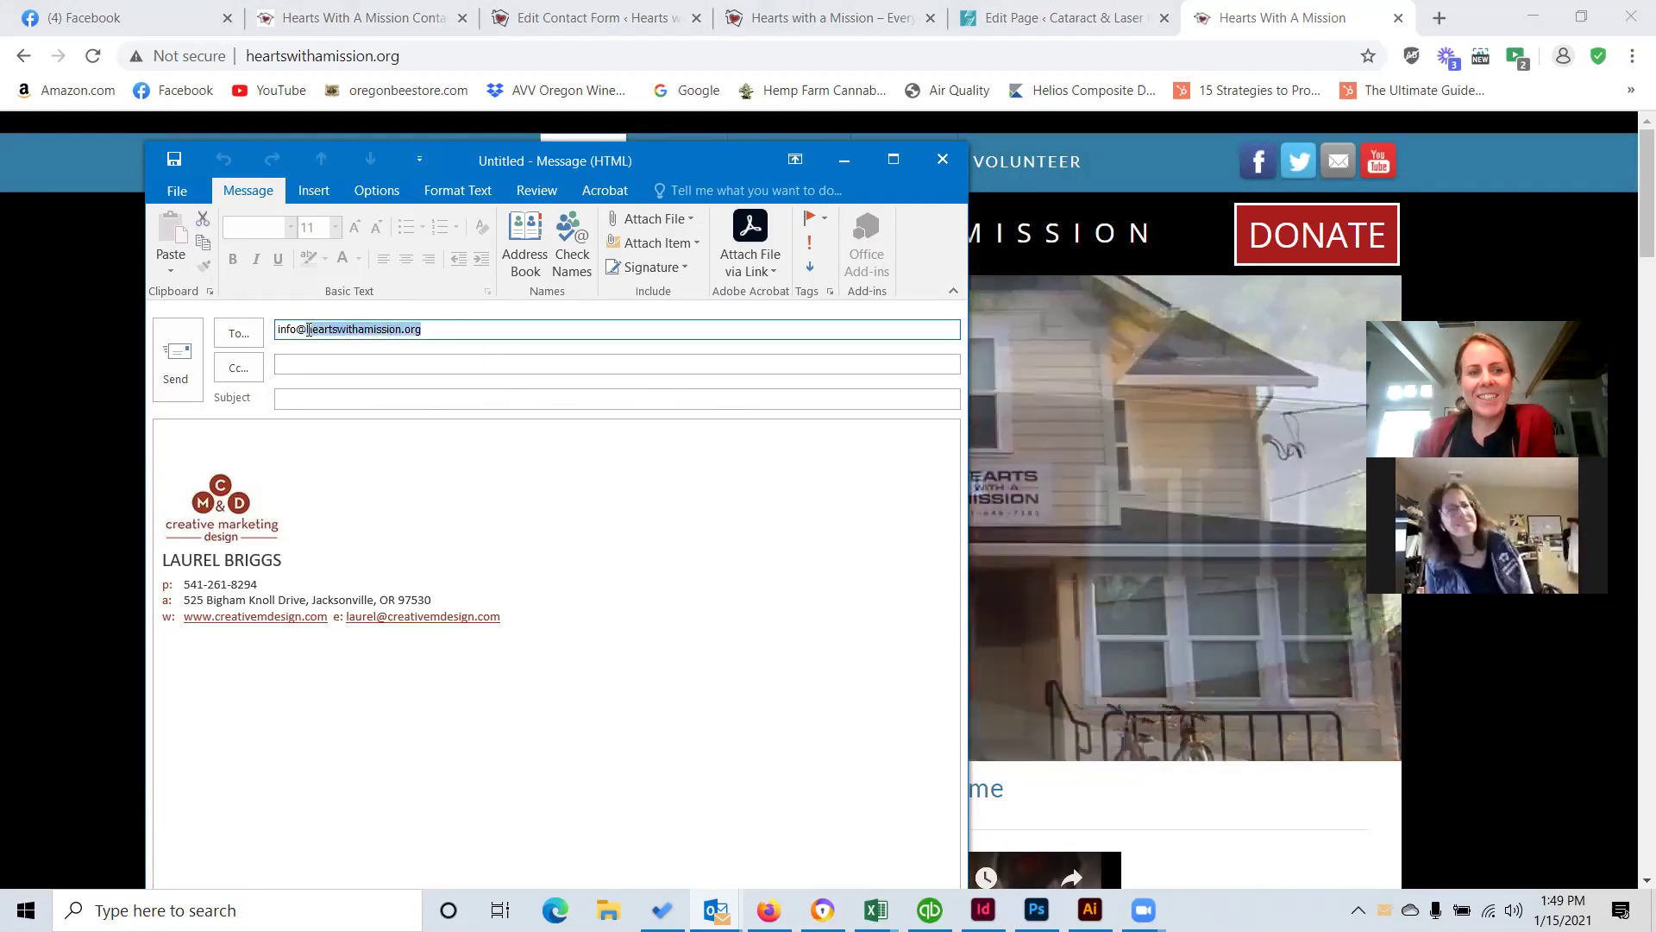
{"action": "left_click", "coordinate": [367, 328]}
{"action": "left_click_drag", "start_coordinate": [422, 329], "coordinate": [309, 327]}
{"action": "key", "text": "ctrl+c"}
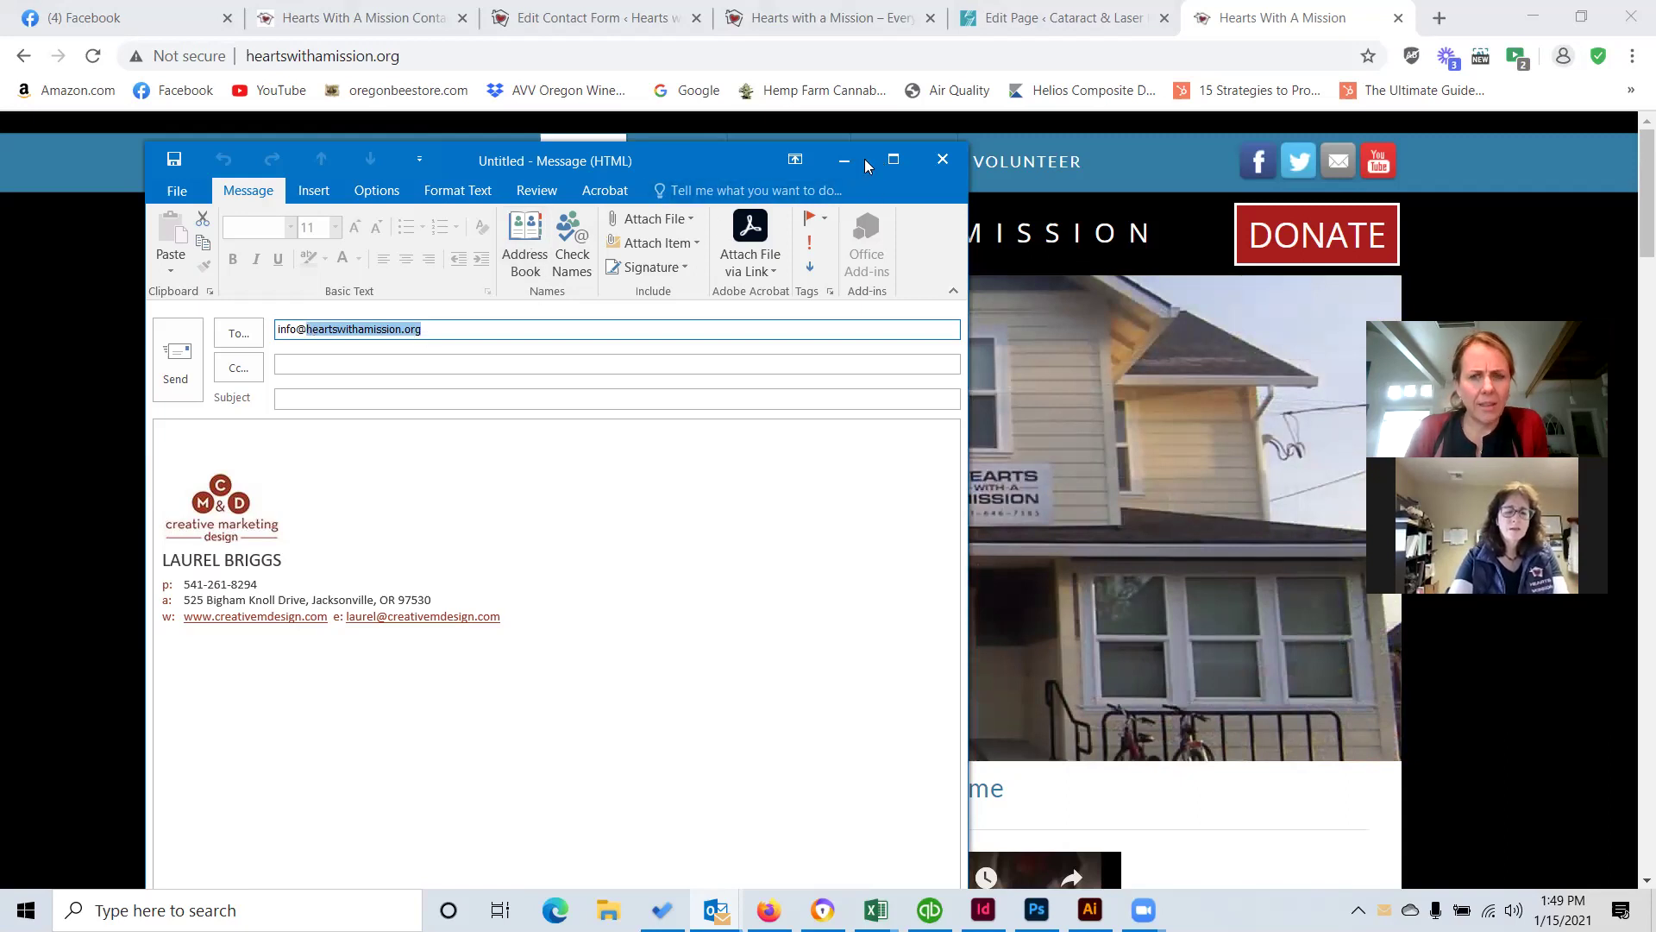
Open whois.com in a new browser tab and look up the copied domain heartswithamission.org.
{"action": "left_click", "coordinate": [1439, 17]}
{"action": "type", "text": "whoi"}
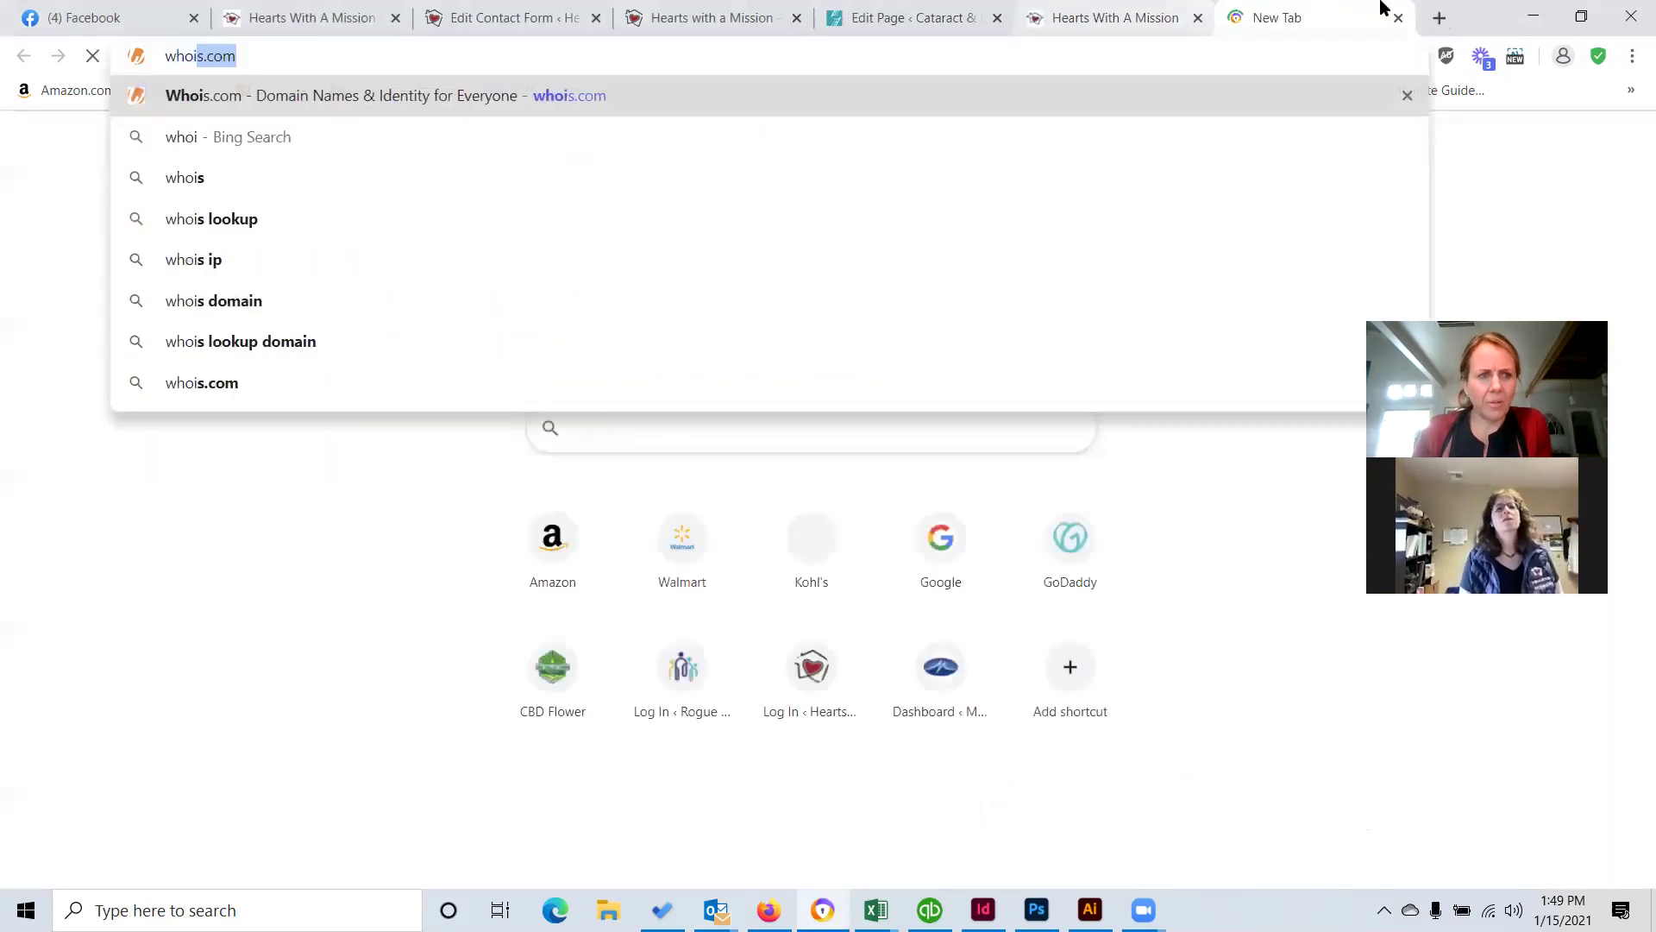
{"action": "key", "text": "Return"}
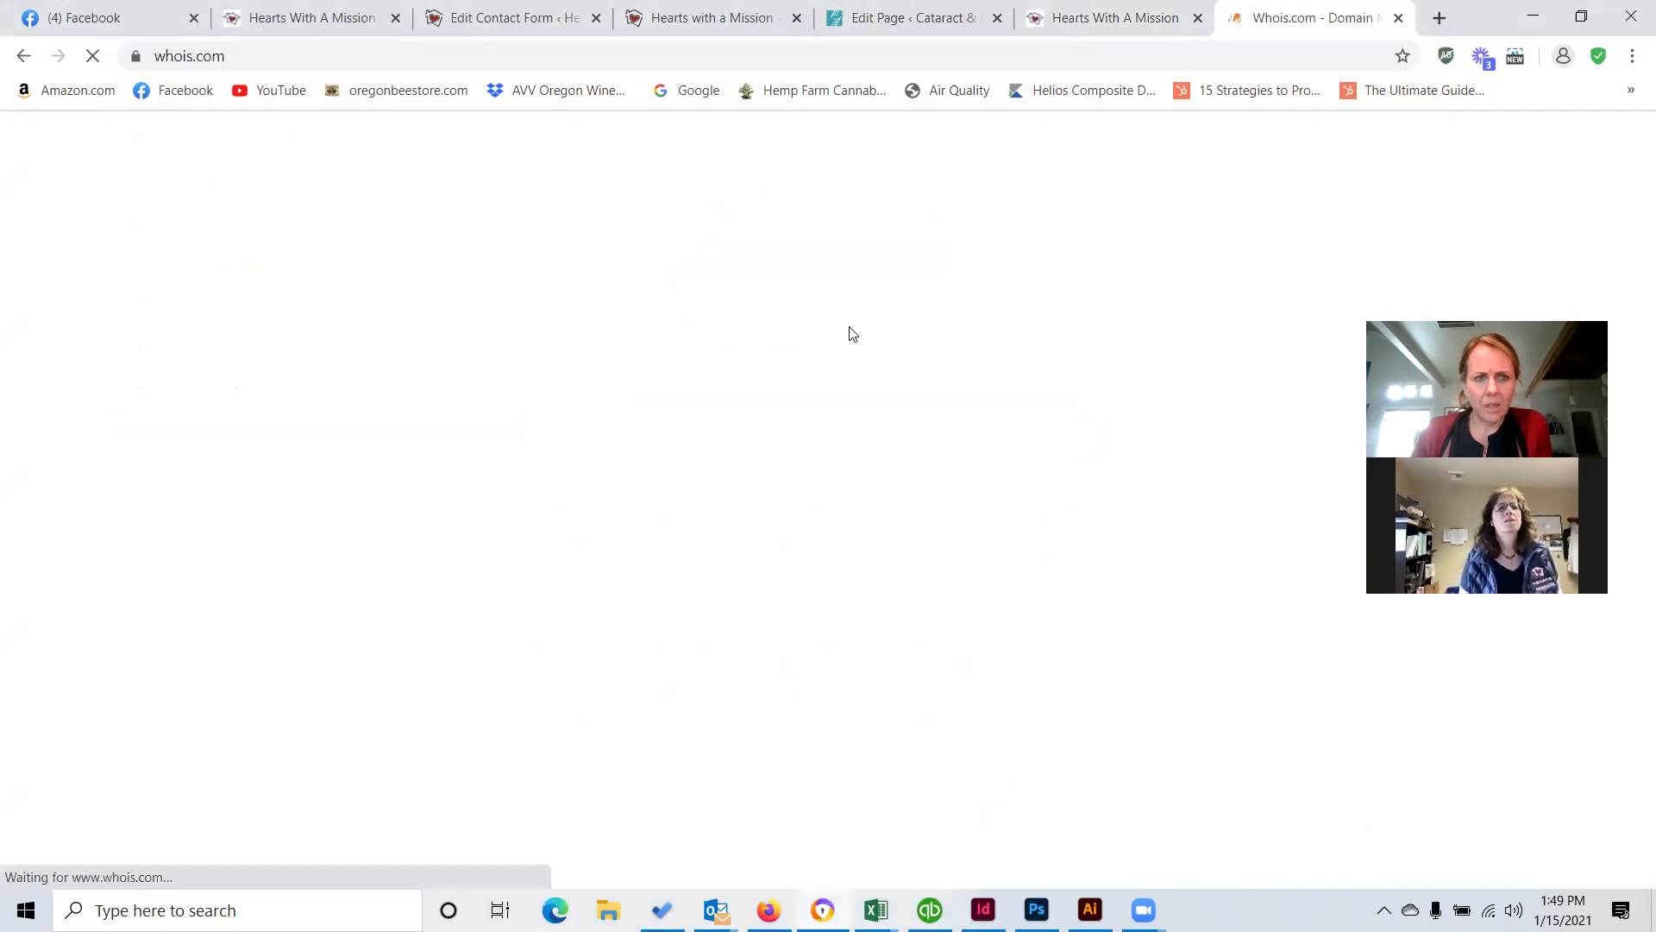
{"action": "left_click", "coordinate": [998, 233]}
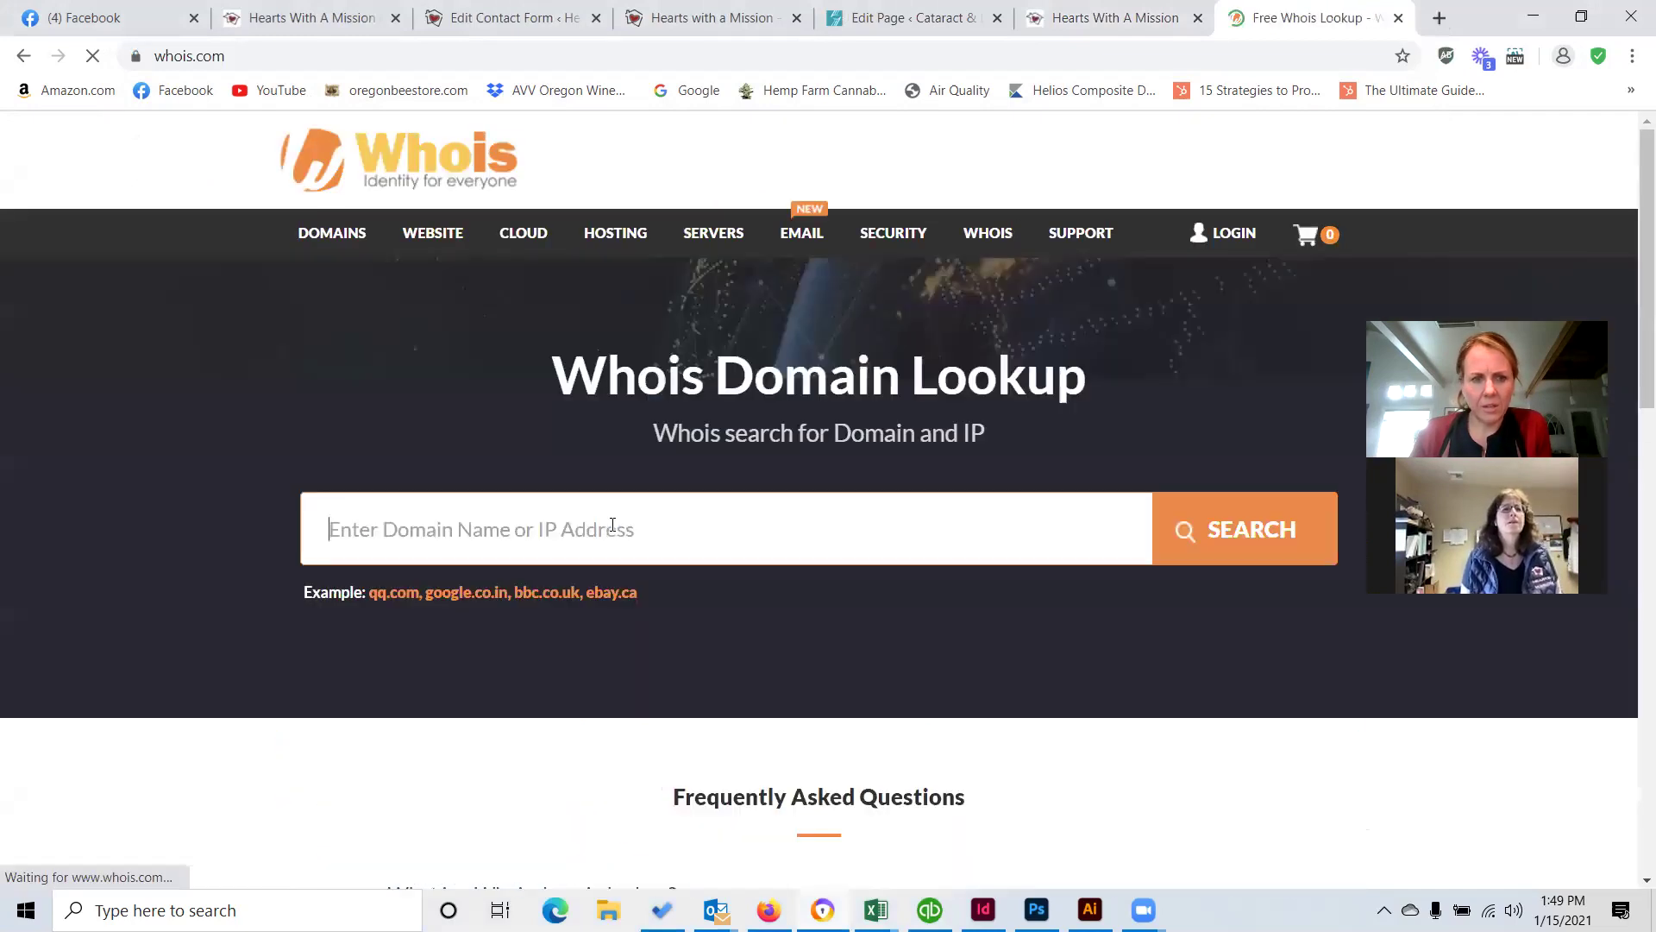
{"action": "left_click", "coordinate": [612, 526]}
{"action": "key", "text": "ctrl+v"}
{"action": "left_click", "coordinate": [1242, 529]}
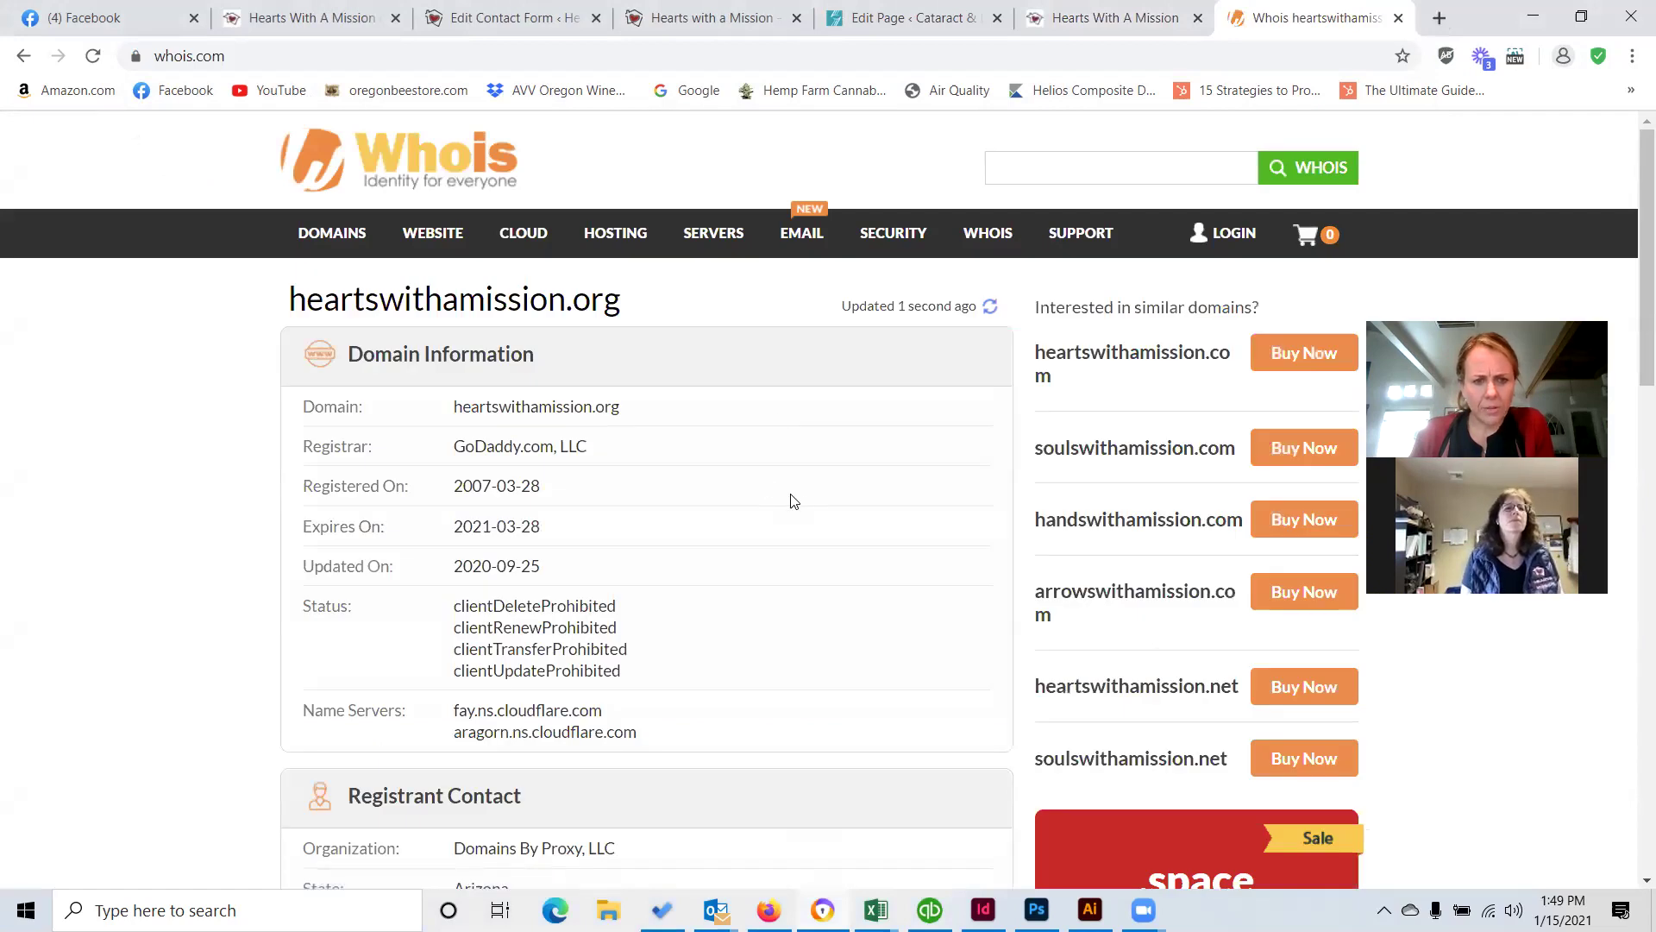
Examine the registrar and name servers in the Whois record of heartswithamission.org.
{"action": "scroll", "coordinate": [794, 501], "scroll_direction": "down", "scroll_amount": 1}
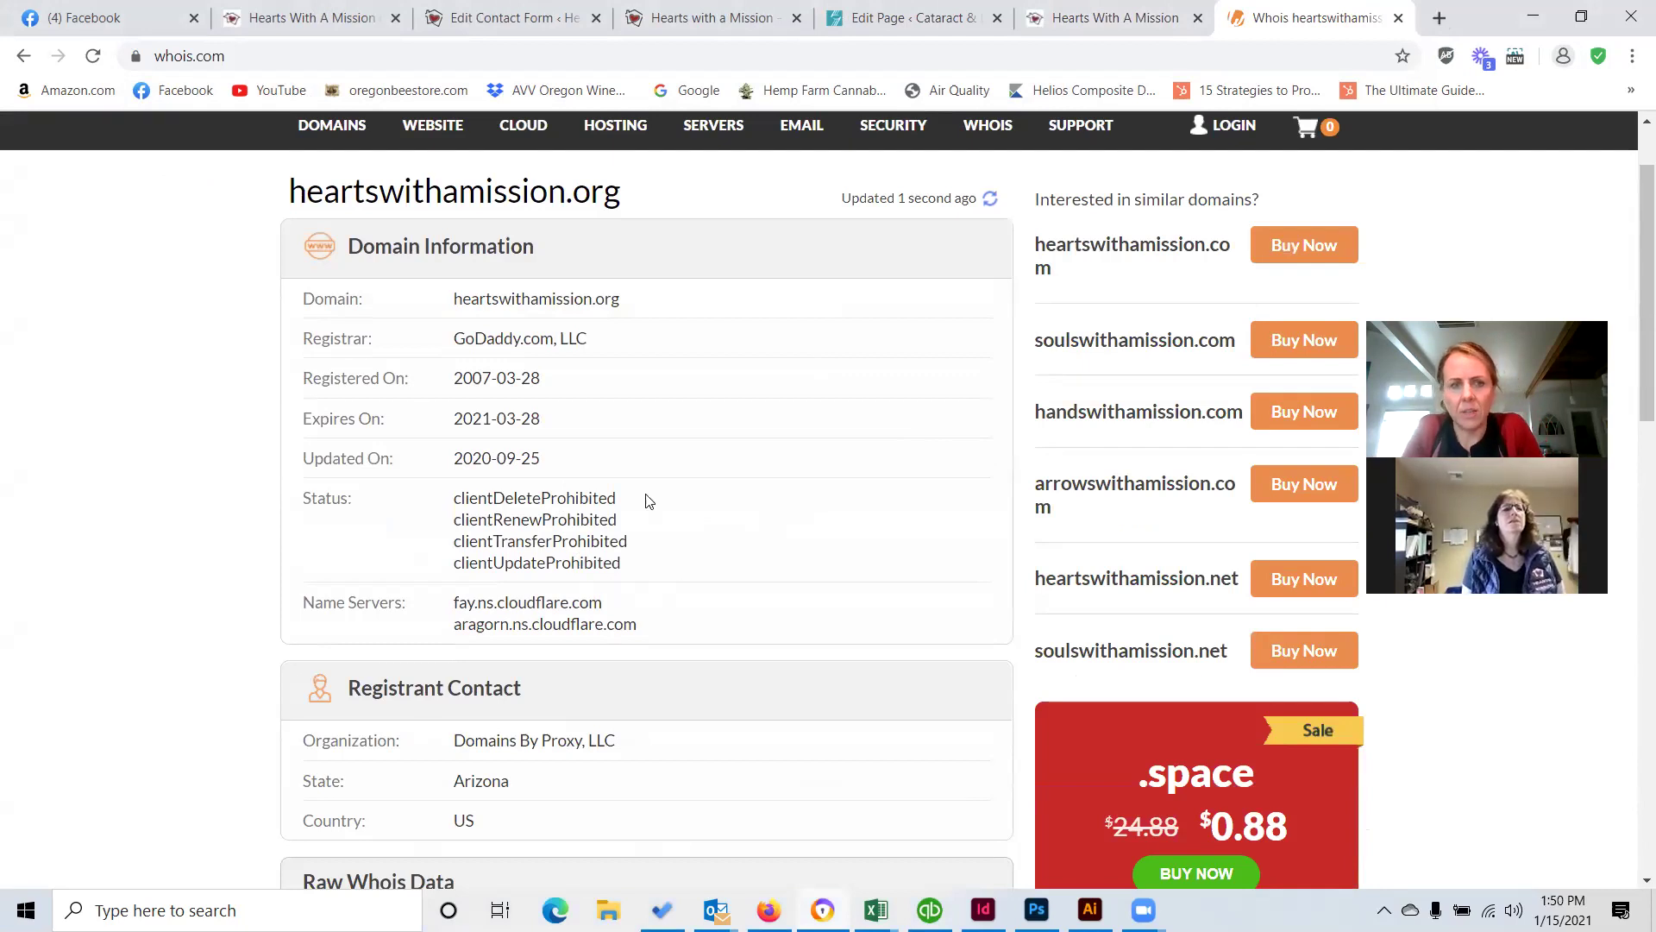
{"action": "left_click_drag", "start_coordinate": [613, 339], "coordinate": [313, 302]}
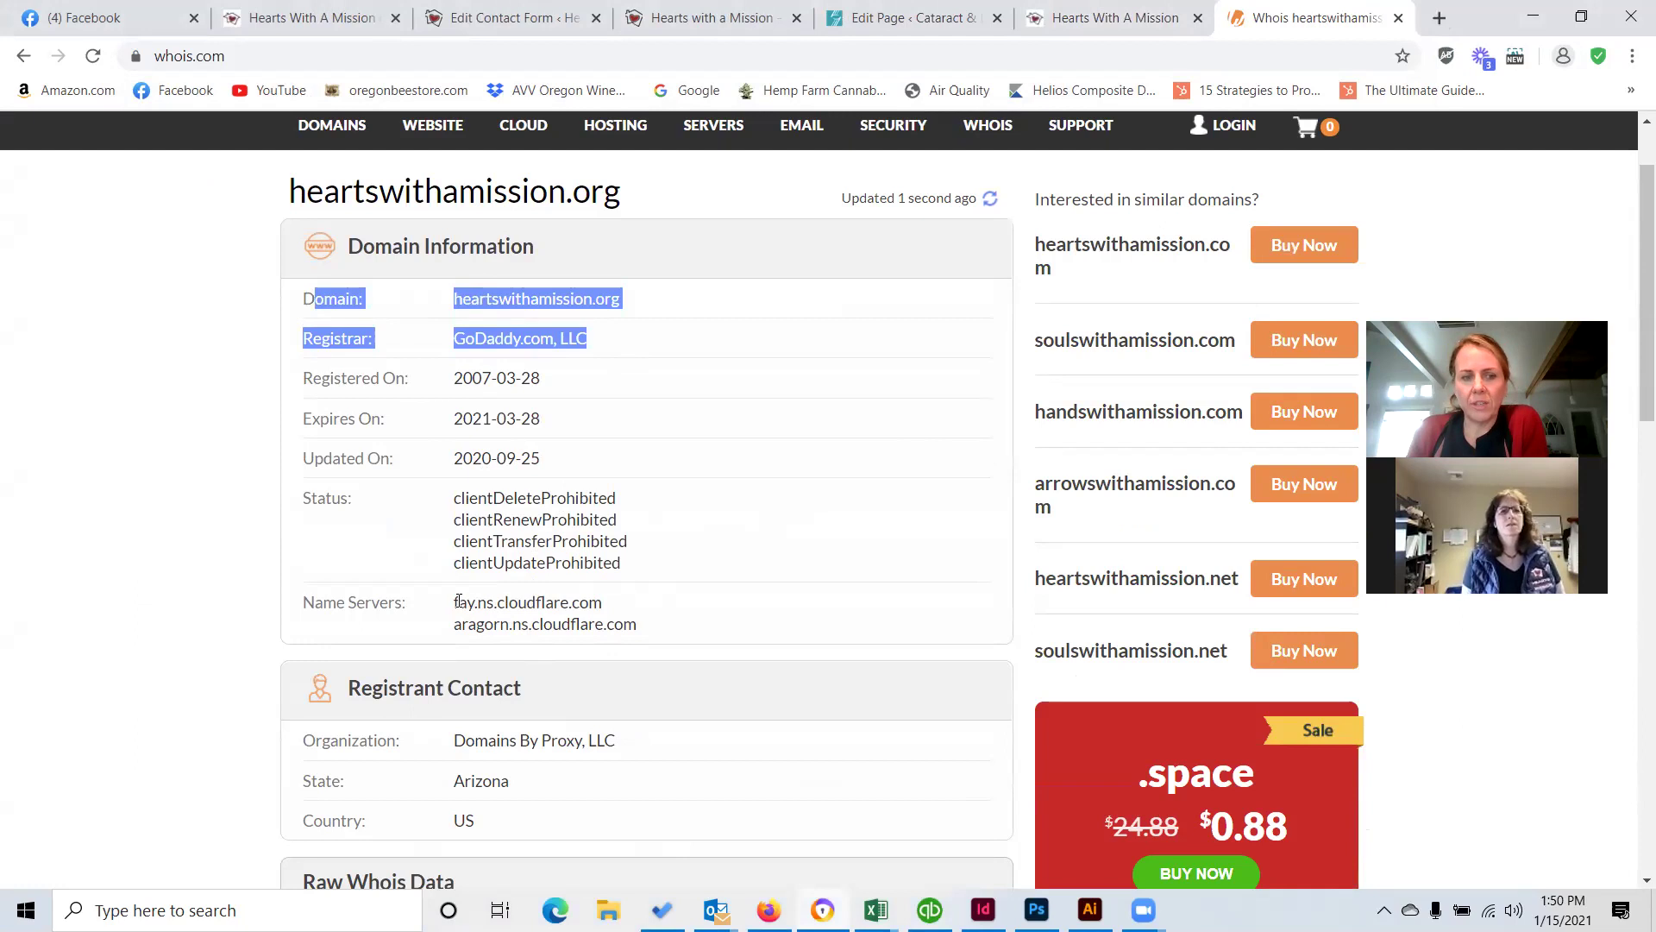
{"action": "left_click_drag", "start_coordinate": [455, 598], "coordinate": [572, 602]}
{"action": "left_click_drag", "start_coordinate": [649, 640], "coordinate": [704, 639]}
{"action": "double_click", "coordinate": [704, 639]}
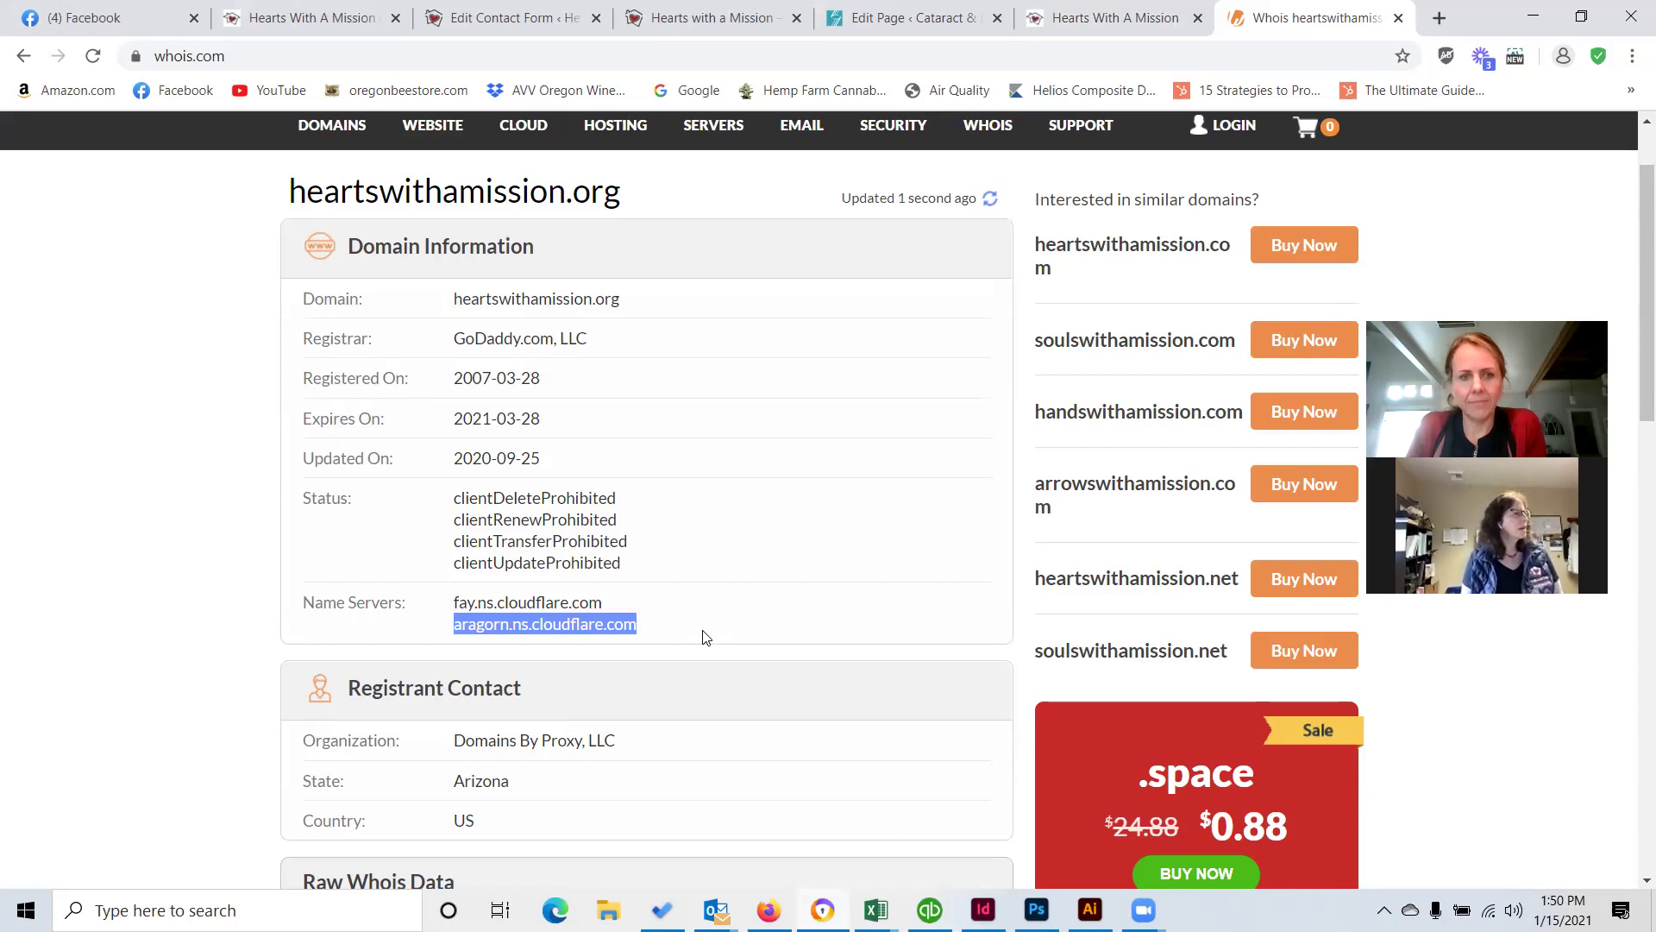
Return to the new WordPress home page, view its Our Mission section and open the page for editing.
{"action": "left_click", "coordinate": [664, 17]}
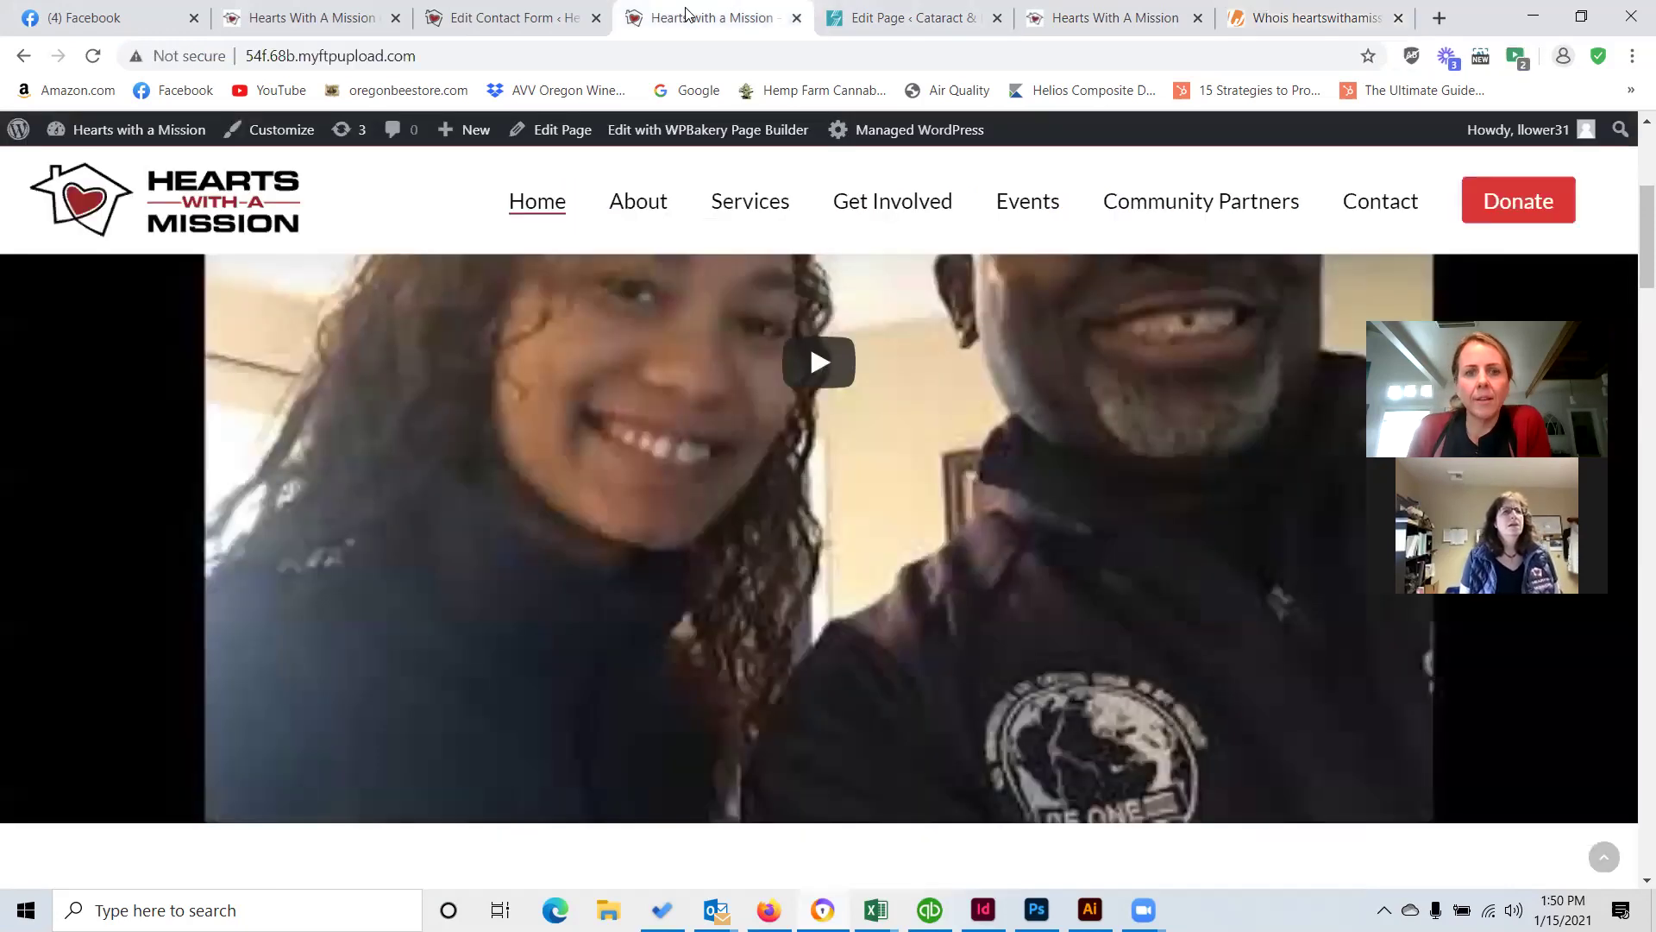
{"action": "scroll", "coordinate": [781, 404], "scroll_direction": "down", "scroll_amount": 6}
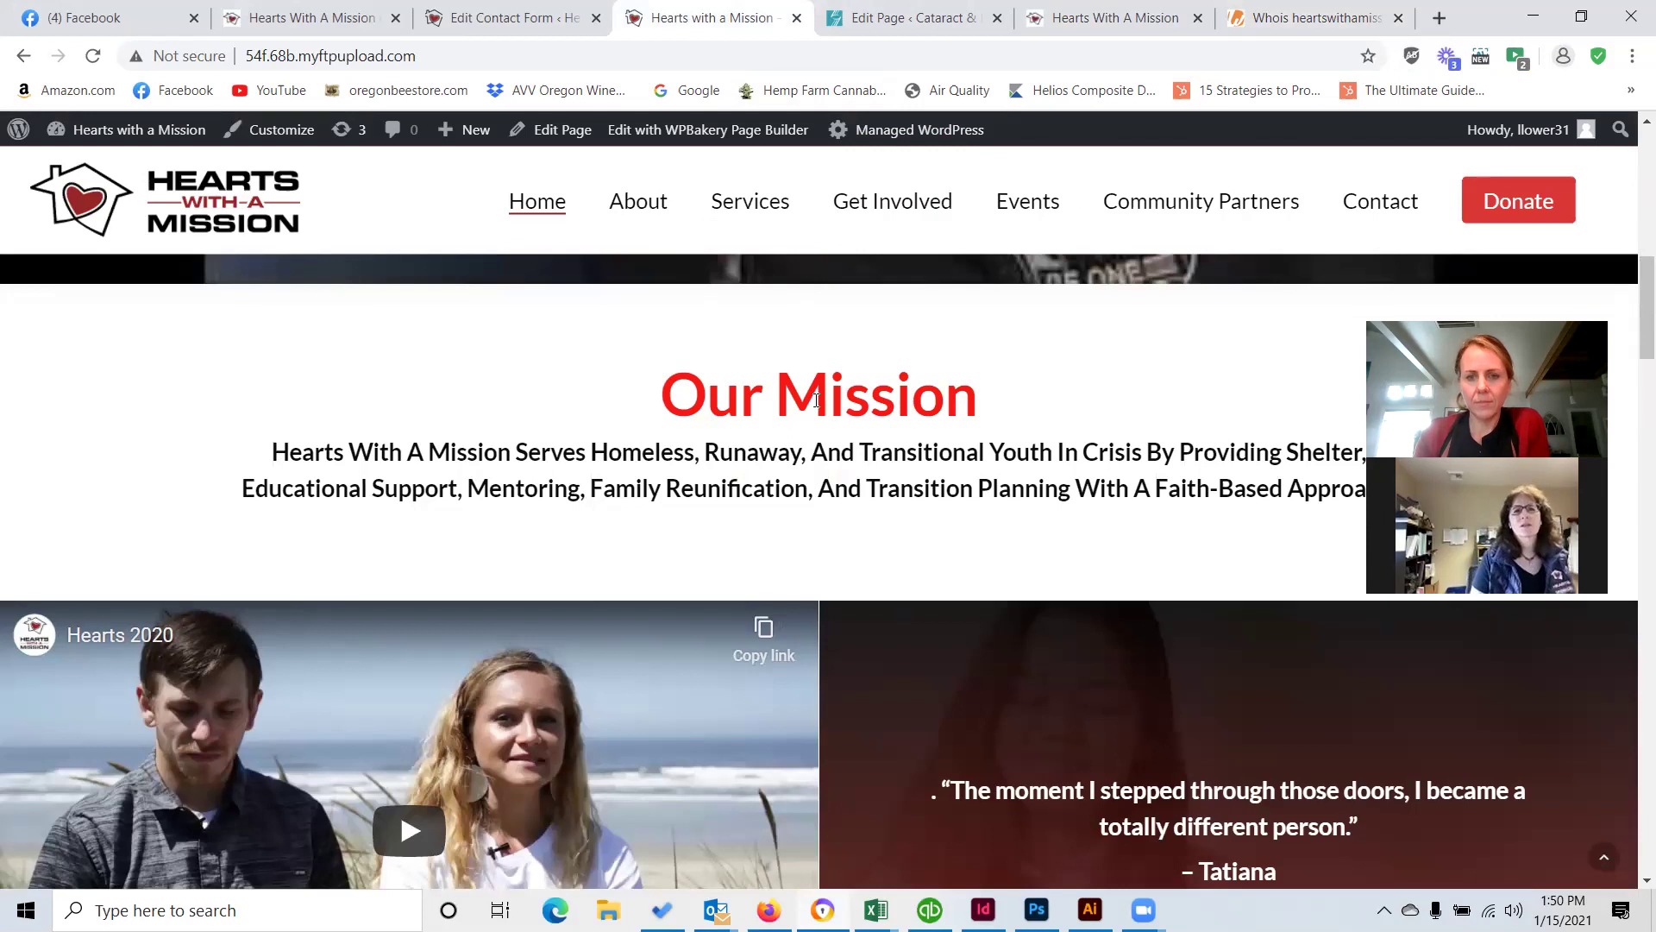
{"action": "scroll", "coordinate": [867, 457], "scroll_direction": "up", "scroll_amount": 1}
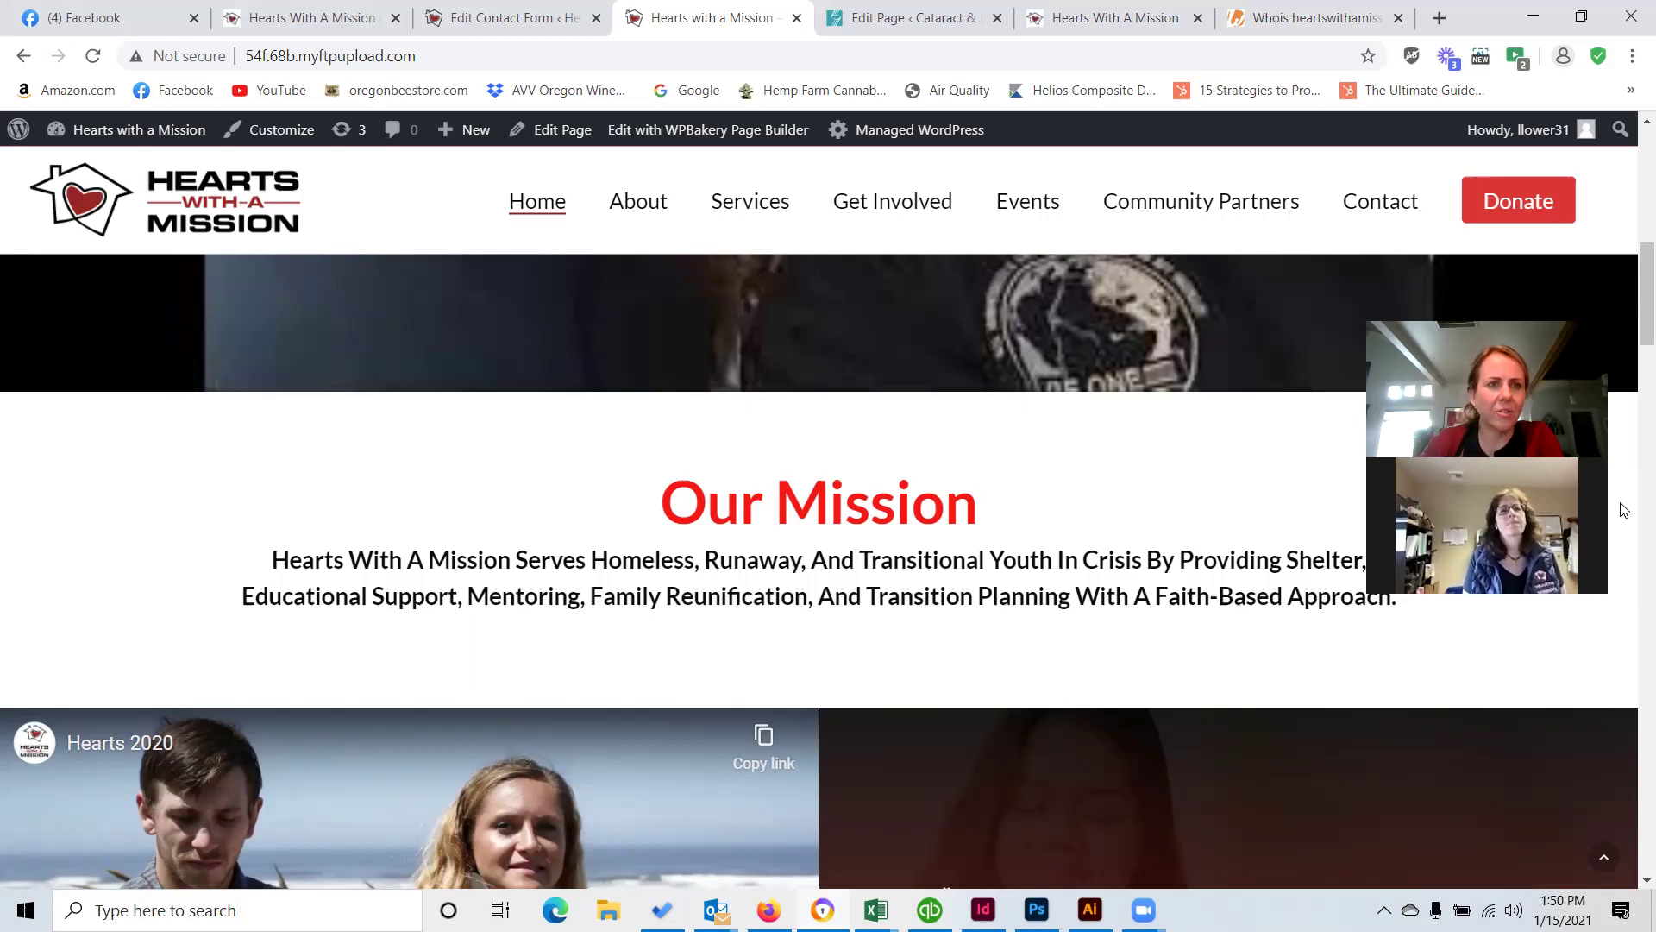
{"action": "left_click", "coordinate": [557, 145]}
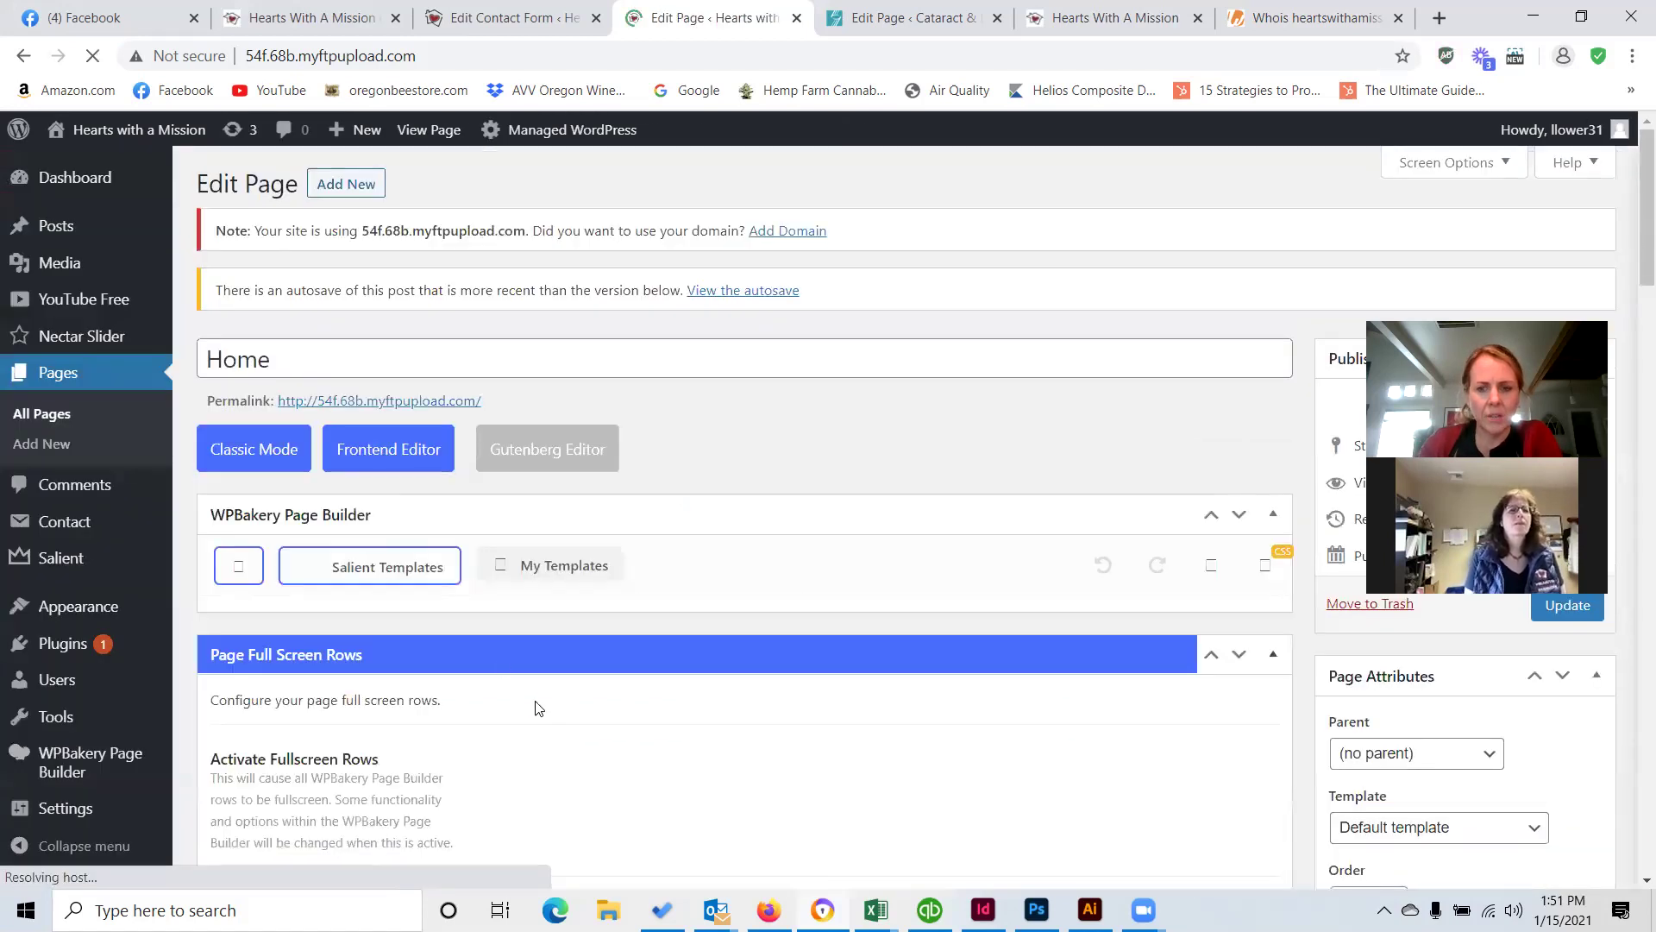
Try to add a Row element after the How you can help section of the Home page.
{"action": "scroll", "coordinate": [552, 703], "scroll_direction": "down", "scroll_amount": 20}
{"action": "scroll", "coordinate": [681, 666], "scroll_direction": "down", "scroll_amount": 15}
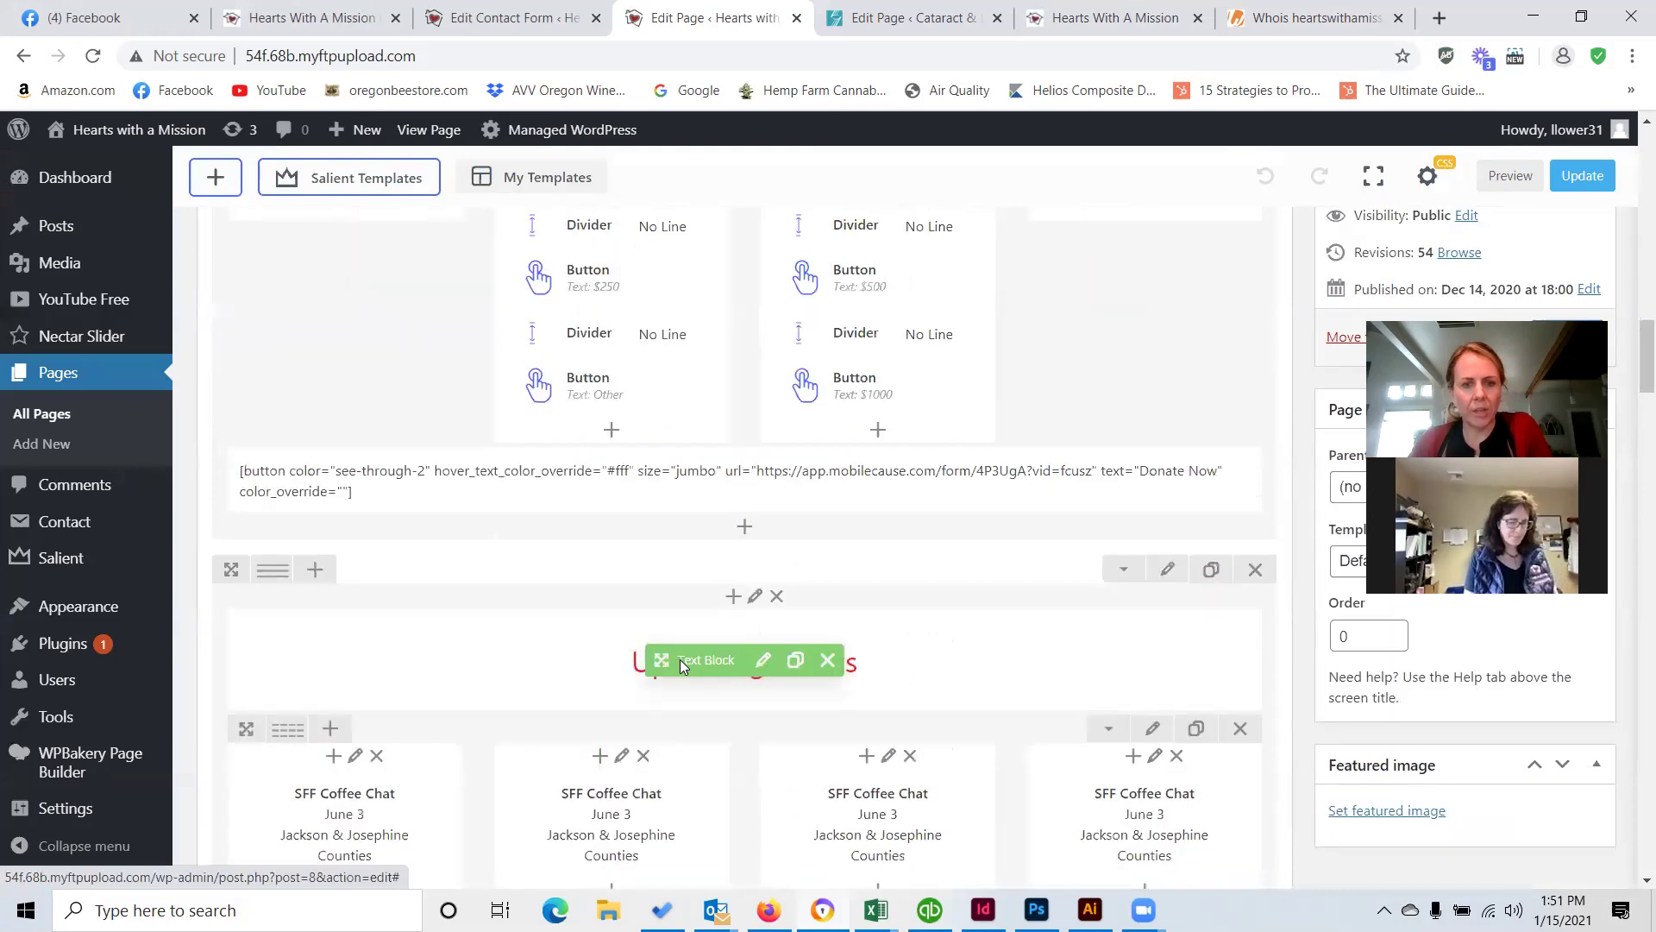
{"action": "left_click", "coordinate": [744, 399]}
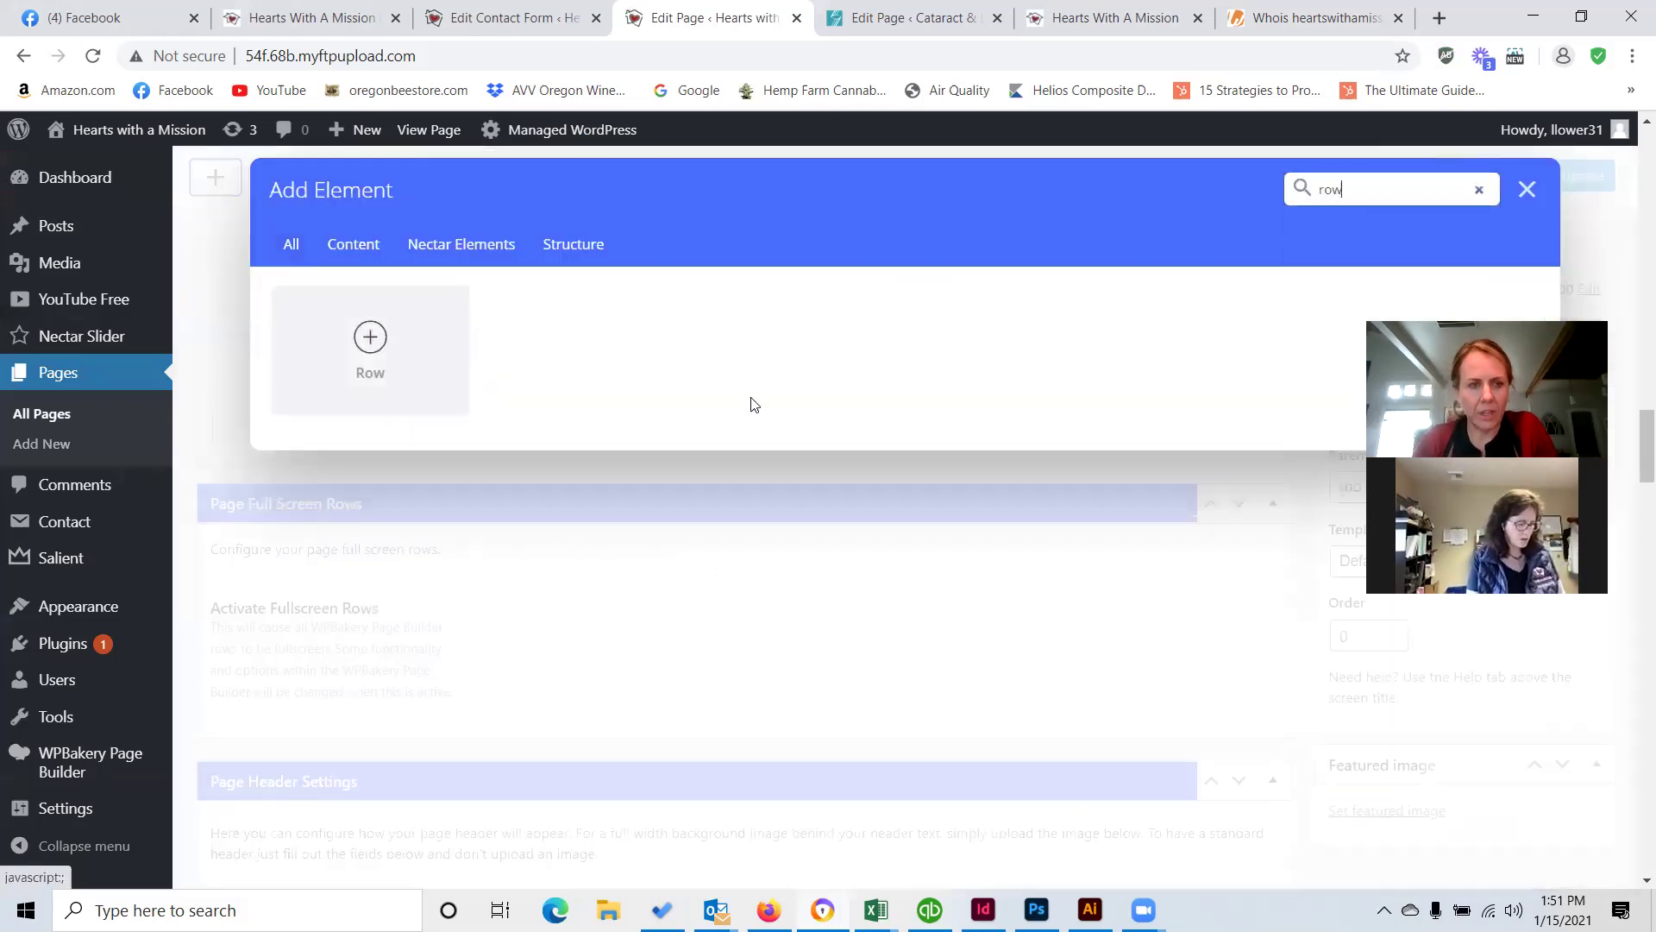
{"action": "left_click", "coordinate": [385, 345]}
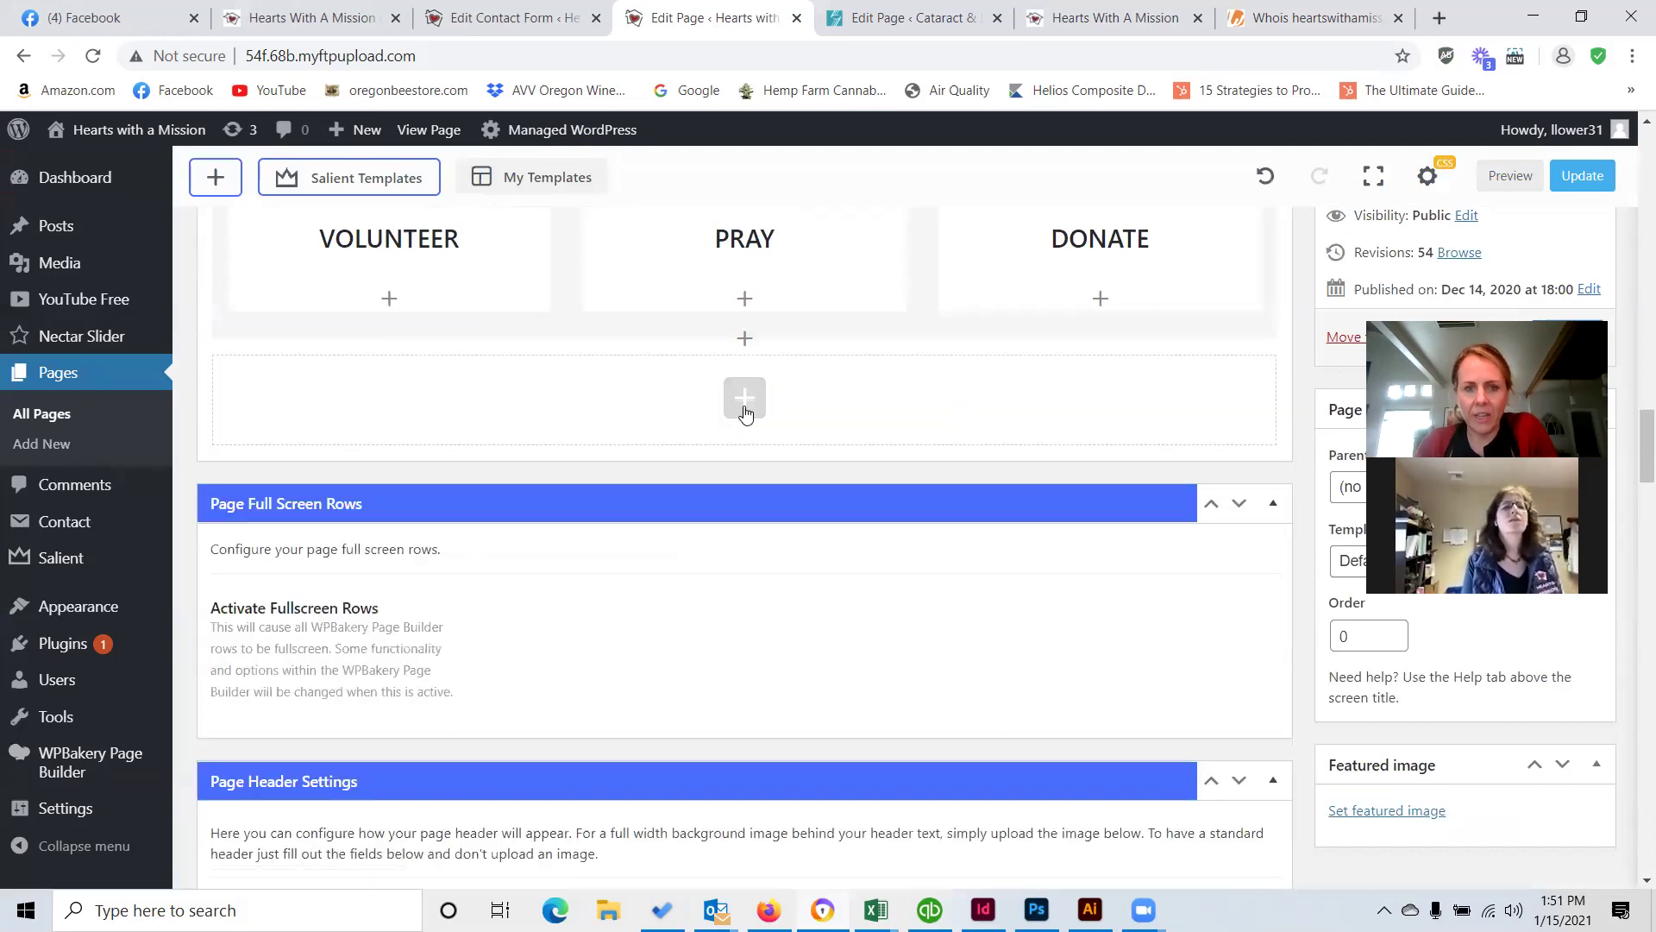
Add a row below the How you can help section and split it into two equal columns.
{"action": "left_click", "coordinate": [744, 402]}
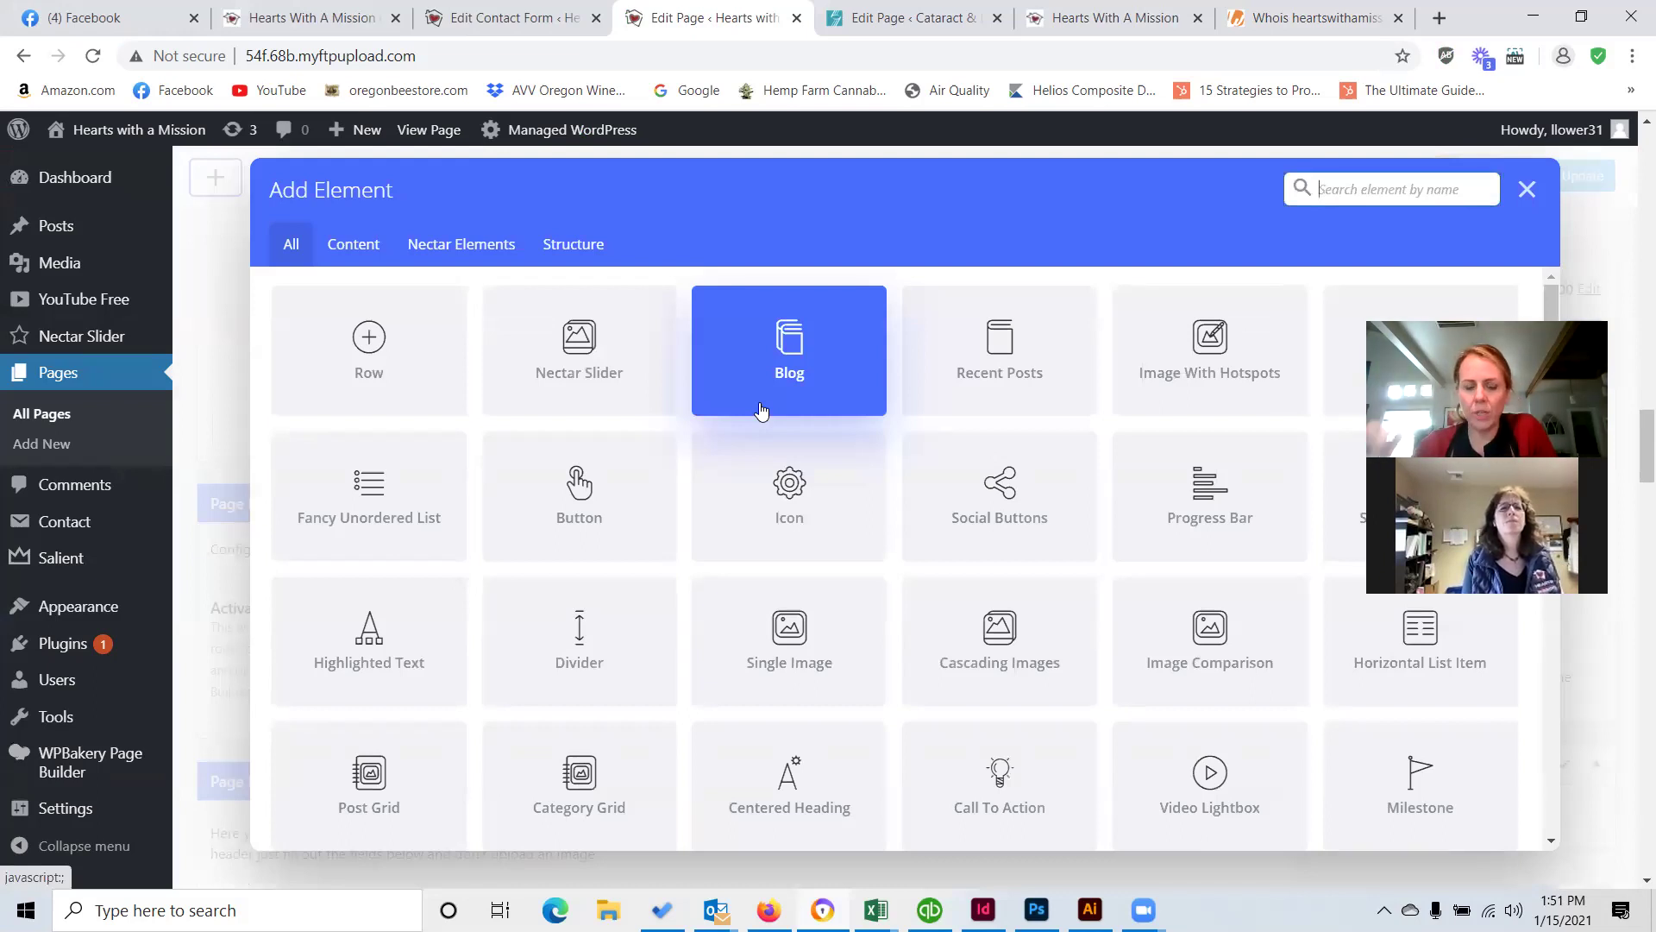
{"action": "type", "text": "row"}
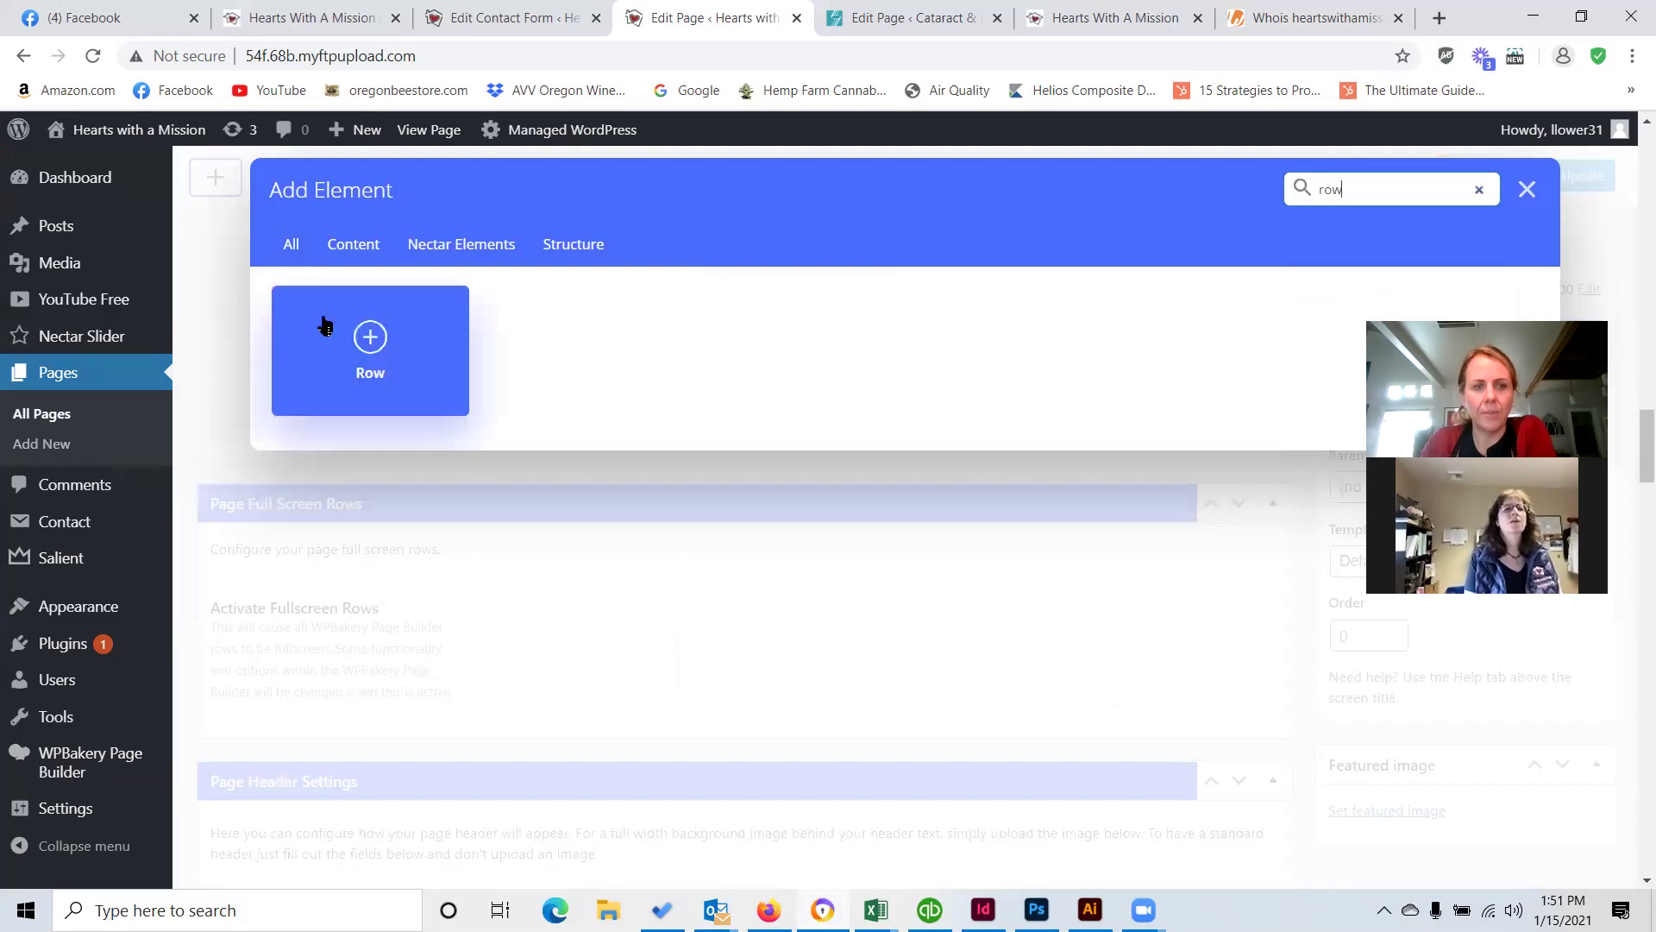
{"action": "left_click", "coordinate": [365, 339]}
{"action": "scroll", "coordinate": [440, 412], "scroll_direction": "up", "scroll_amount": 5}
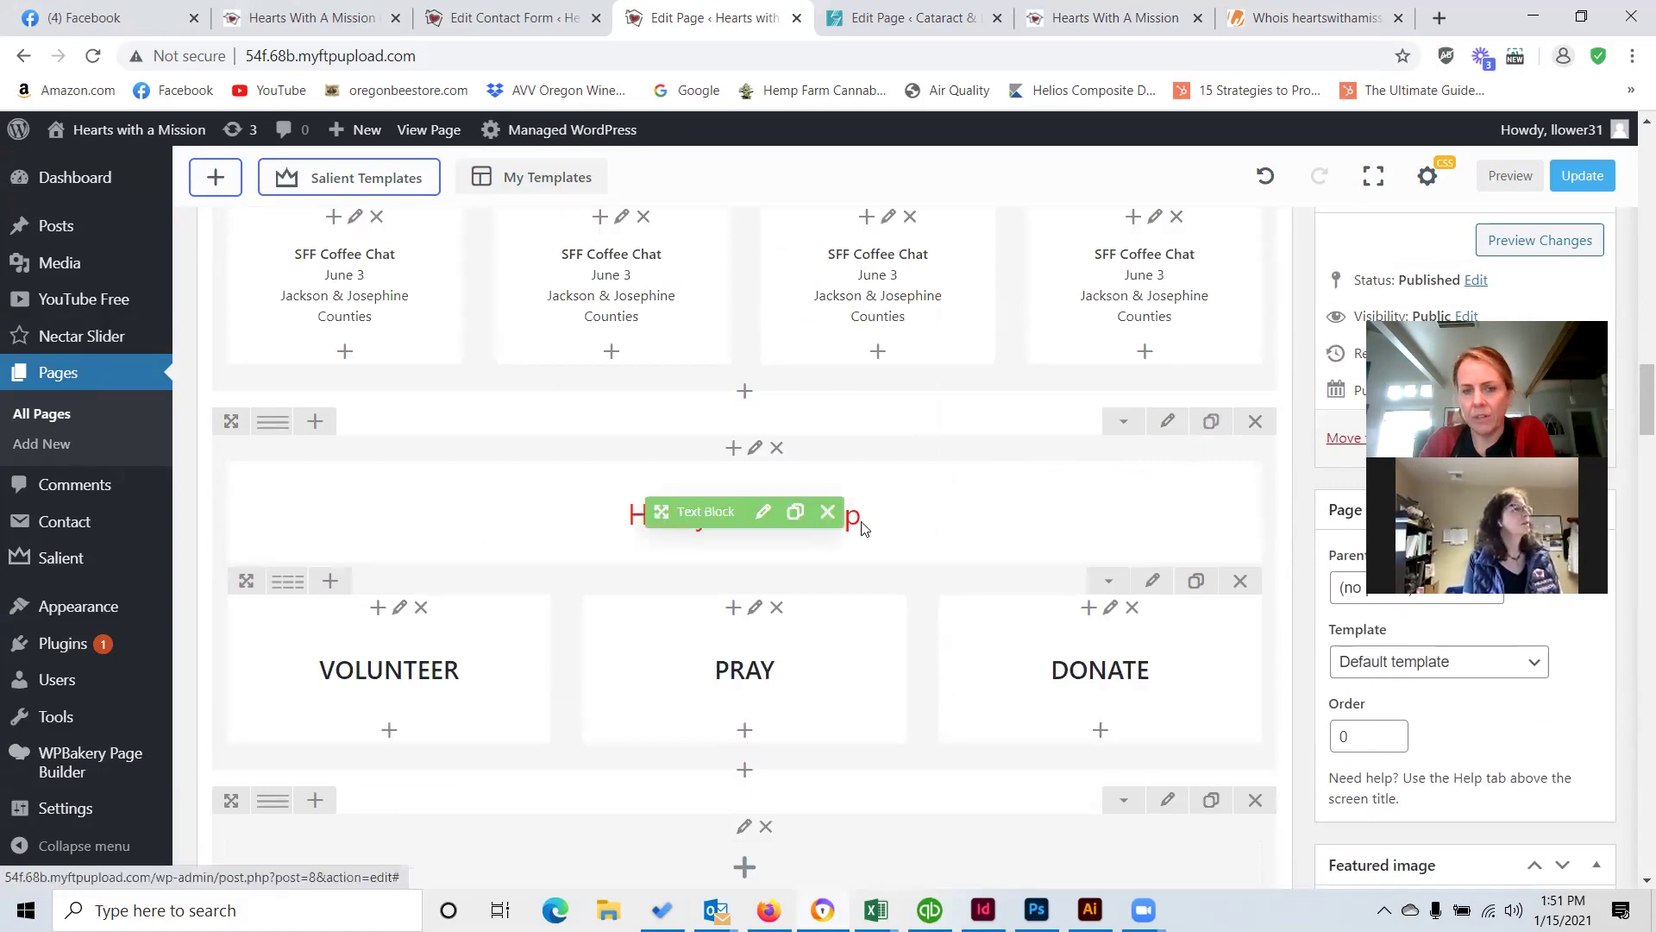
{"action": "scroll", "coordinate": [809, 480], "scroll_direction": "down", "scroll_amount": 3}
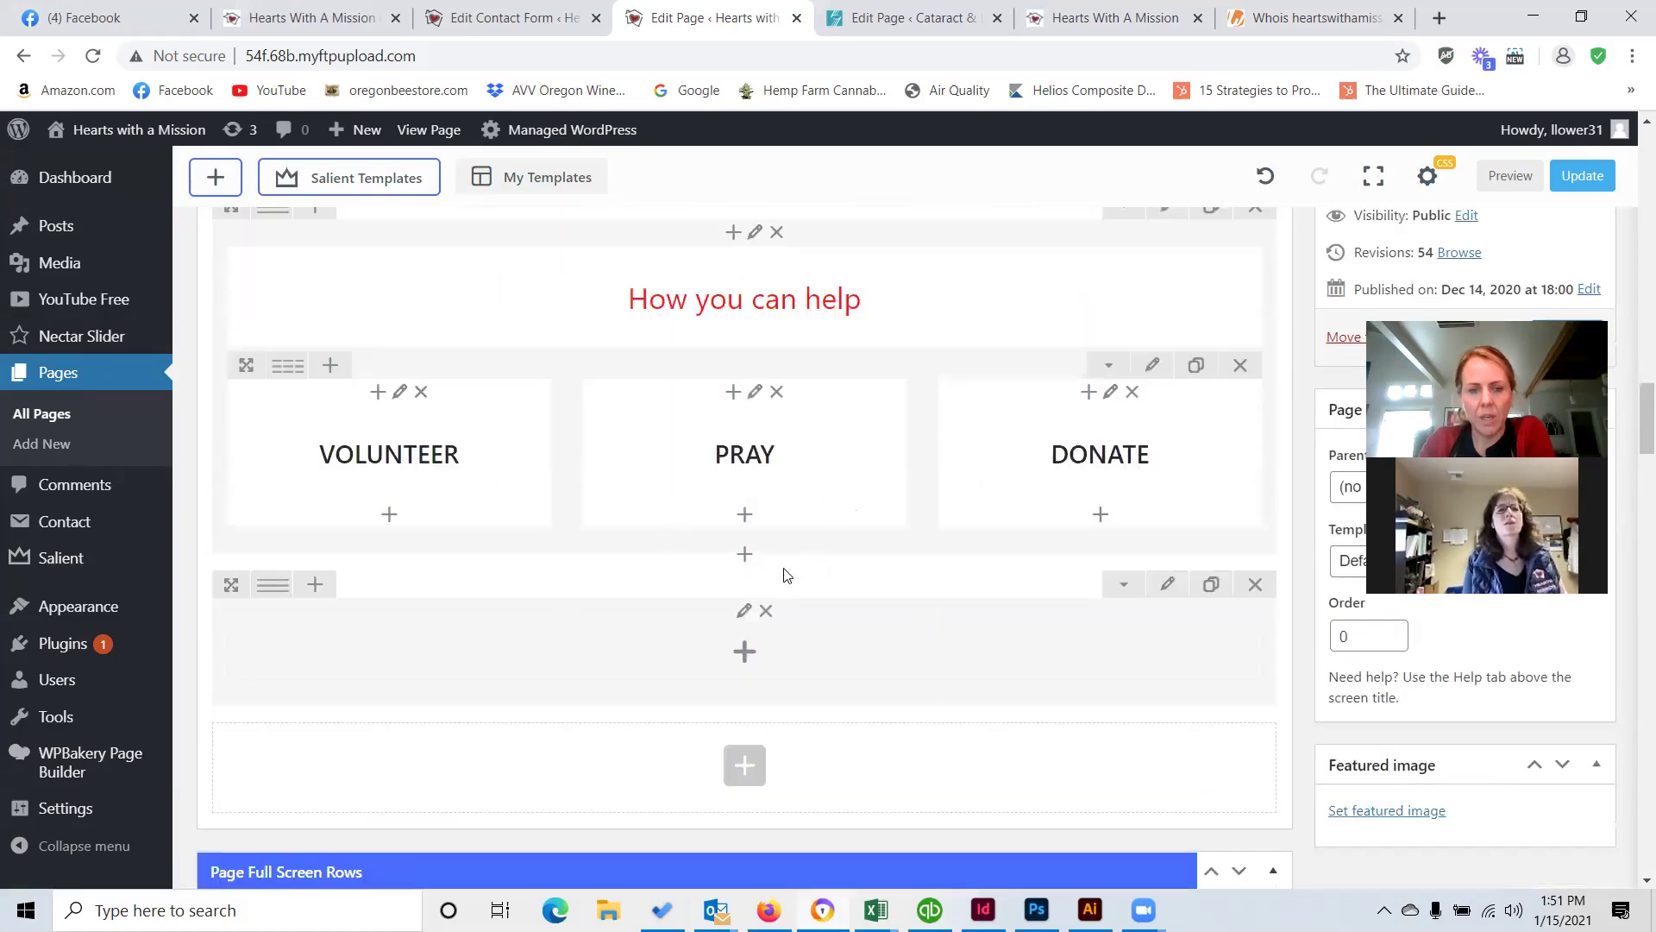
{"action": "scroll", "coordinate": [854, 823], "scroll_direction": "down", "scroll_amount": 3}
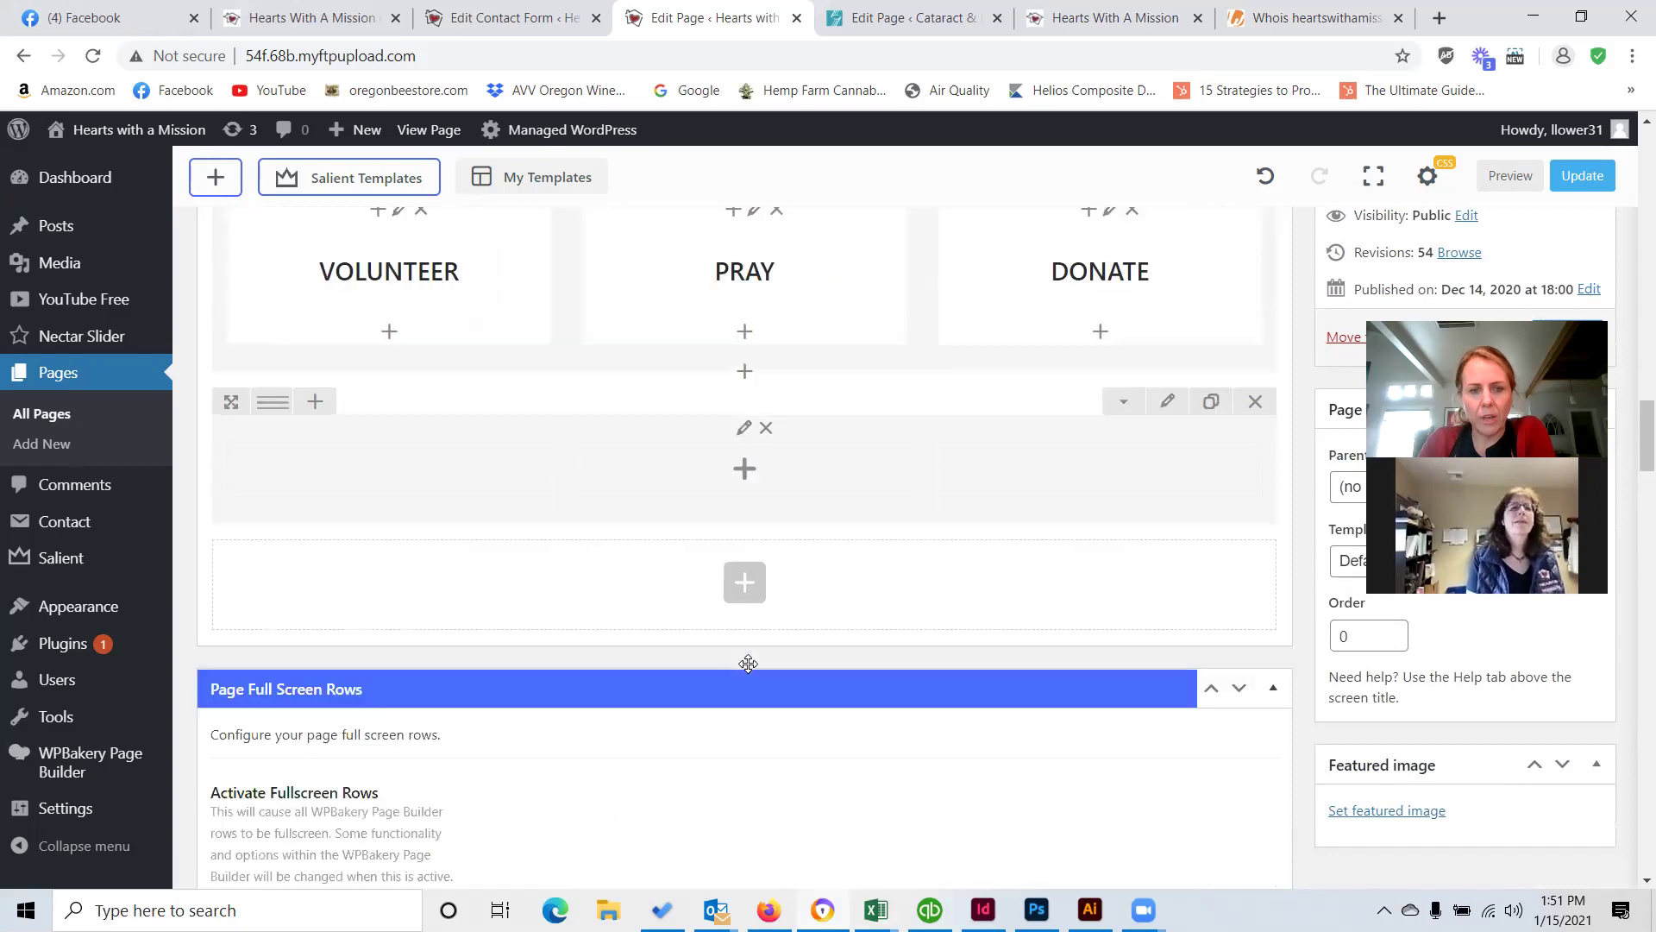
{"action": "mouse_move", "coordinate": [250, 380]}
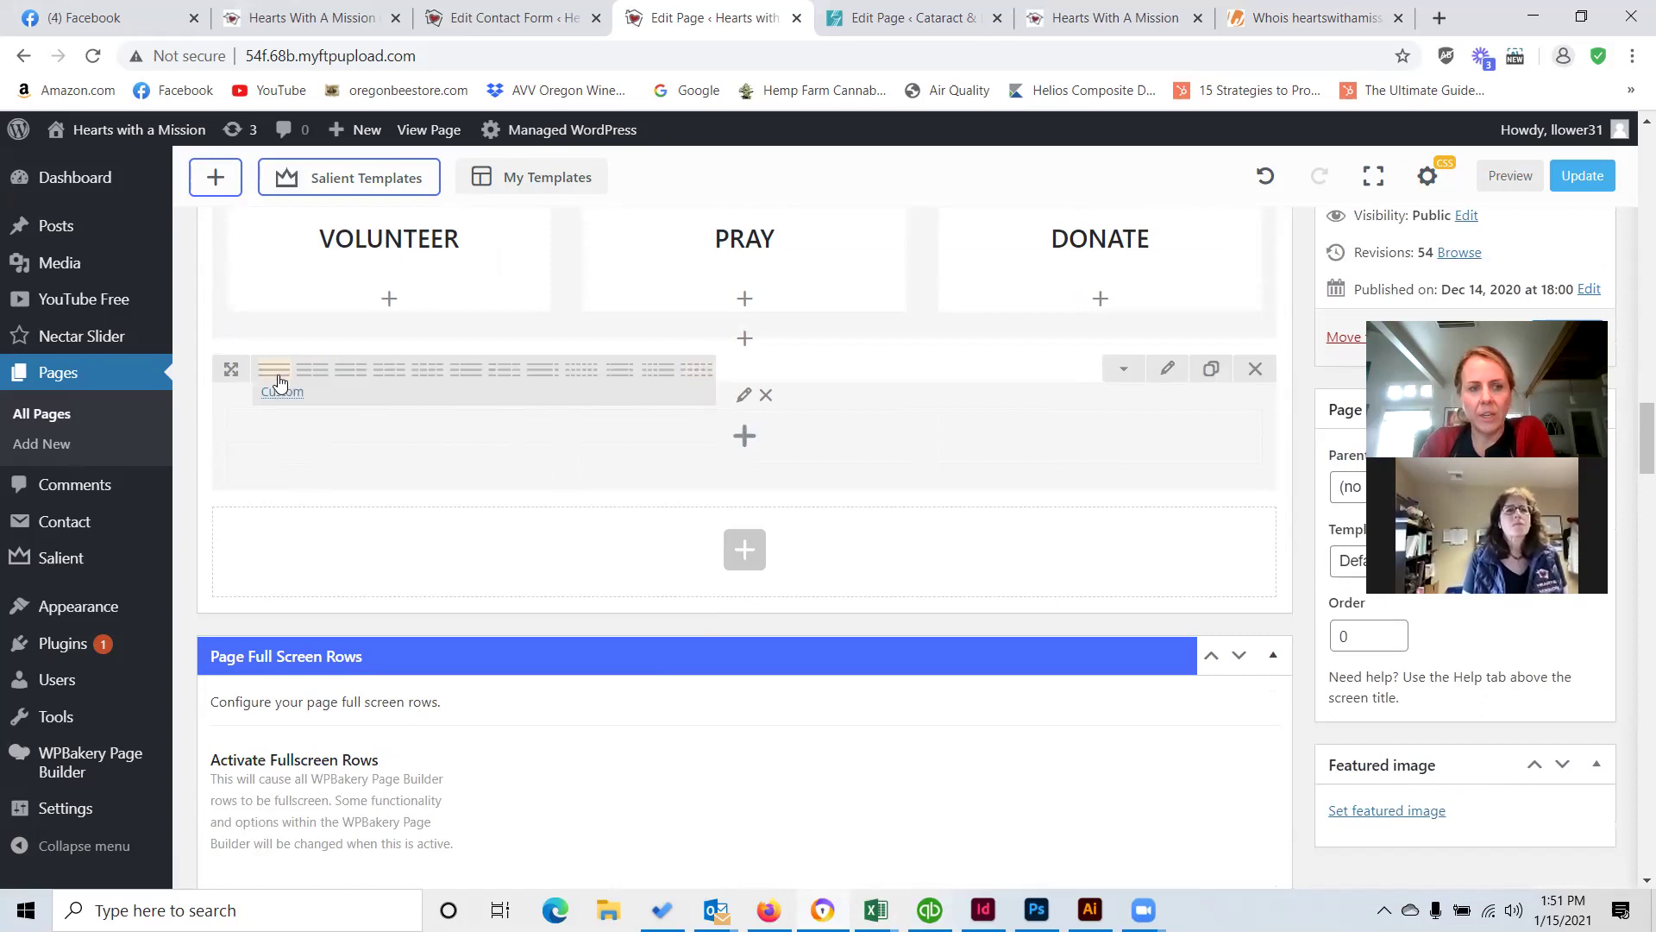
{"action": "left_click", "coordinate": [314, 373]}
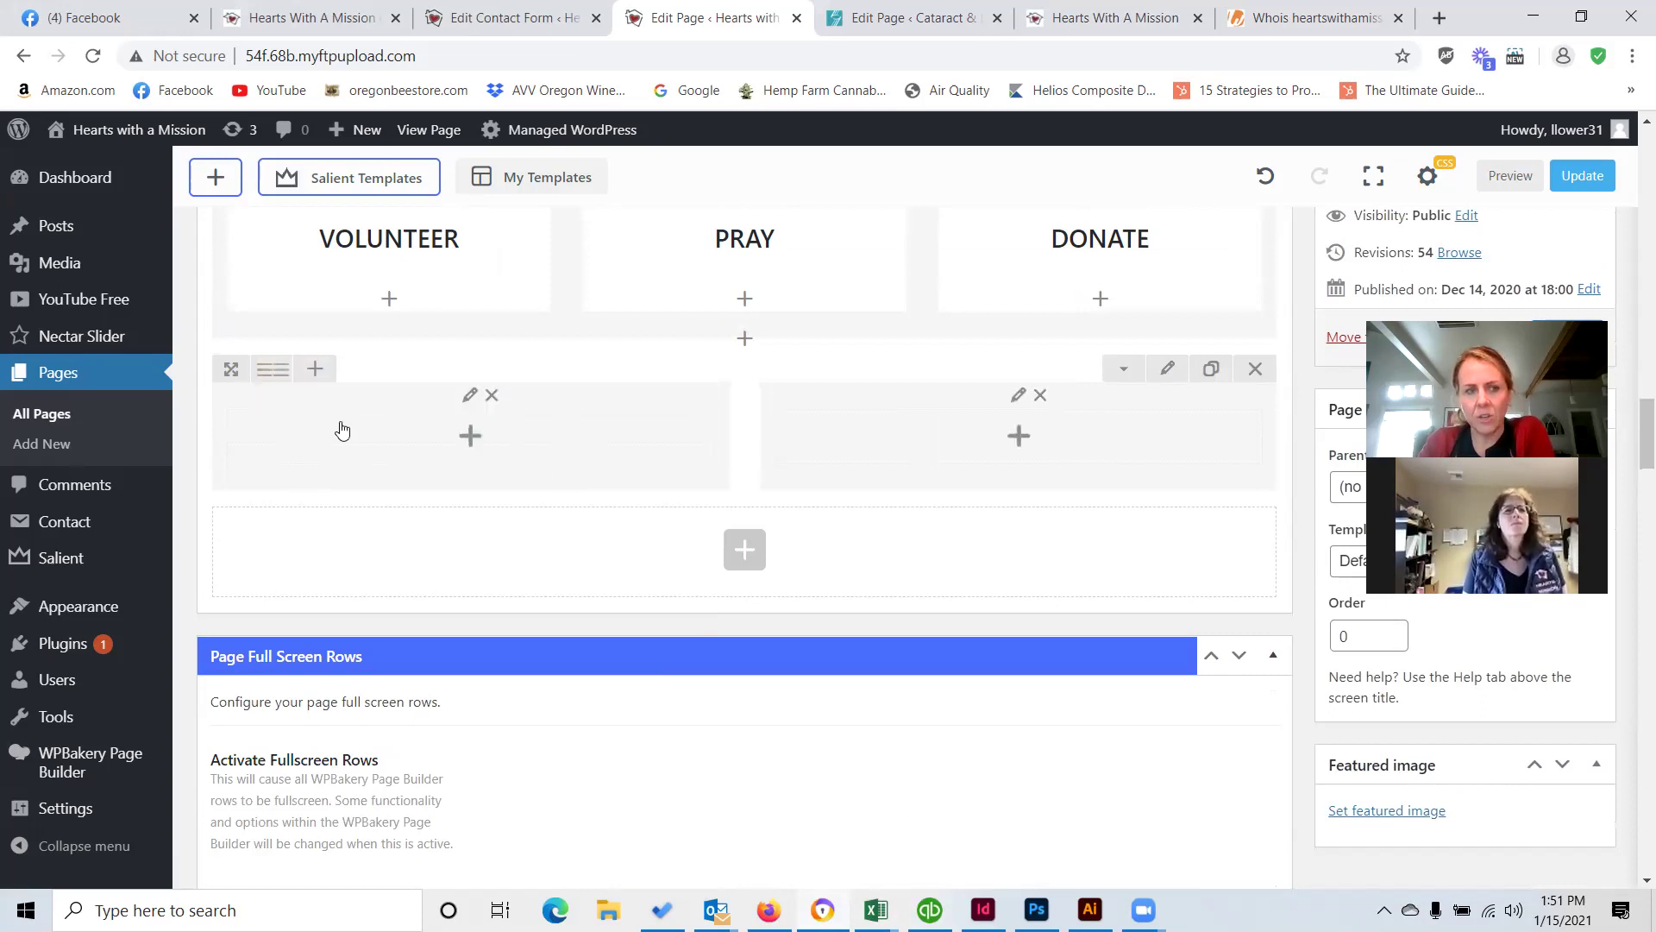
Try three equal columns, a 1/4 + 3/4 split, and a 1/6 + 1/6 + 1/6 + 1/2 split on the new row.
{"action": "left_click", "coordinate": [389, 369]}
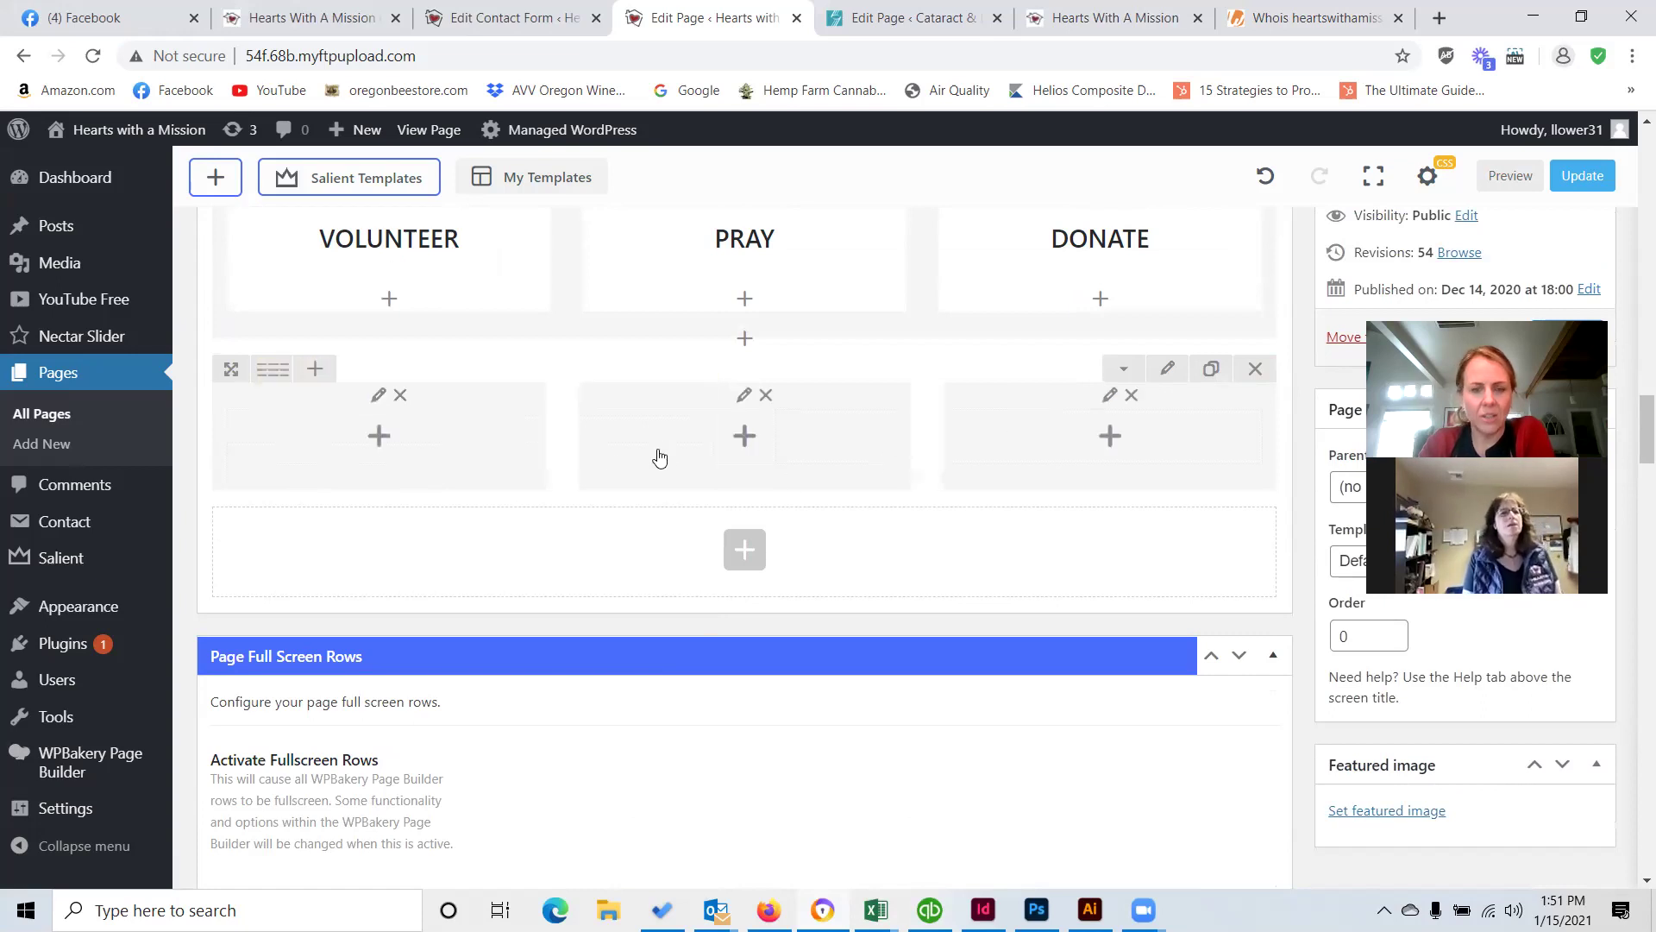
{"action": "left_click", "coordinate": [480, 373]}
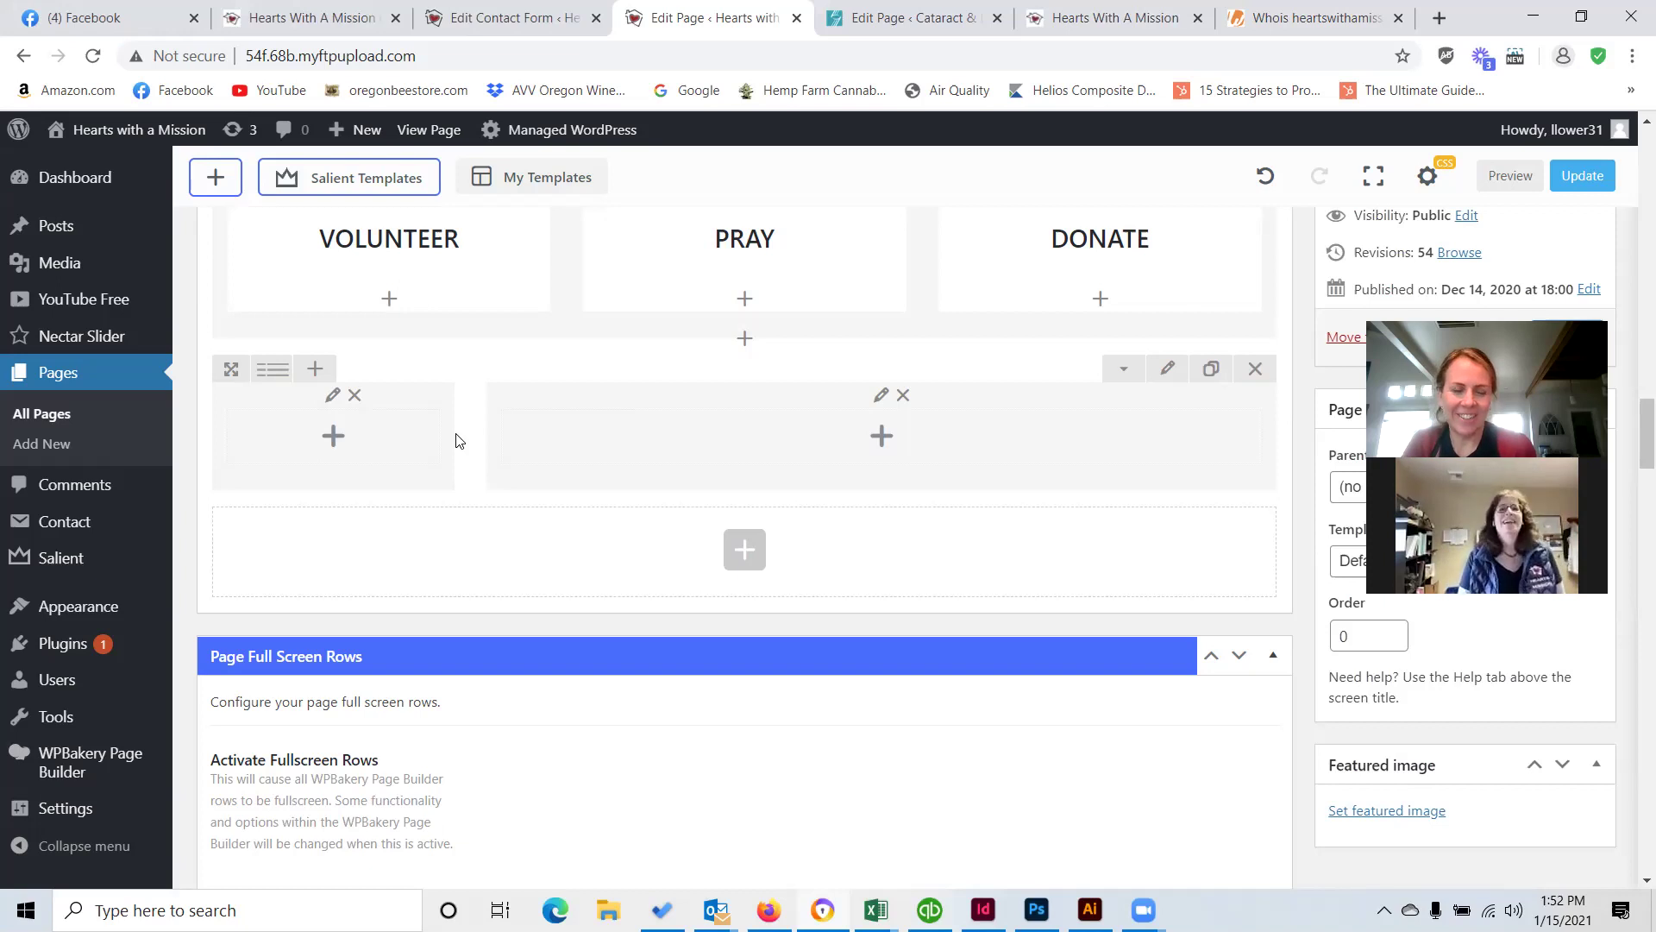
{"action": "mouse_move", "coordinate": [274, 368]}
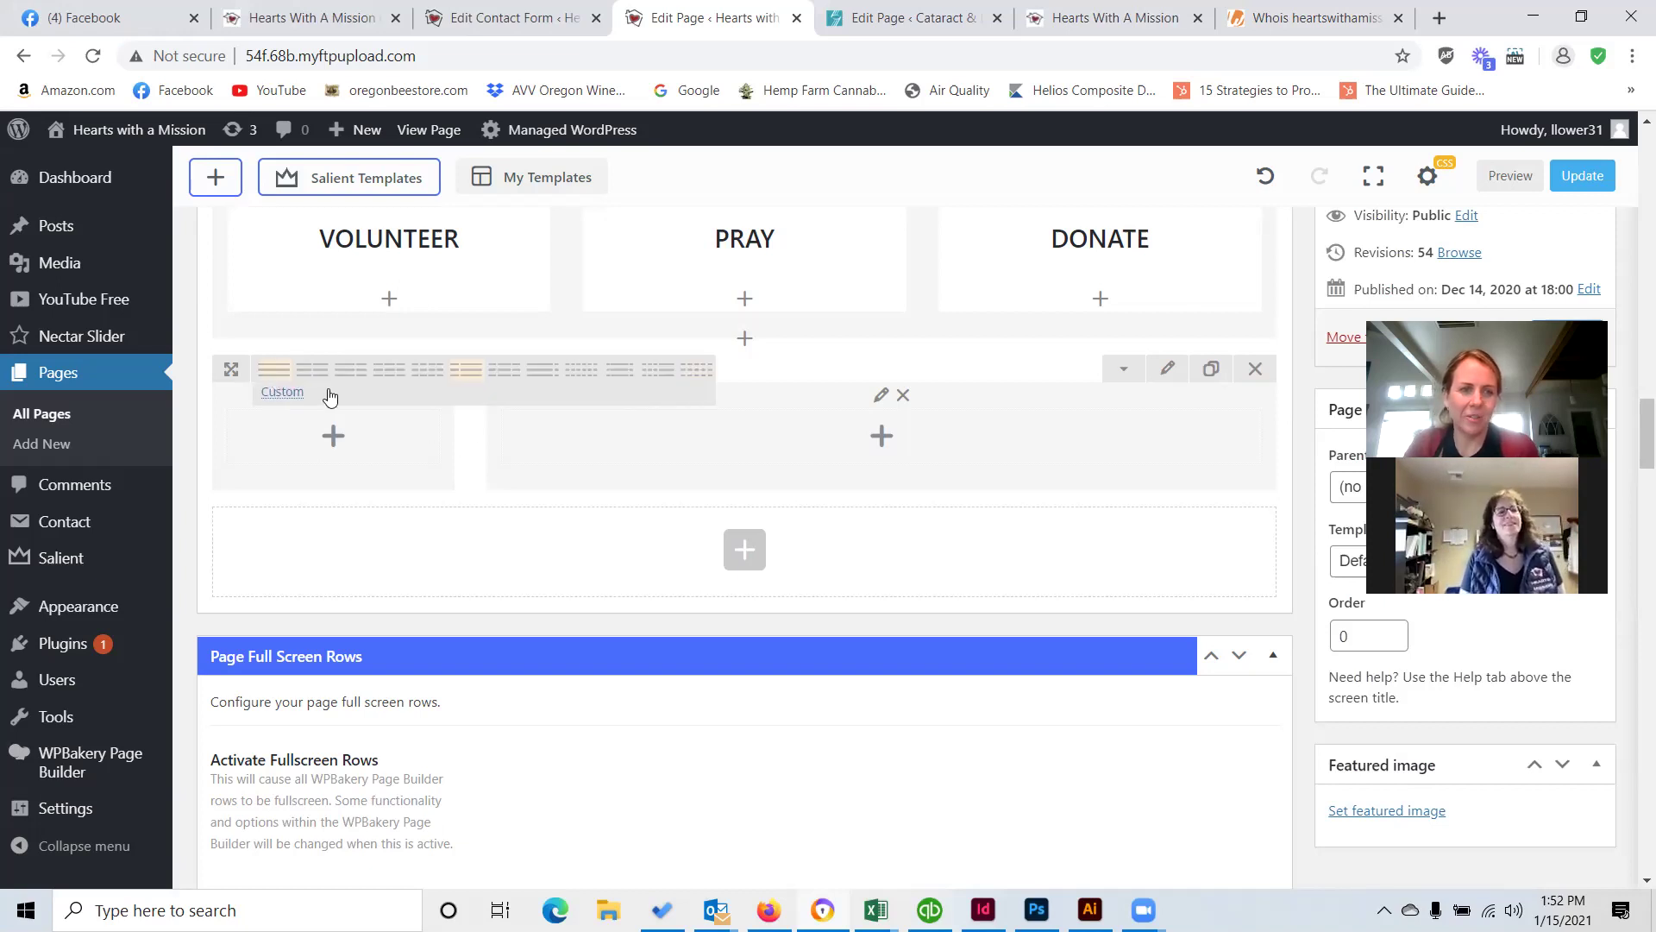
{"action": "left_click", "coordinate": [664, 371]}
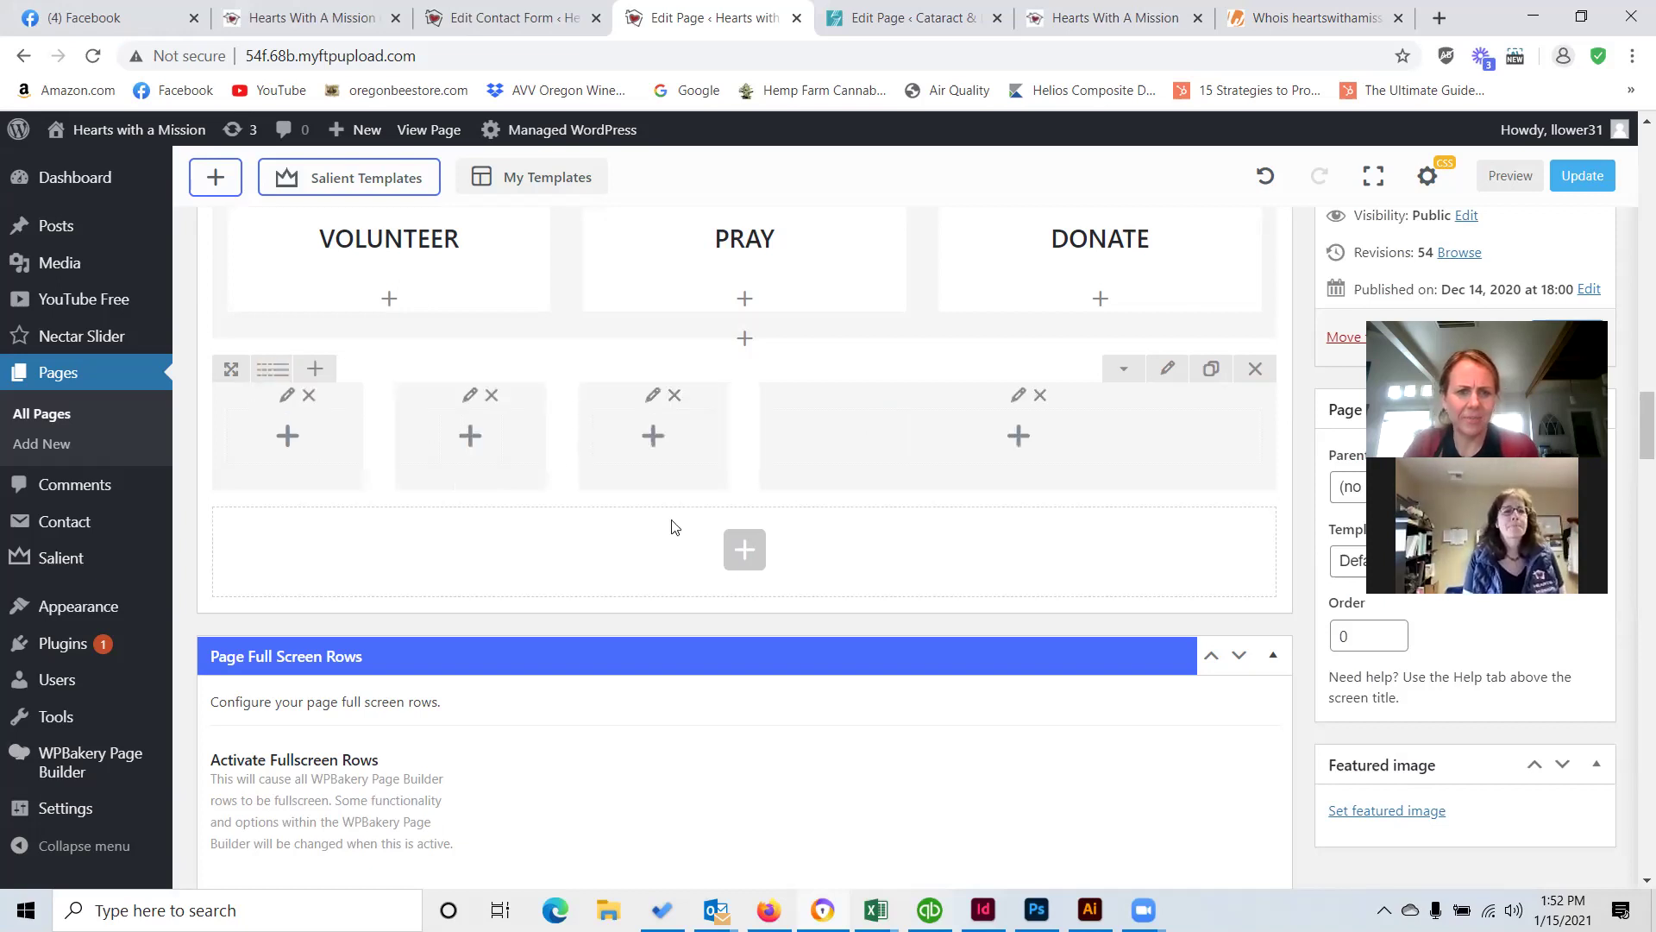
{"action": "mouse_move", "coordinate": [266, 378]}
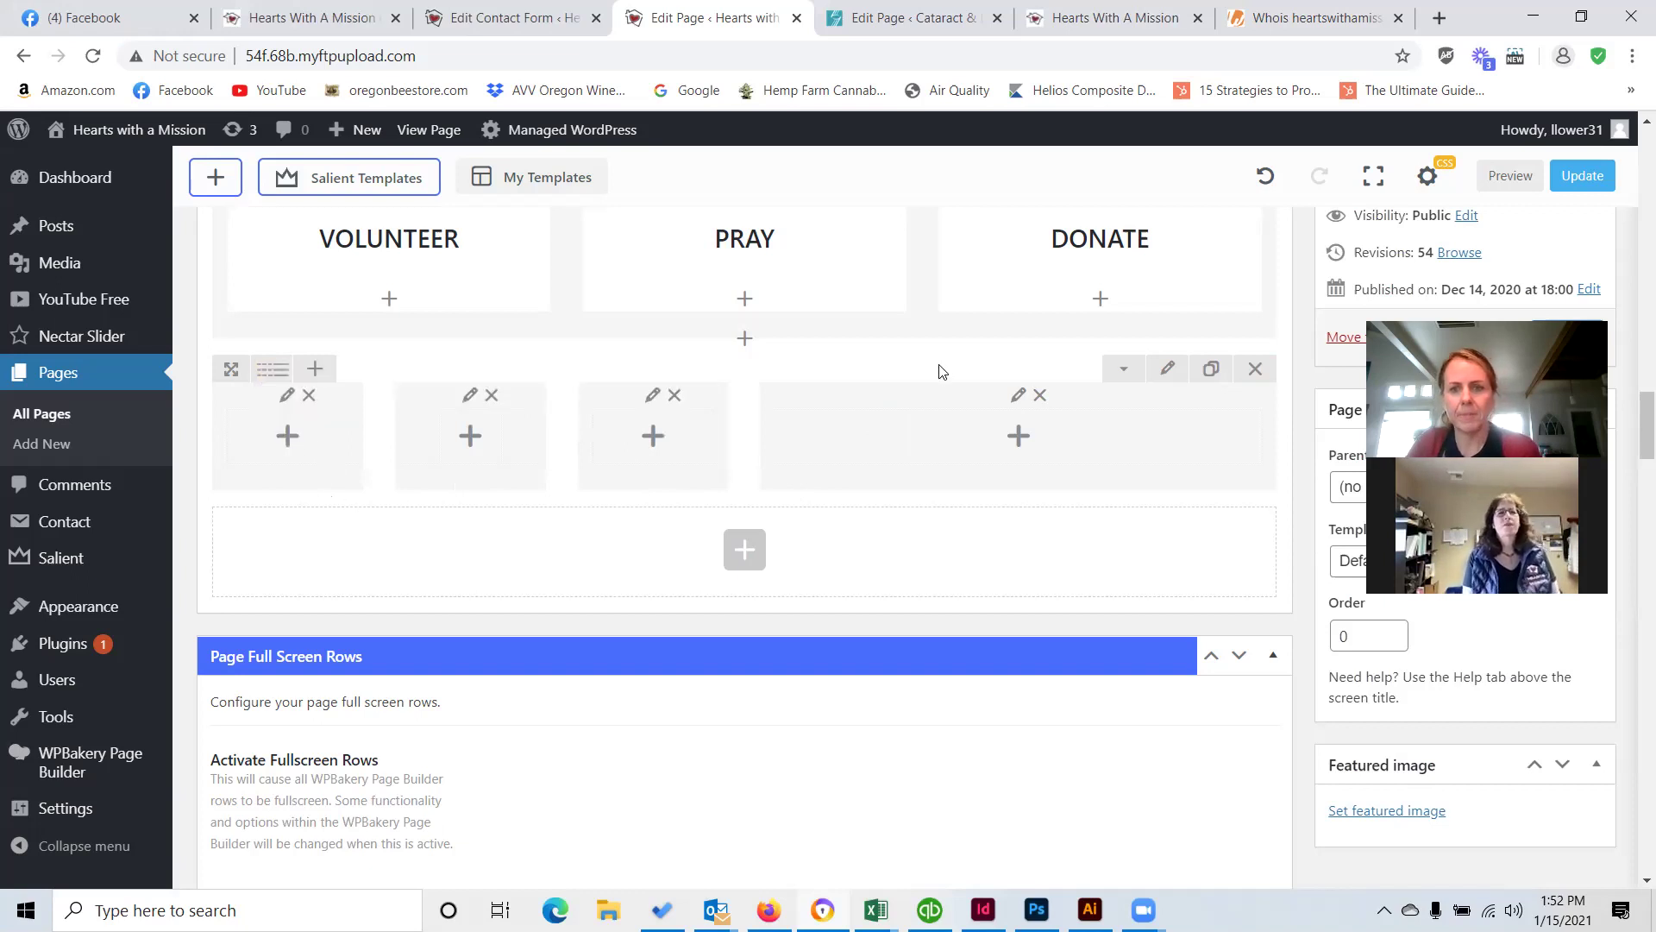
Delete the empty row below the Volunteer, Pray and Donate columns and return to the Fancy Box and Milestone rows.
{"action": "left_click", "coordinate": [1255, 369]}
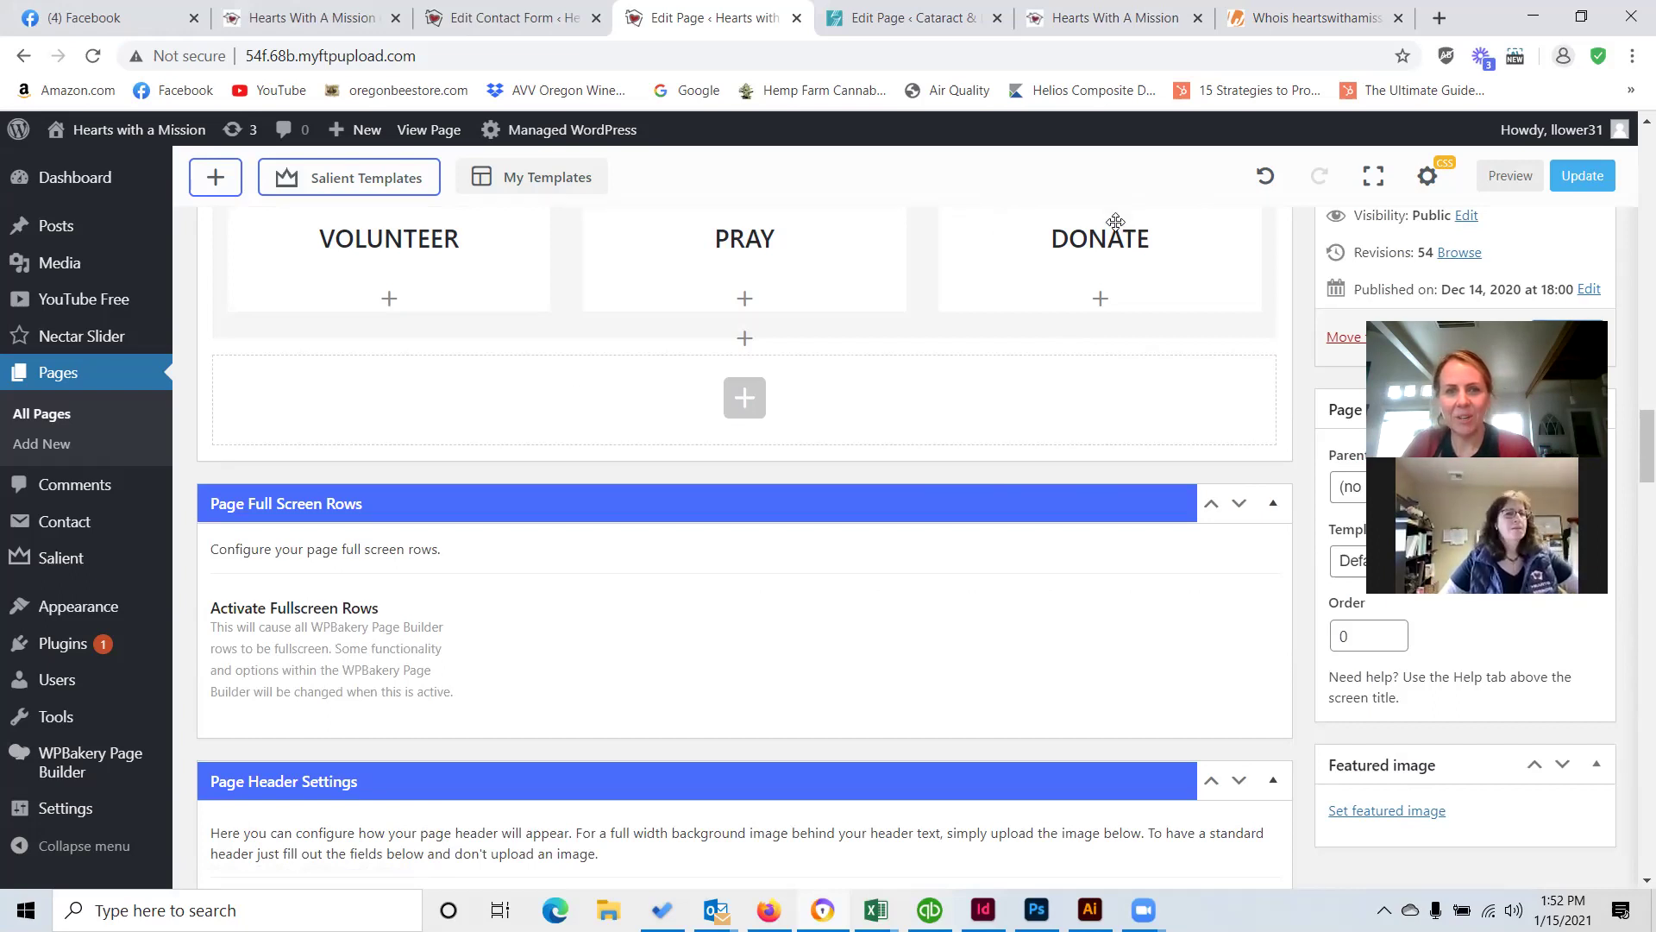
{"action": "mouse_move", "coordinate": [1239, 252]}
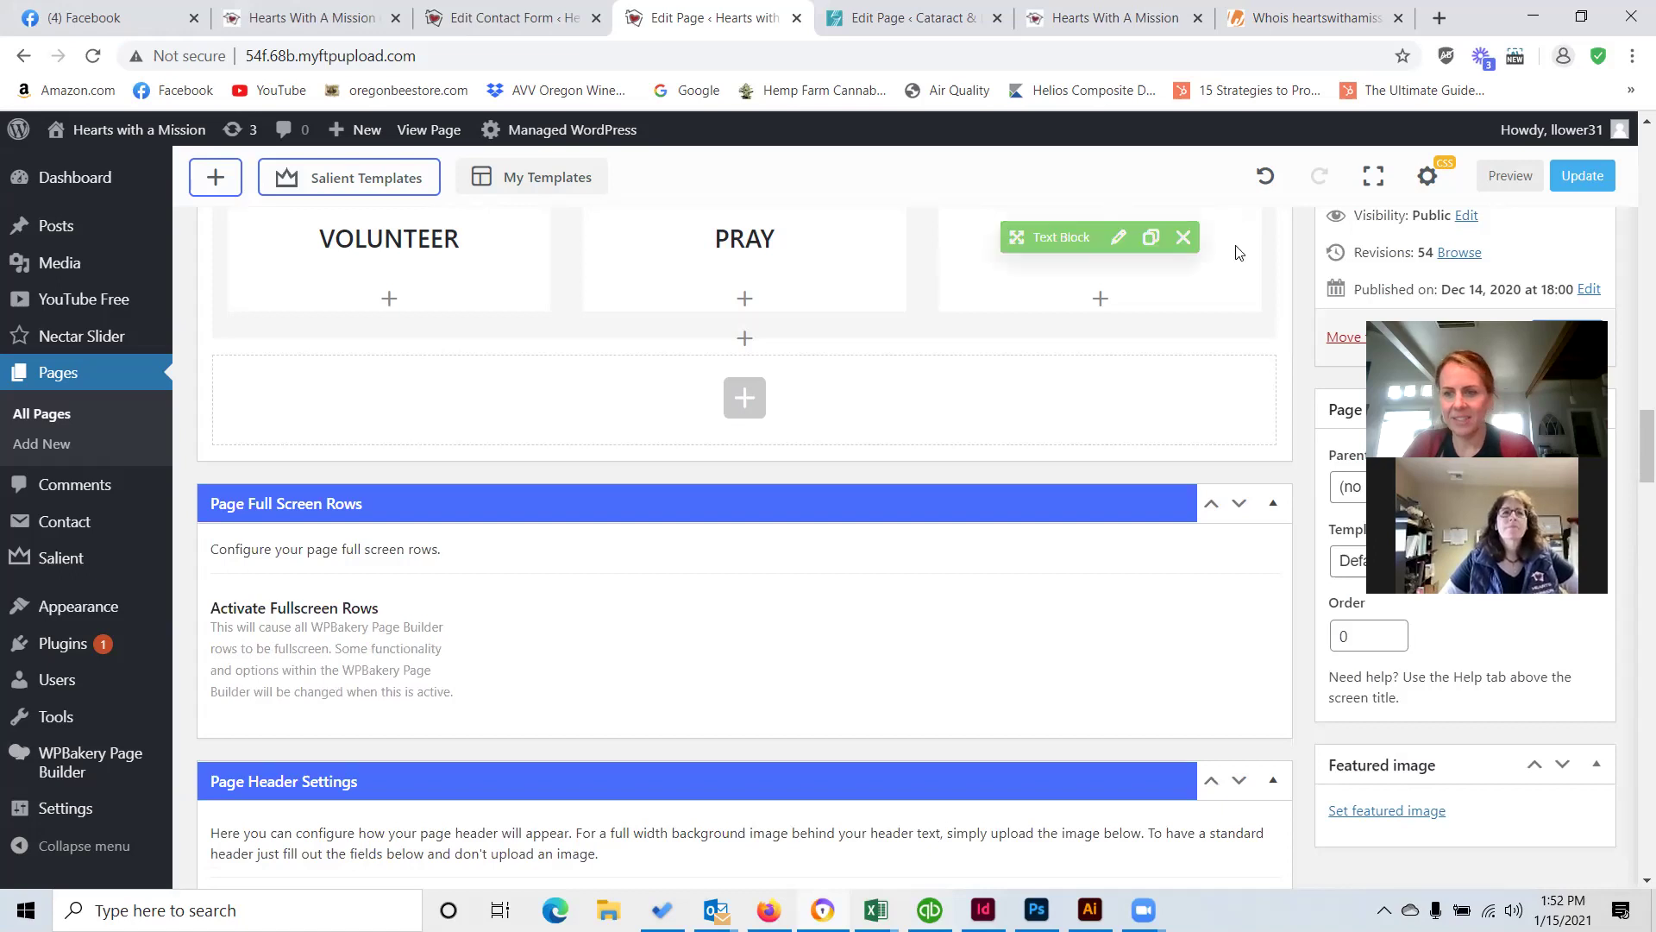
{"action": "scroll", "coordinate": [1164, 395], "scroll_direction": "up", "scroll_amount": 15}
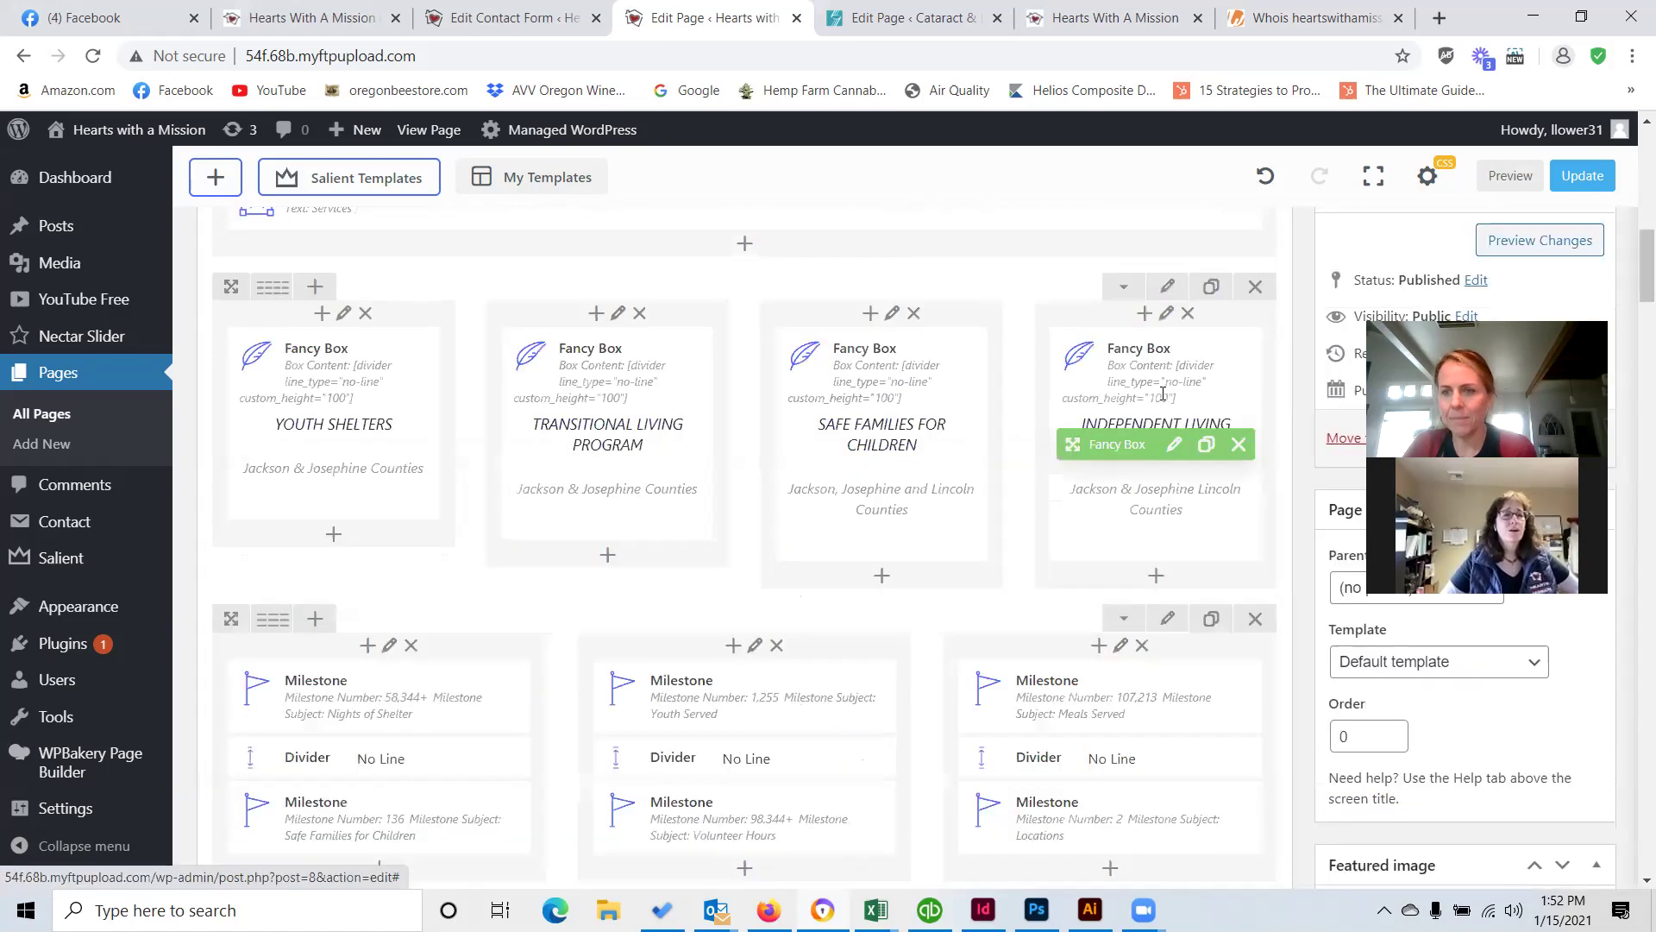